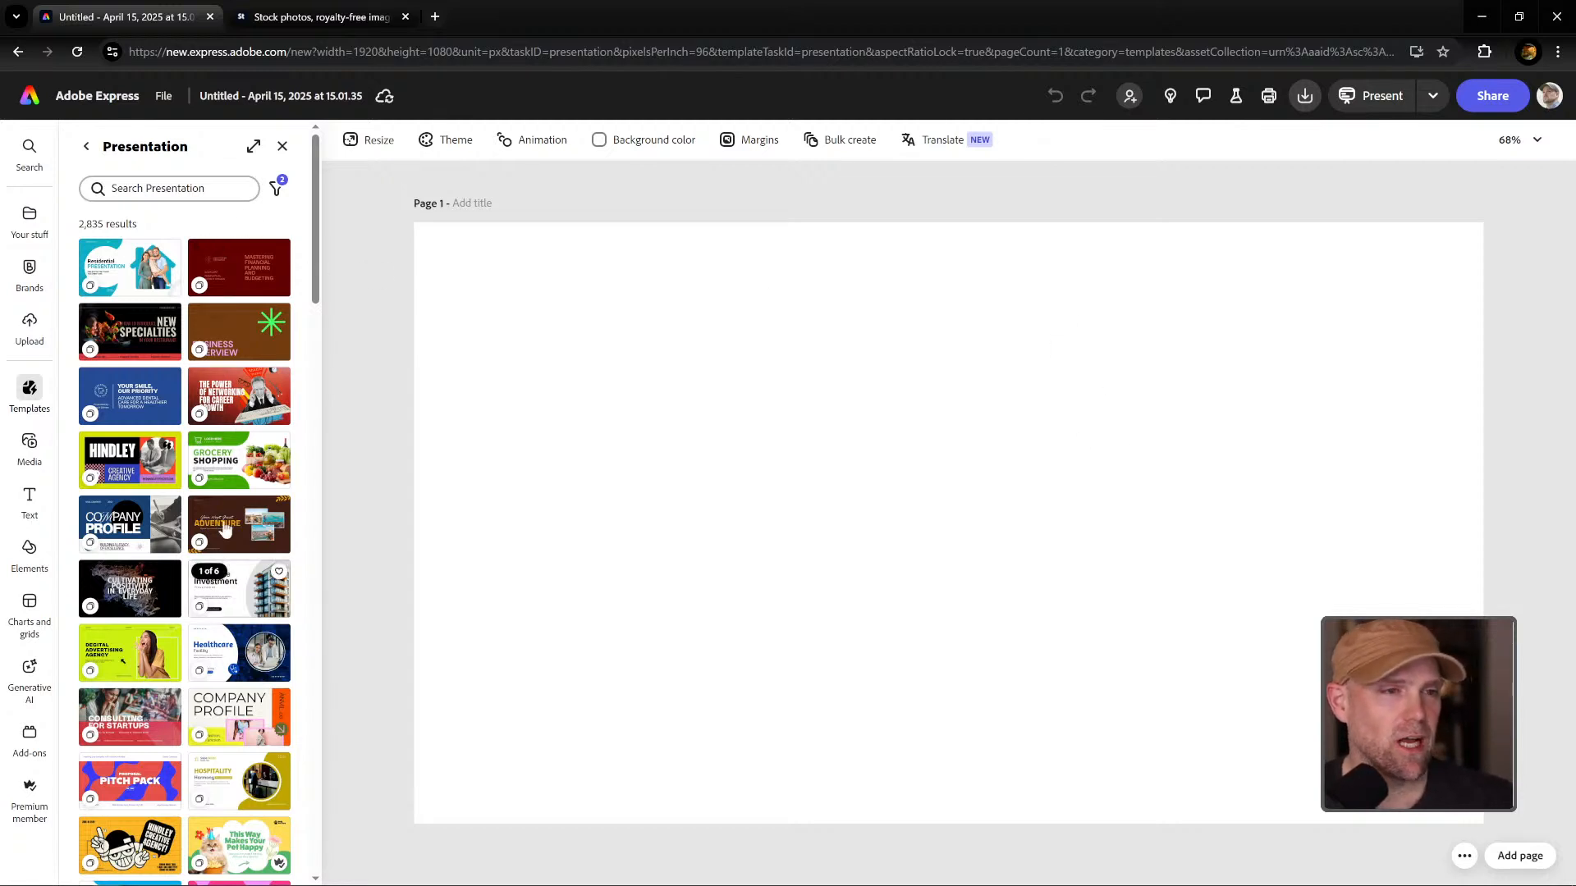
Browse the presentation templates to examine the available cover designs.
scroll(317, 282, down, 1)
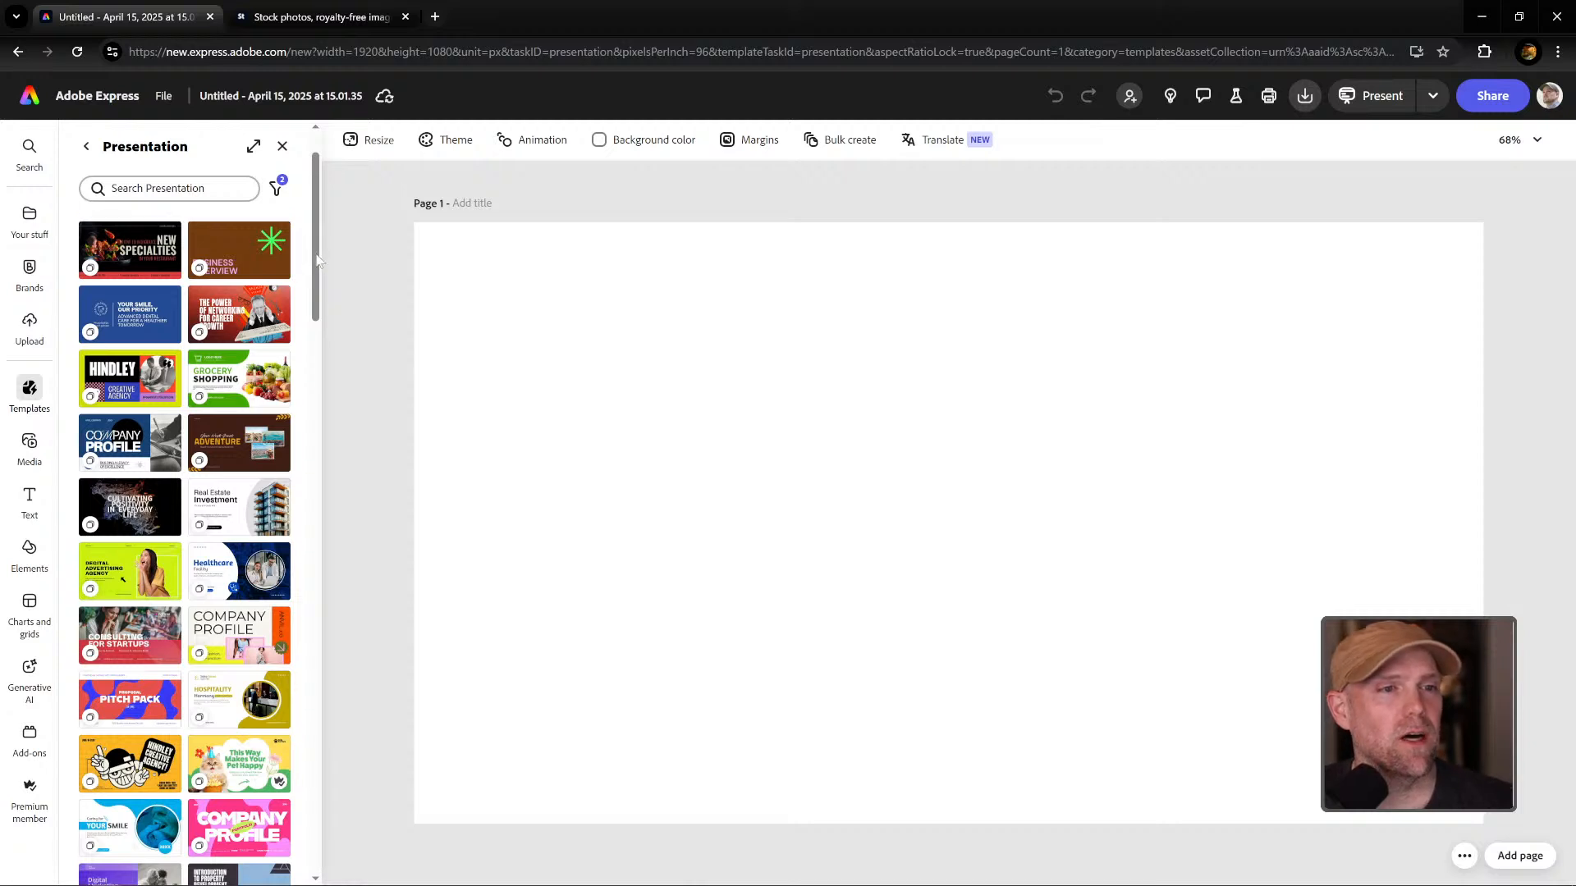
drag(317, 259, 323, 356)
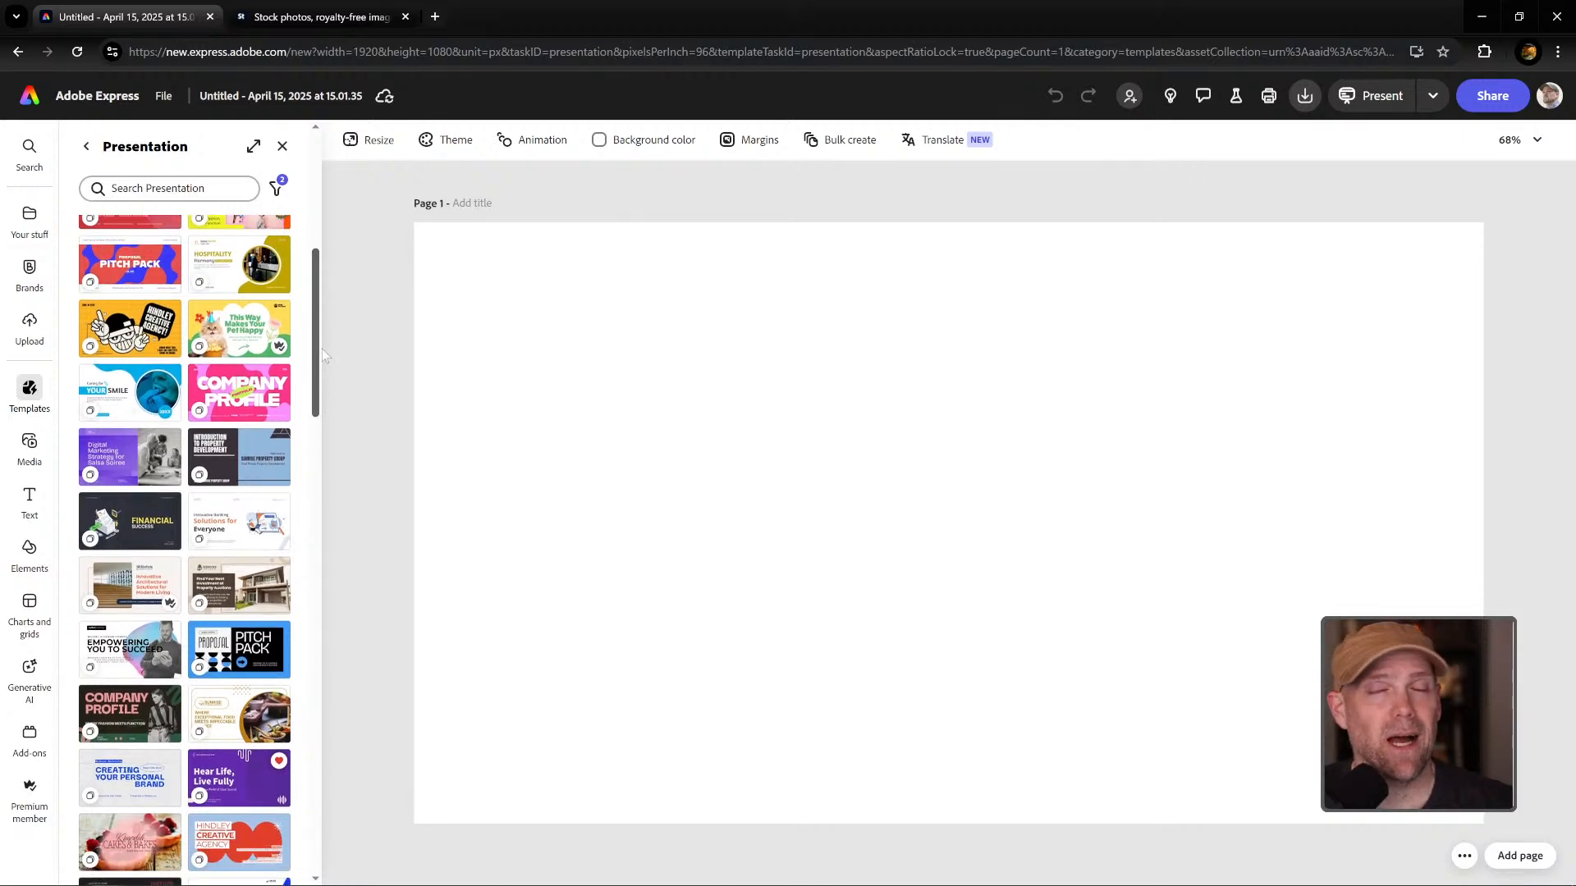
drag(324, 355, 306, 469)
scroll(303, 497, down, 3)
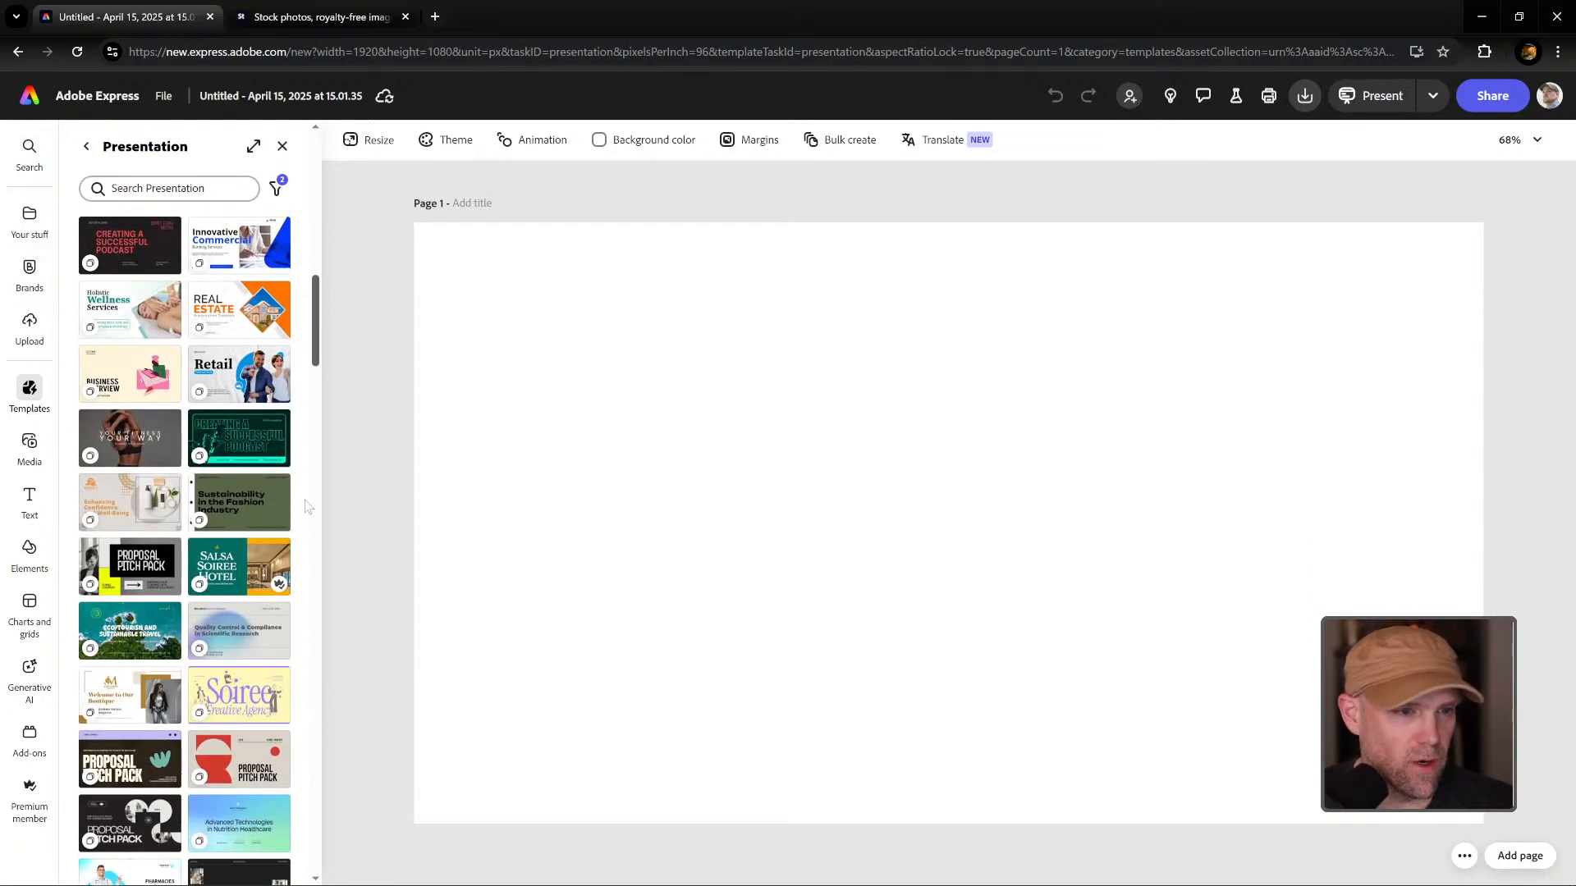
scroll(303, 500, up, 1)
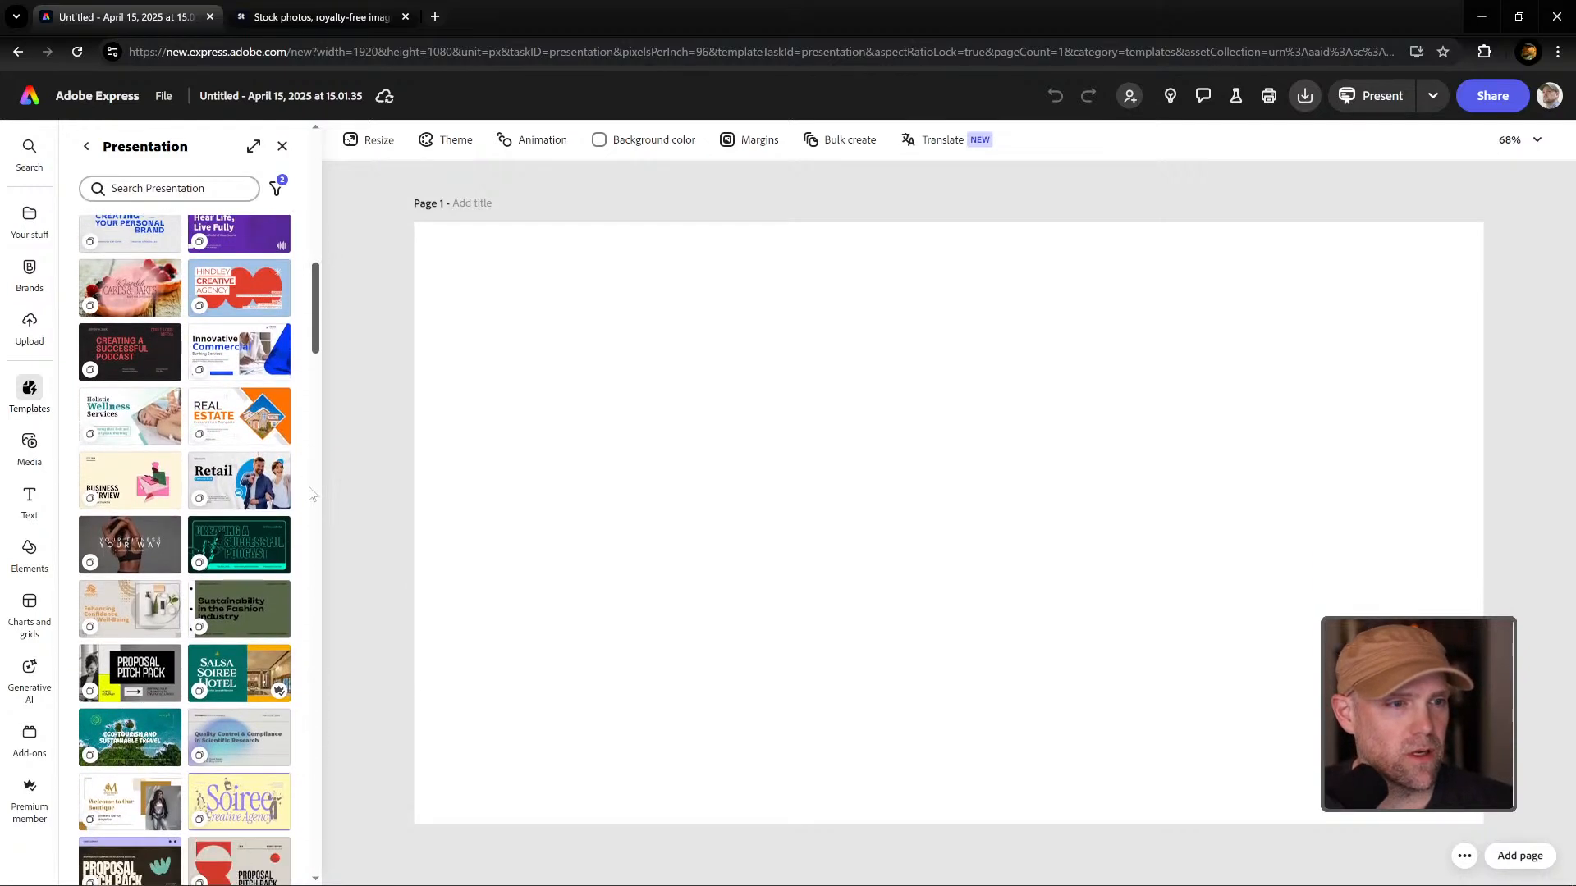
scroll(312, 500, down, 3)
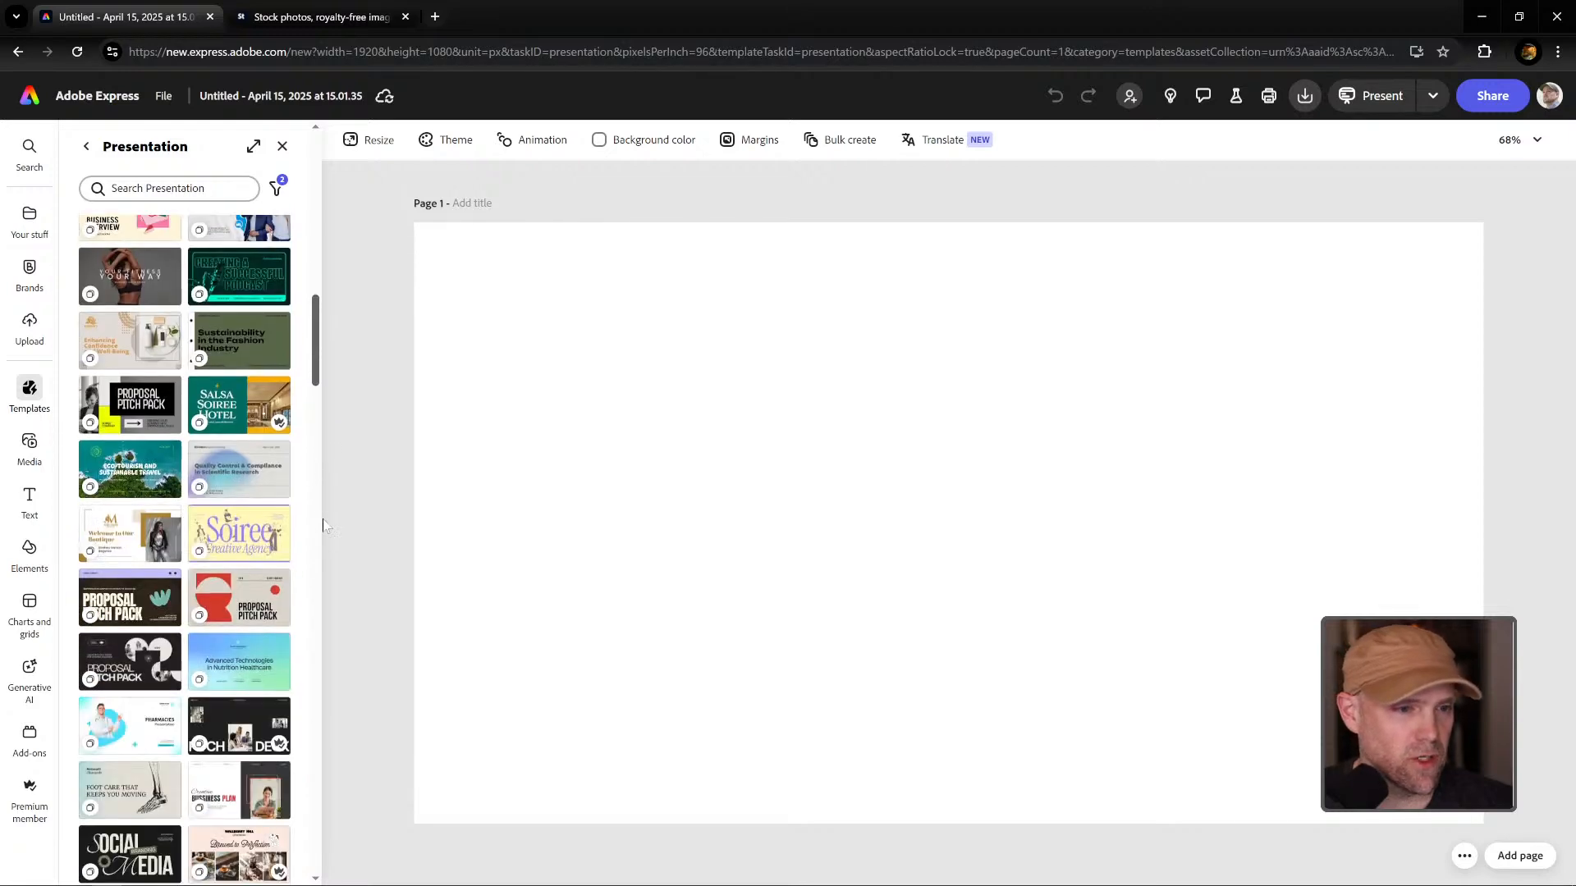
scroll(327, 530, down, 2)
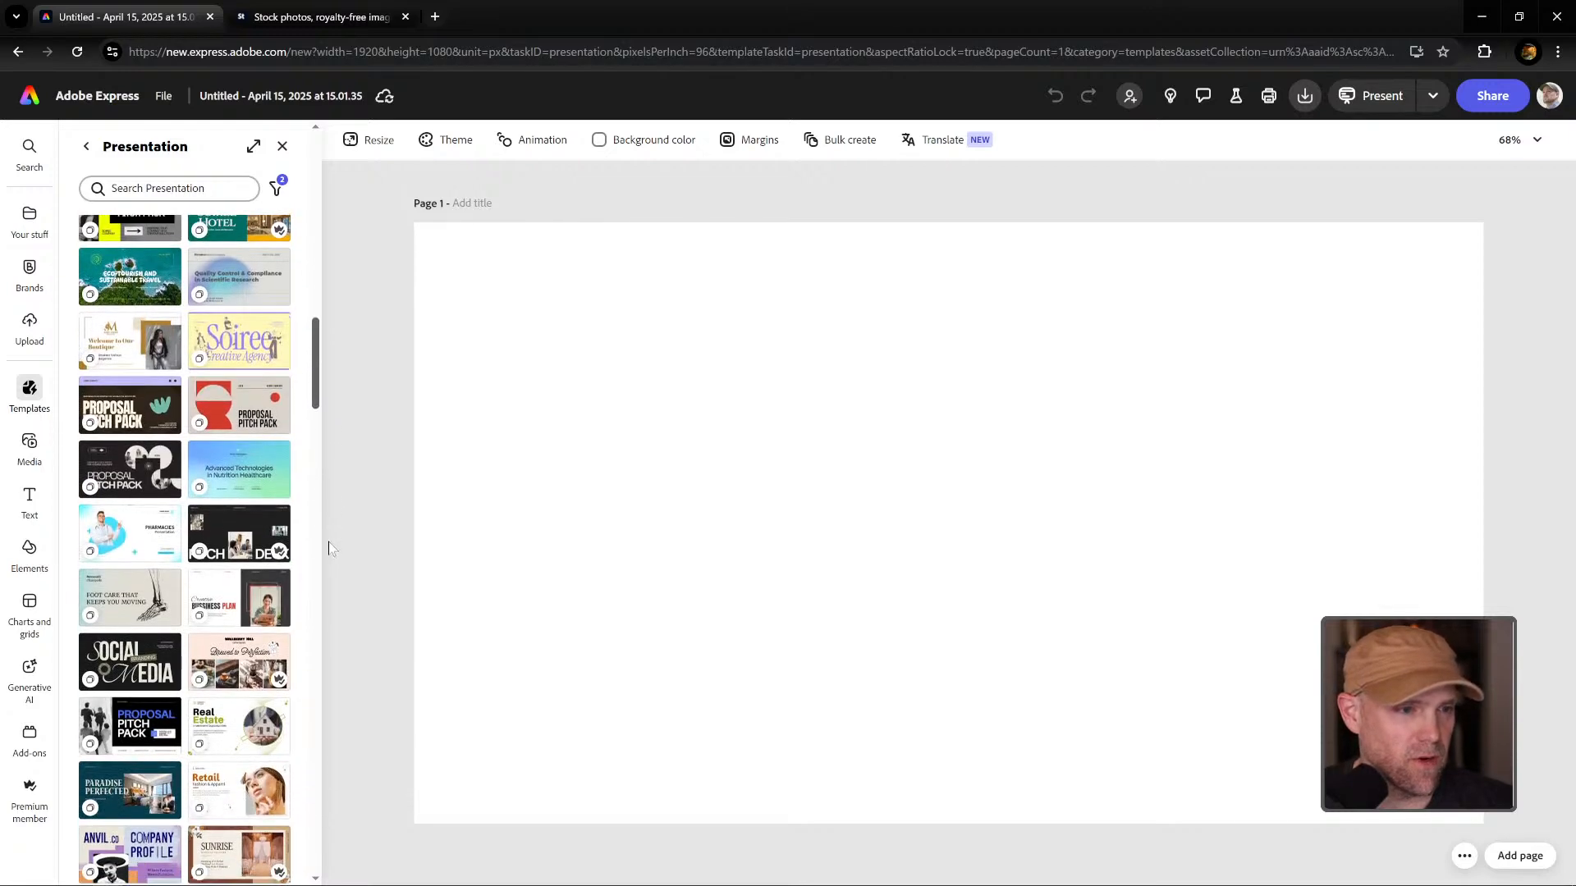
scroll(329, 548, down, 5)
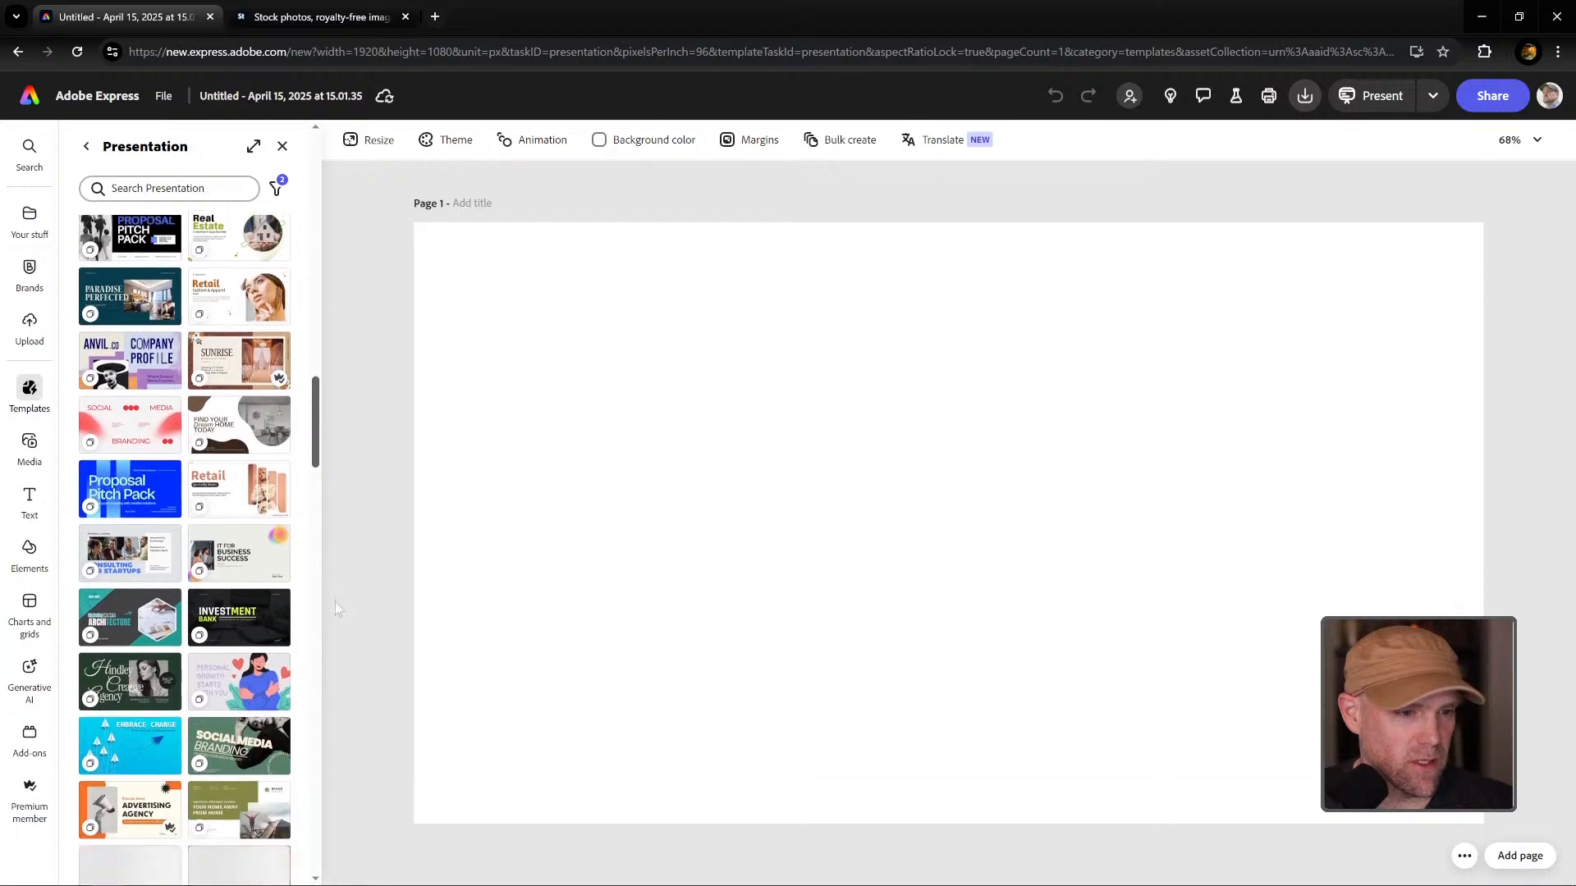
scroll(335, 607, down, 2)
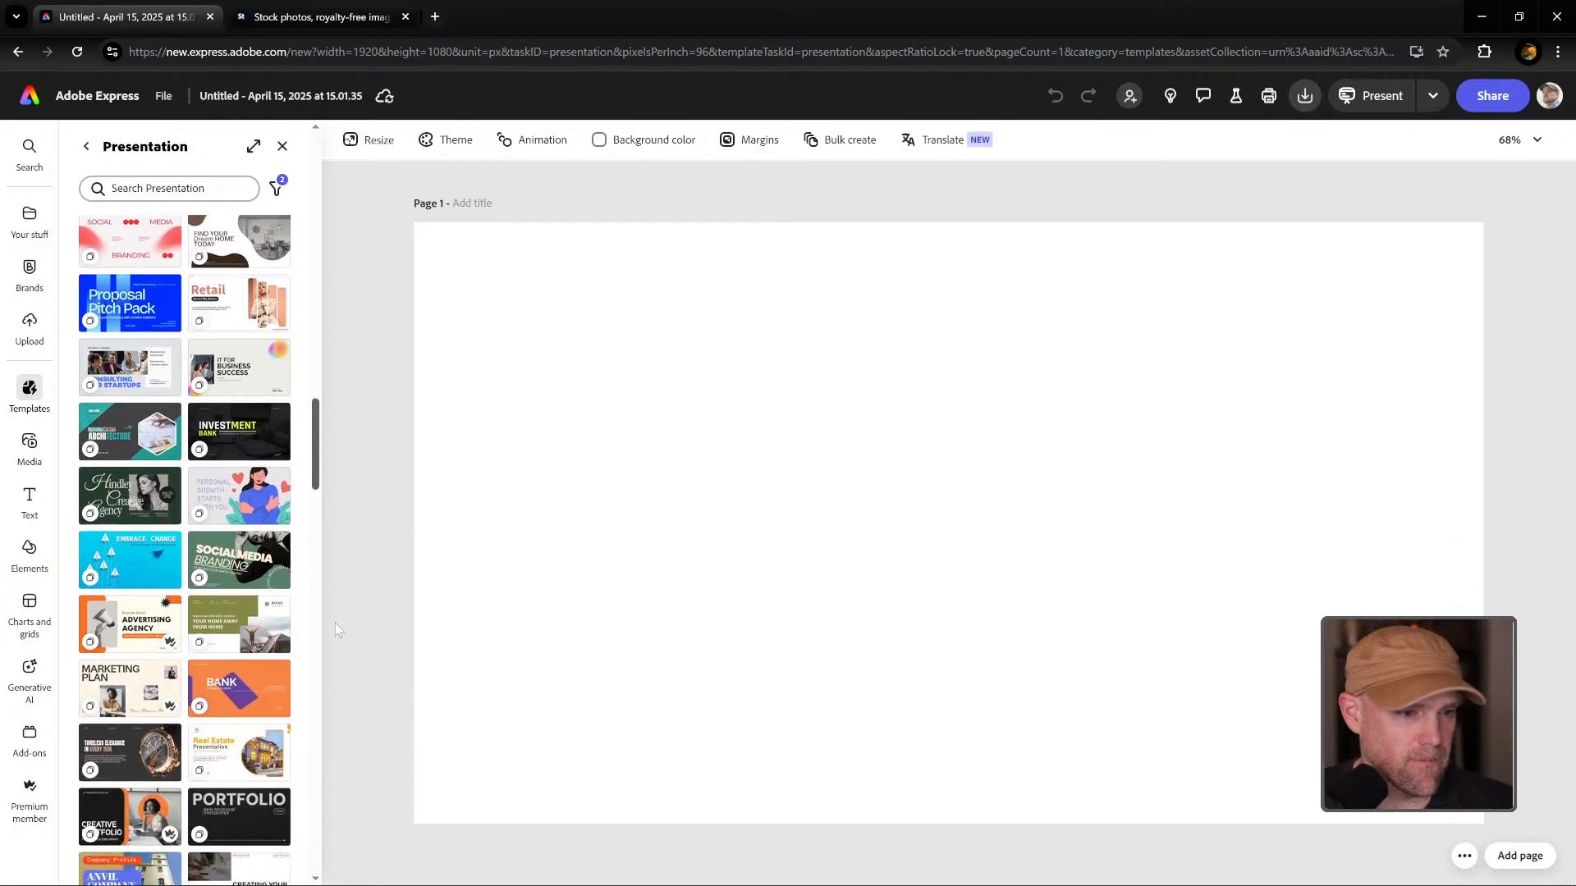
scroll(335, 630, down, 4)
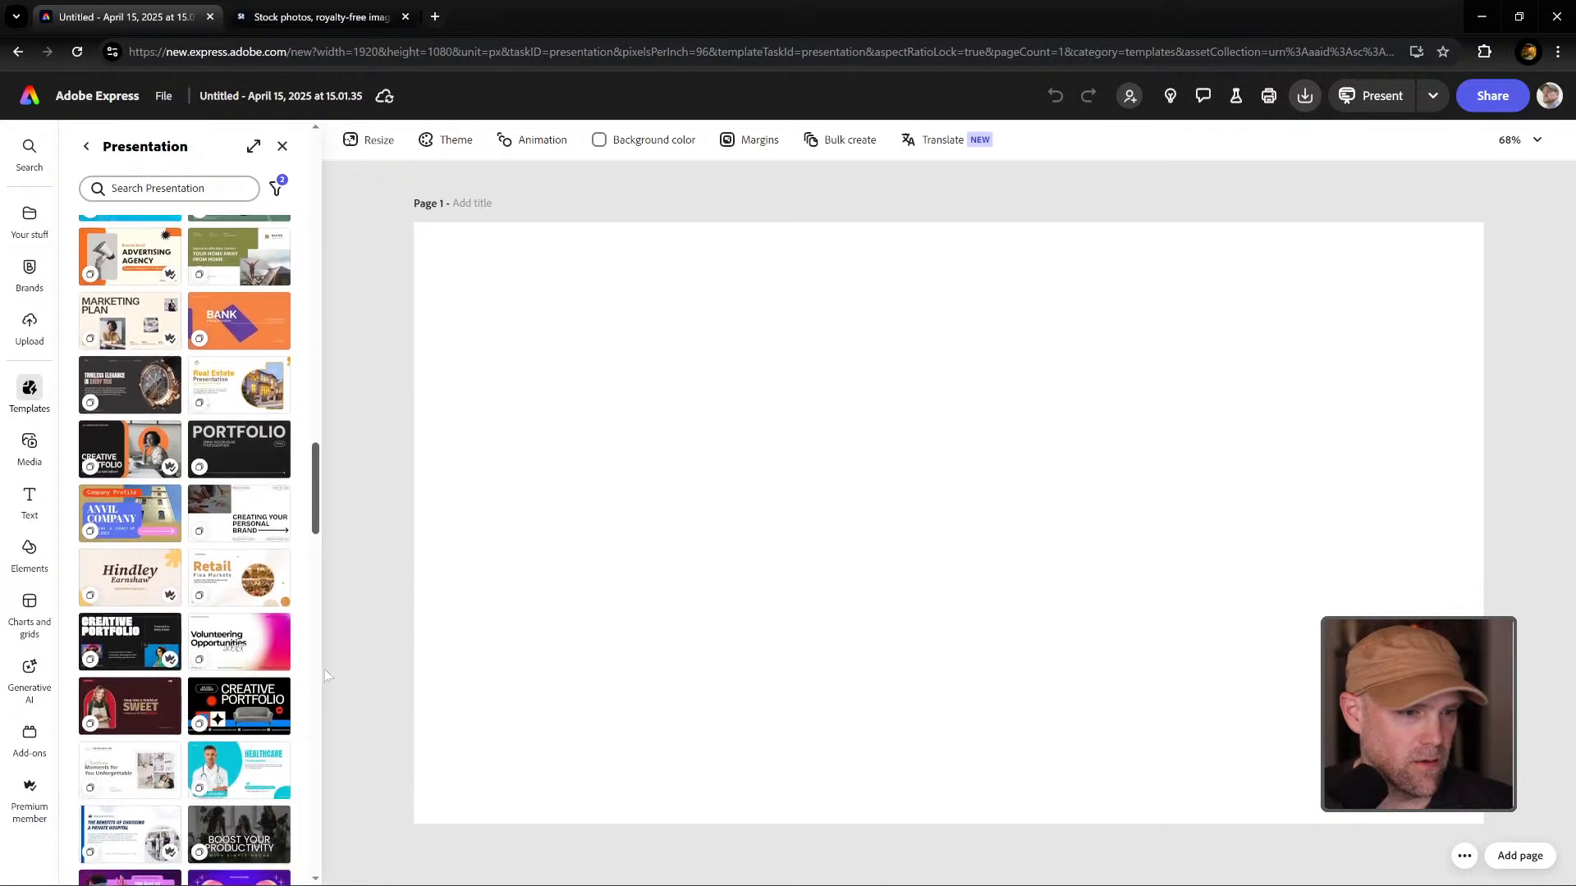
scroll(325, 674, down, 4)
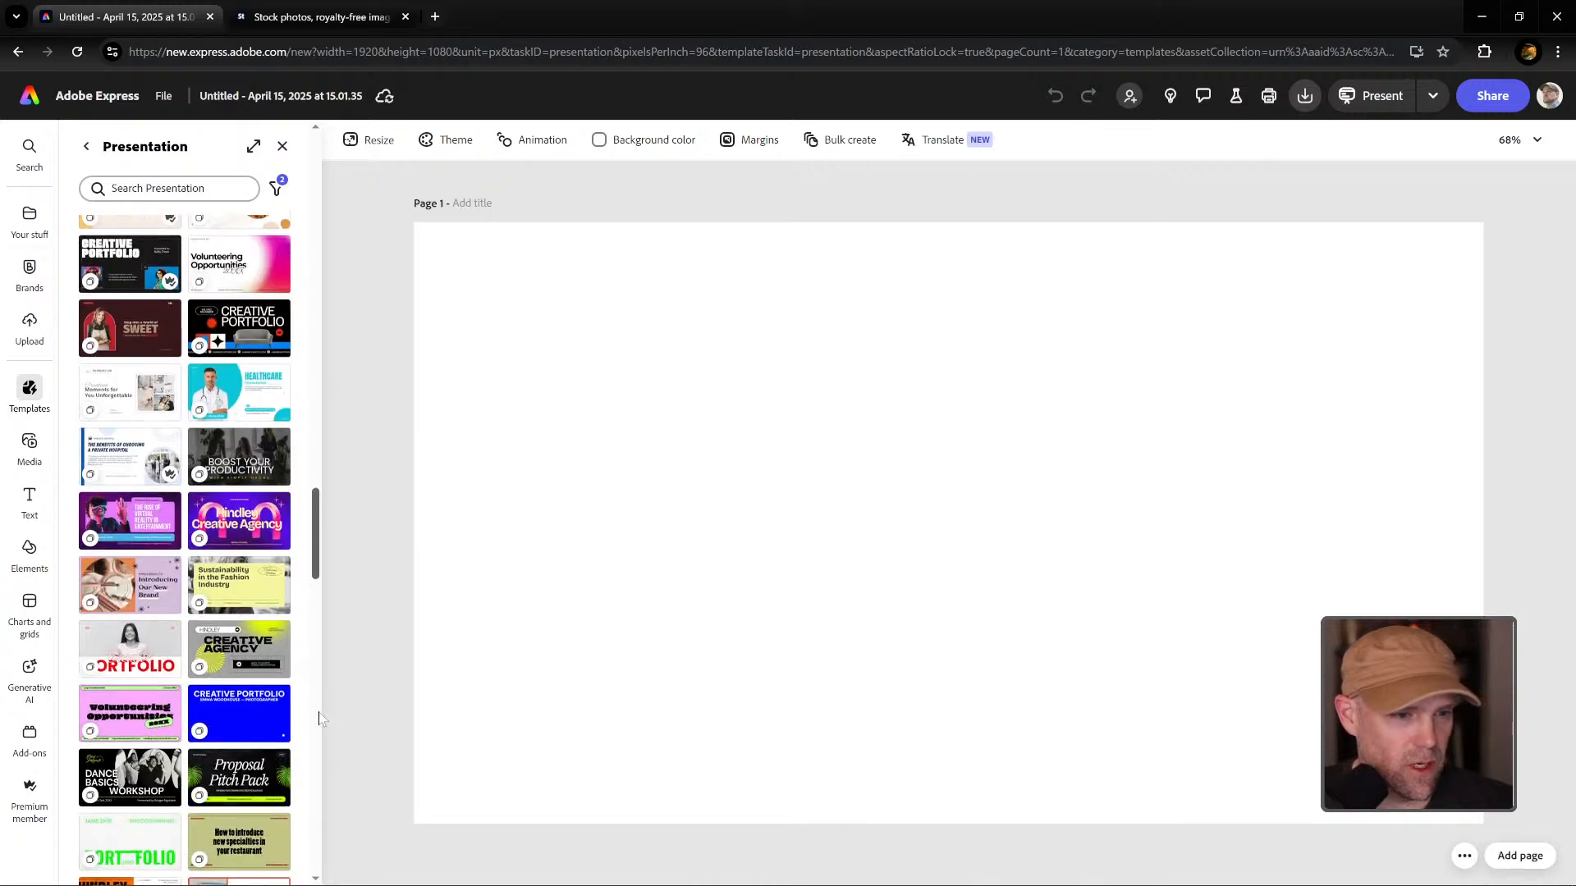
scroll(321, 721, down, 1)
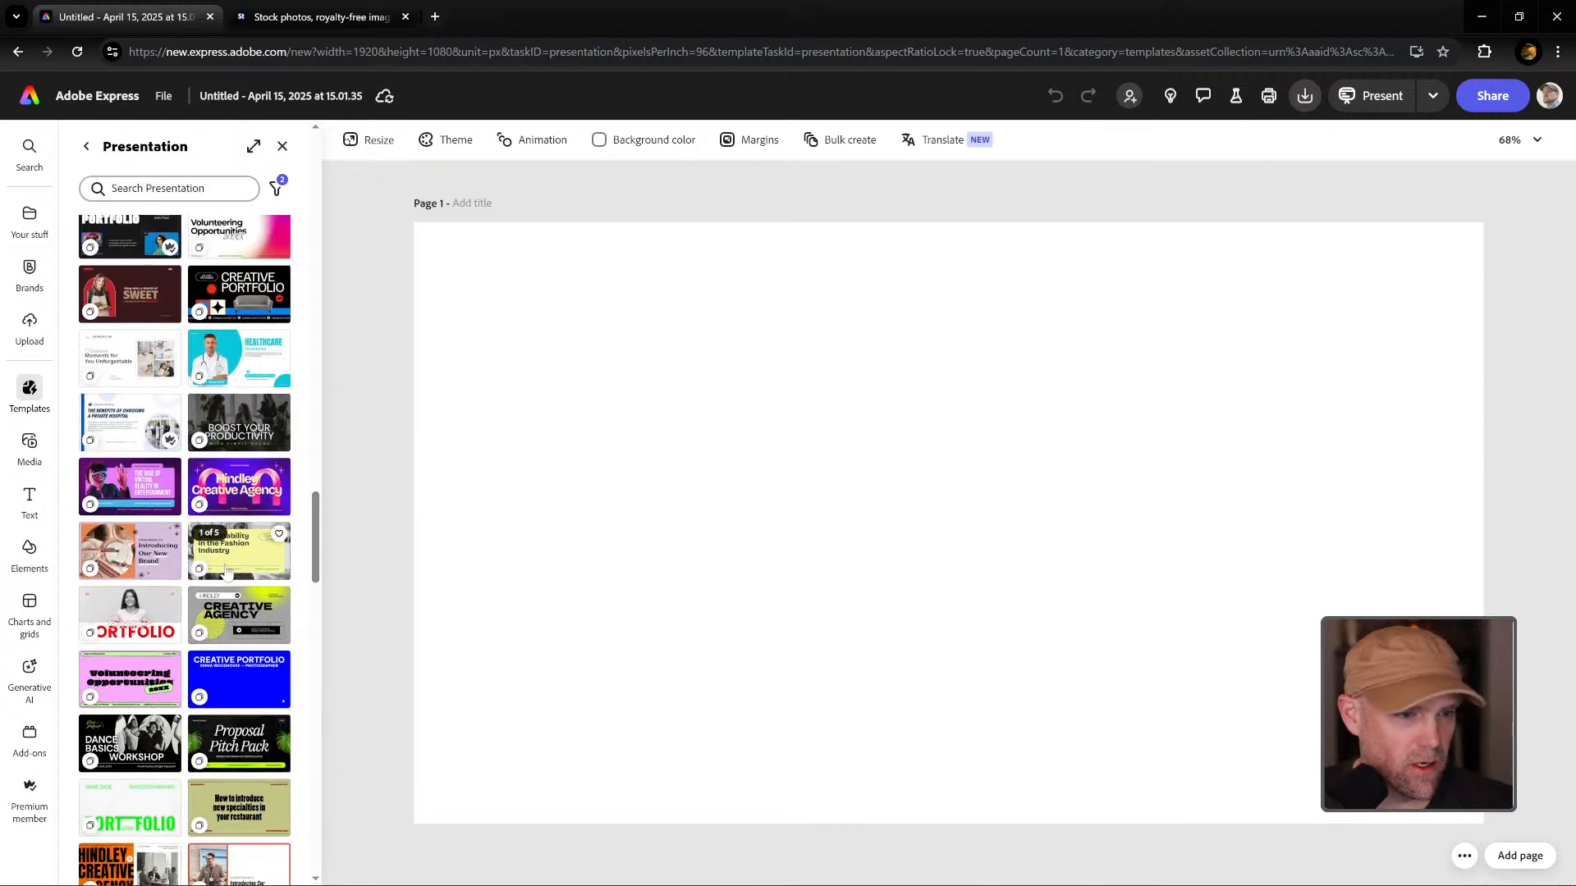
Open the grey and lime Creative Agency template and inspect its grid lines and sunburst image on page 1.
click(254, 613)
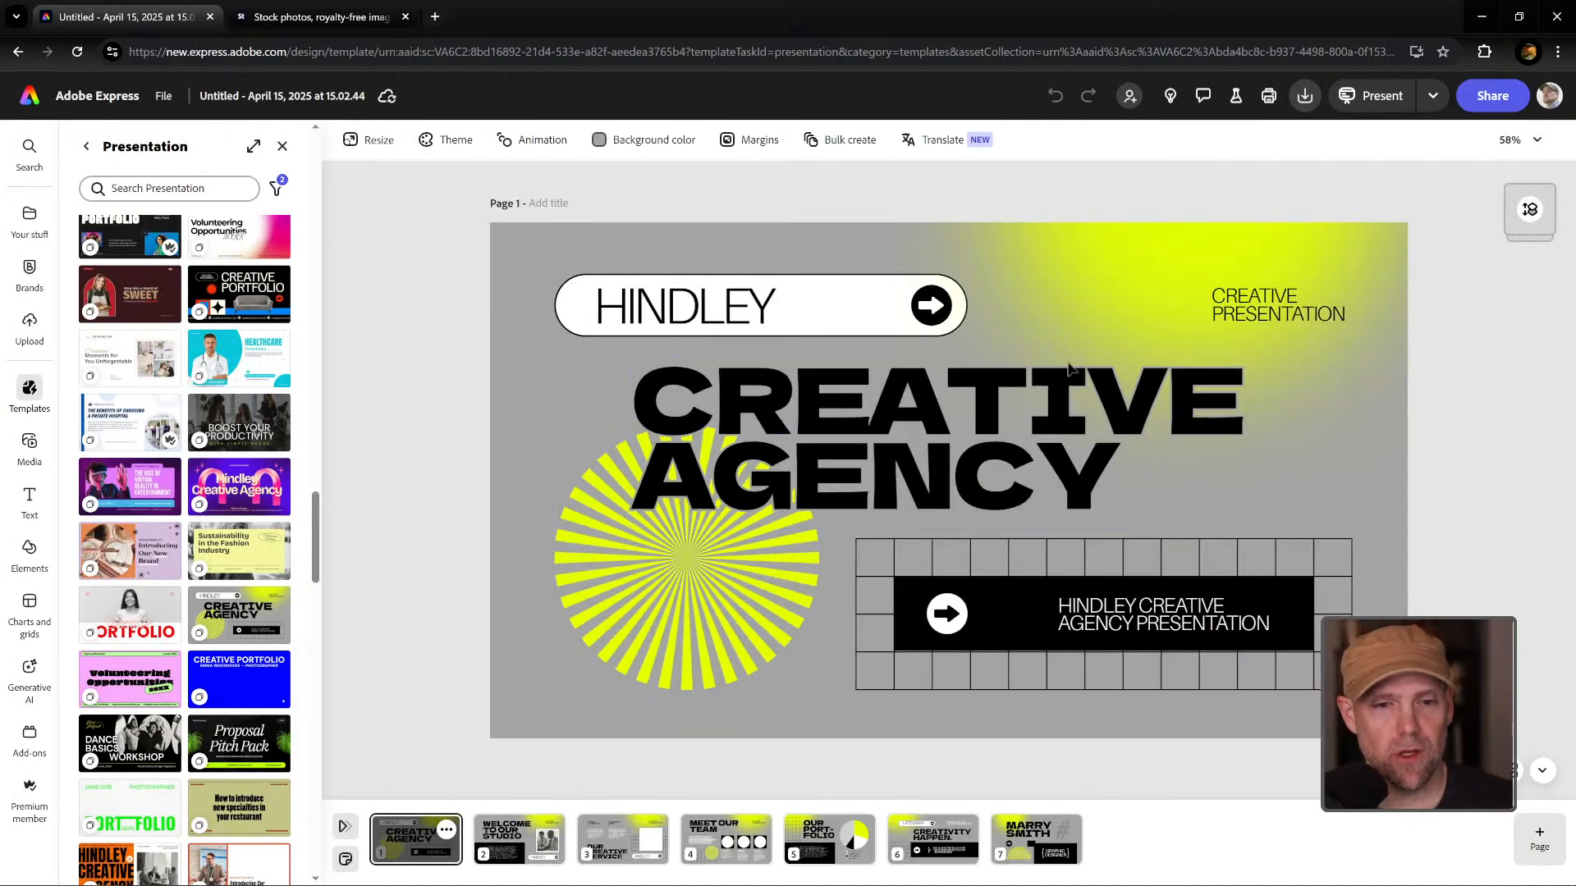
click(895, 686)
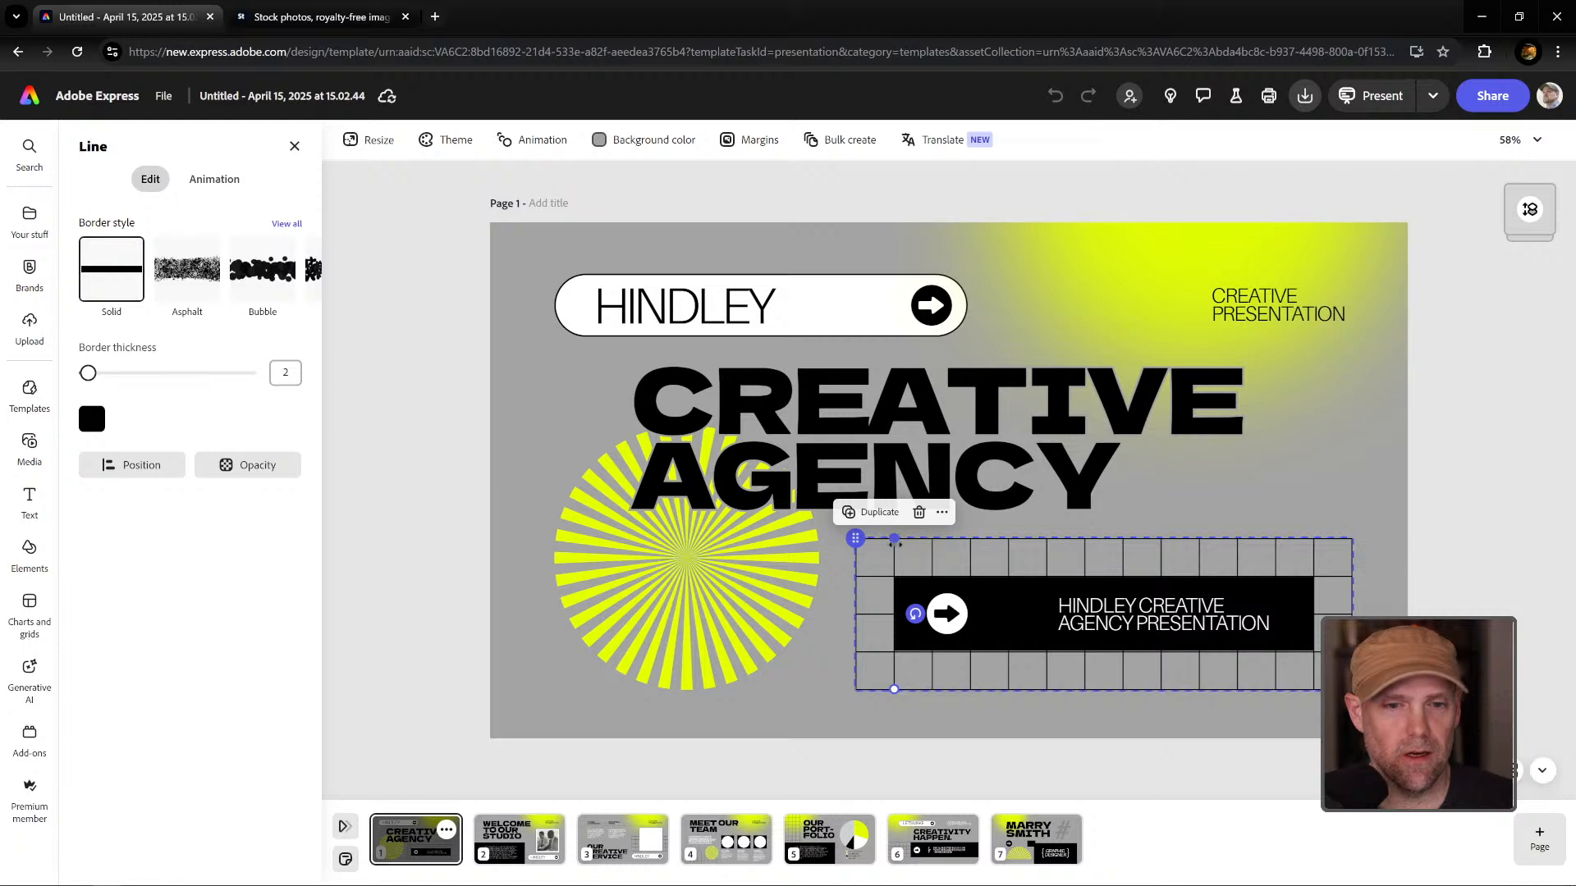
click(761, 603)
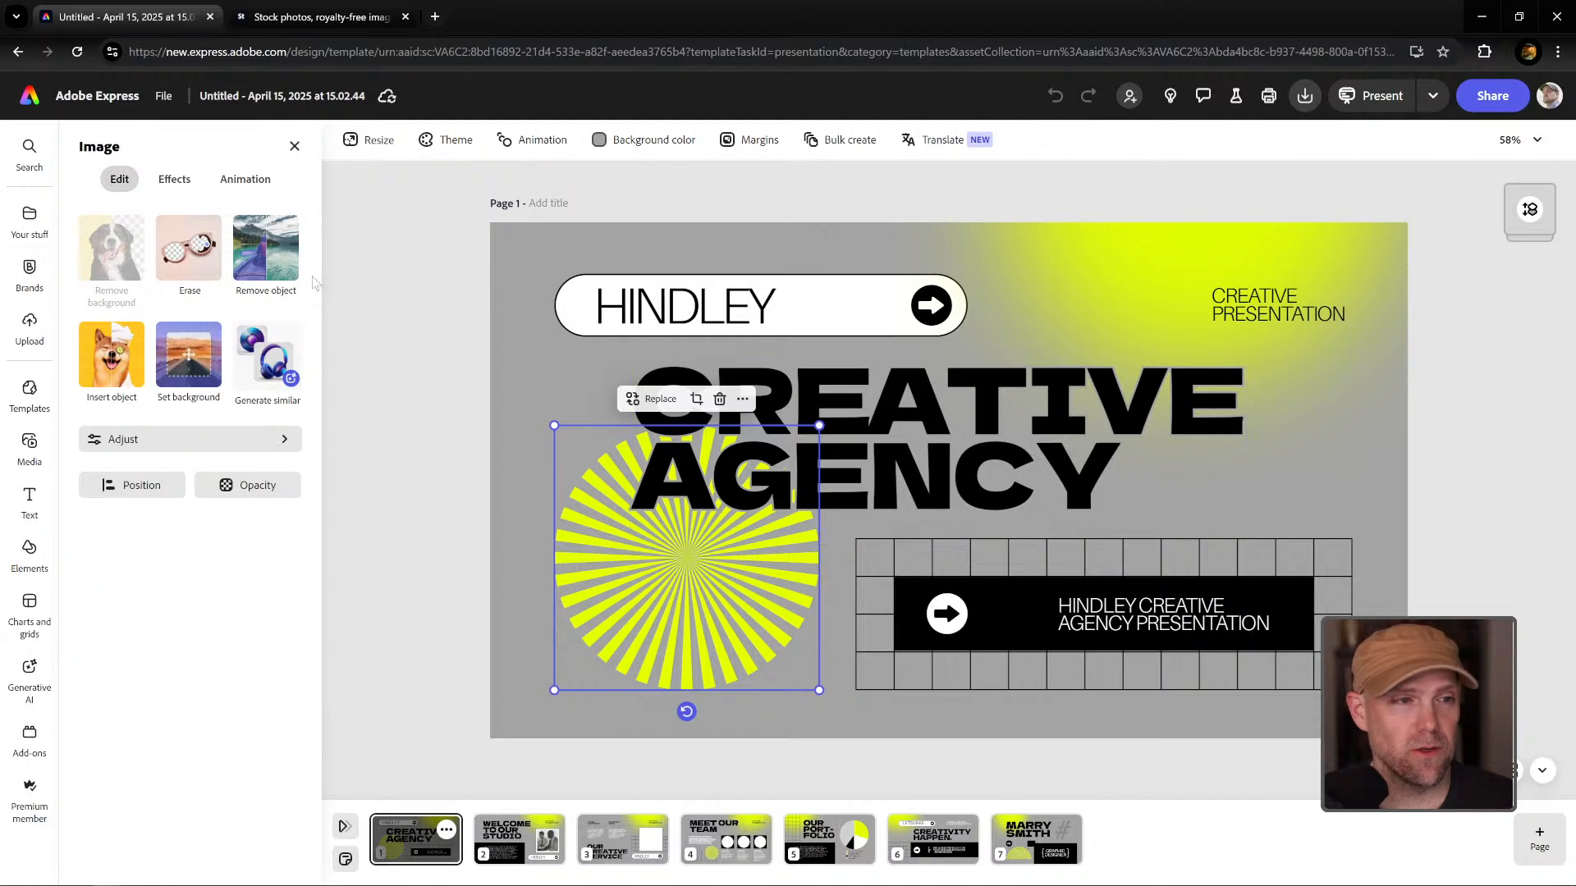
Start a new presentation and load the purple "Hear Life, Live Fully" template into it.
click(94, 101)
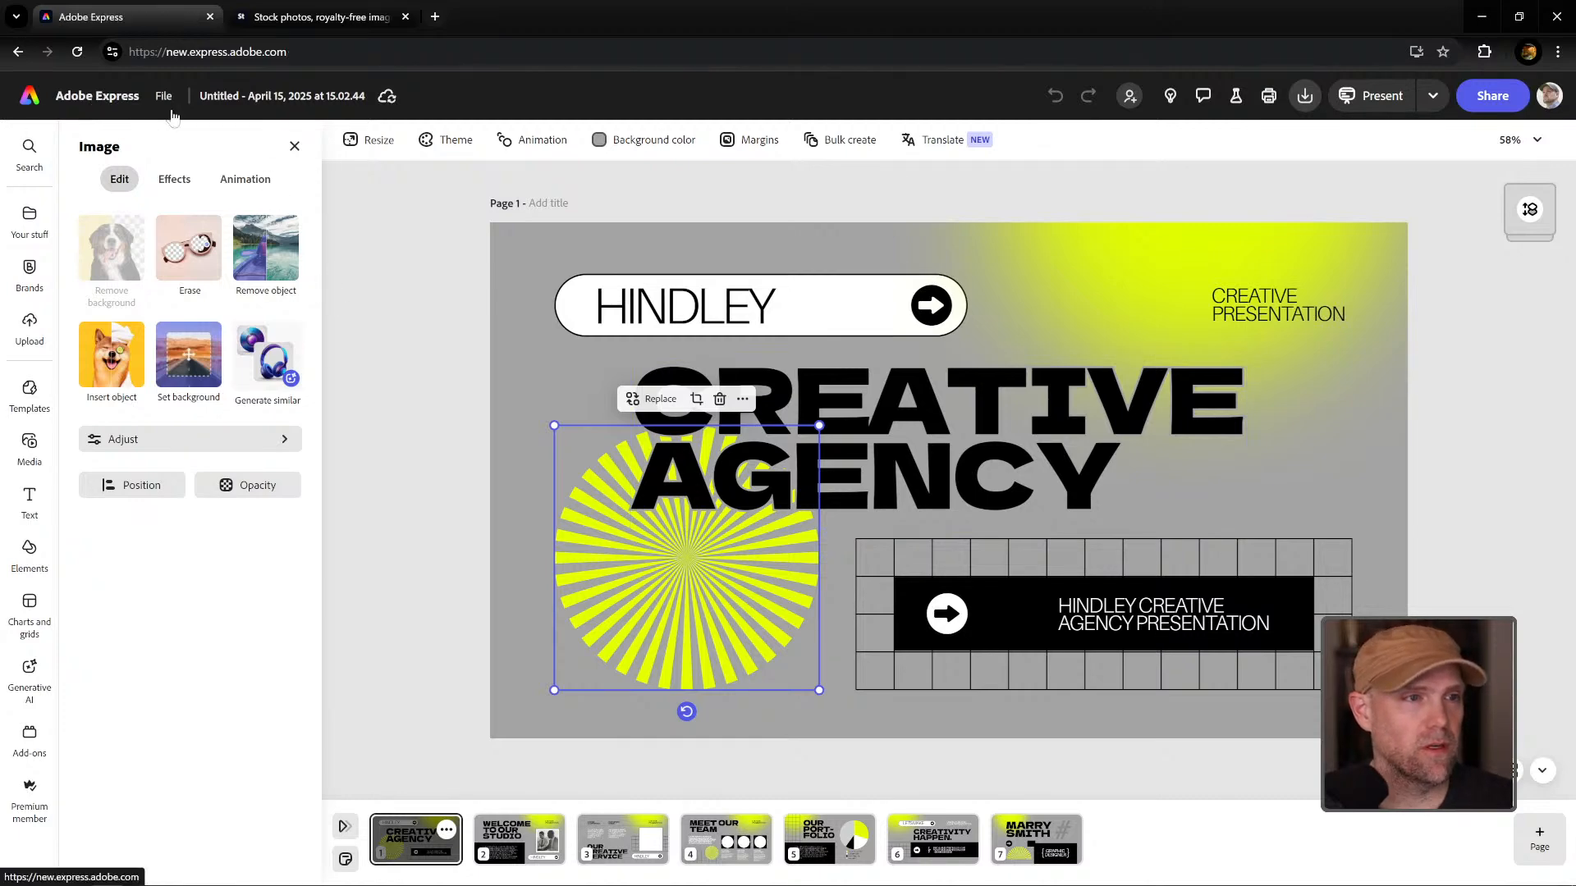
click(182, 534)
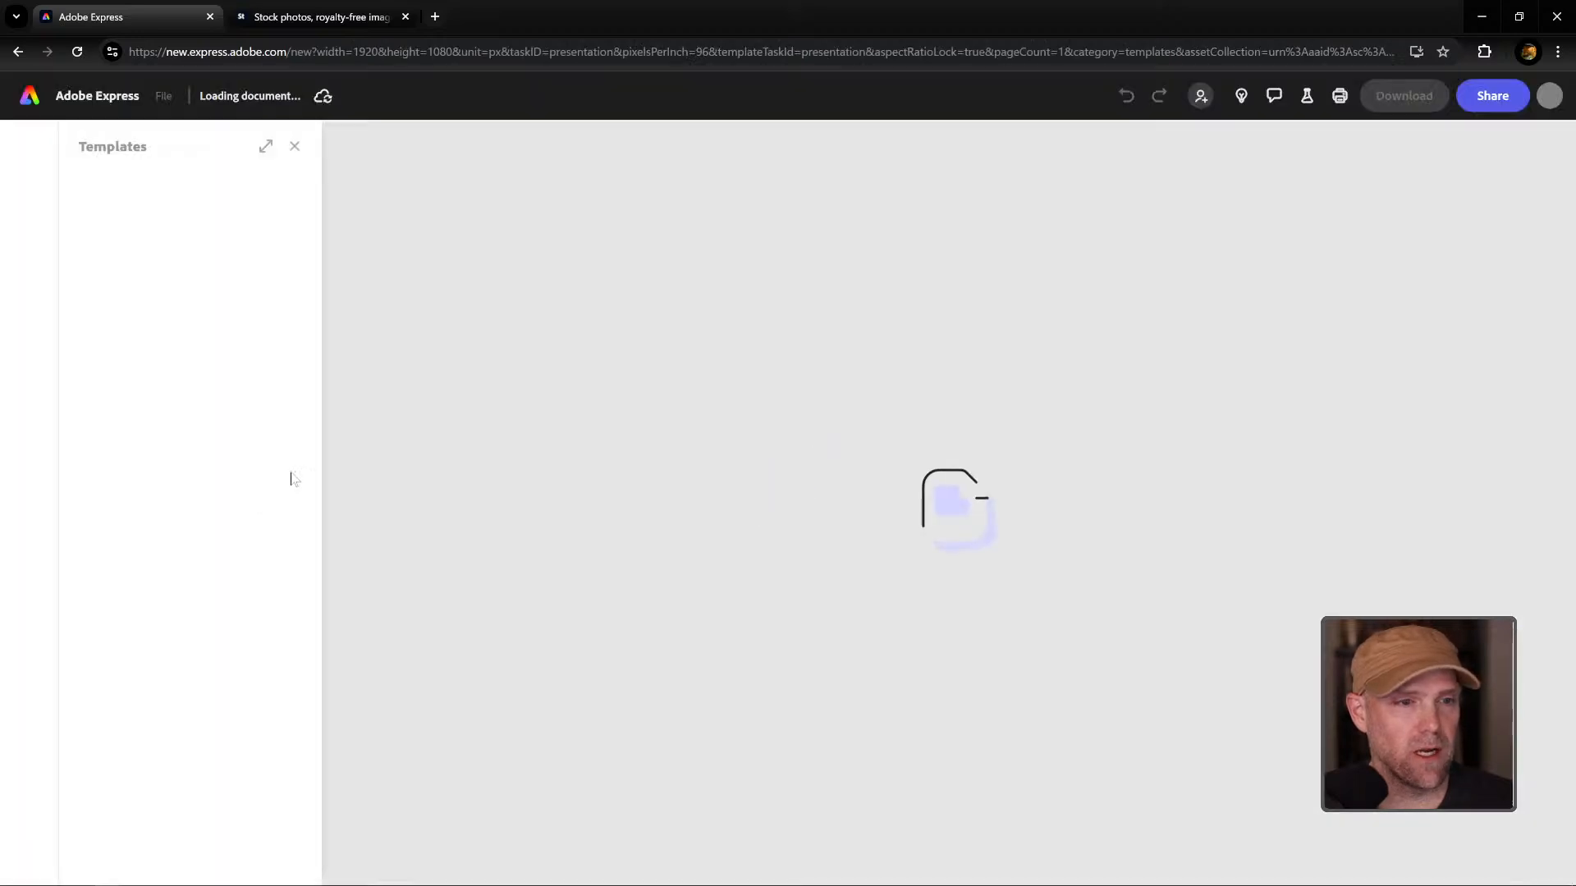
scroll(230, 451, down, 5)
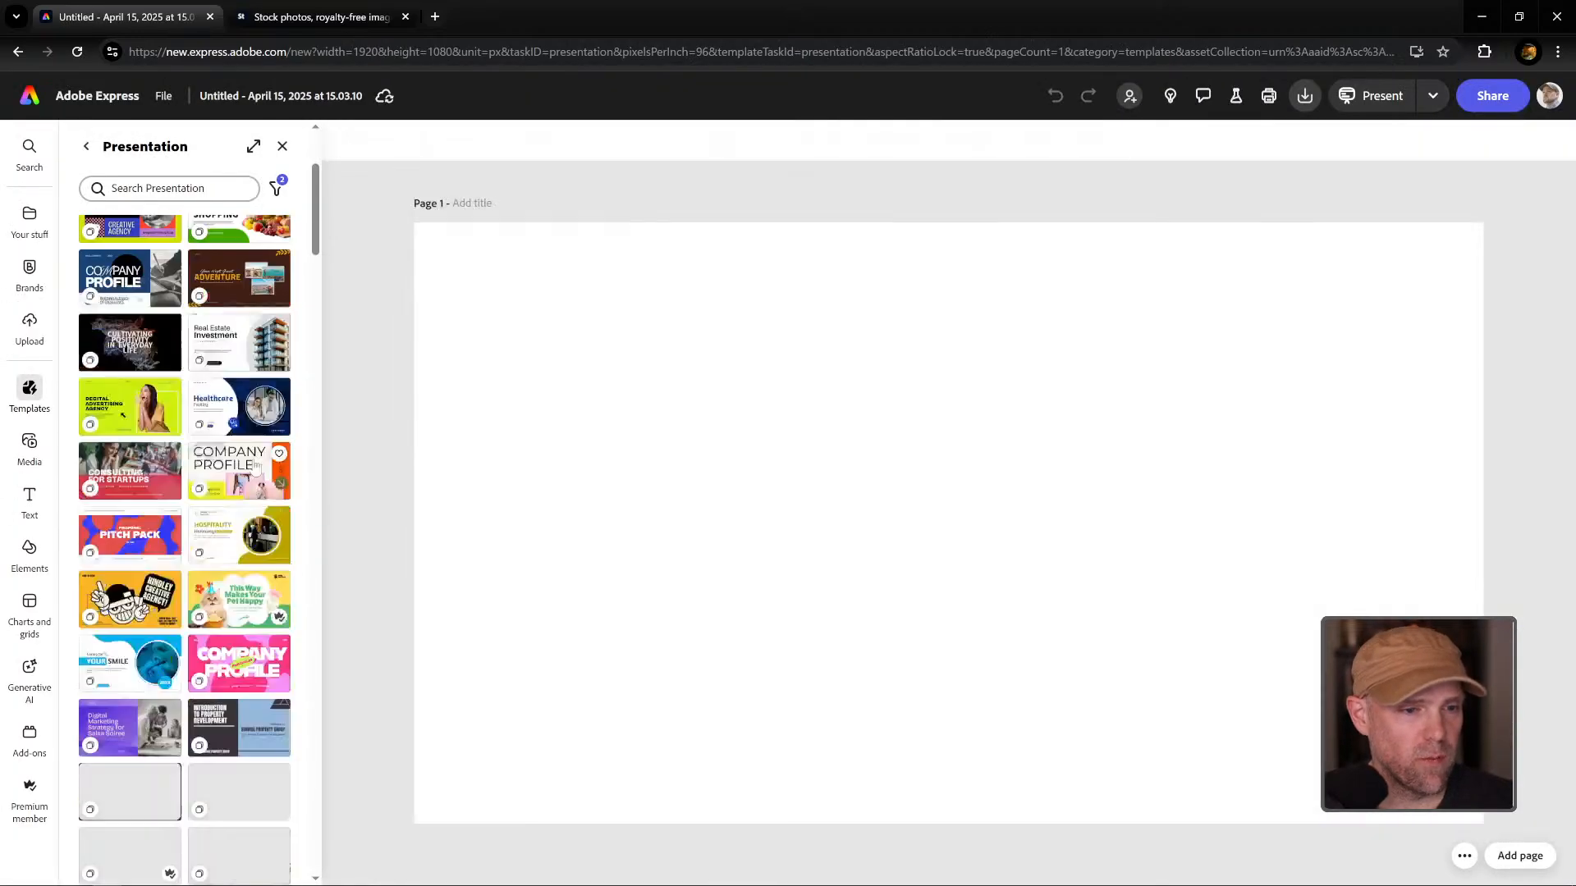
scroll(242, 480, down, 3)
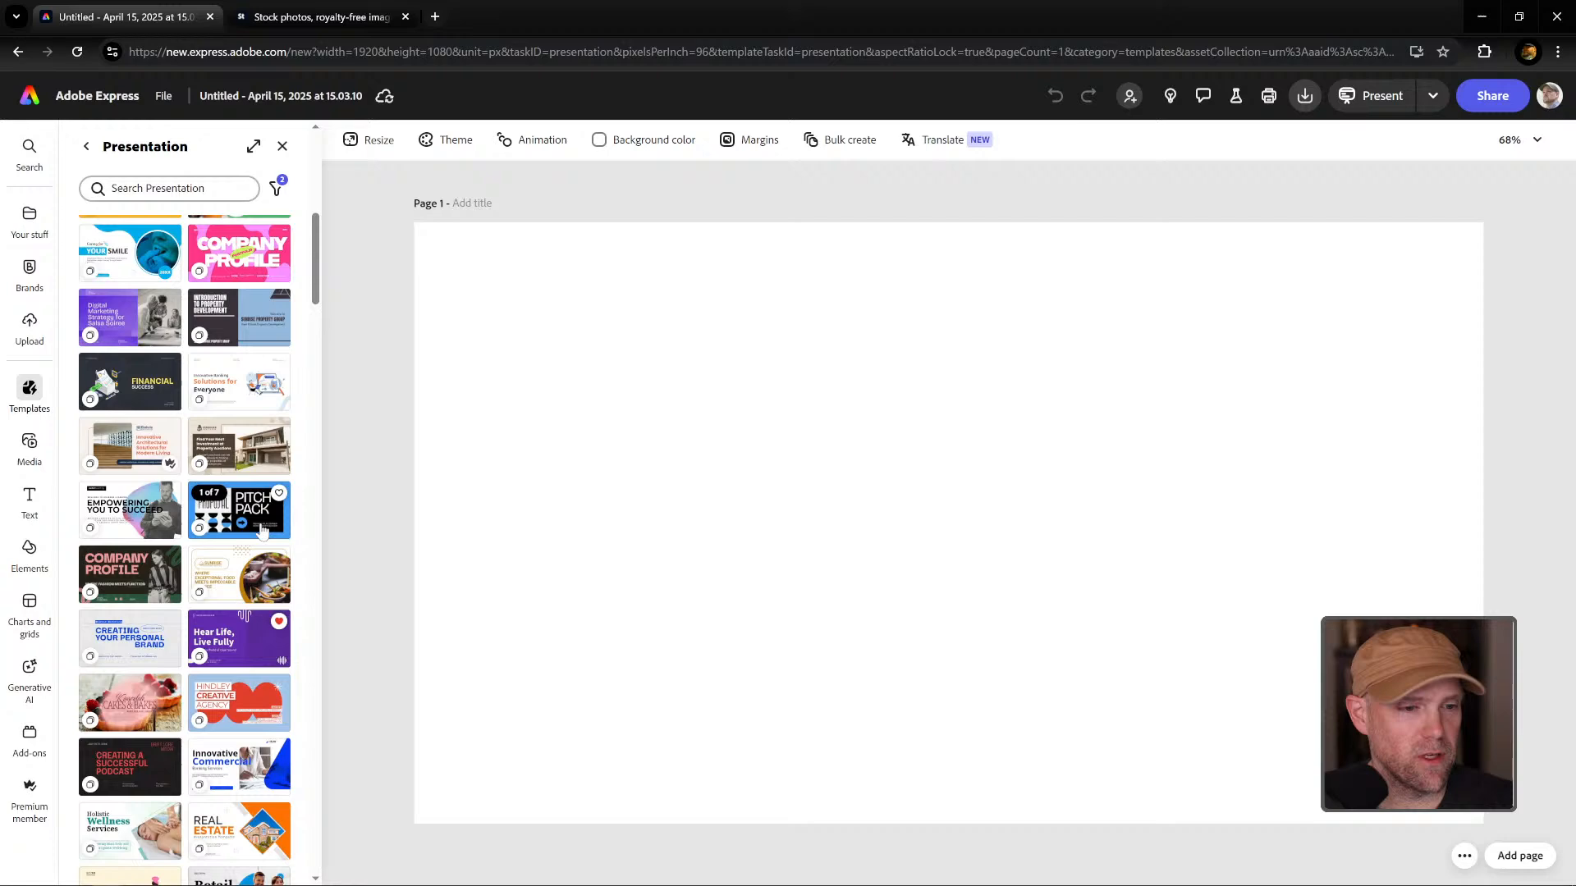
click(239, 640)
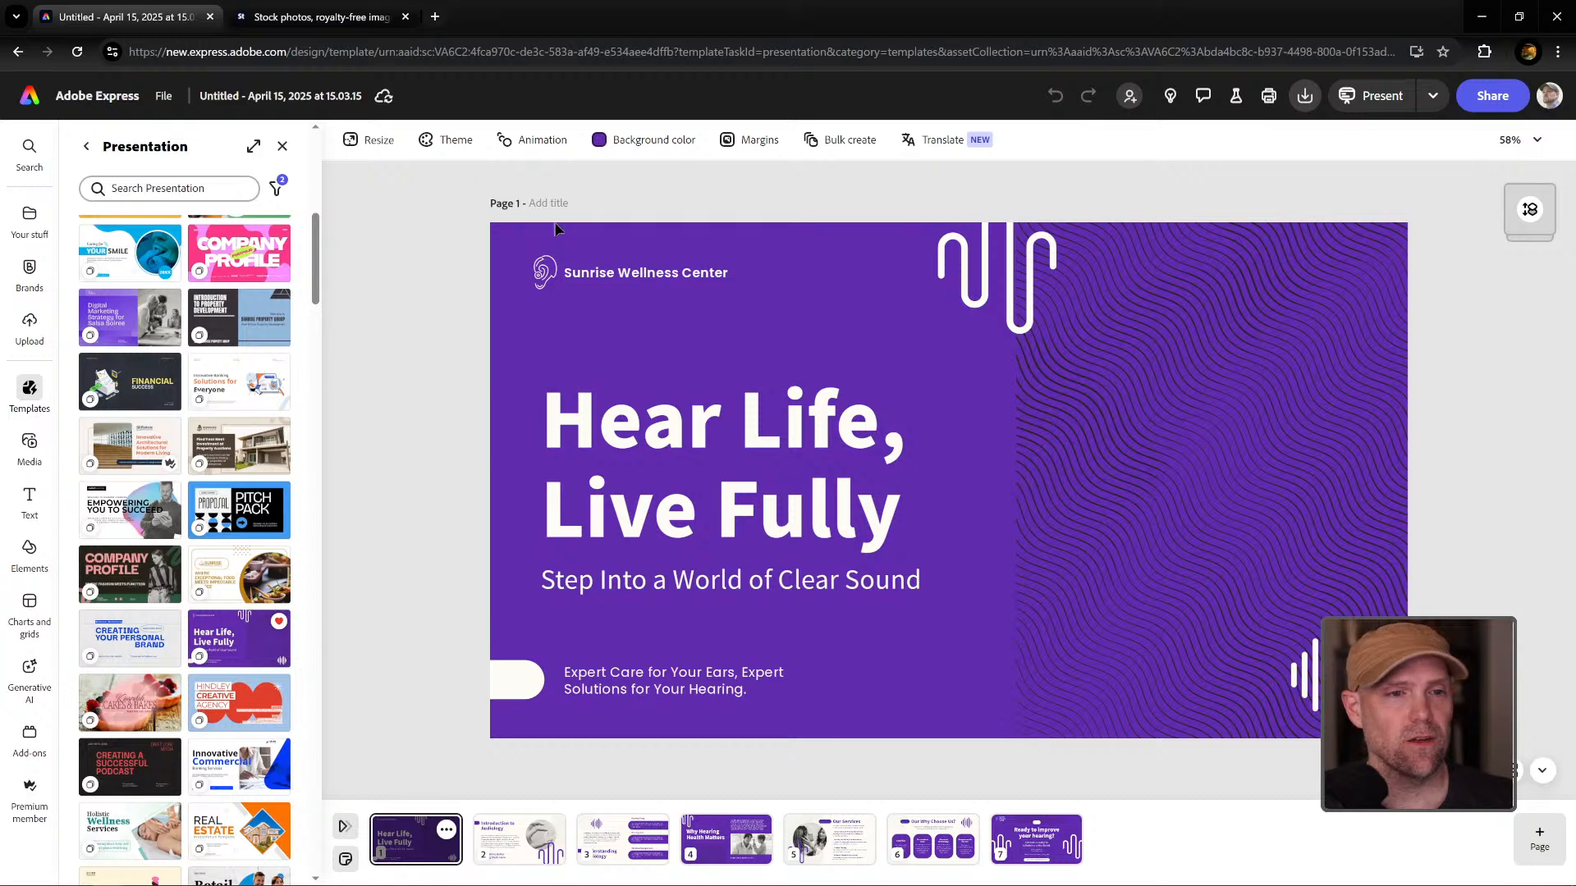
View the source info of the ear icon beside "Sunrise Wellness Center" and select its Adobe Stock asset ID.
click(543, 273)
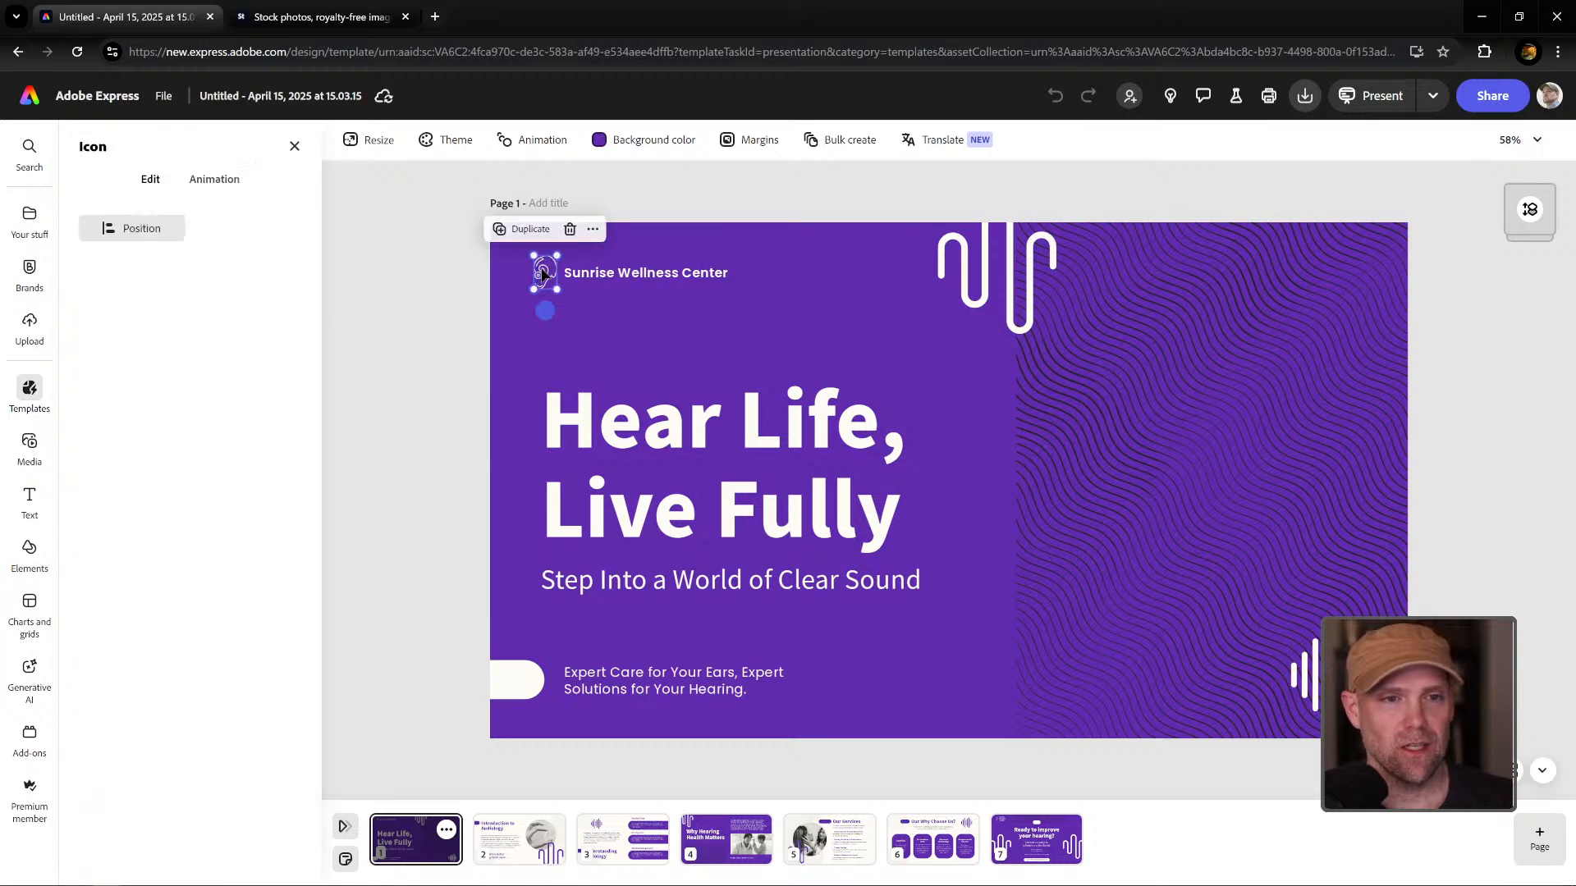
click(592, 230)
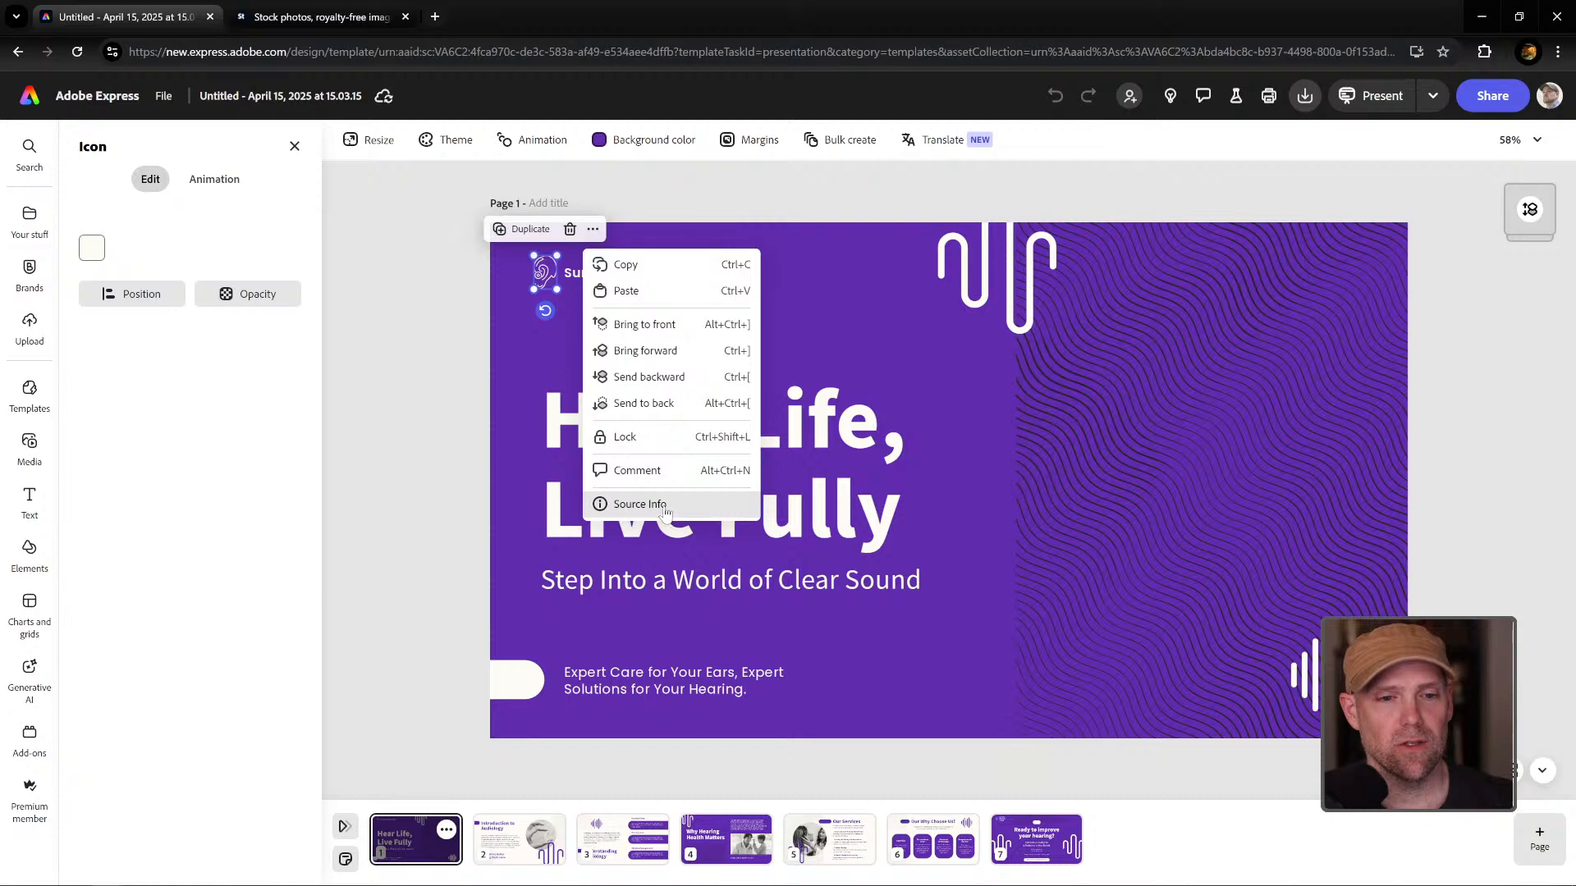
click(640, 504)
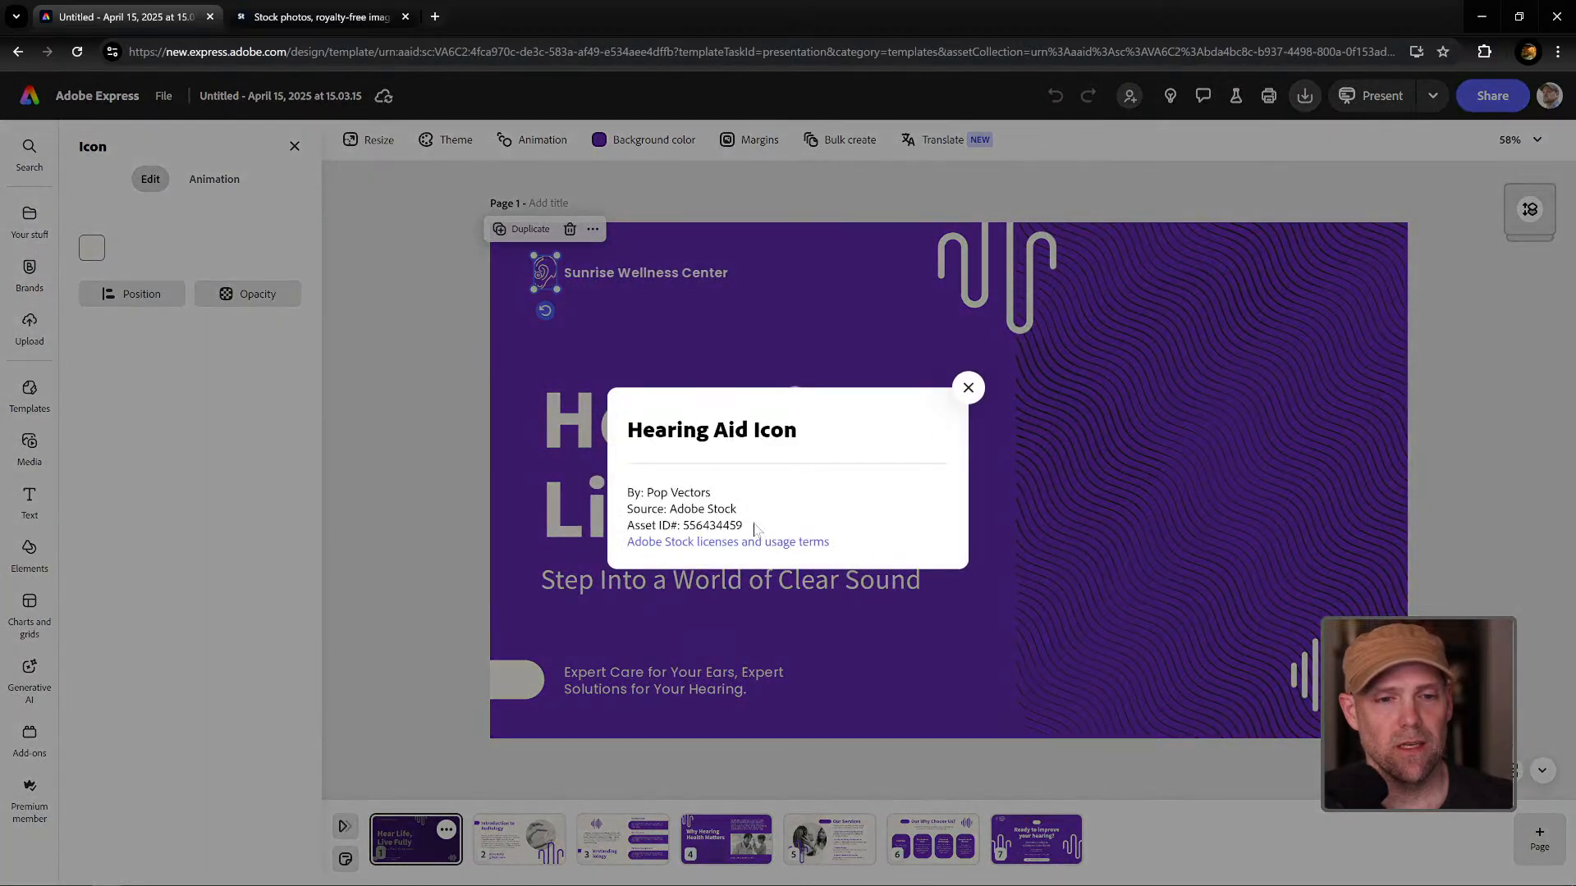
drag(754, 528, 696, 526)
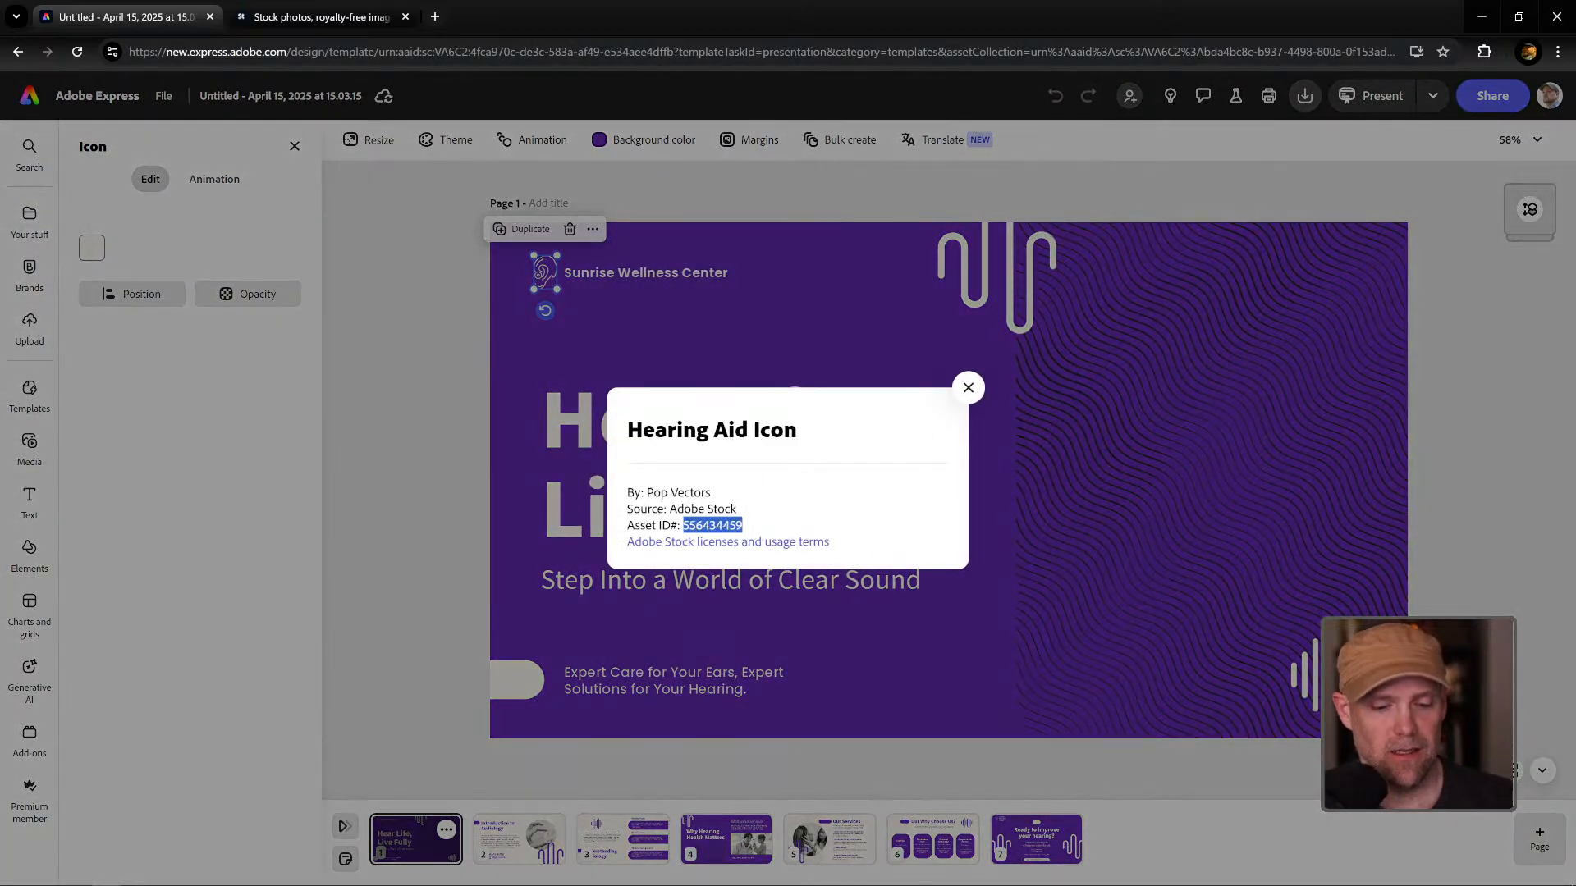
Look up asset ID 556434459 on Adobe Stock, then return to the Adobe Express presentation and dismiss the source info.
click(337, 18)
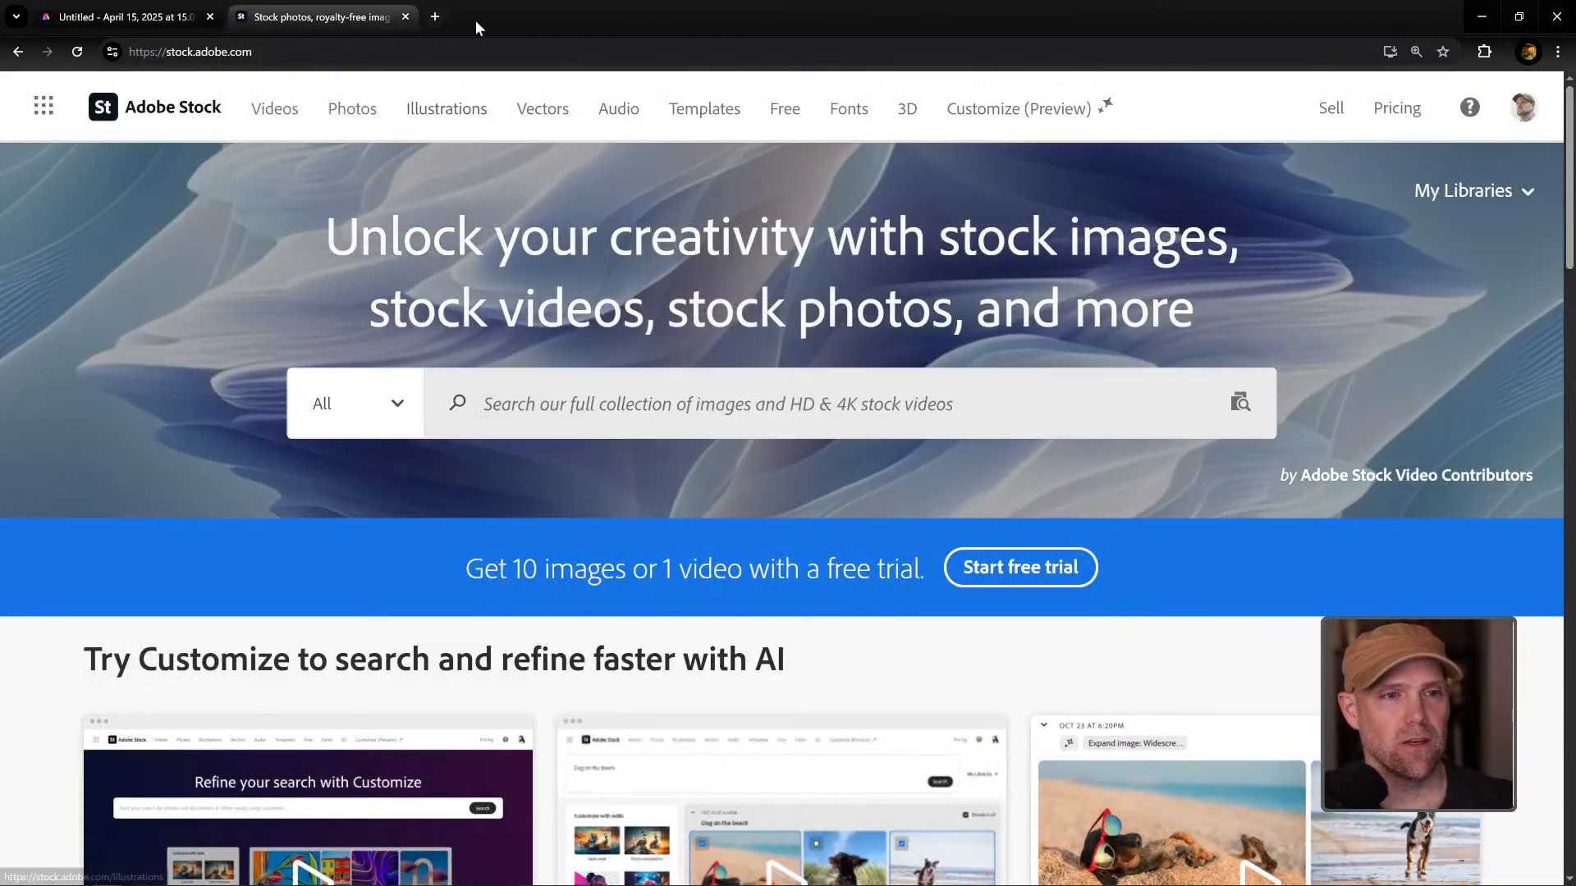
click(541, 432)
text(556434459)
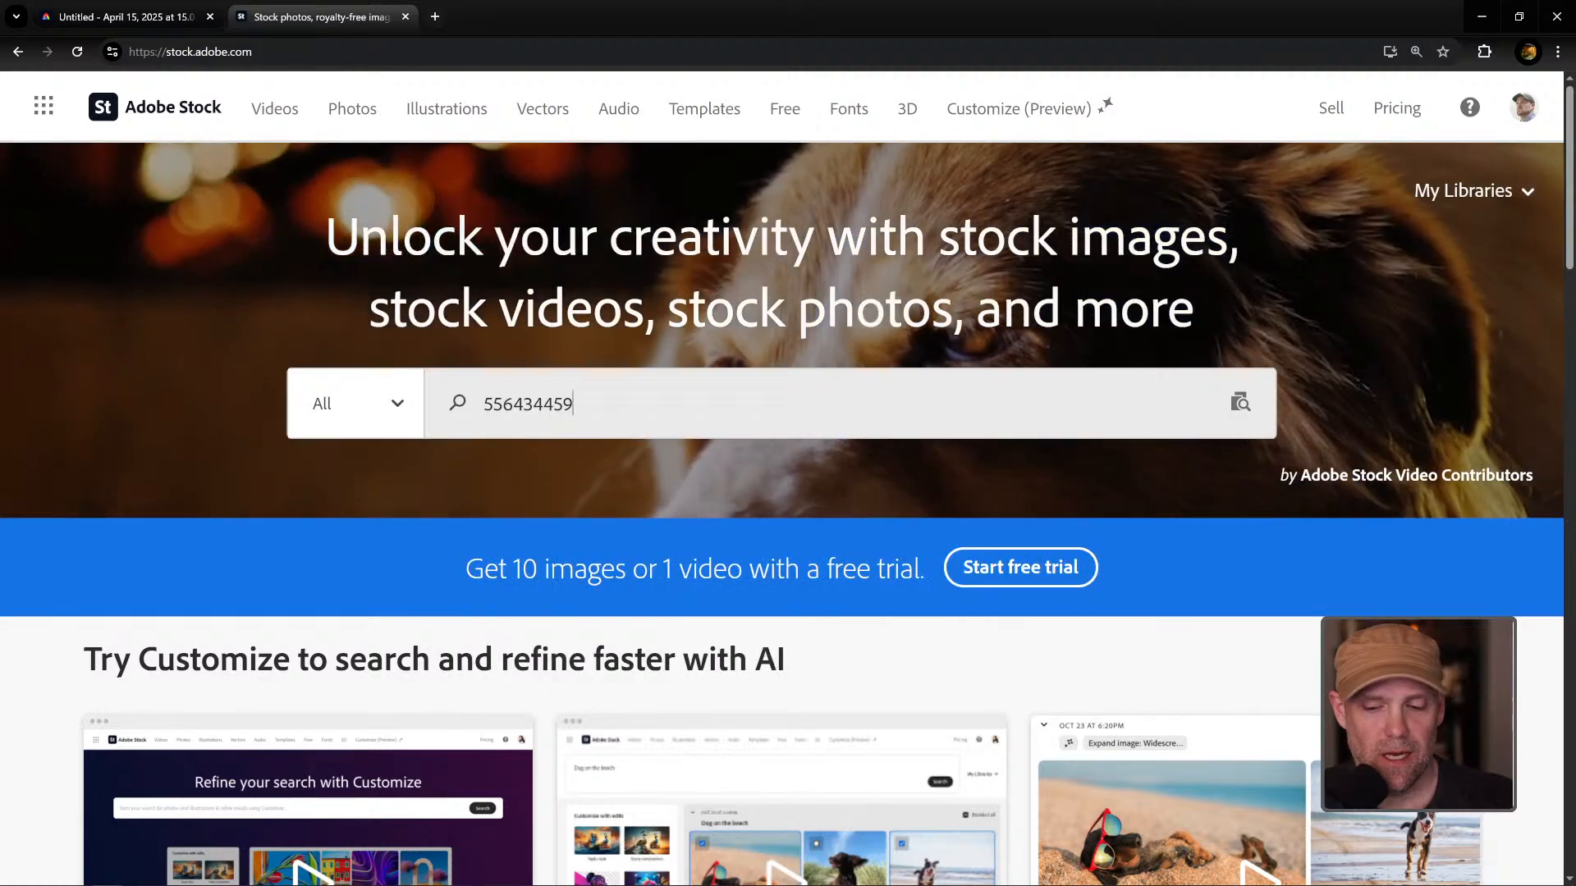
key(Return)
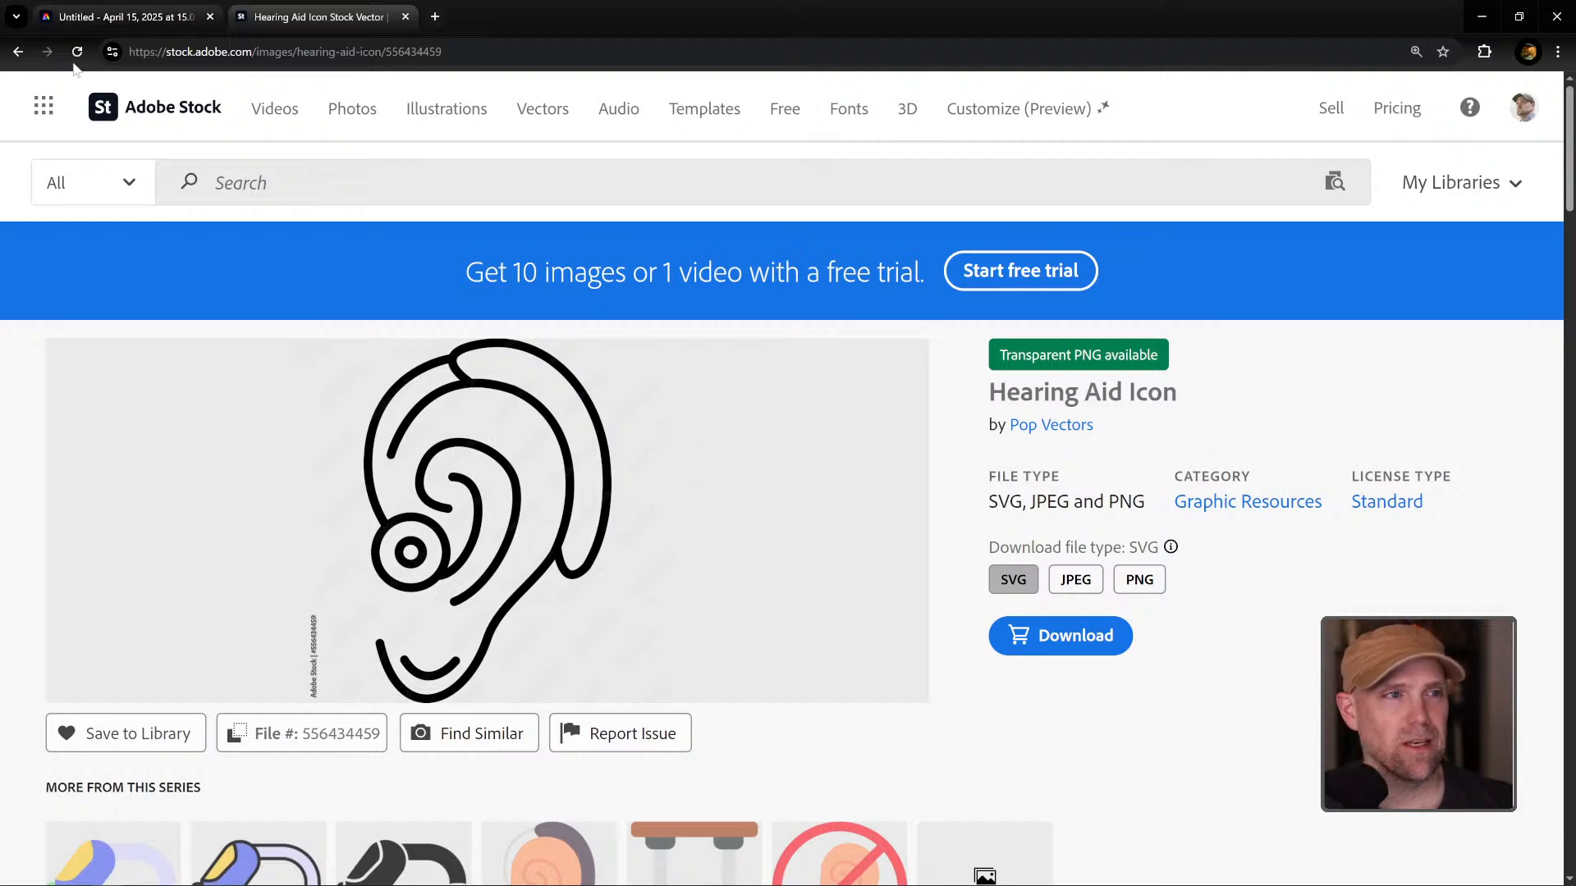
click(97, 15)
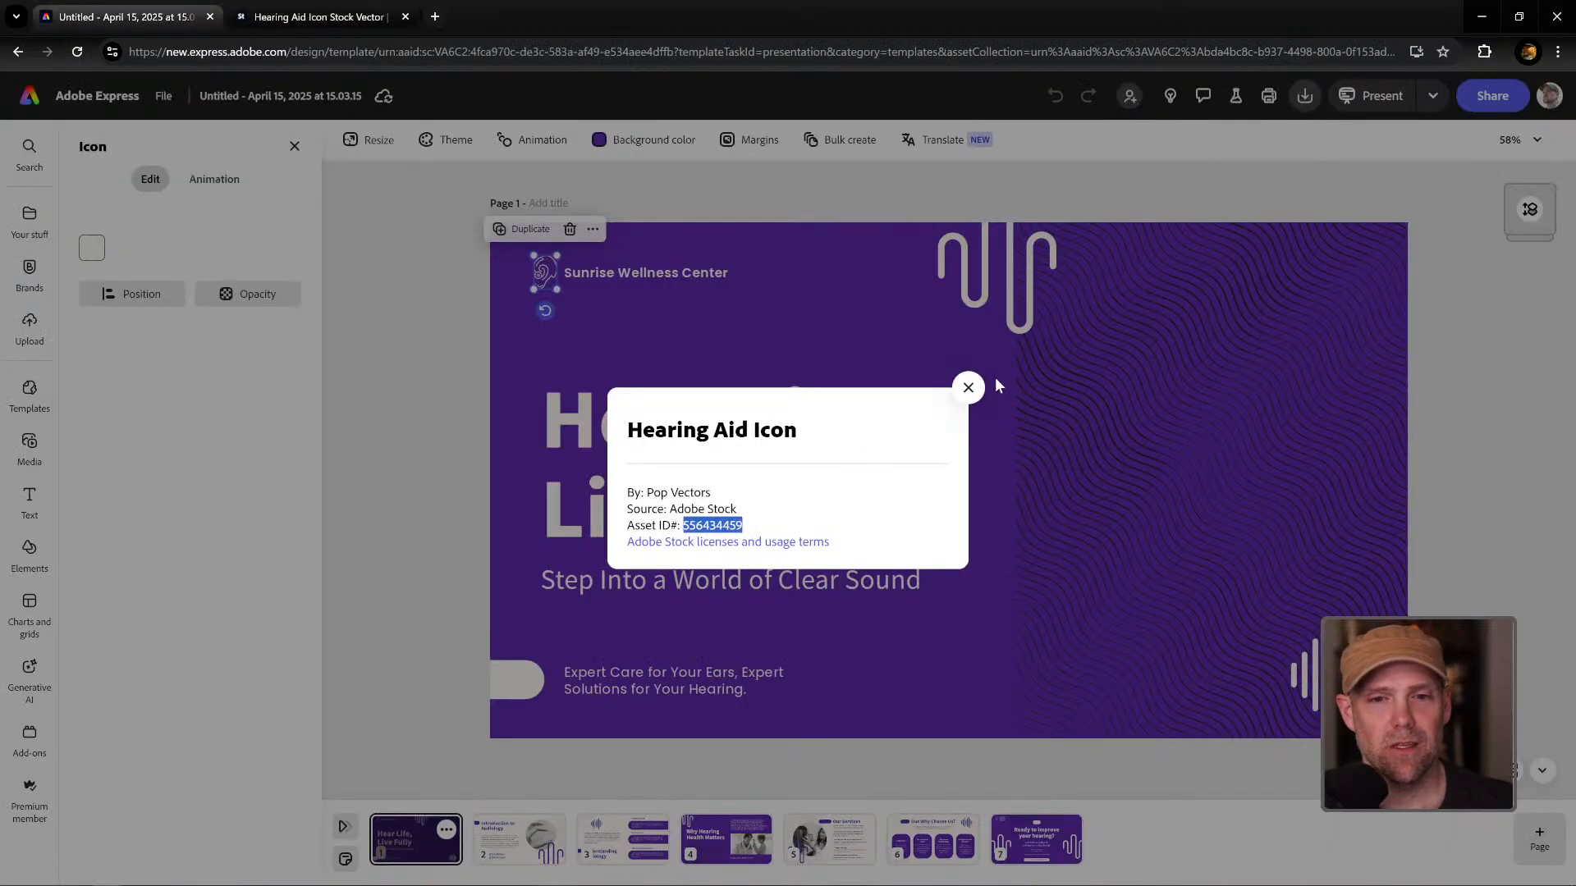
click(969, 387)
View the source info of the white sound-wave icon at the top of page 1 and copy its asset ID.
click(1015, 331)
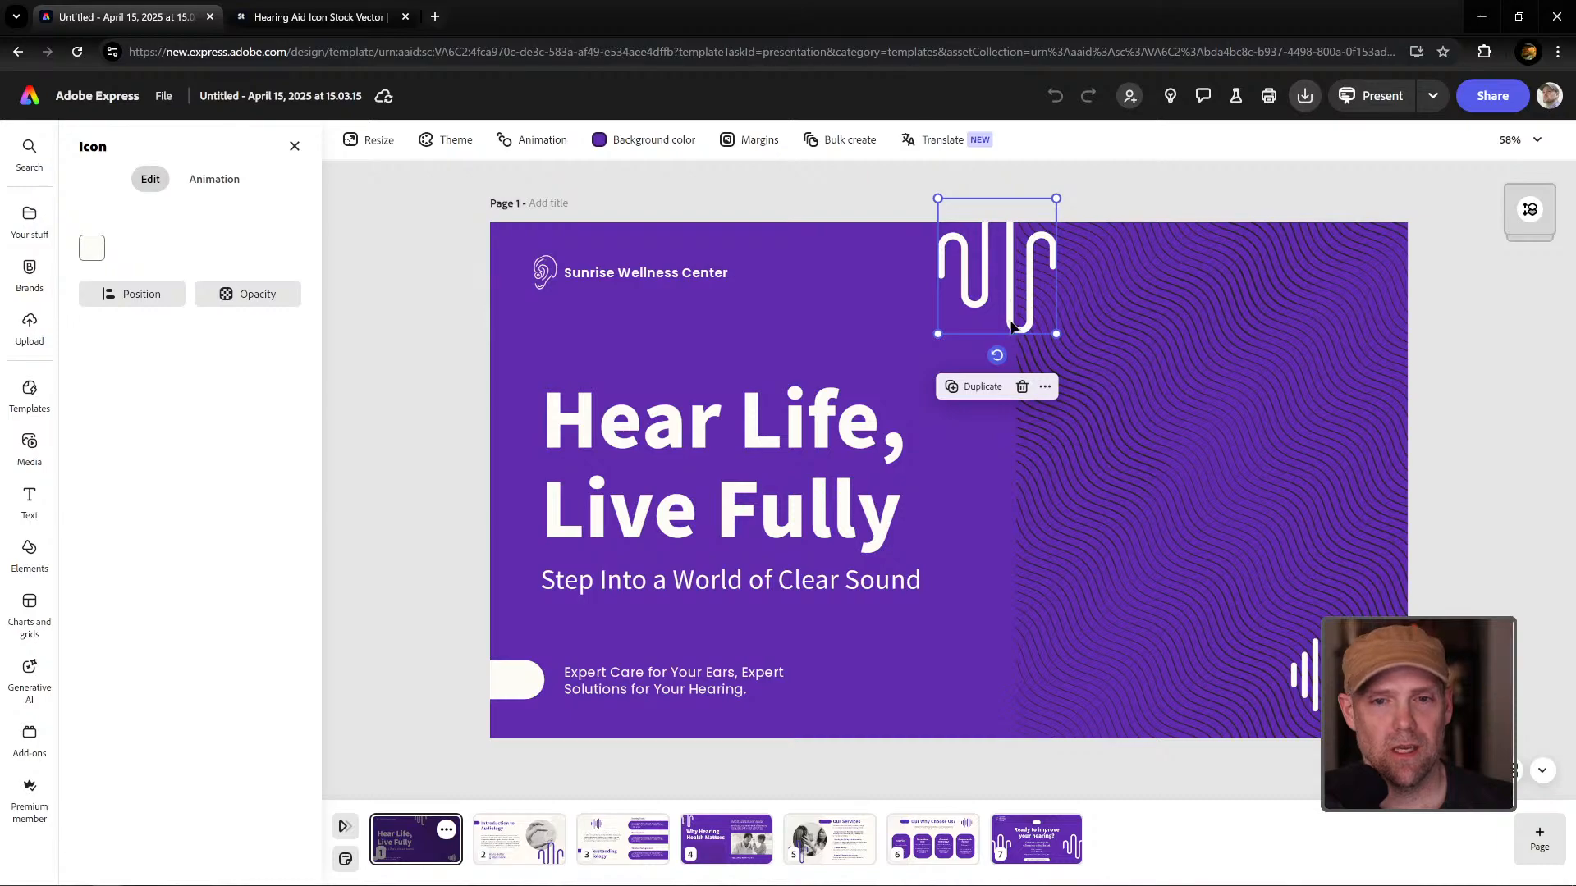
click(1045, 386)
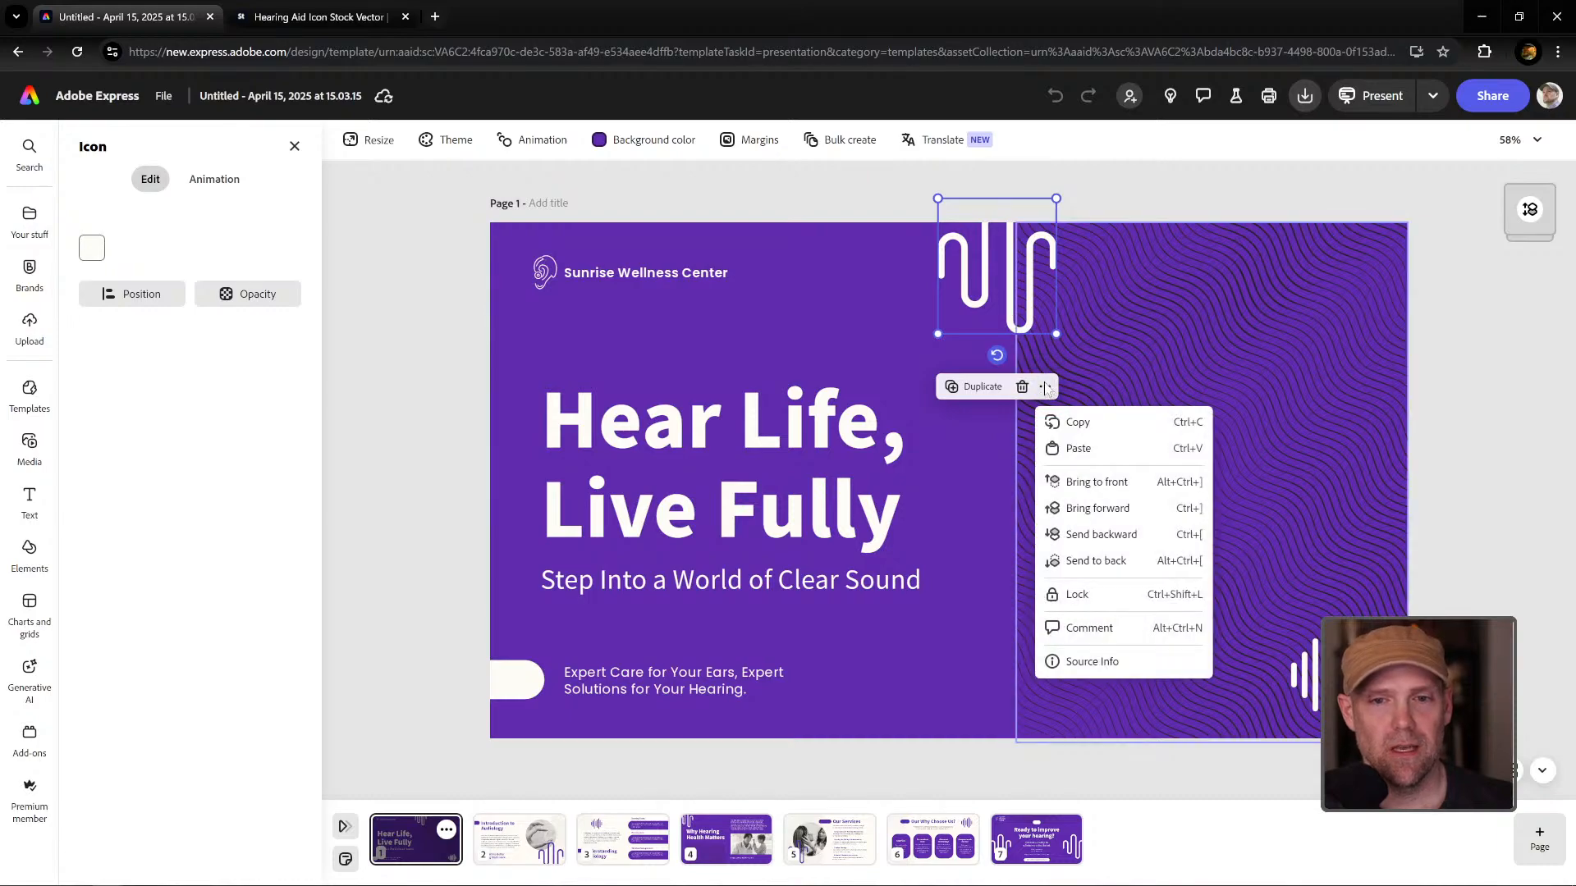
click(1091, 662)
drag(762, 525, 683, 525)
key(ctrl+c)
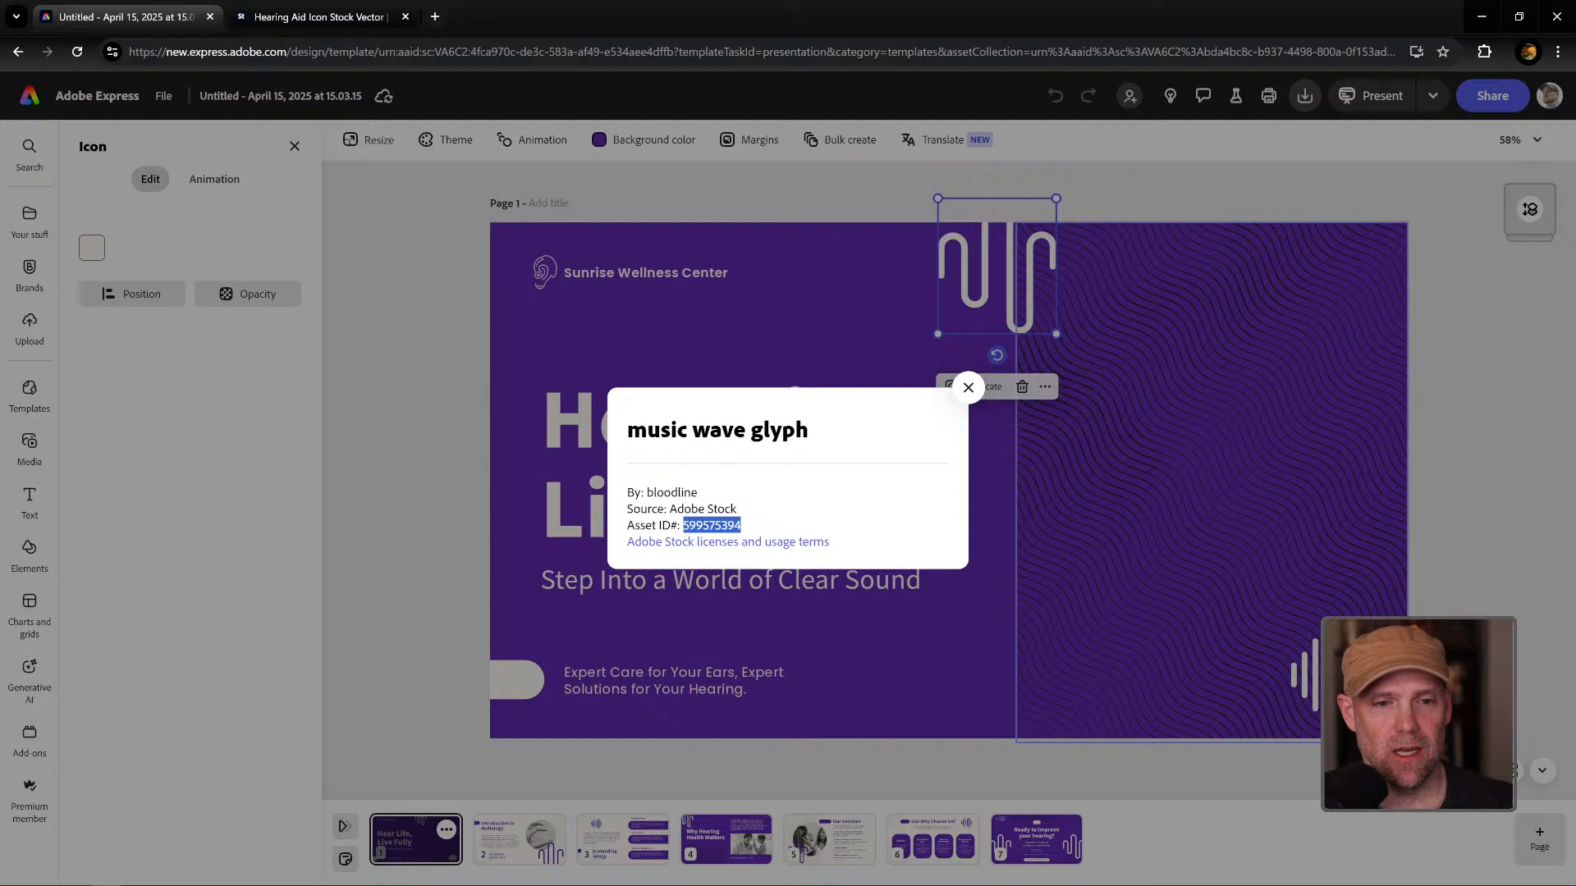
Look up asset ID 599575394 on Adobe Stock, and return to the Adobe Express presentation with the source info closed.
click(340, 18)
click(216, 183)
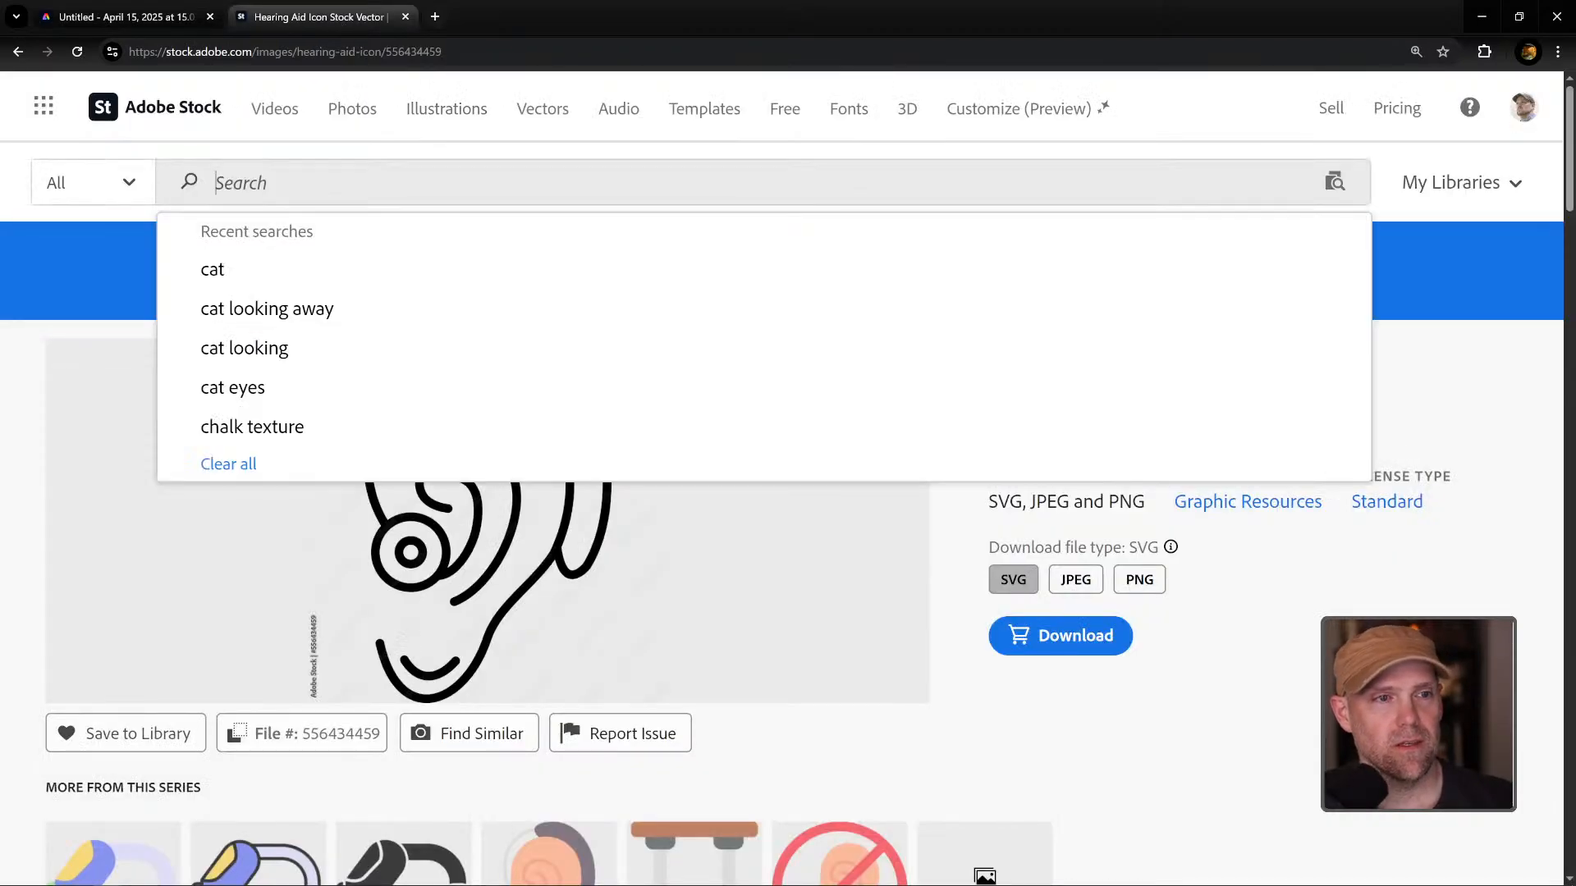
key(ctrl+v)
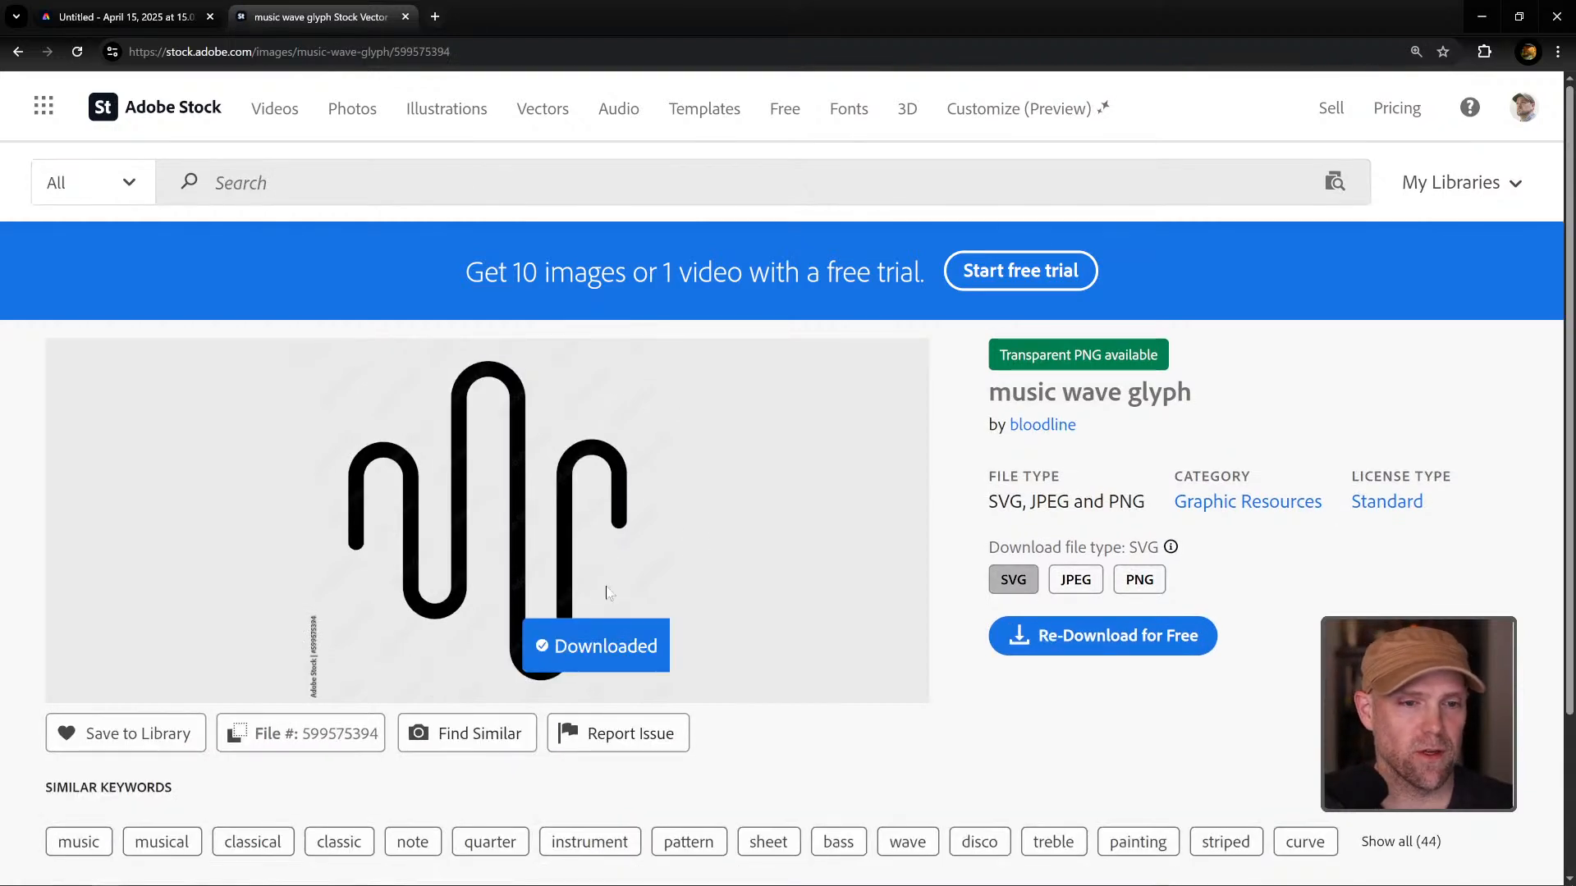
click(138, 21)
click(968, 386)
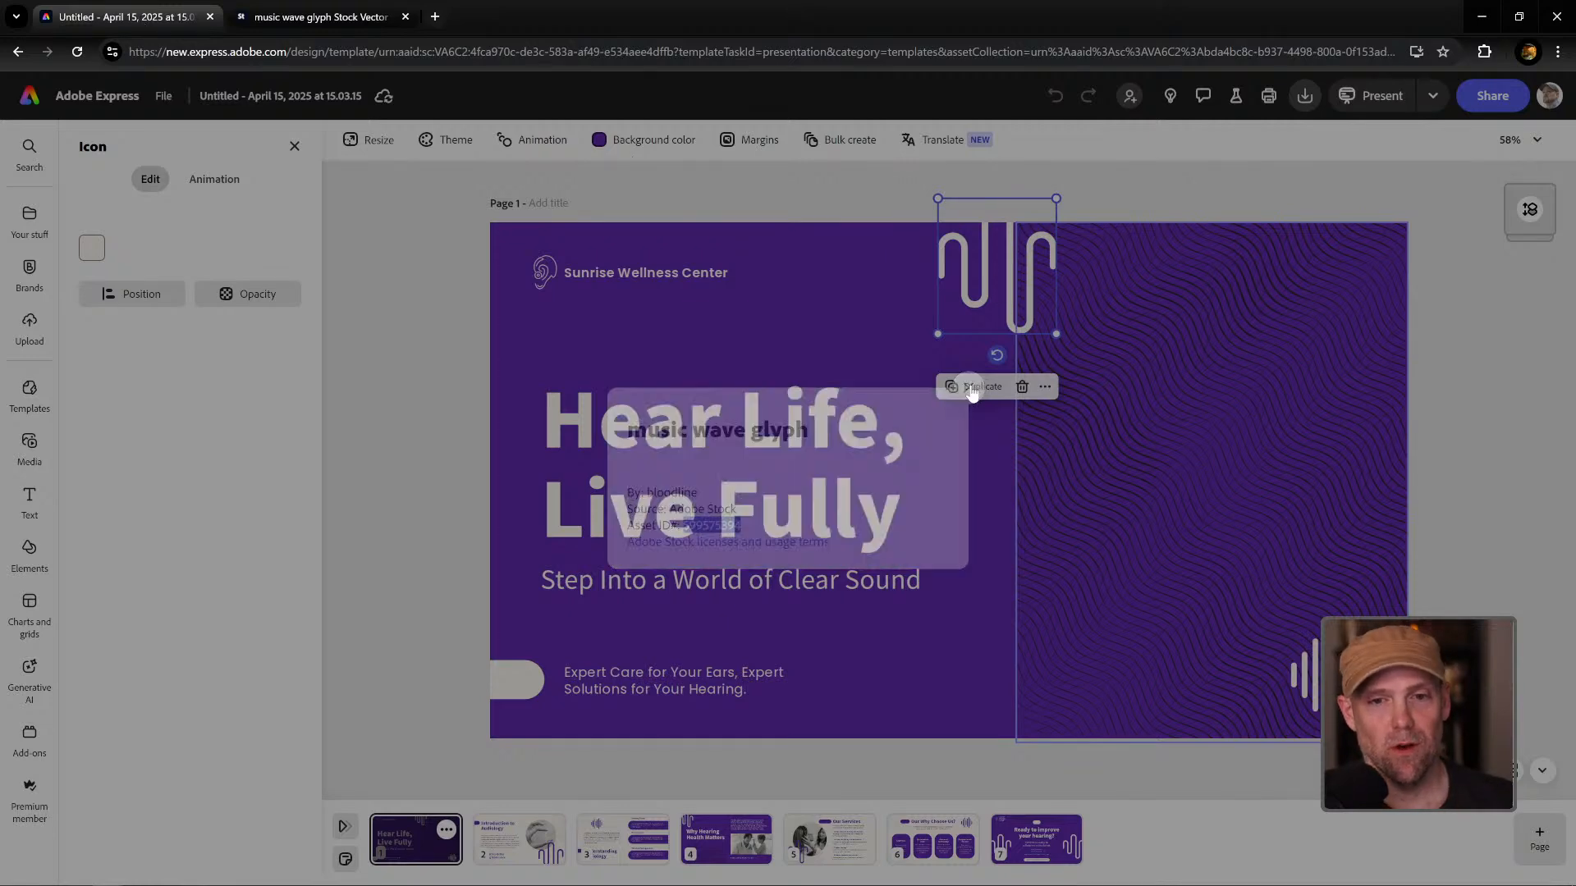
Try moving the wavy-line pattern image on page 1 slightly to the left, and undo the move.
click(1218, 517)
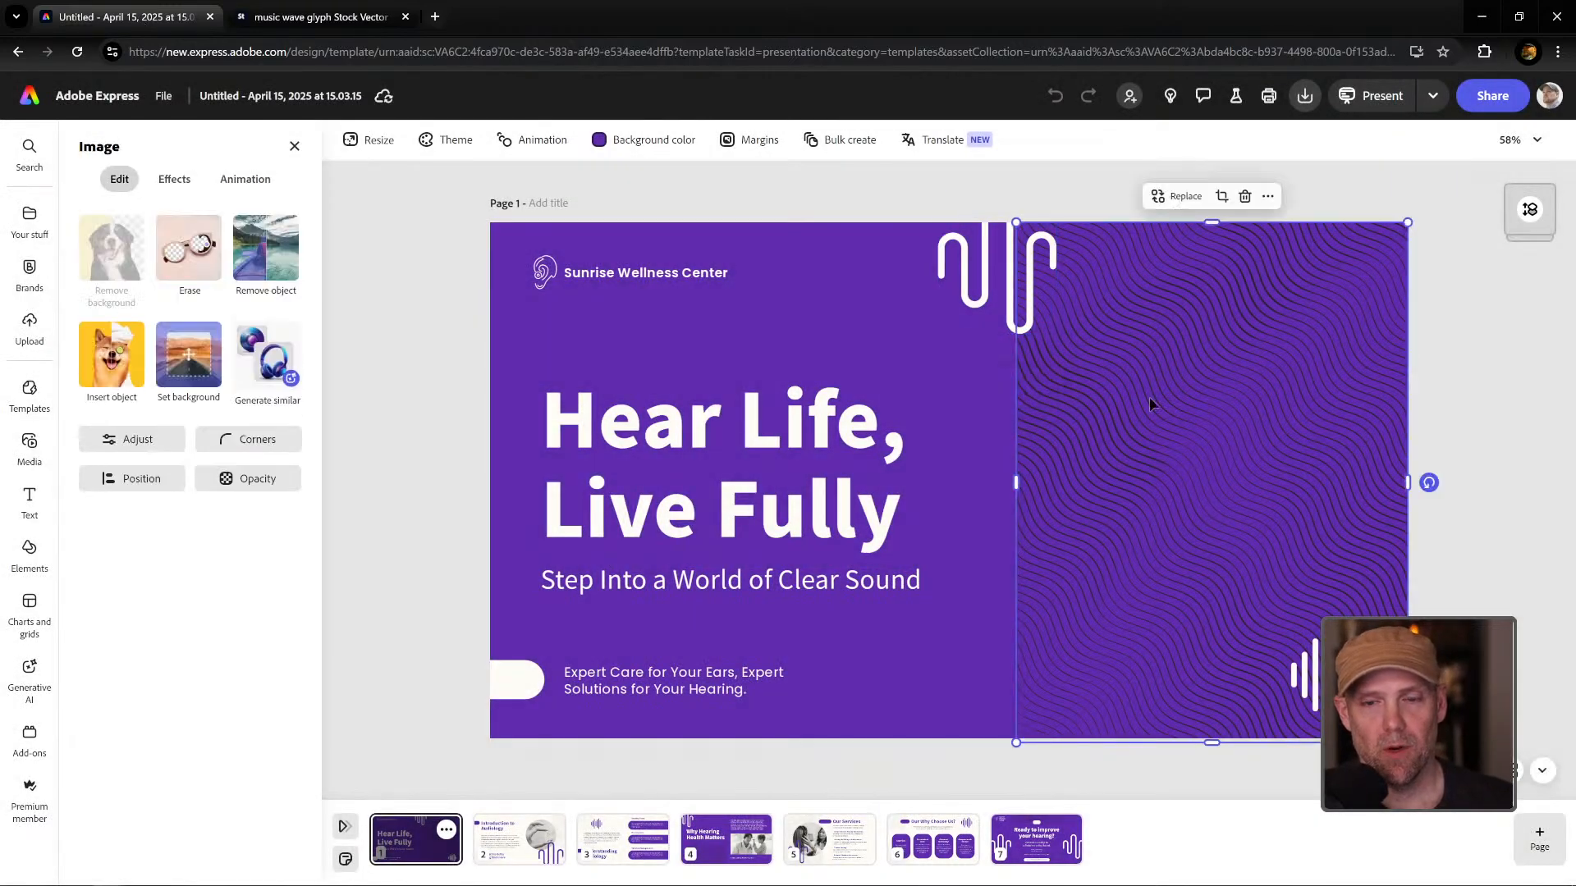
mouse_move(1206, 436)
mouse_down()
mouse_move(1199, 466)
mouse_move(1160, 439)
mouse_up()
key(ctrl+z)
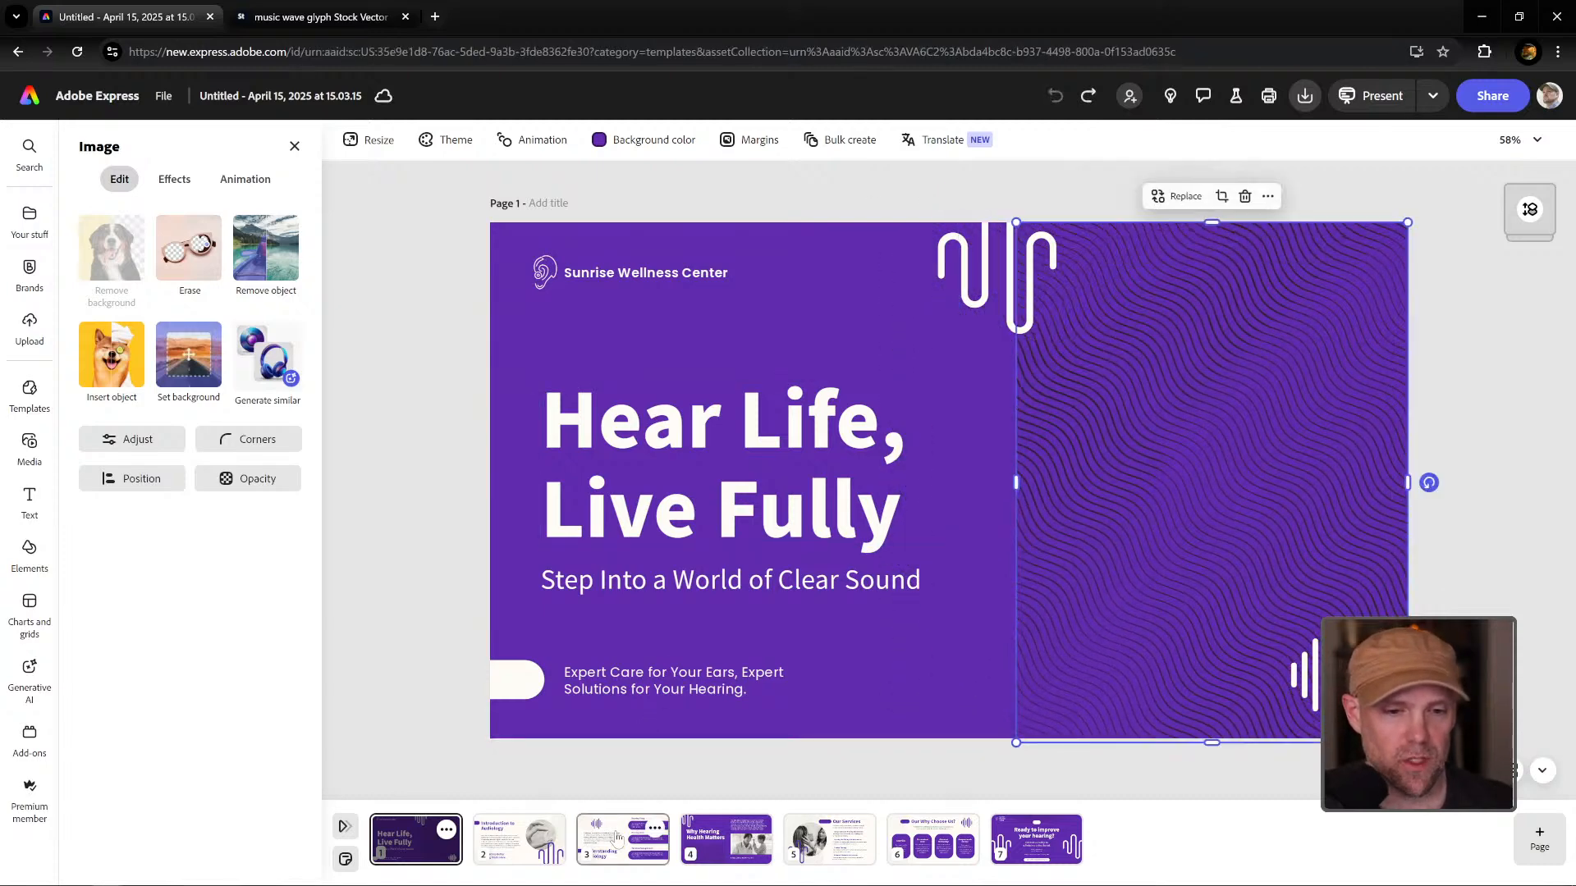
Open page 3 of the presentation and inspect the rounded purple rectangle under Hearing Tests, leaving it deselected.
click(623, 839)
click(1011, 351)
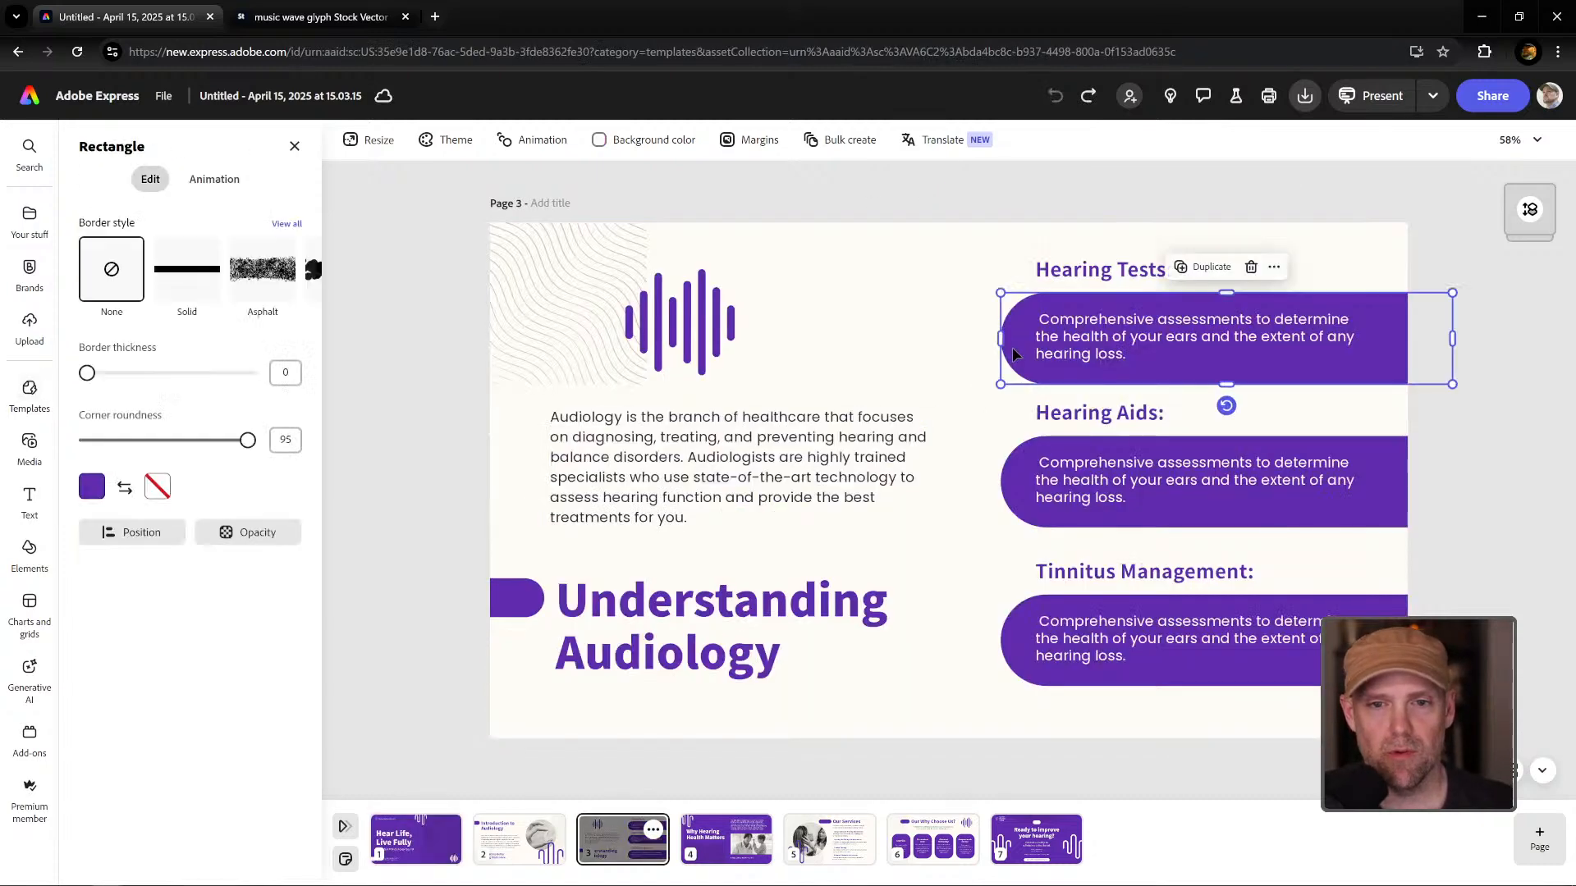
click(1492, 434)
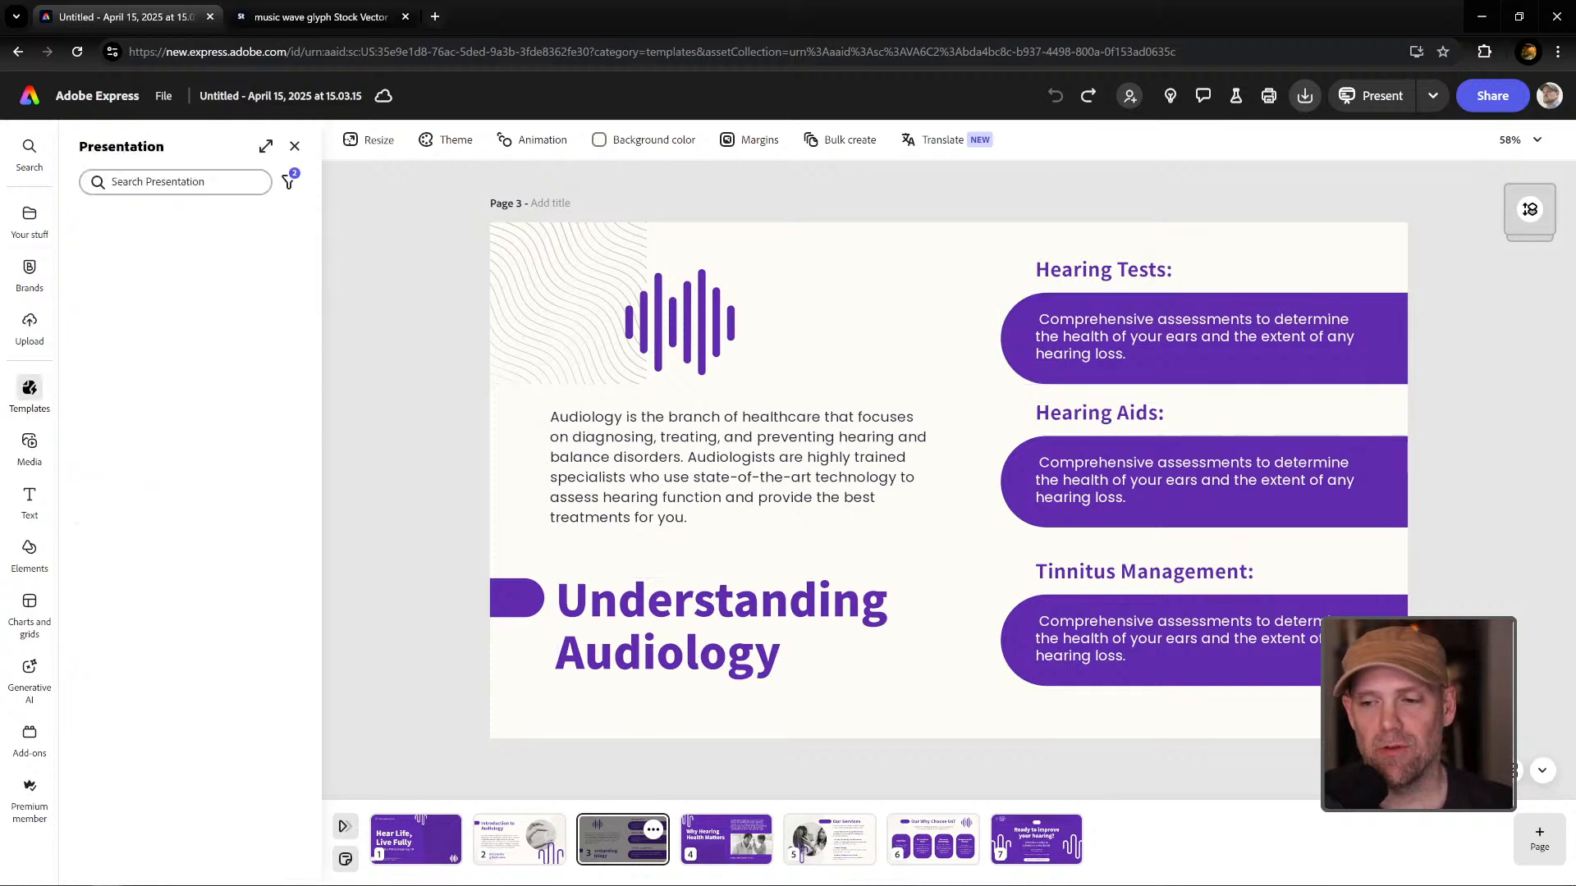
Switch to After Effects and preview each of Comp 1's four shape layers by toggling their visibility, leaving them all hidden.
key(alt+Tab)
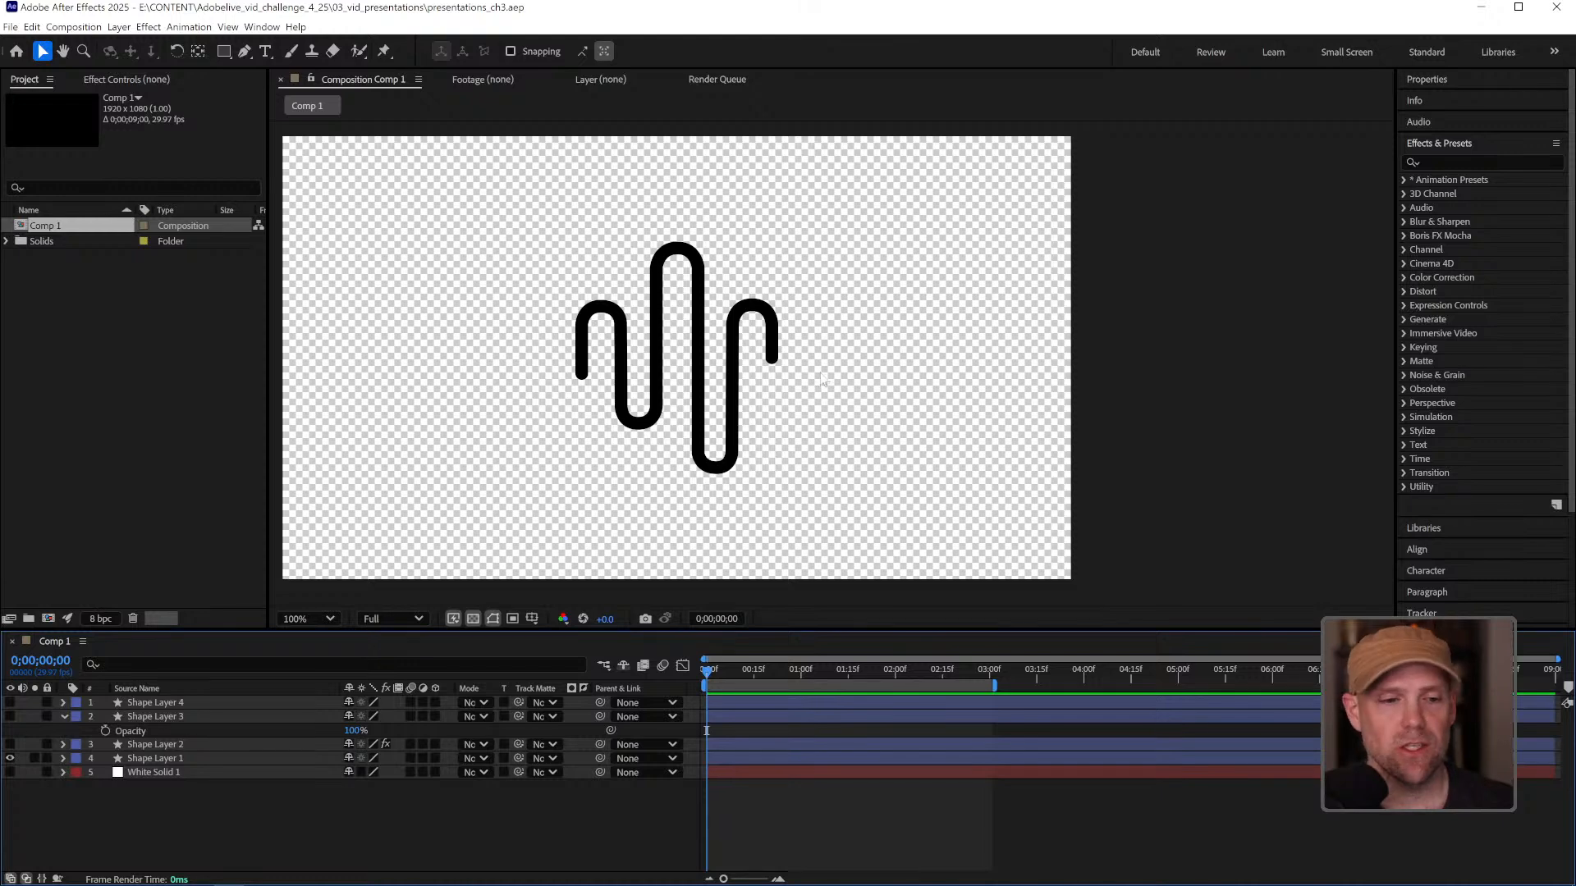
click(10, 745)
click(10, 758)
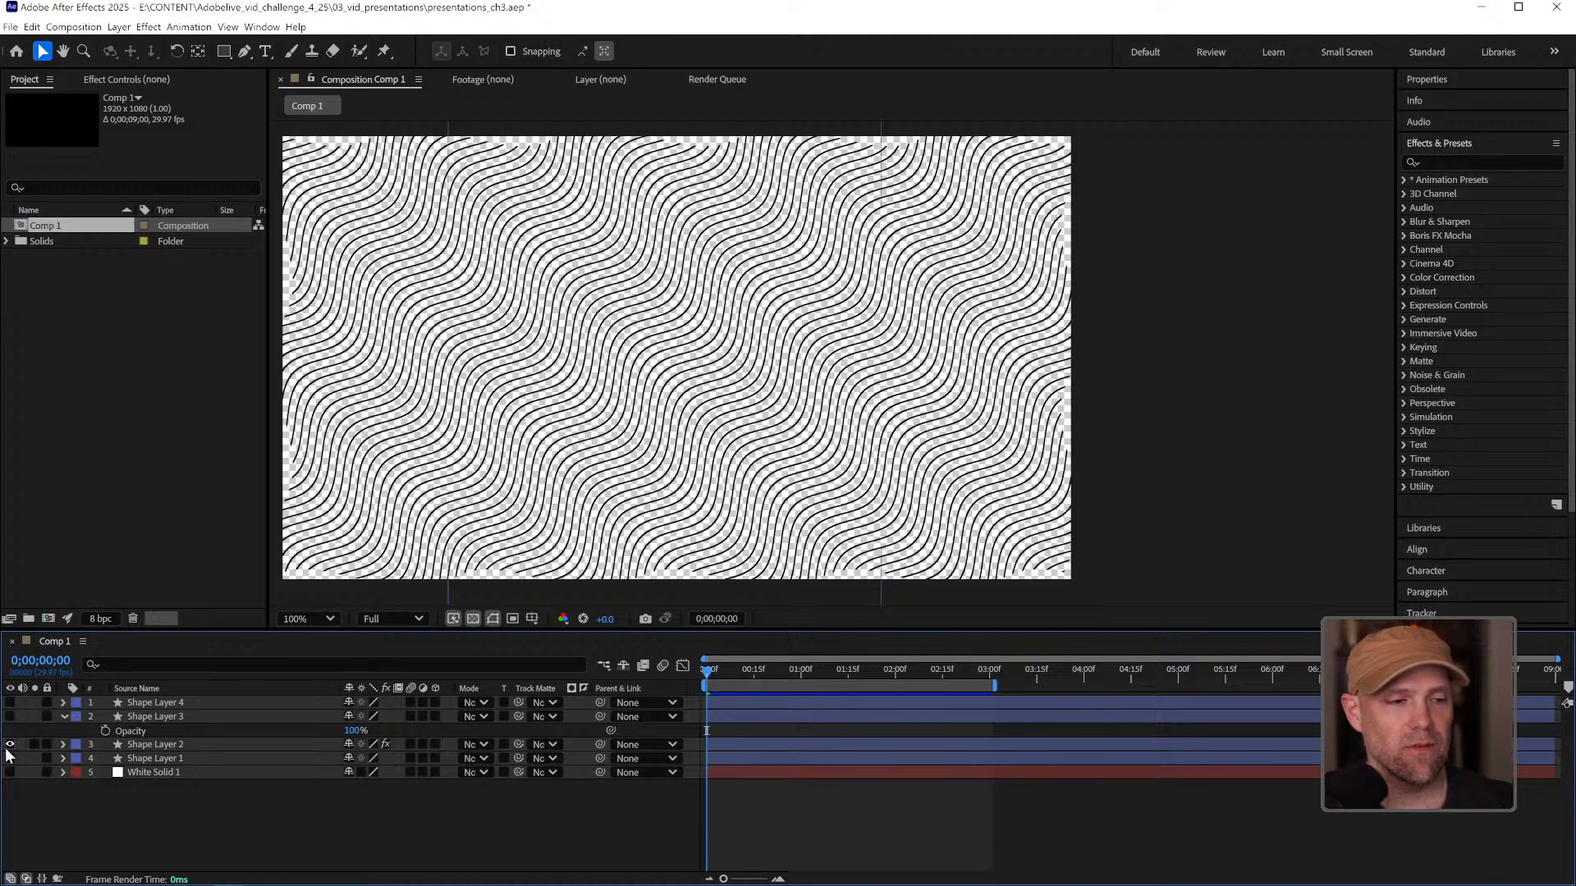
click(10, 745)
click(10, 702)
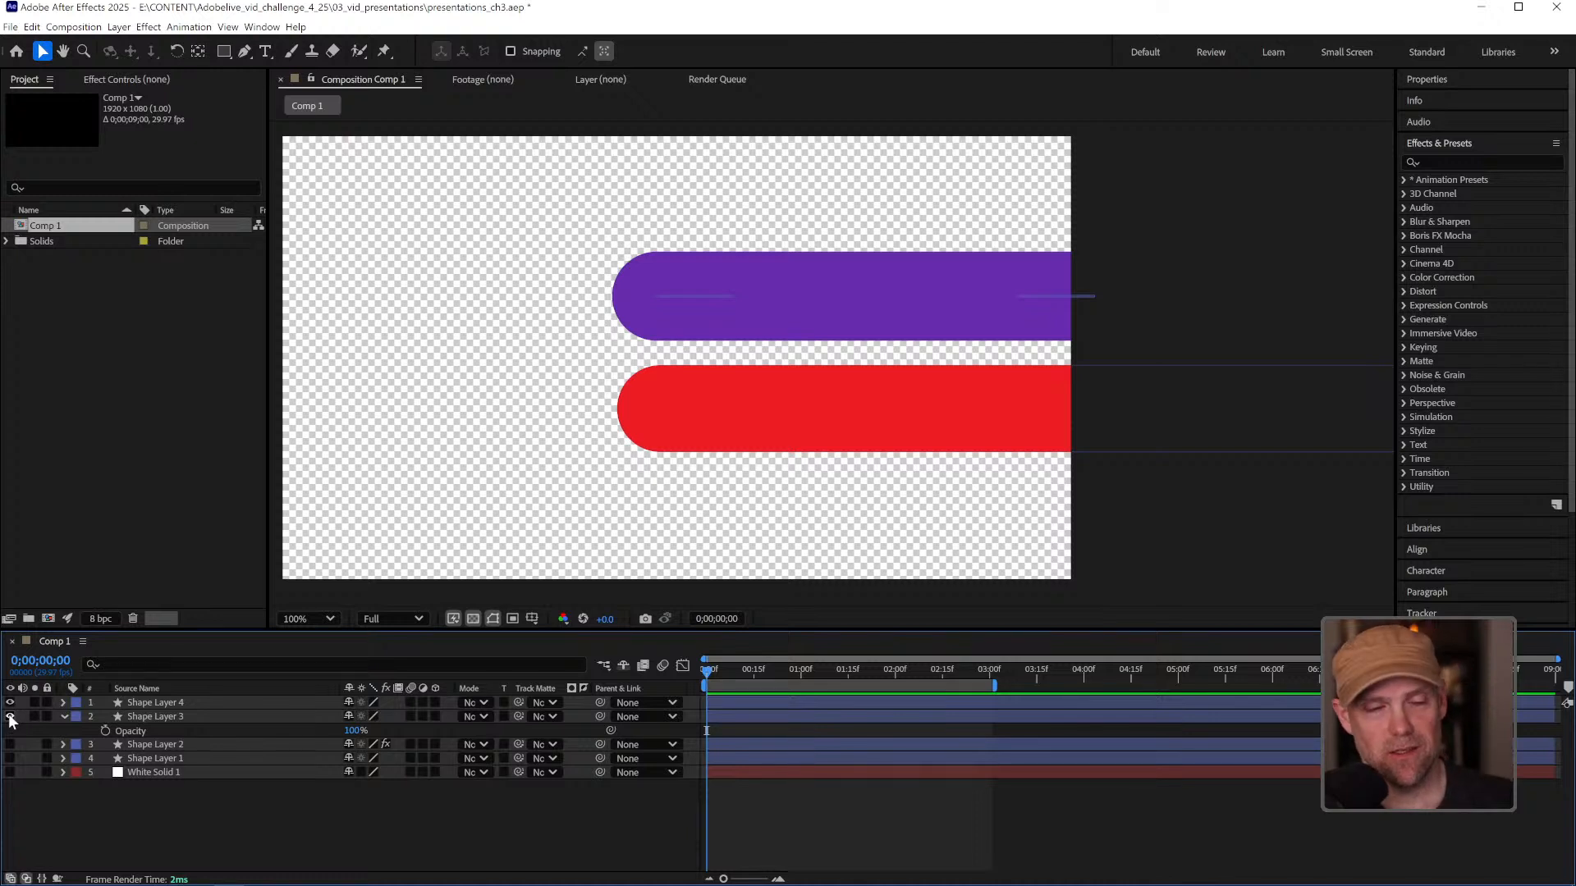
click(10, 703)
click(10, 717)
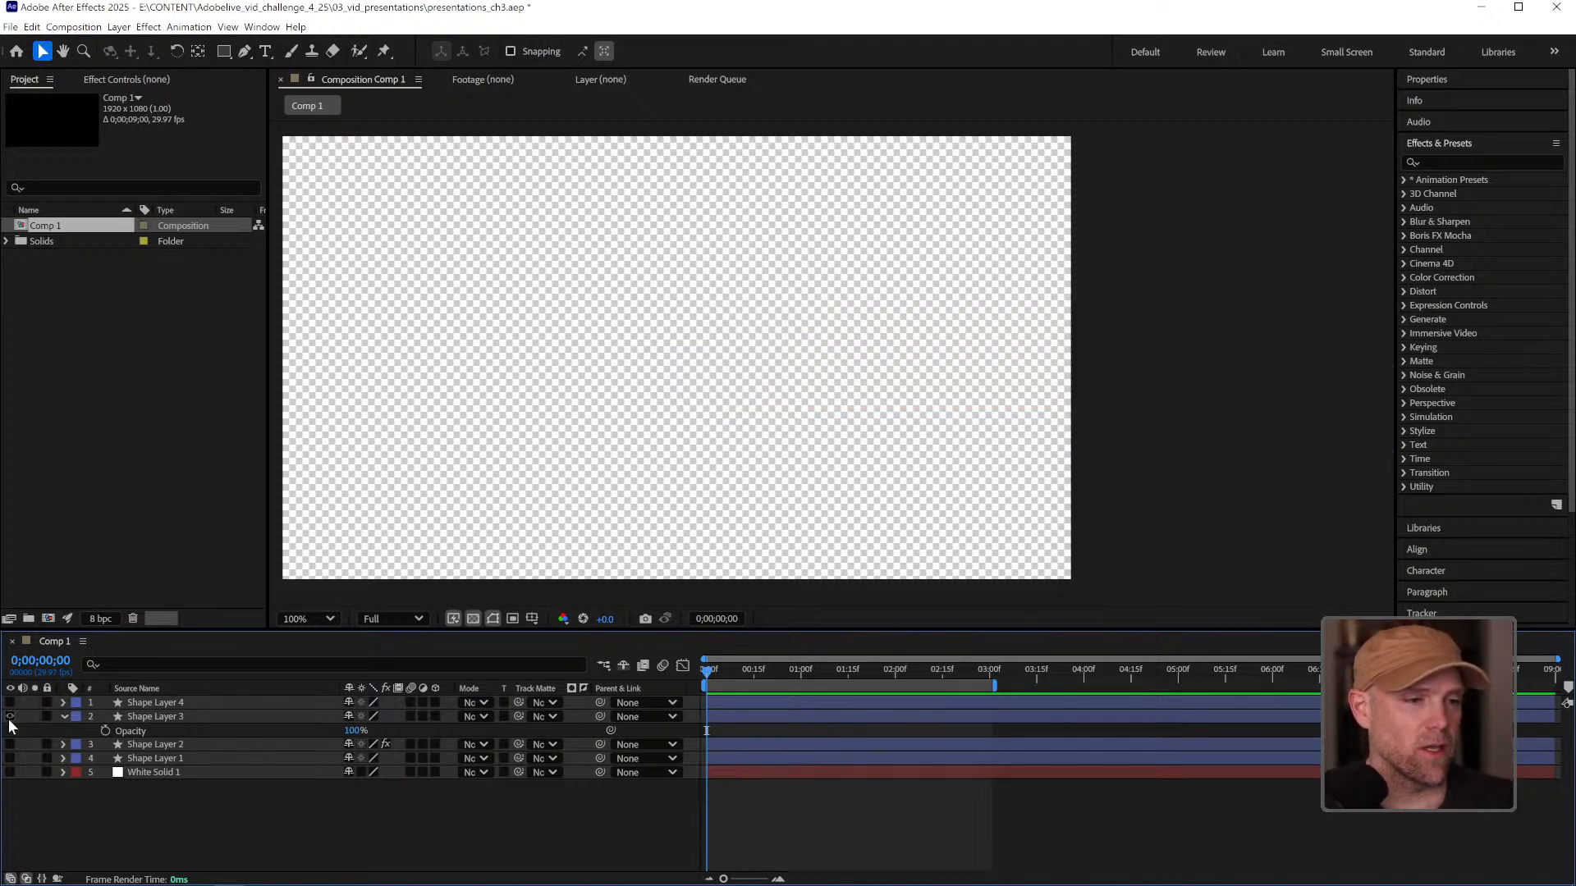
click(10, 744)
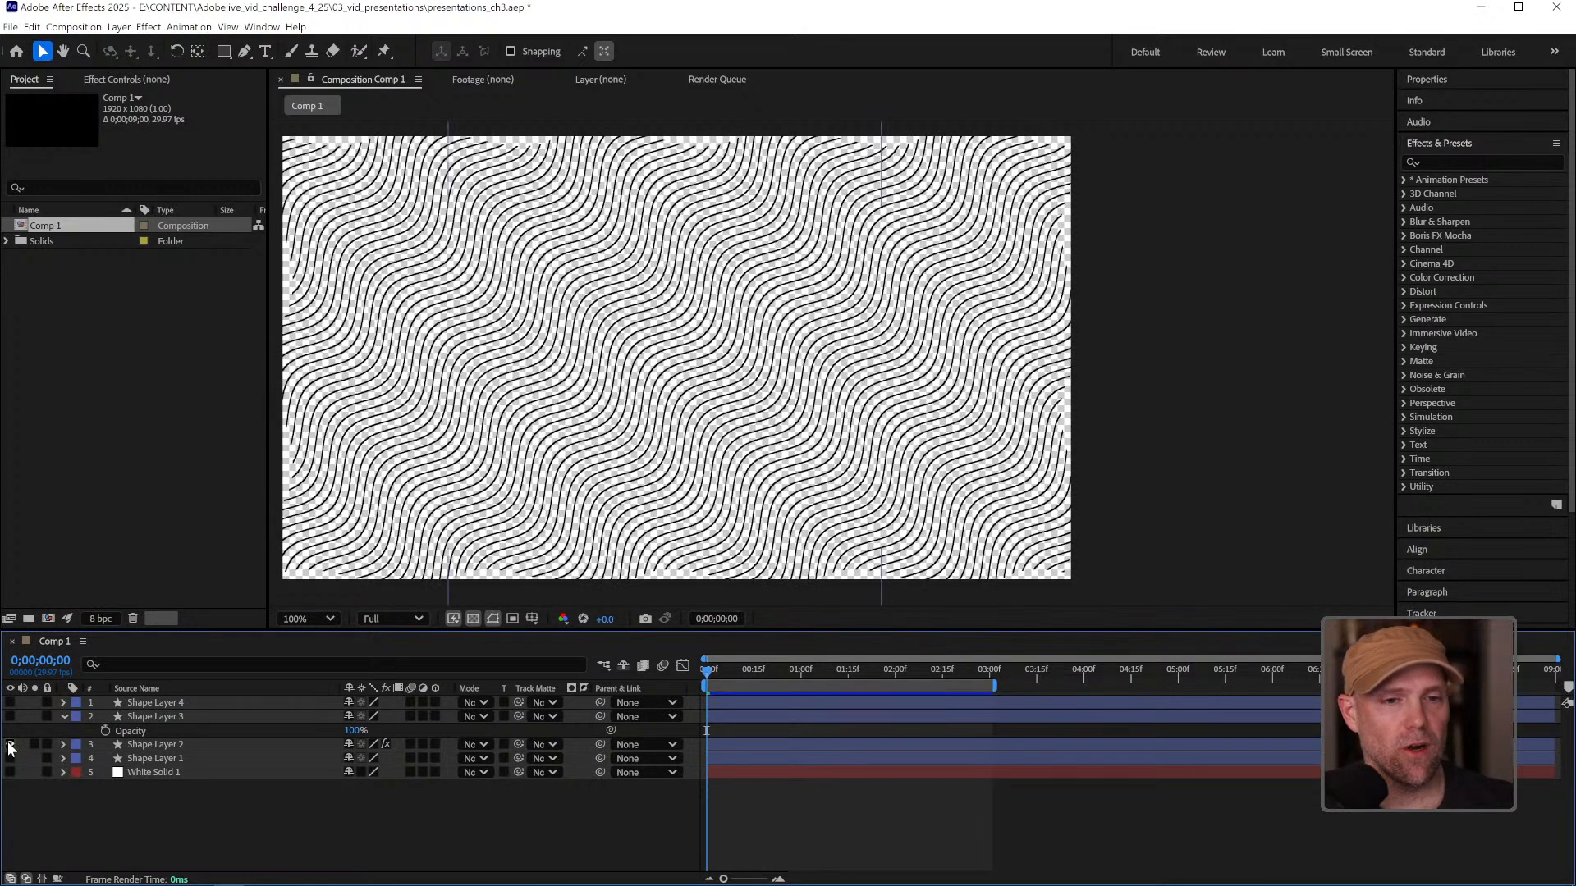
click(10, 744)
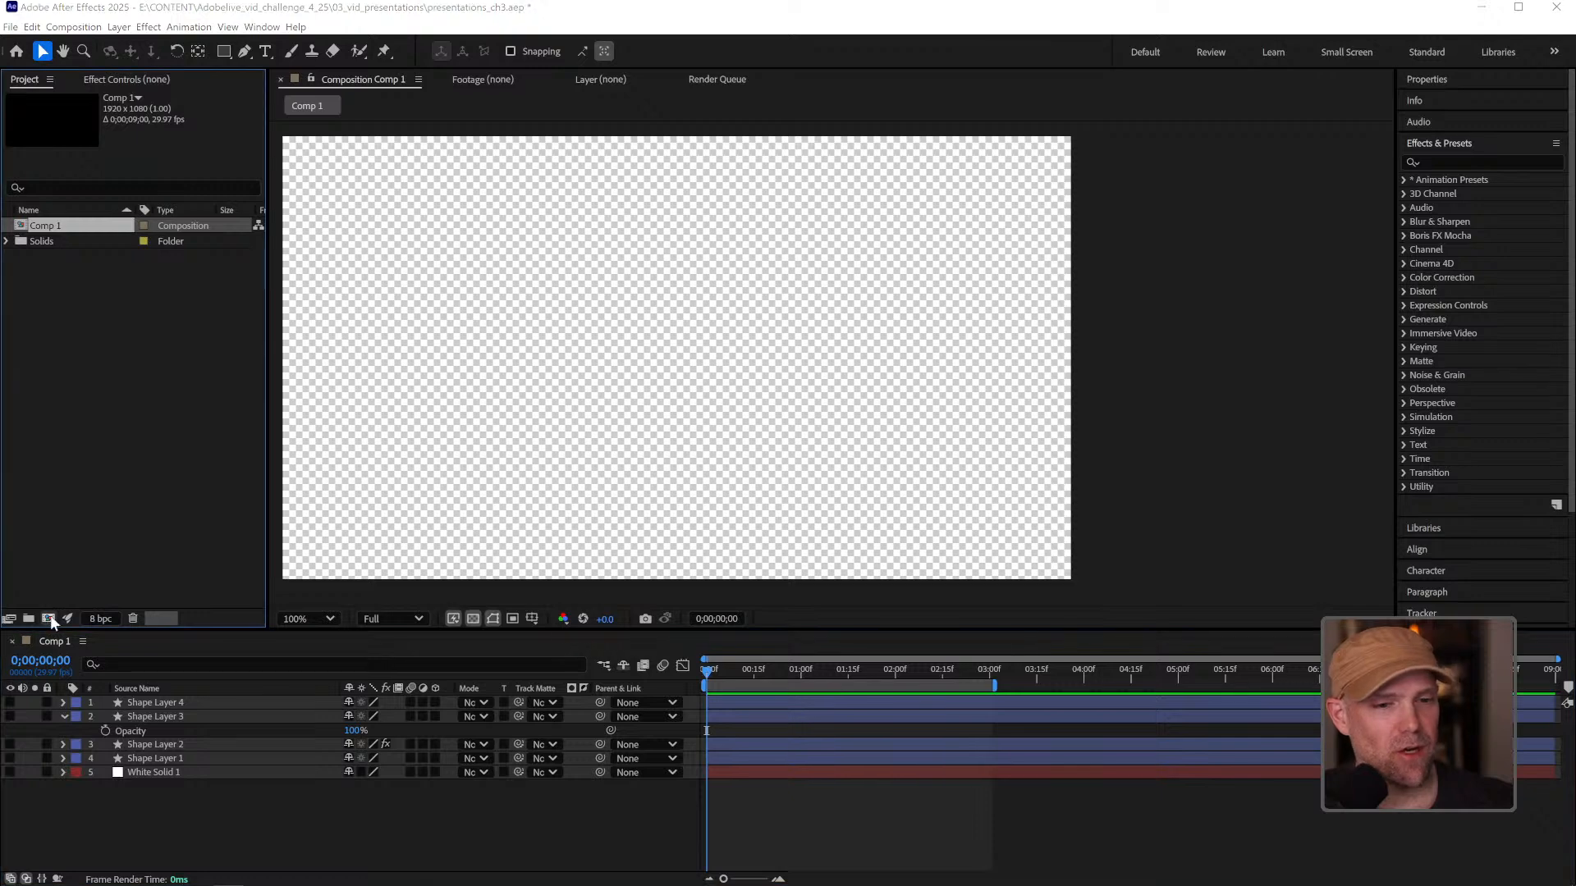
Create a 1920x1080, 29.97 fps composition named start_waves with a 10-second duration.
click(48, 618)
text(start_w)
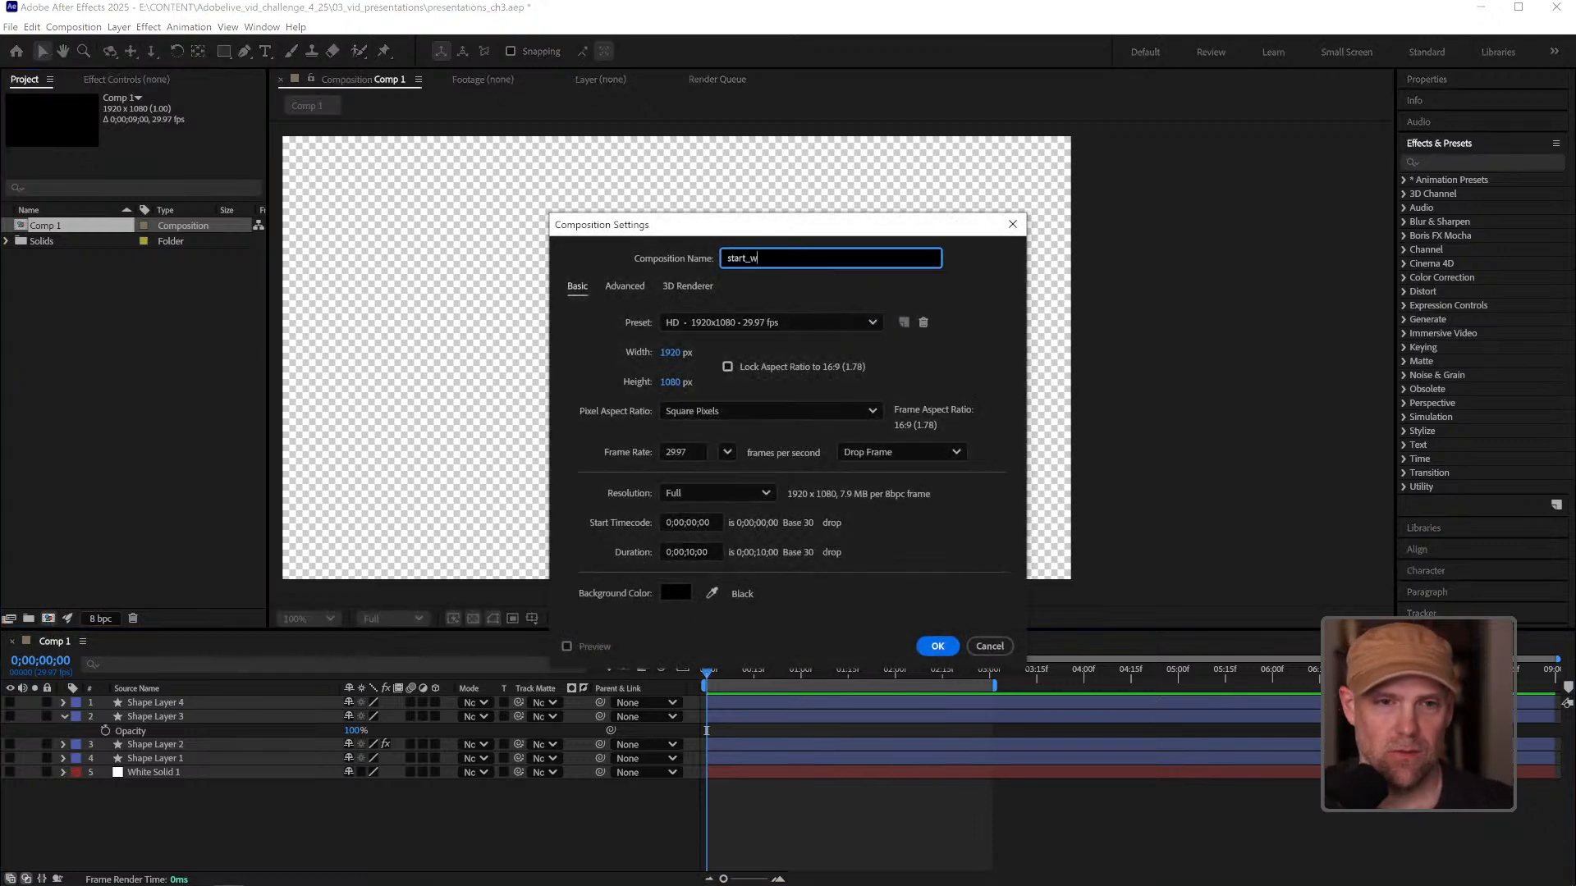
text(aves)
key(Return)
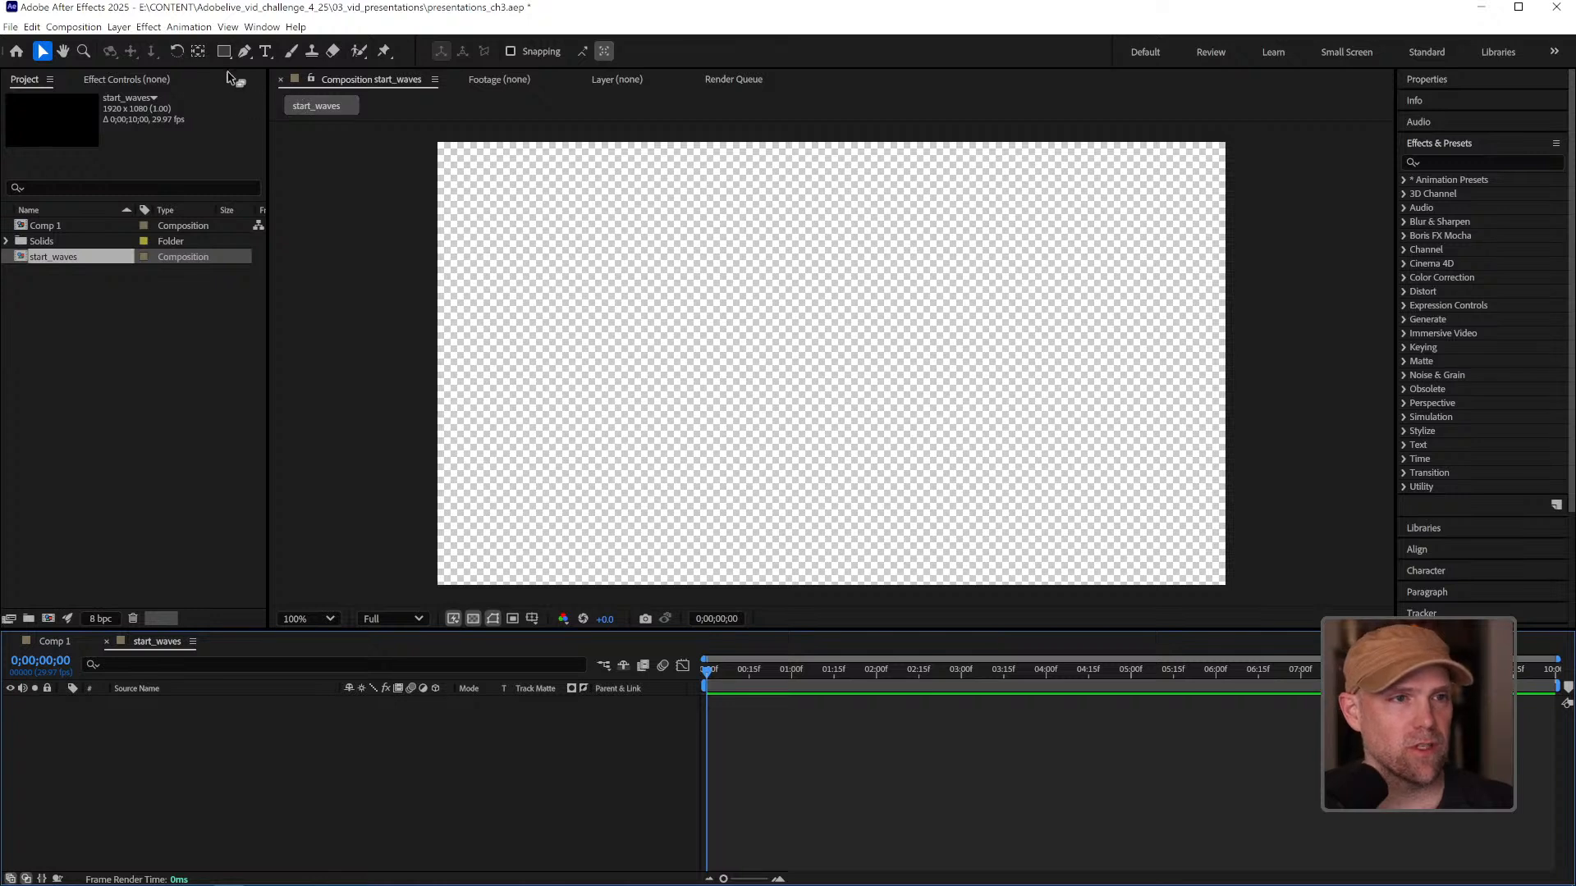
Draw a steep diagonal Pen line from below the composition's lower edge to above its upper edge with a 4 px stroke.
click(244, 52)
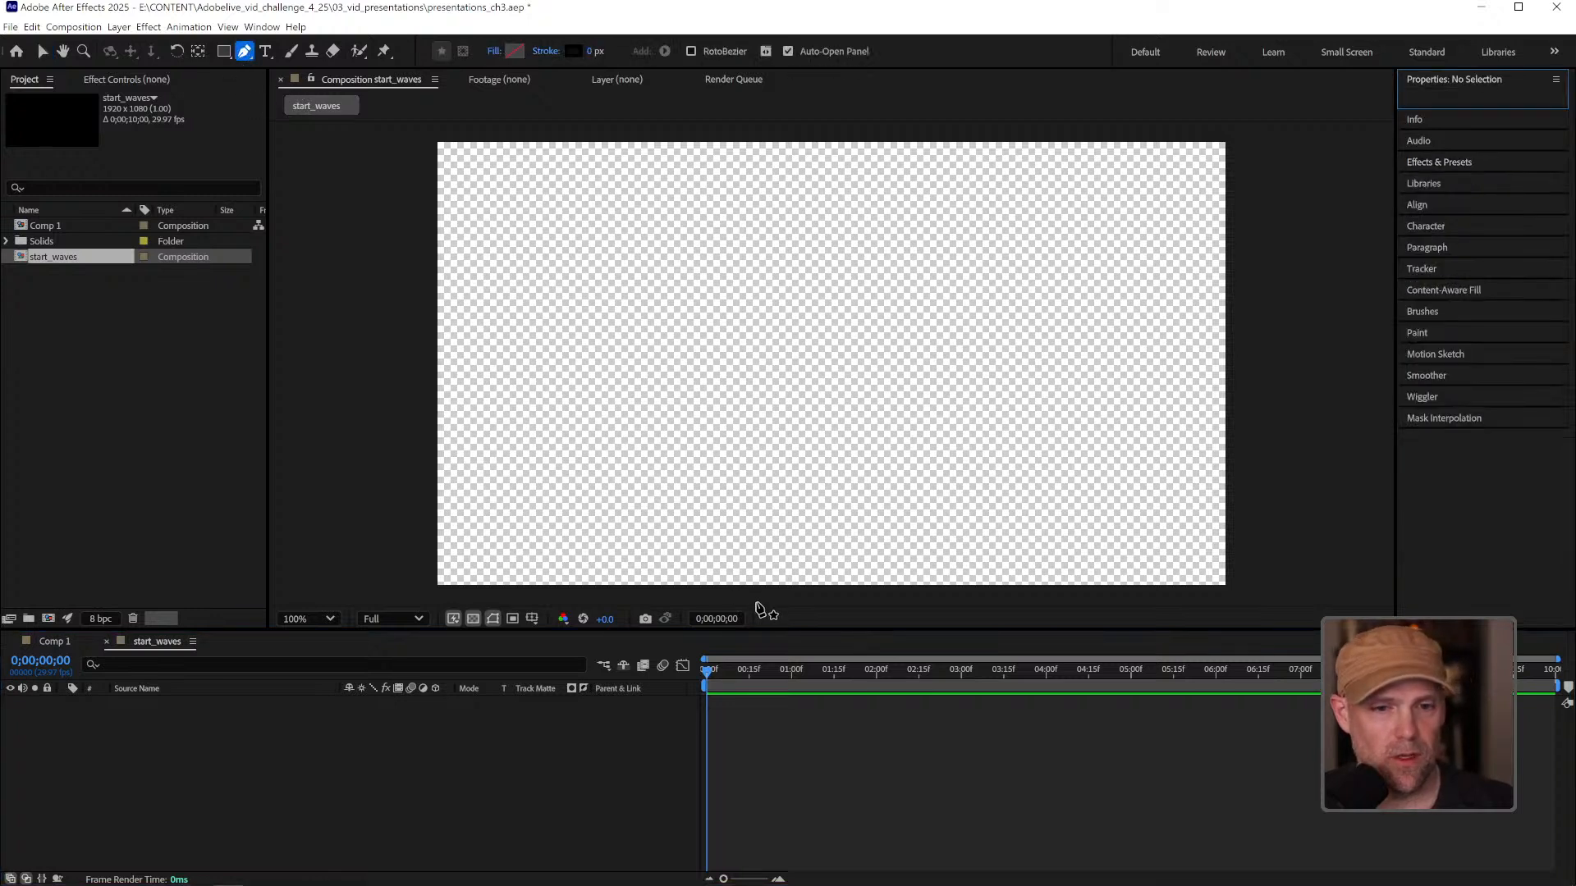
click(754, 595)
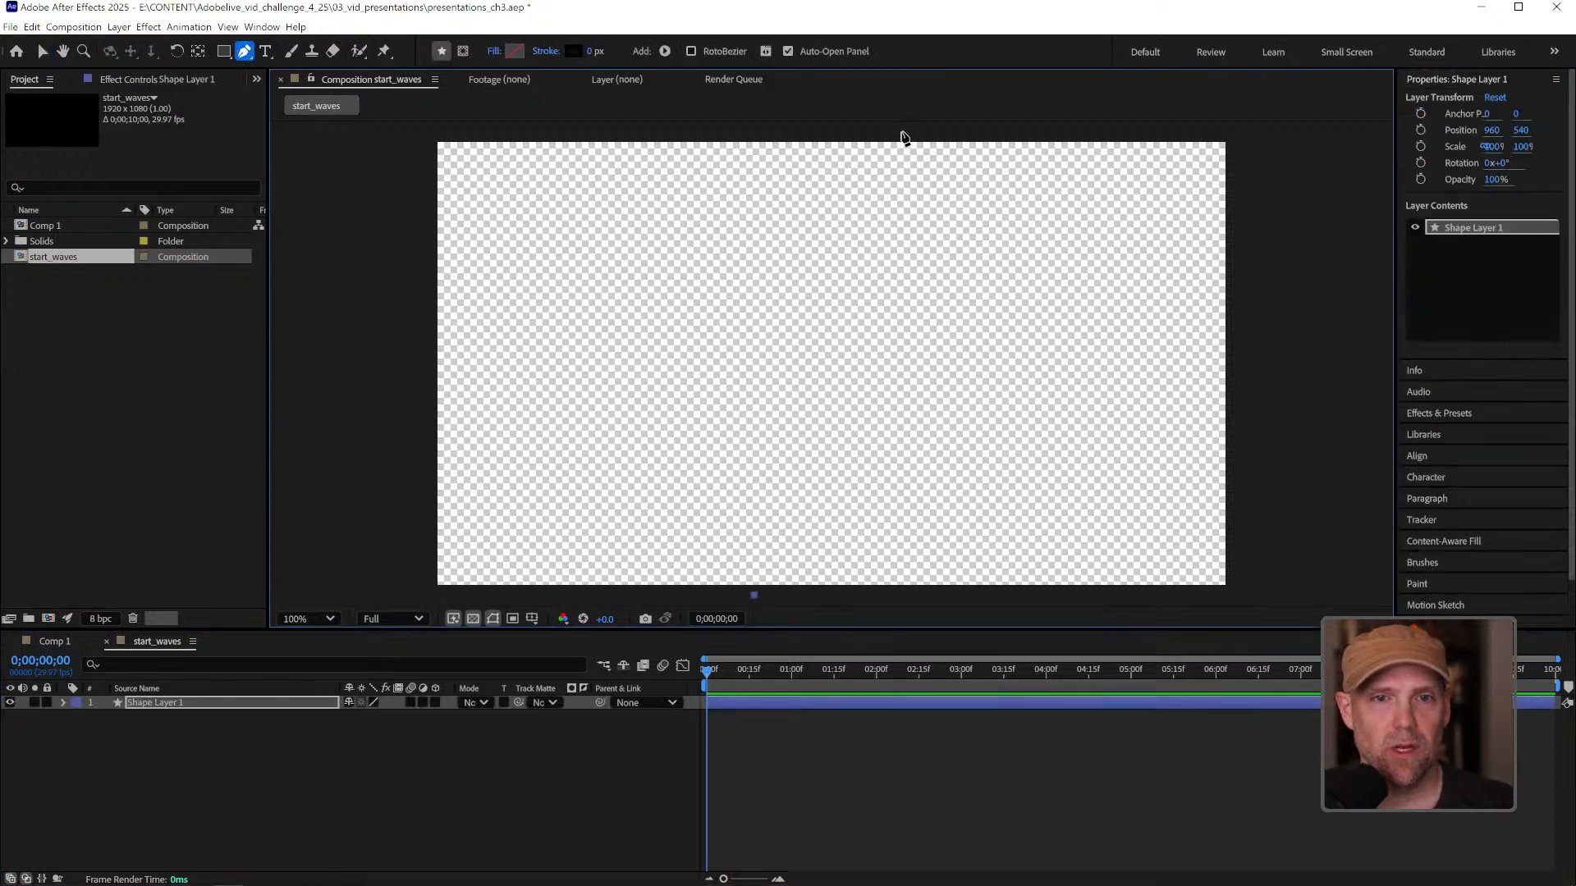
click(918, 135)
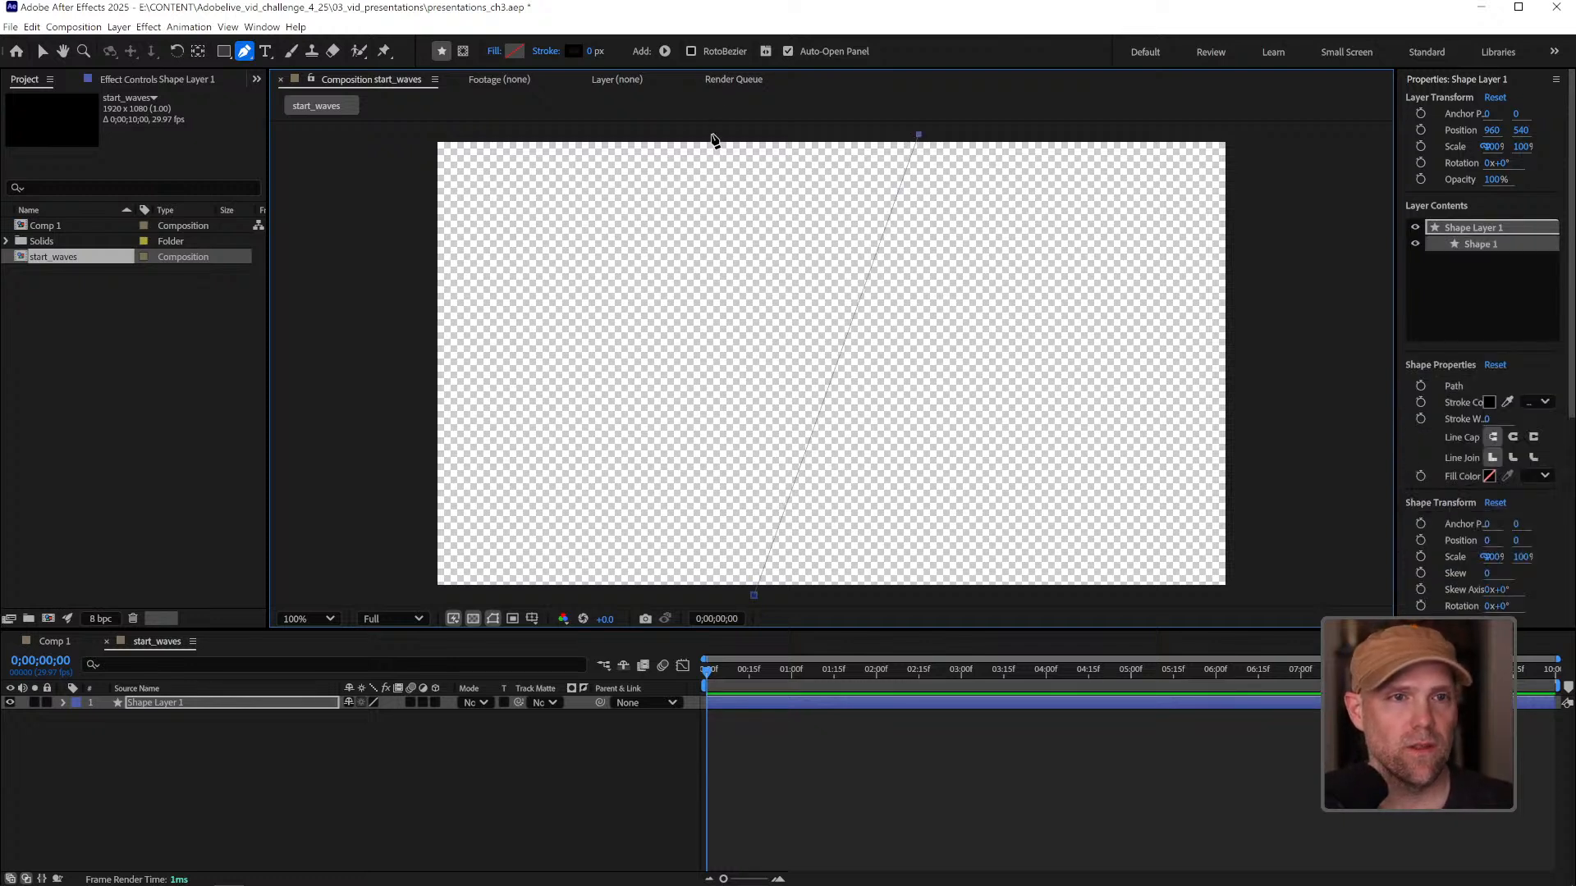
click(589, 52)
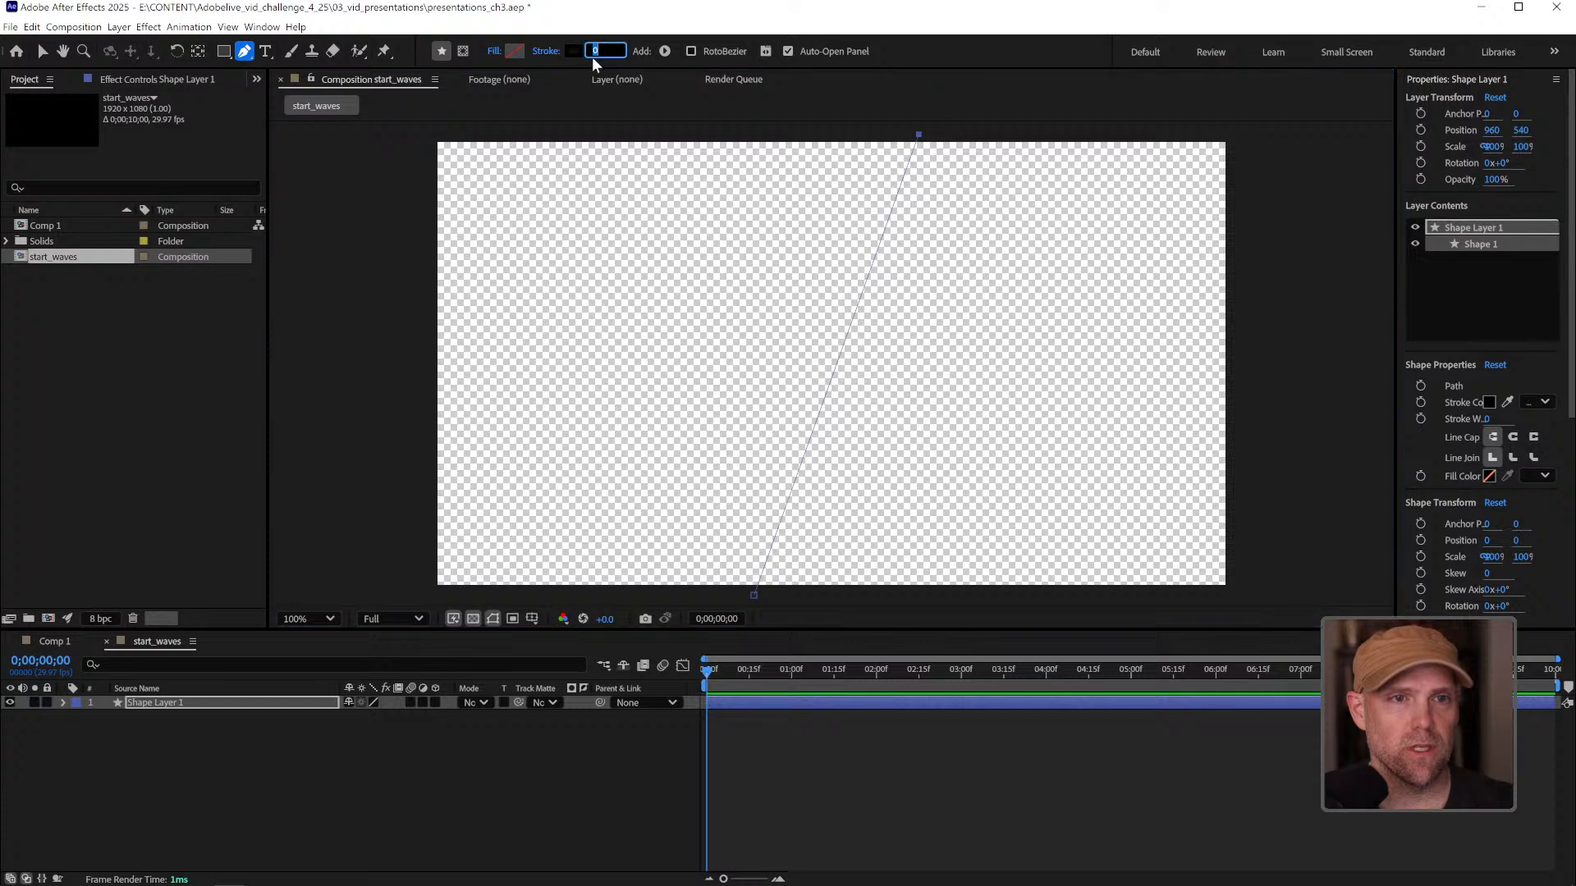
text(4)
key(Return)
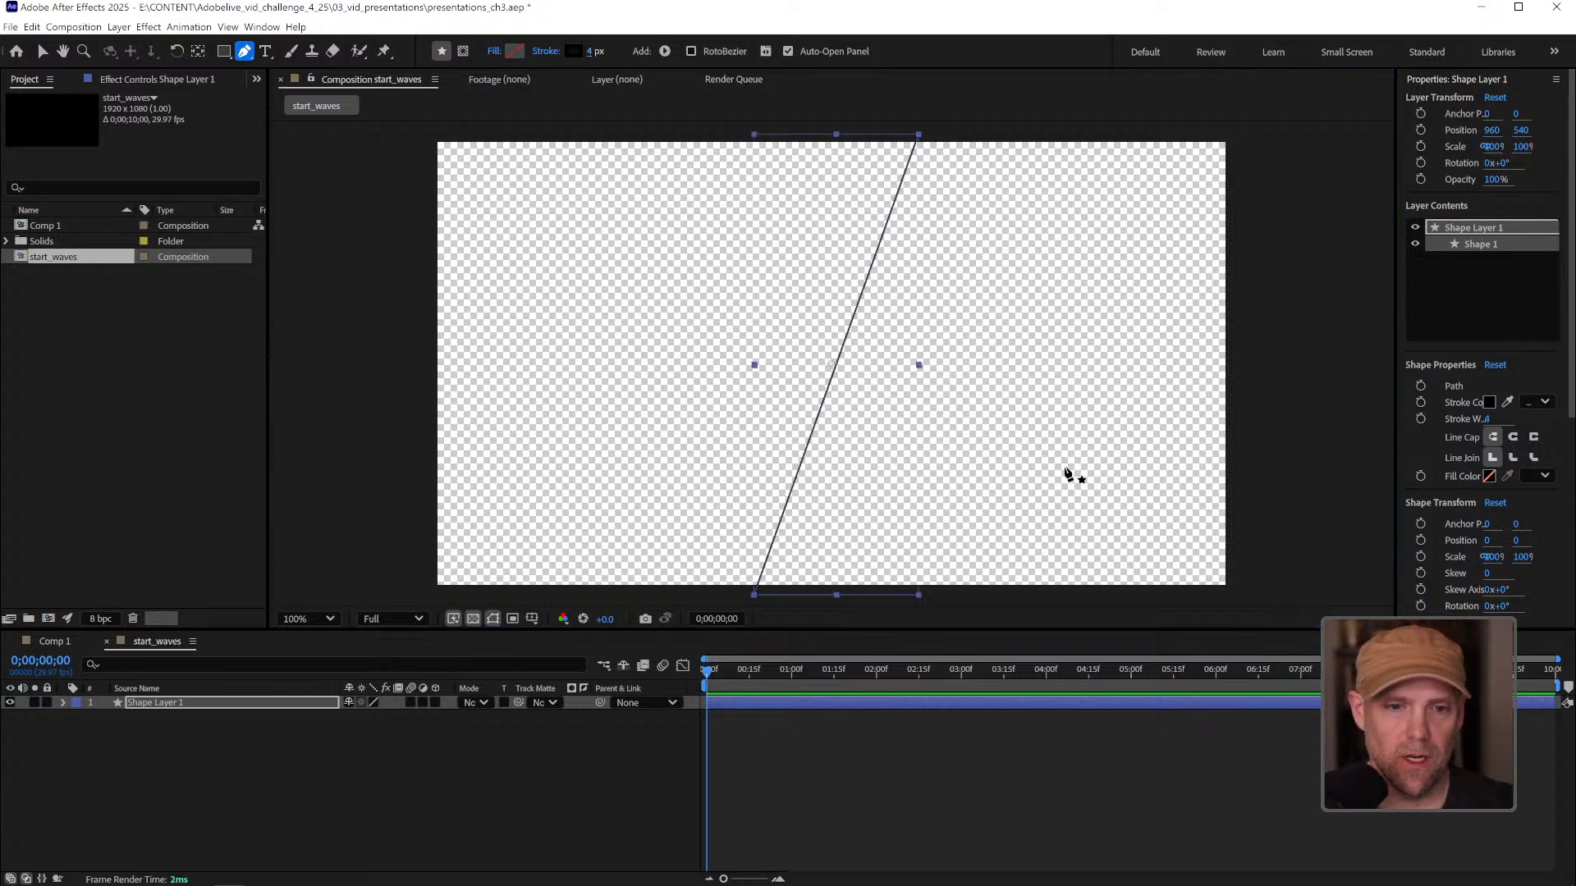
click(971, 778)
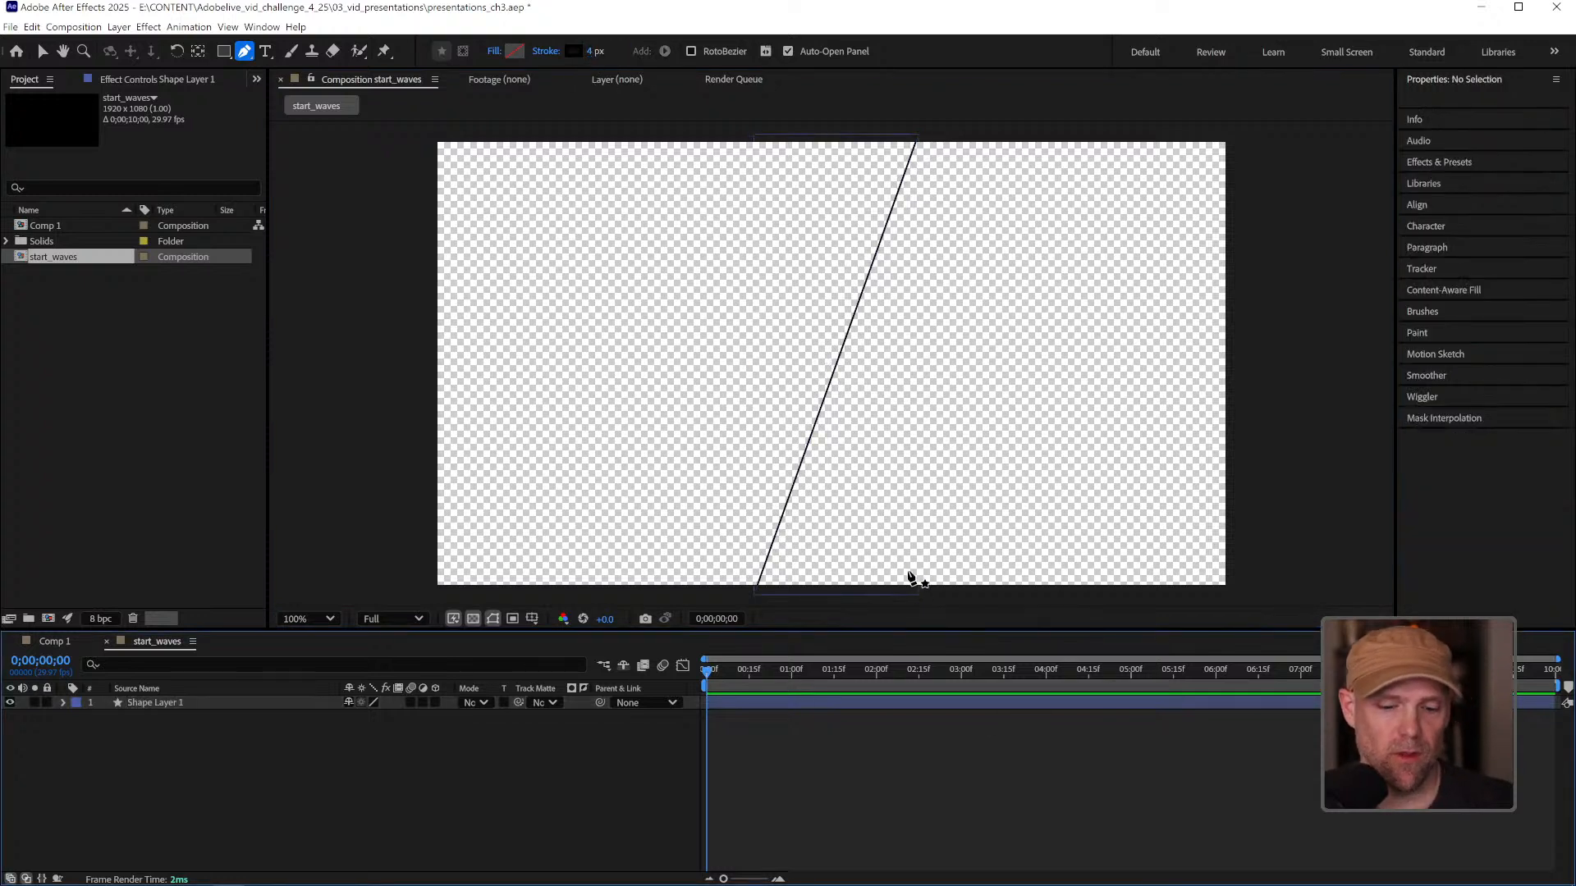
key(v)
click(938, 699)
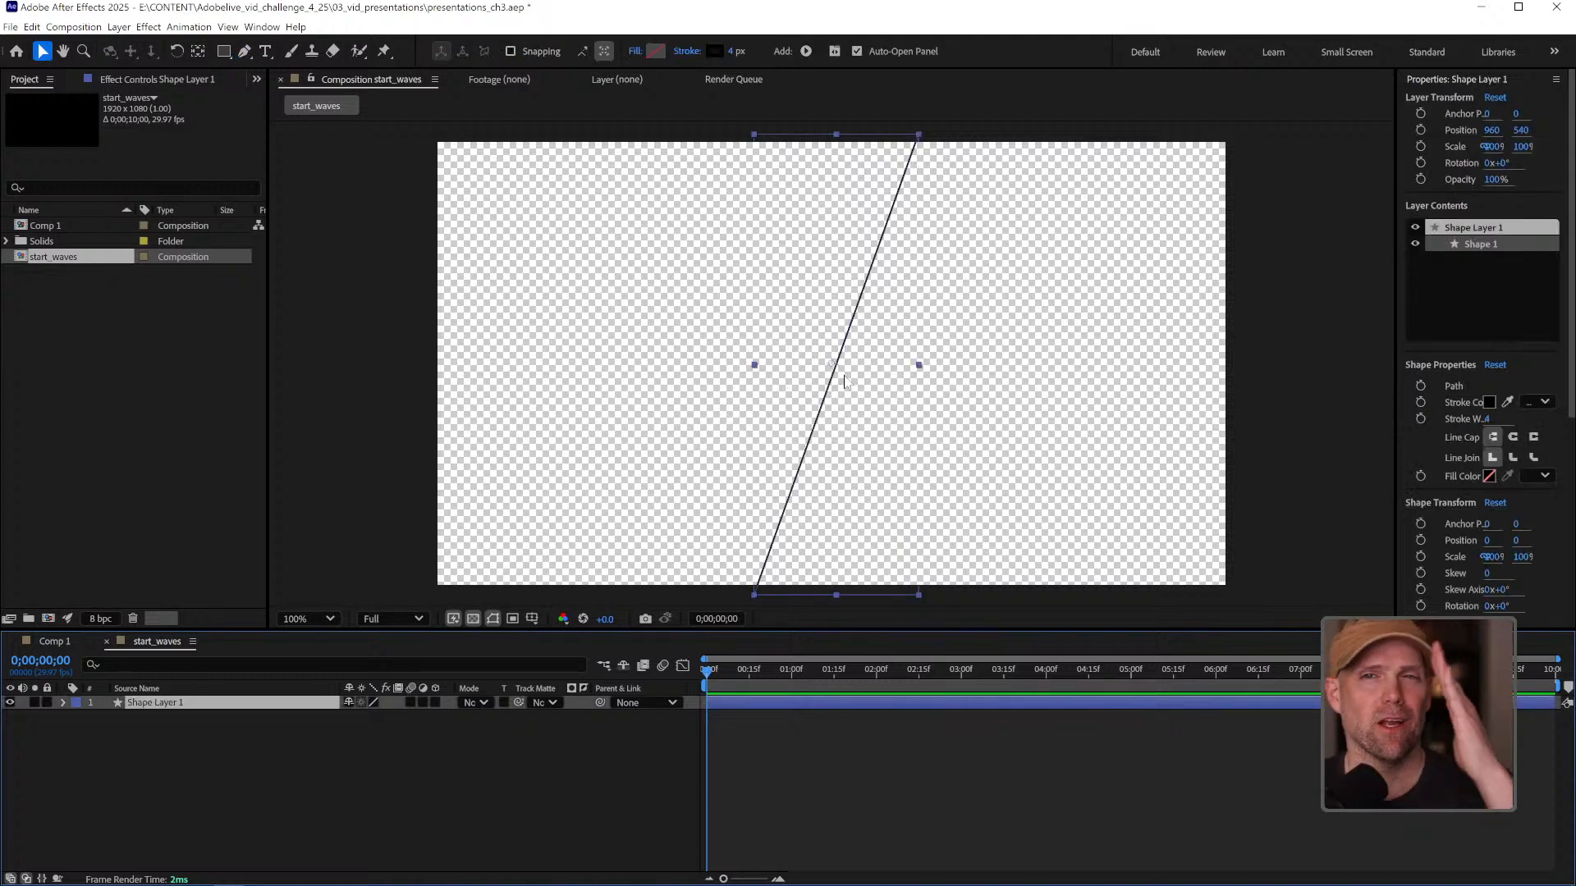
Try duplicating Shape 1 inside Shape Layer 1 and shifting the copy slightly to the right, and delete the copy.
click(61, 703)
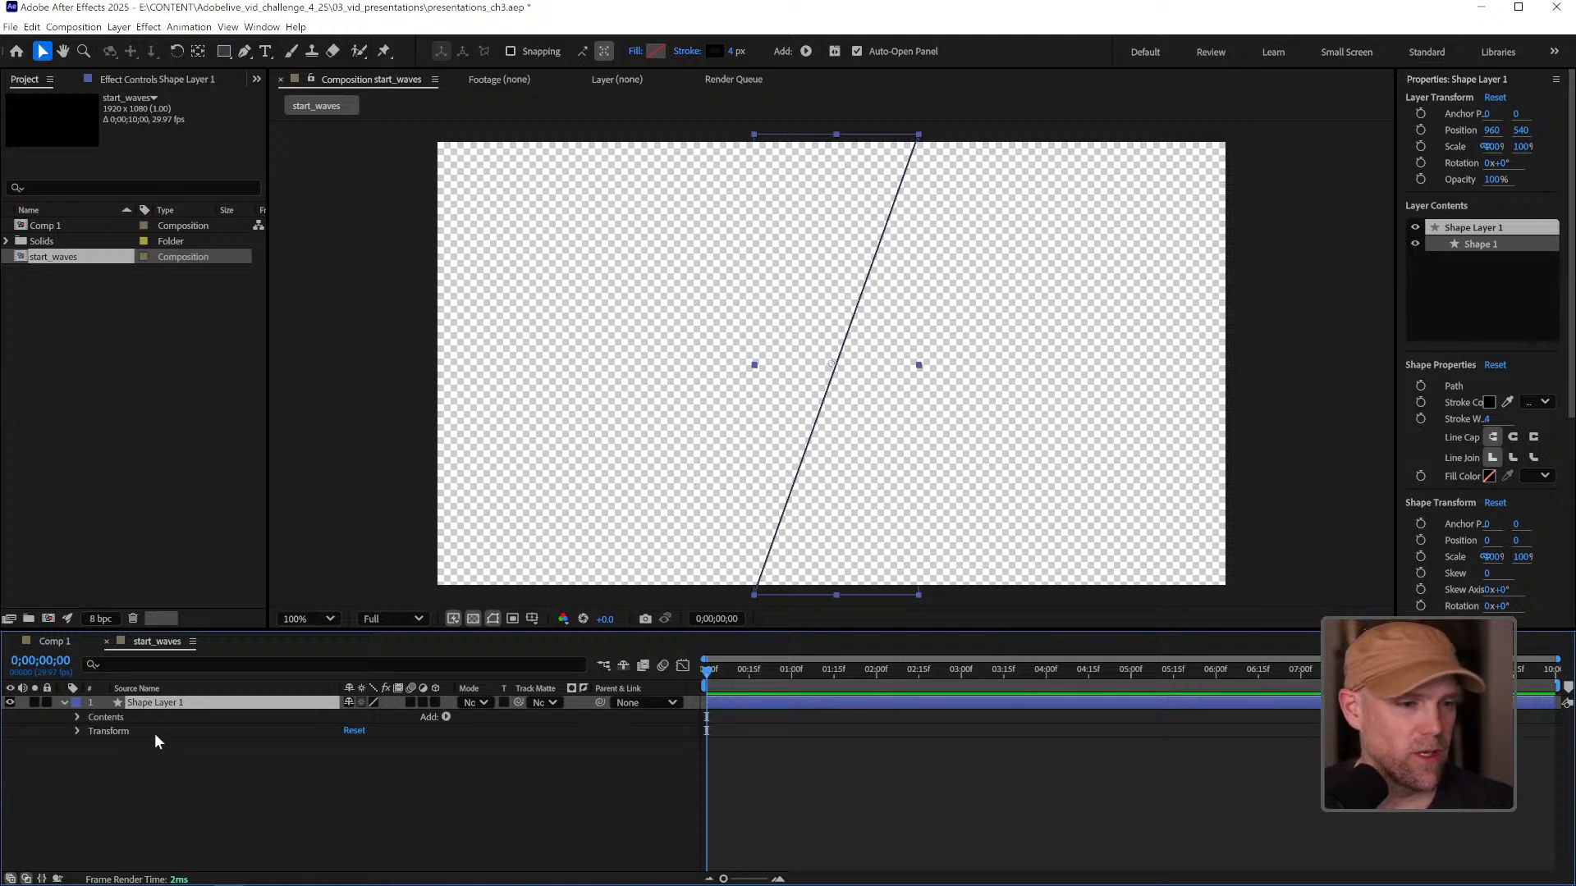
click(78, 716)
click(132, 733)
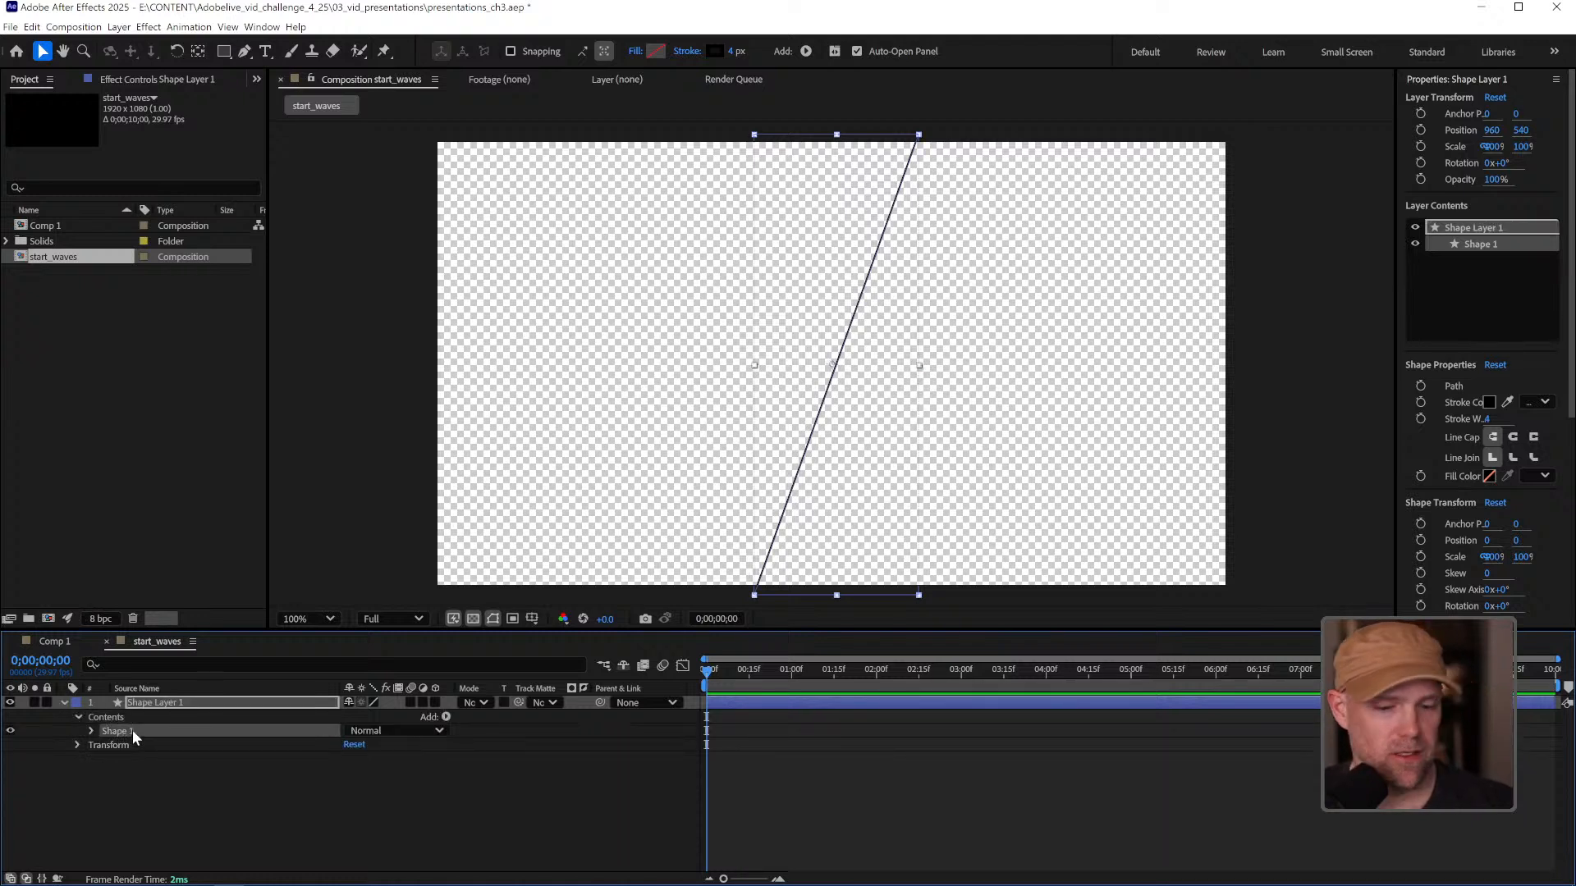
key(ctrl+d)
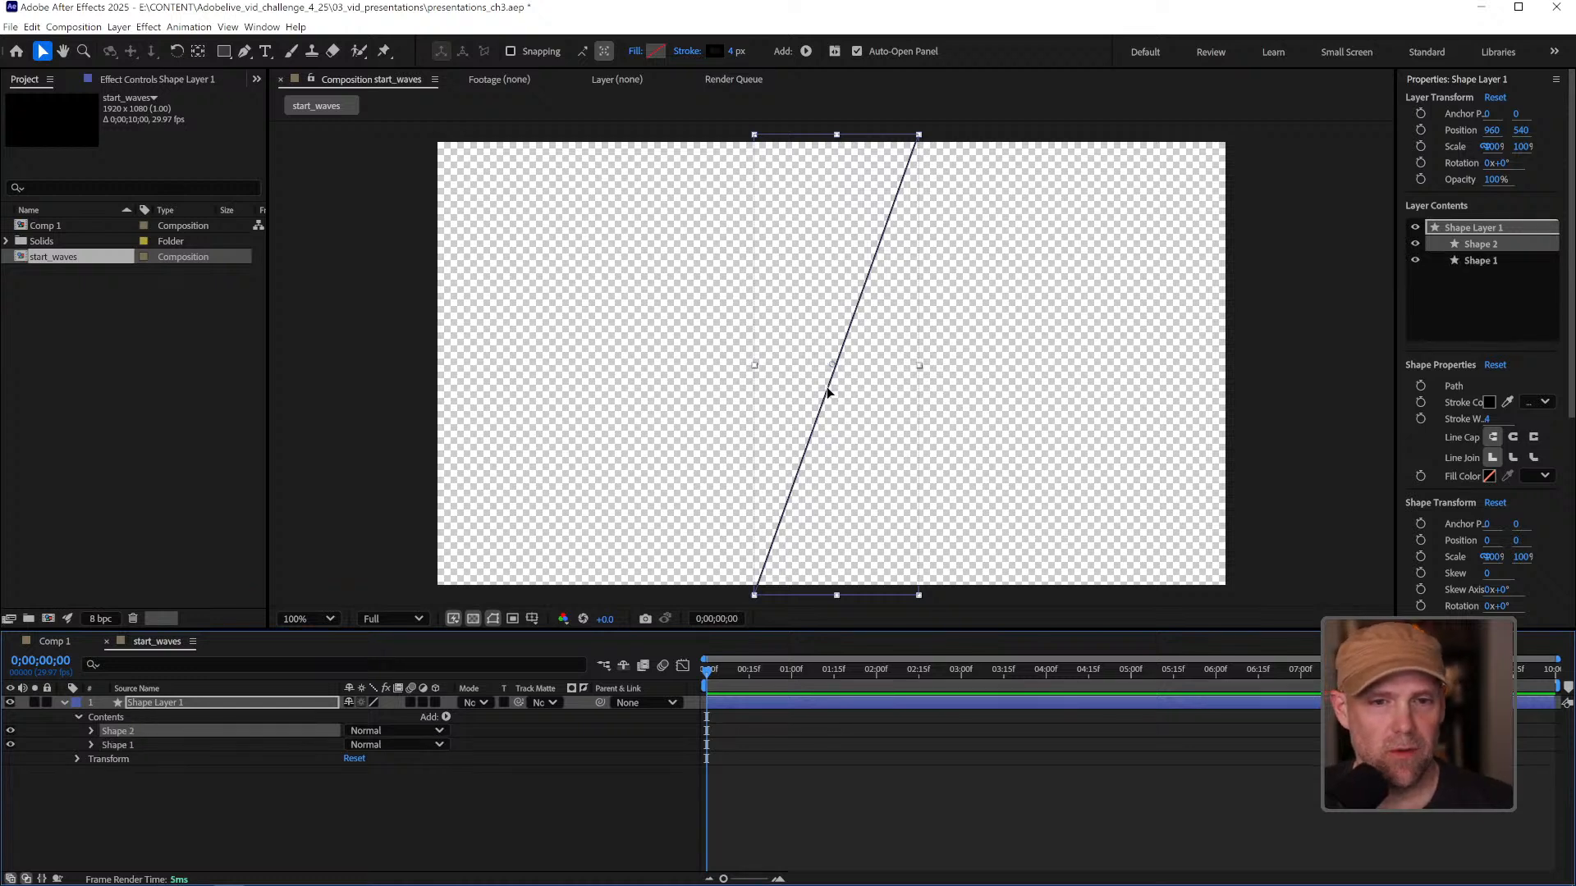
drag(826, 386, 839, 390)
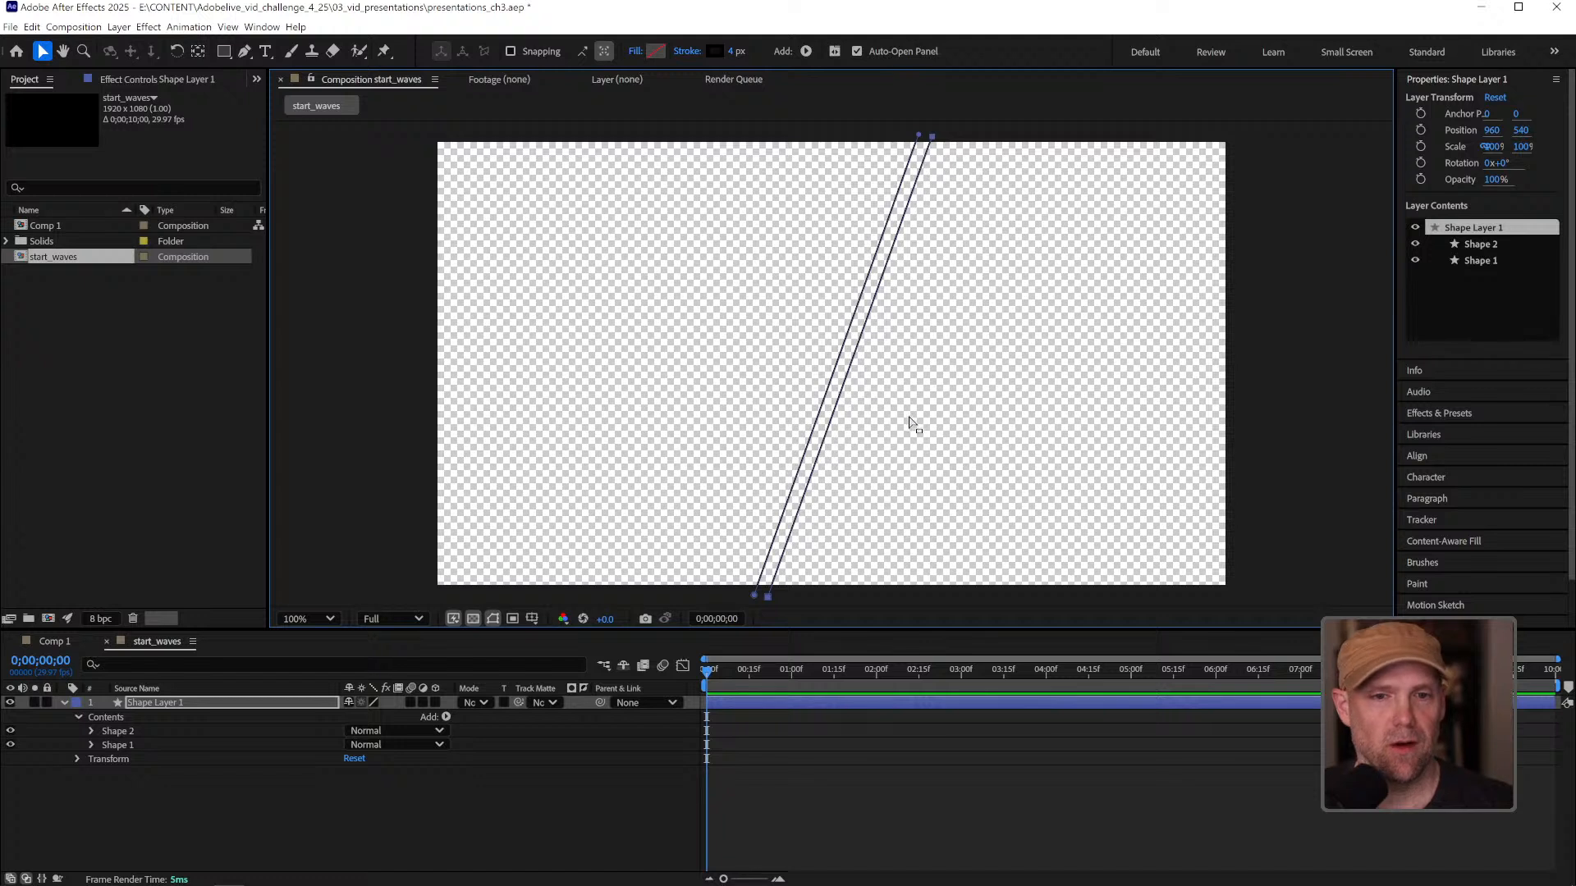
key(Delete)
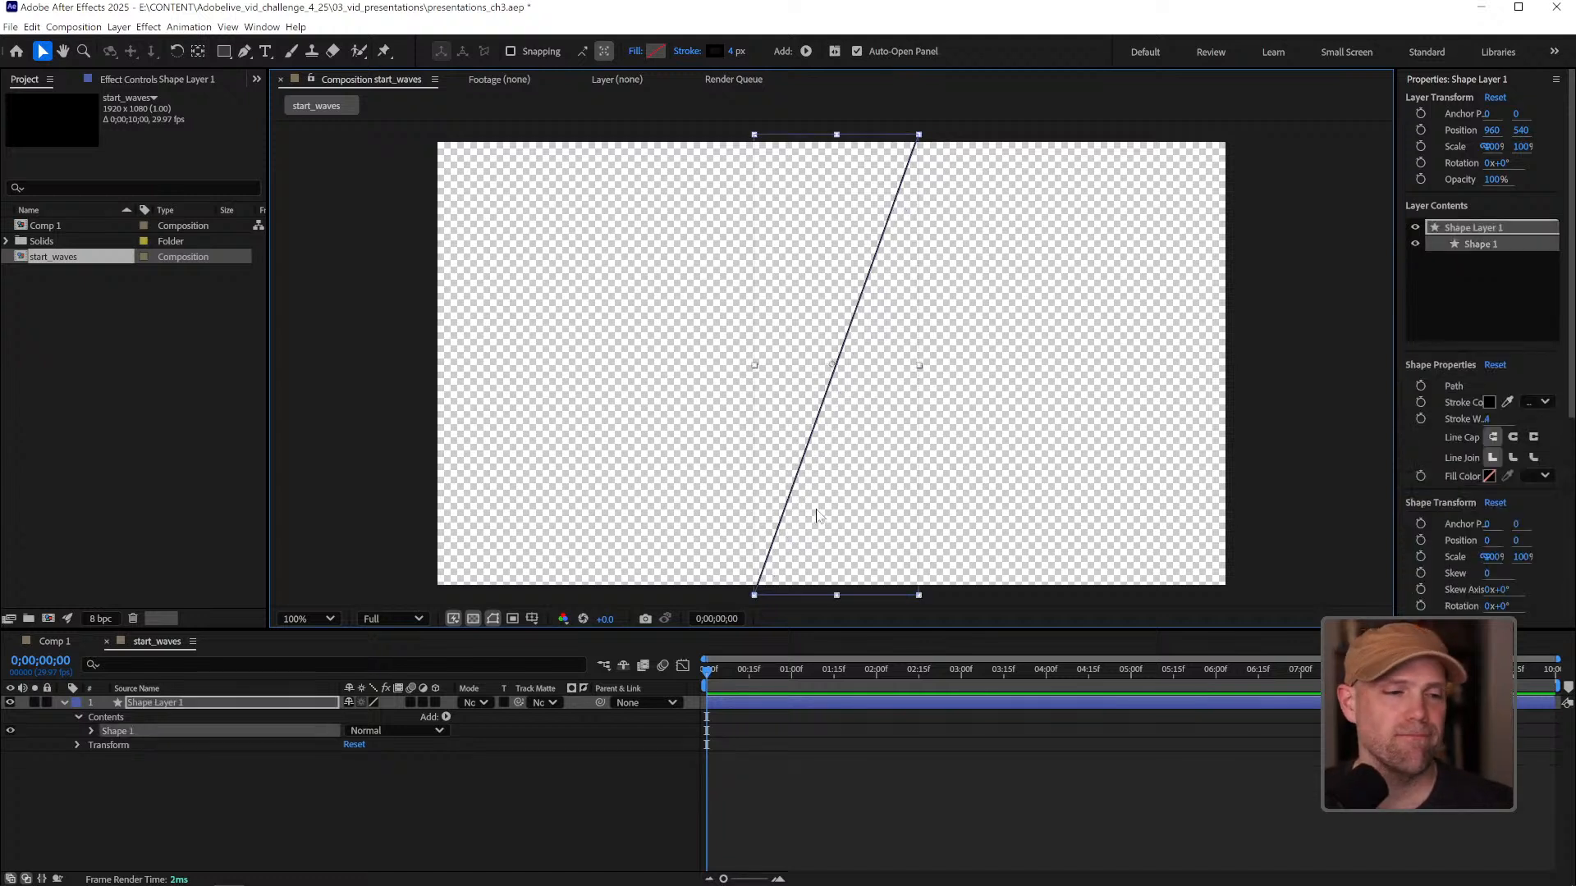
Add a Repeater to the contents of Shape Layer 1.
click(109, 719)
click(446, 717)
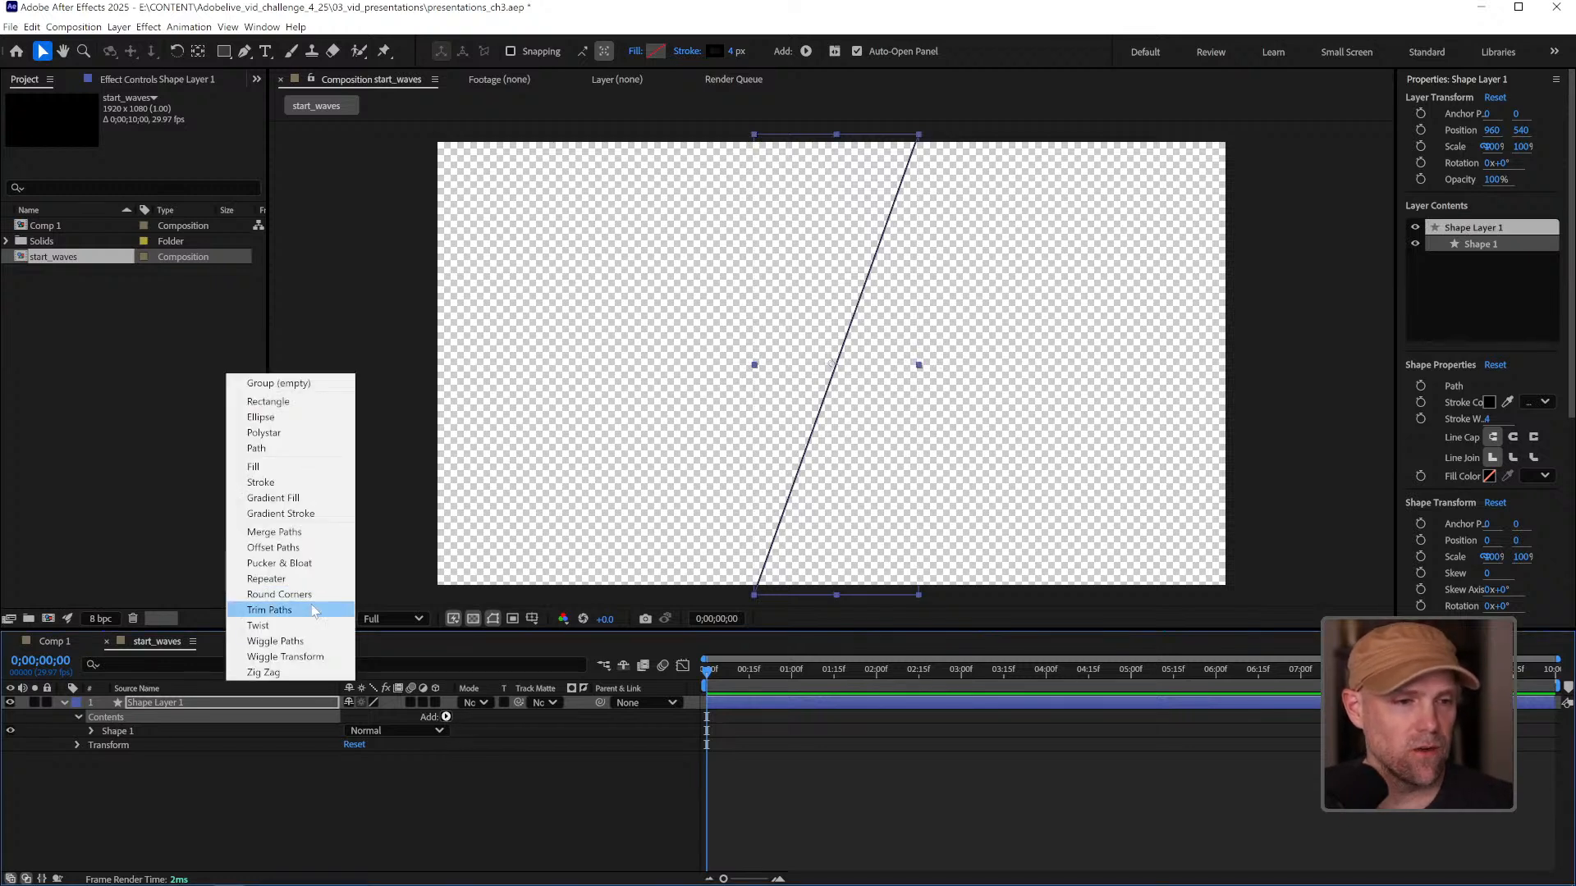
click(277, 580)
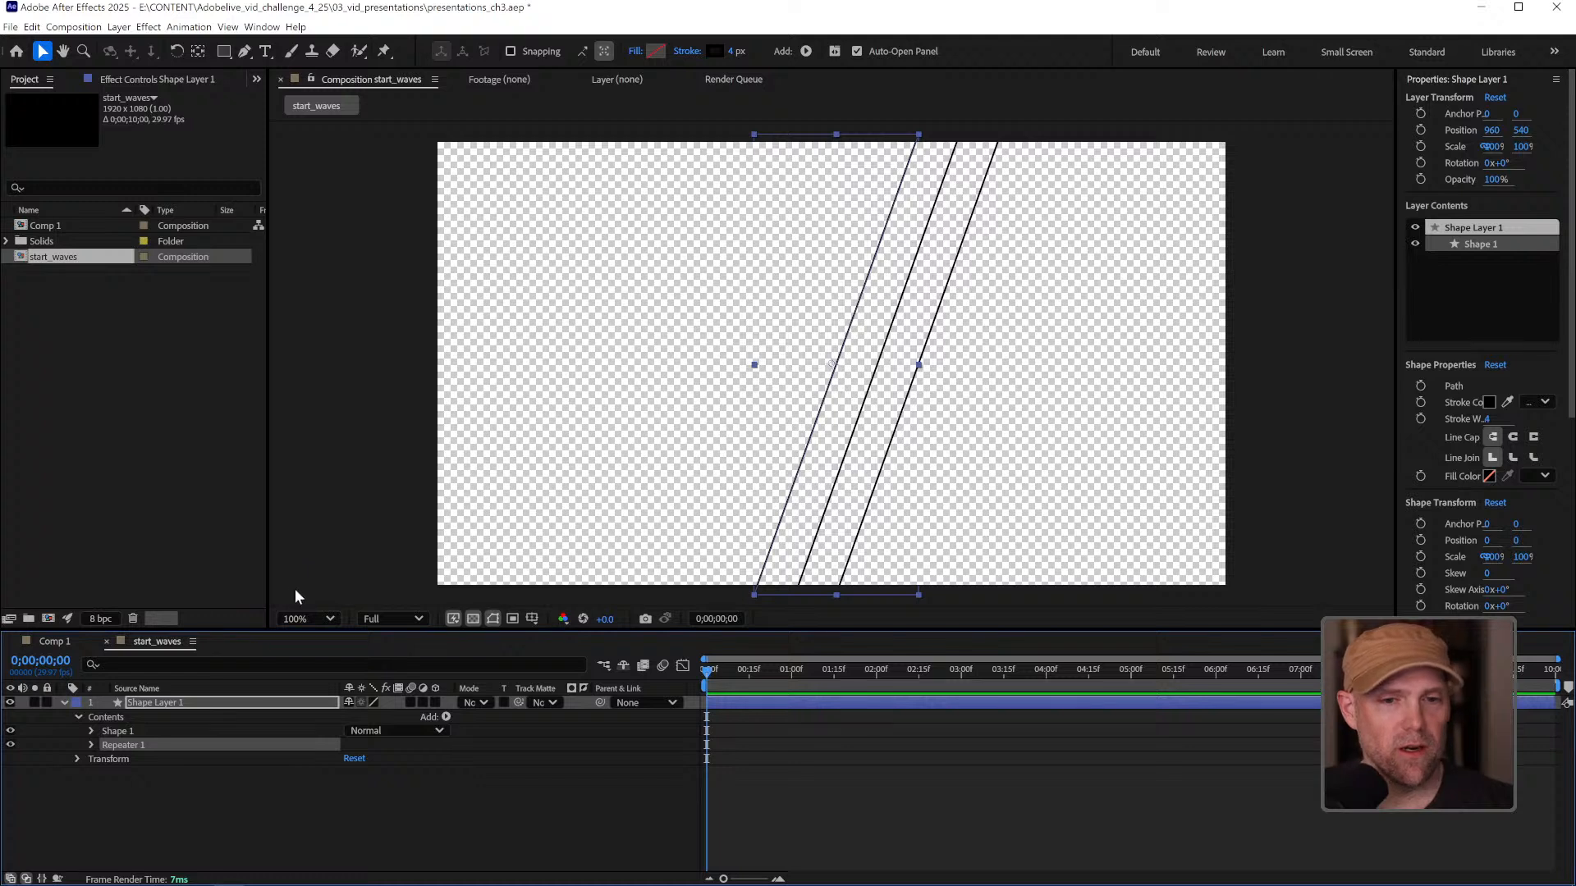
Set the Repeater's copies to 52 and its offset to -19 so the diagonal lines span the composition.
click(90, 745)
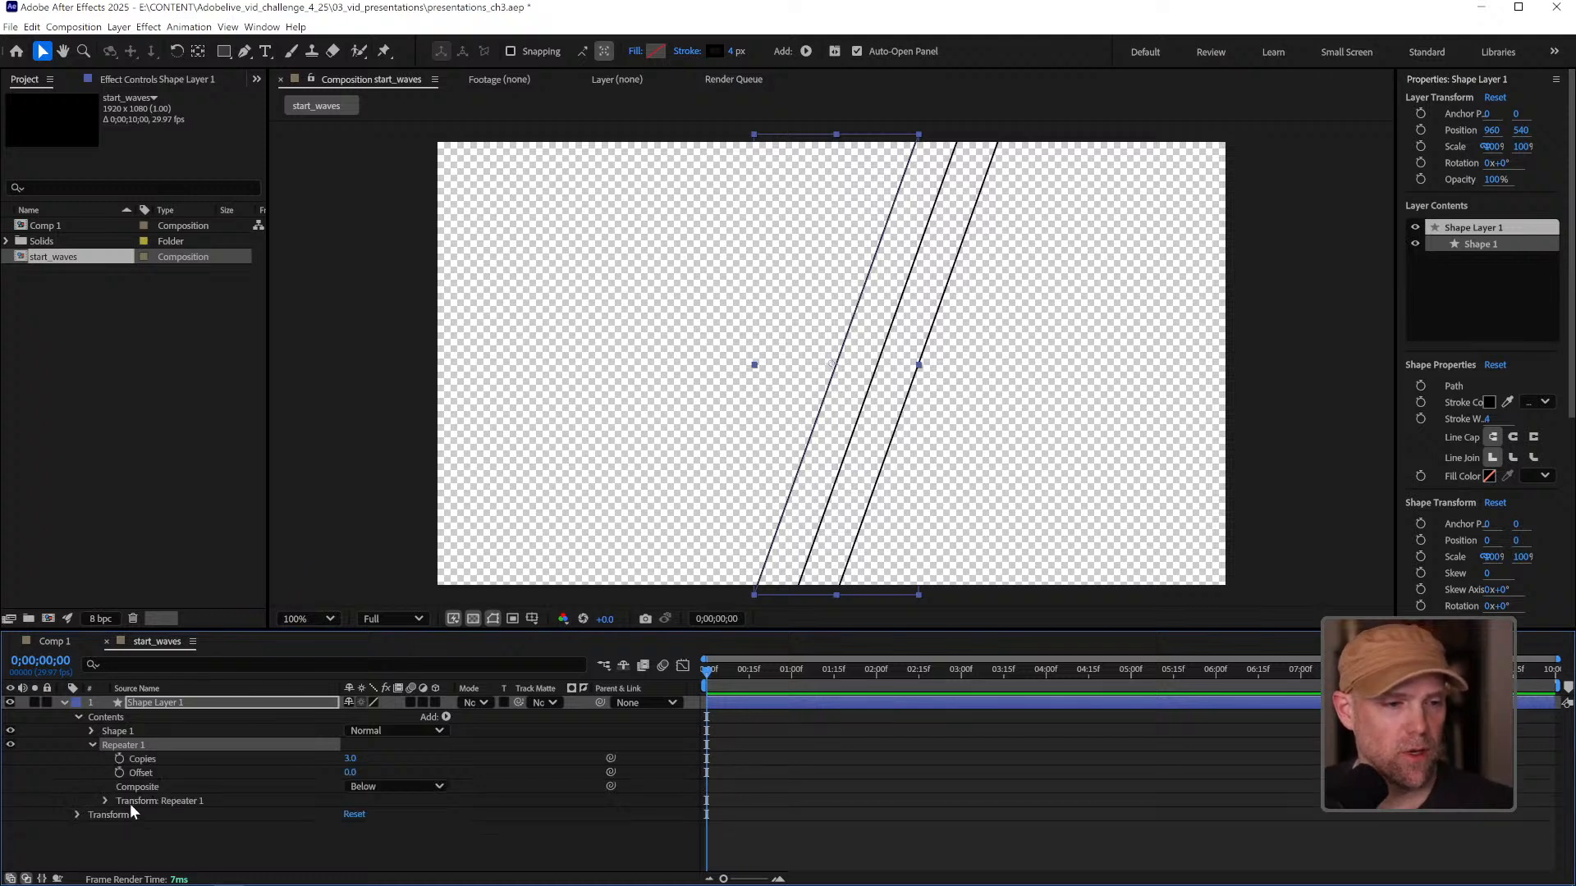
click(106, 800)
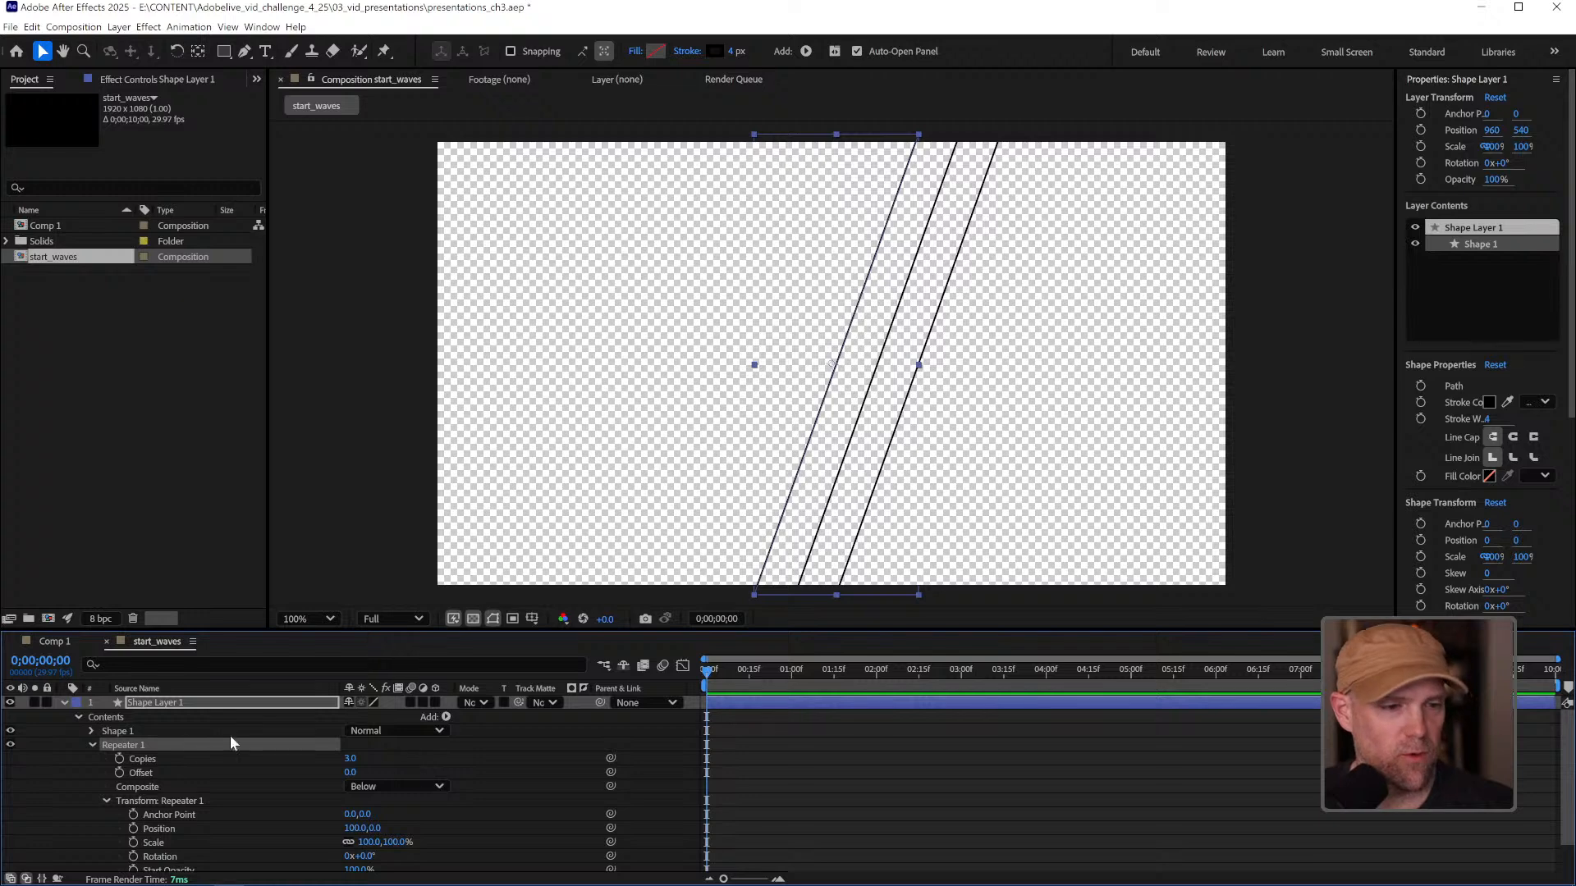
mouse_move(351, 757)
mouse_down()
mouse_move(389, 757)
mouse_move(335, 771)
mouse_up()
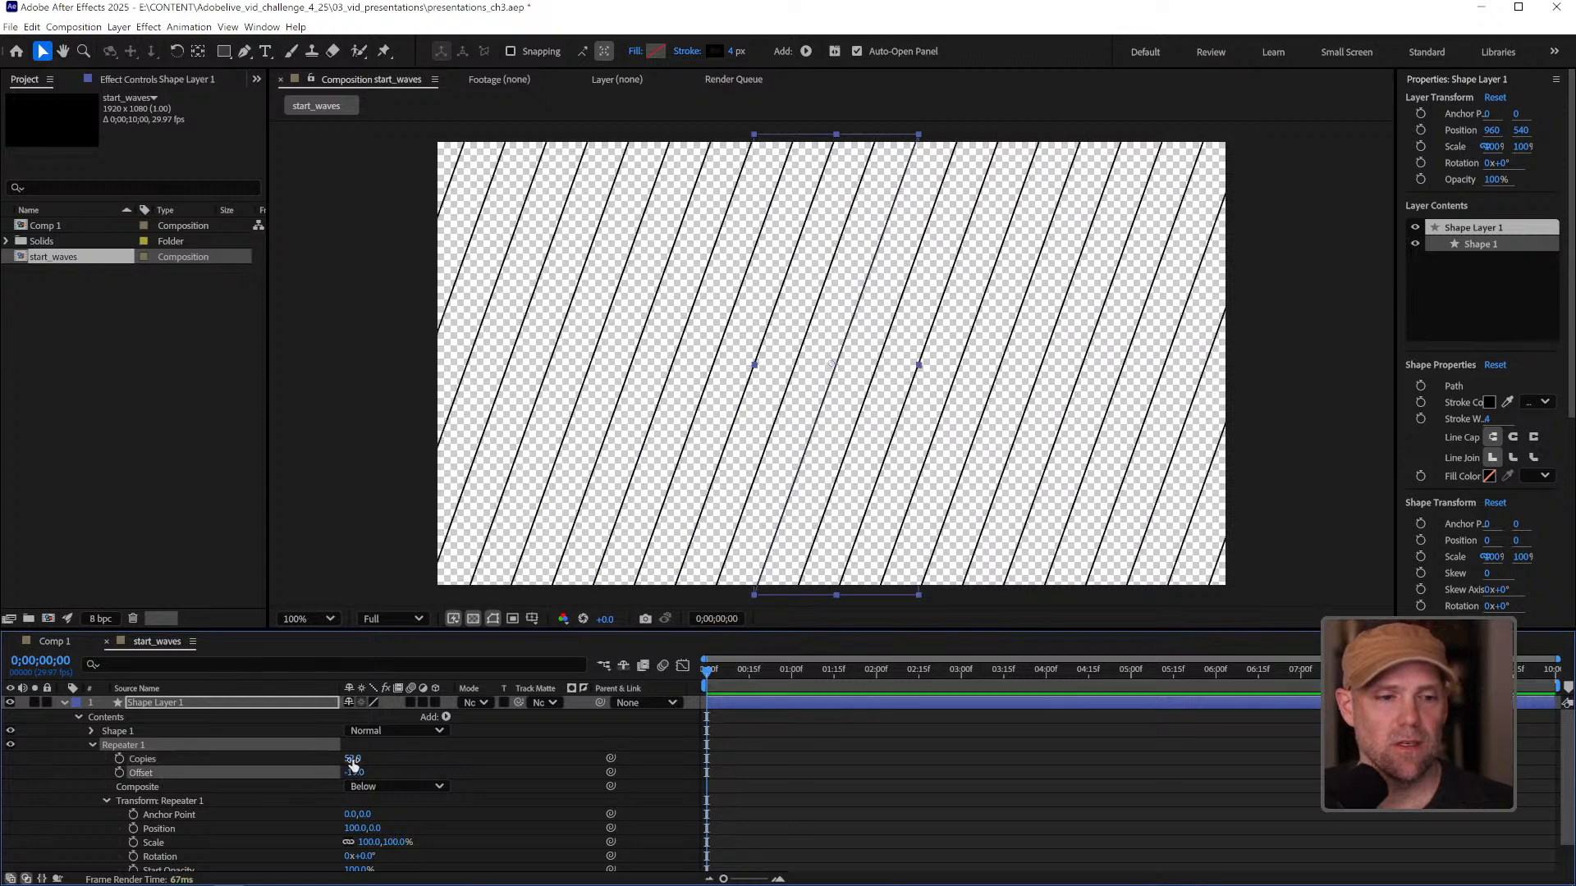
click(356, 758)
click(377, 770)
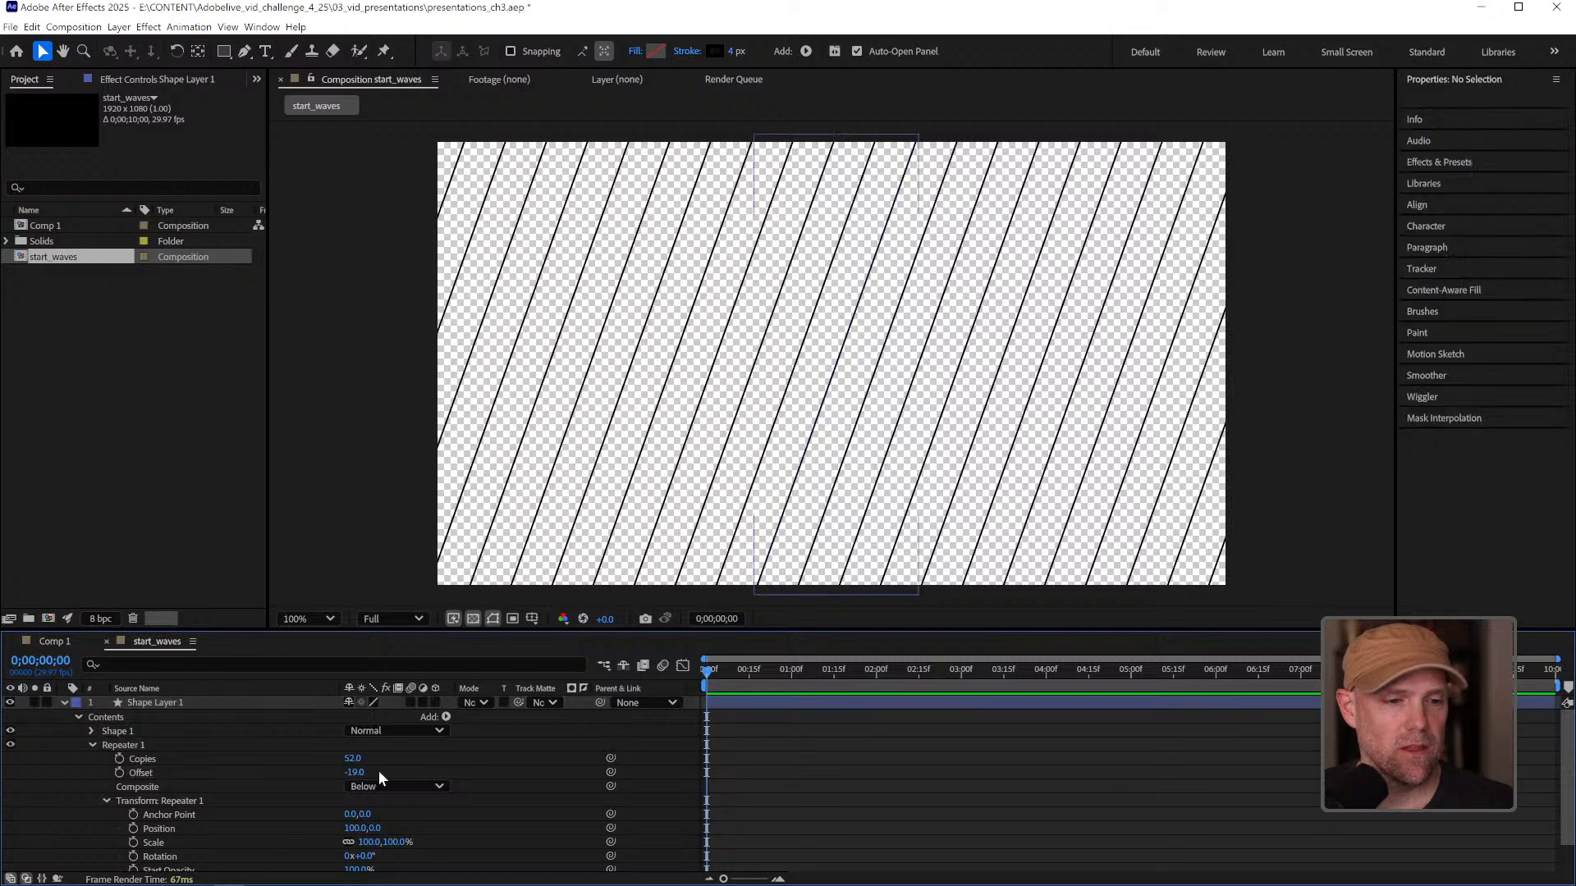
Tighten the Repeater's line spacing to a position of 32, 0 and set 84 copies with an offset of -38.
drag(350, 815, 289, 821)
key(ctrl+z)
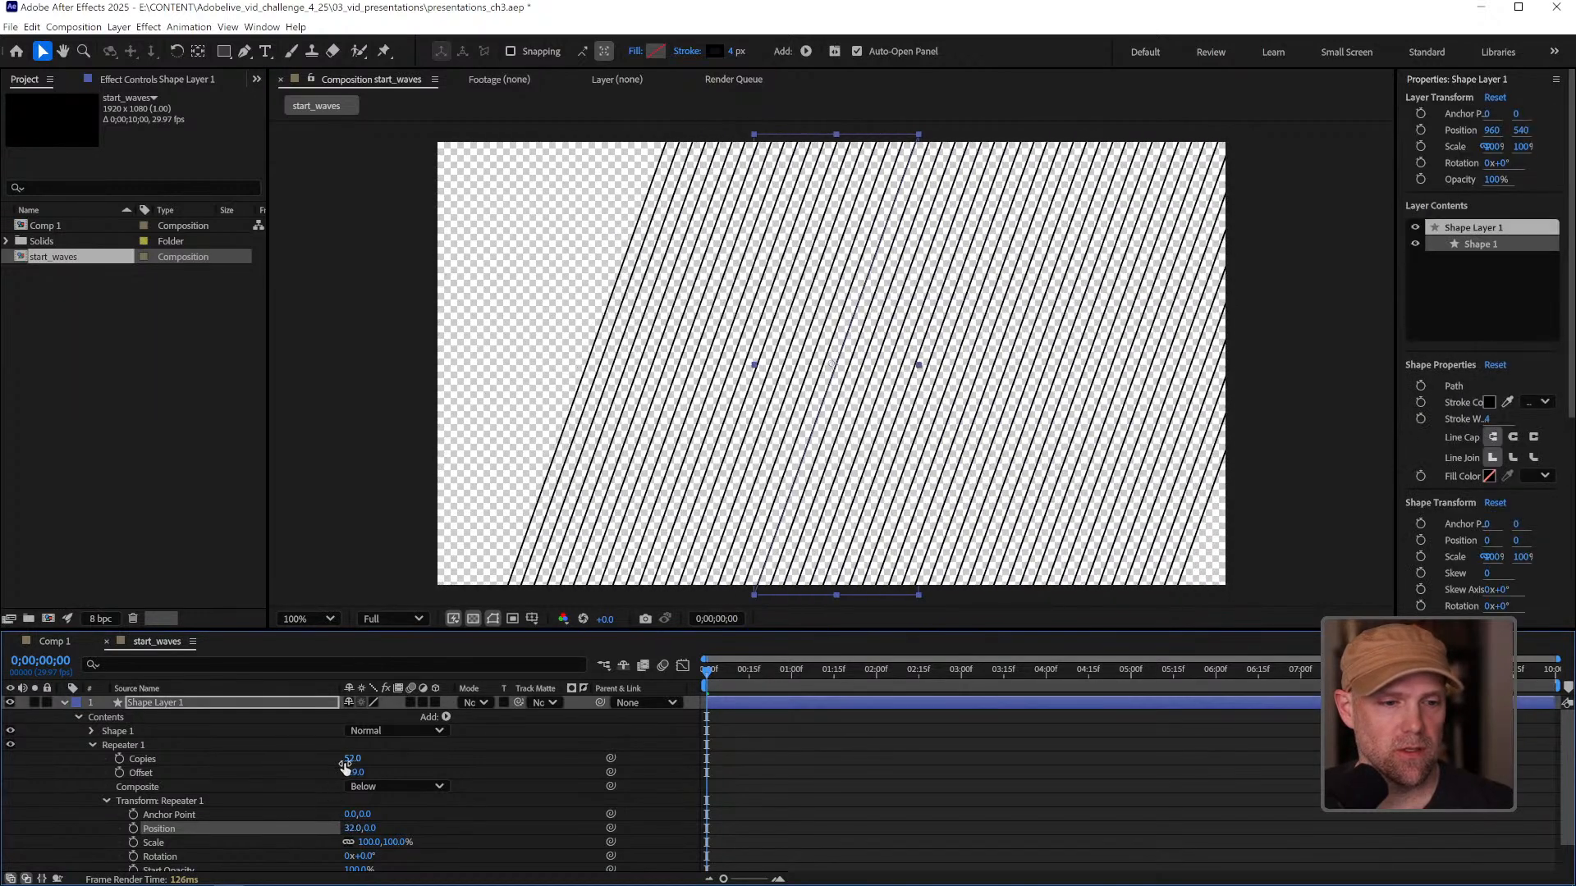
drag(346, 758, 390, 755)
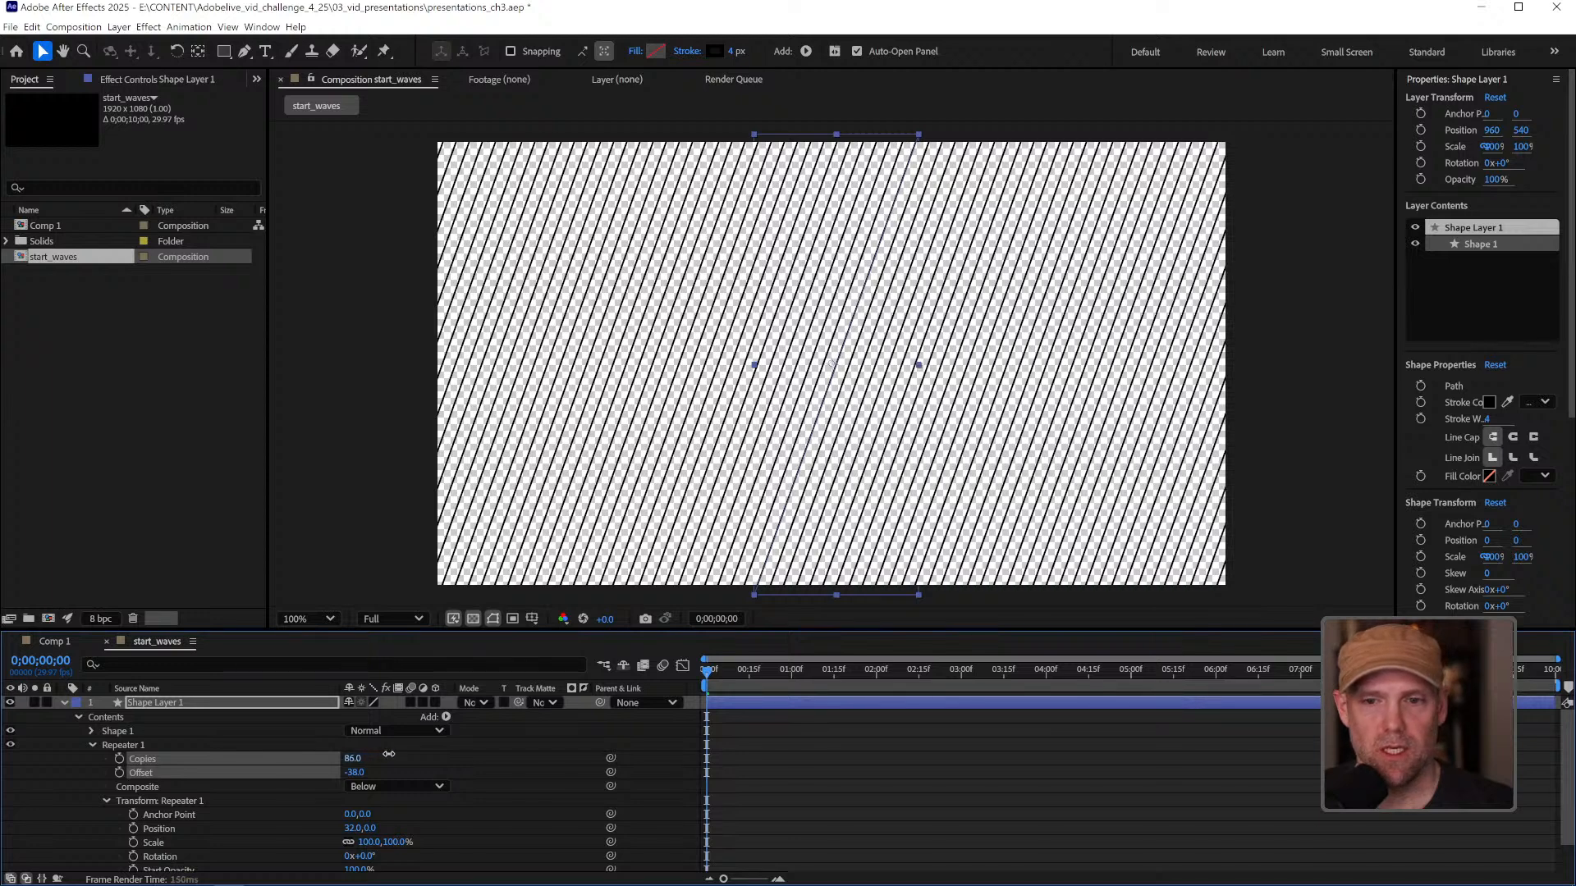
click(821, 771)
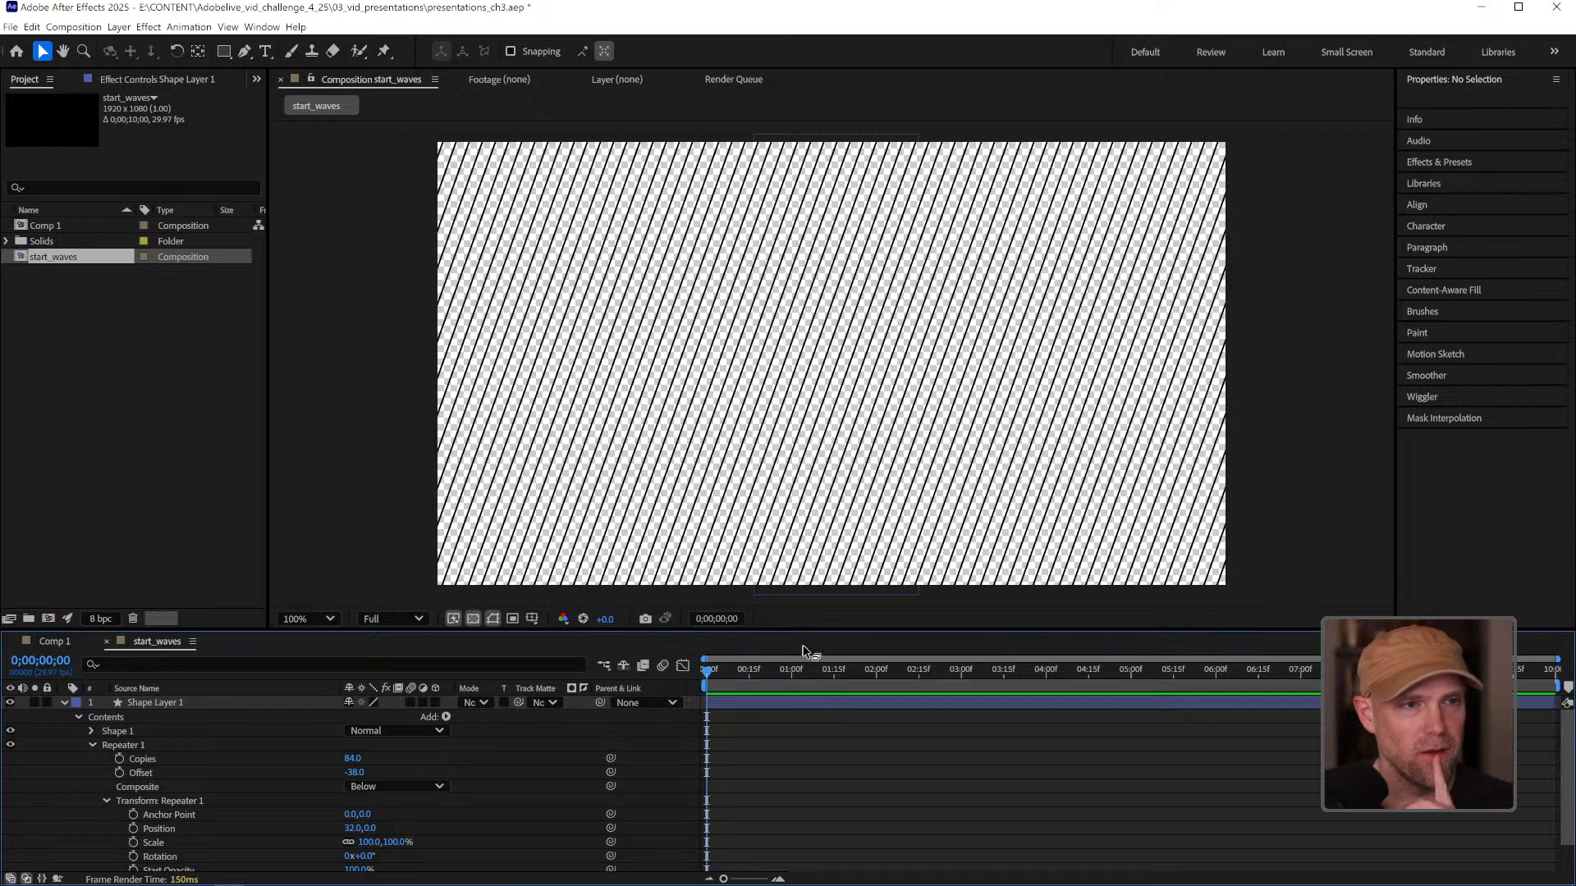
Find the Wave Warp effect by searching for "wave" and apply it to Shape Layer 1.
click(1436, 163)
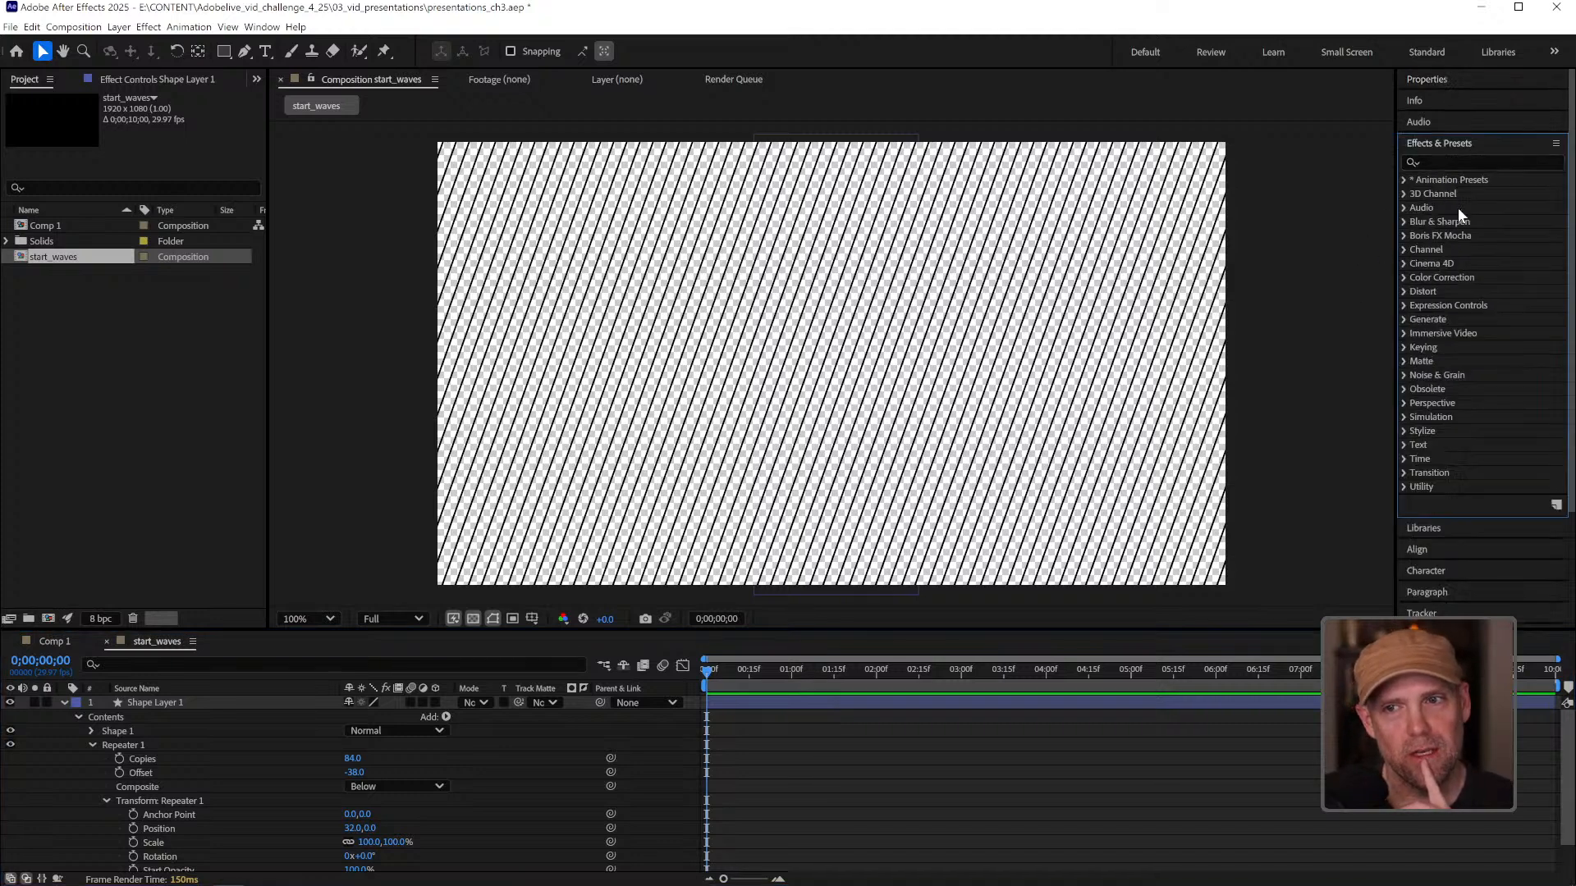
click(1451, 163)
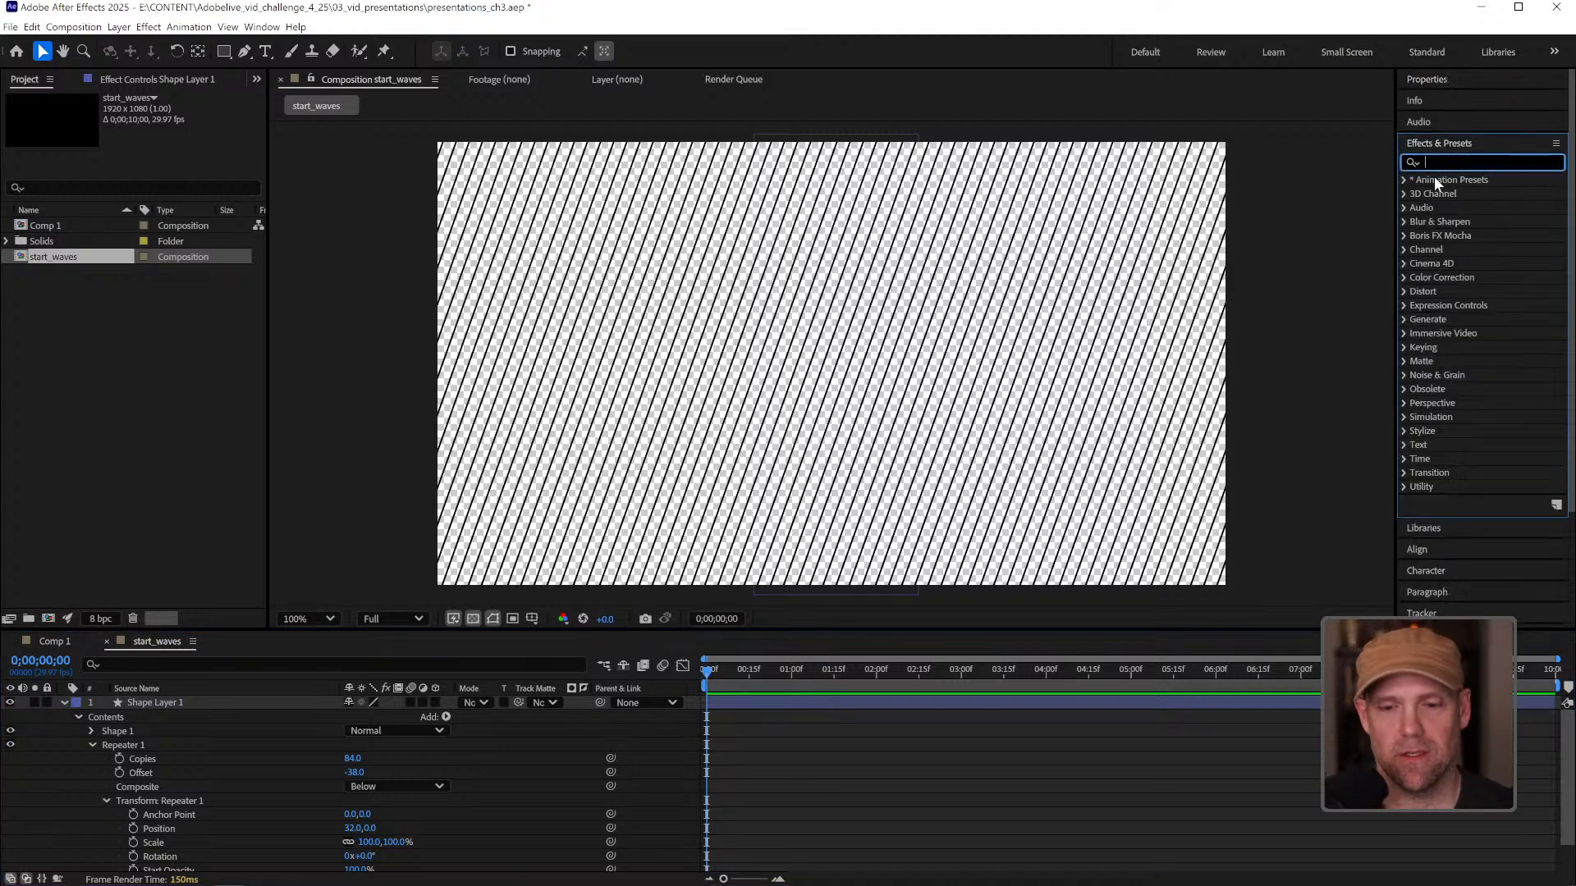
text(wave)
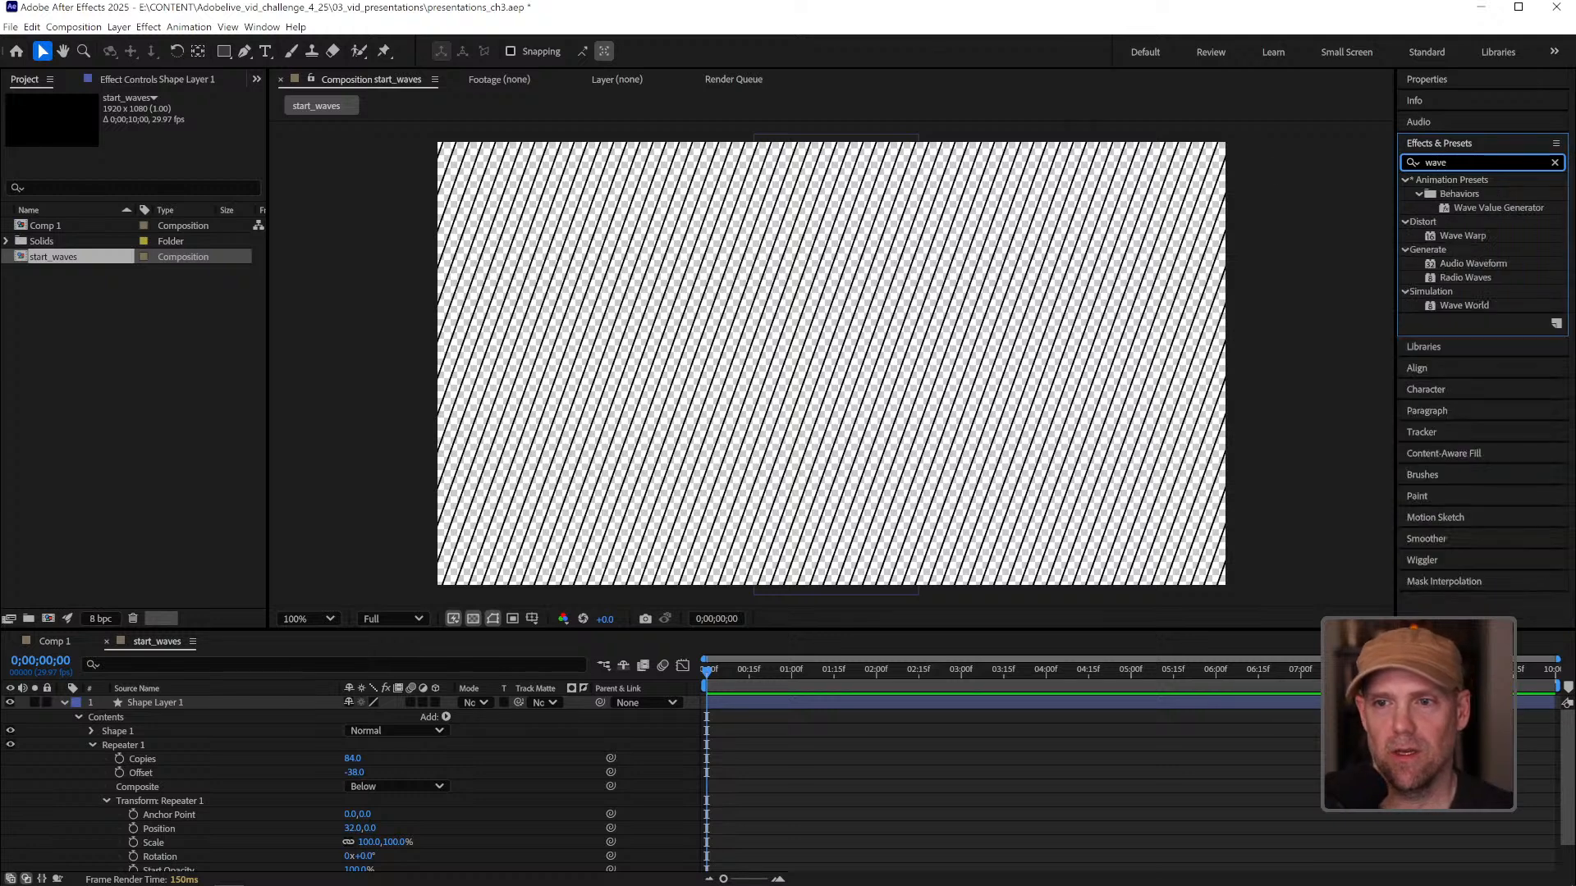
click(1464, 235)
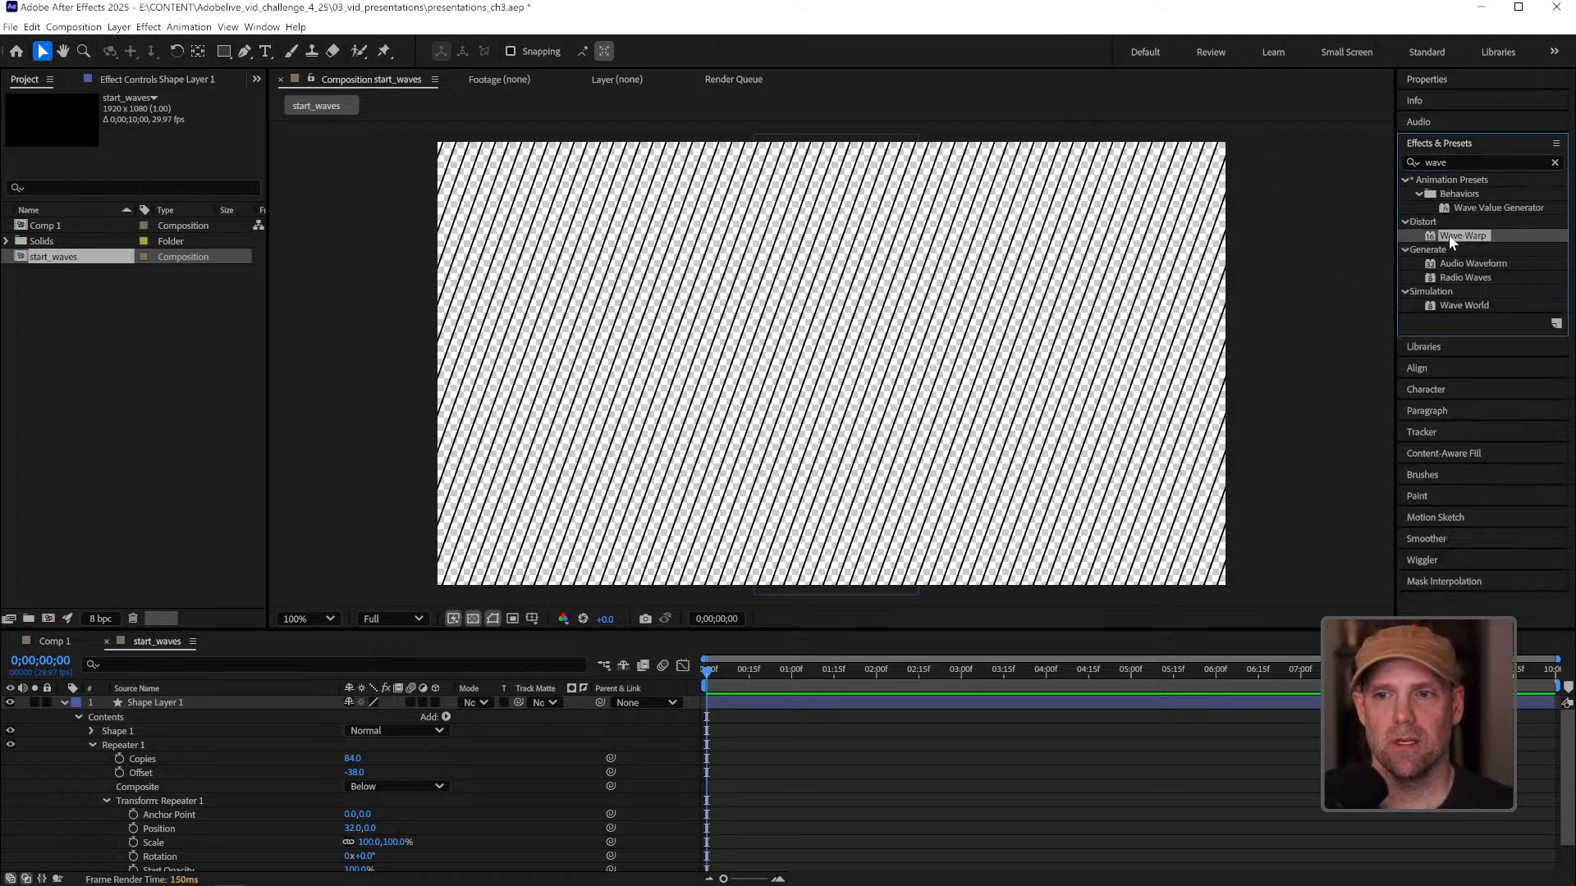
click(963, 701)
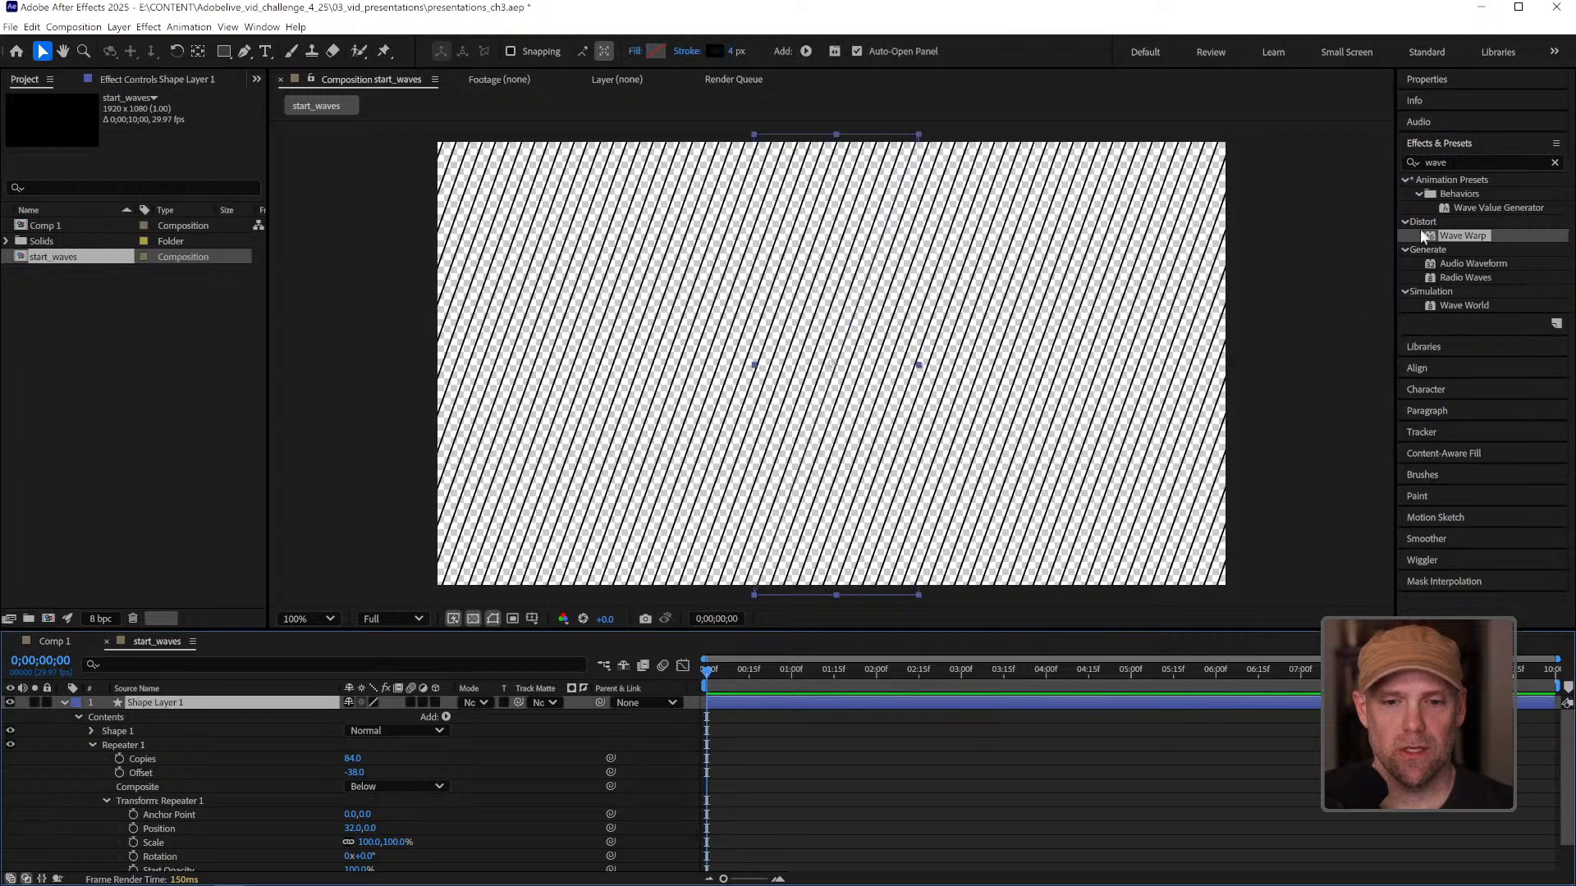
double_click(1459, 234)
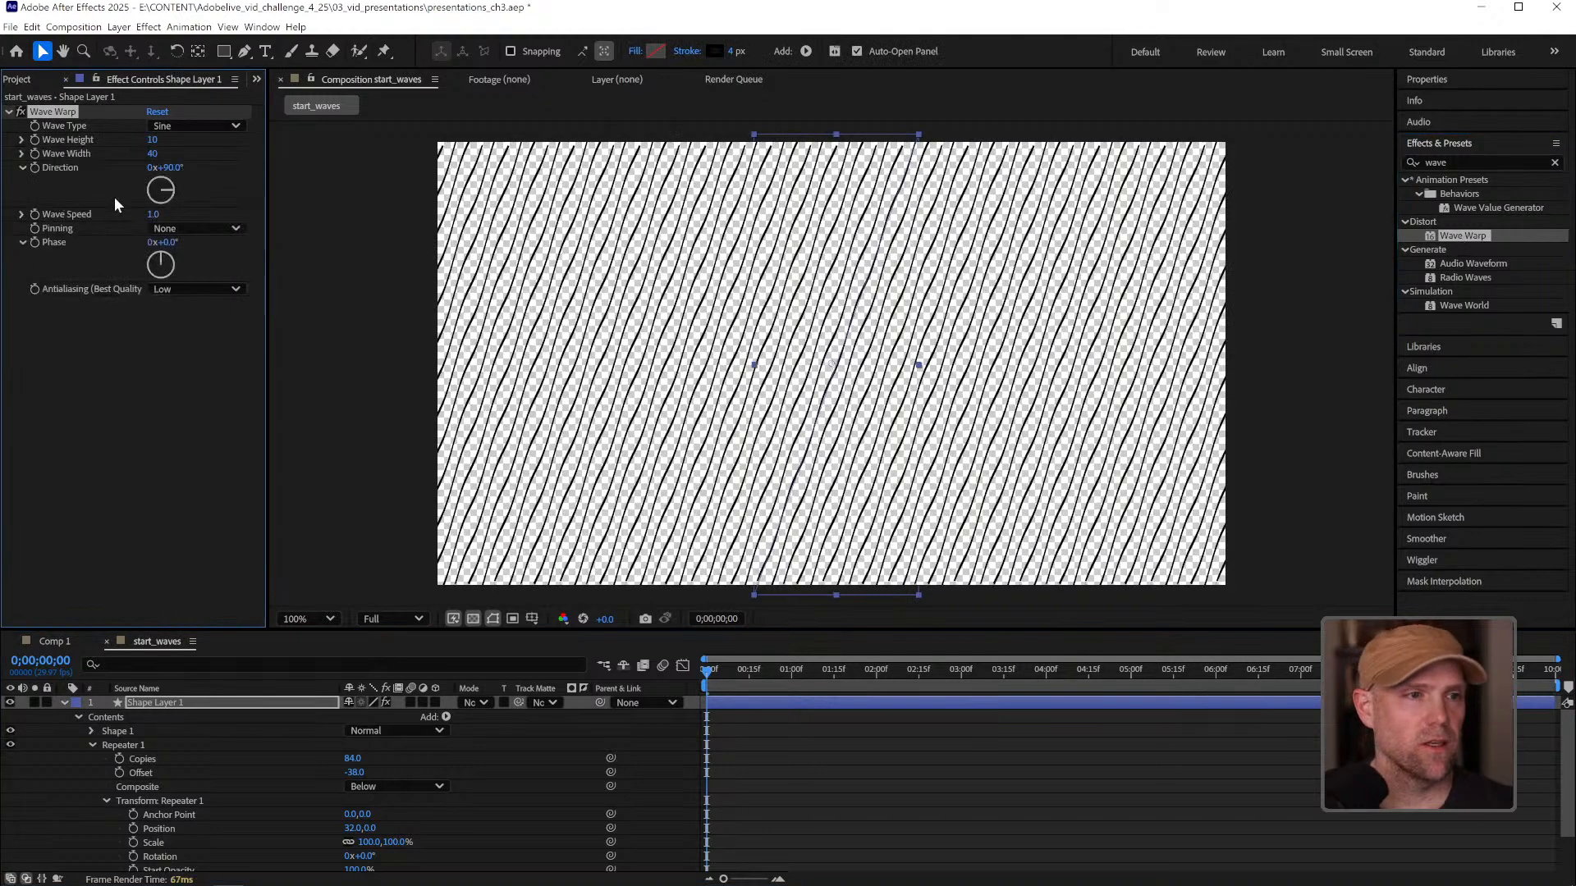
Set Wave Warp's direction to 35°, wave width to 151 and wave height to 32, comparing with page 1 of the Adobe Express template.
click(169, 167)
text(35)
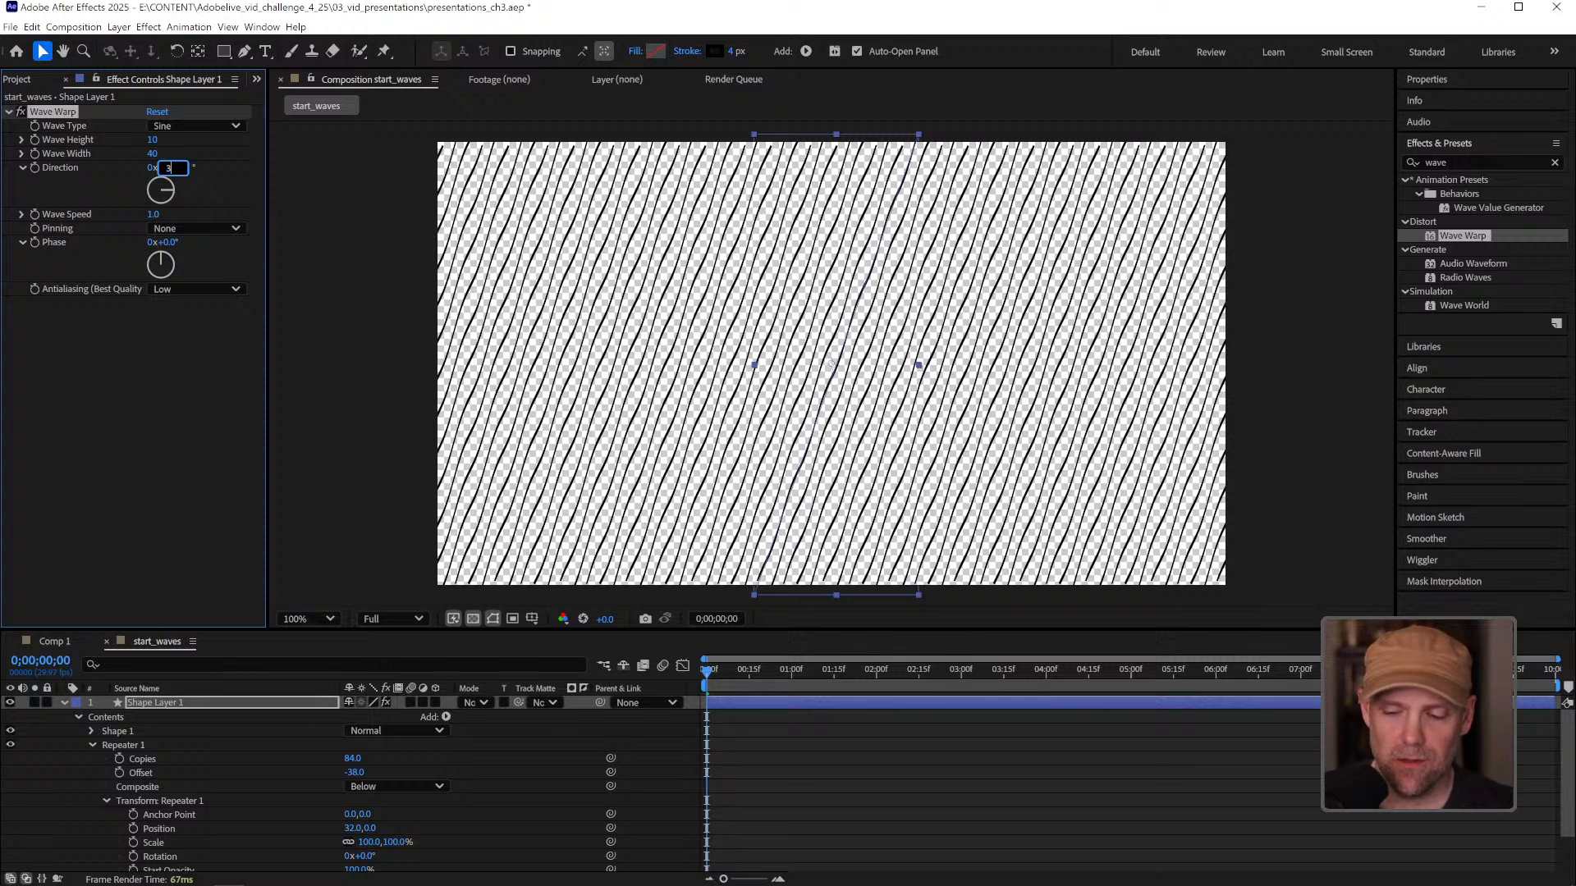
key(Return)
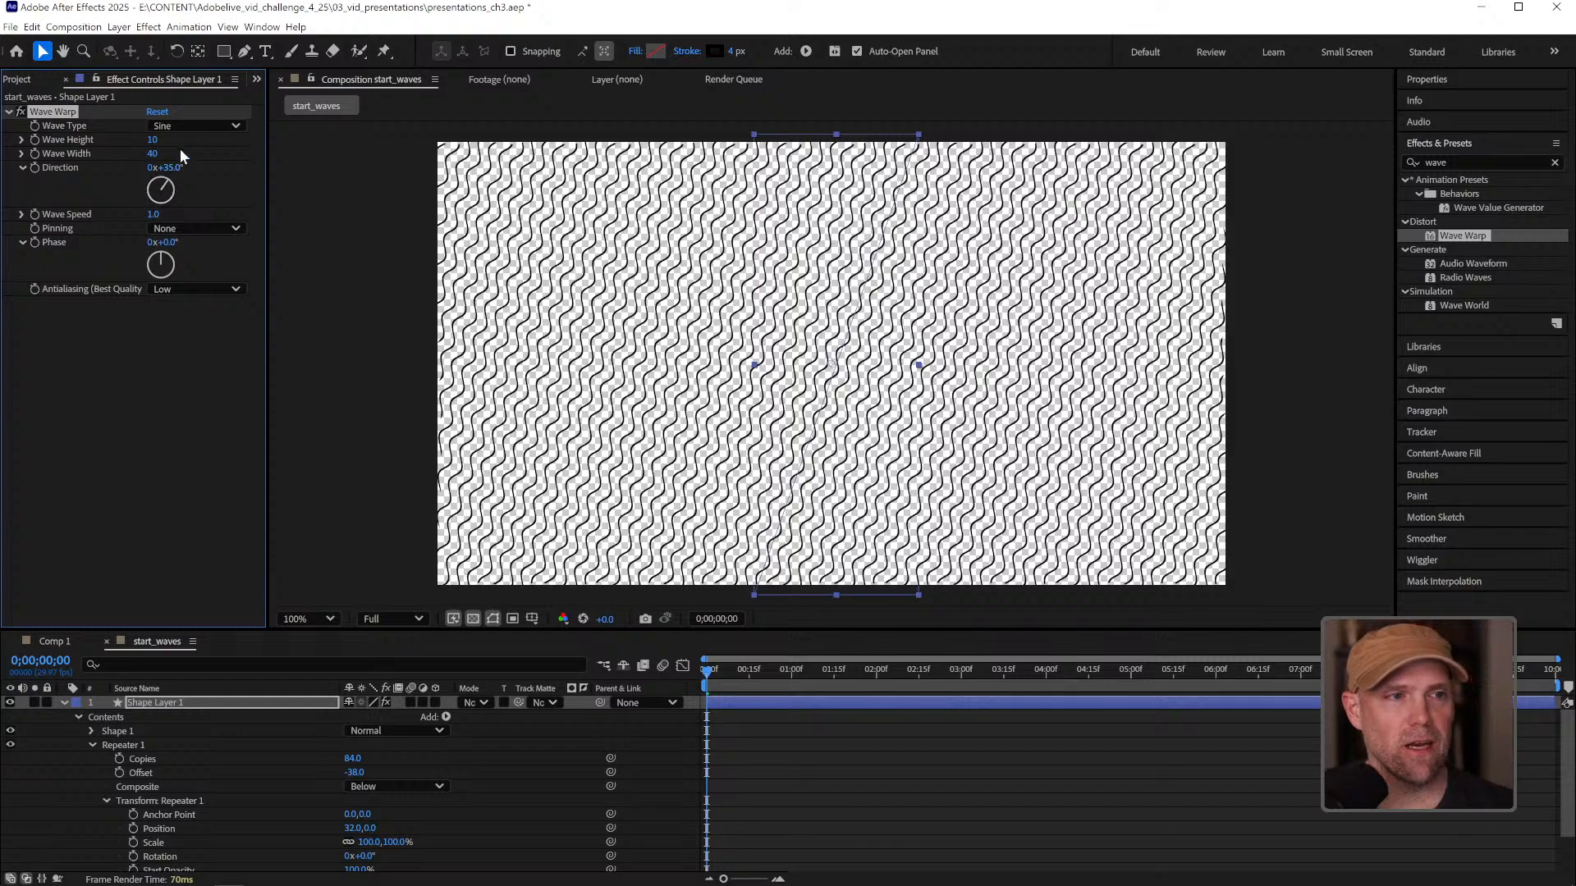
drag(151, 154, 1091, 170)
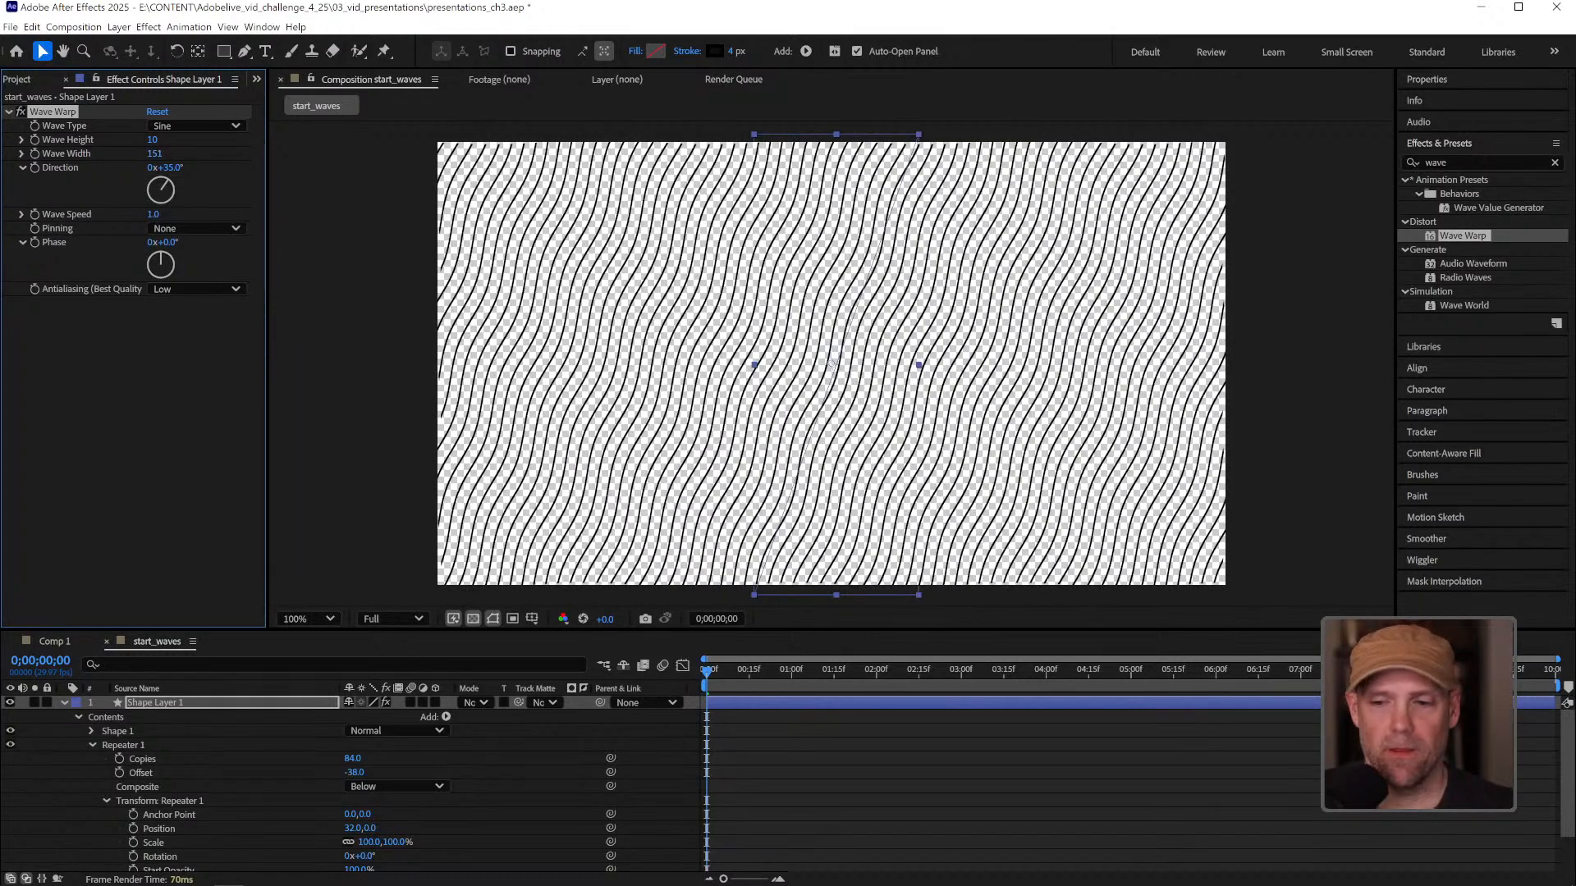
drag(151, 139, 167, 139)
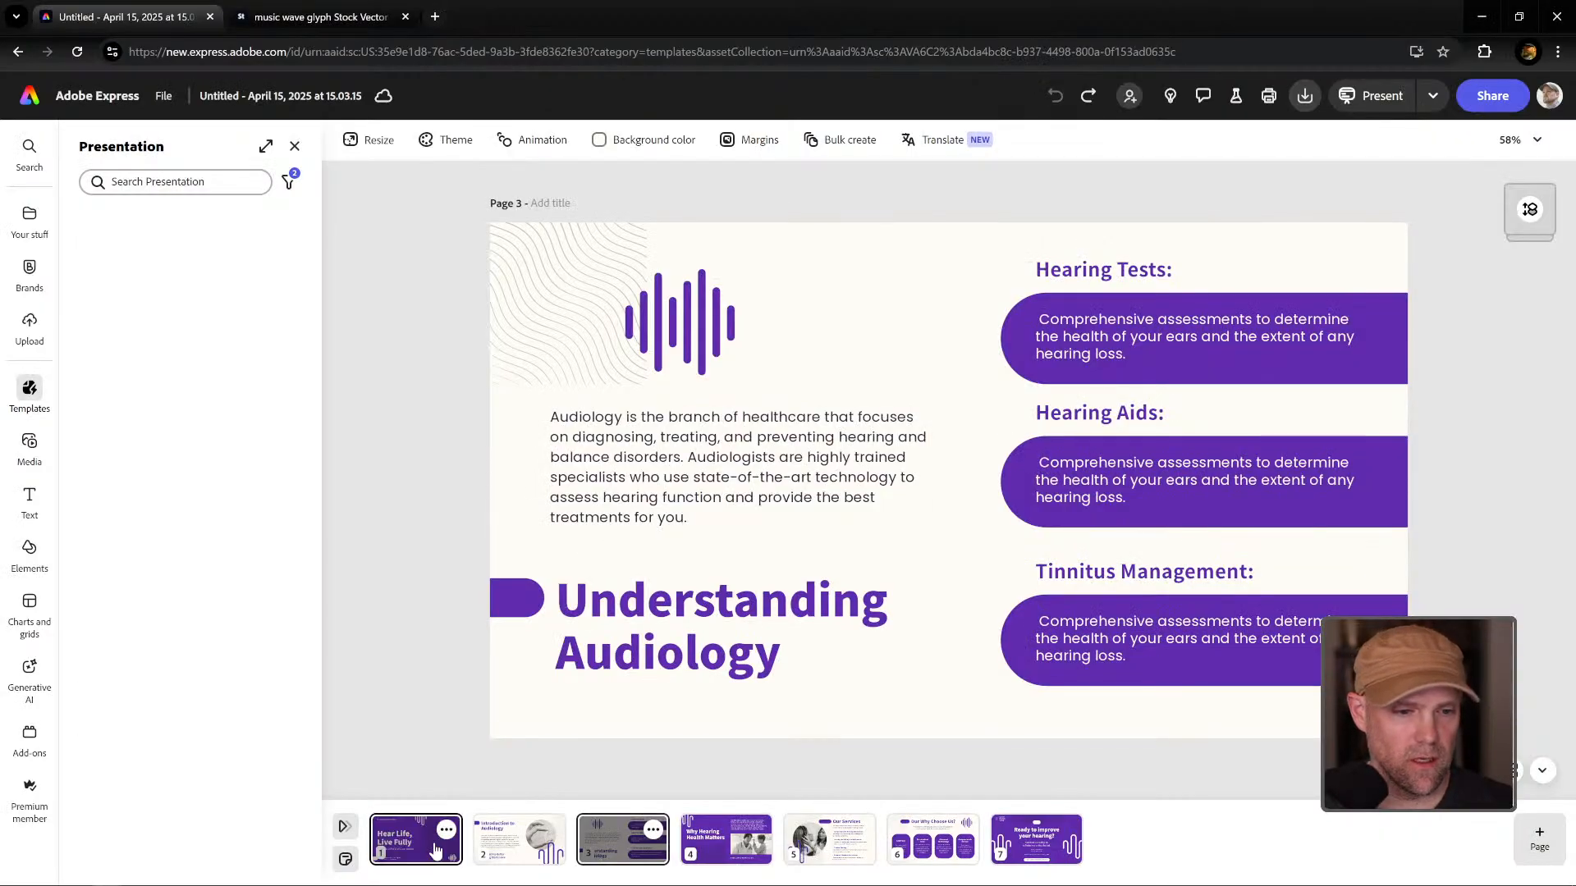
click(439, 849)
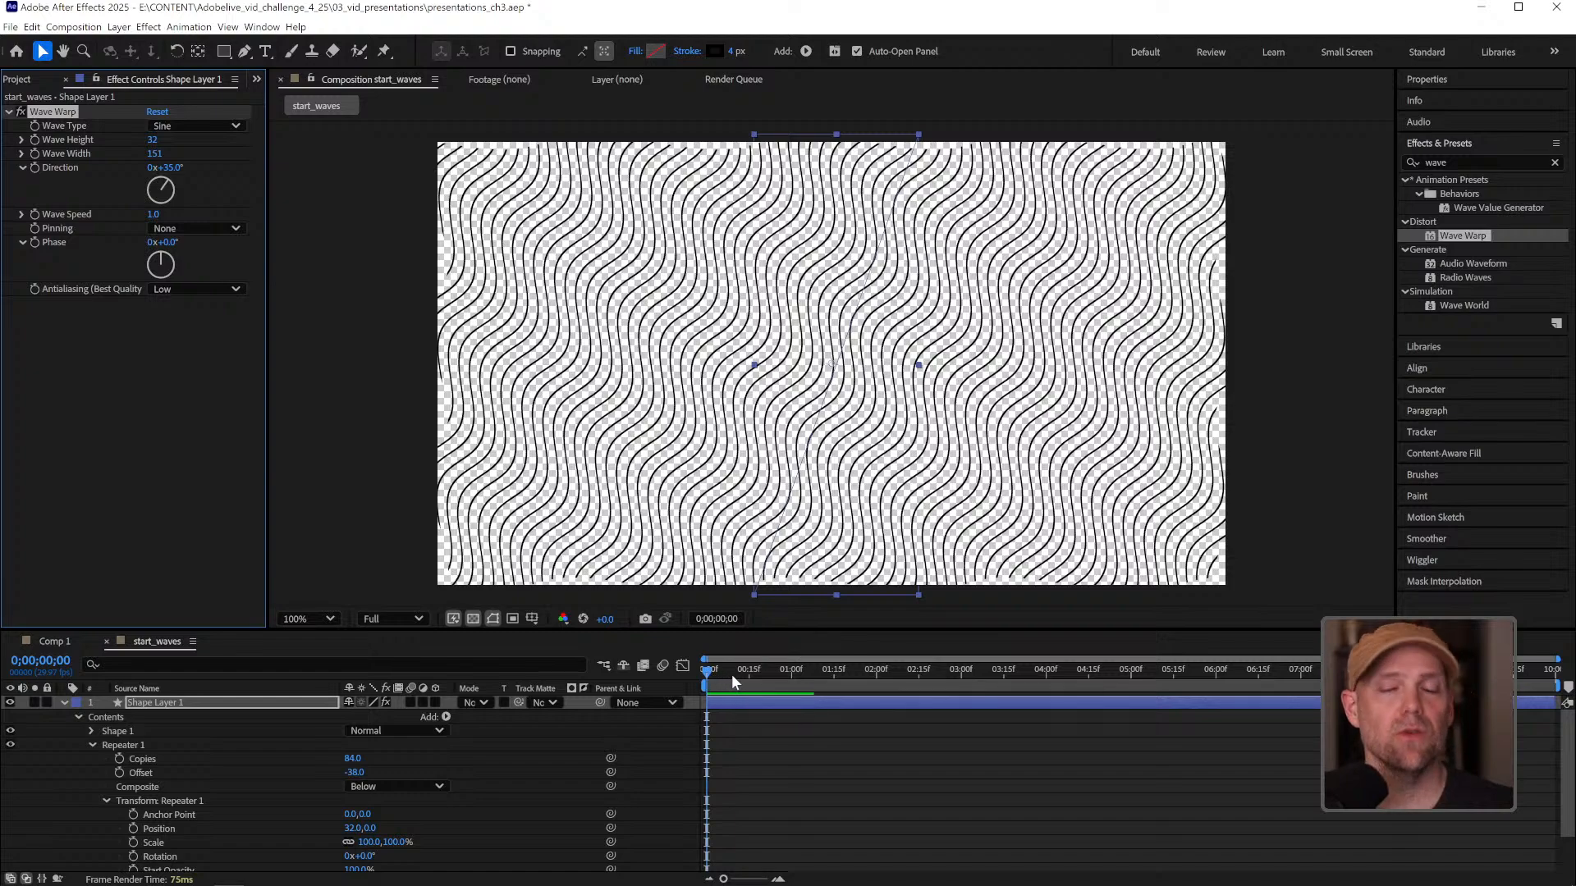
Collapse Shape Layer 1's properties and preview the default wave motion by playing and scrubbing through the composition.
key(space)
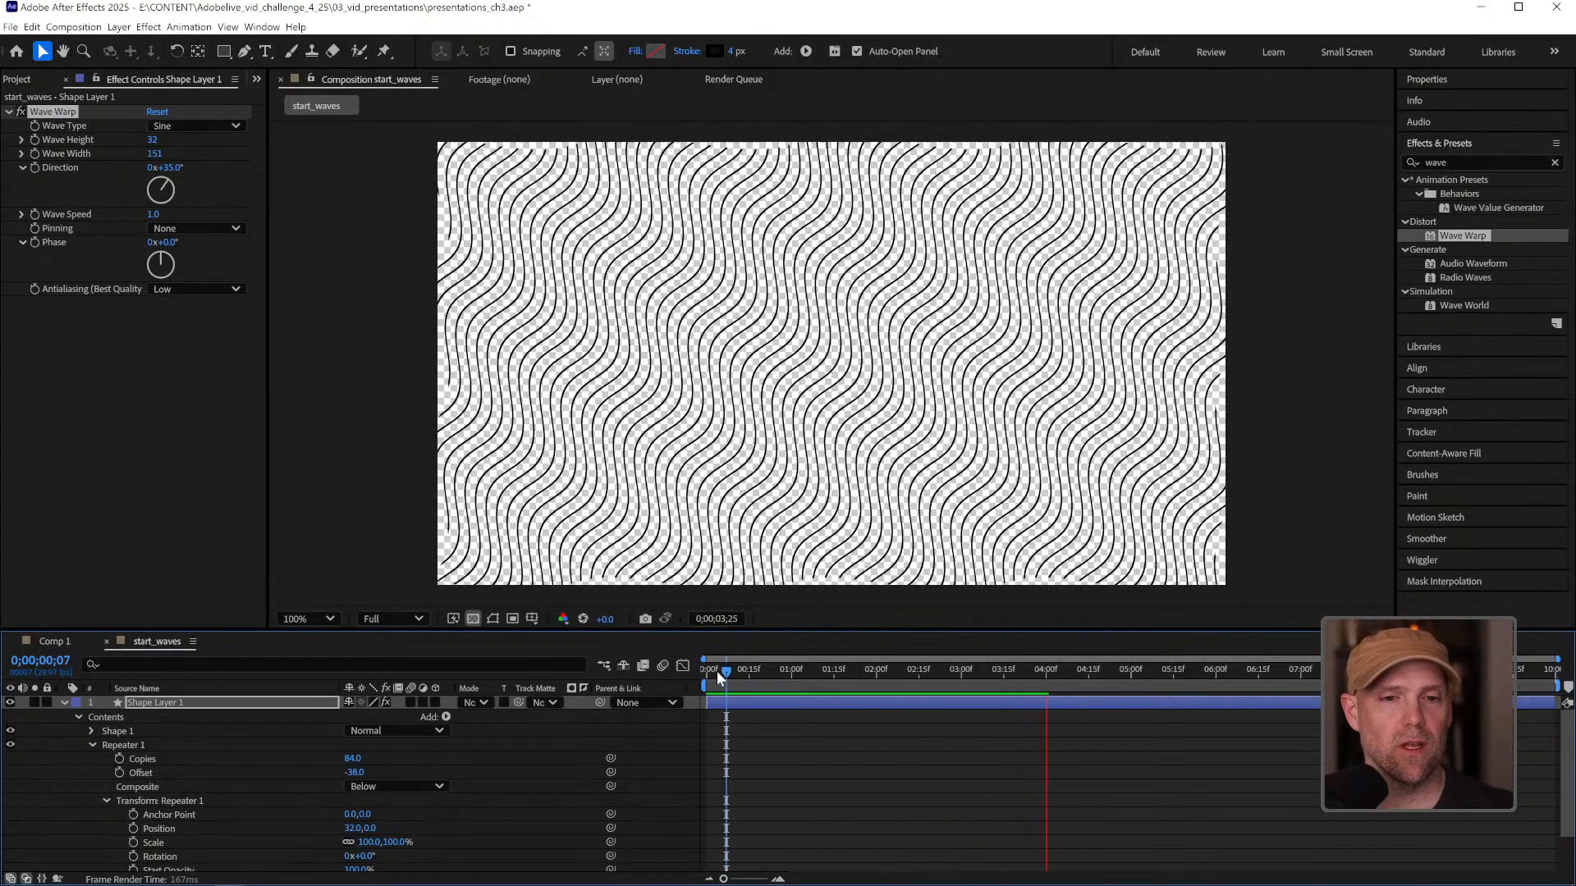
key(space)
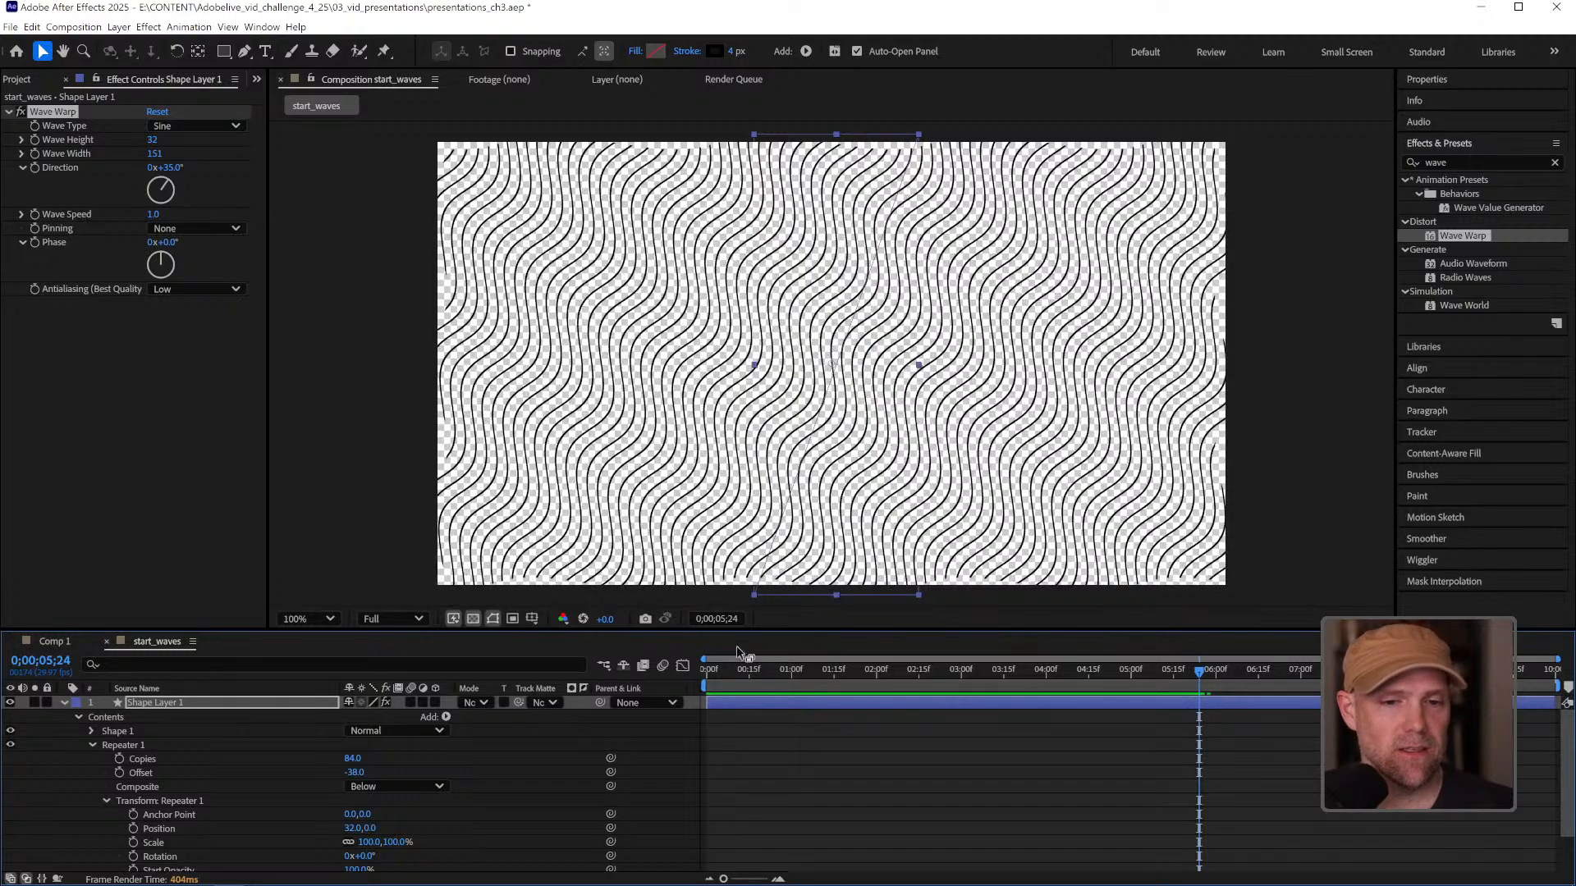
drag(725, 673, 789, 673)
click(63, 702)
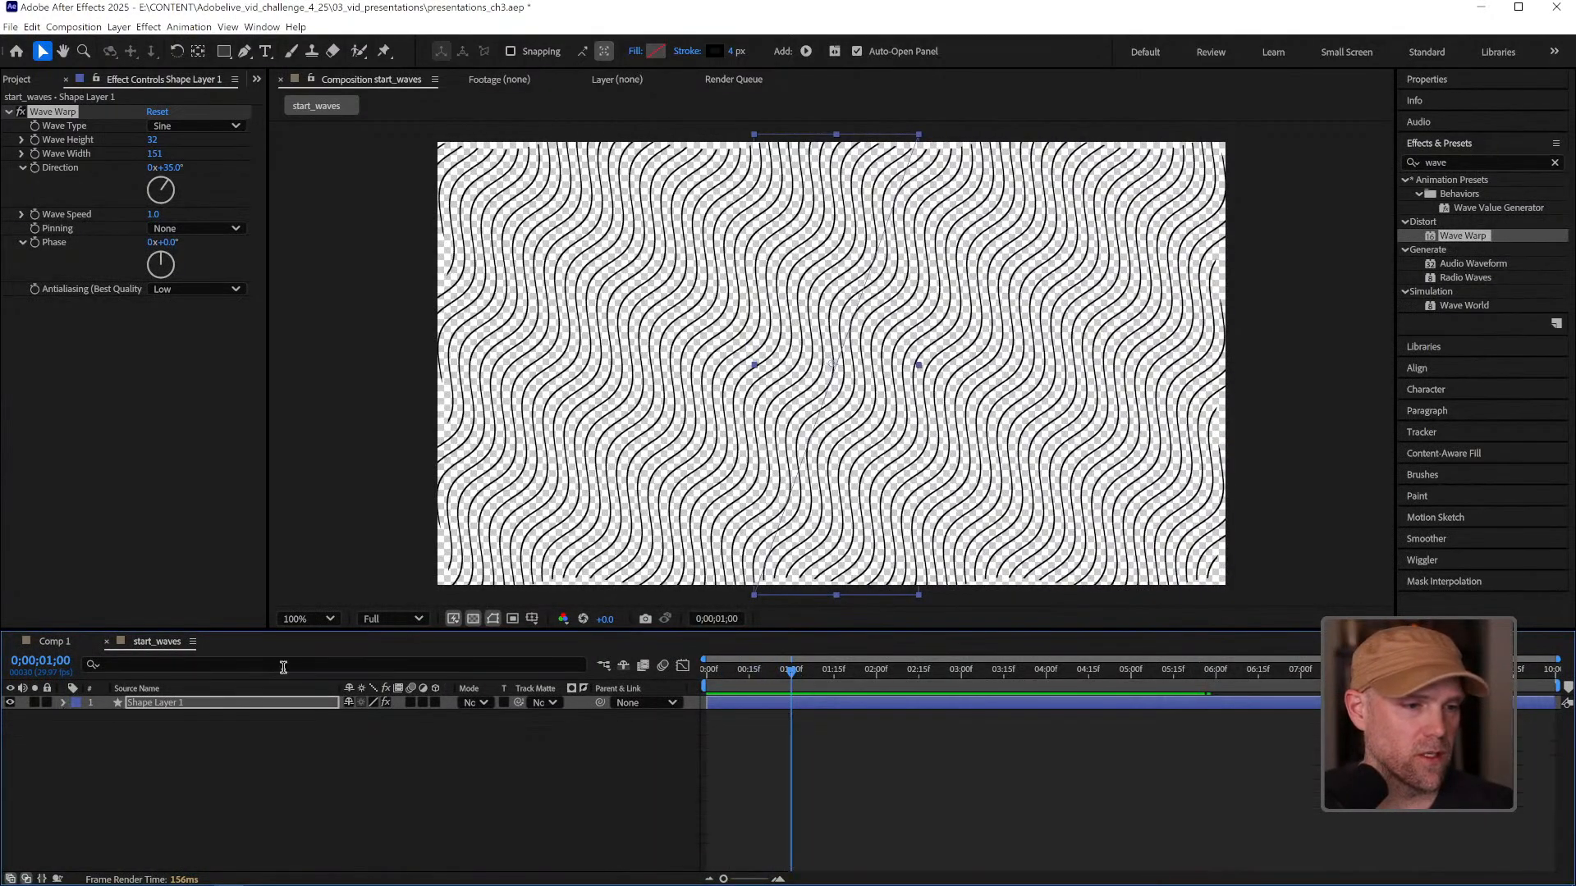
key(space)
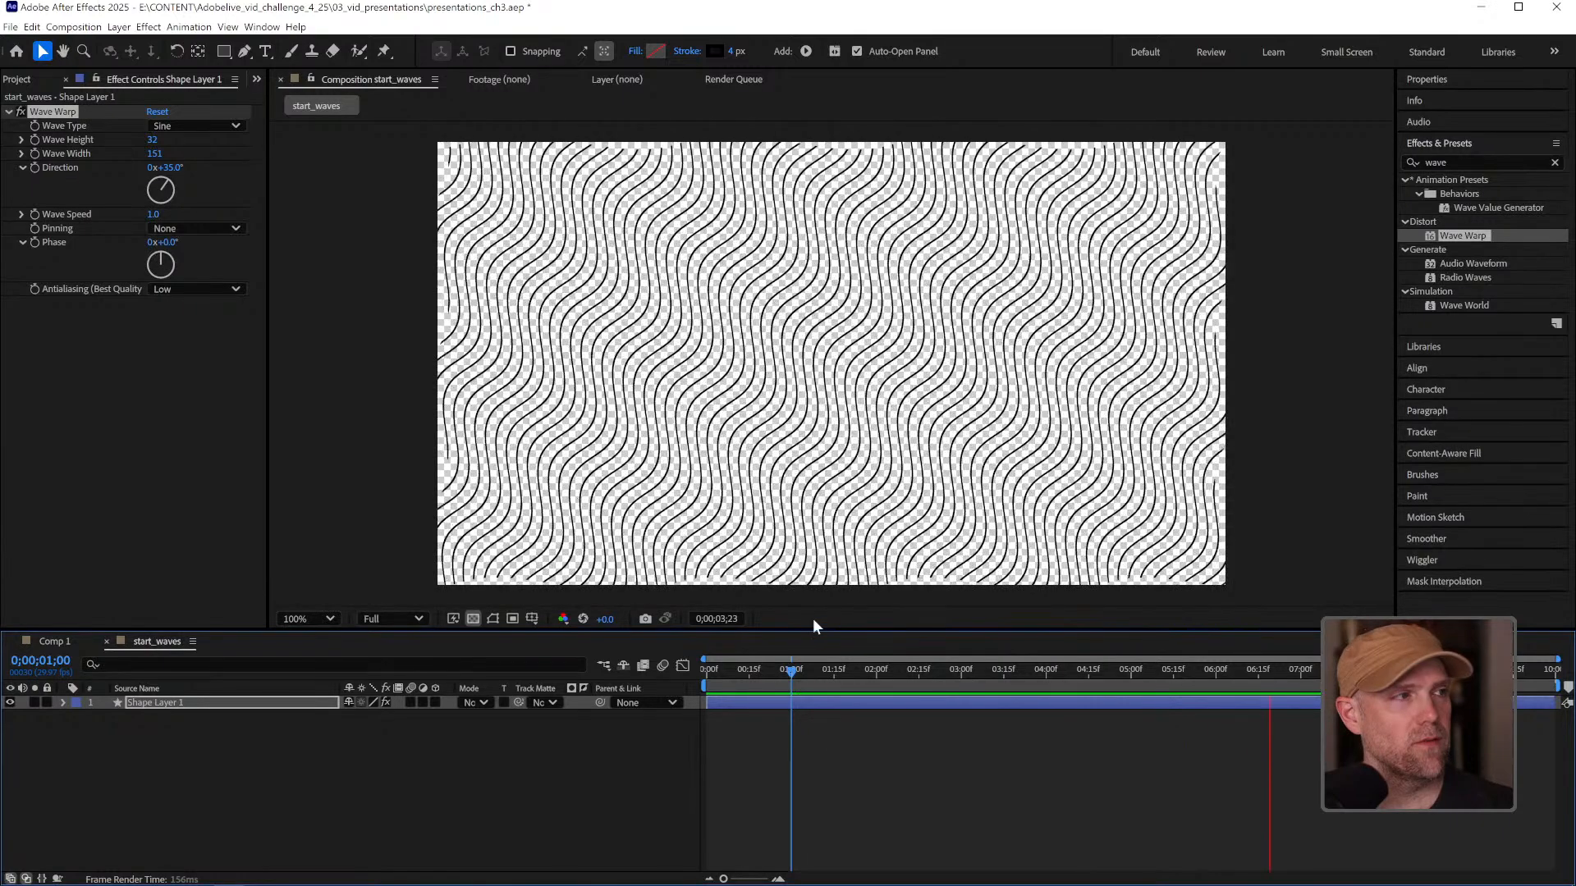
click(712, 666)
click(1117, 736)
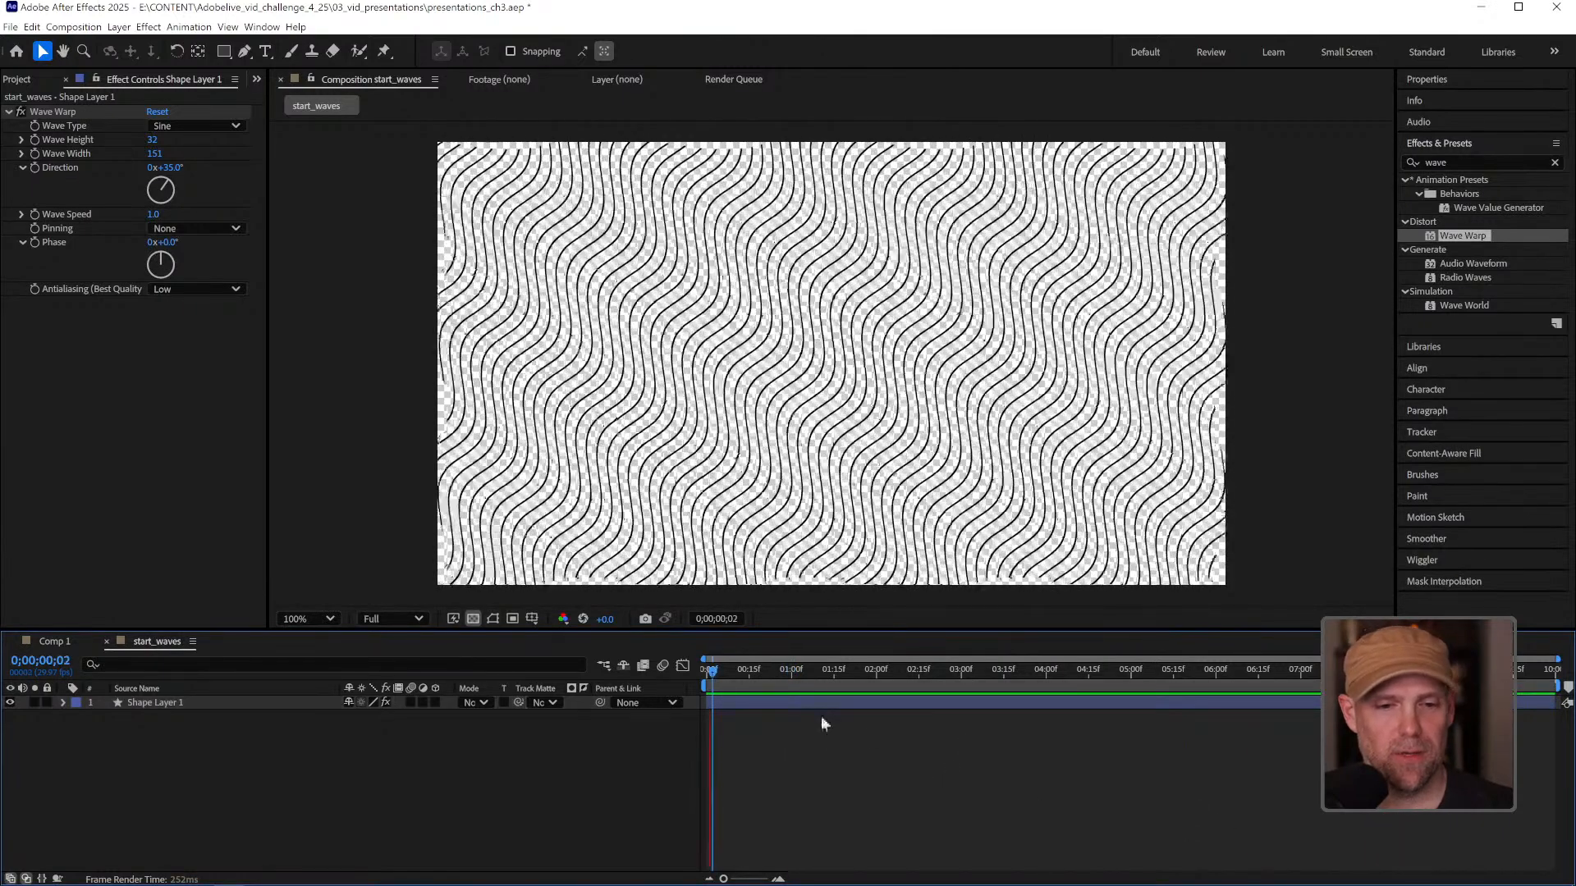
drag(714, 667, 865, 671)
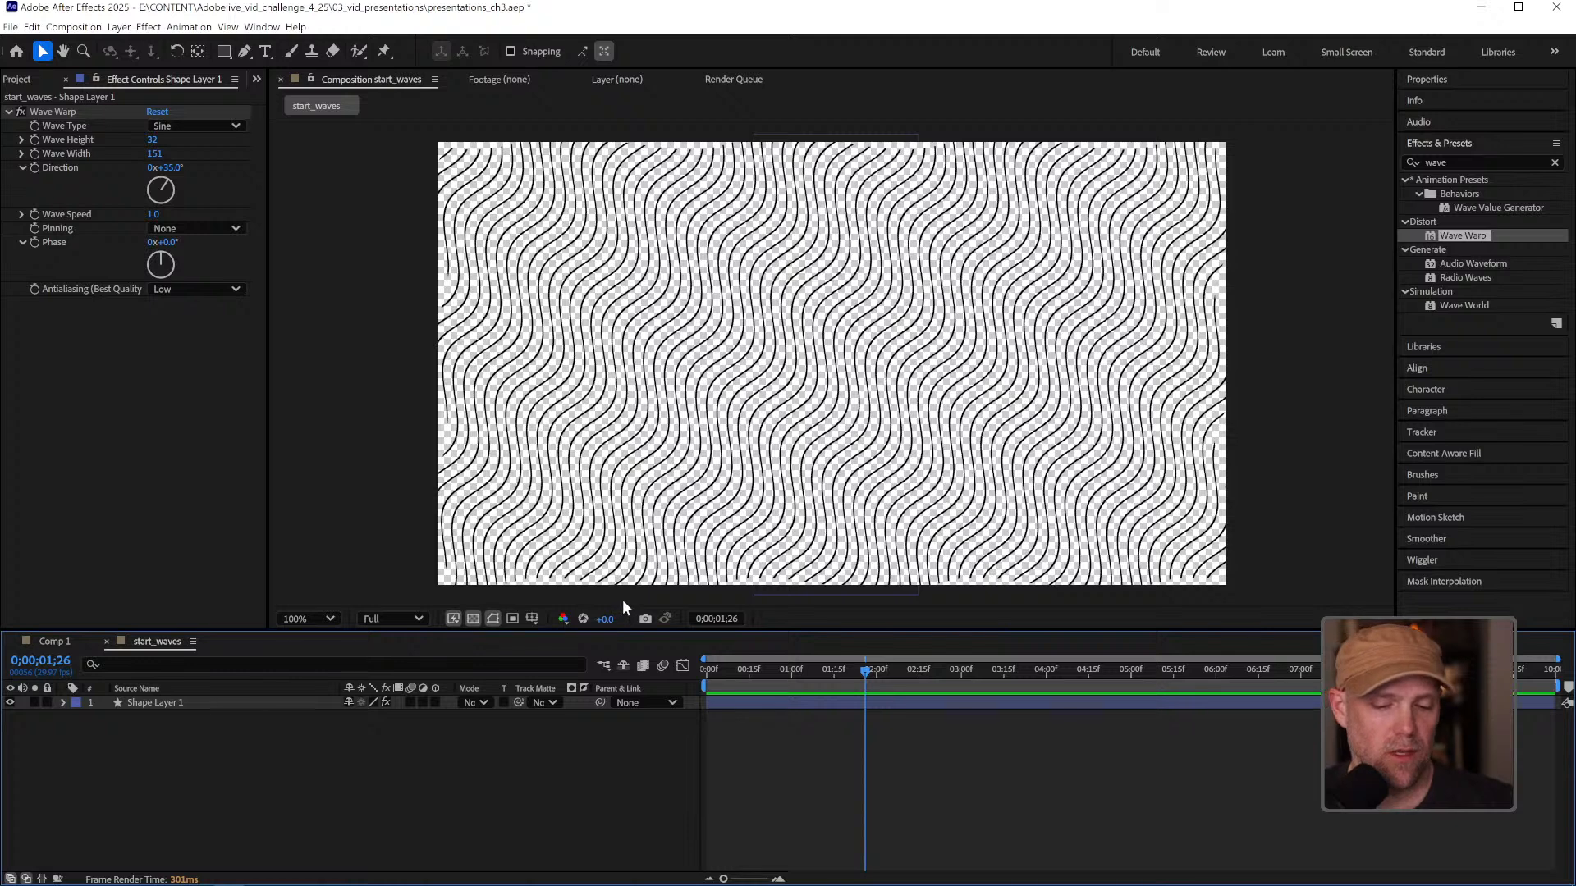
Start a new 1920 x 1080 px solid named purplebg and open its color for editing.
key(ctrl+y)
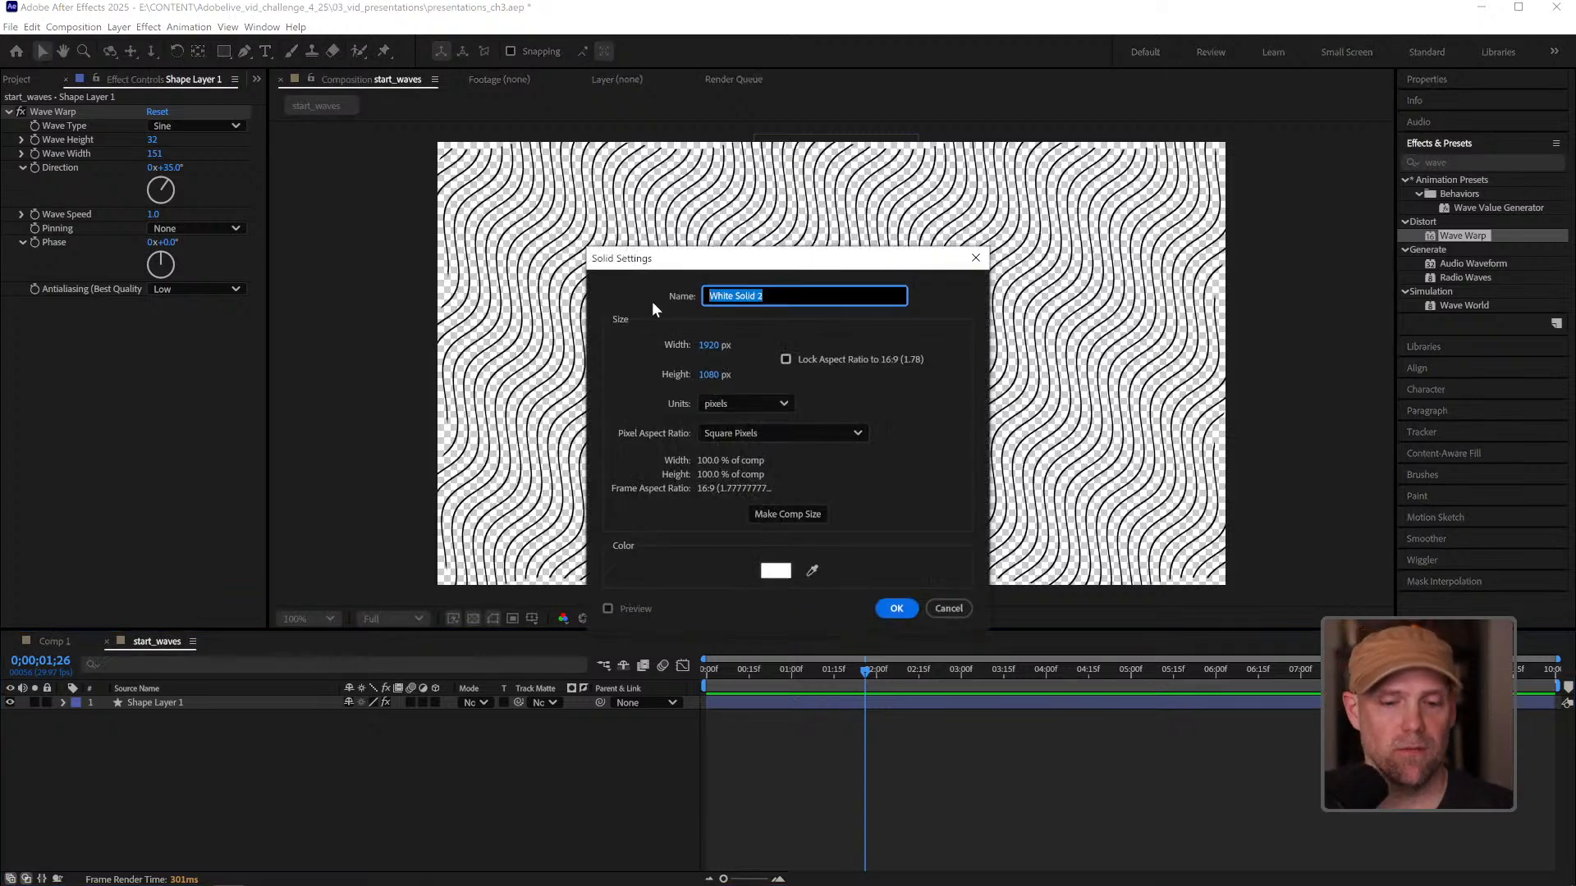
text(purp)
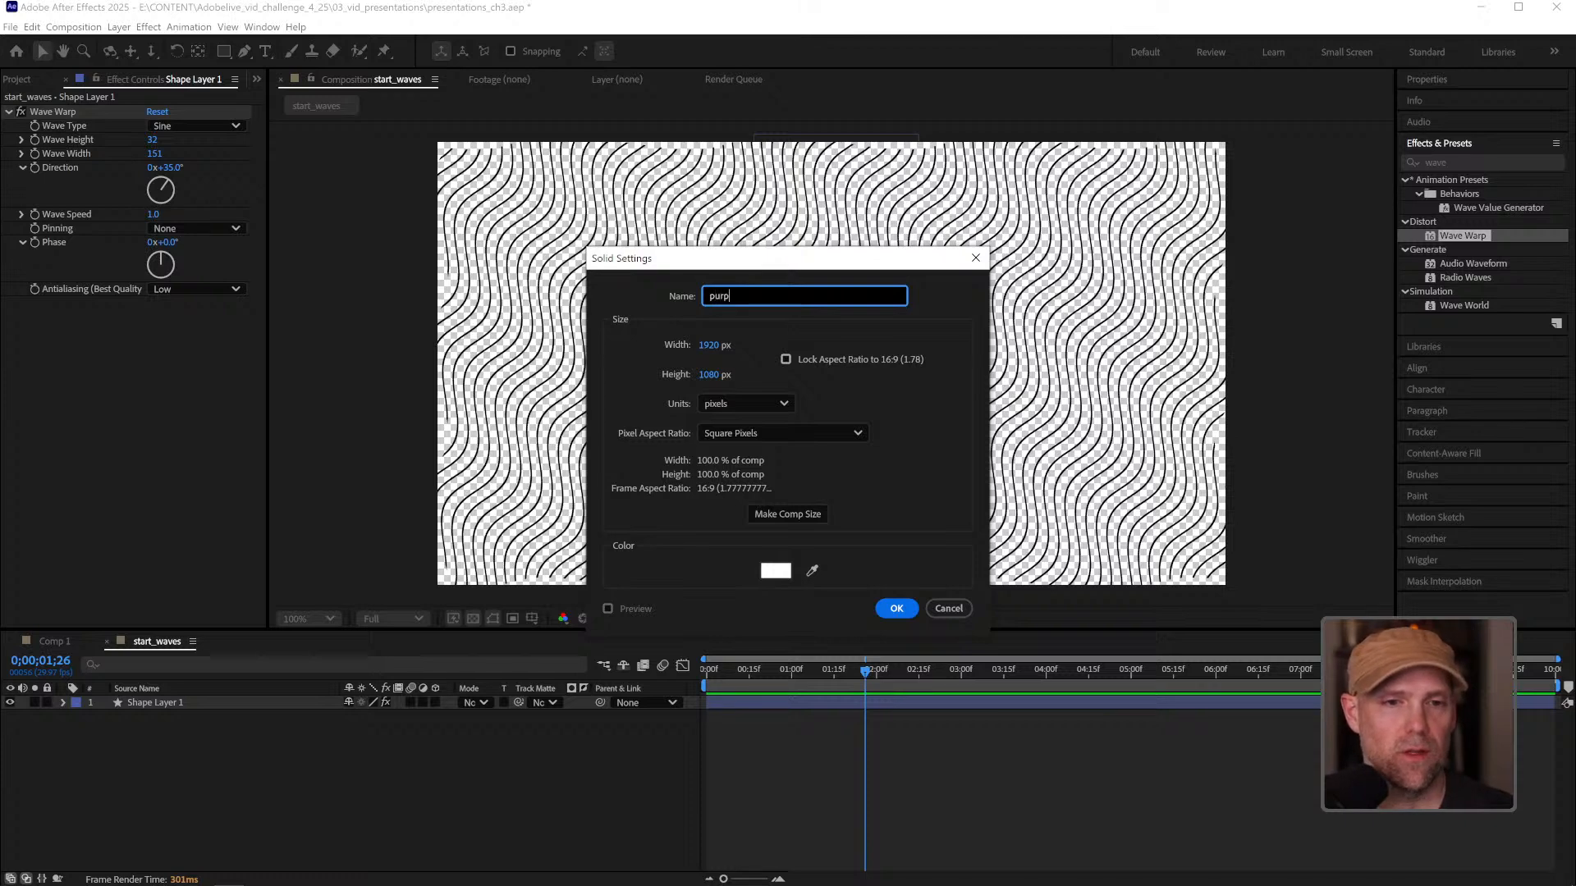
text(lebg)
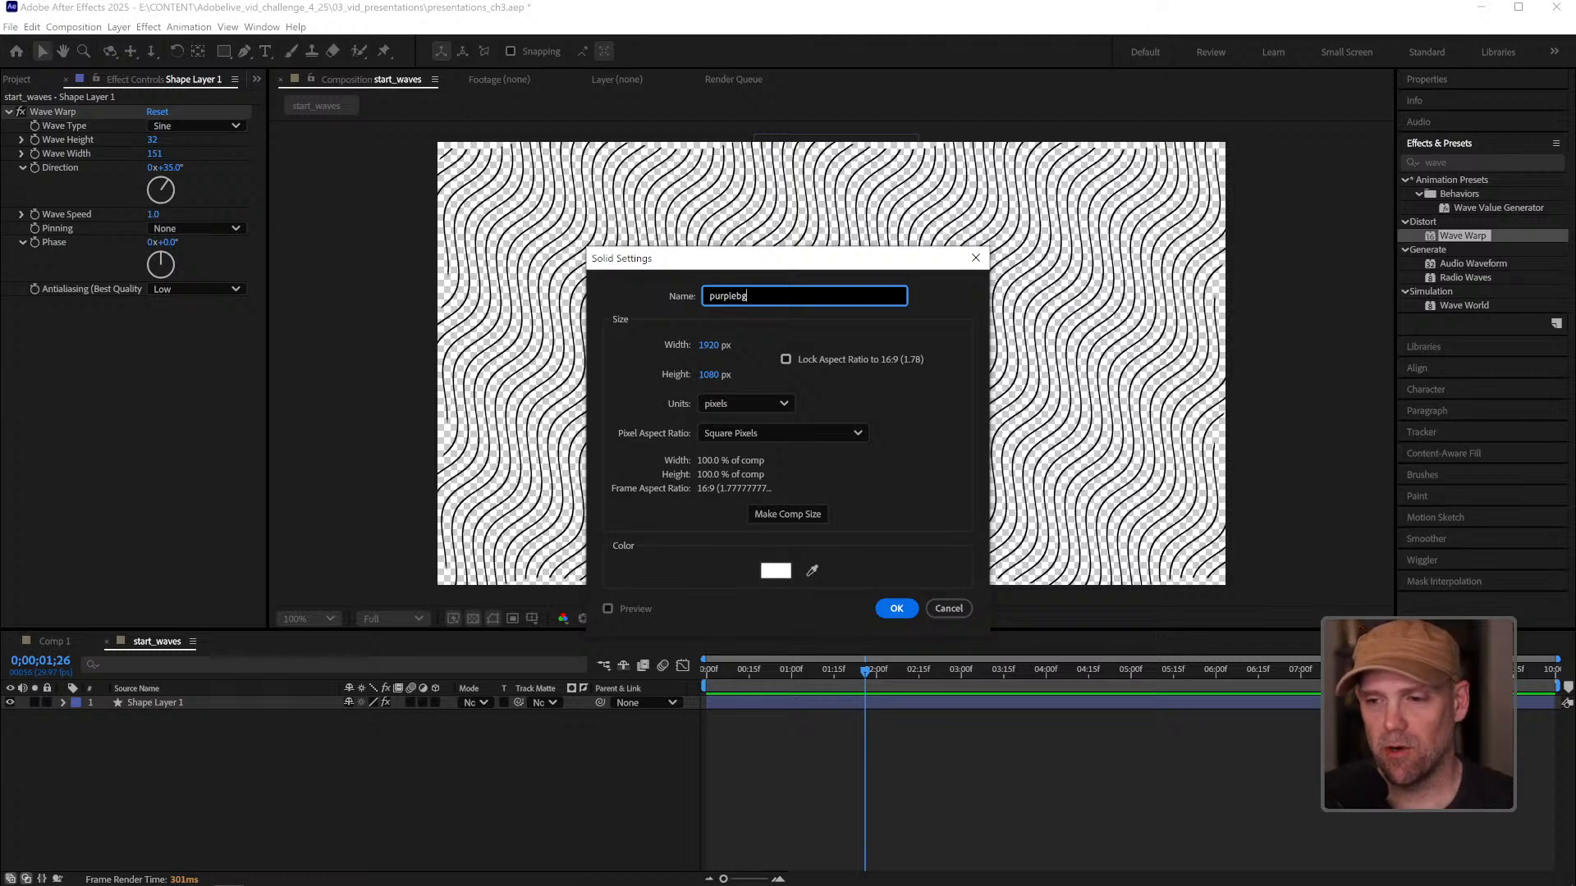
click(775, 570)
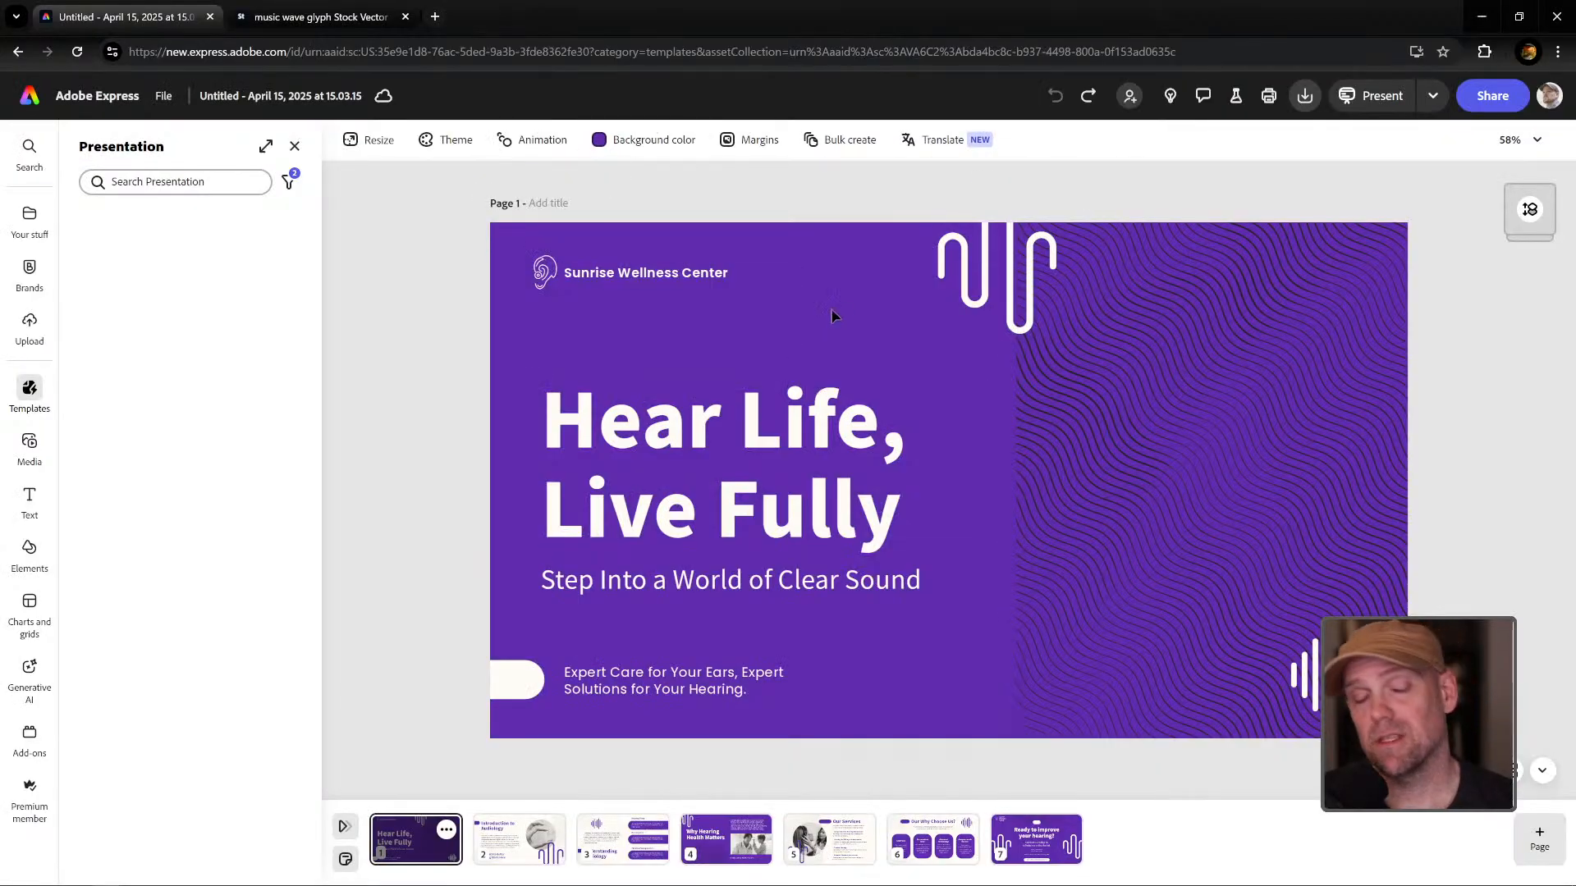
Switch to Adobe Express and copy the hex code of page 1's custom background color.
click(668, 143)
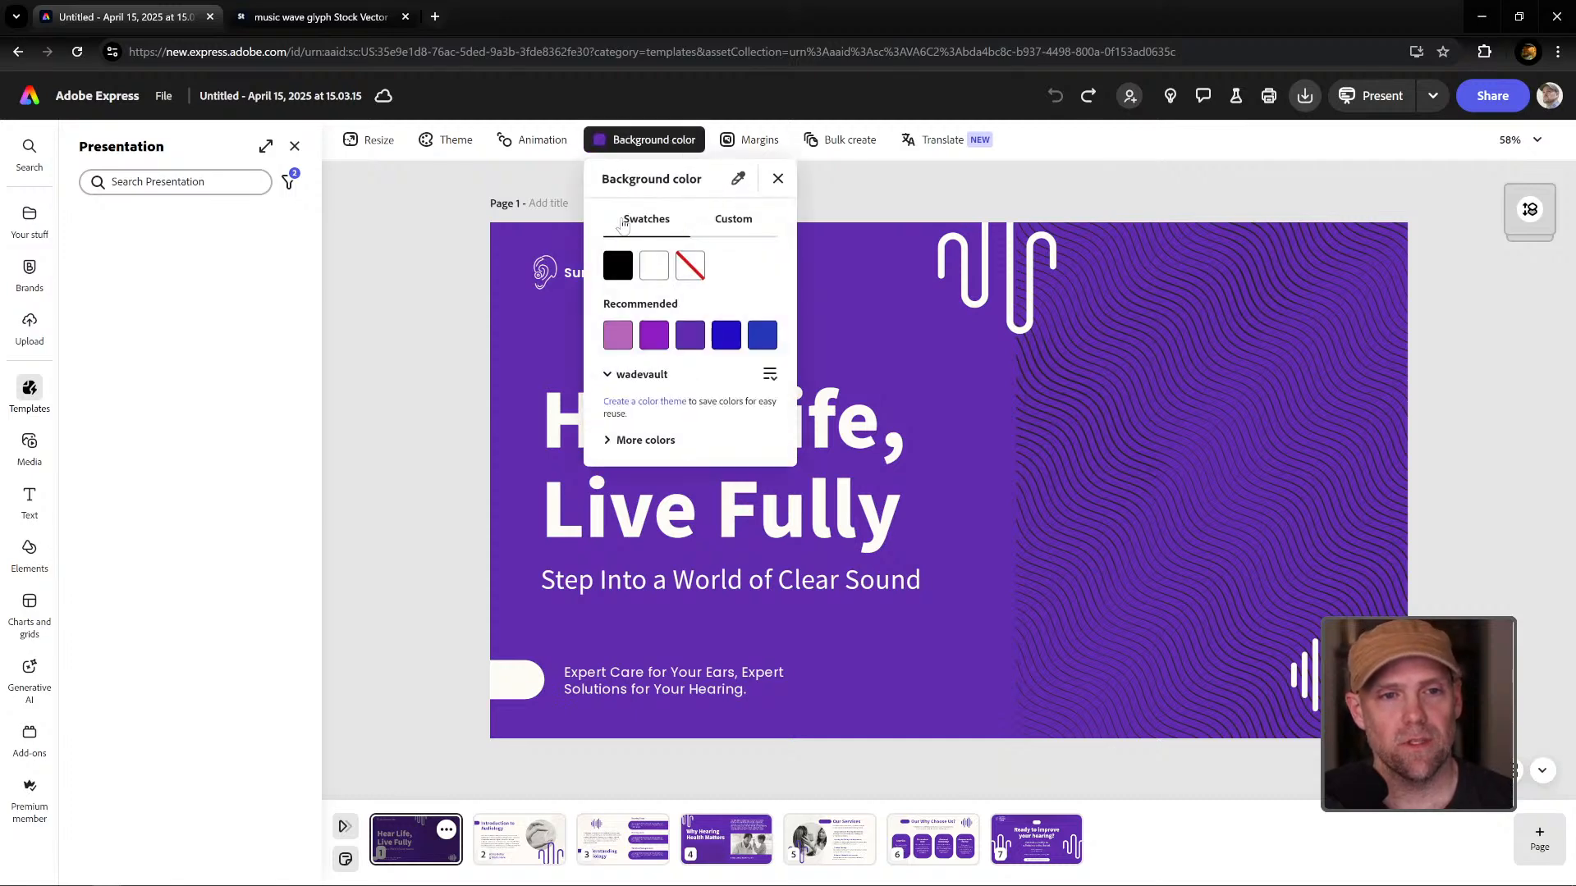
click(743, 222)
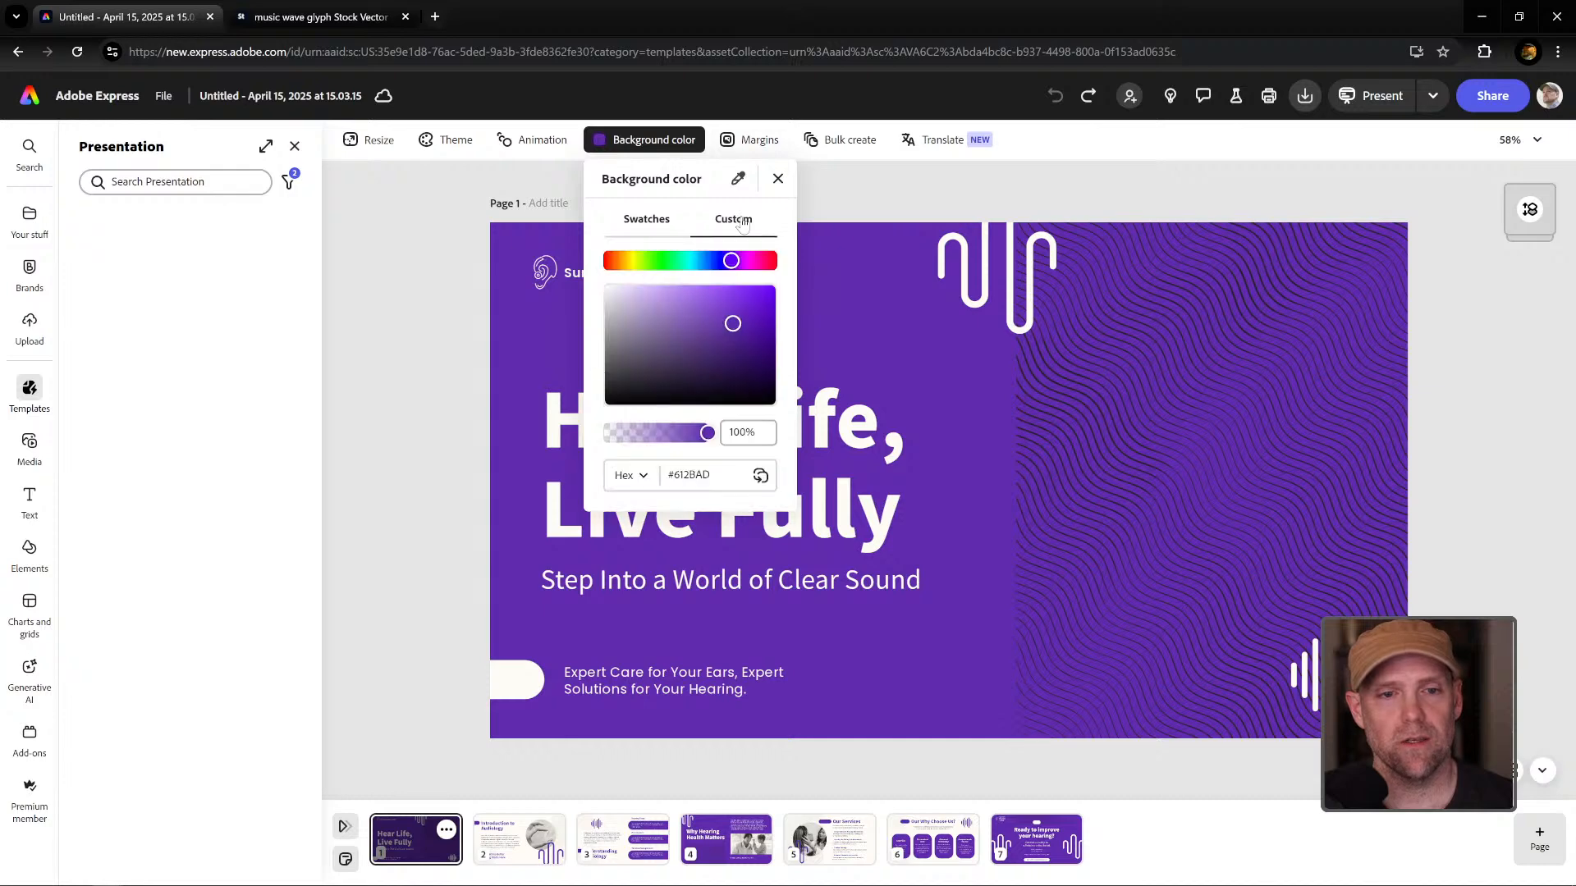
click(760, 476)
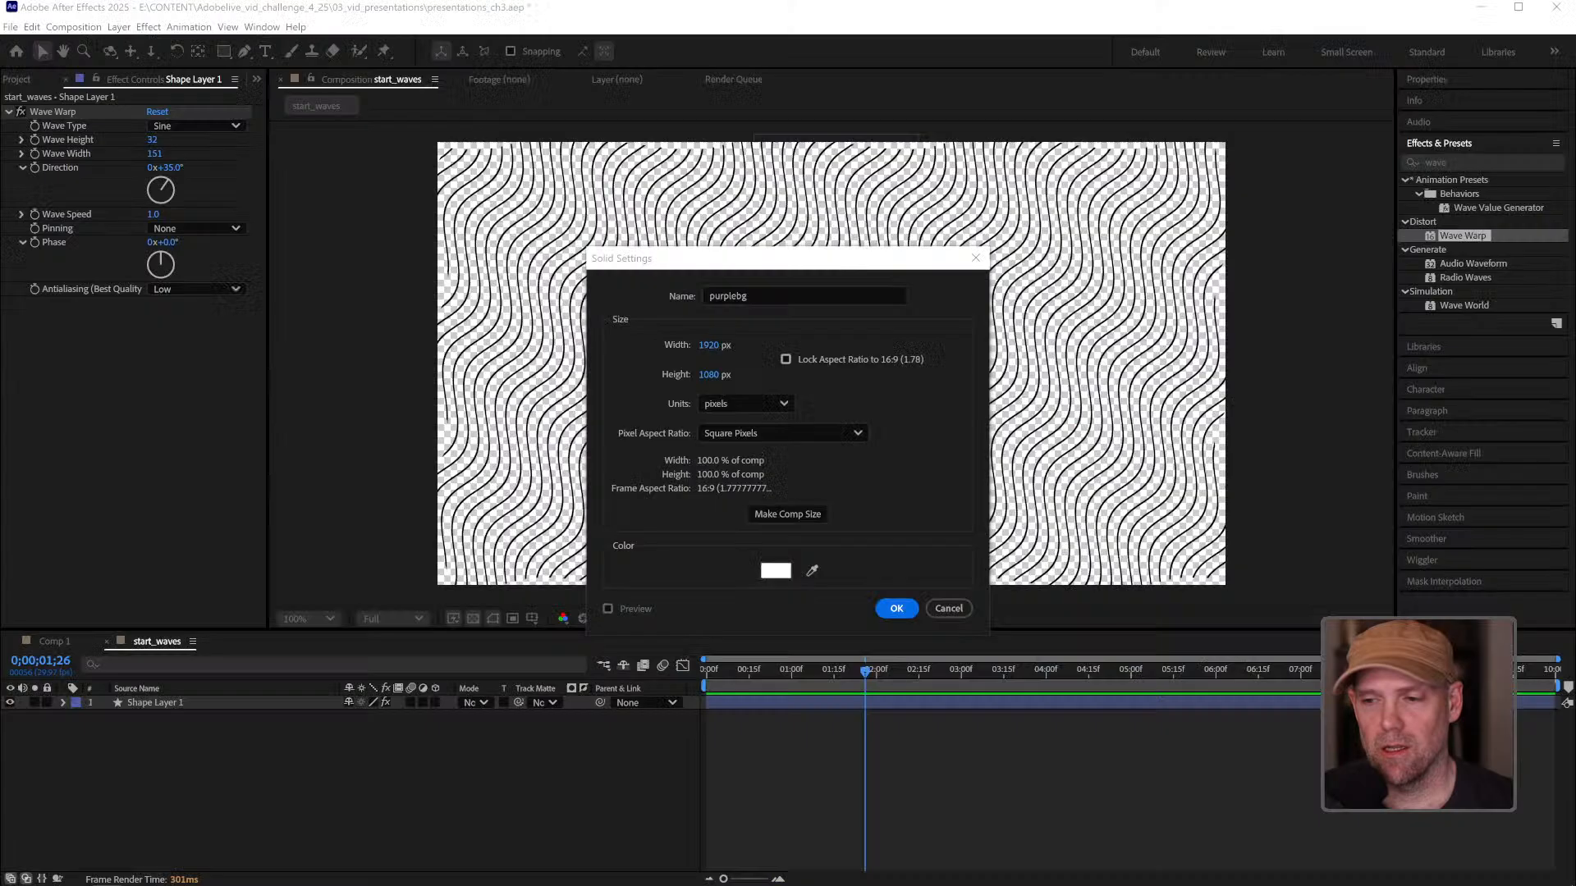
Color the purplebg solid 612BAD in After Effects, create it, and place it below Shape Layer 1.
click(771, 572)
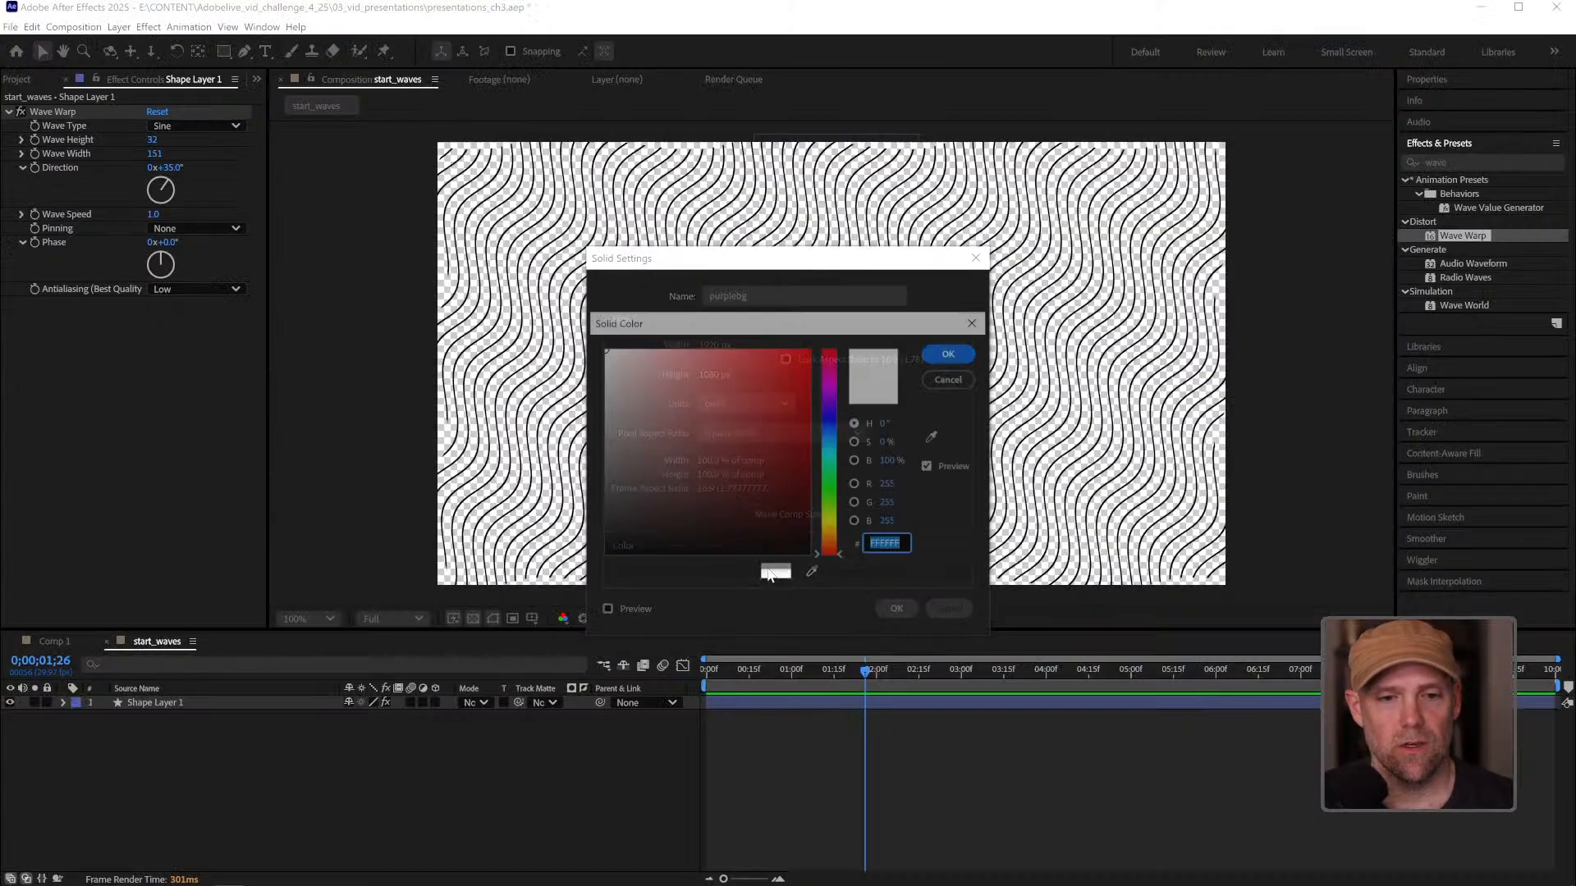
key(ctrl+v)
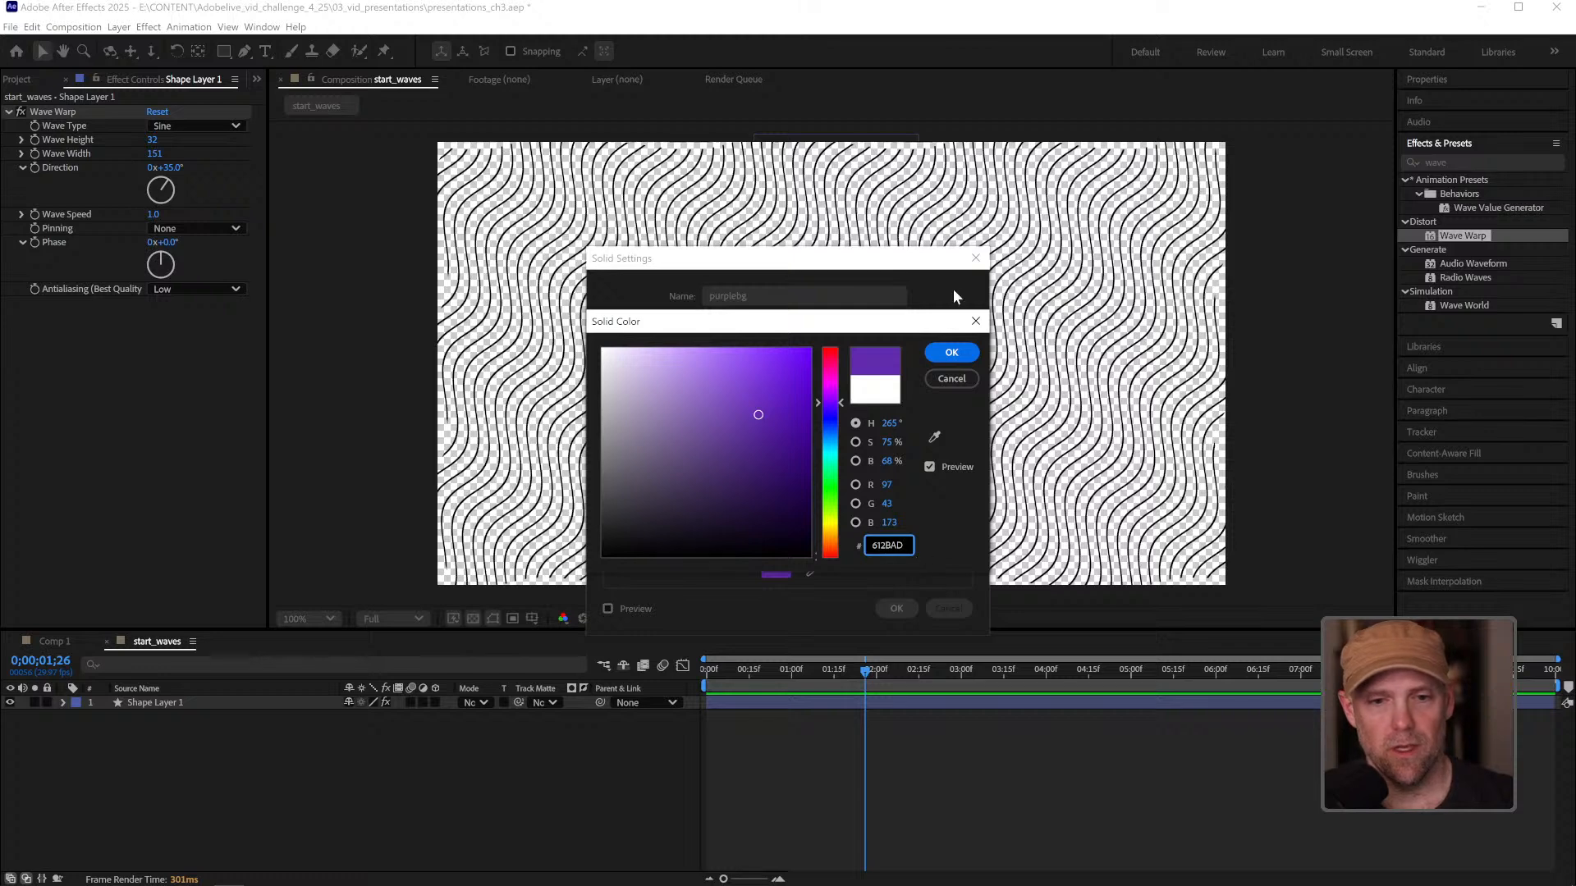
click(954, 353)
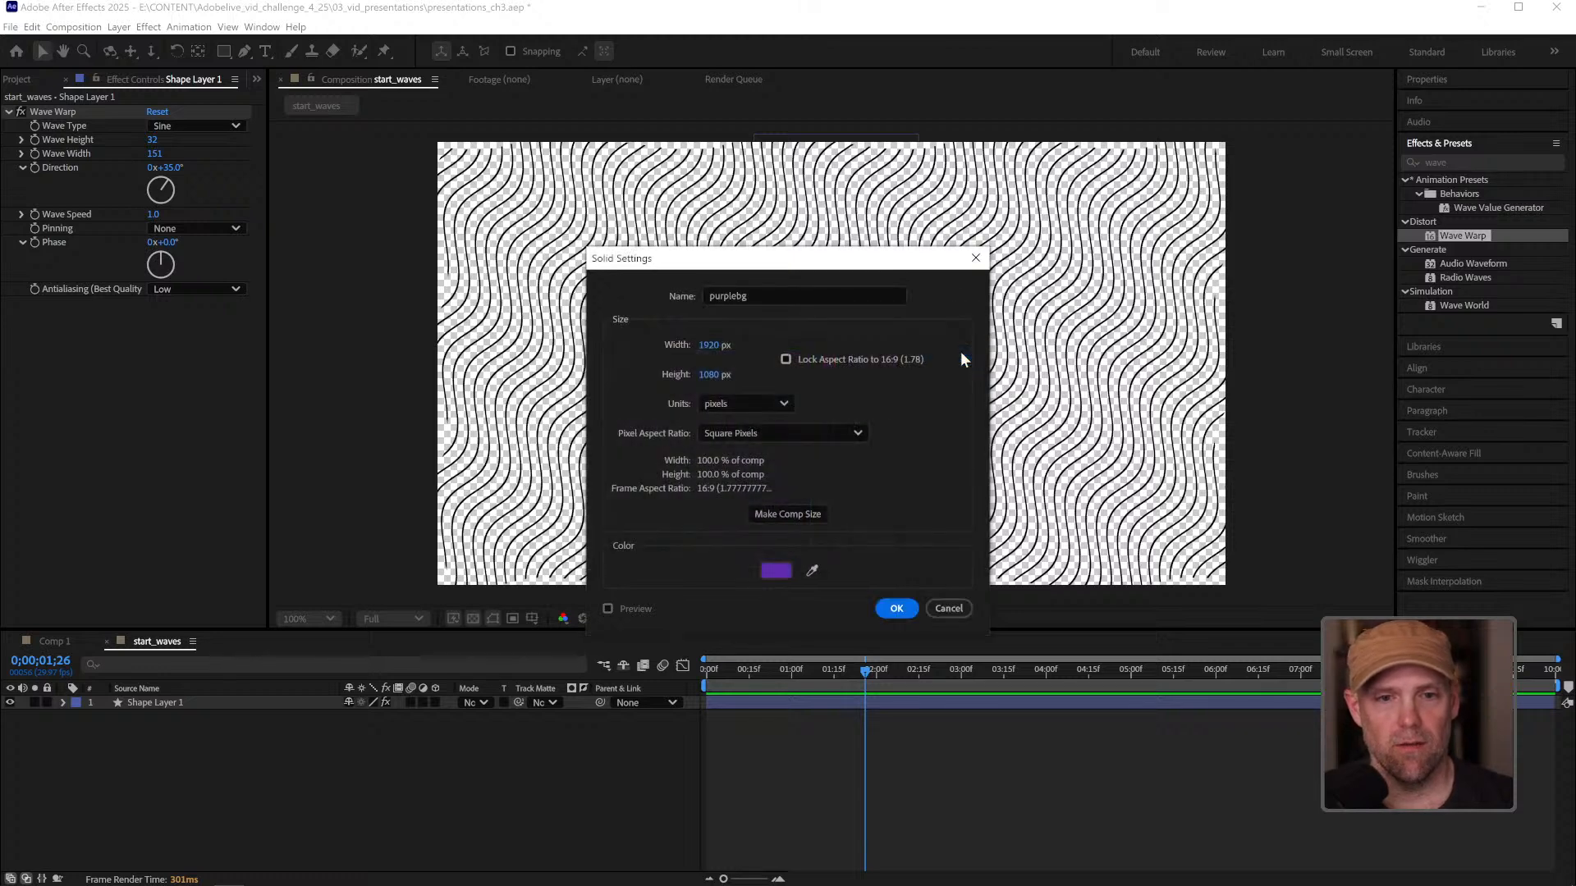
click(896, 608)
drag(184, 707, 197, 749)
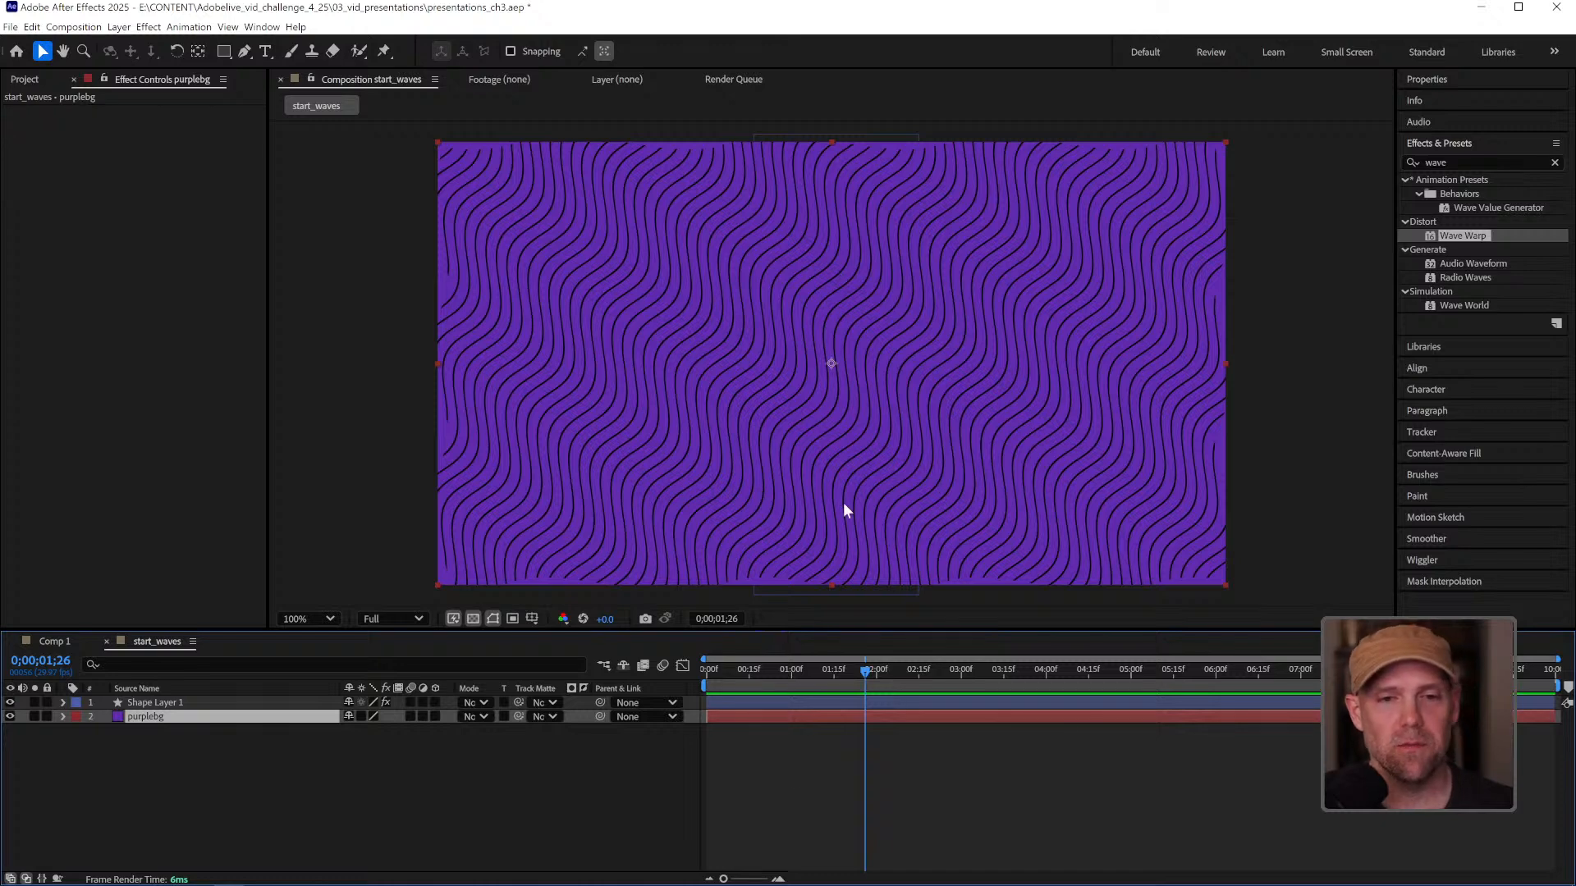
Preview the waves over the purple background and set Shape Layer 1's Wave Warp wave speed to 0.3.
key(space)
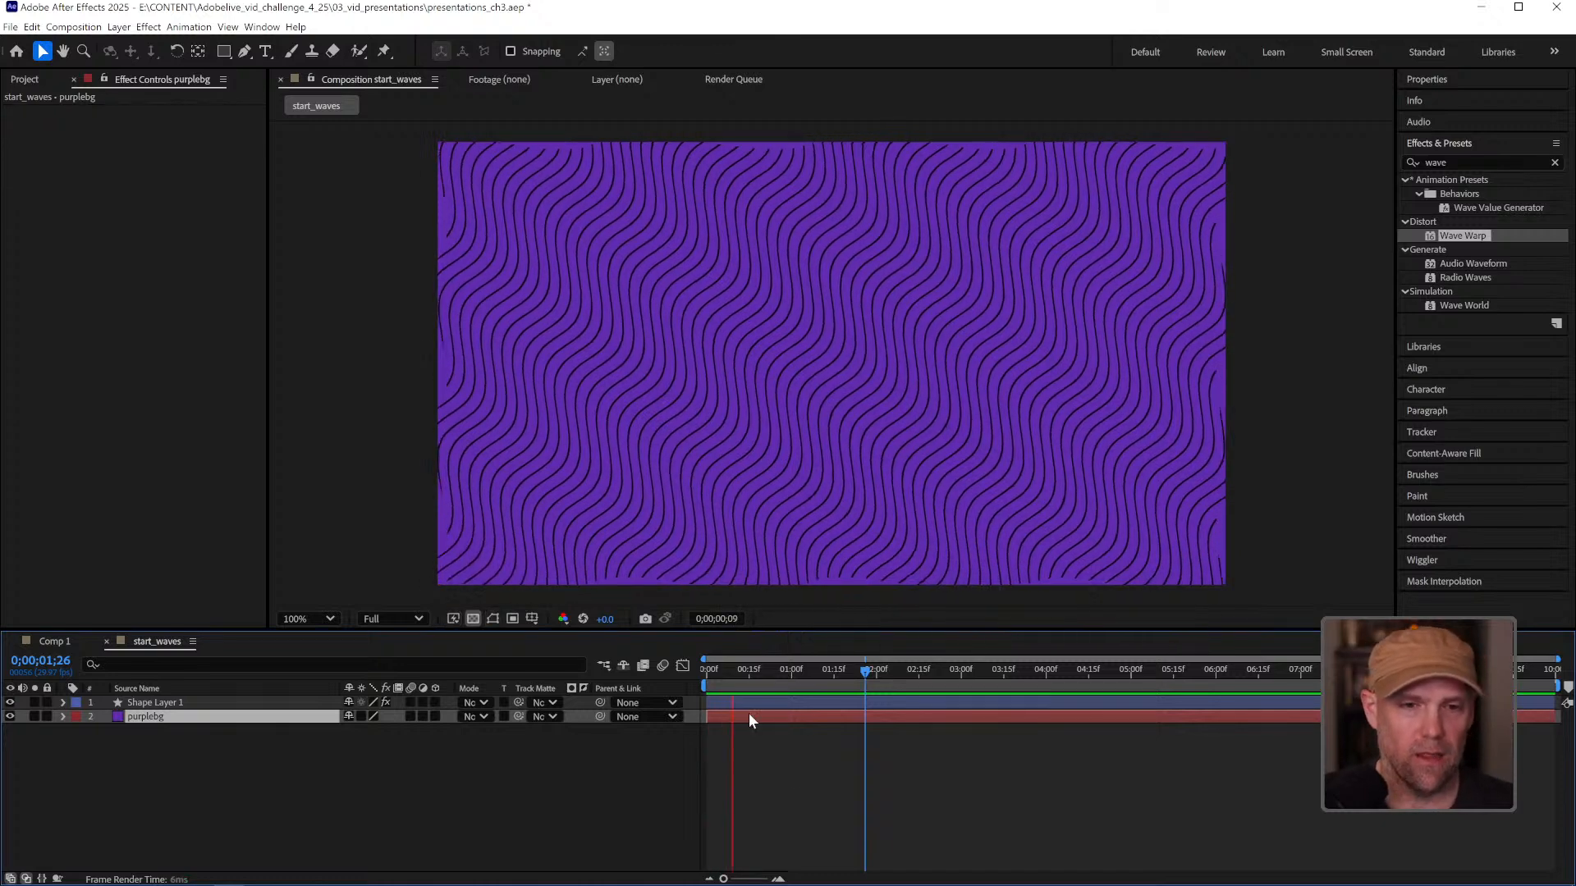
key(space)
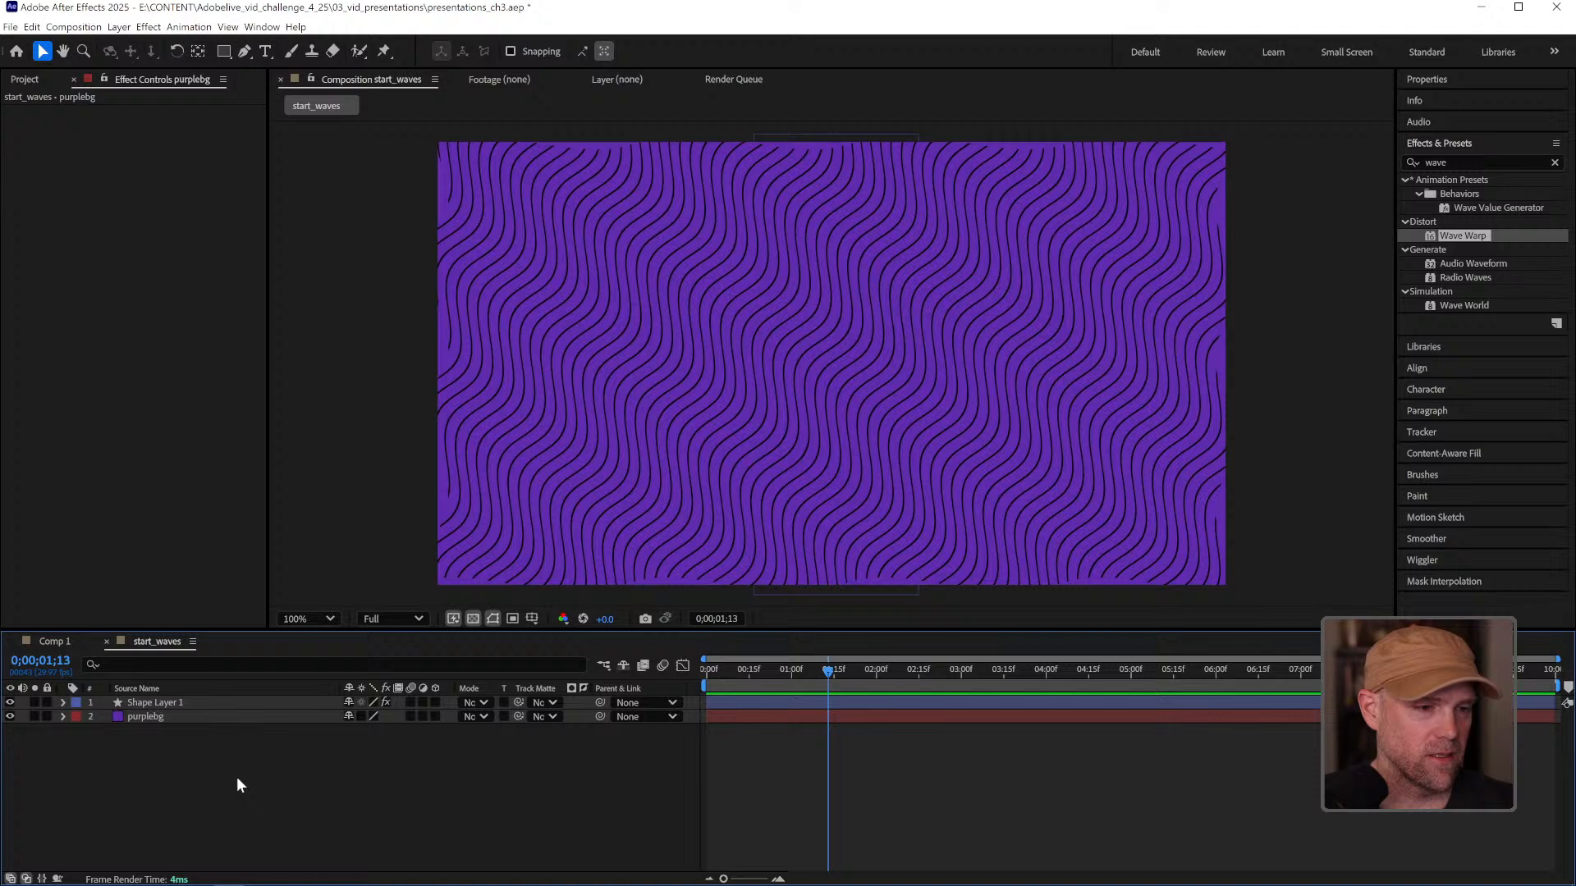
click(200, 702)
click(155, 215)
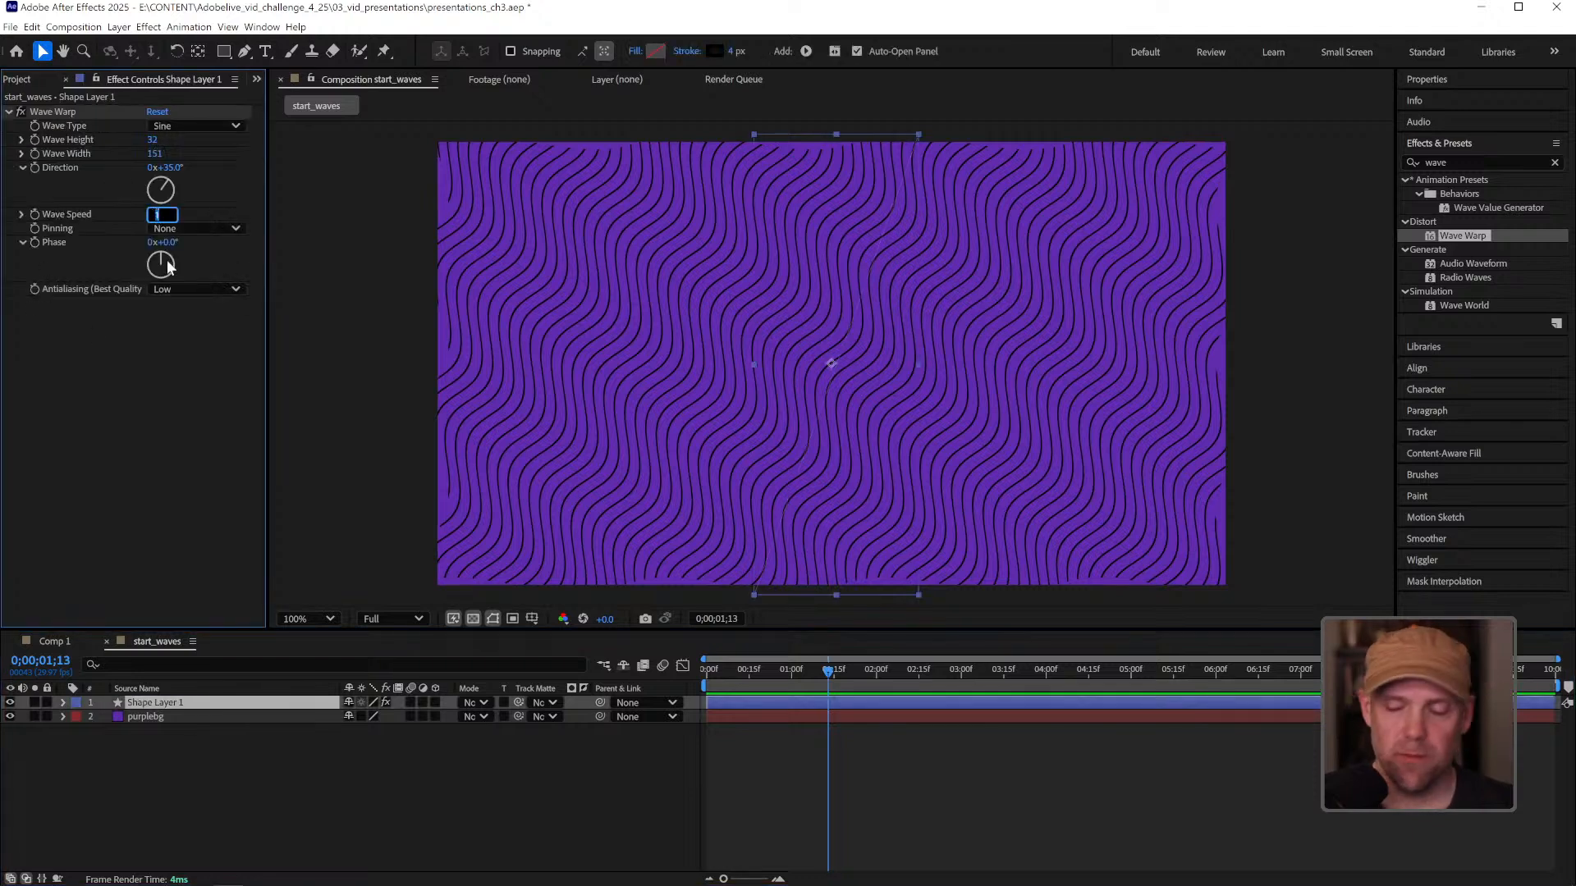
text(0.3)
key(Return)
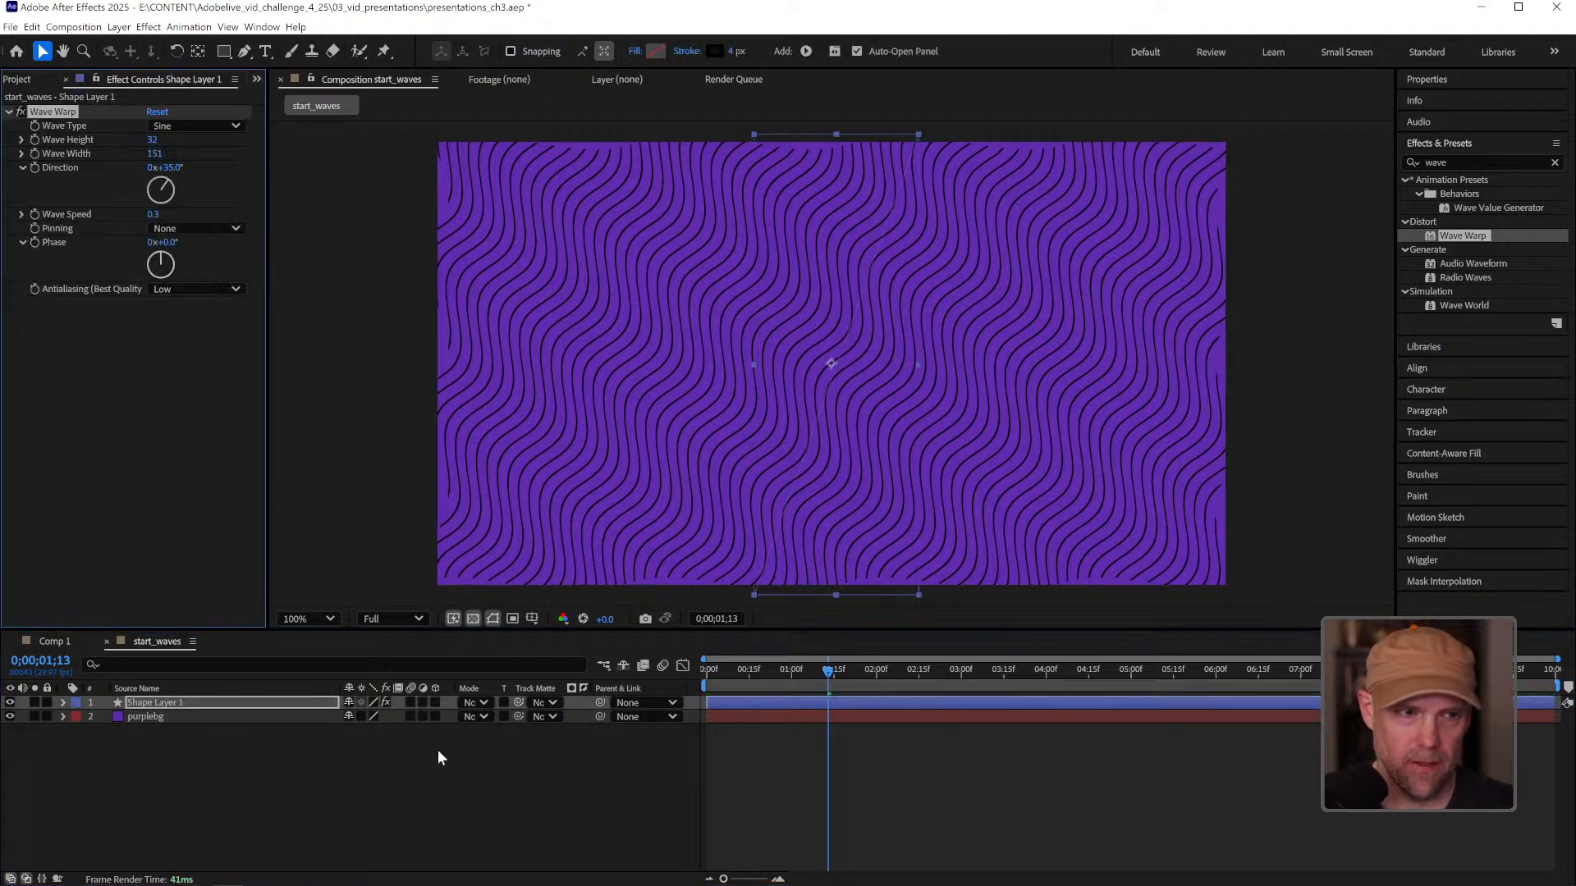
Preview the slowed wave animation from the start of the composition.
click(303, 762)
key(space)
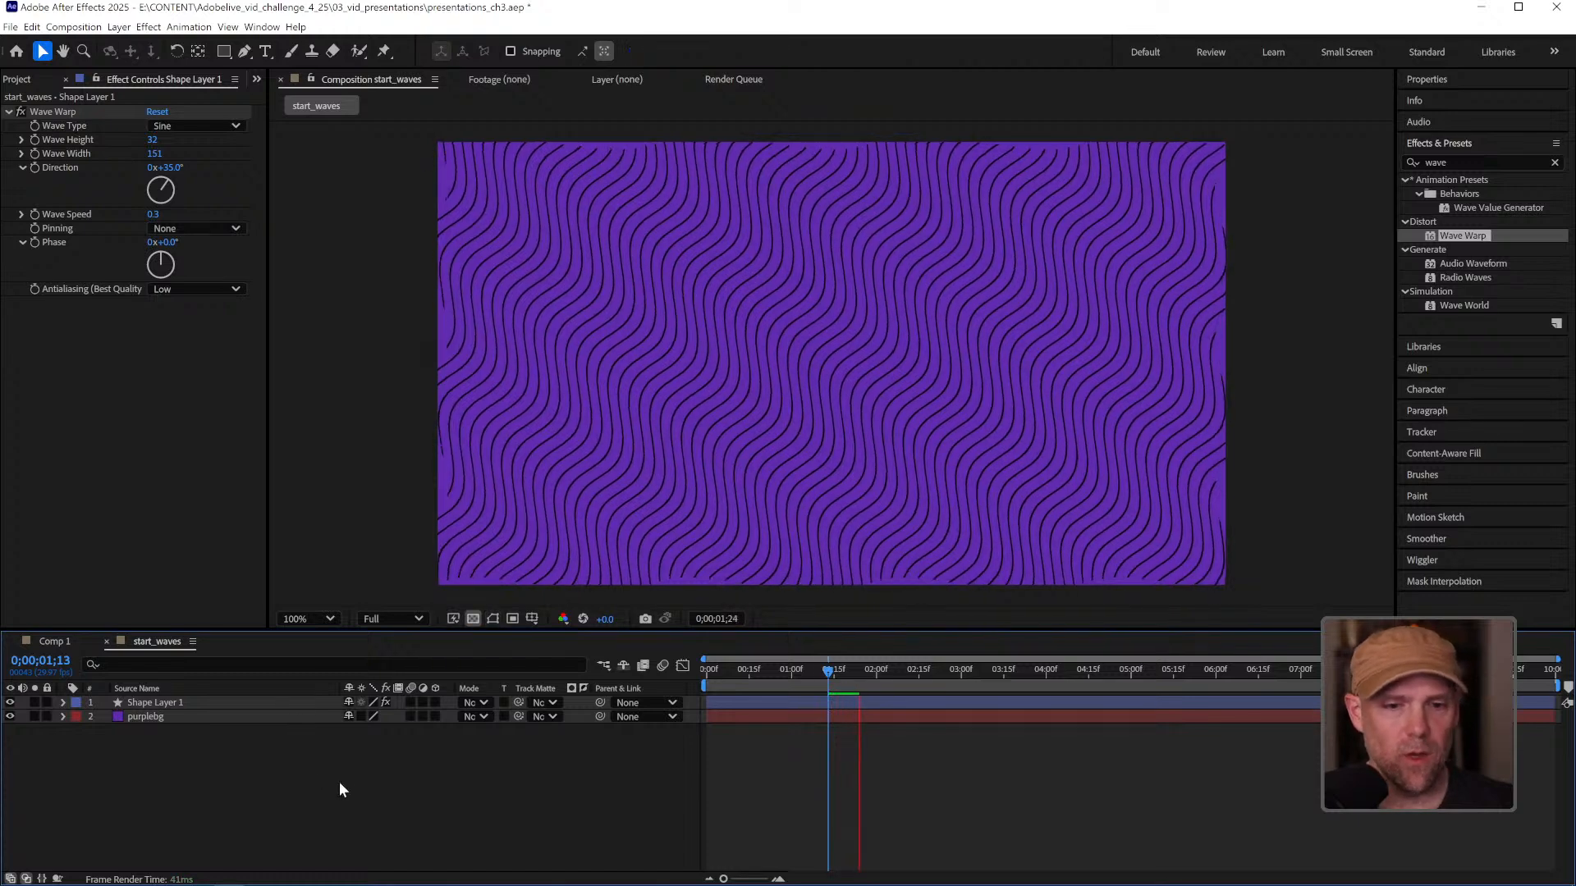
key(space)
drag(736, 679, 652, 681)
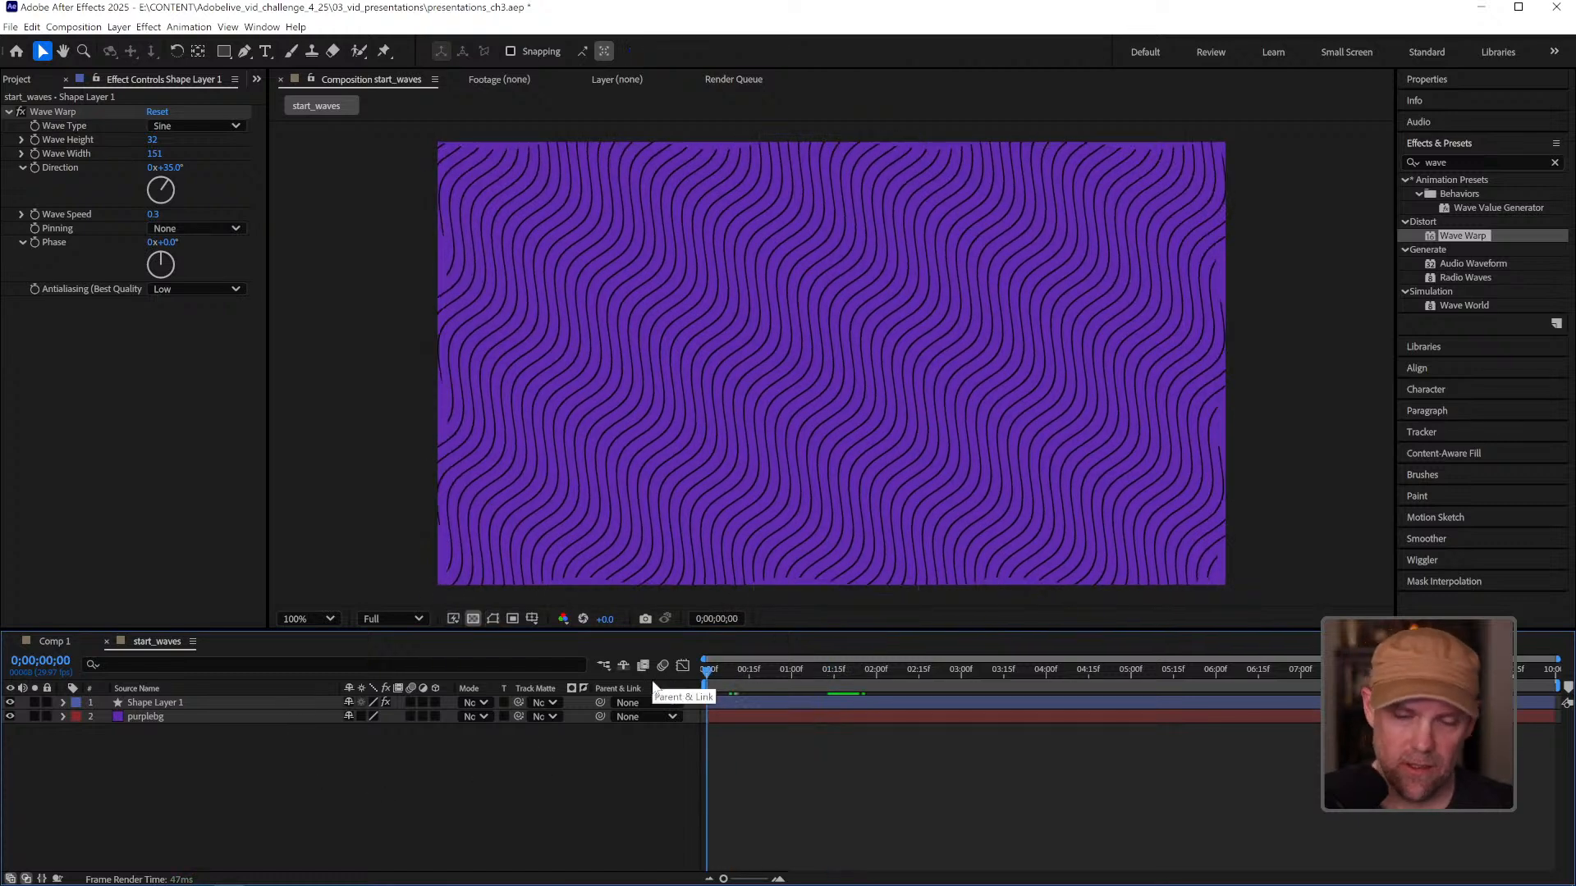
key(space)
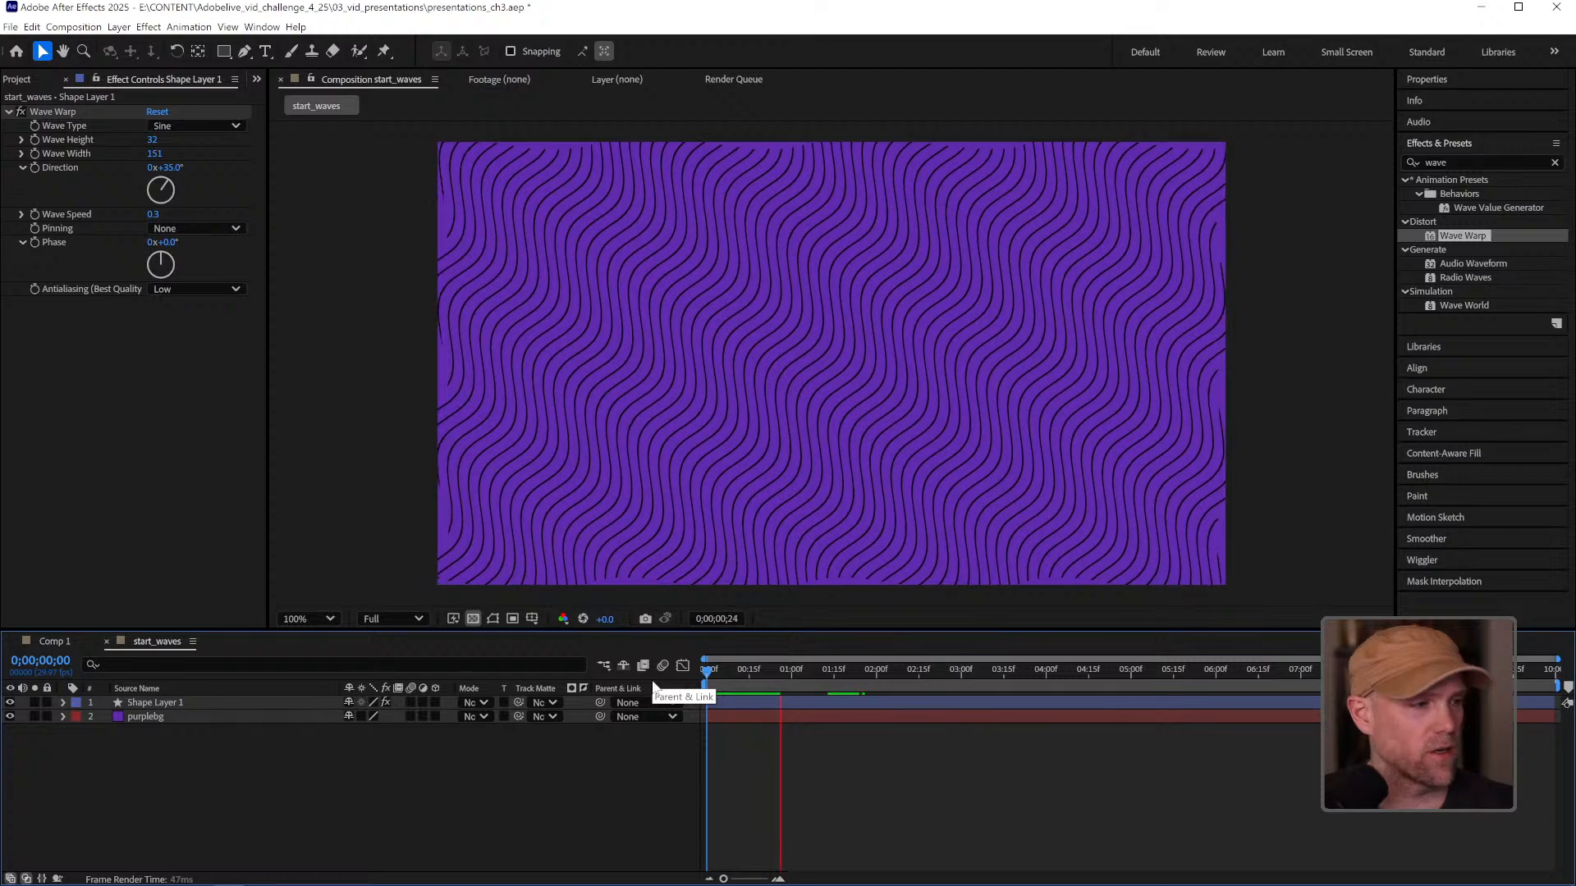
Stop the preview, move to frame 0;00;00;12, and change Shape Layer 1's stroke color to white.
key(space)
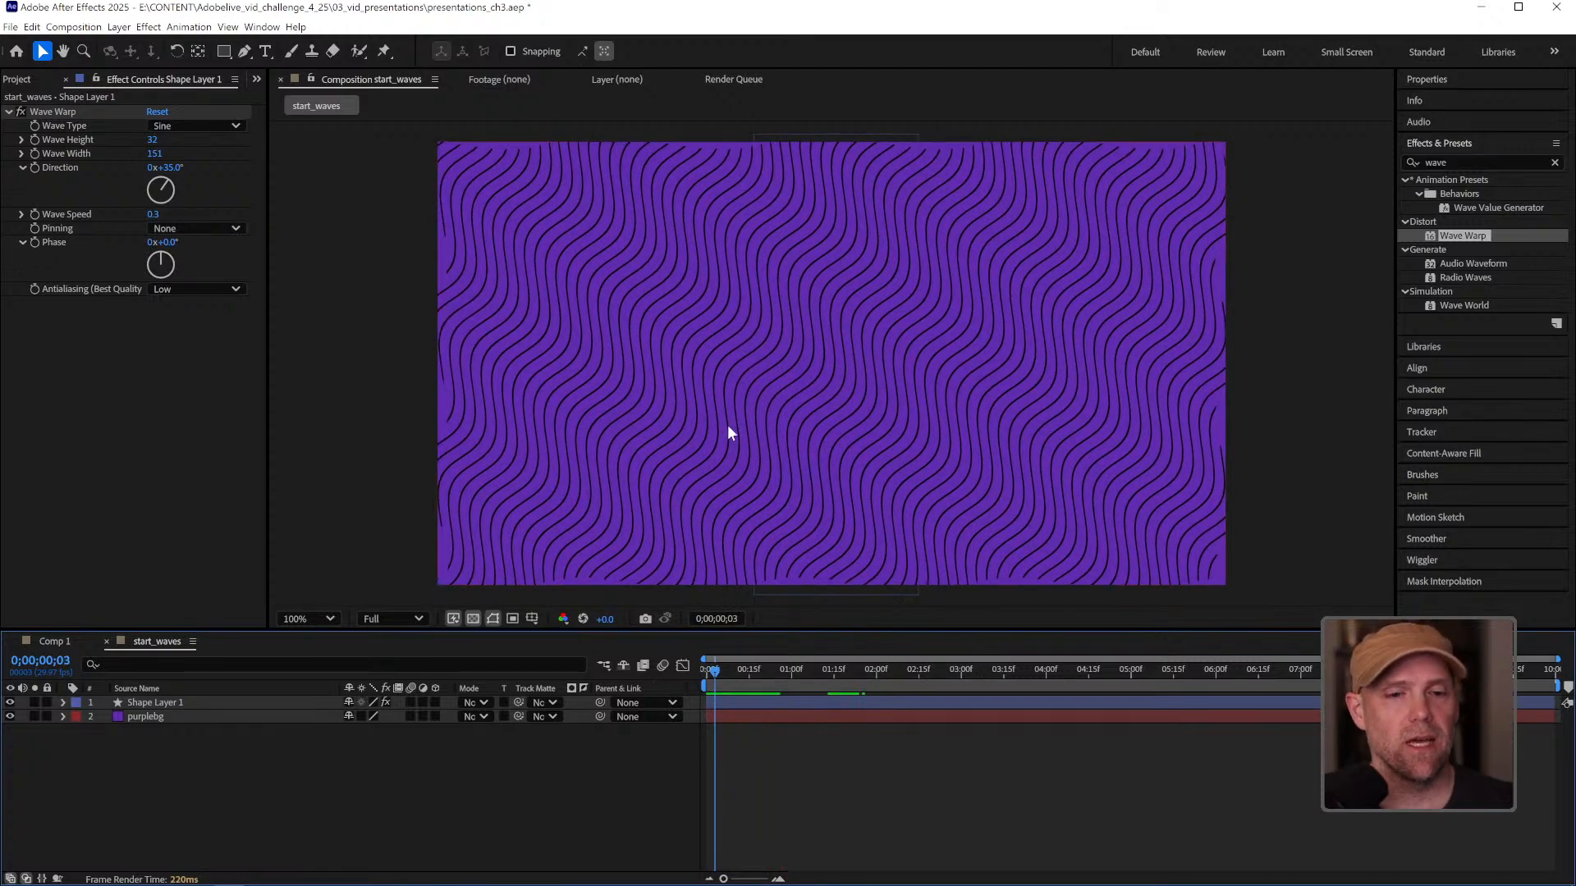
drag(716, 671, 740, 670)
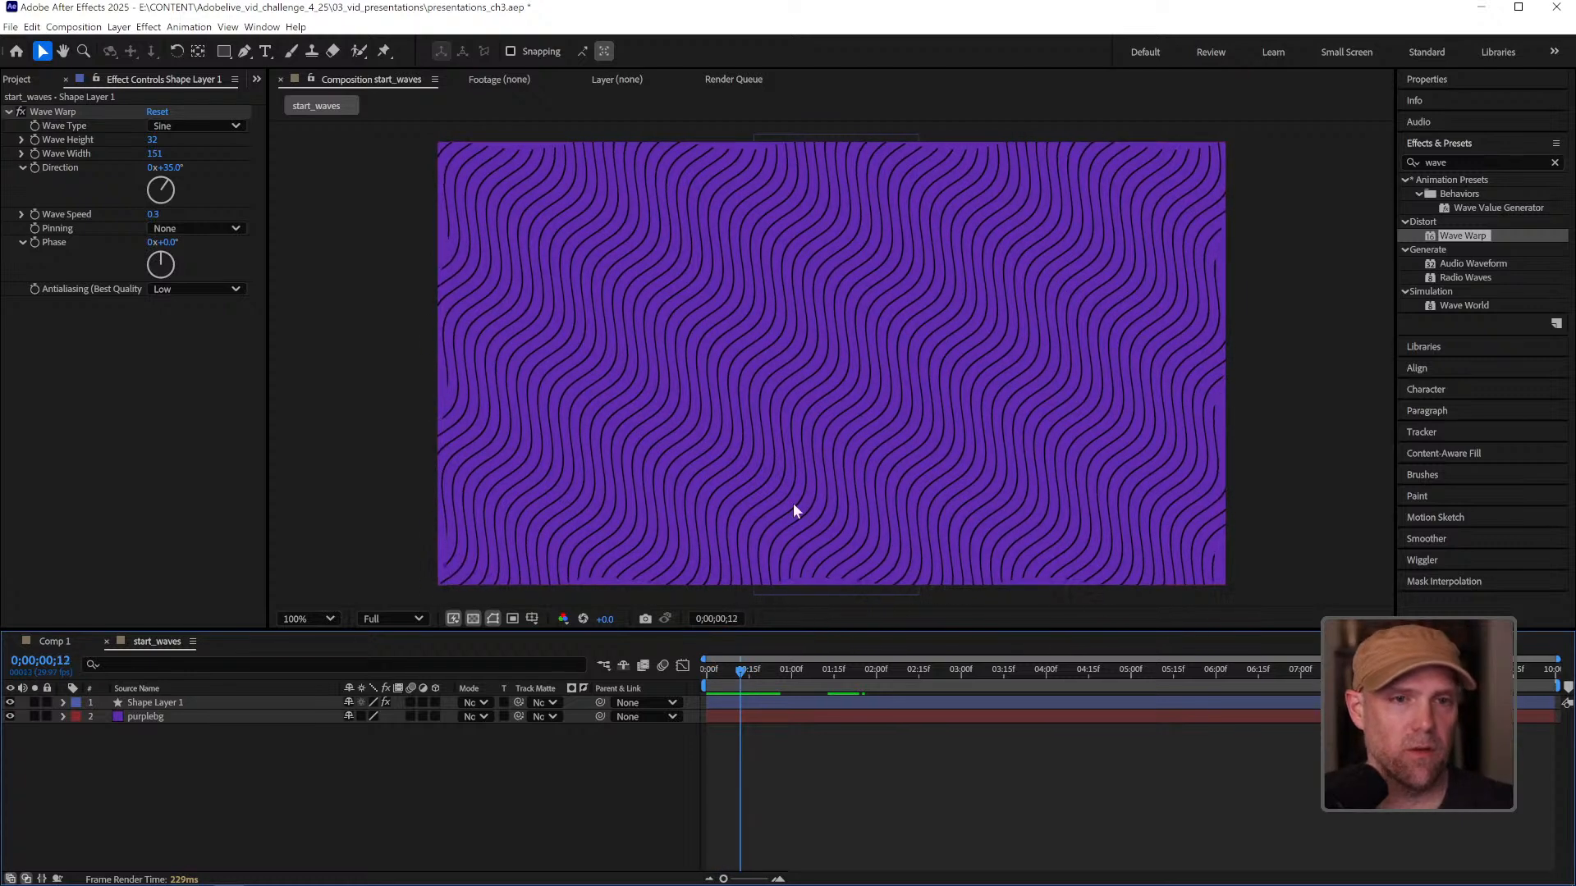
click(146, 704)
click(716, 52)
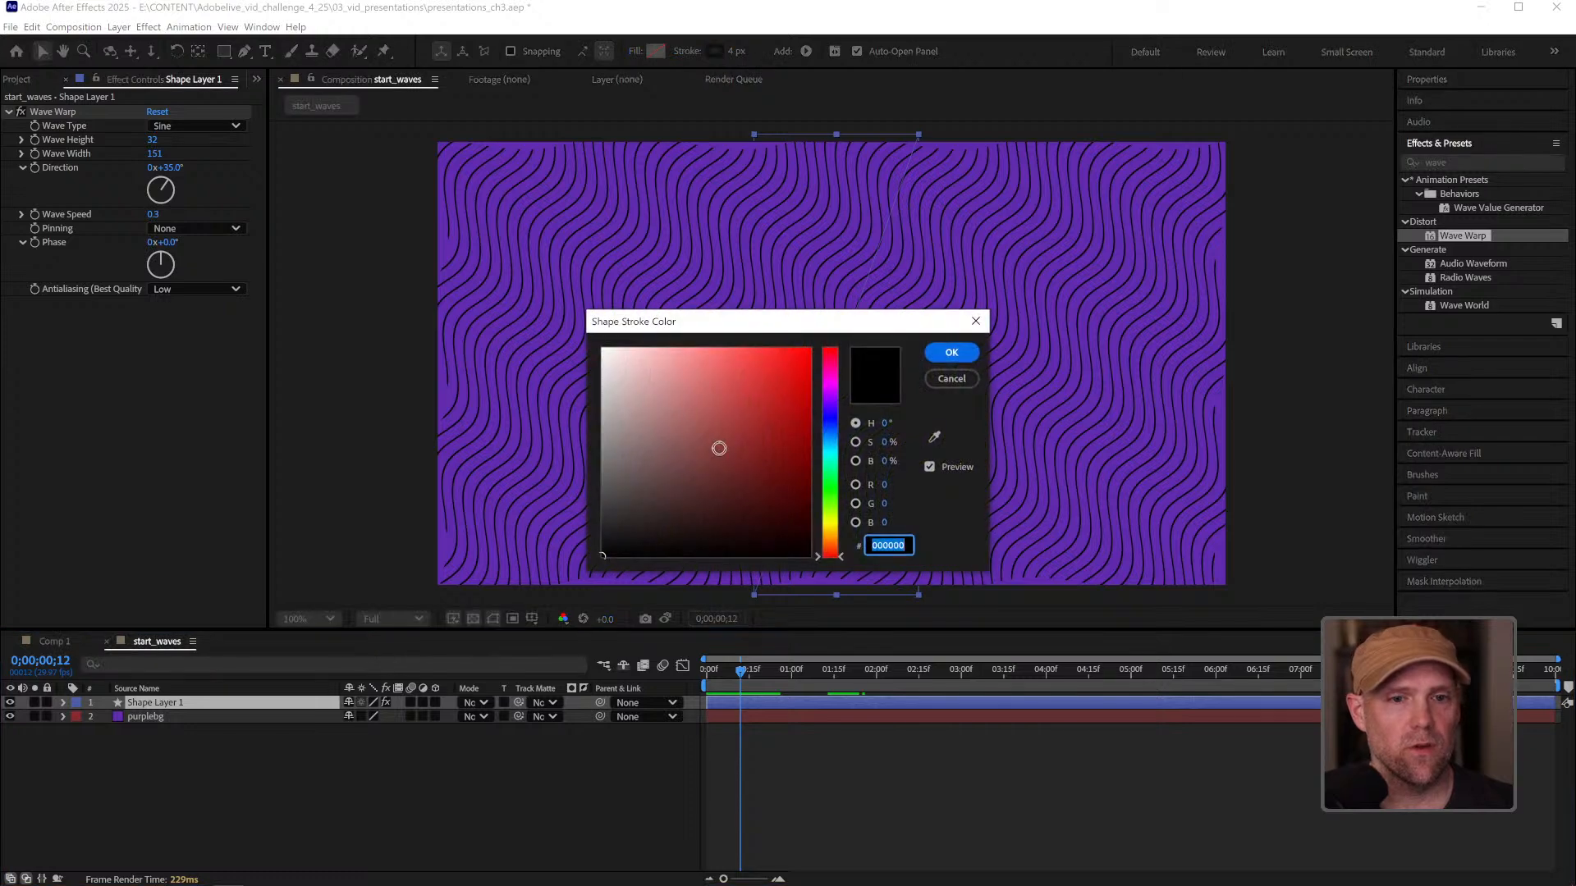
click(604, 349)
click(951, 352)
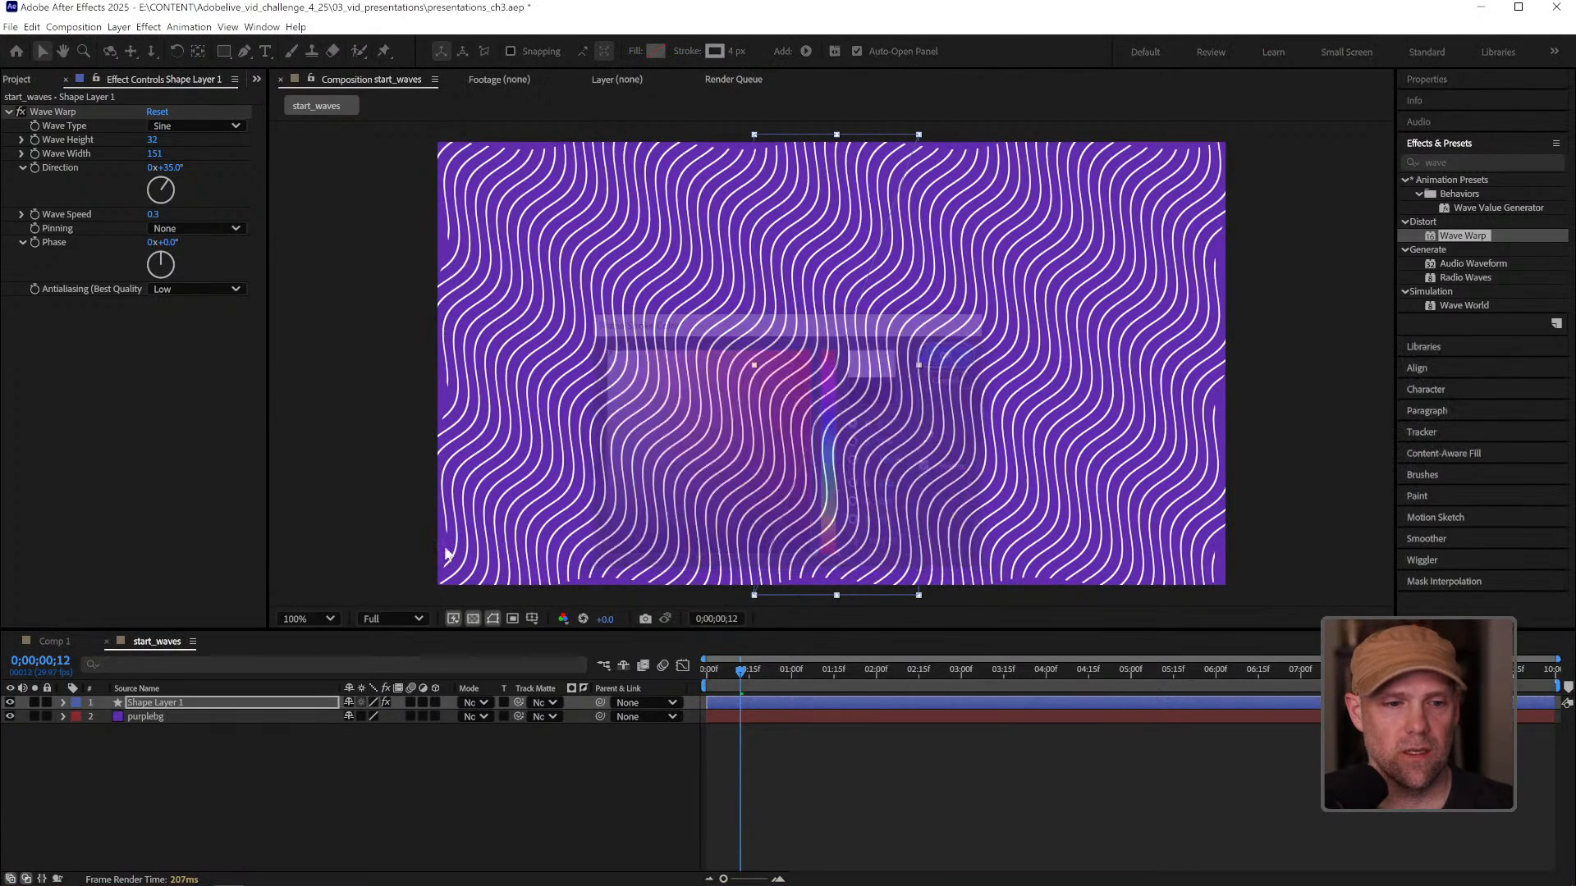
Lower Shape Layer 1's opacity to 38%.
key(t)
drag(355, 718, 308, 722)
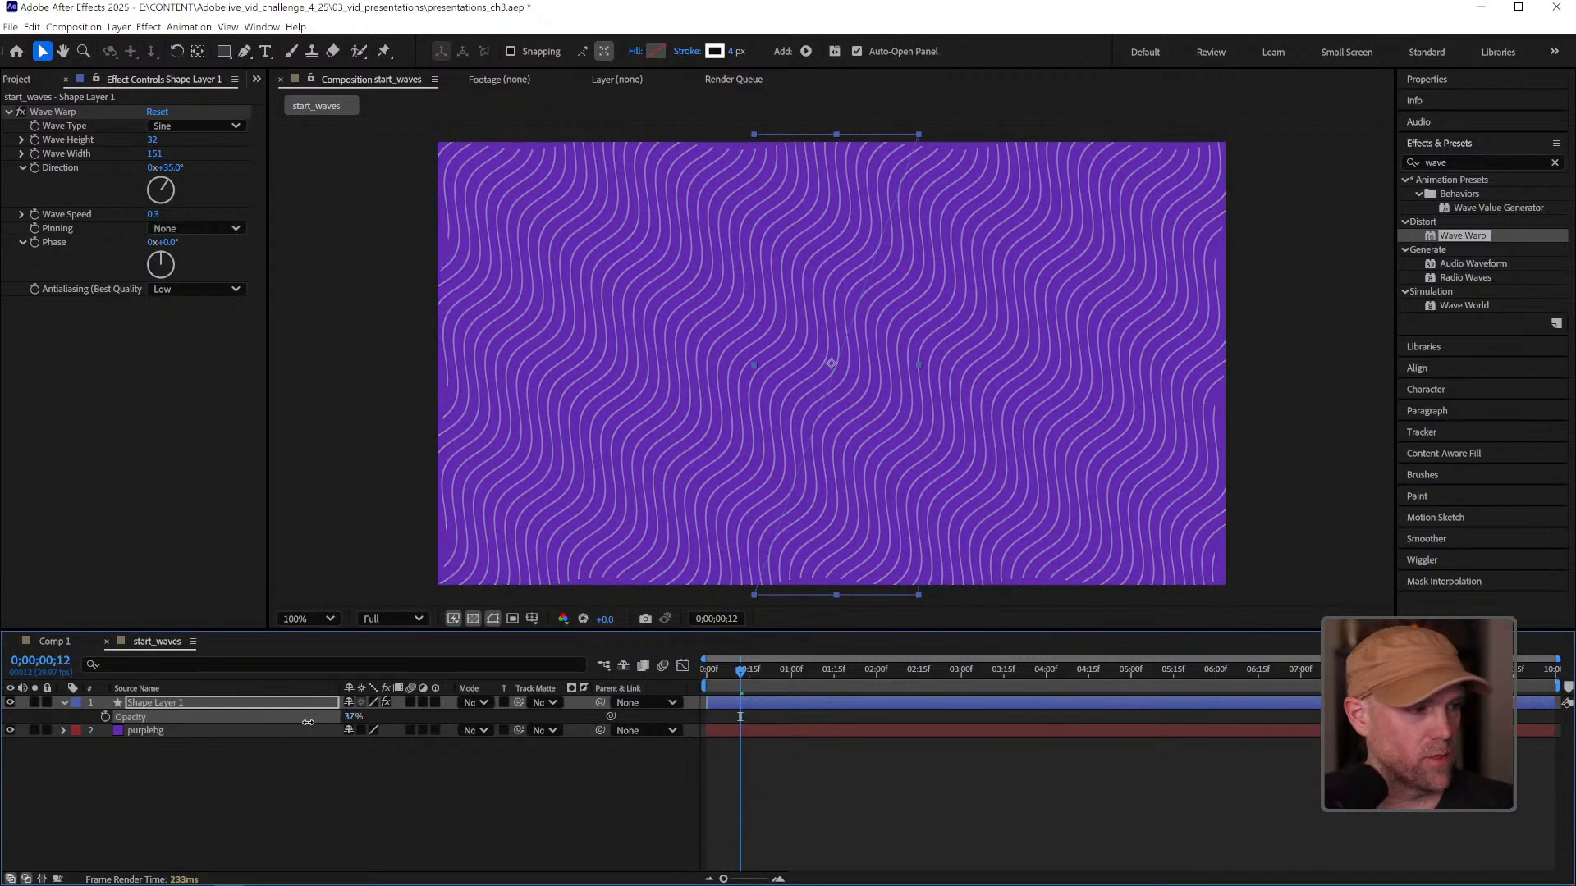
click(62, 702)
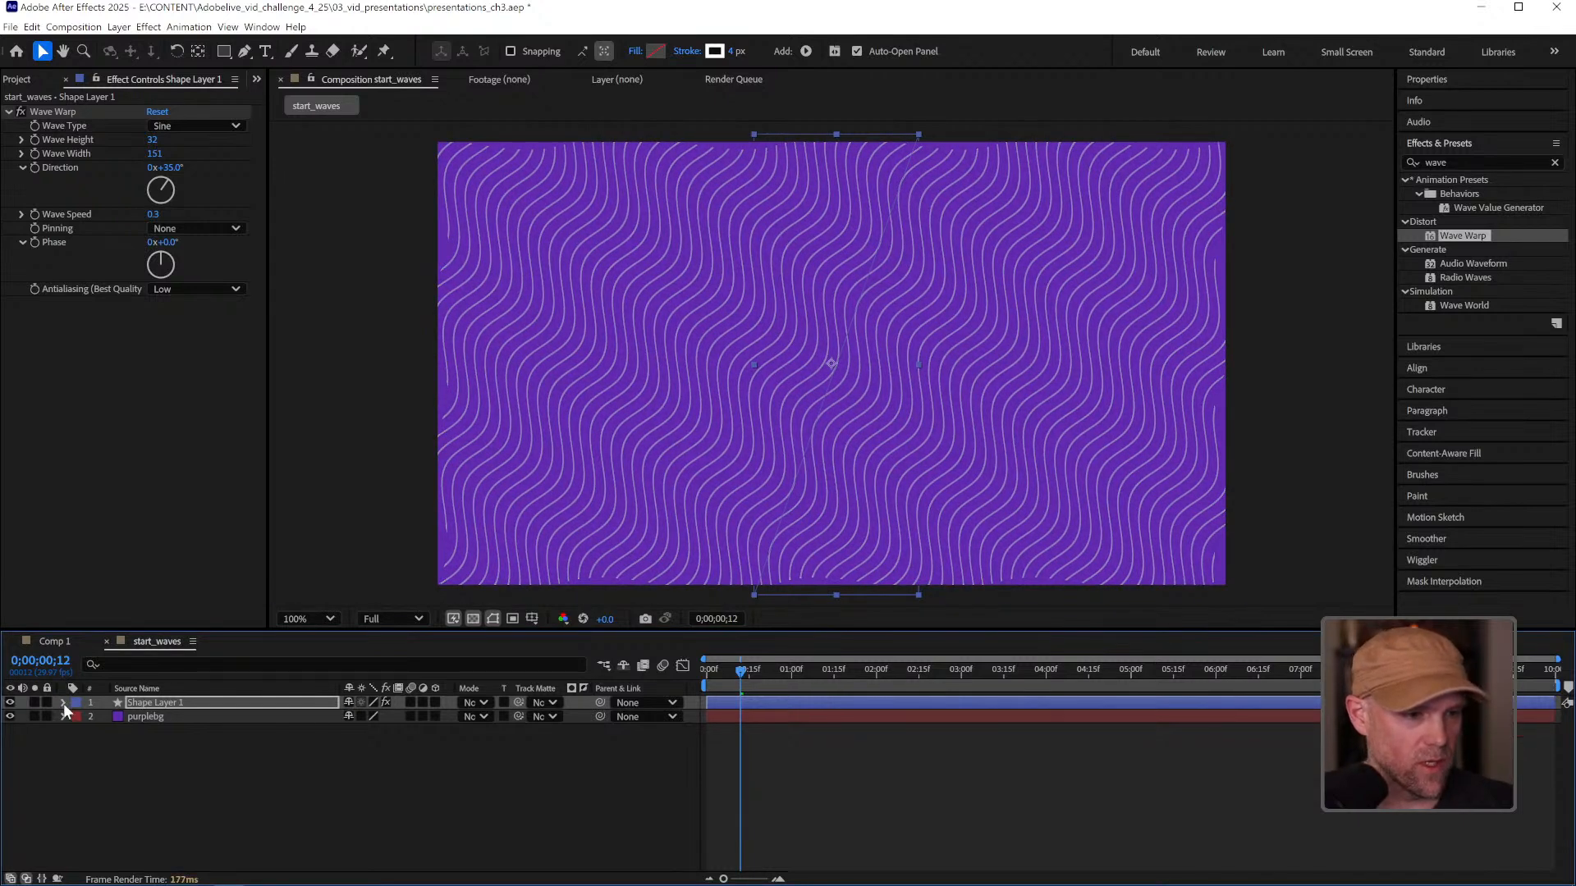
Set the transform position of Shape Layer 1's Repeater 1 to 104, 0 and preview the wider line spacing.
click(63, 702)
click(77, 717)
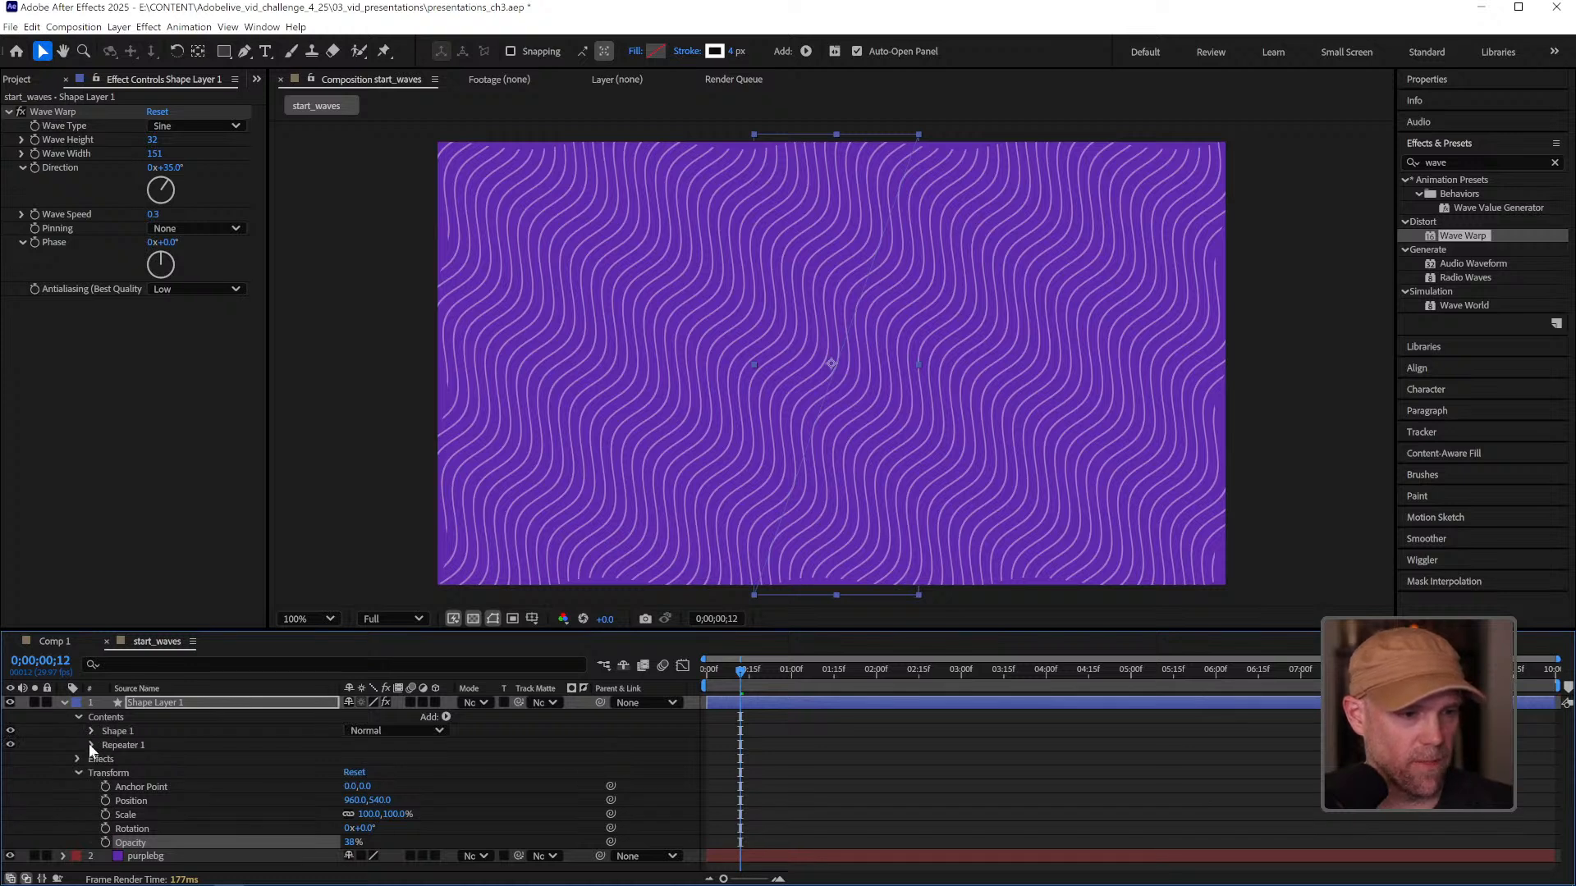
click(90, 744)
click(105, 800)
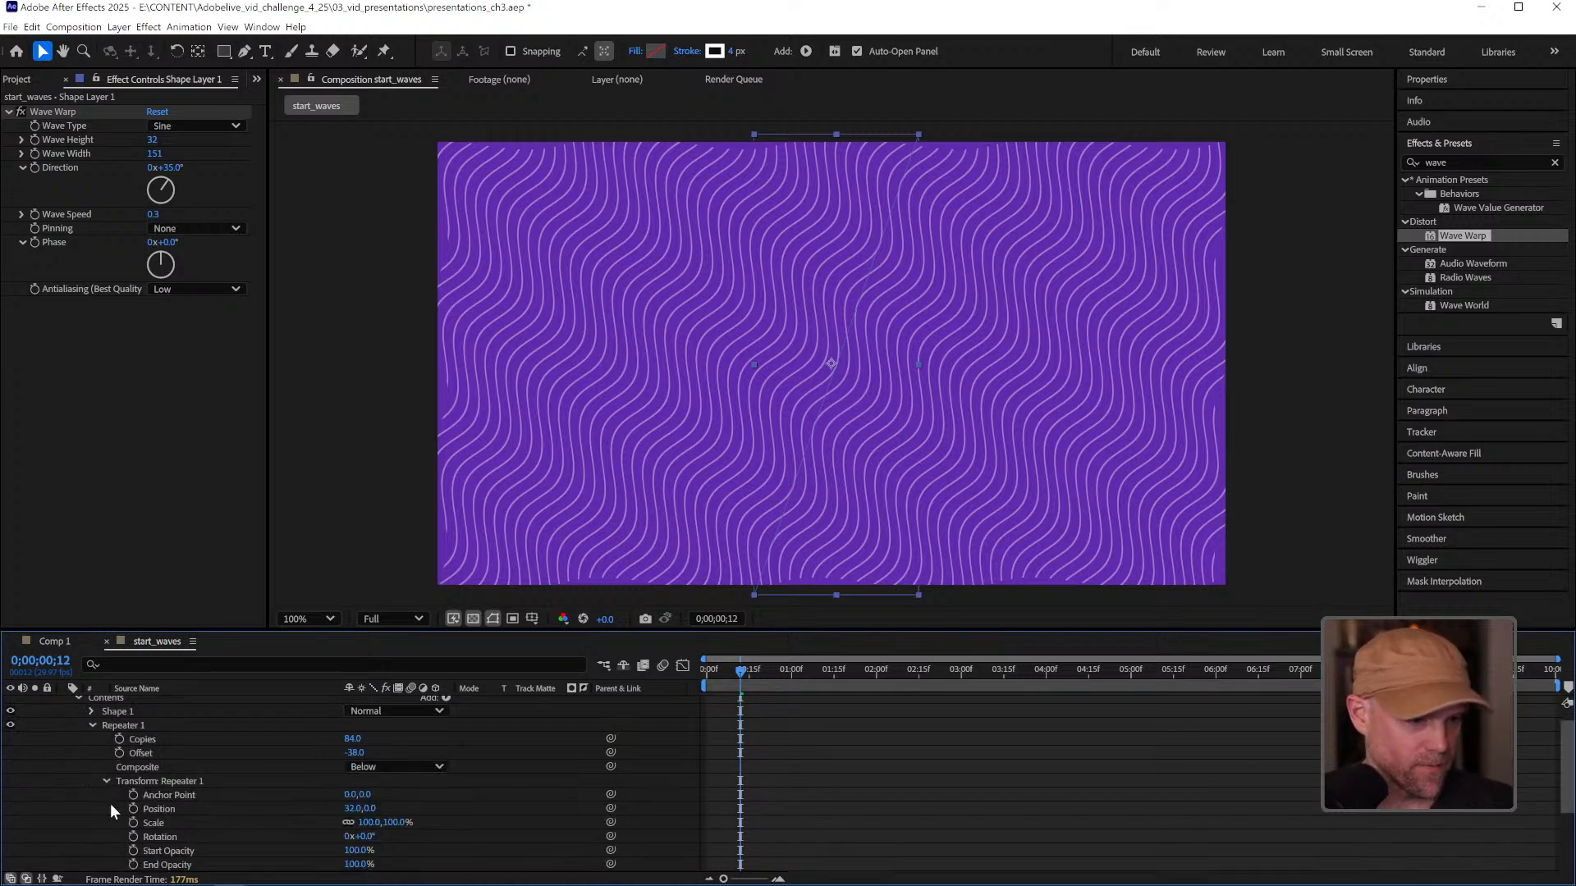
drag(355, 810, 391, 808)
key(space)
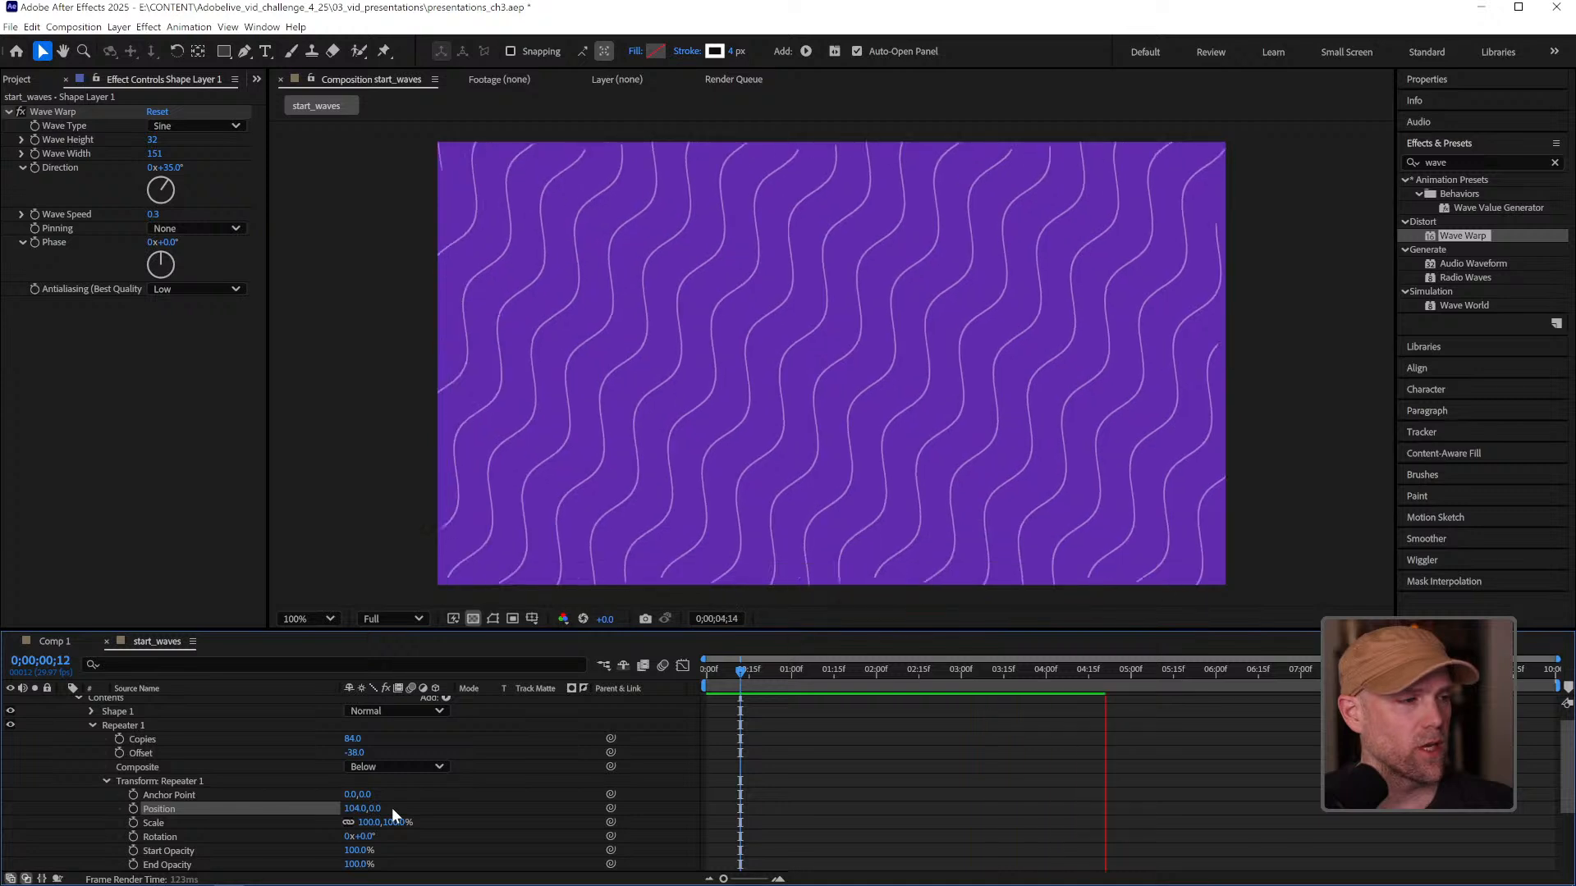
click(787, 755)
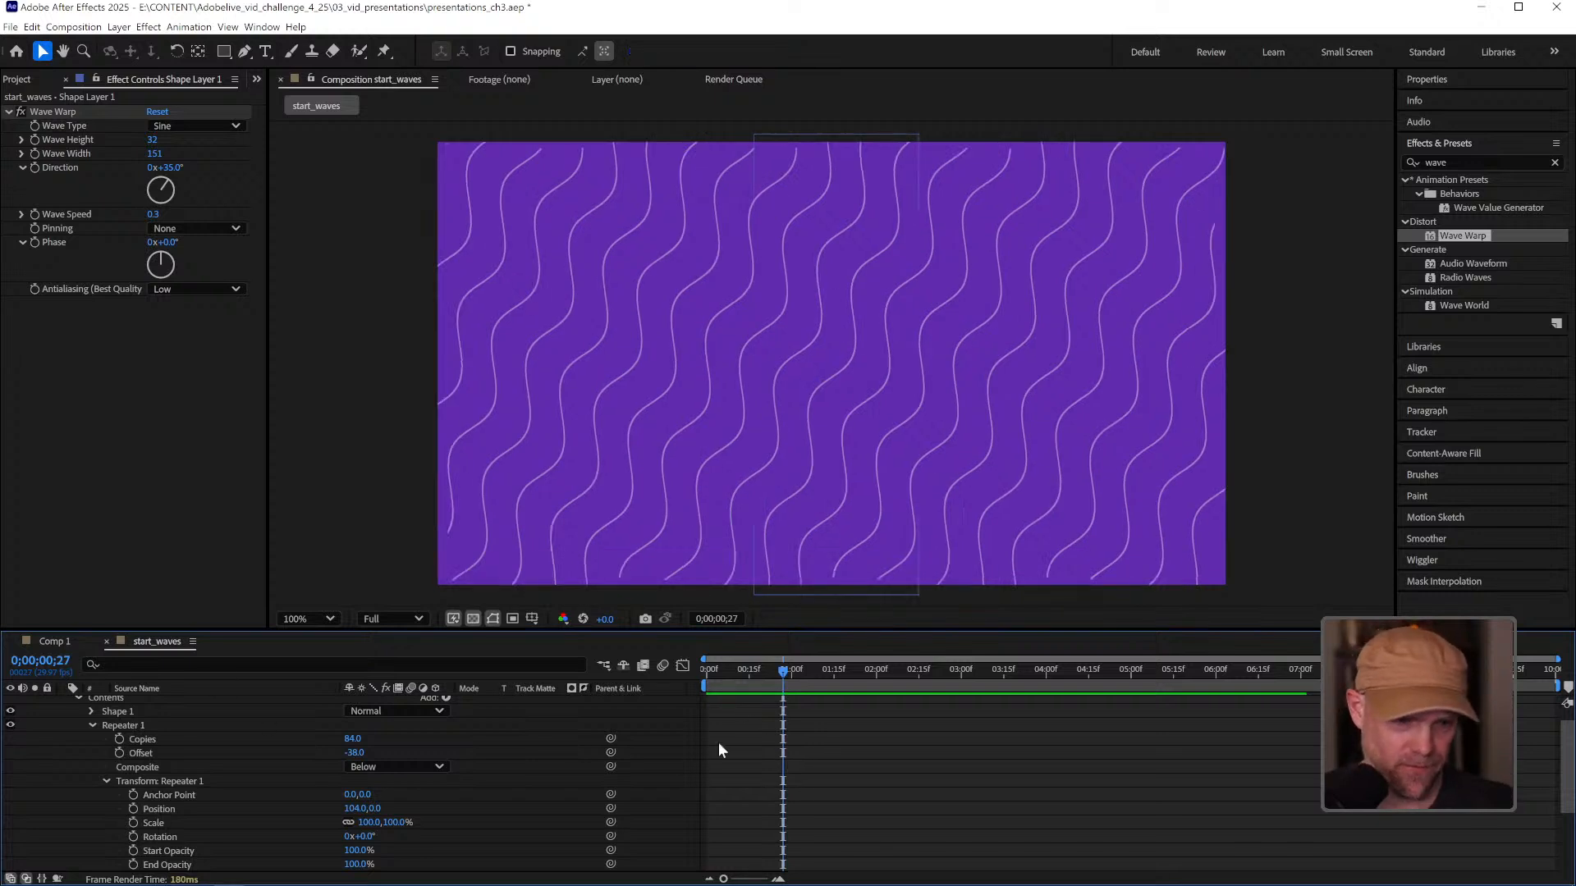
Duplicate Shape Layer 1 and set the copy's Wave Warp wave speed to -0.3.
scroll(834, 748, up, 2)
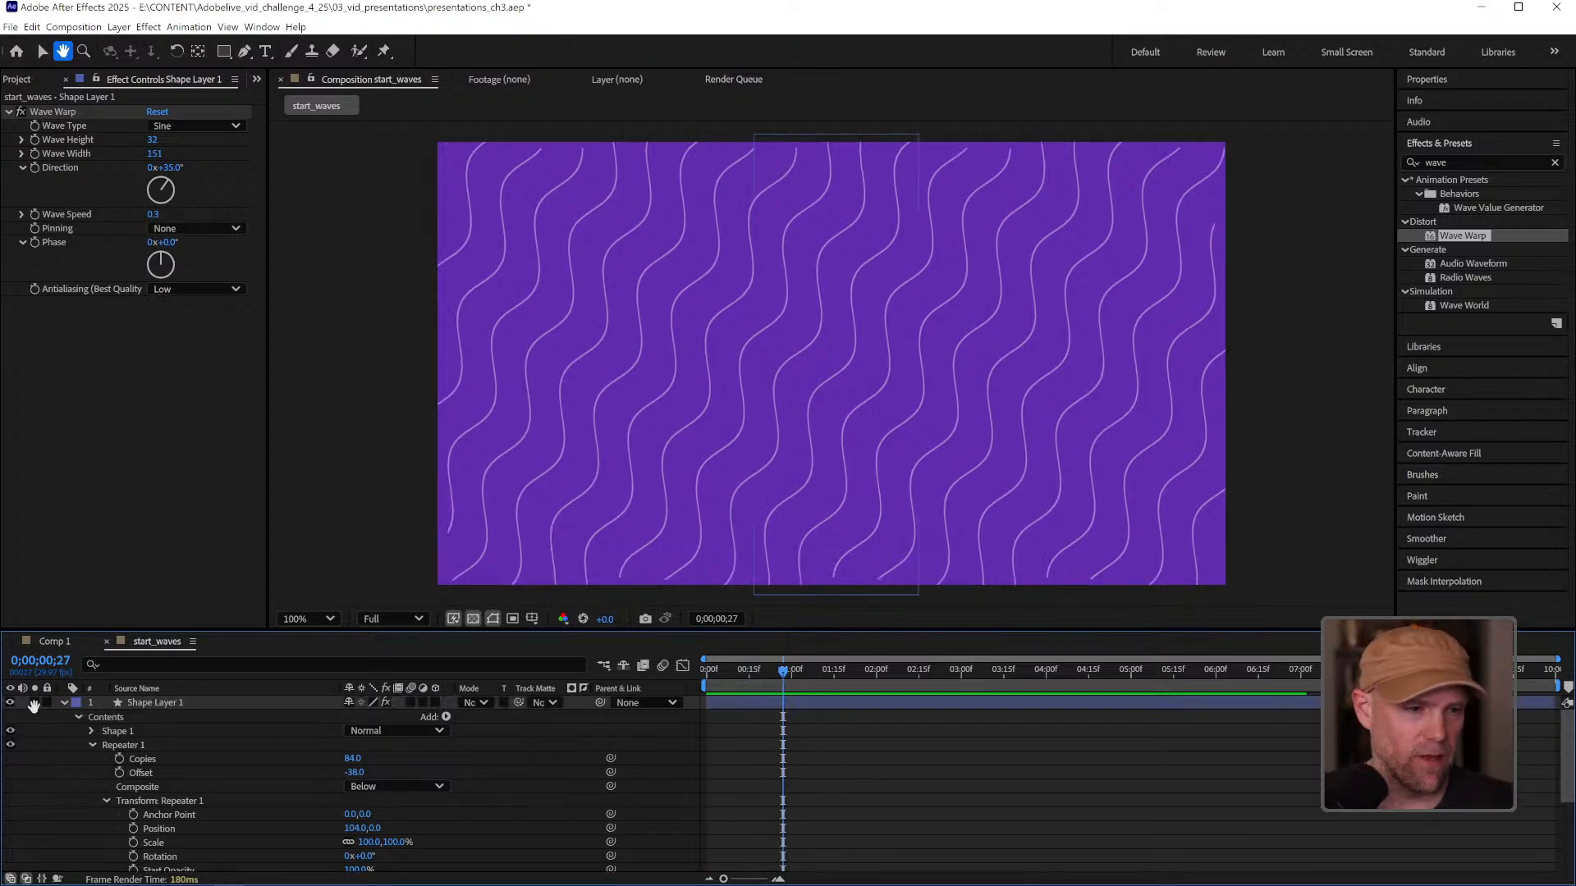
click(64, 703)
click(150, 703)
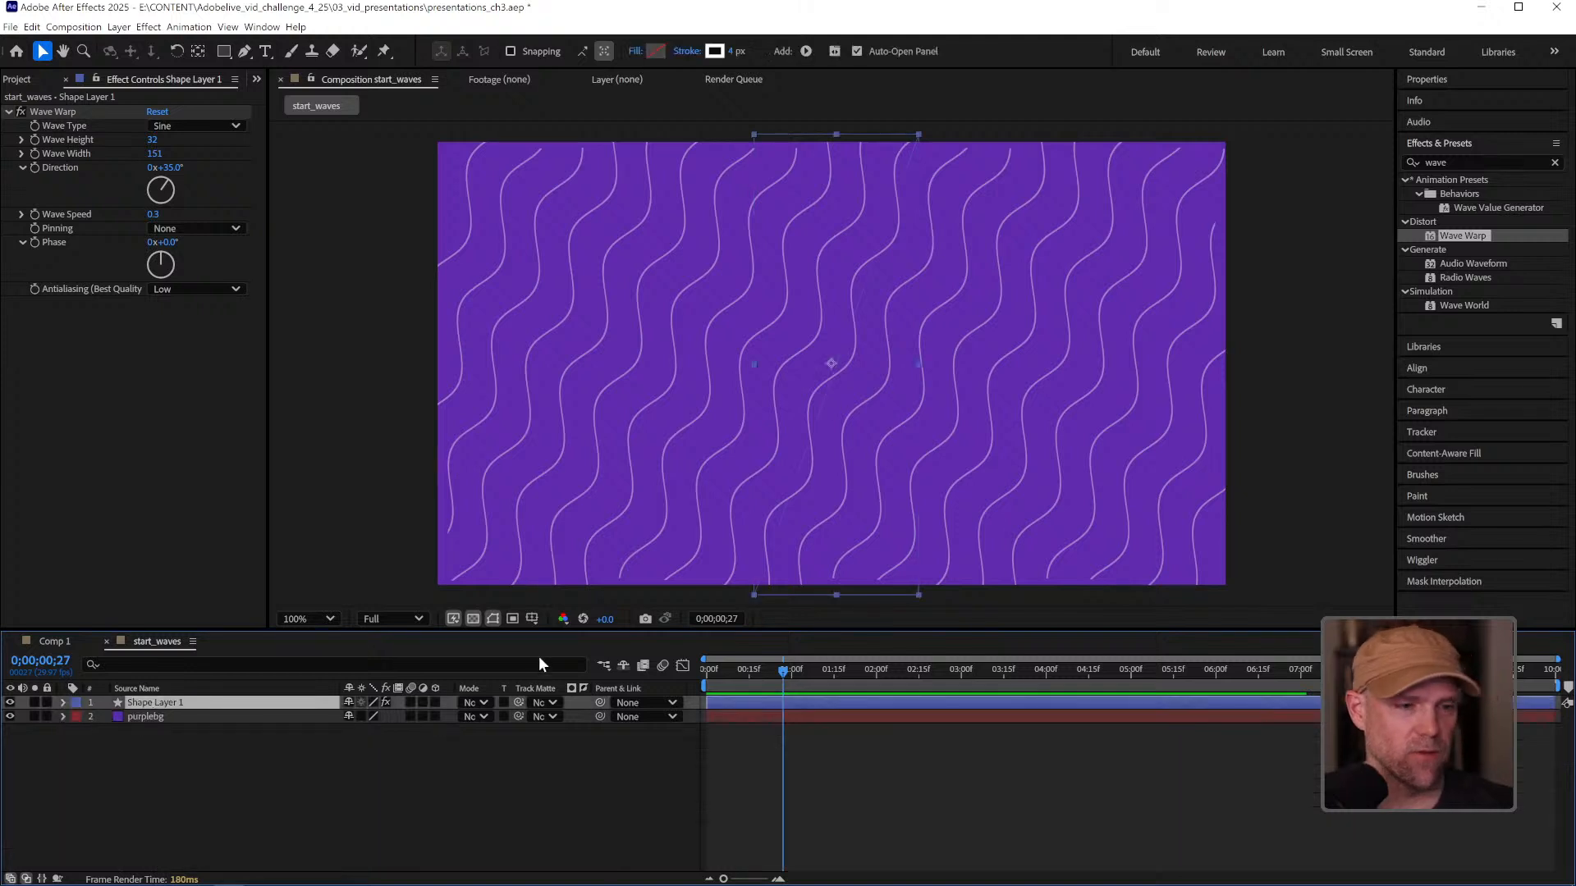
key(ctrl+d)
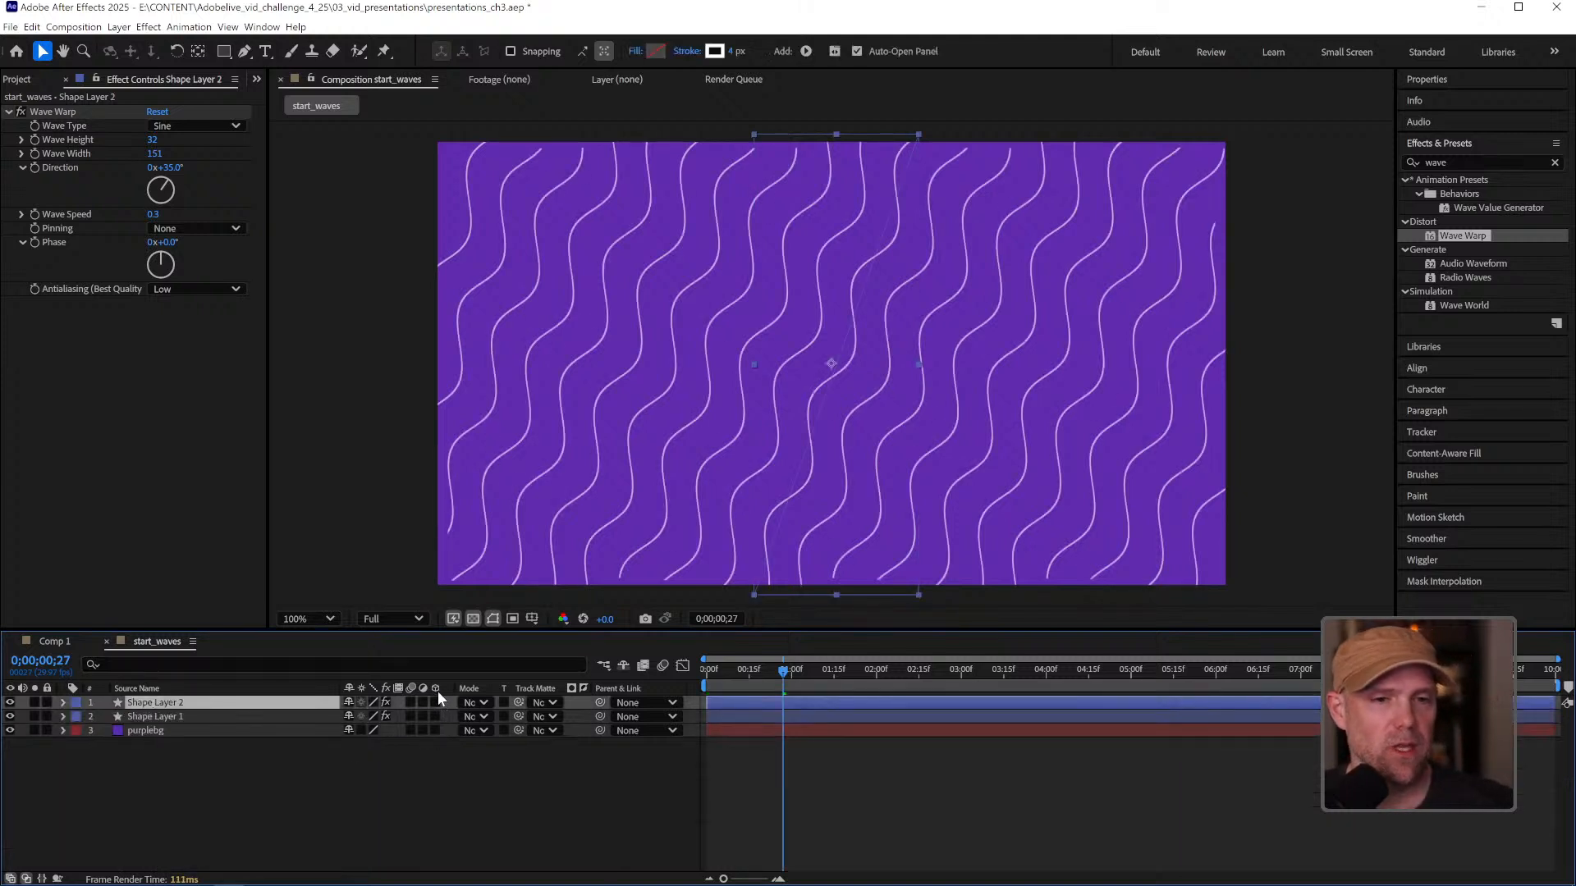
click(153, 215)
click(156, 215)
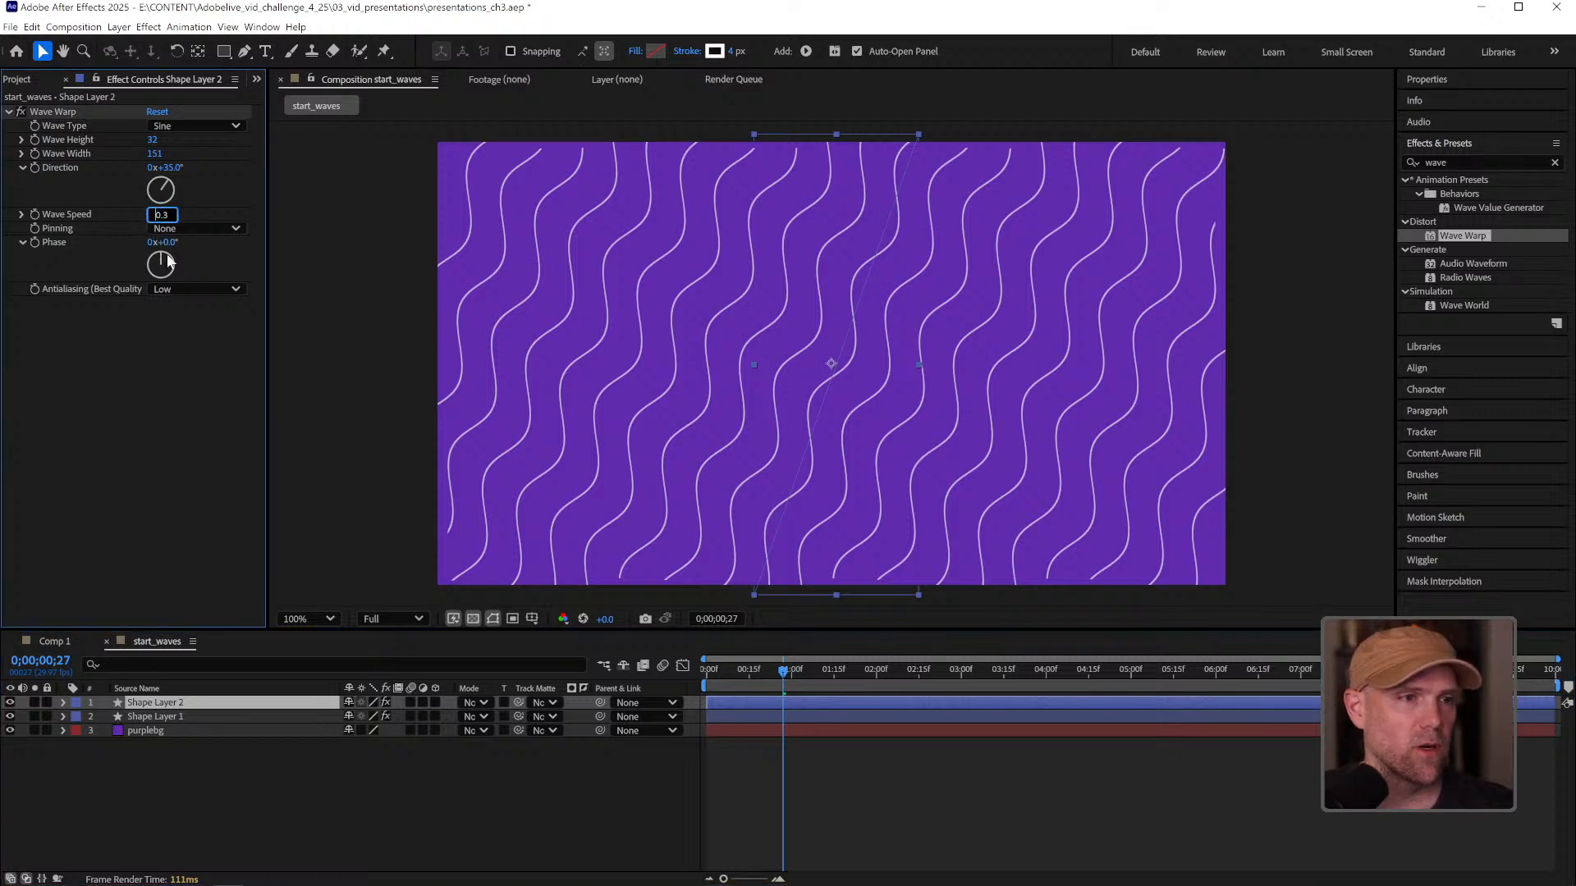
text(-)
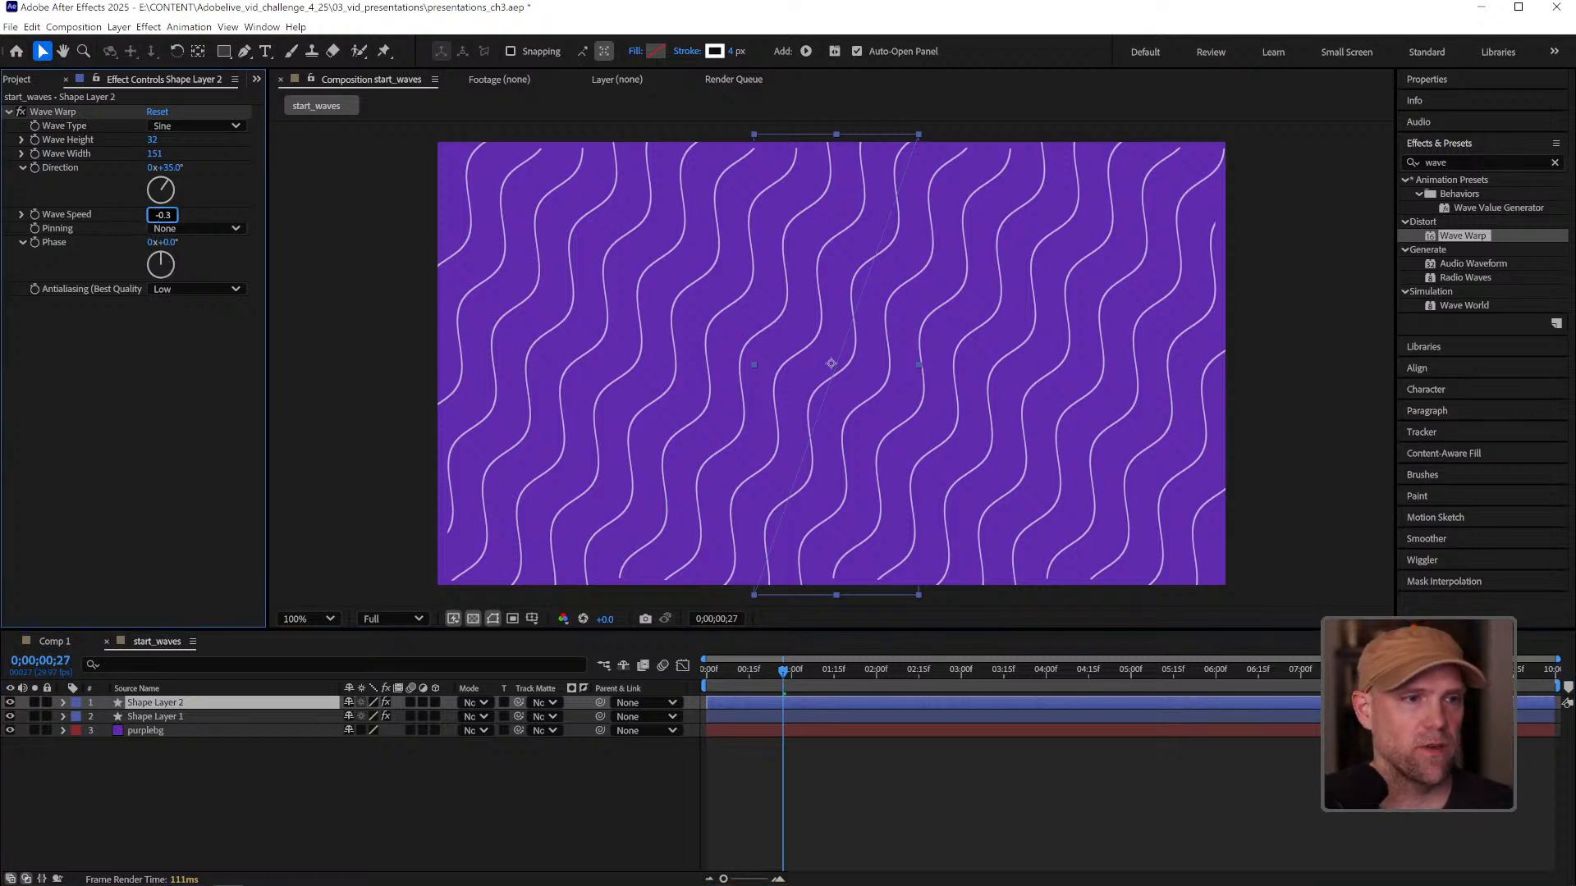
key(Return)
Preview the two wave layers moving against each other, replaying from near the start of the composition.
key(space)
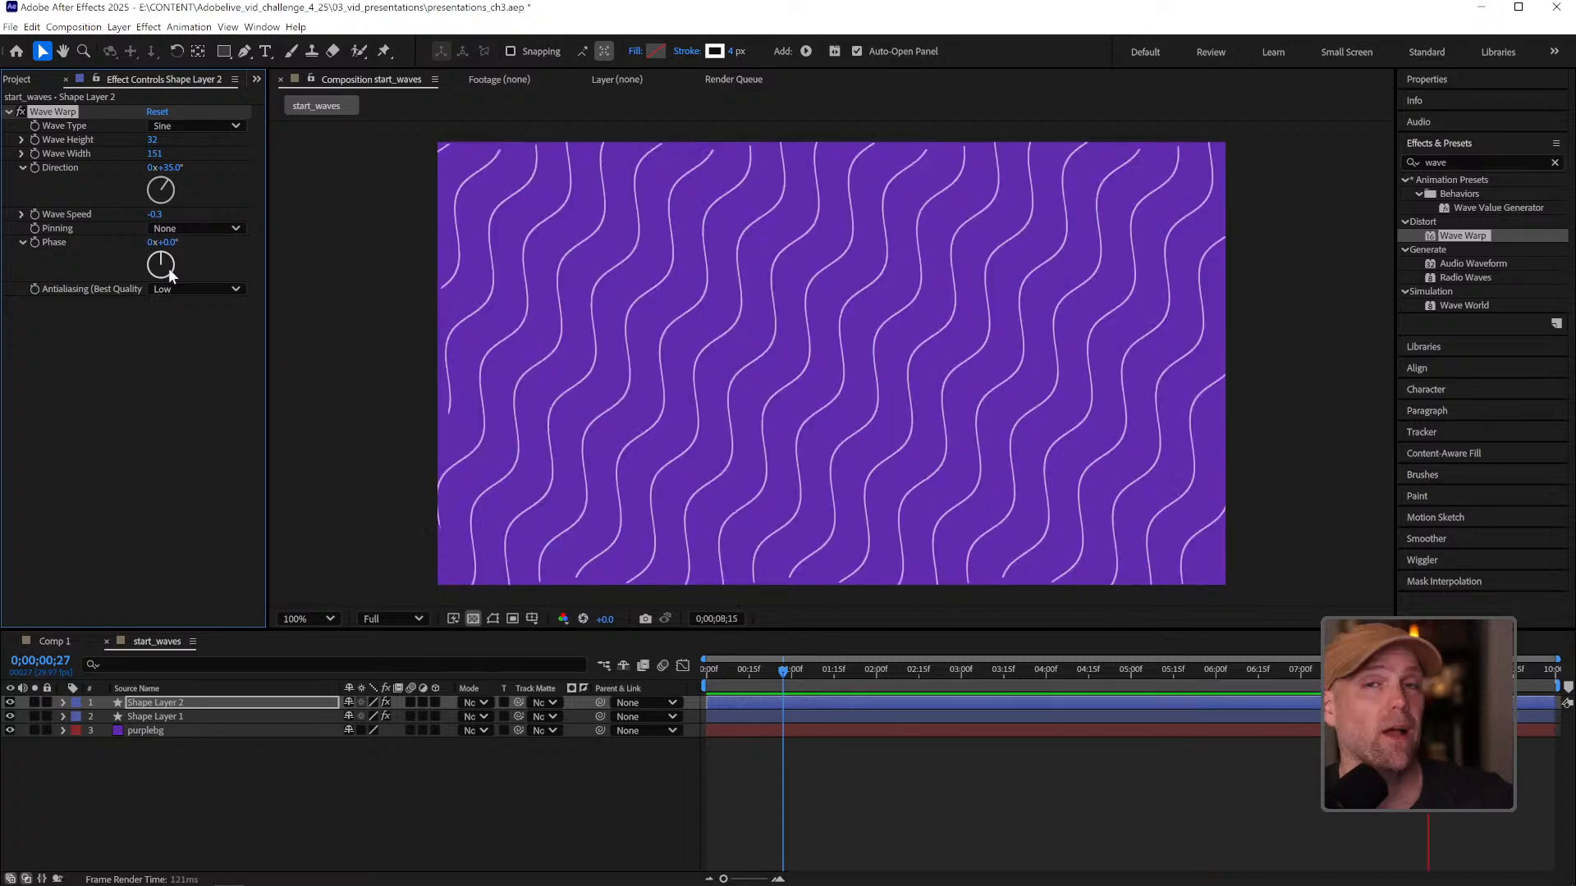
click(852, 741)
key(space)
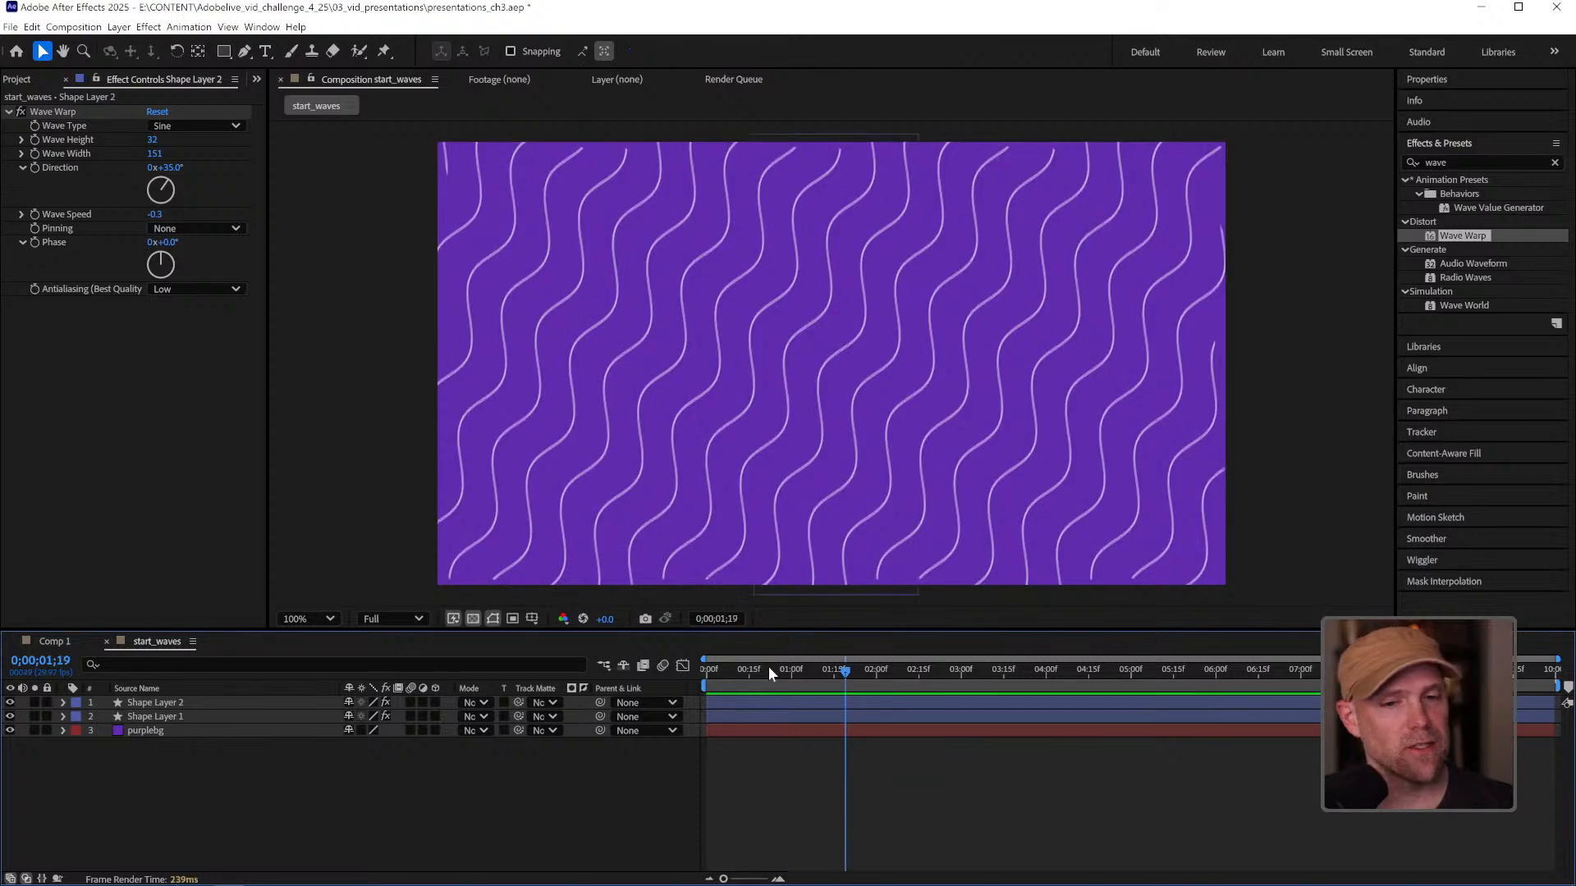
drag(768, 668, 698, 678)
key(space)
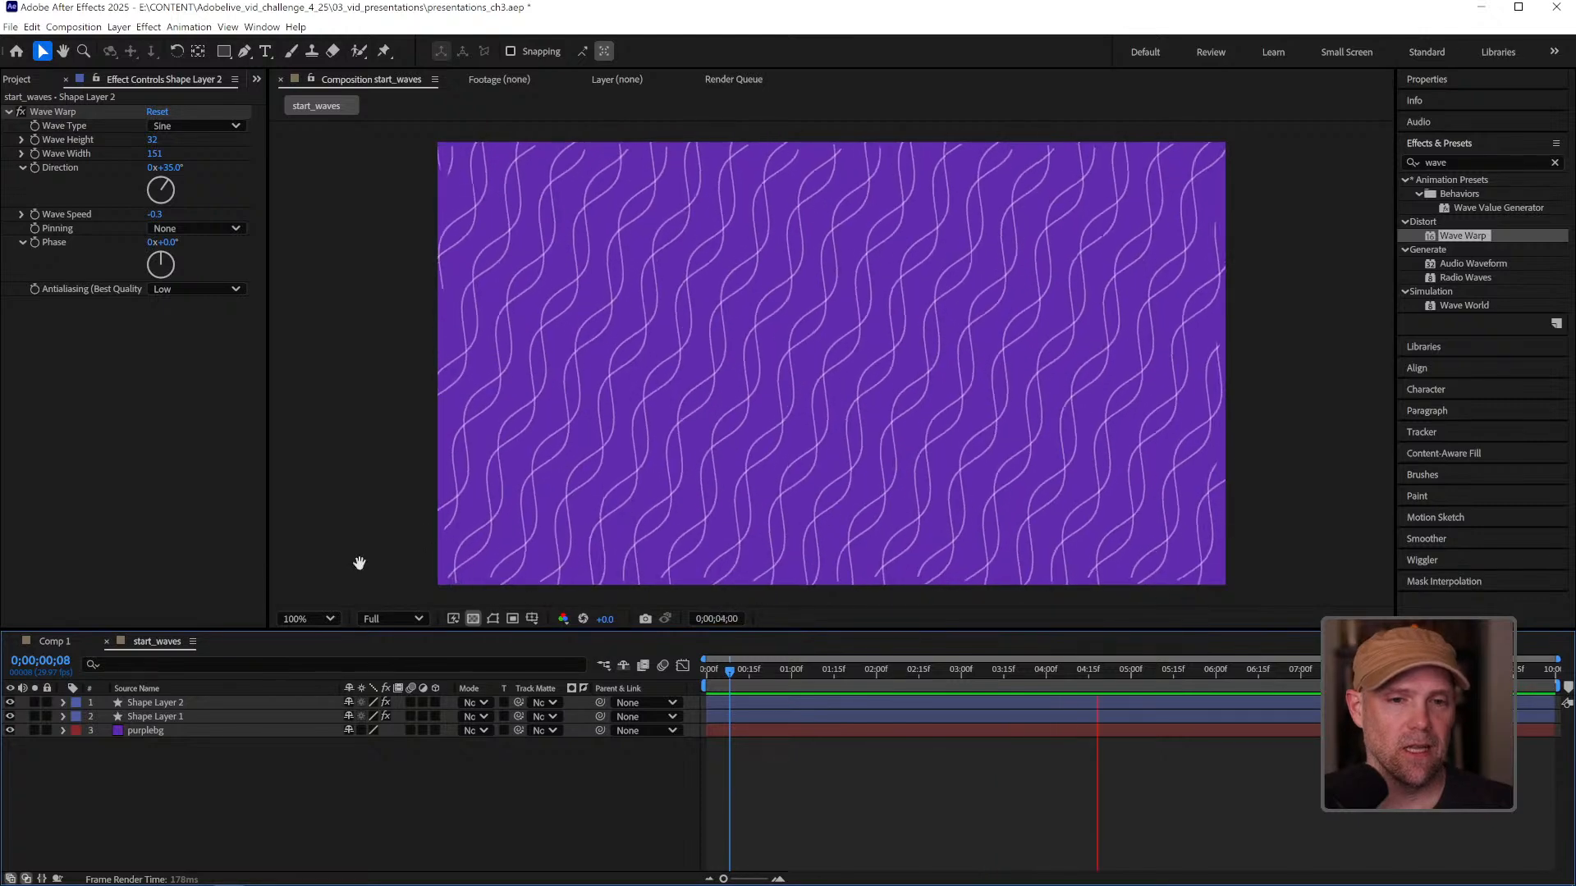
key(space)
Widen the line spacing of Shape Layer 2 by setting its Repeater 1 transform position to 189, 0.
click(153, 701)
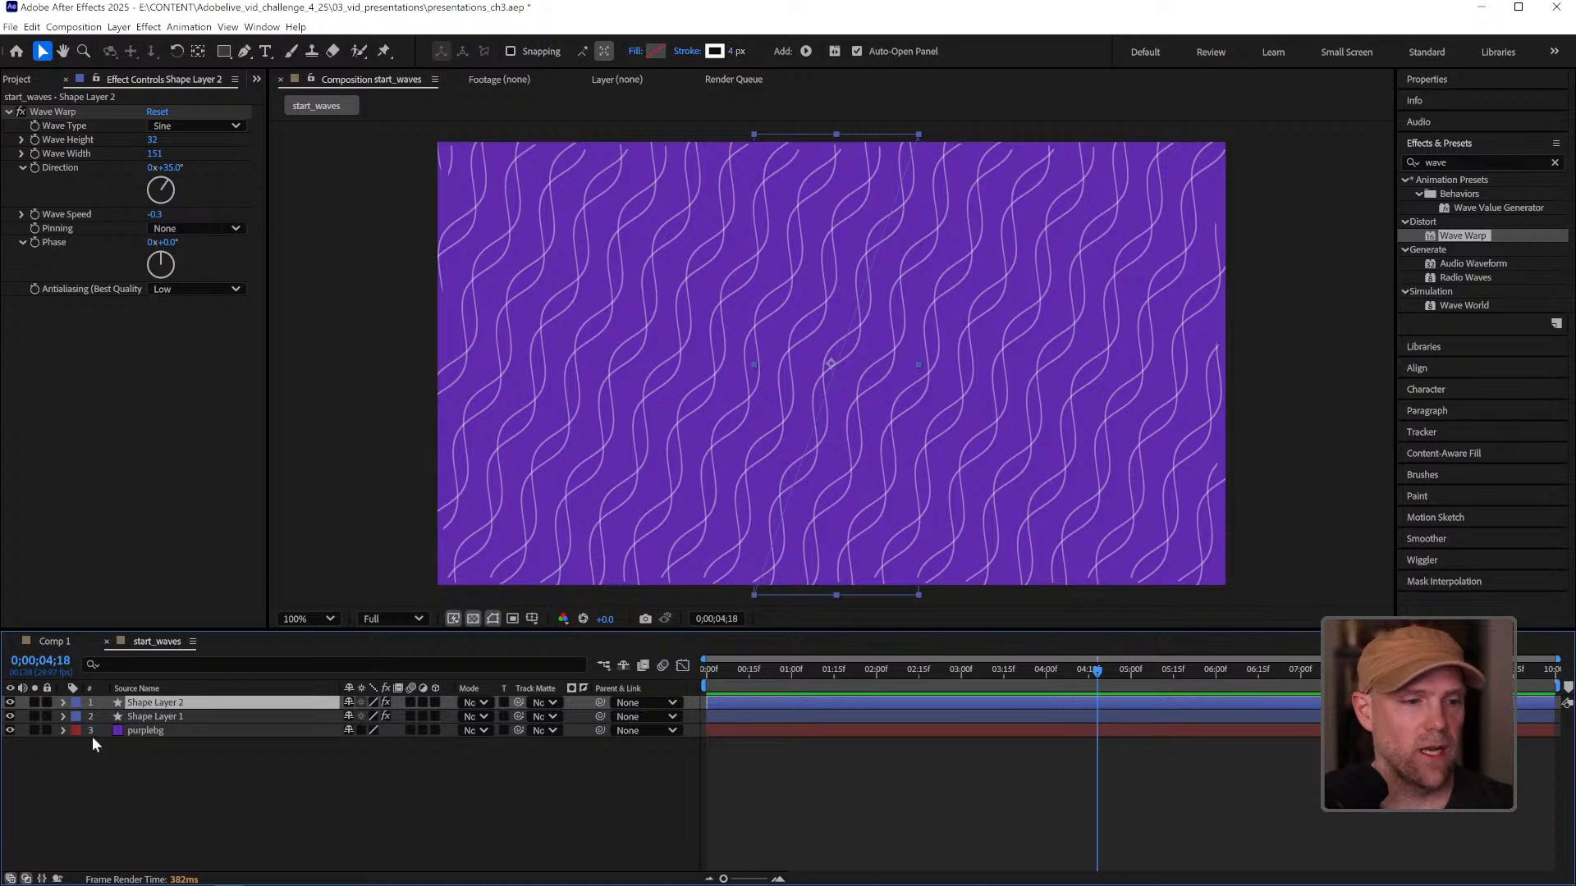
click(63, 702)
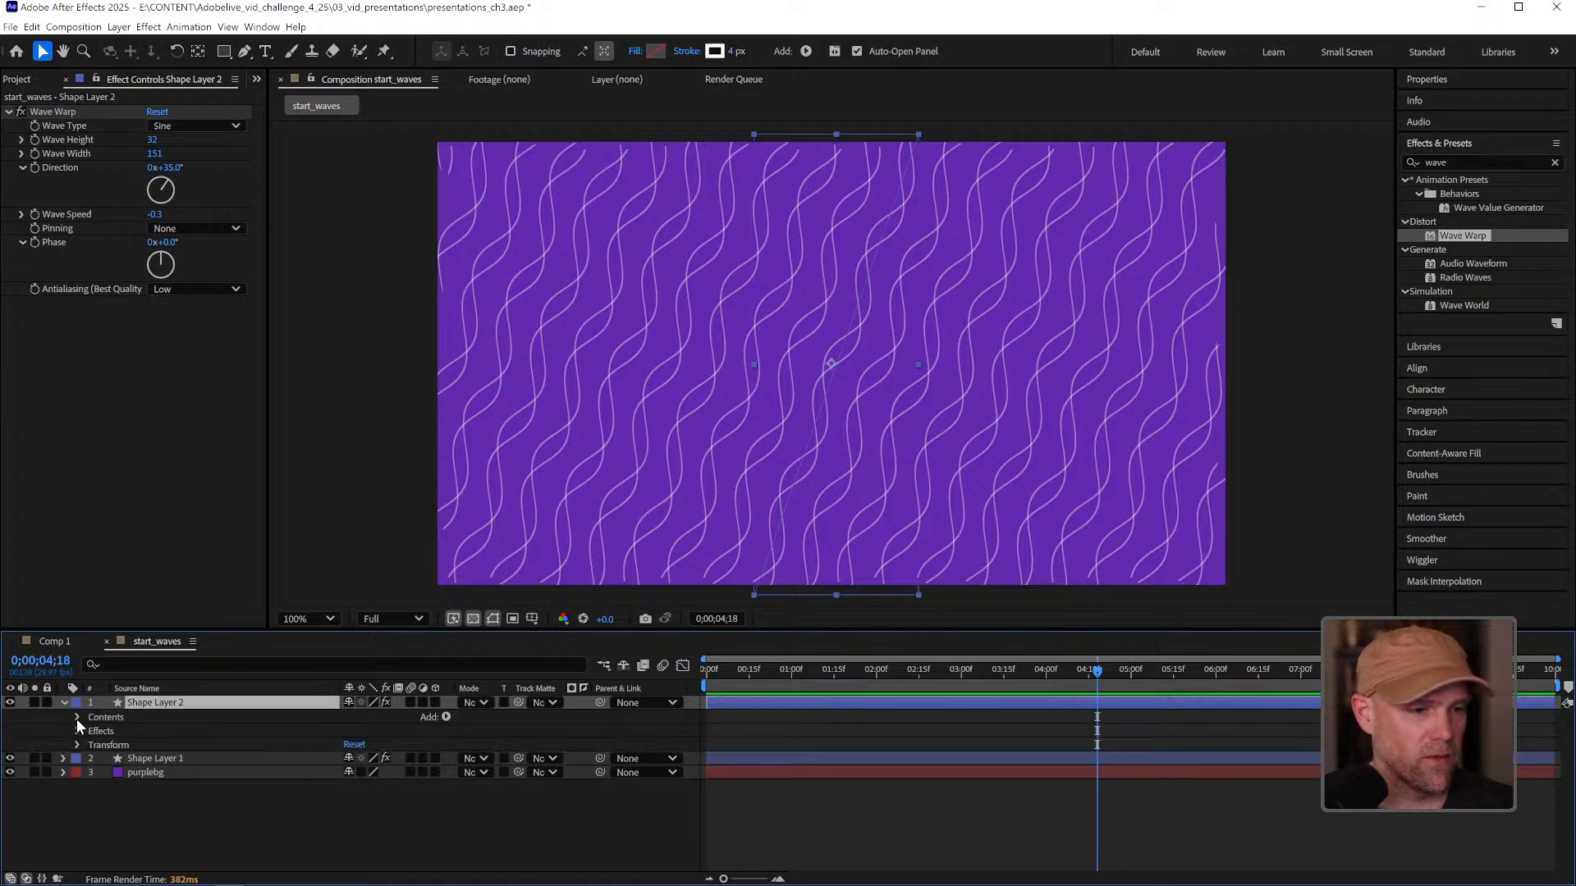
click(77, 717)
click(92, 731)
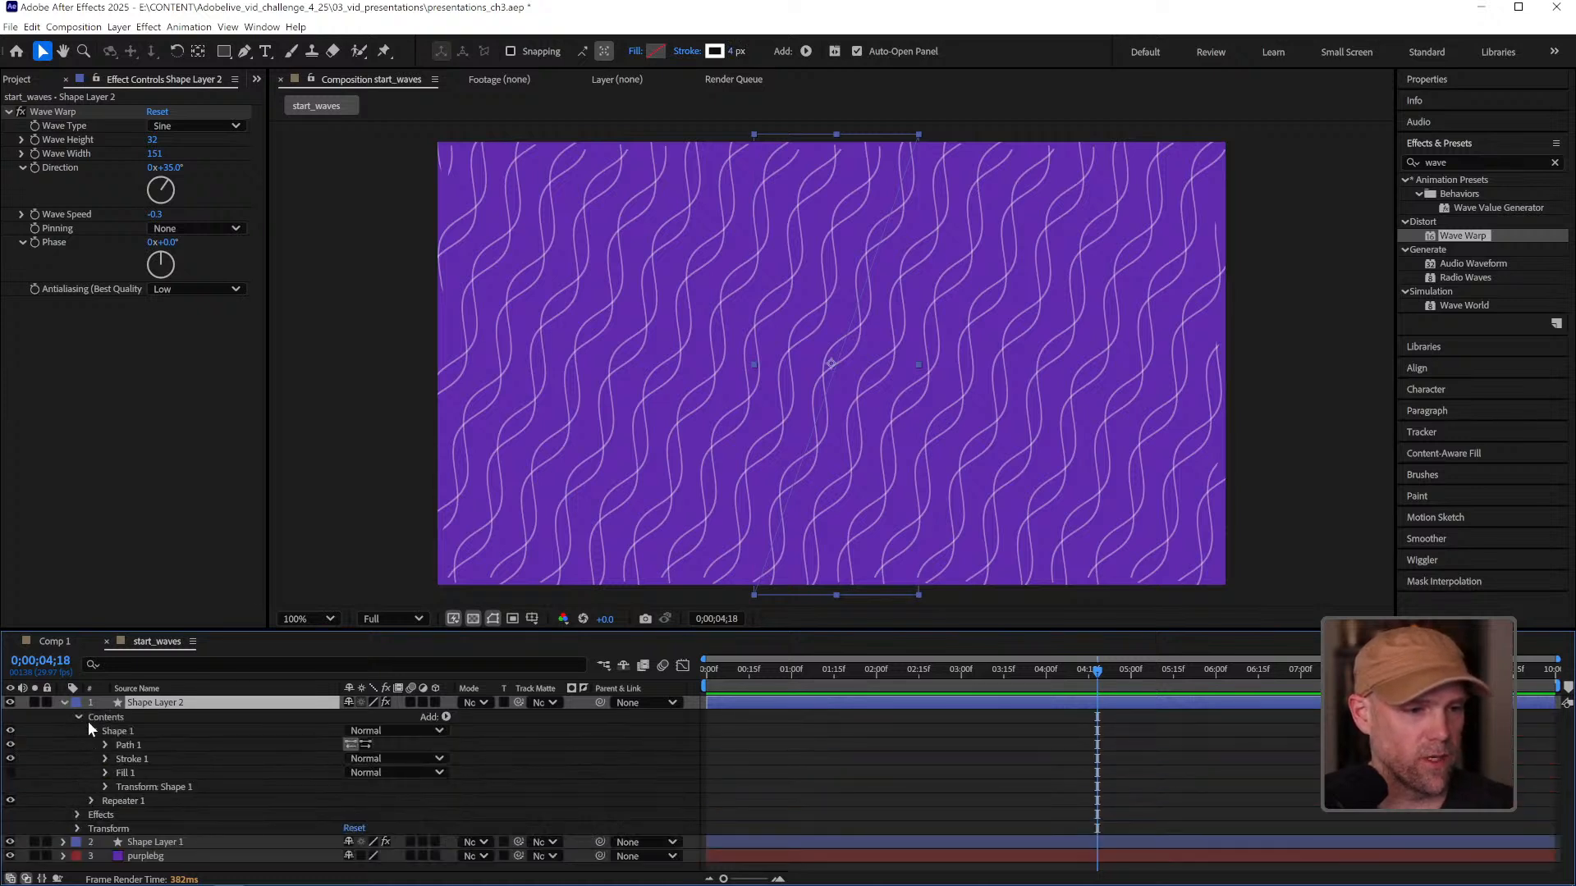
click(91, 731)
click(90, 745)
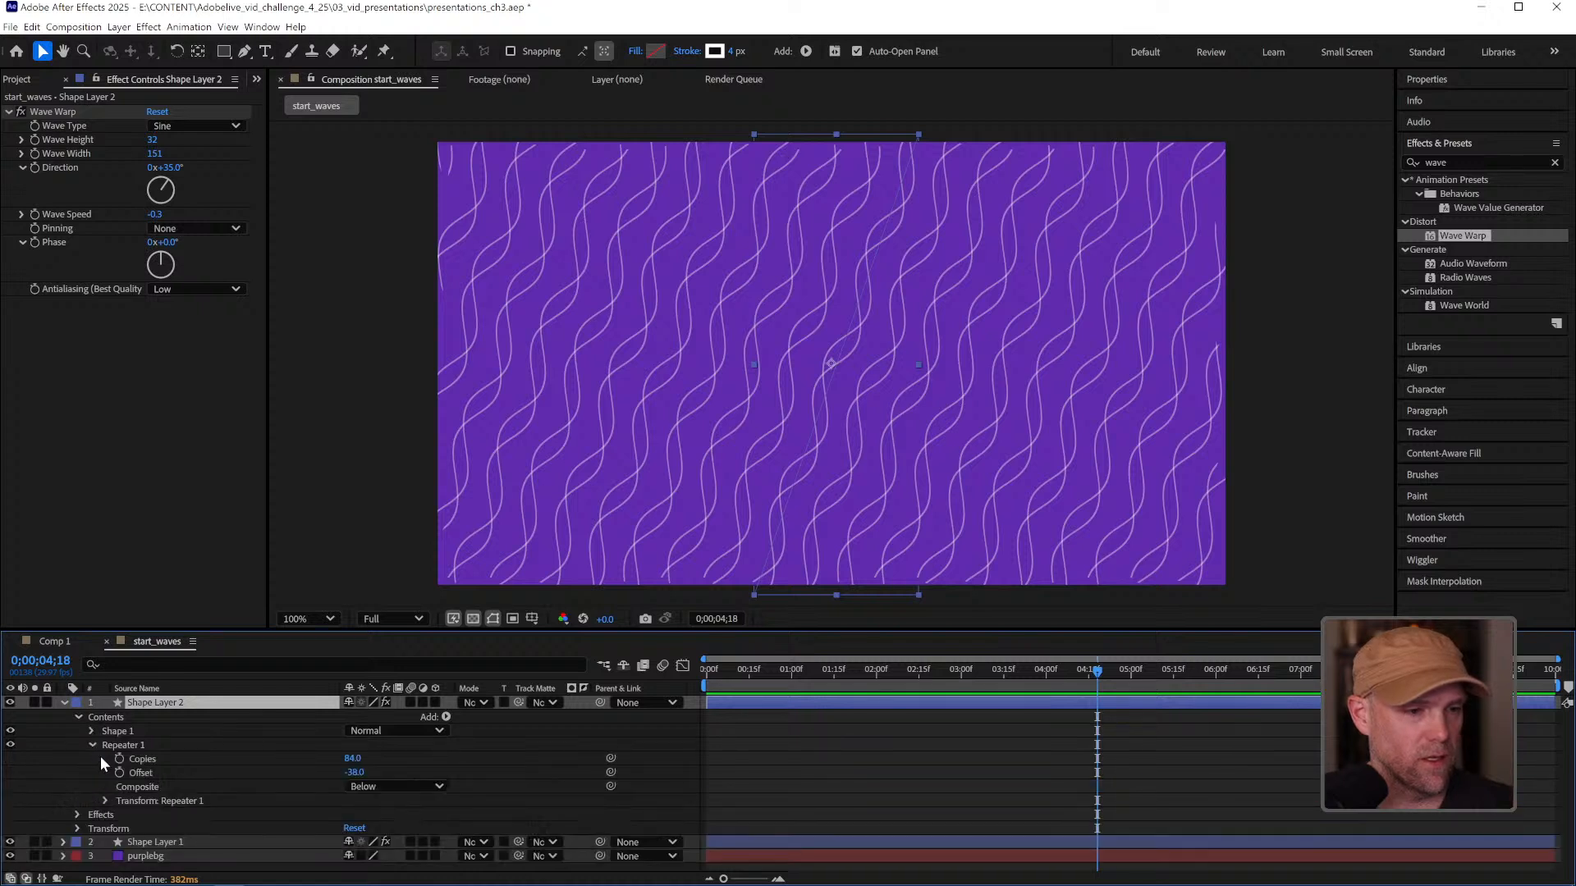
click(105, 801)
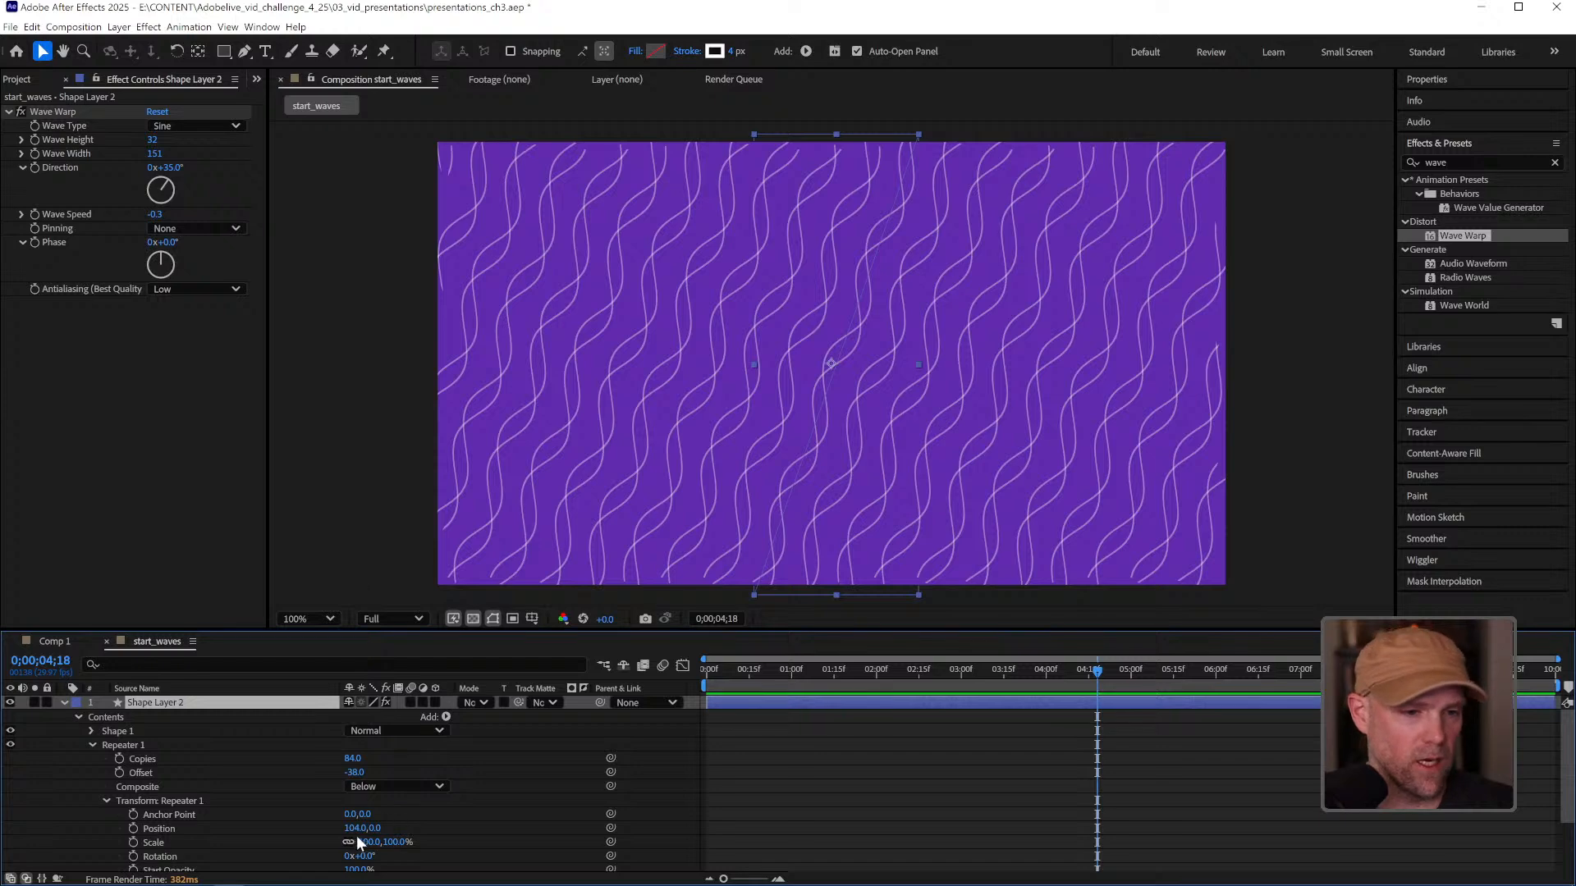
drag(353, 828, 414, 818)
Thicken Shape Layer 2's stroke to 96 px and set its blending mode to Overlay.
drag(740, 54, 811, 53)
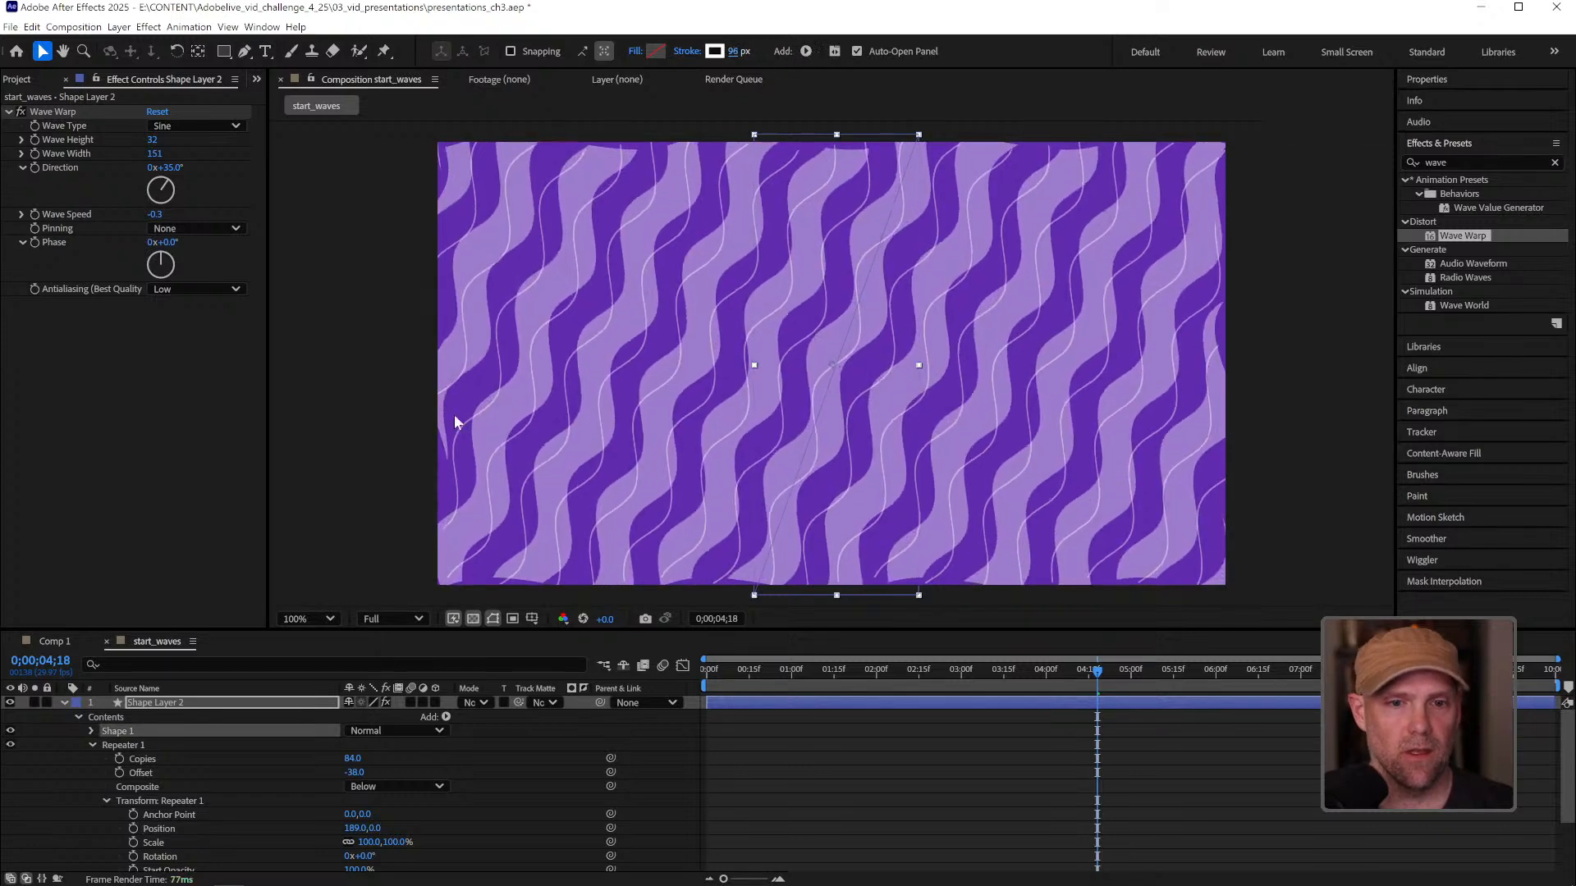
click(485, 708)
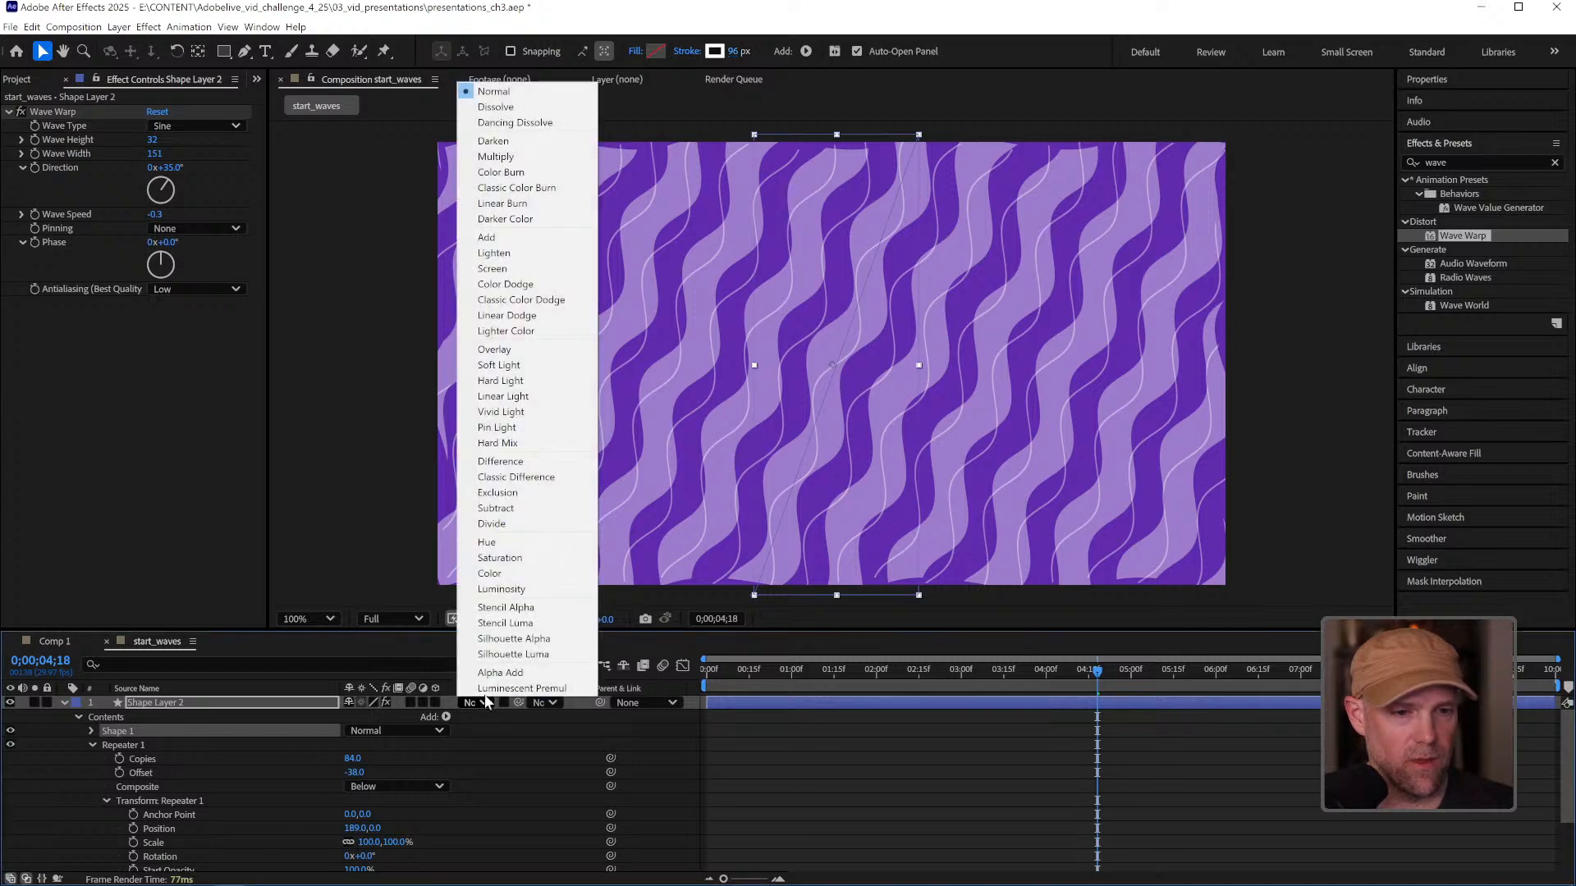
click(519, 351)
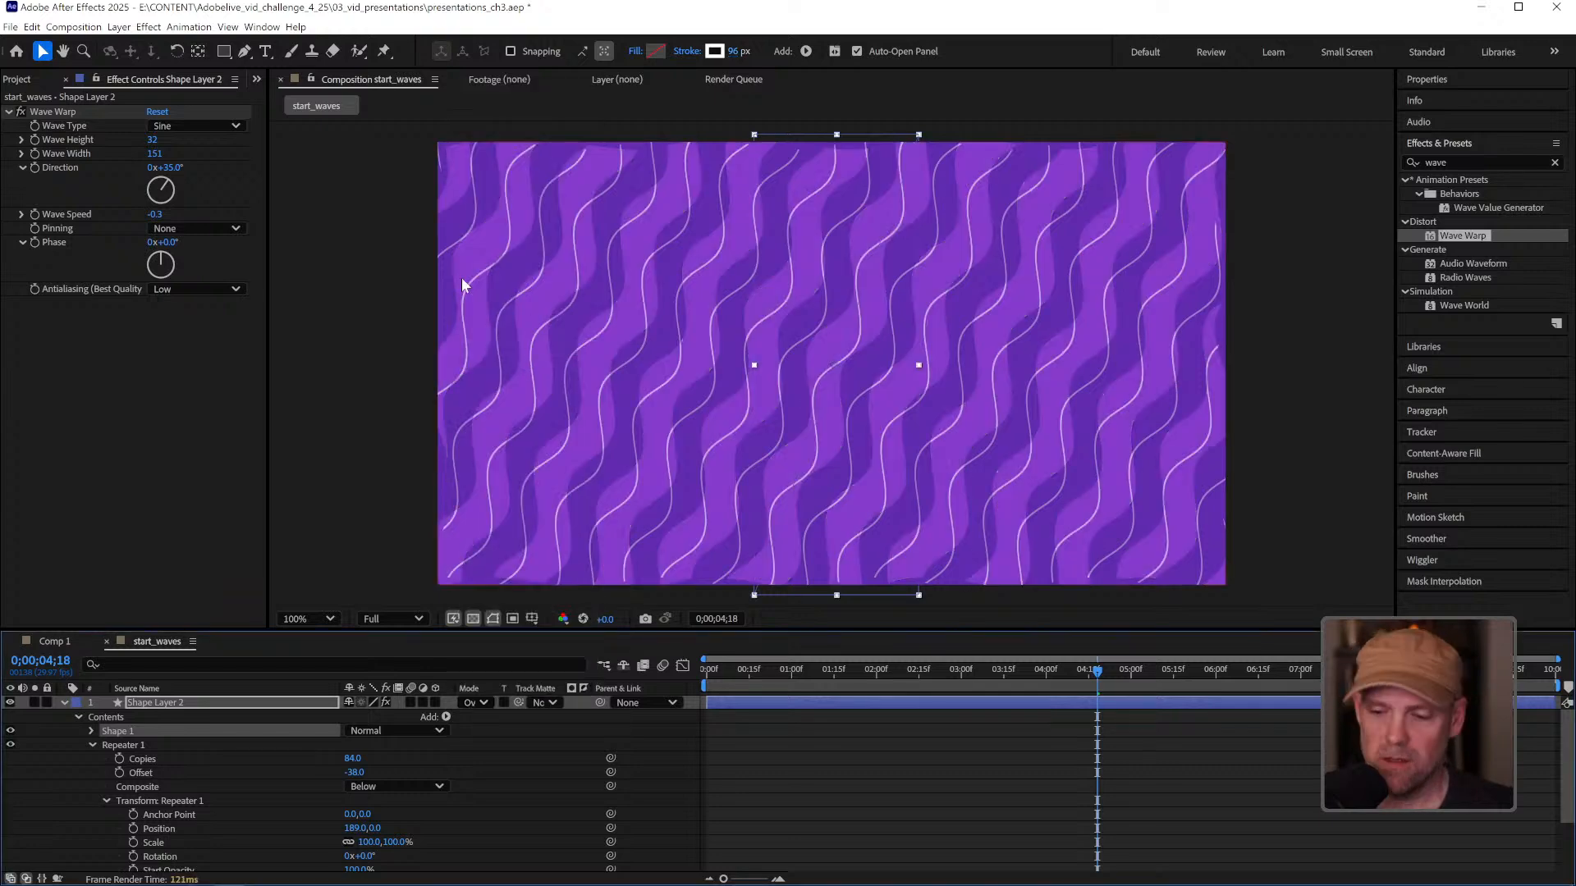
Preview the thick Overlay waves behind the thin lines, then scrub back to frame 0;00;01;19.
key(space)
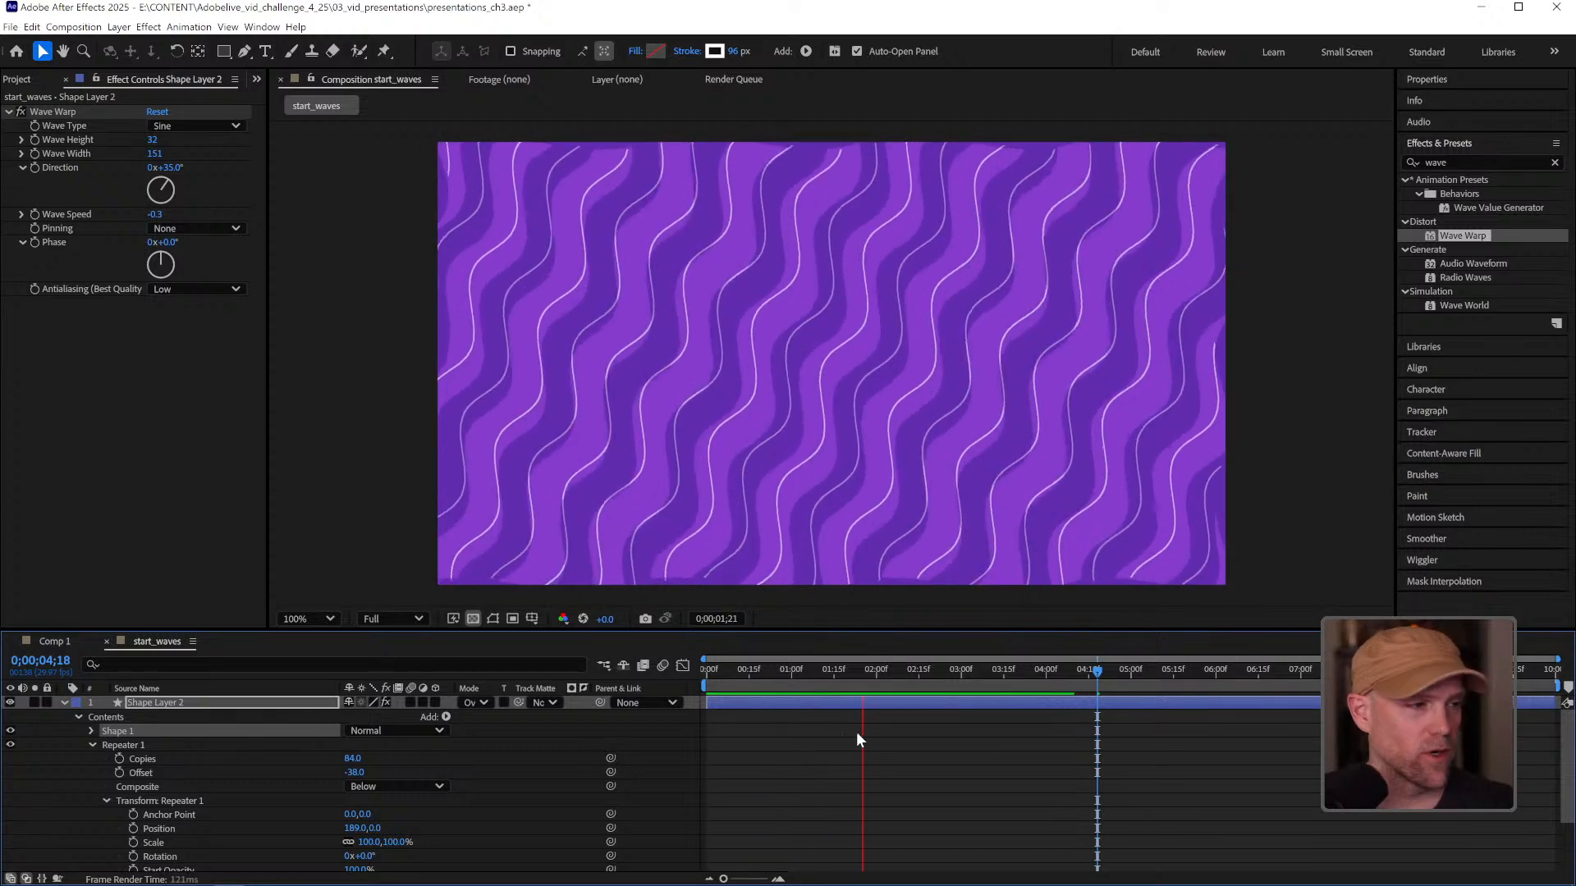
key(space)
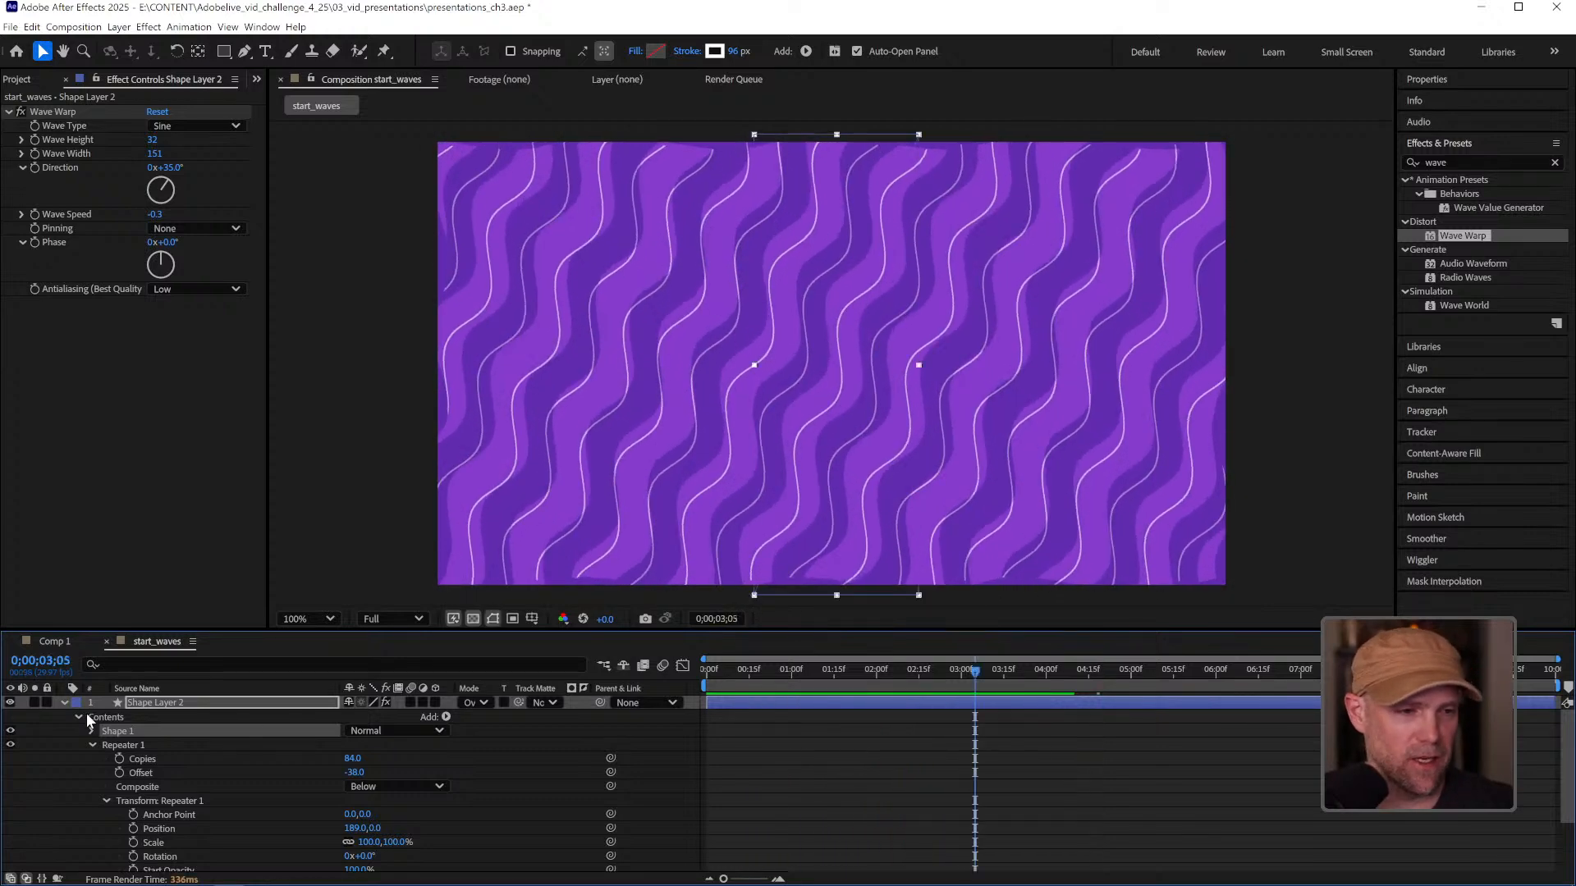
click(63, 702)
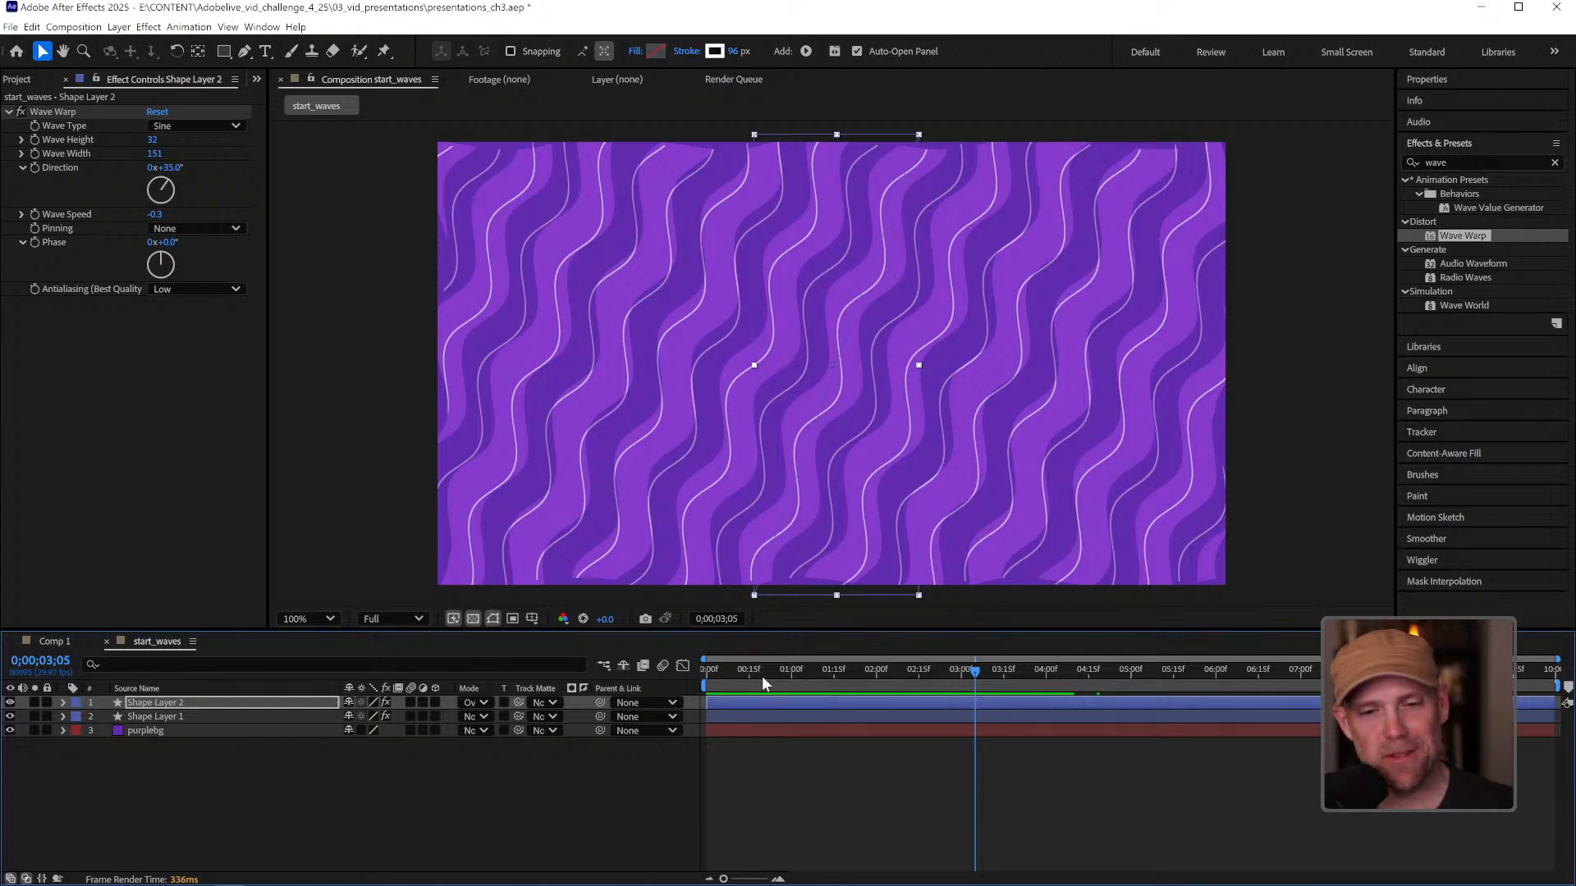
mouse_move(979, 670)
mouse_down()
mouse_move(1060, 658)
mouse_move(853, 673)
mouse_move(875, 663)
mouse_move(831, 659)
mouse_up()
click(973, 760)
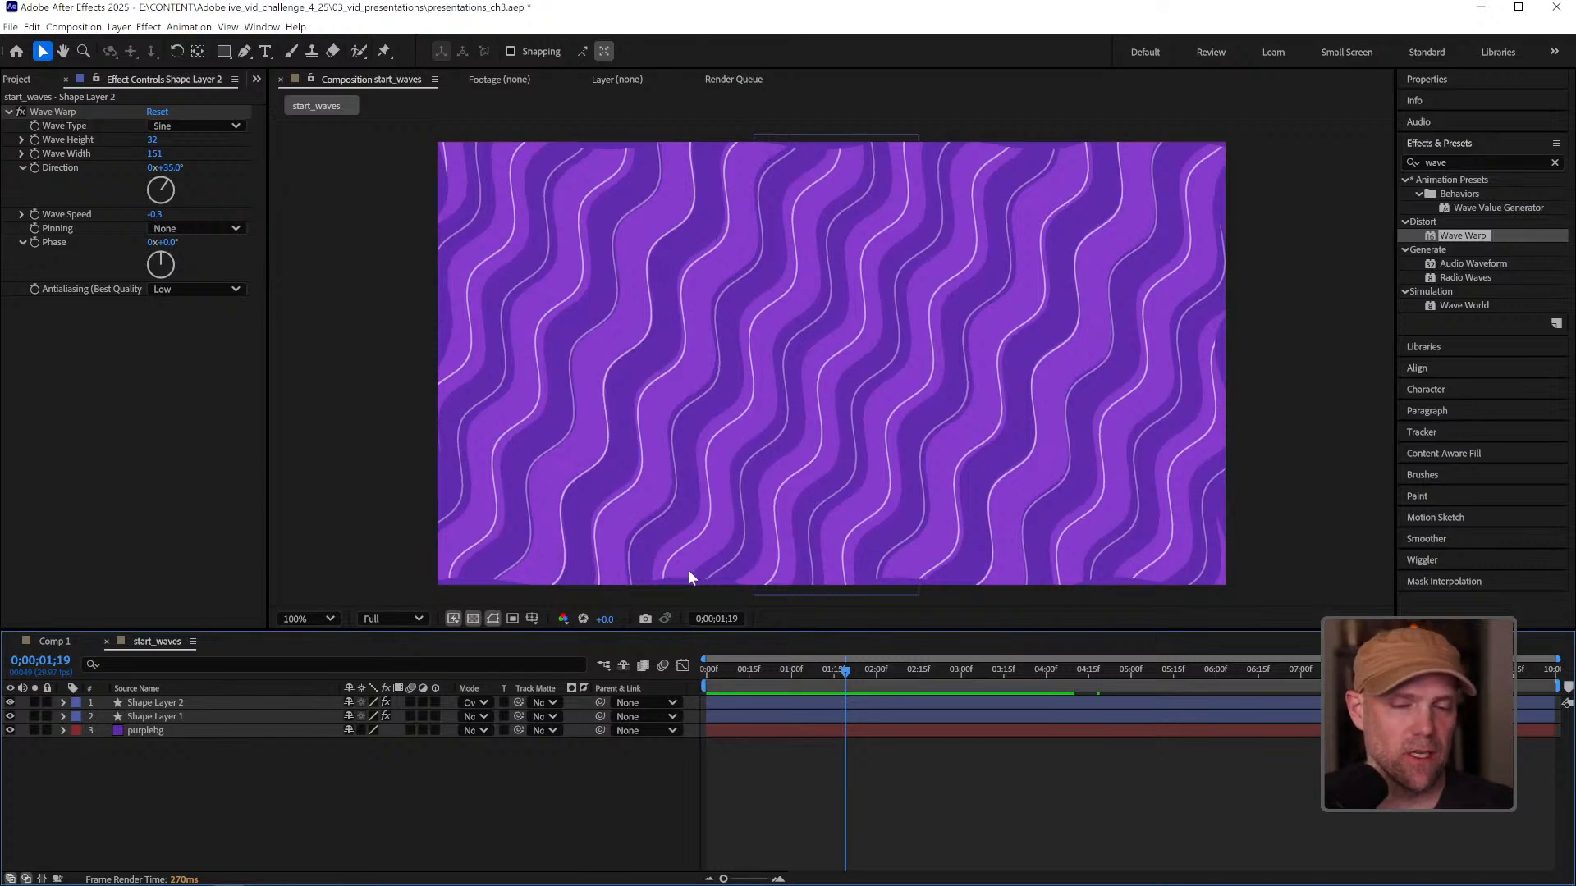
Inspect the line ends along the artwork's bottom edge and try setting Shape Layer 1's Wave Warp pinning to Center.
click(741, 566)
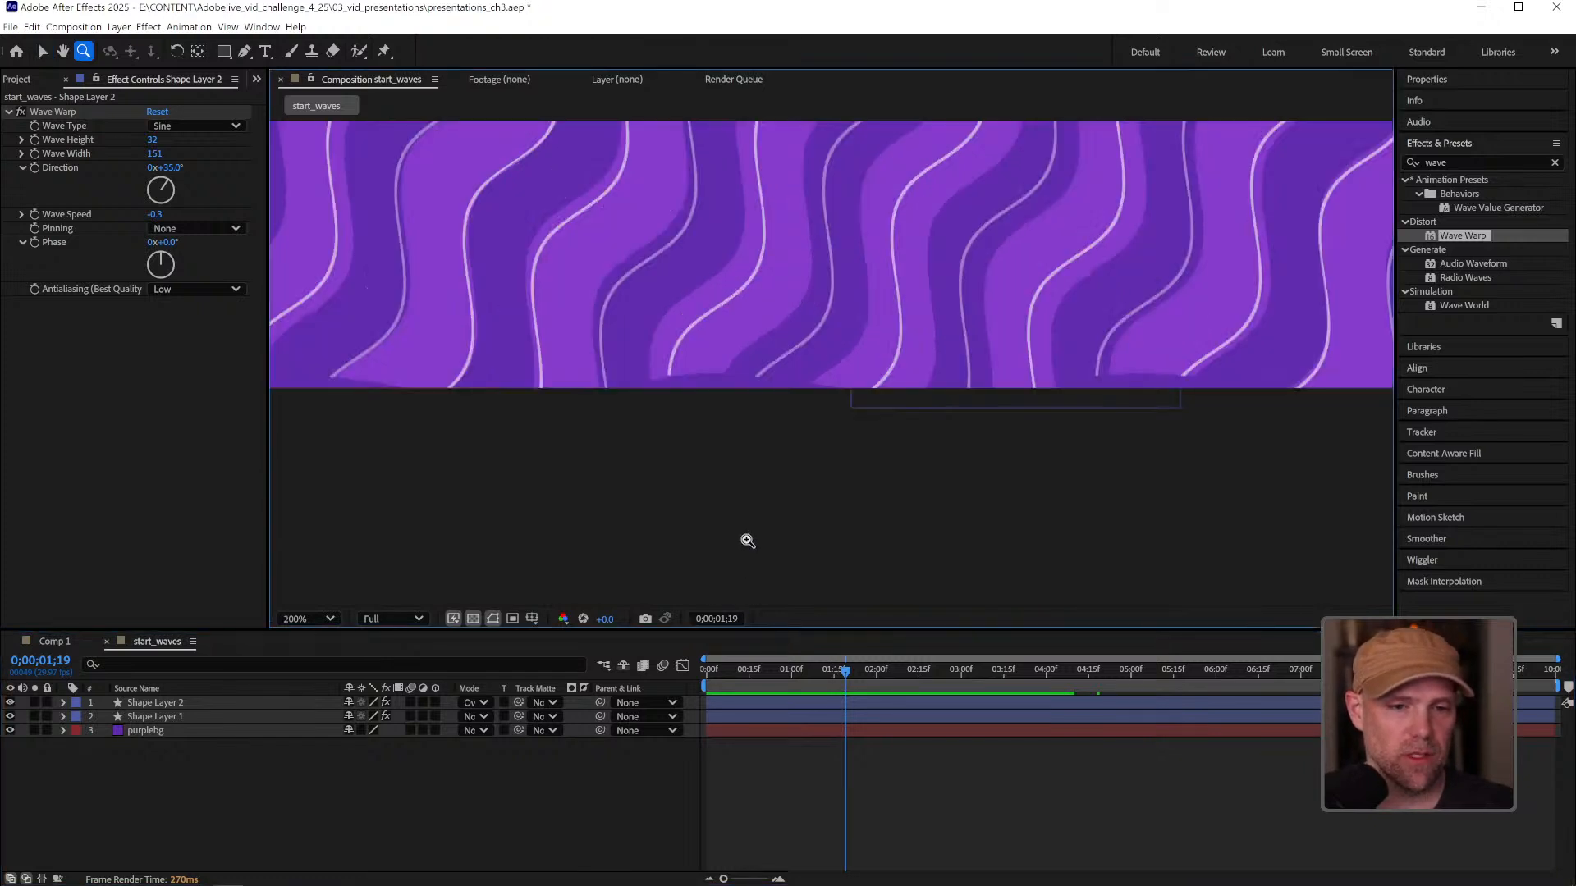
drag(788, 411, 822, 429)
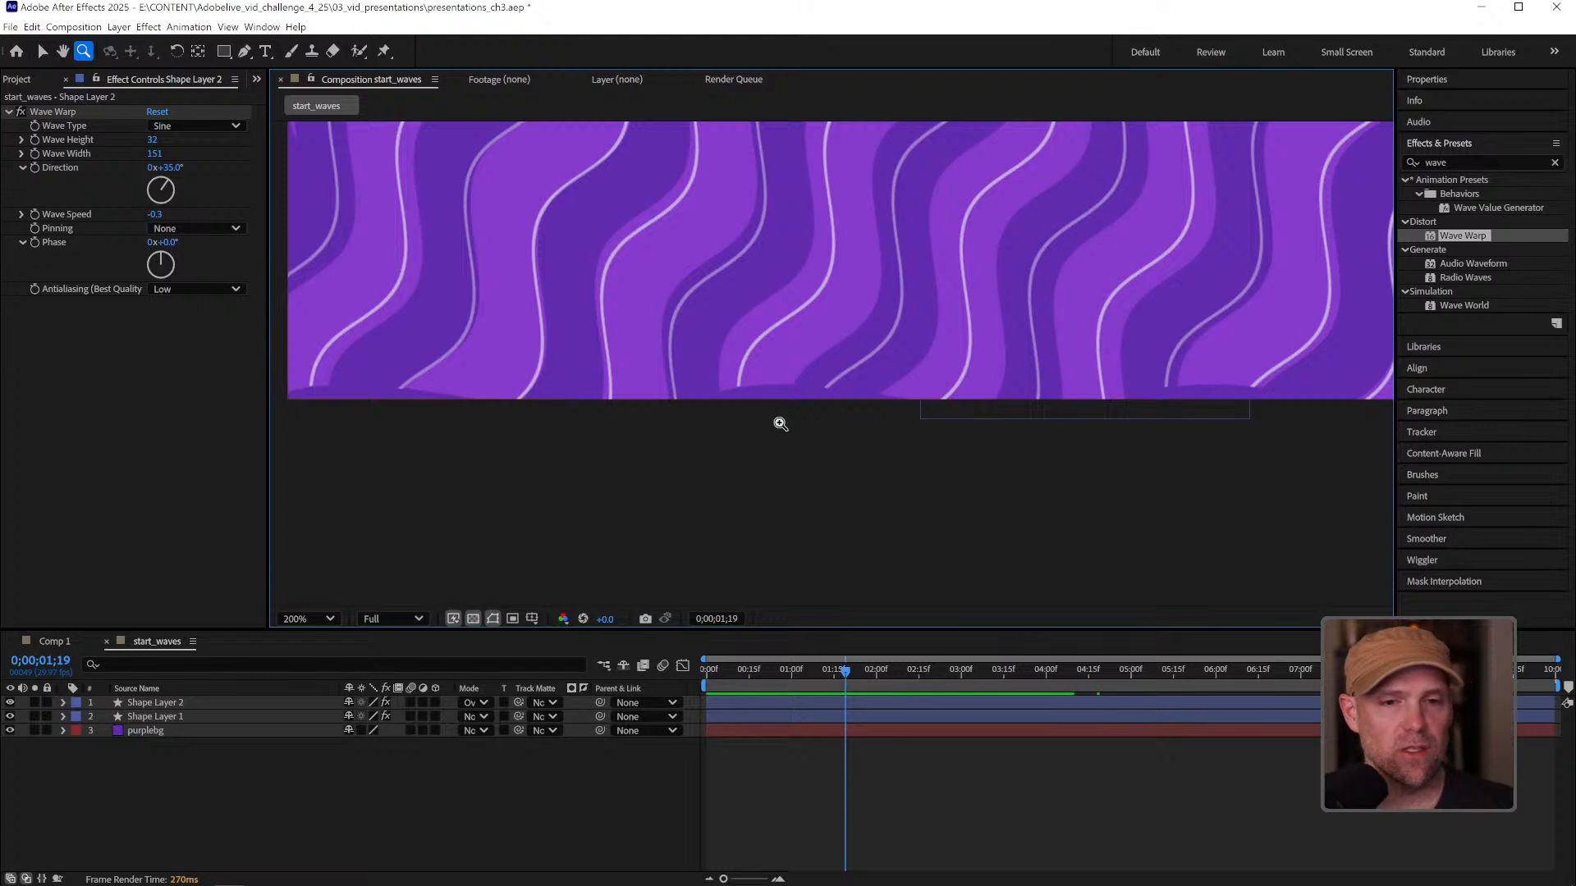
click(174, 716)
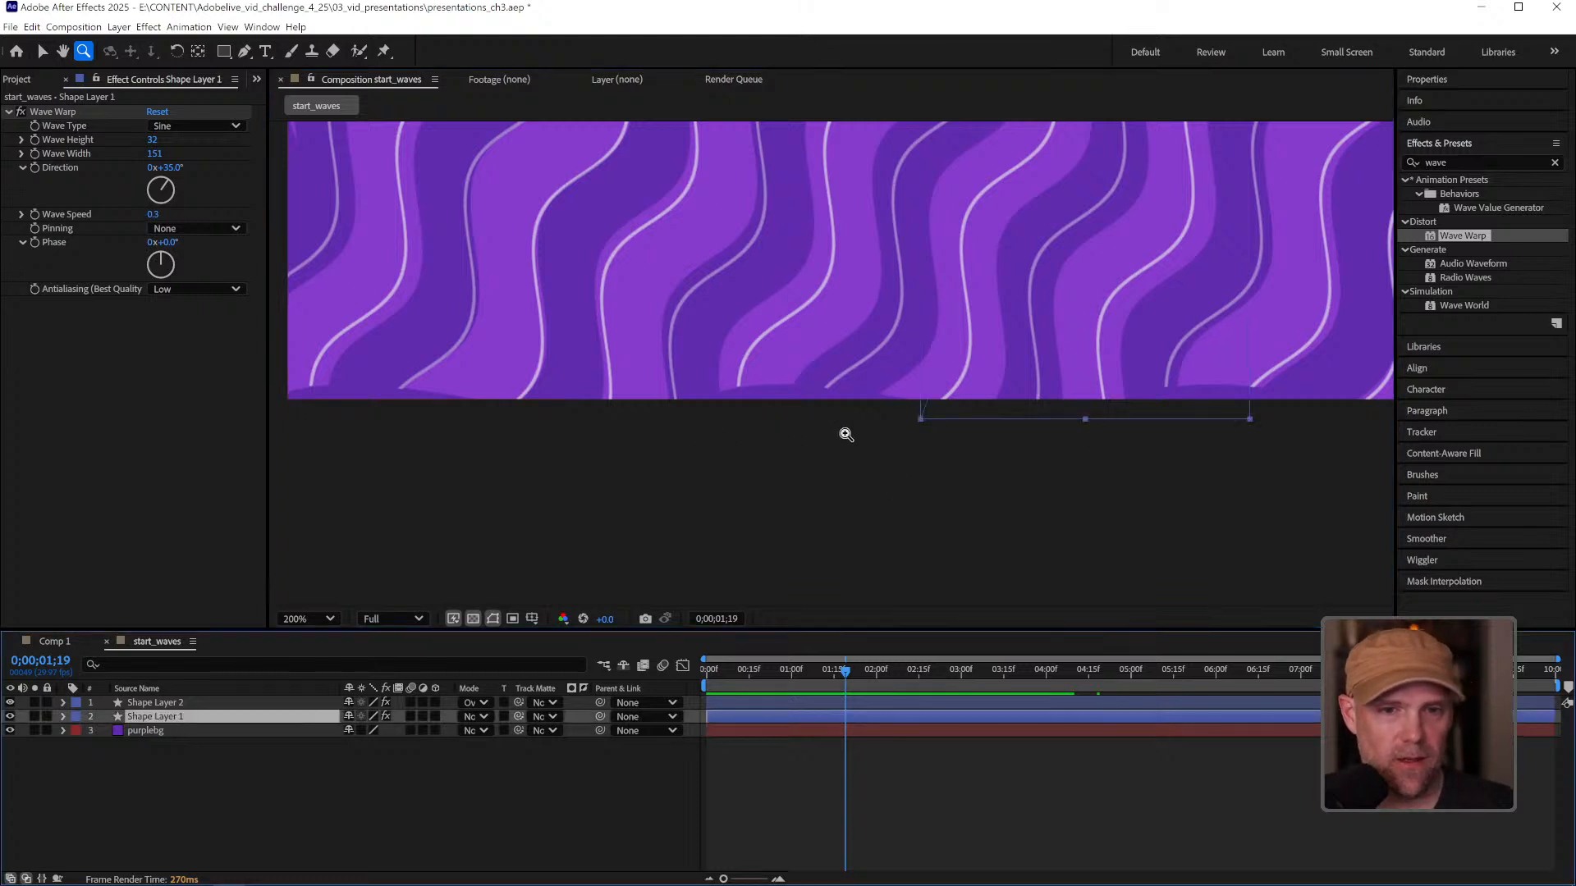
key(ctrl+t)
key(v)
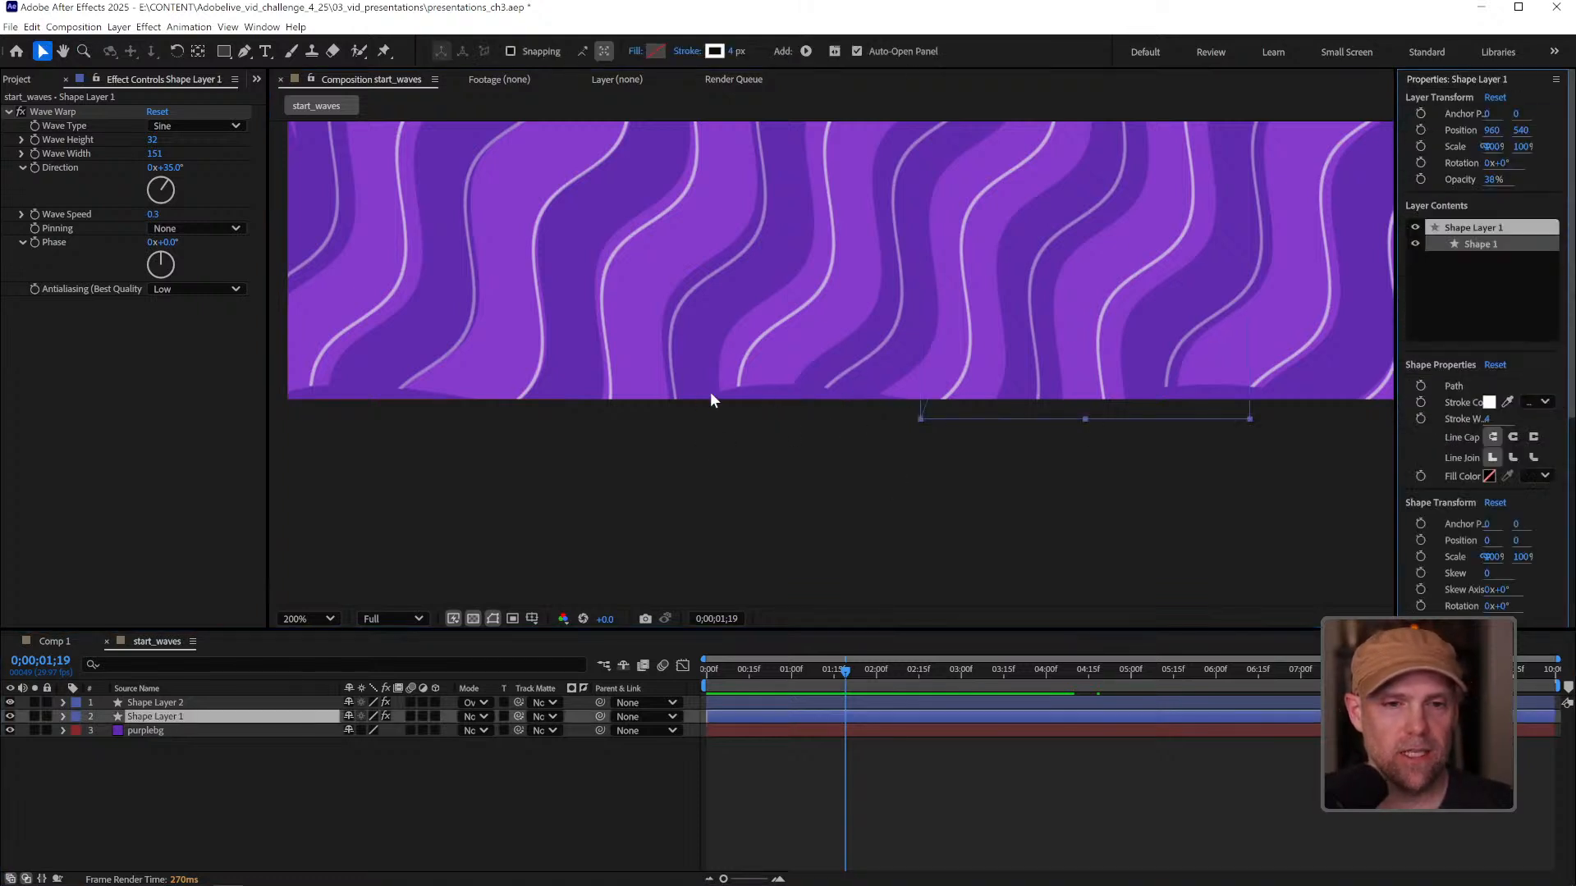
drag(753, 403, 932, 460)
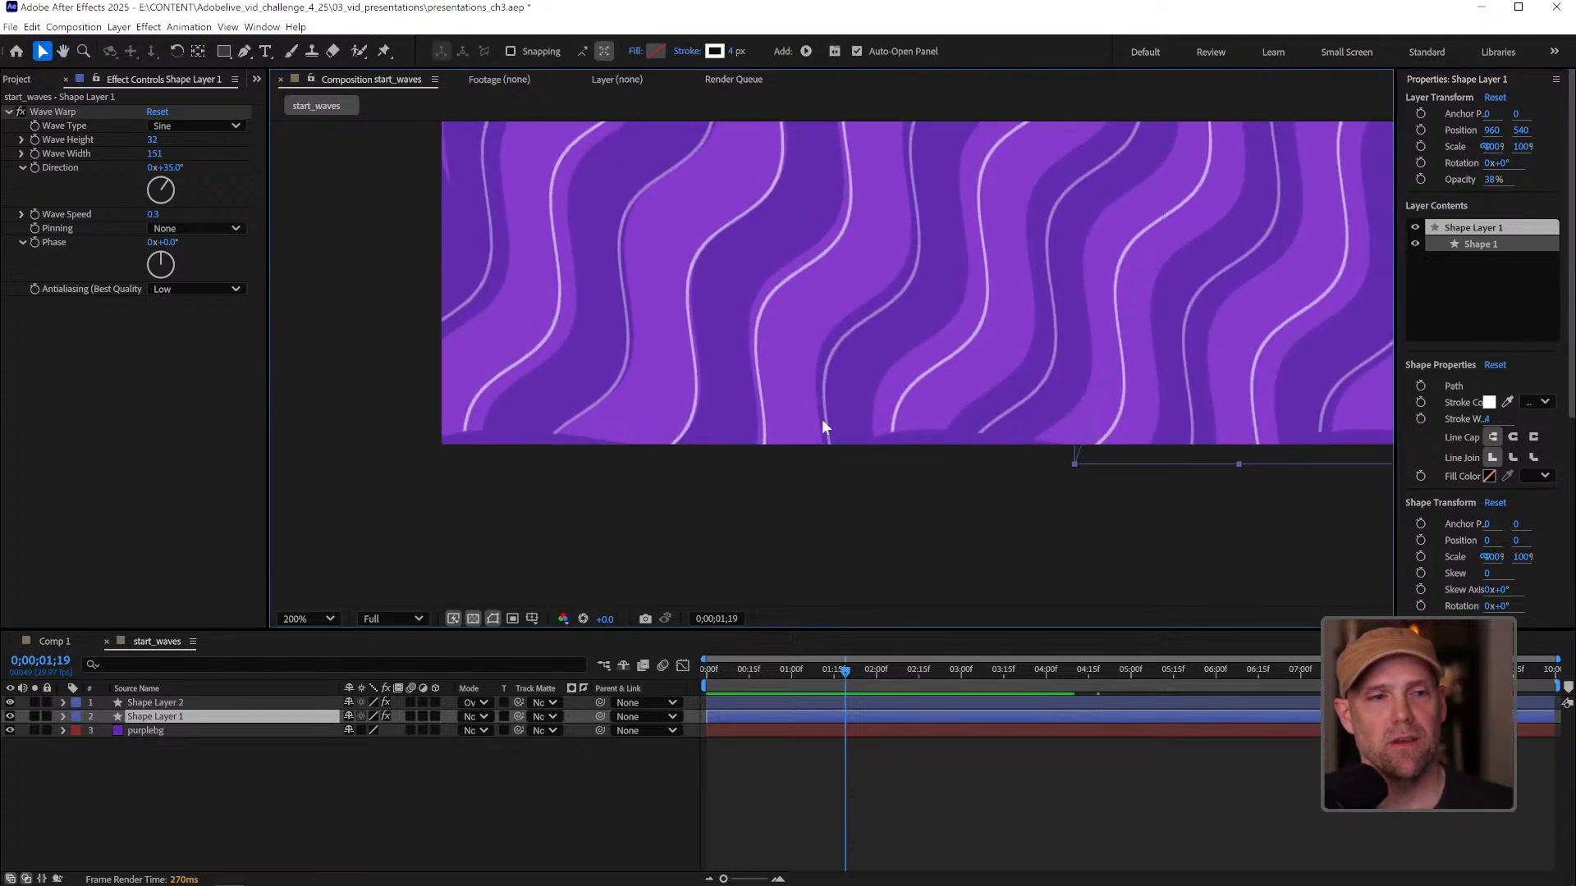
click(234, 229)
click(209, 276)
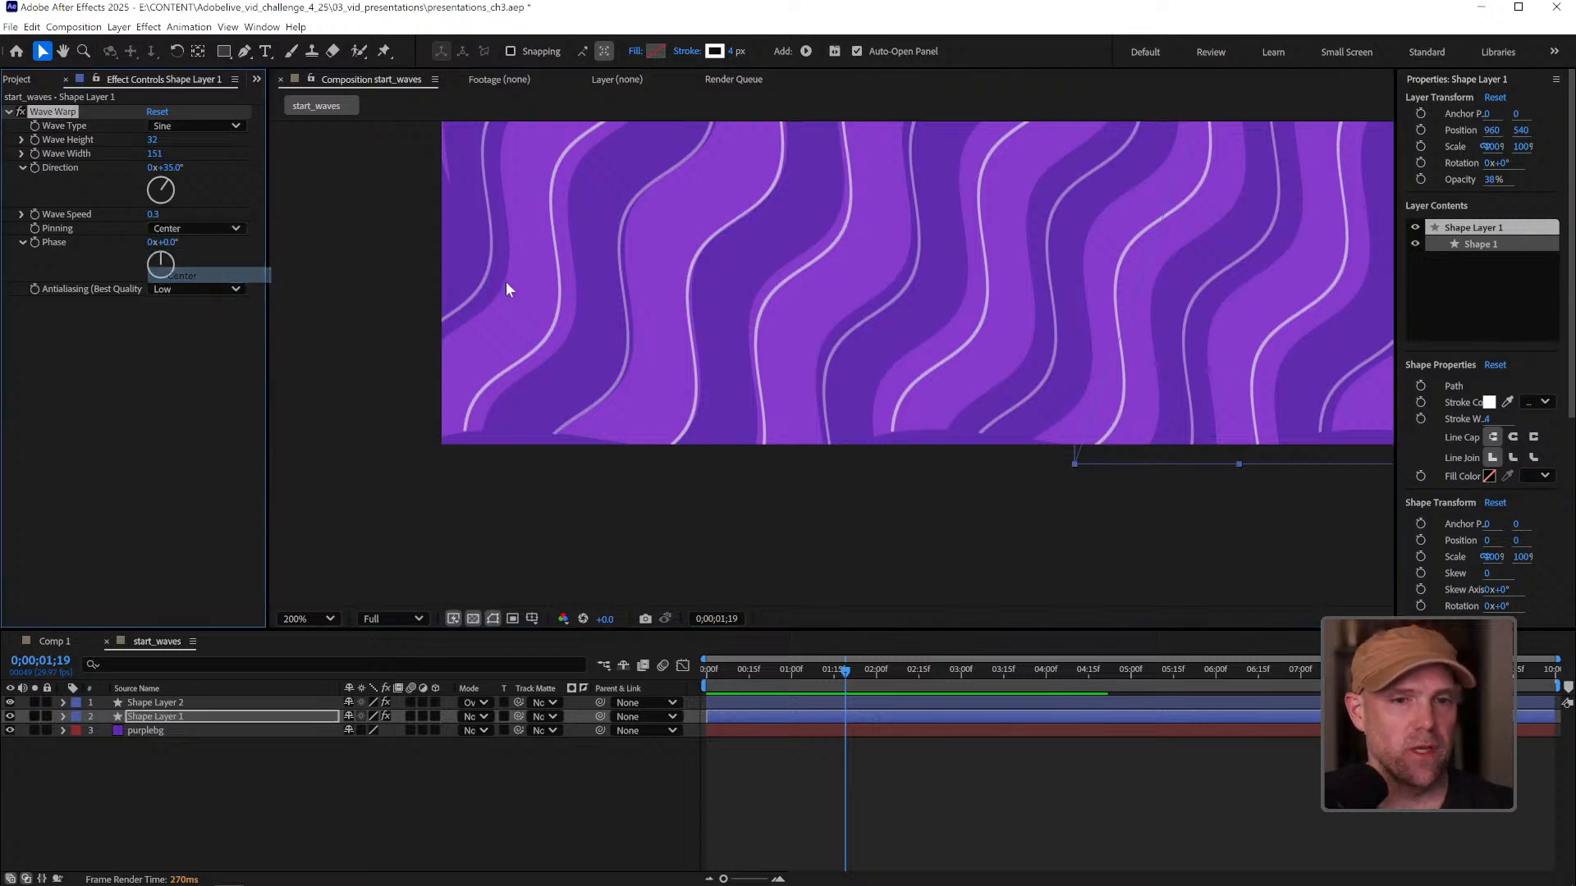
Try Wave Warp pinning on All Edges for Shape Layer 1, check the whole frame, and undo the pinning.
click(225, 229)
click(188, 257)
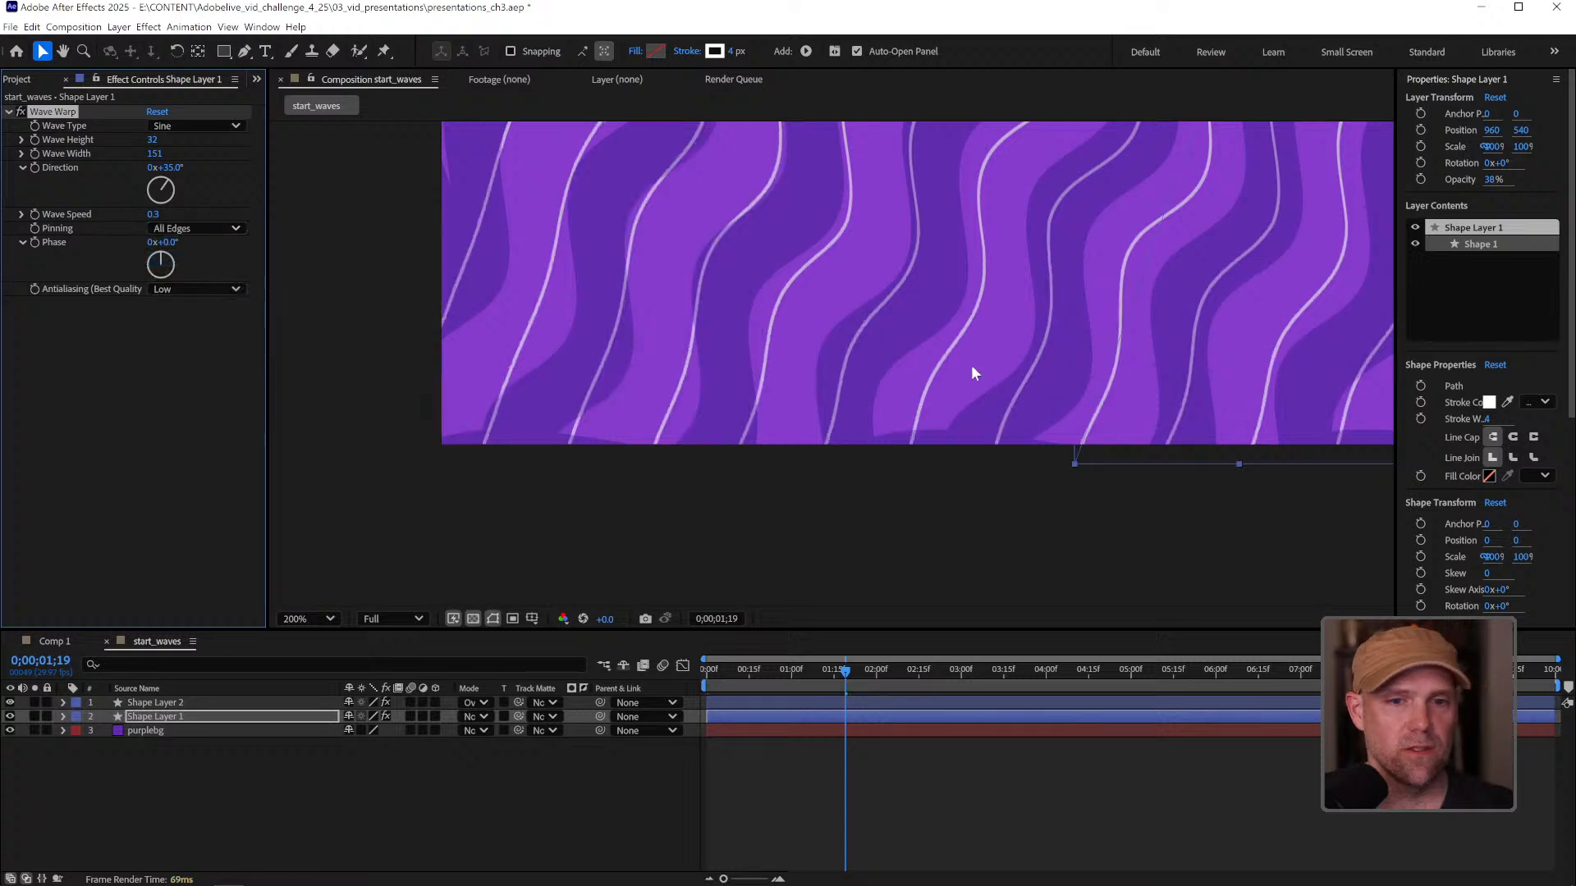
key(z)
alt+click(1092, 349)
drag(1053, 288, 1067, 437)
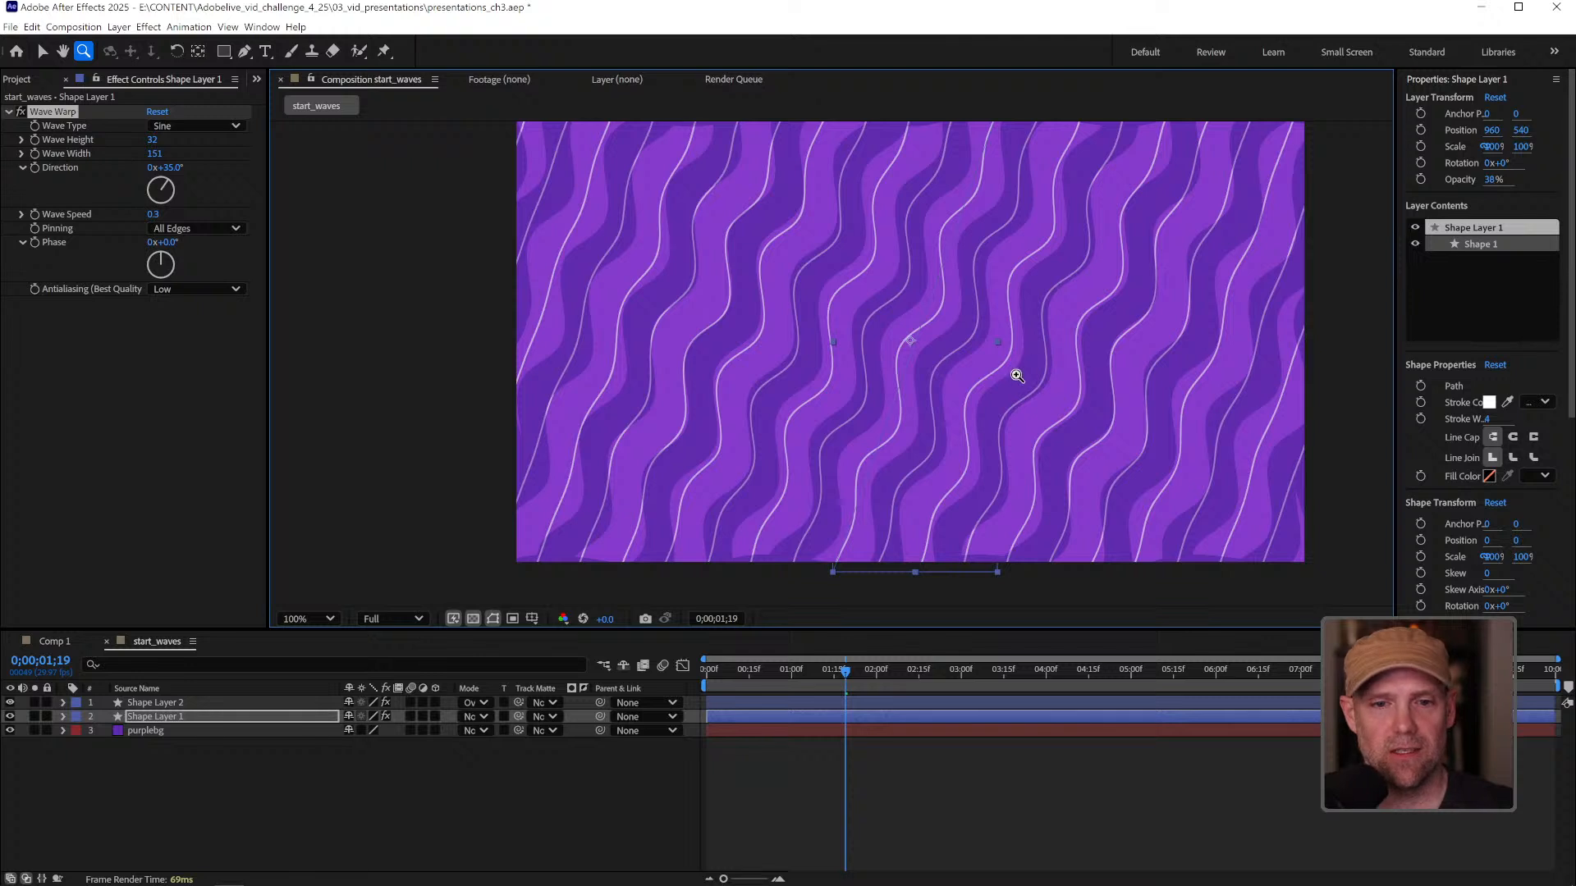
key(ctrl+z)
key(v)
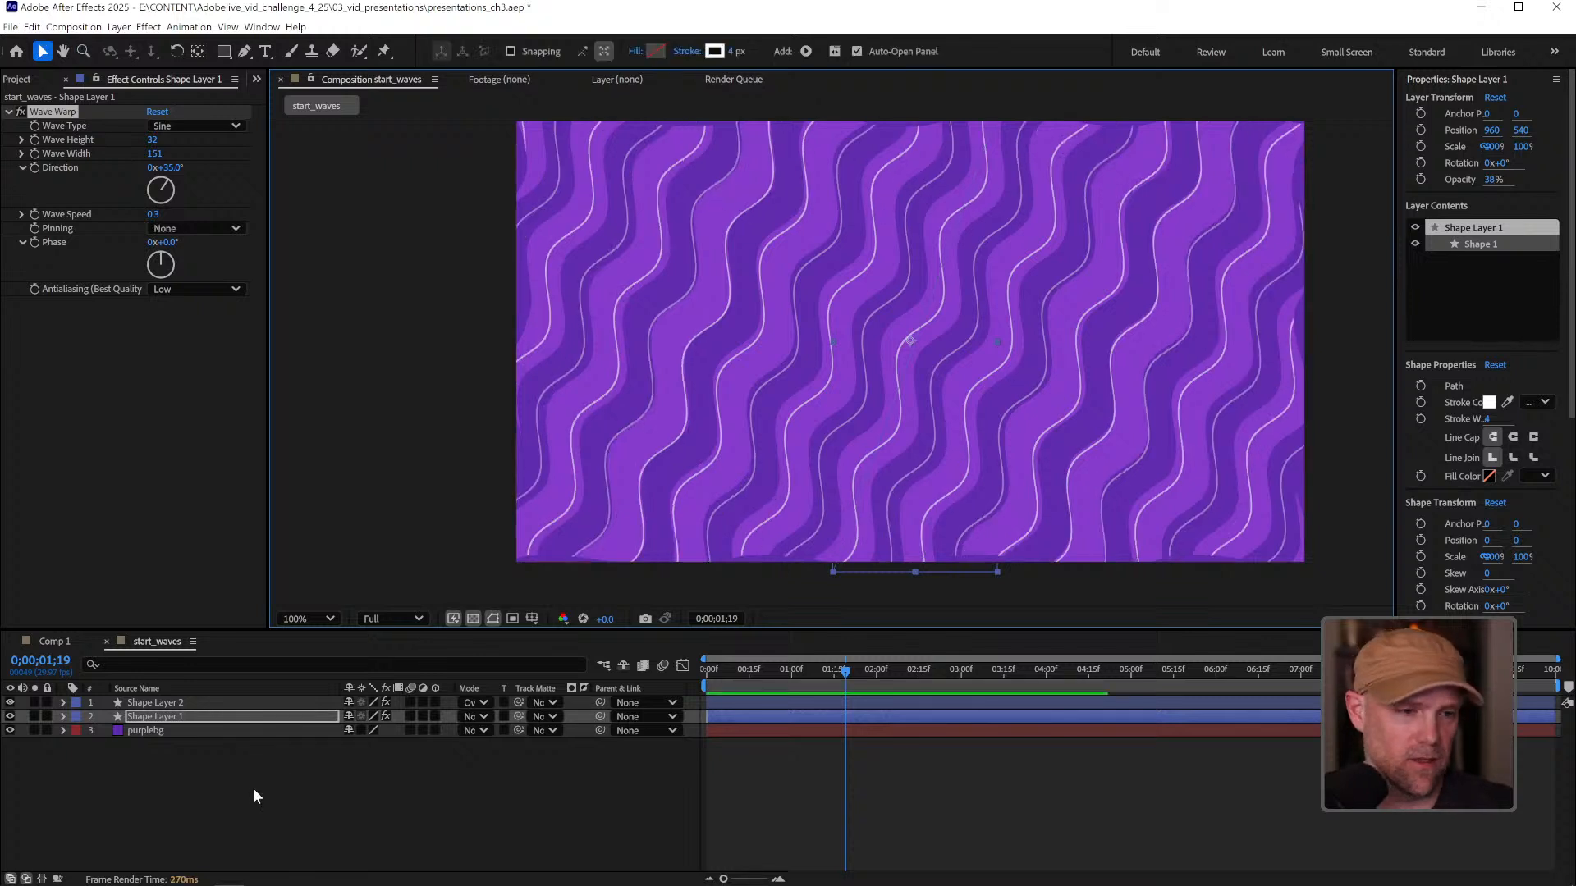
Pre-compose Shape Layer 2, Shape Layer 1 and purplebg into a new composition named wavesbg.
drag(253, 788, 230, 702)
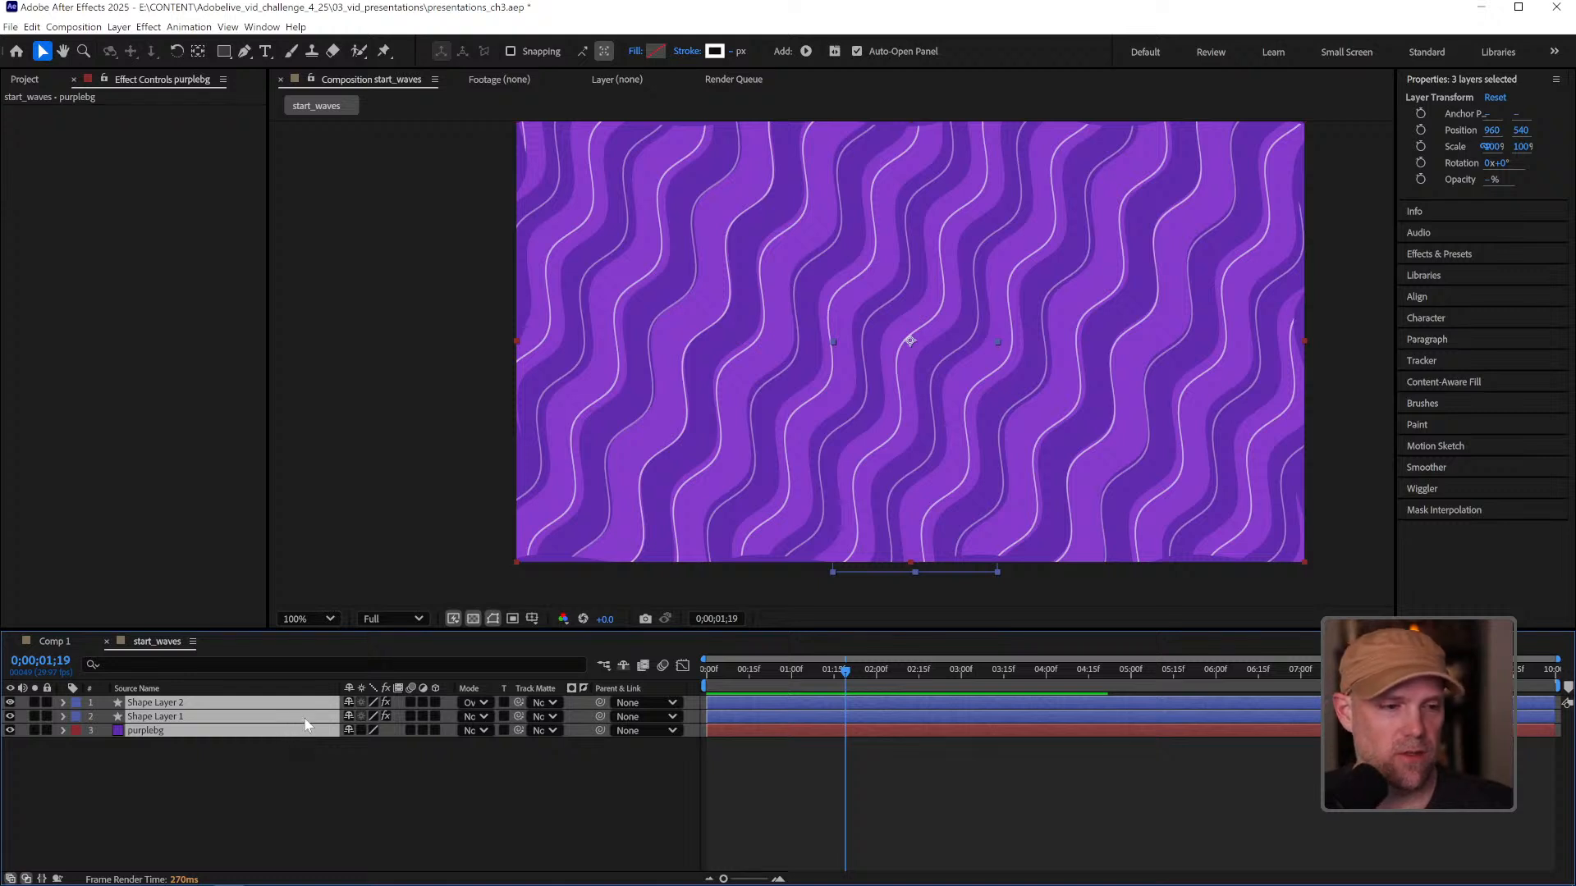
key(ctrl+shift+c)
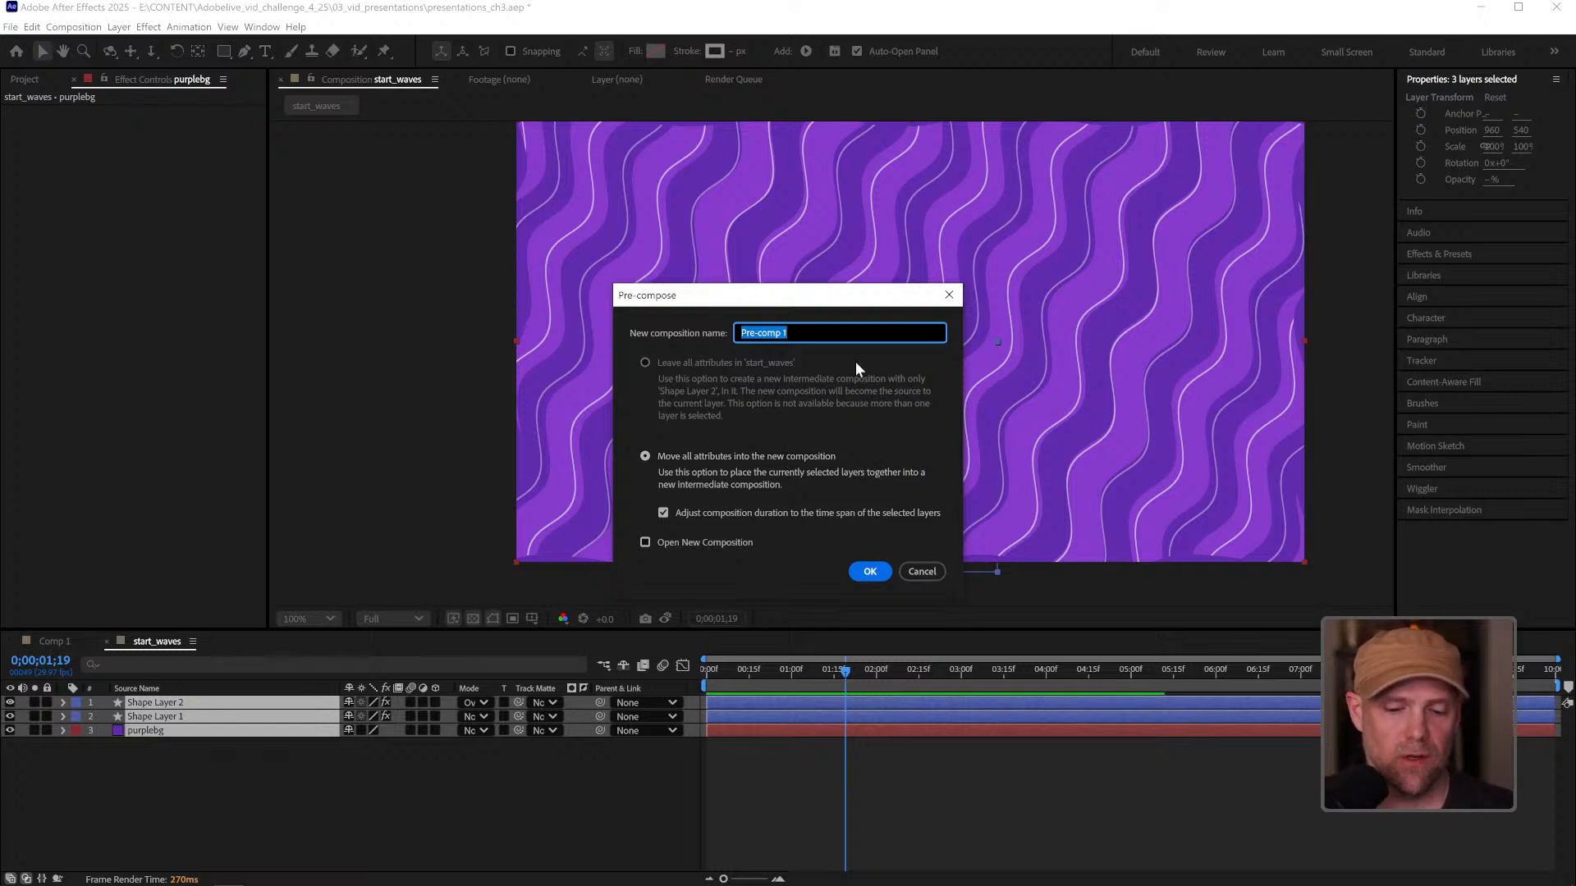
text(wavesbg)
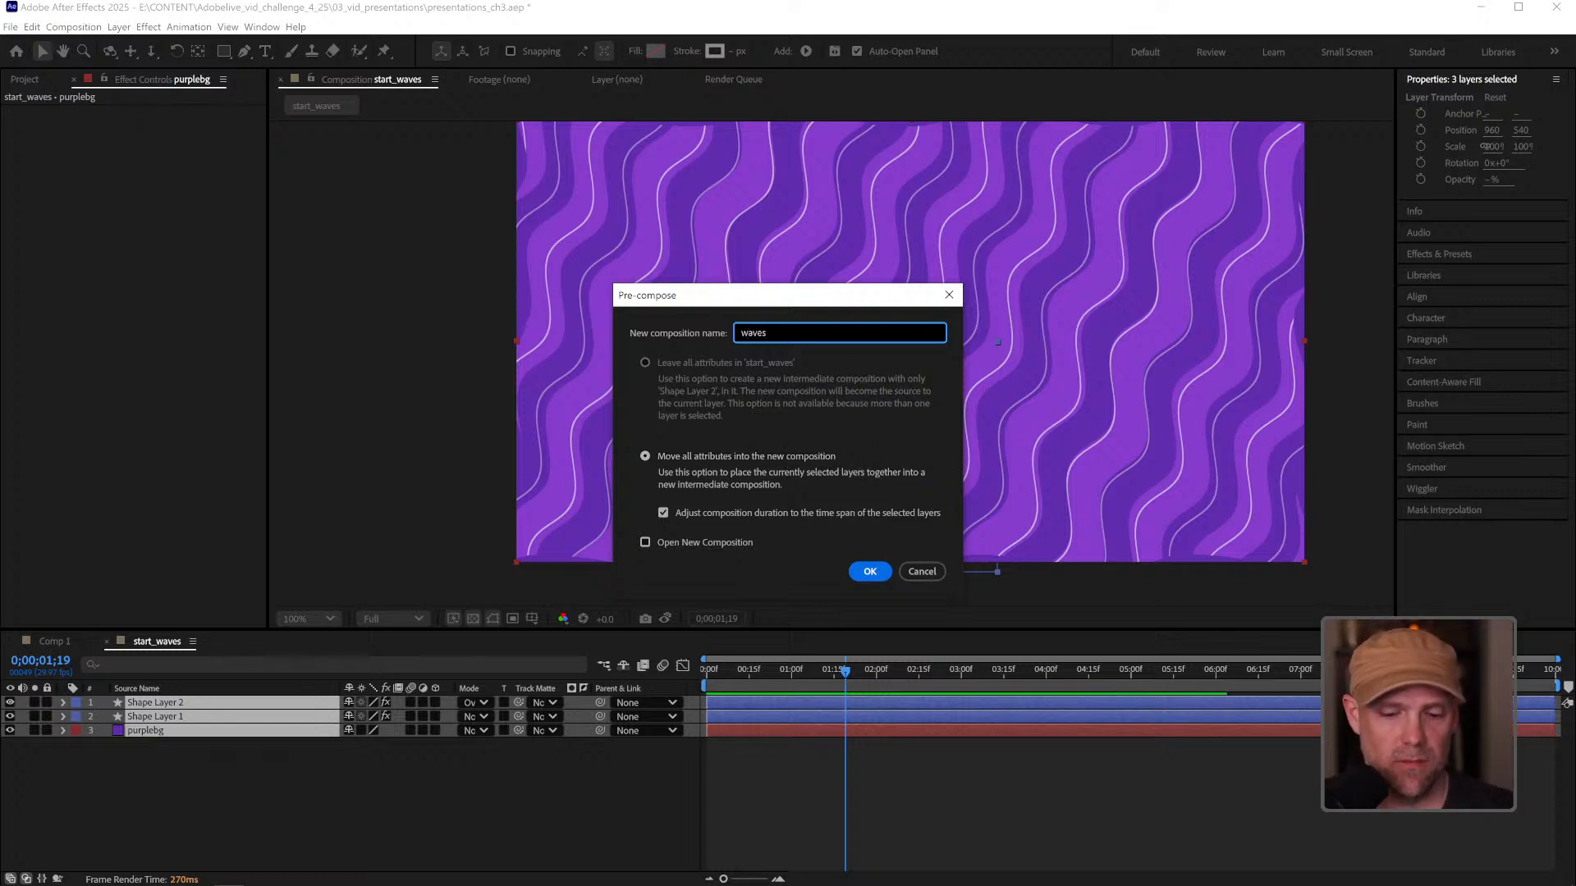
click(868, 572)
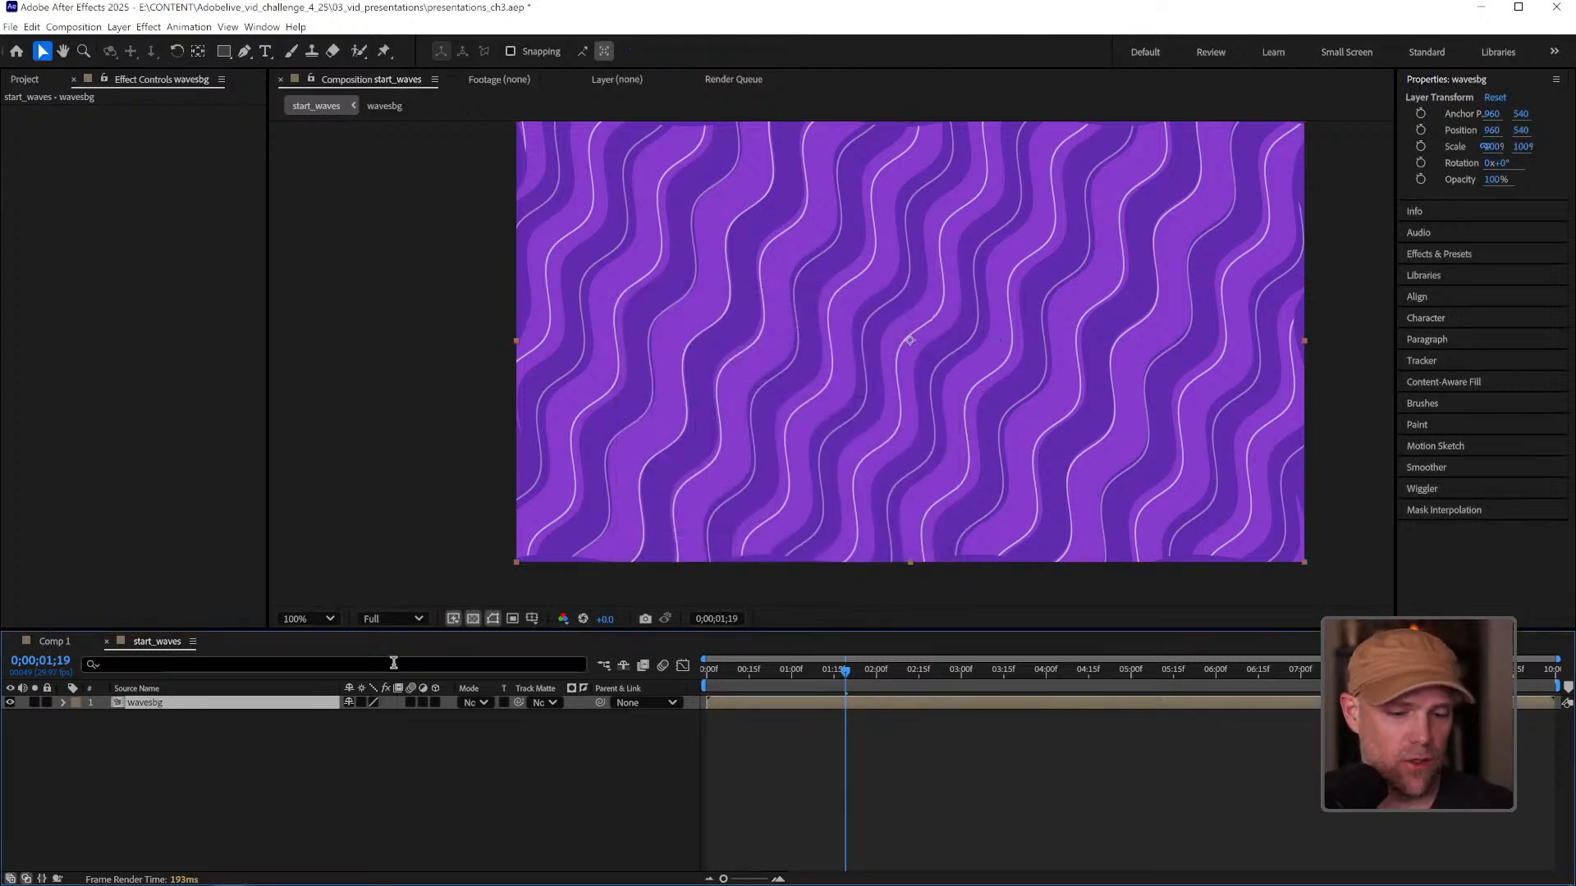
Scale the wavesbg layer up to 106% so its uneven line ends fall outside the frame.
key(s)
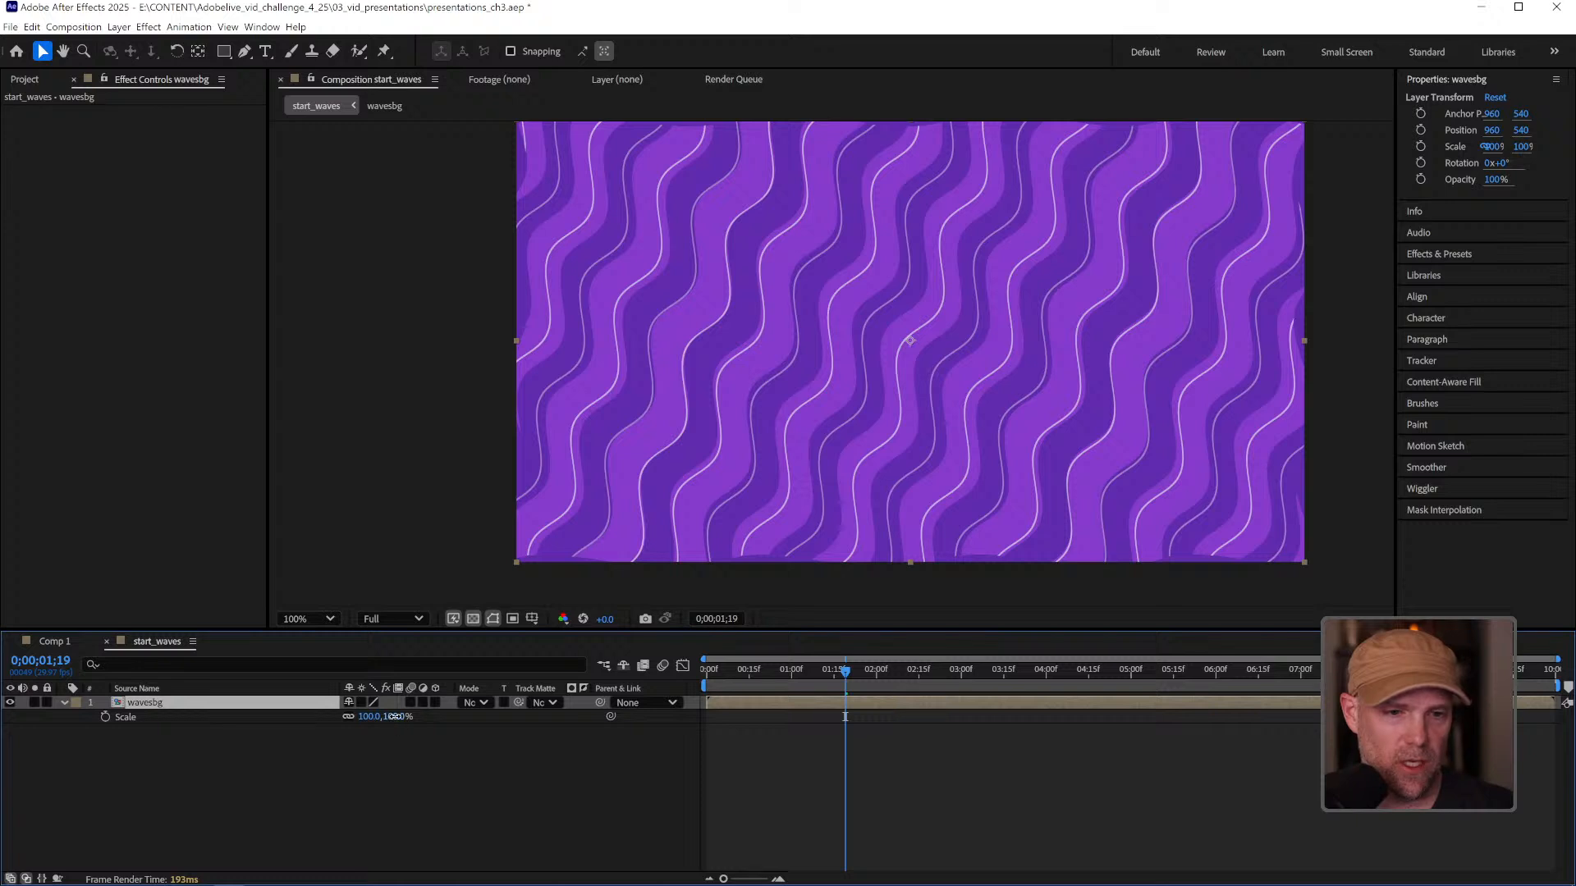
drag(394, 718, 489, 719)
click(1042, 713)
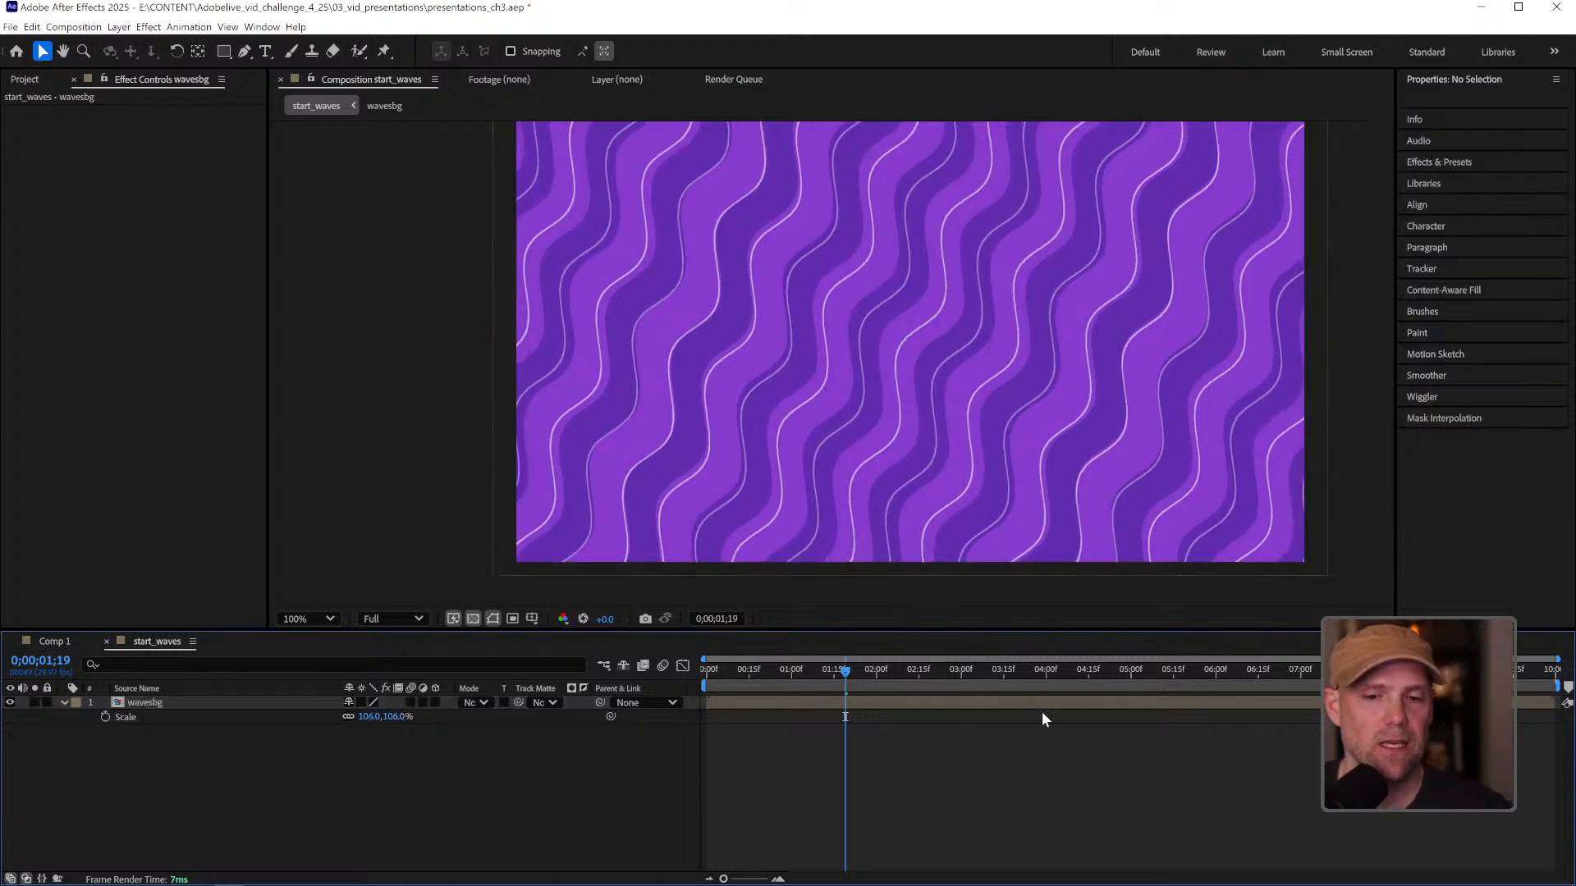
key(h)
drag(1076, 352, 1041, 351)
key(v)
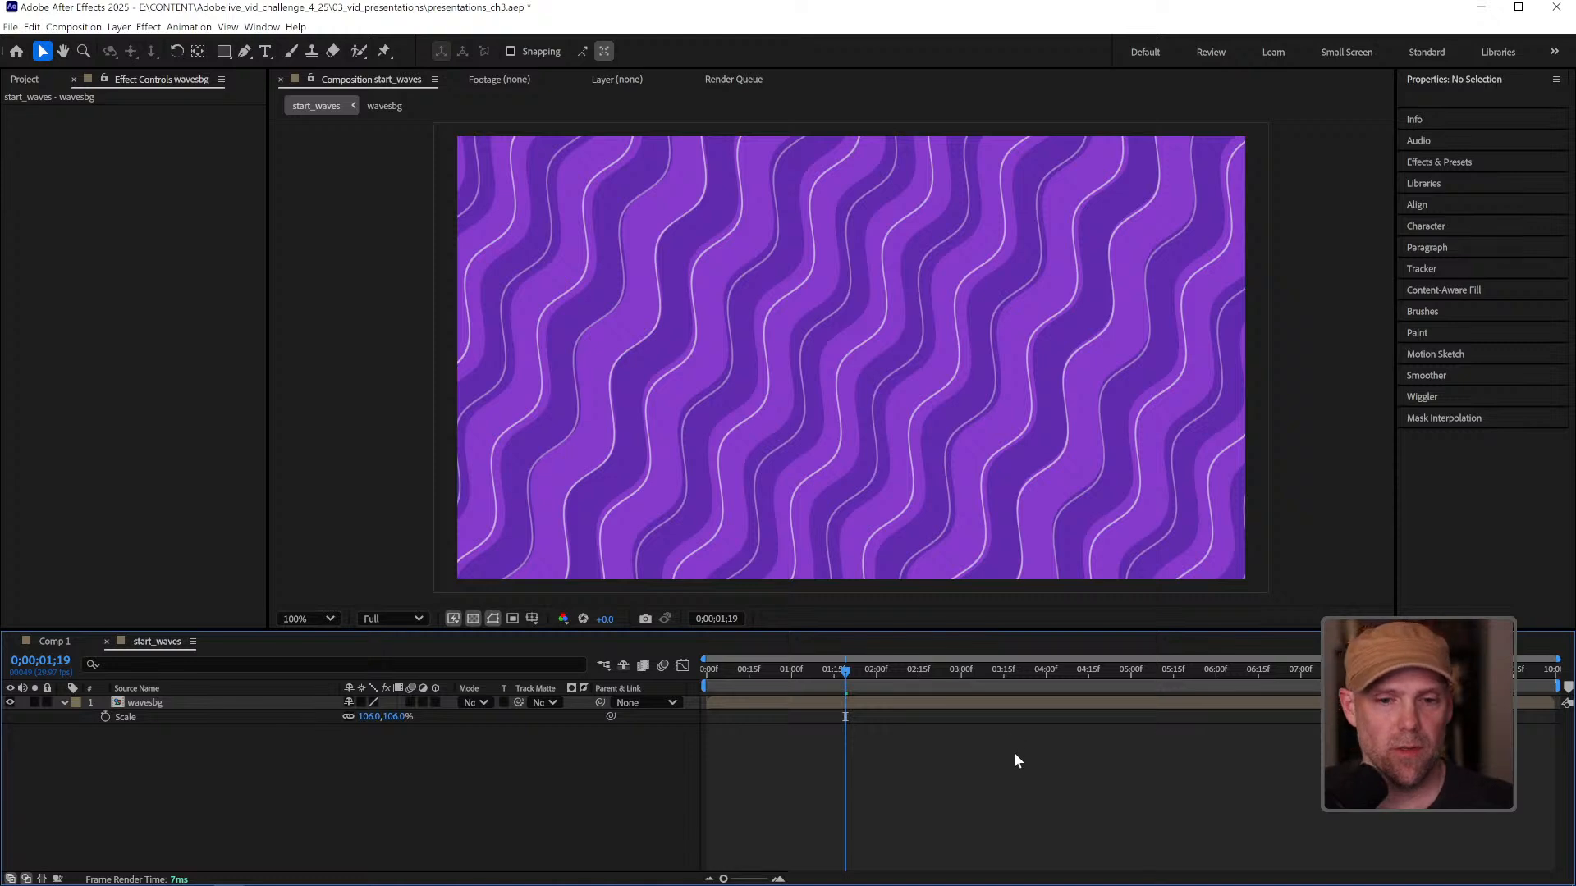
Add the start_waves composition to the render queue, then return to the composition view and open Comp 1.
key(ctrl+m)
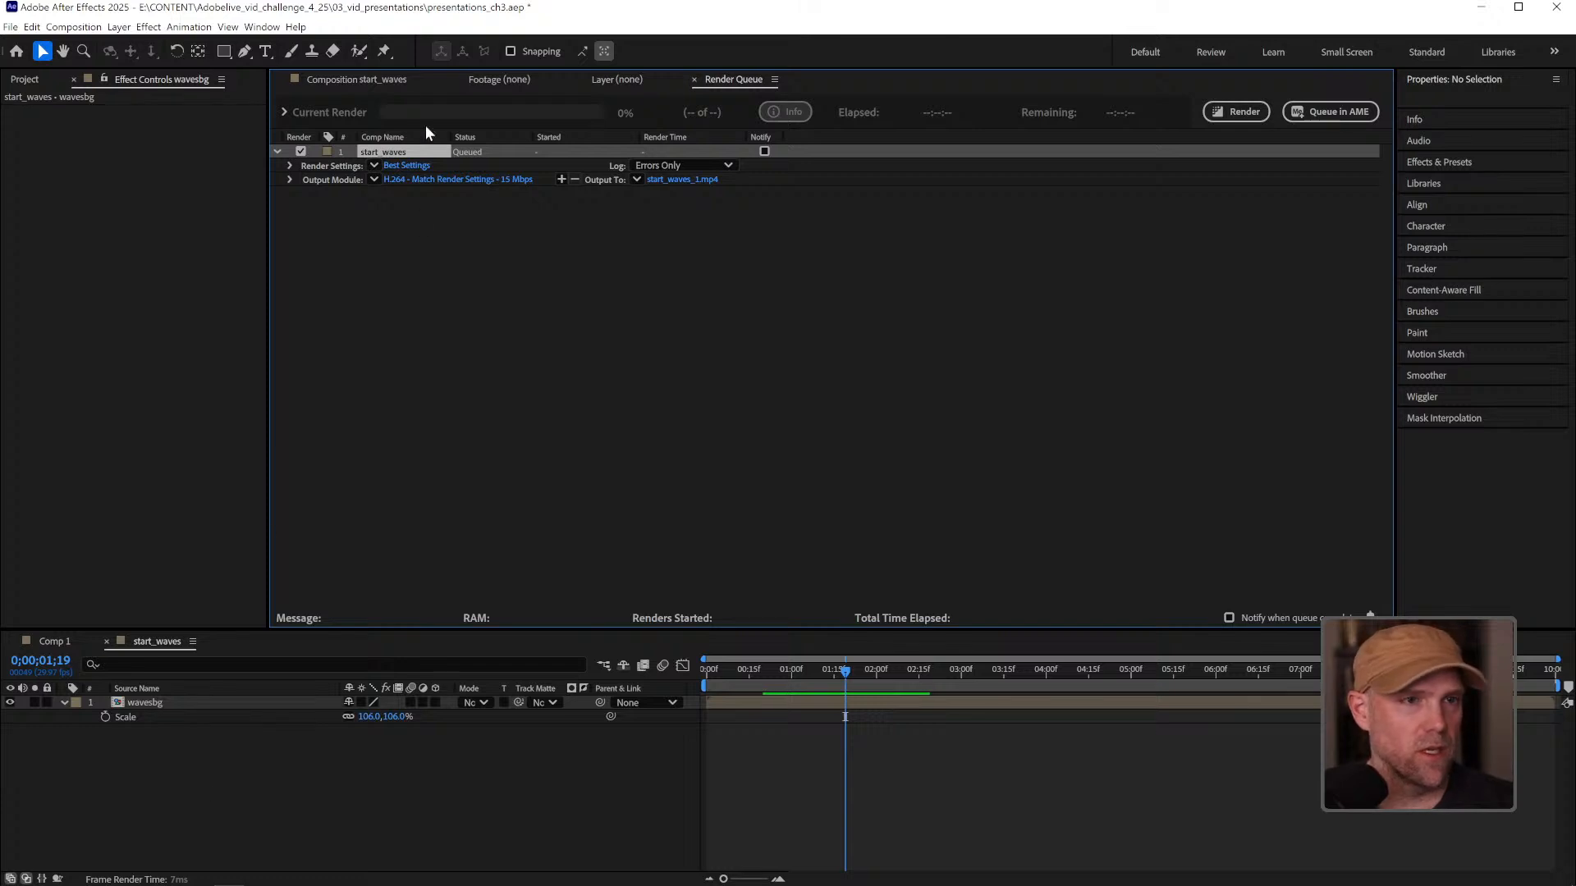
click(328, 78)
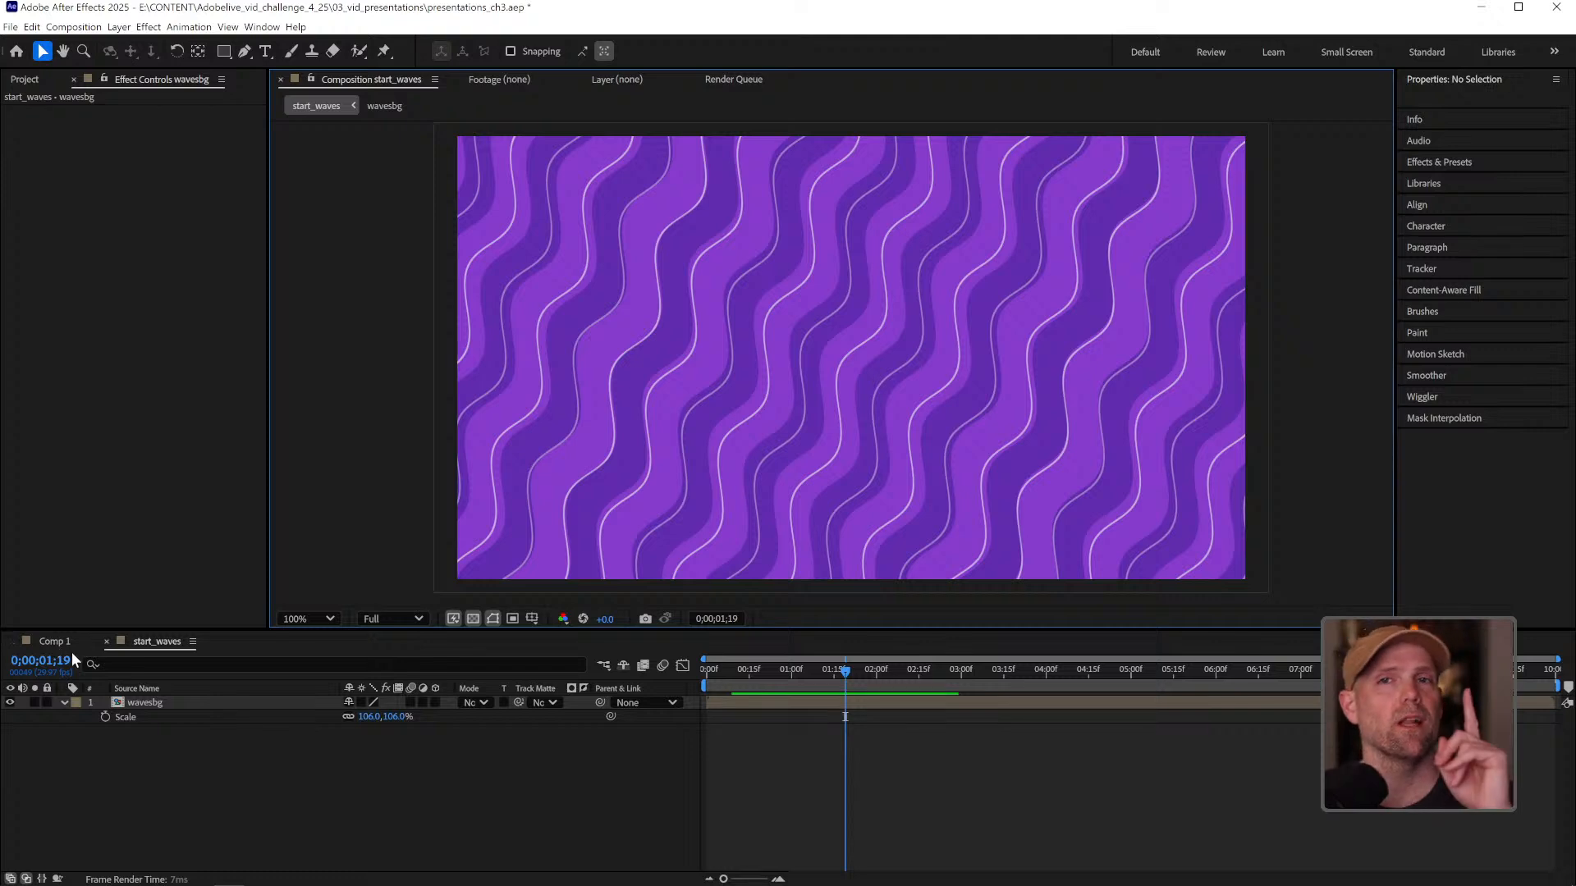
click(49, 642)
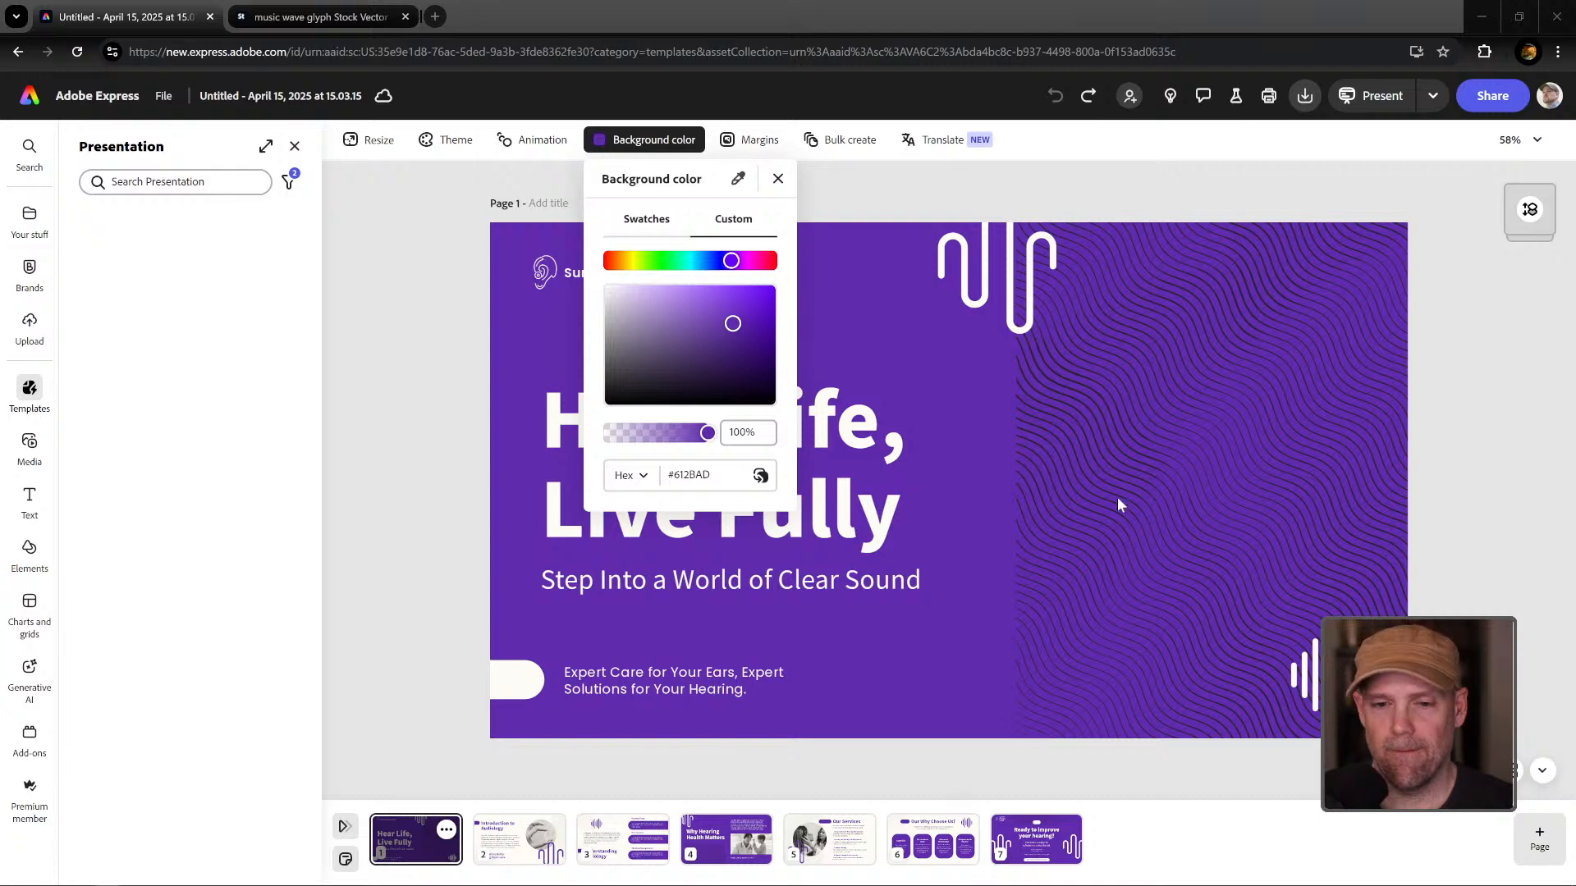
Switch to Adobe Express, dismiss the background color settings and open page 3 of the presentation as reference.
click(623, 833)
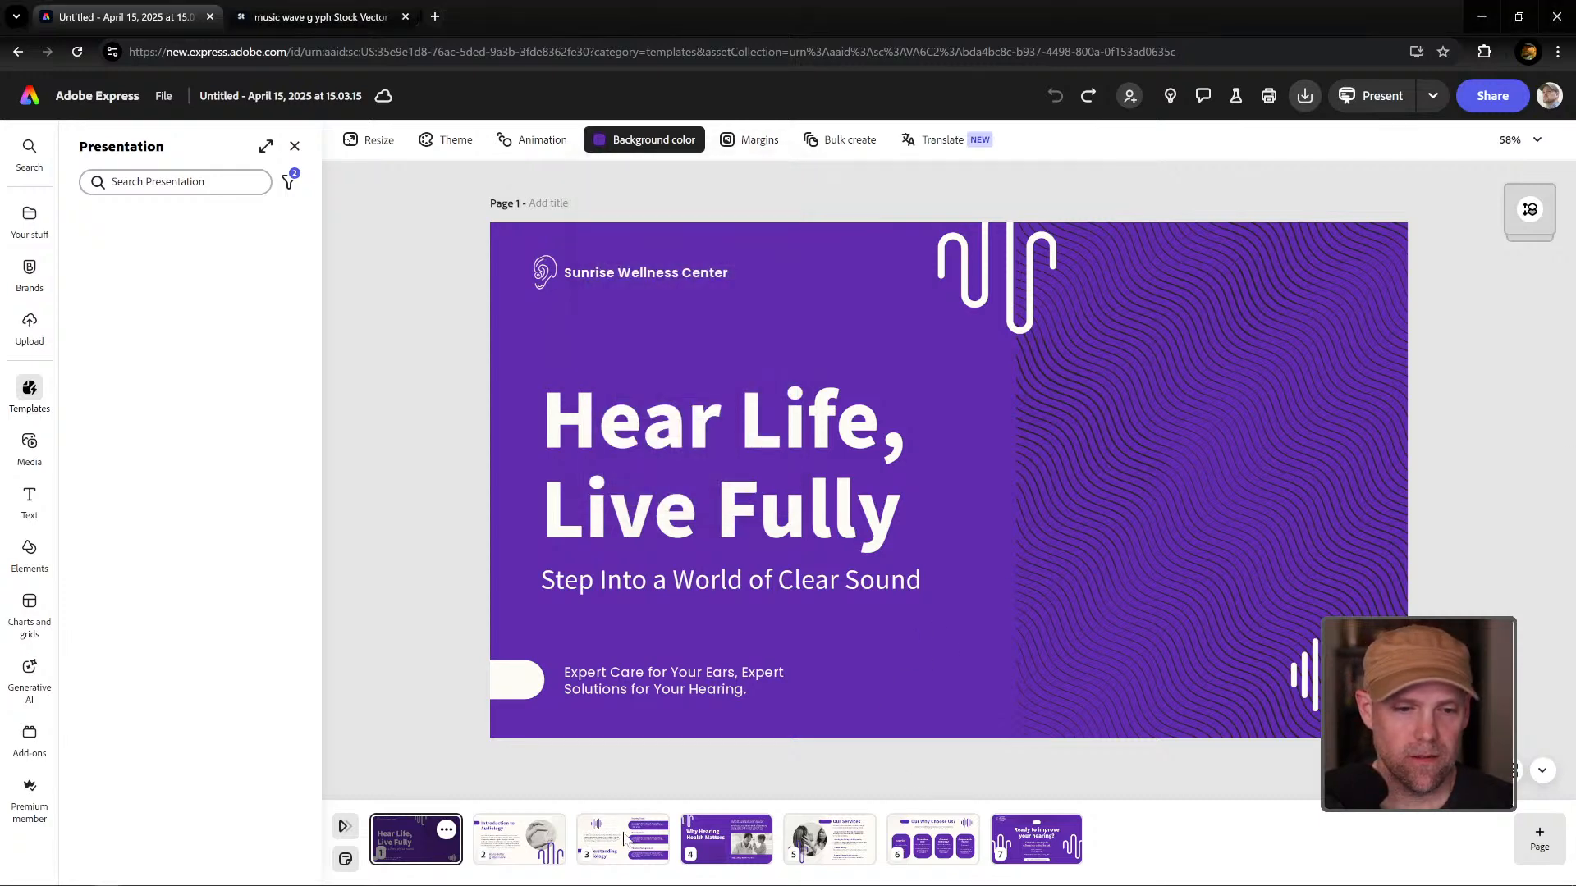
click(627, 840)
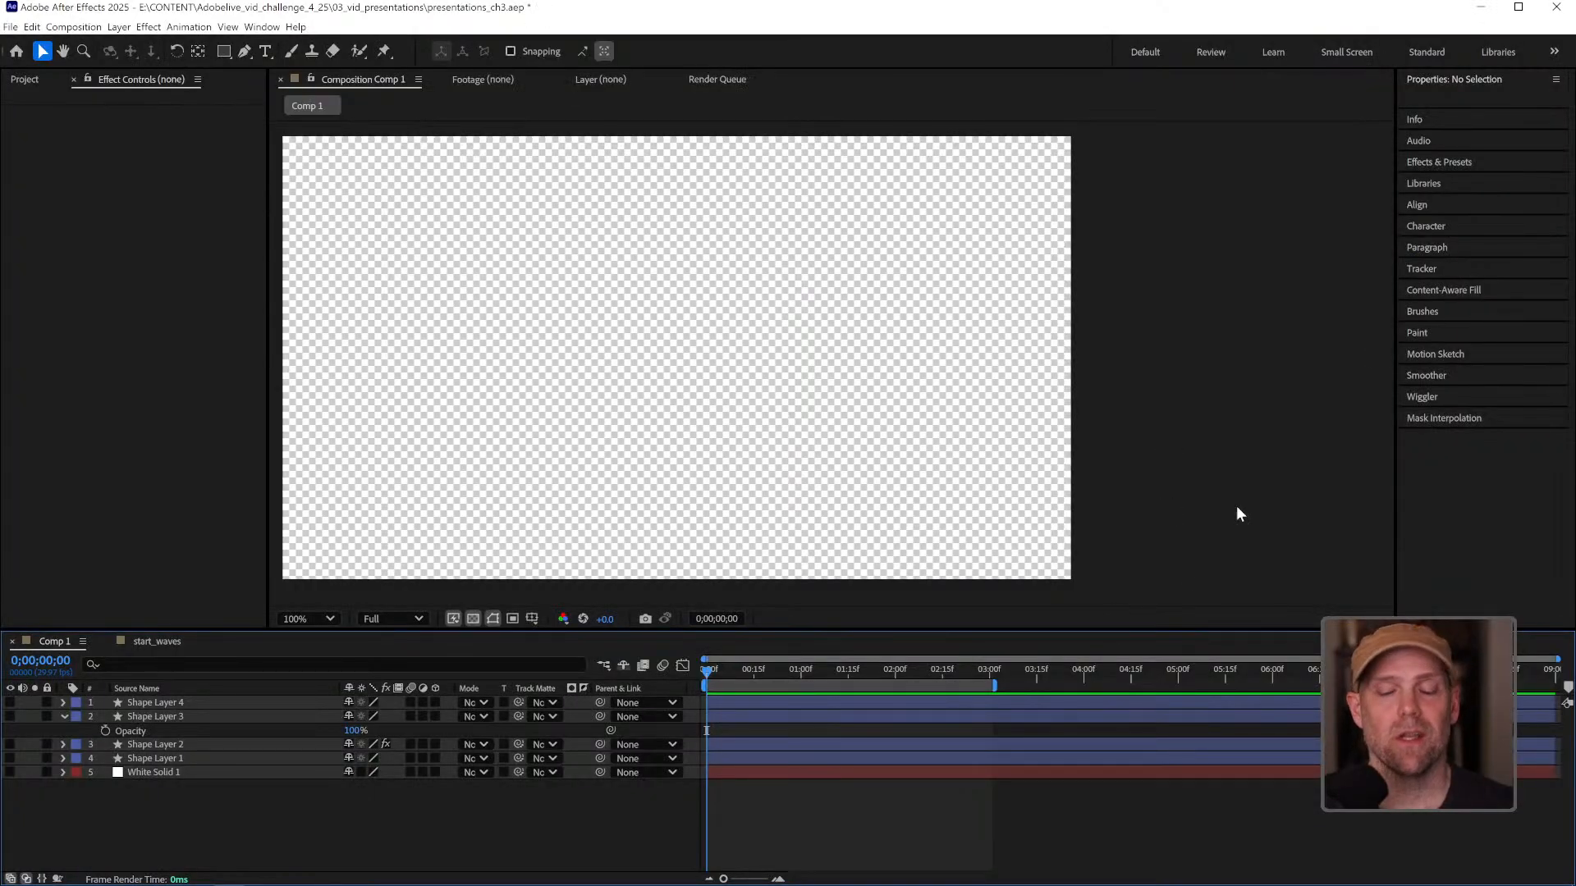
Make Shape Layer 3 visible in Comp 1 and briefly toggle Shape Layer 4's visibility on and off.
click(10, 716)
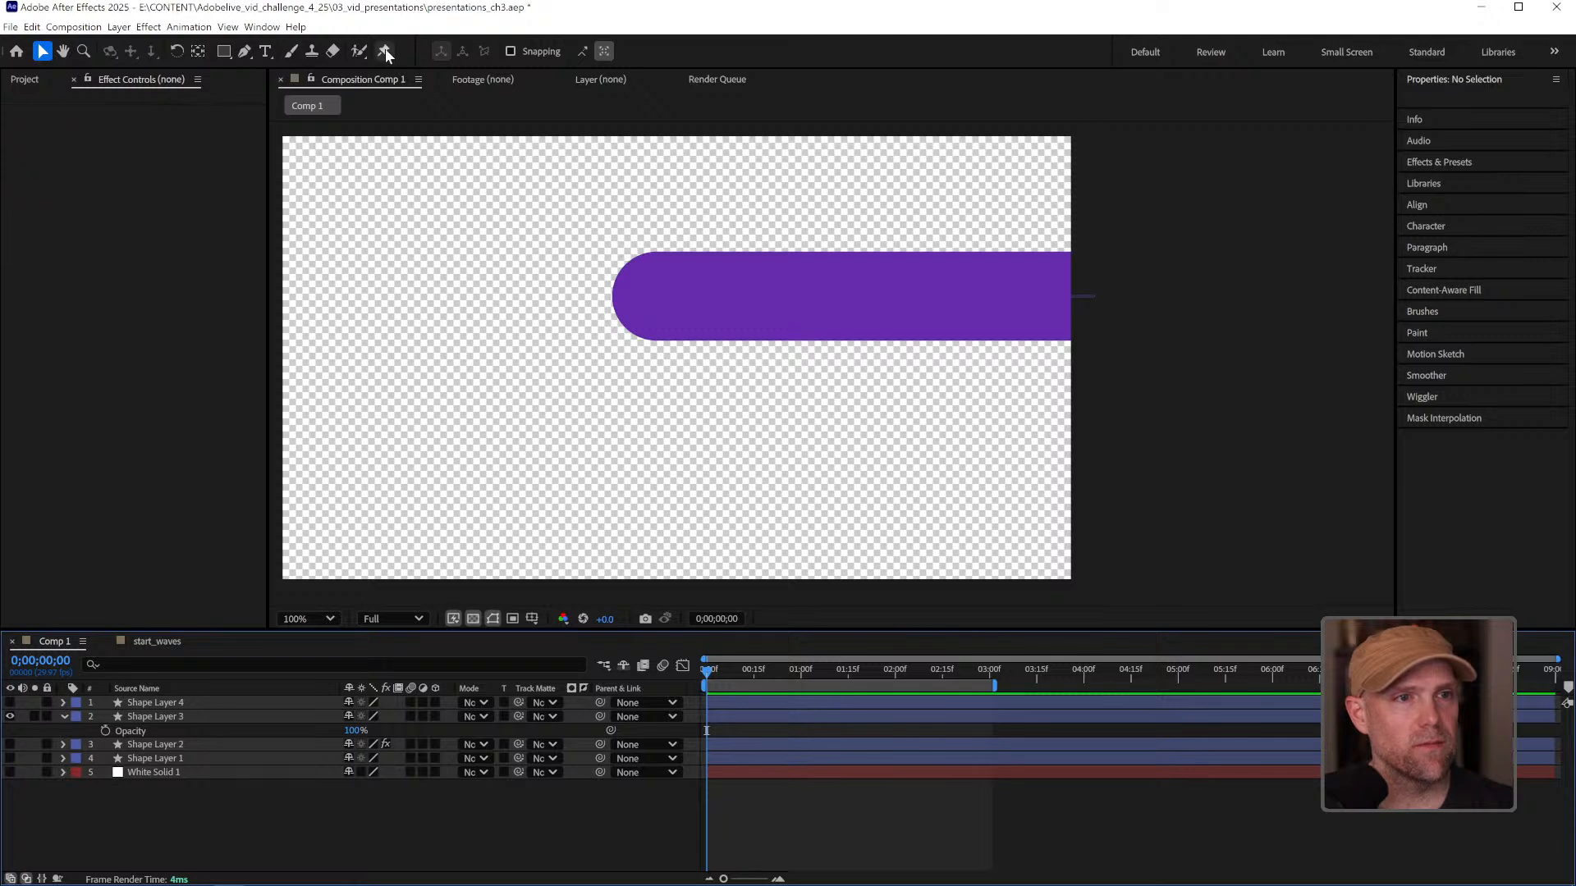
click(10, 702)
click(10, 702)
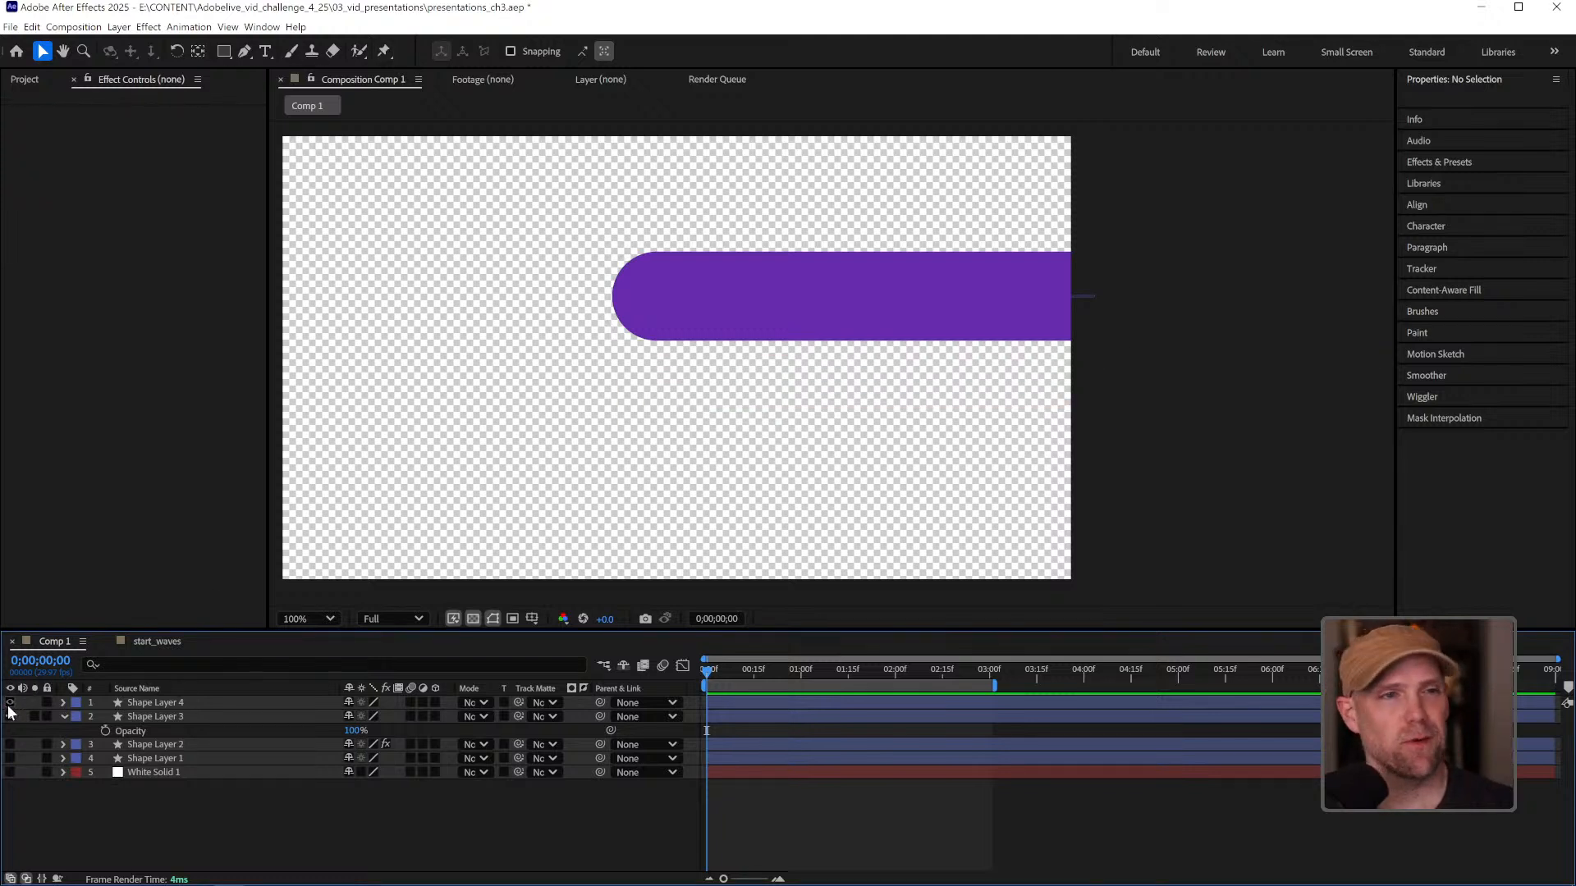
With the Pen tool, draw a second horizontal 217 px purple line in Shape Layer 3, extending past the frame's right edge.
click(115, 714)
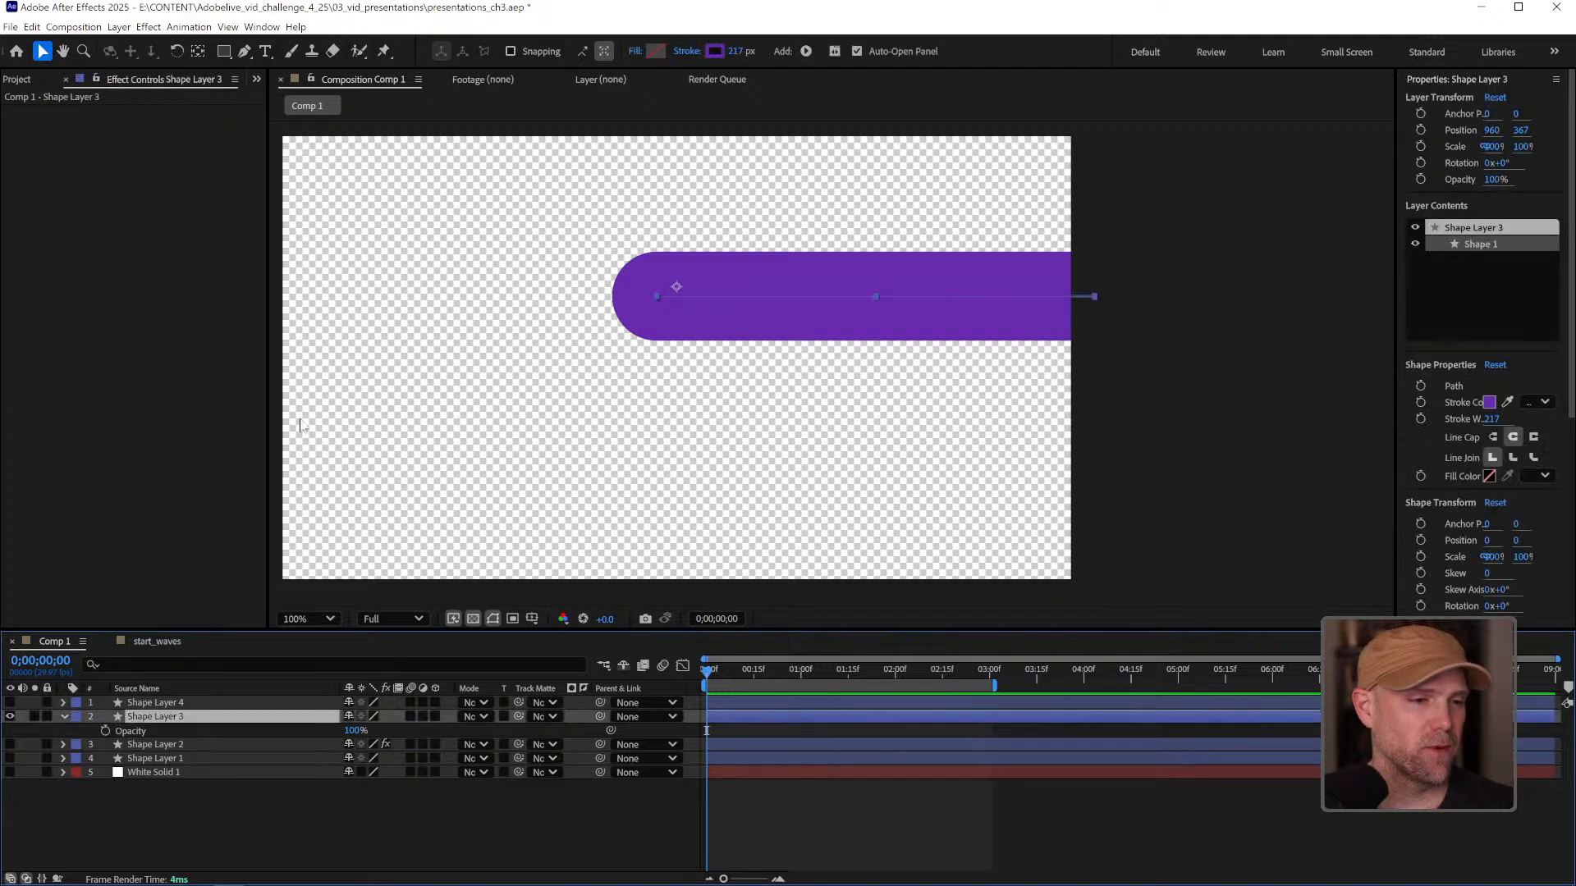
click(246, 49)
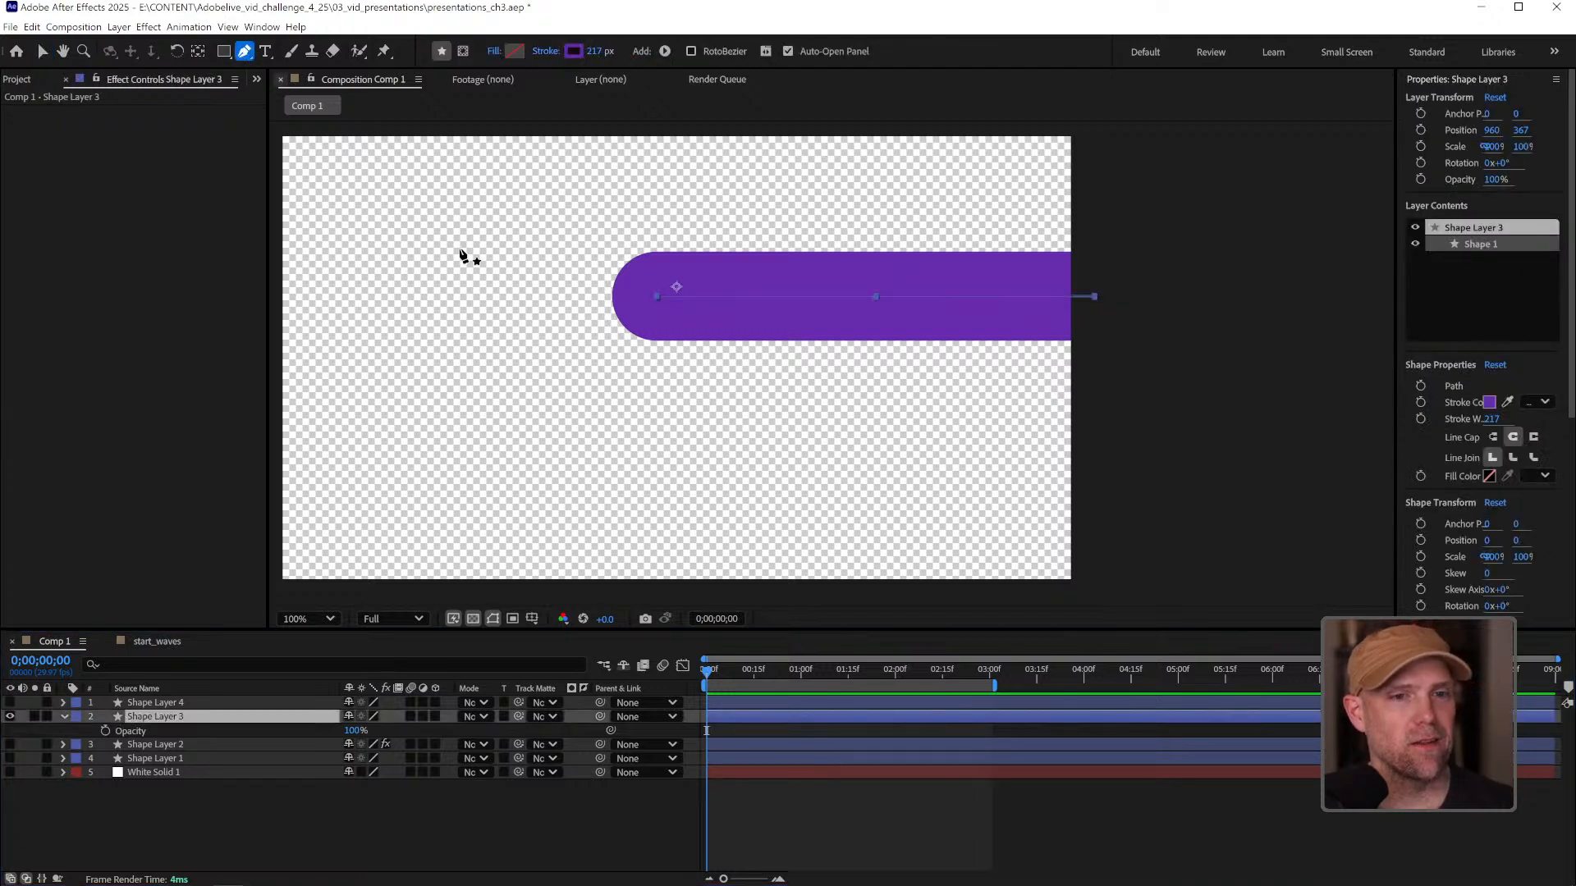
click(643, 422)
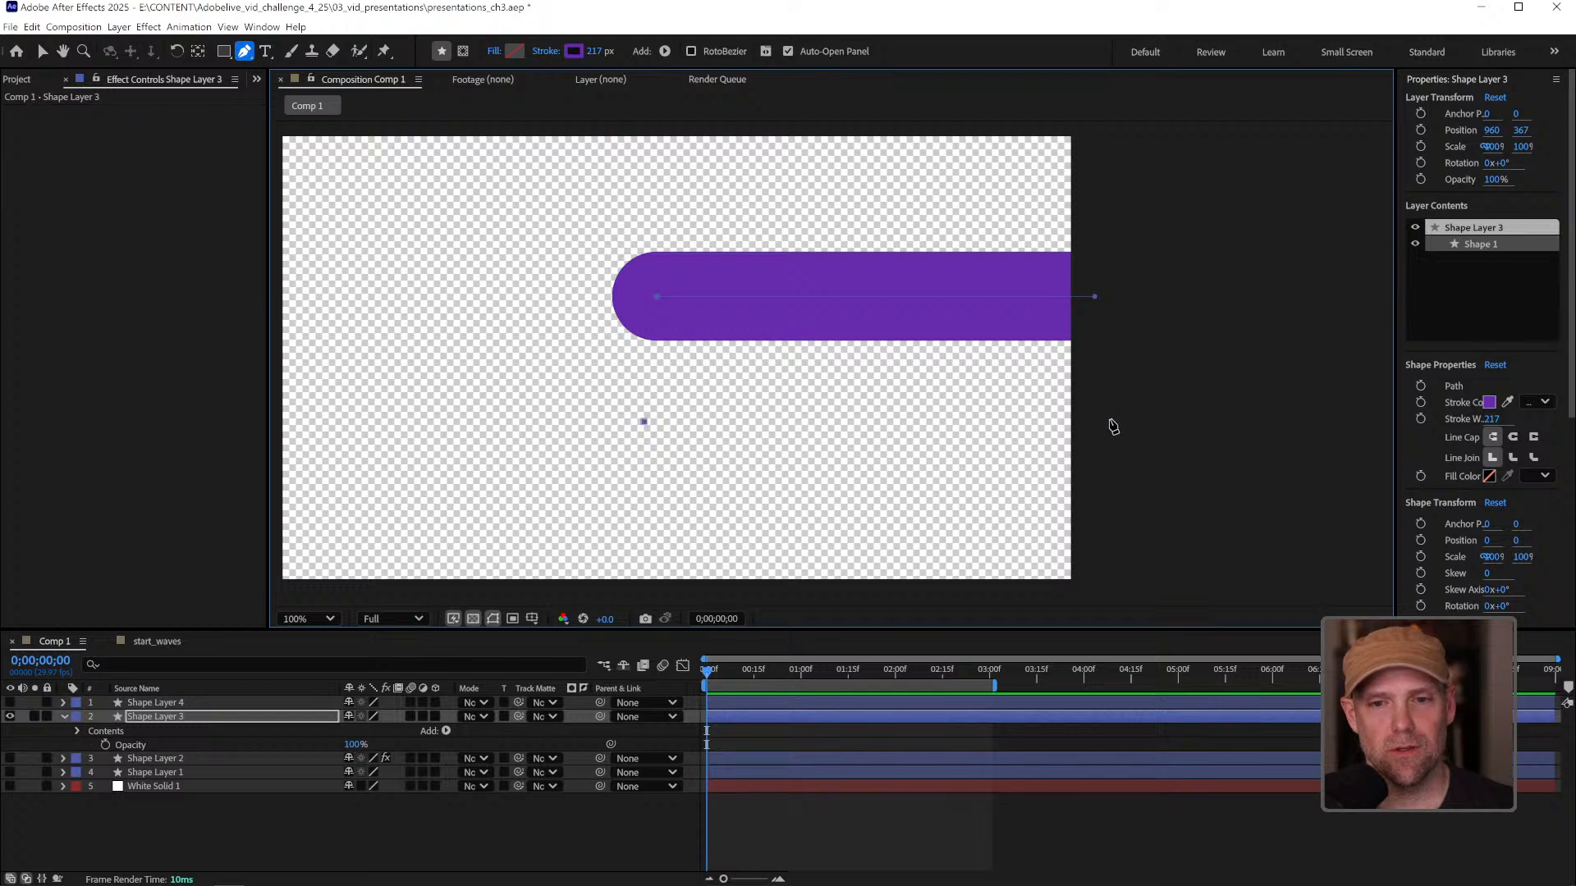
click(1118, 421)
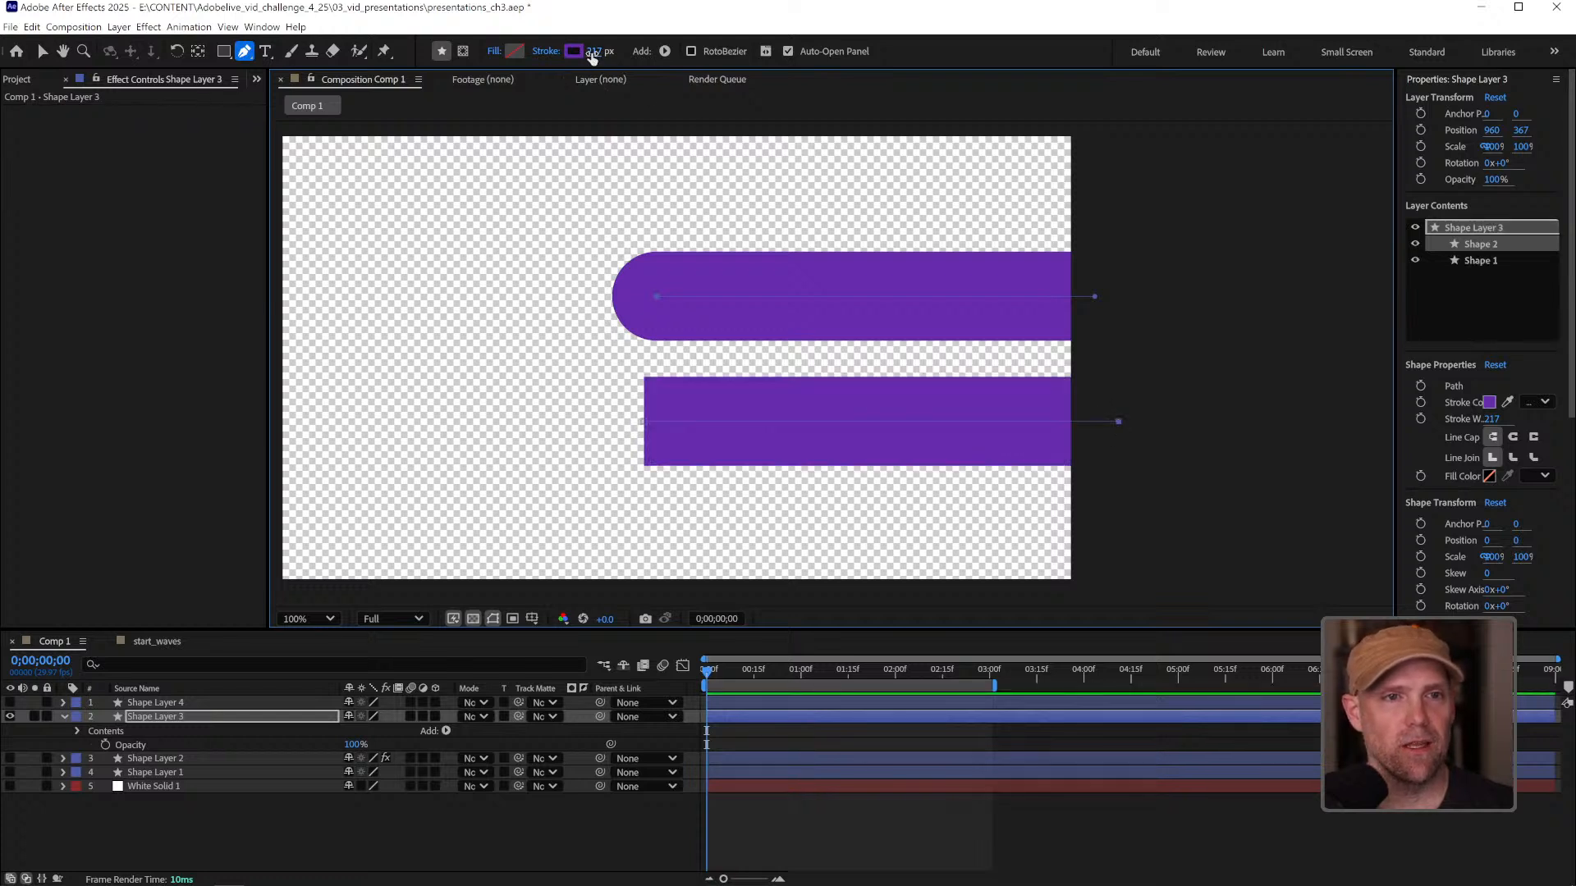
Set the line cap of Shape 2's Stroke 1 in Shape Layer 3 to Round Cap.
click(63, 717)
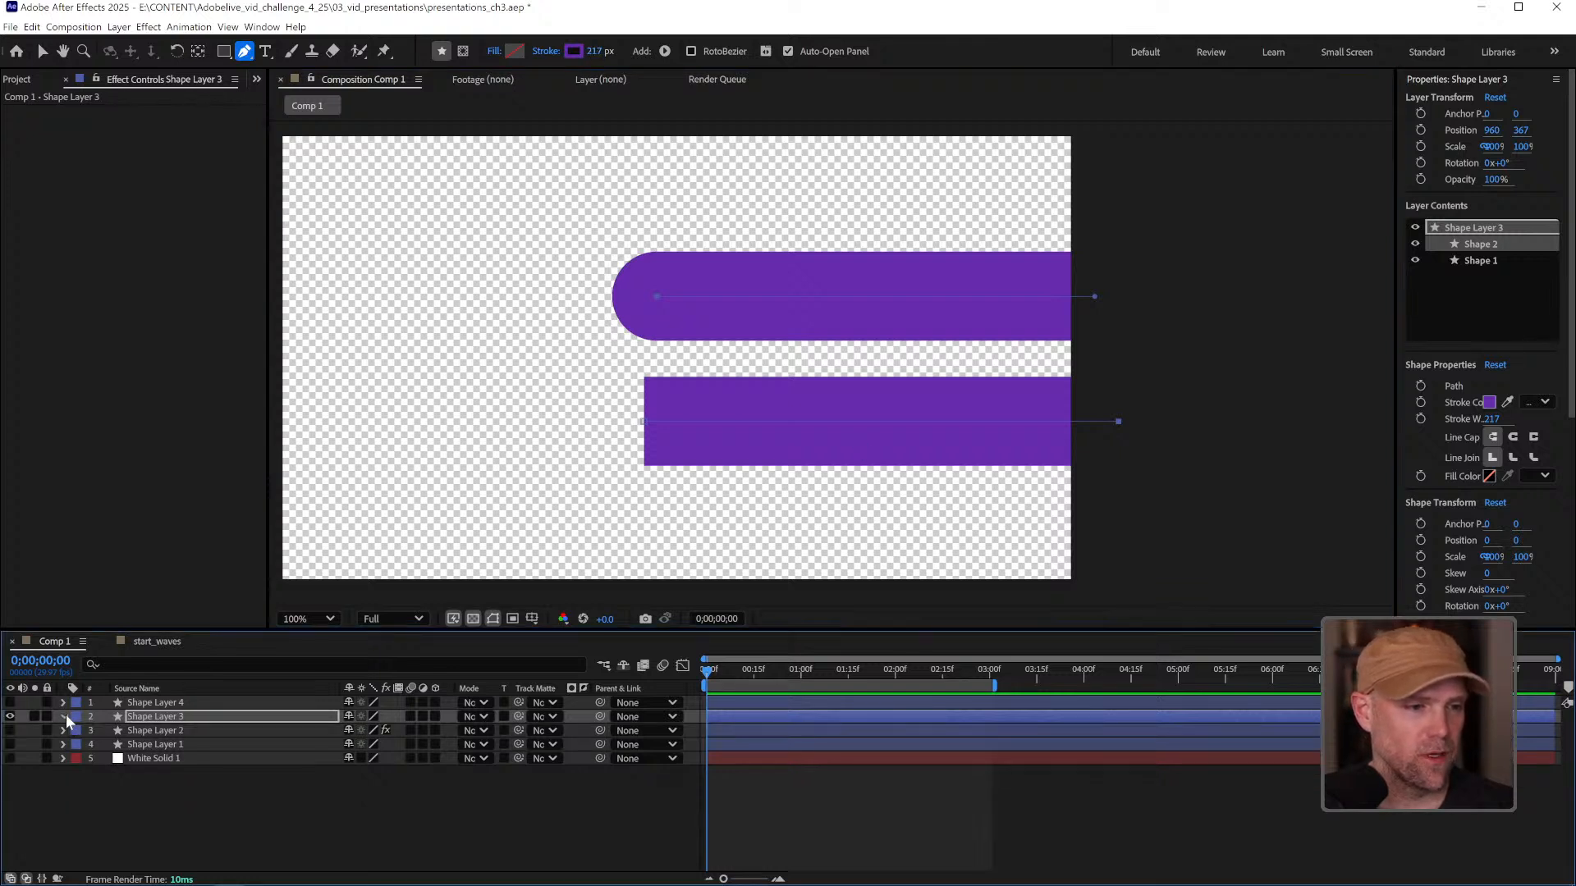
click(65, 716)
click(77, 730)
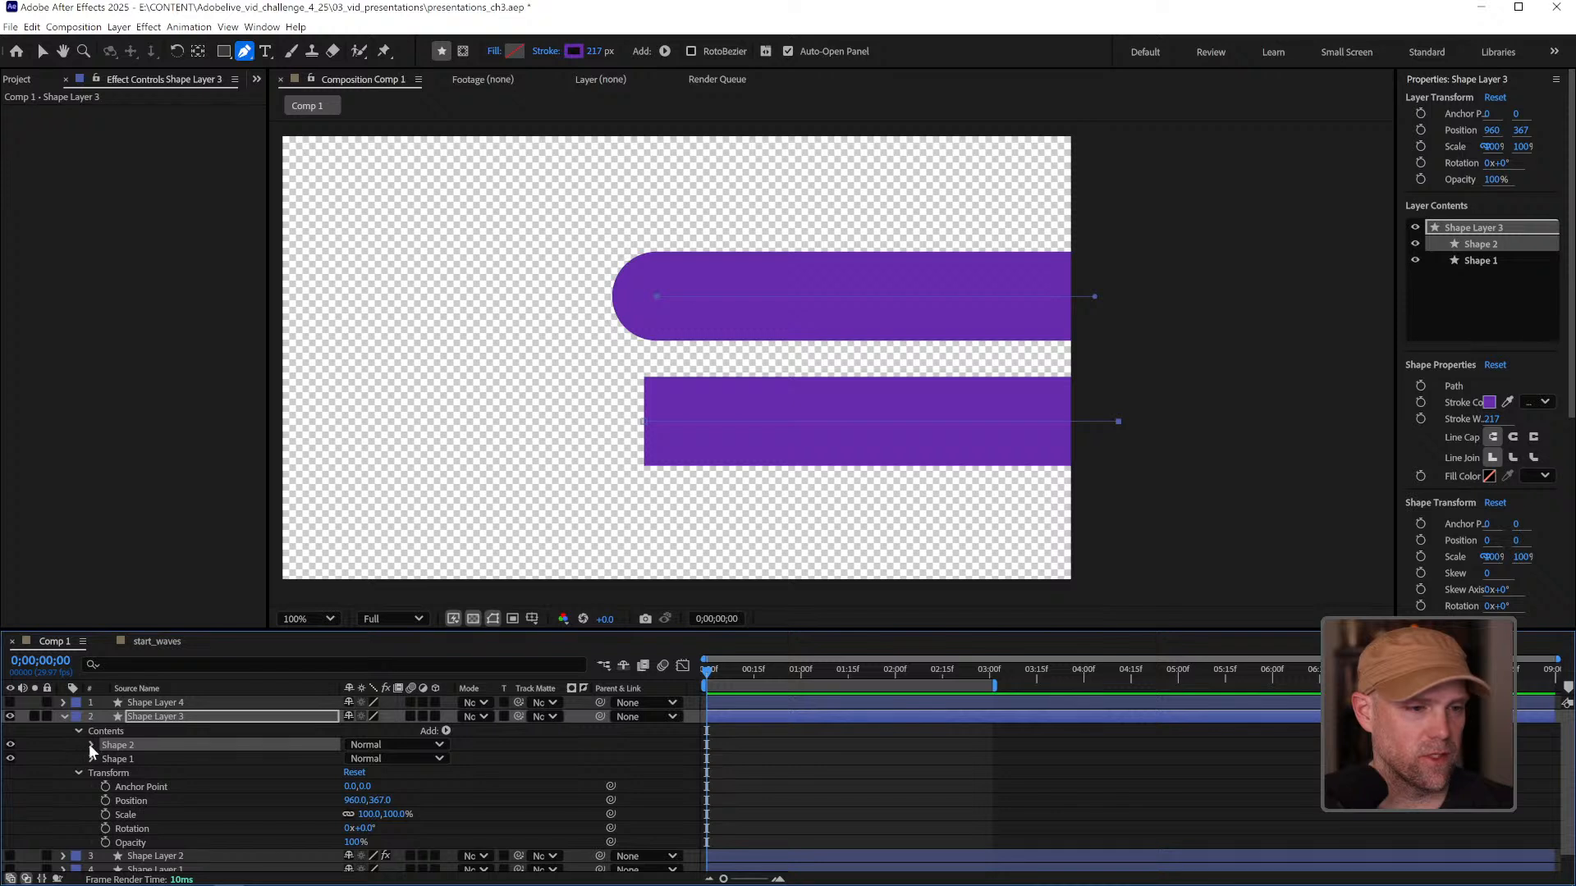
click(90, 745)
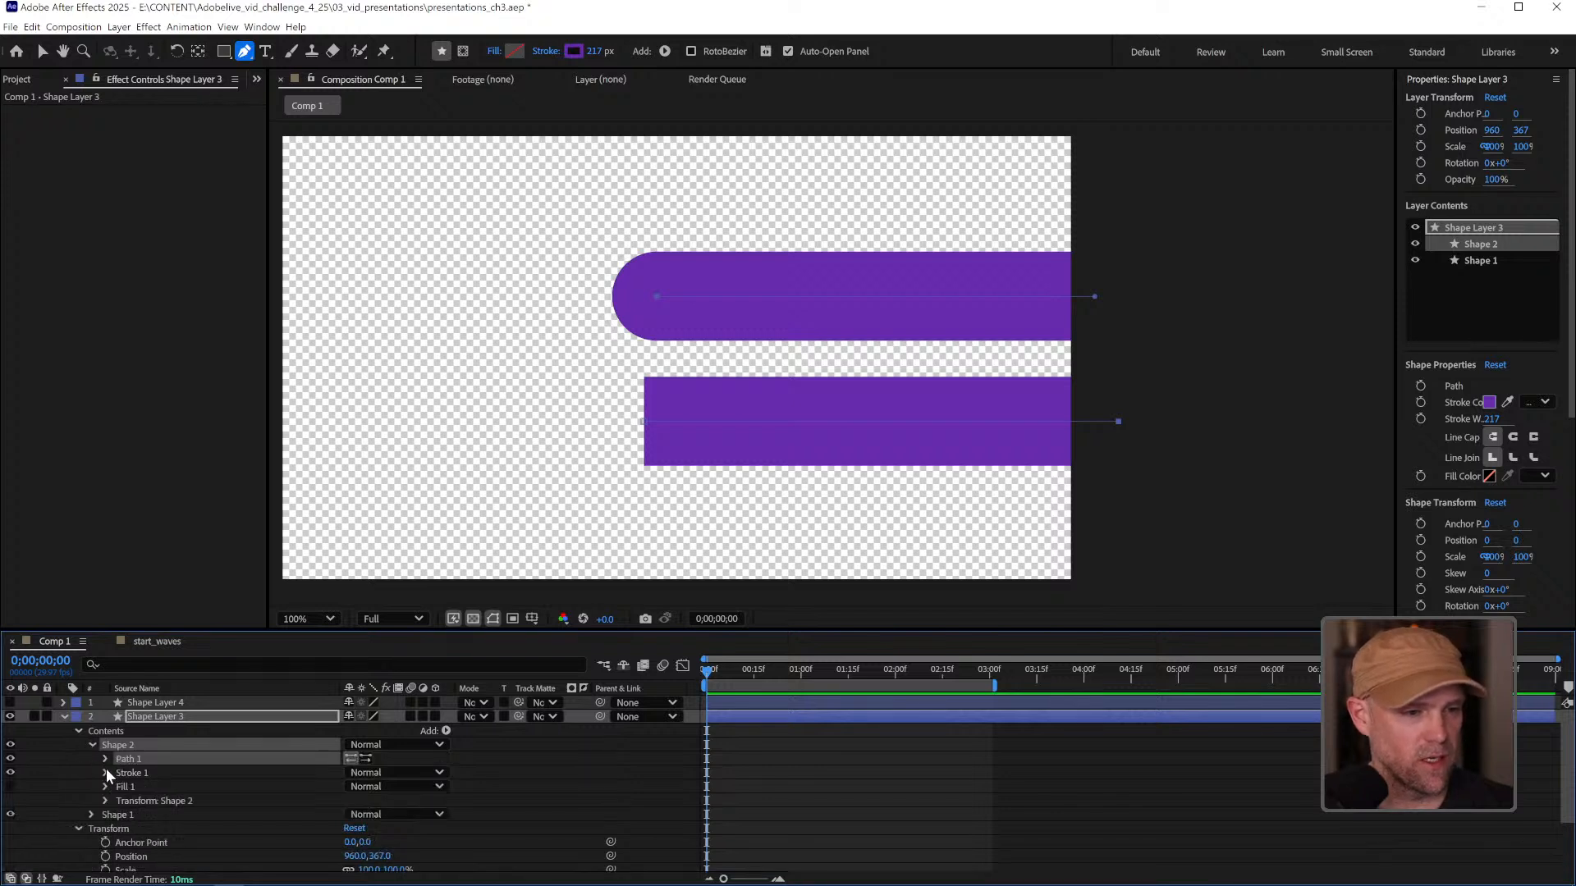
click(106, 770)
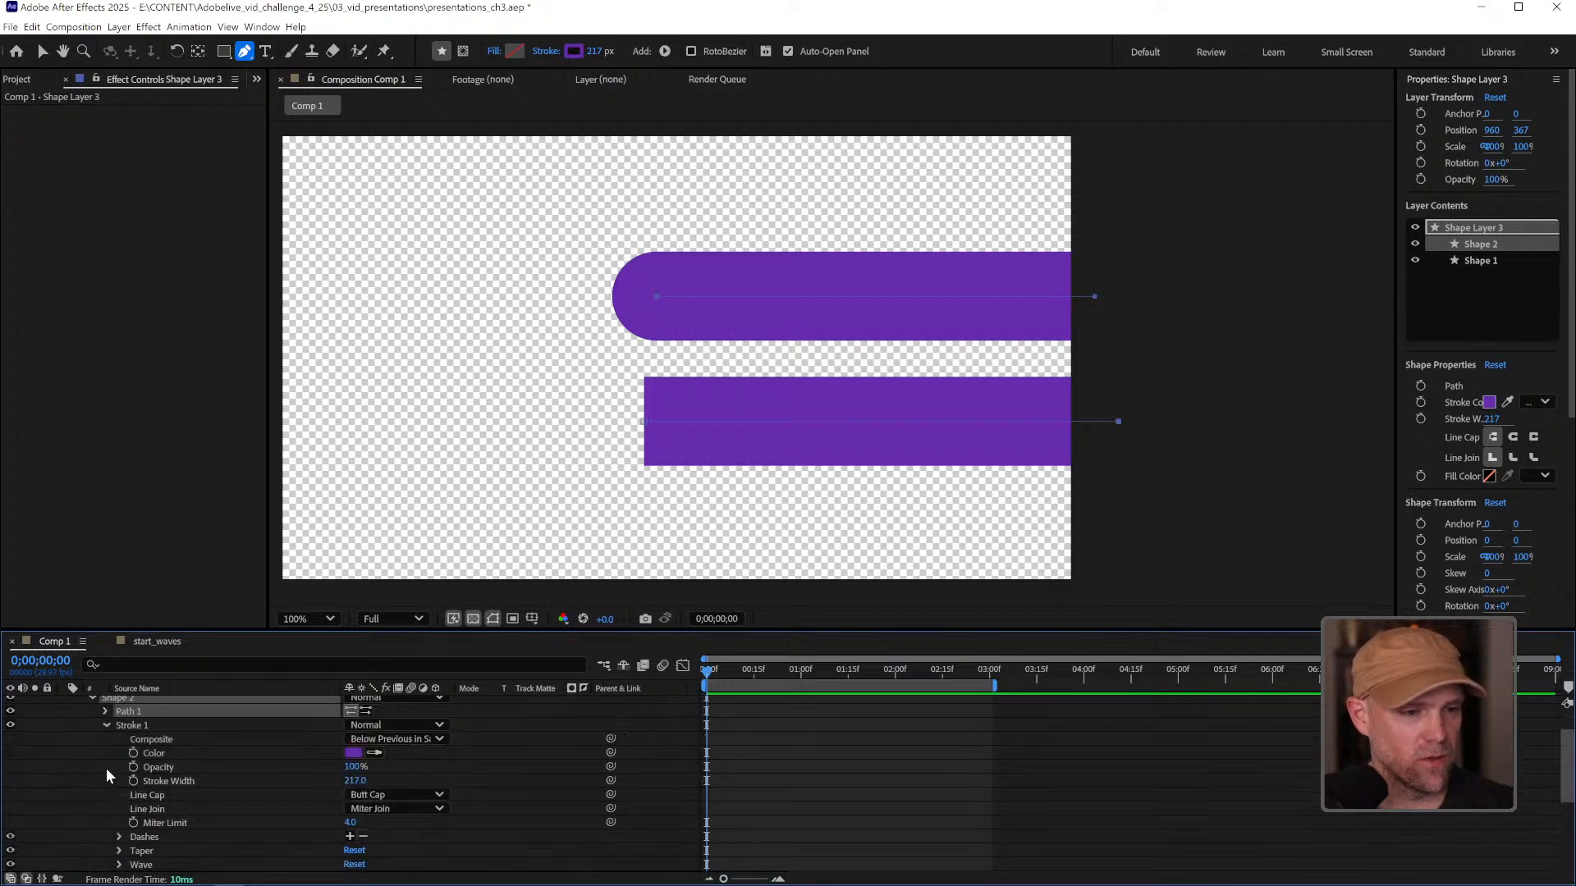
click(435, 795)
click(433, 826)
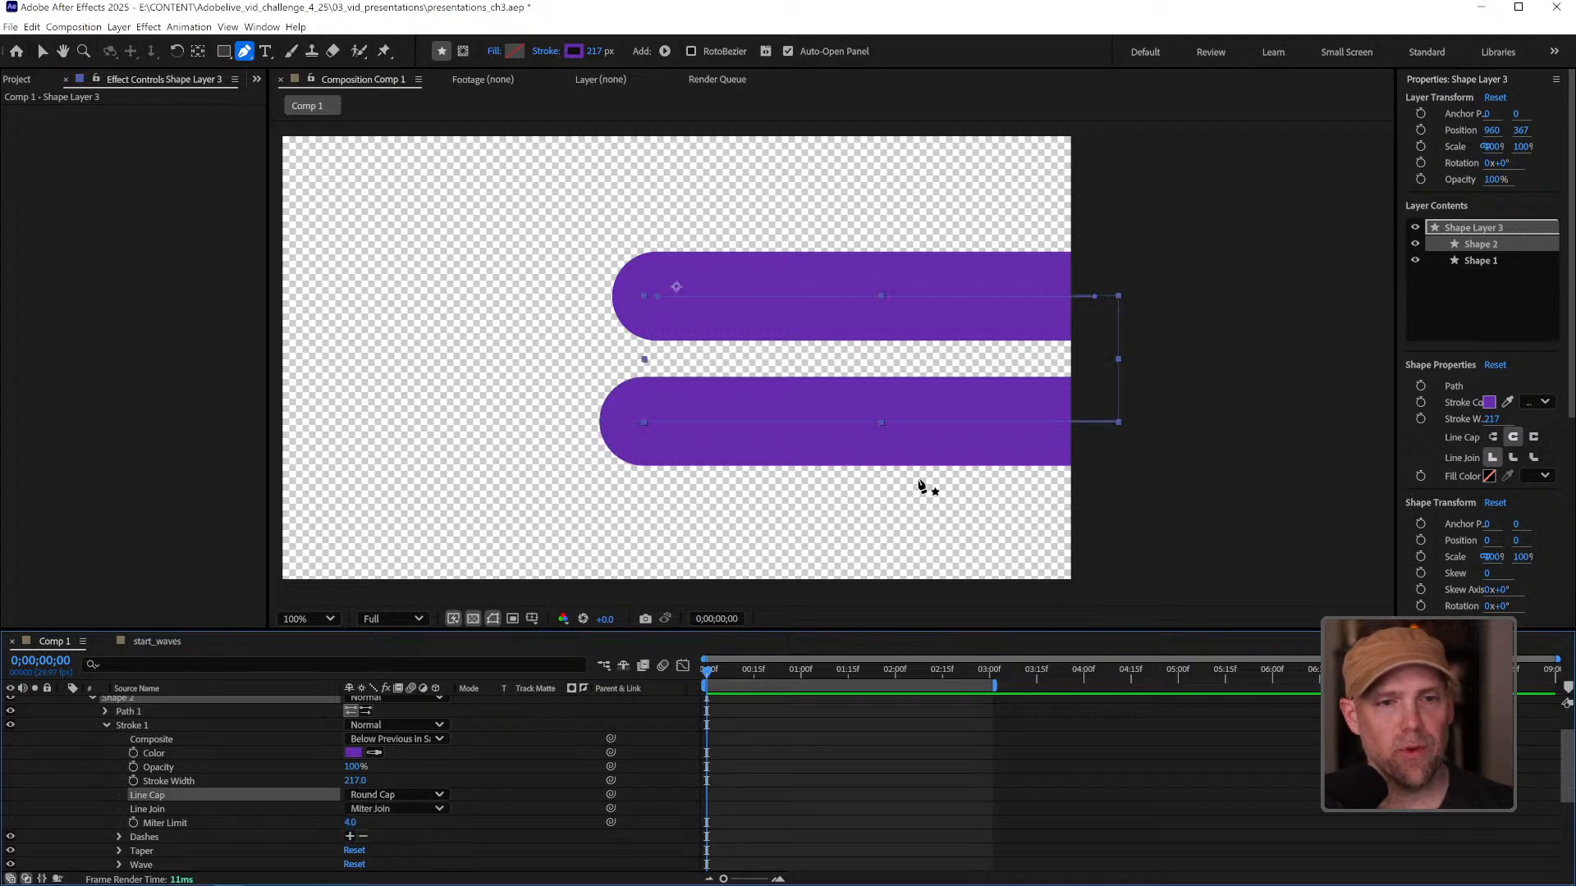
Delete the lower demonstration line, Shape 2, from Shape Layer 3.
click(883, 801)
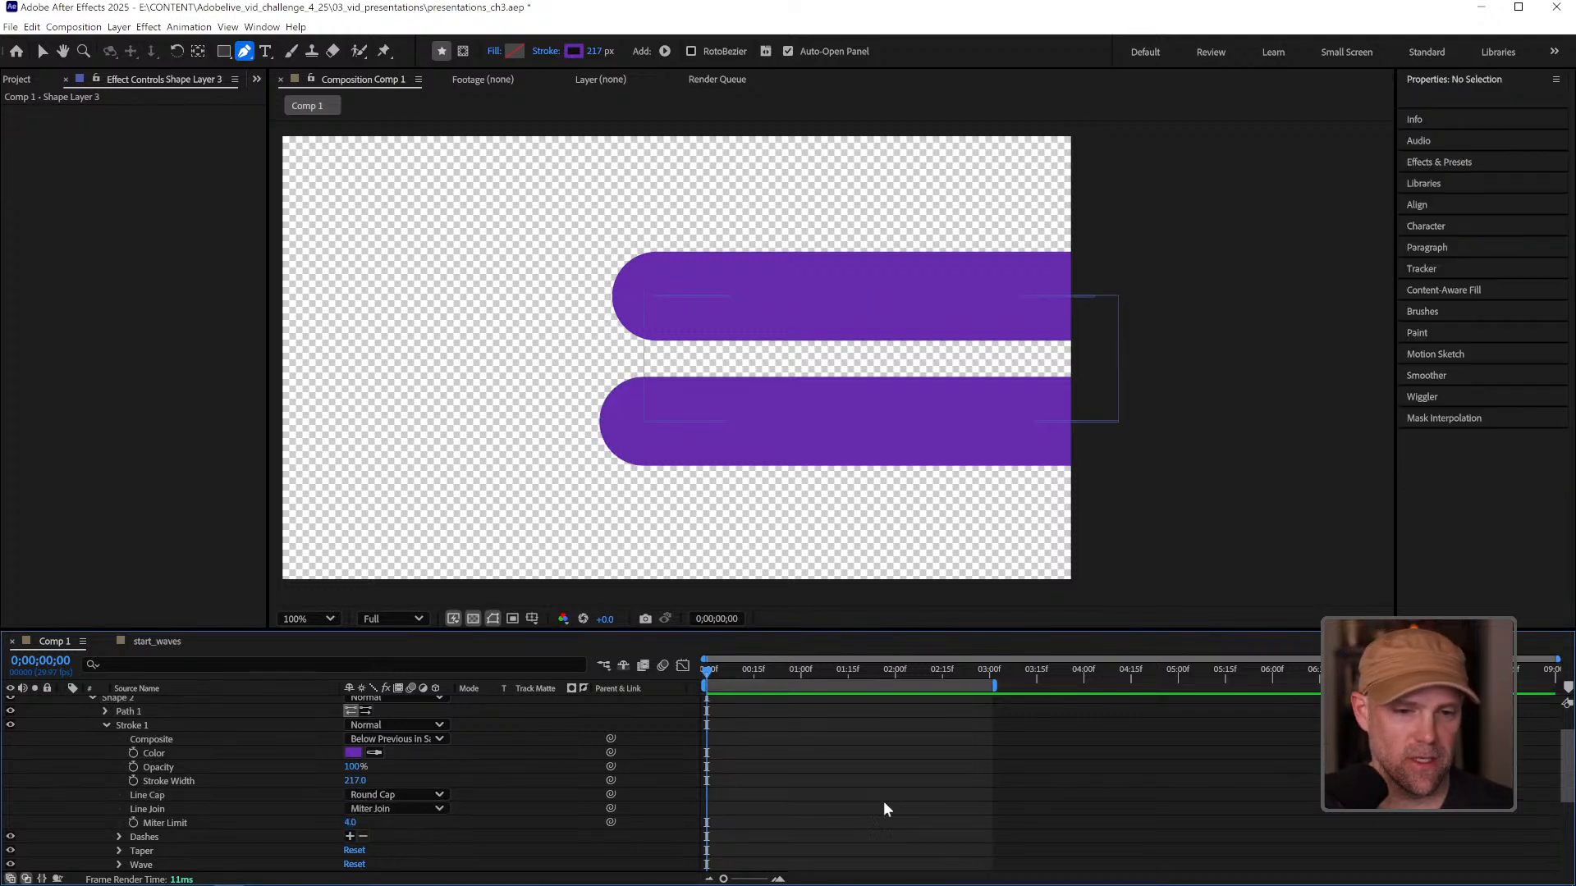
scroll(221, 743, up, 2)
click(148, 746)
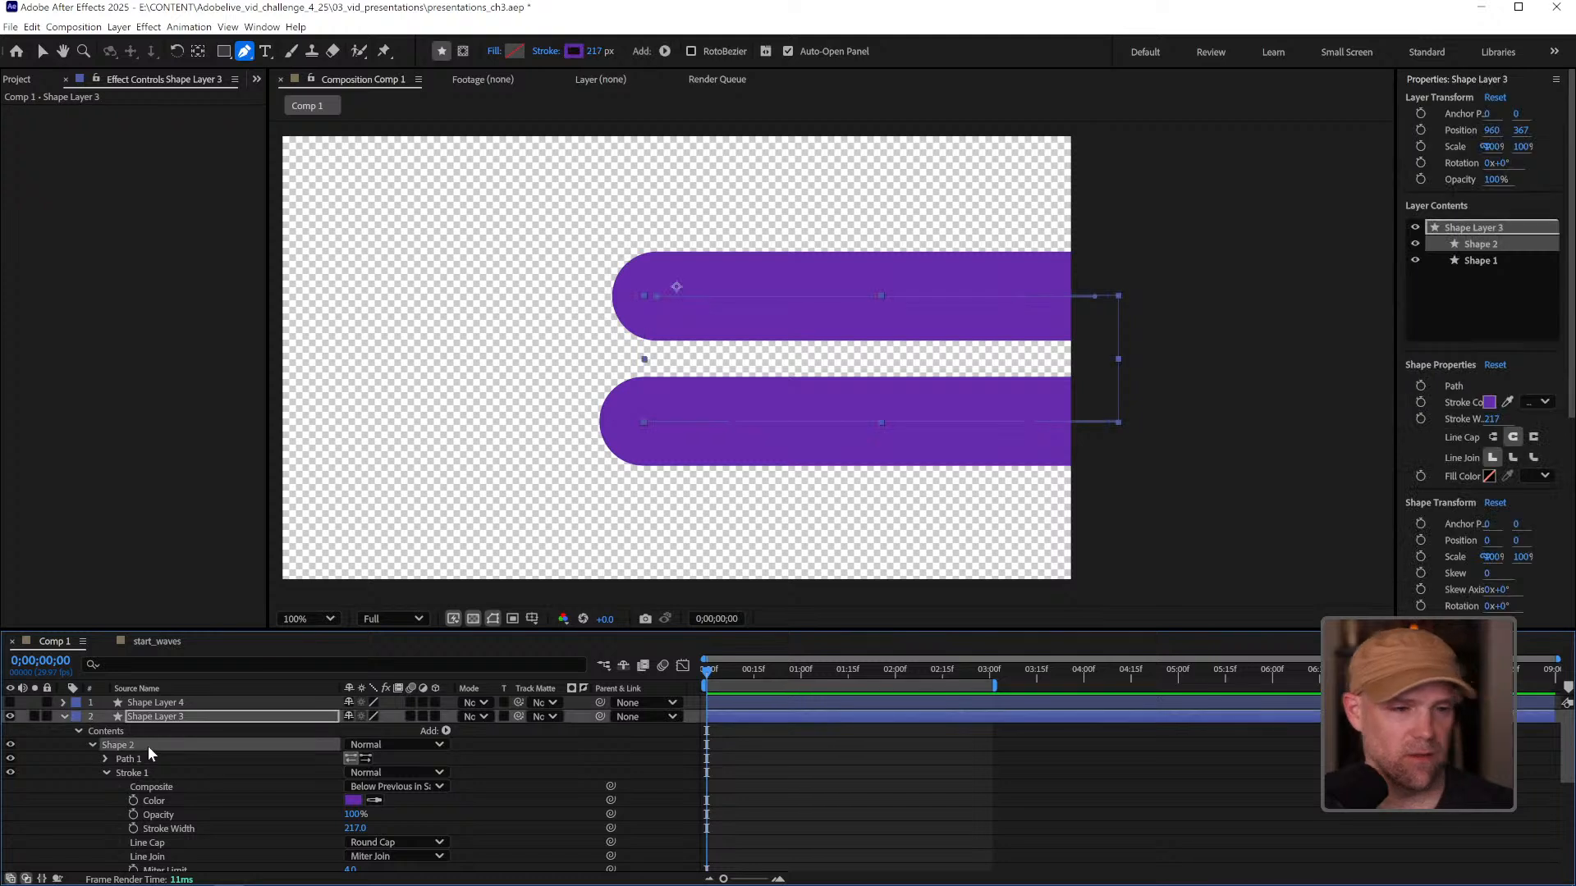
key(Delete)
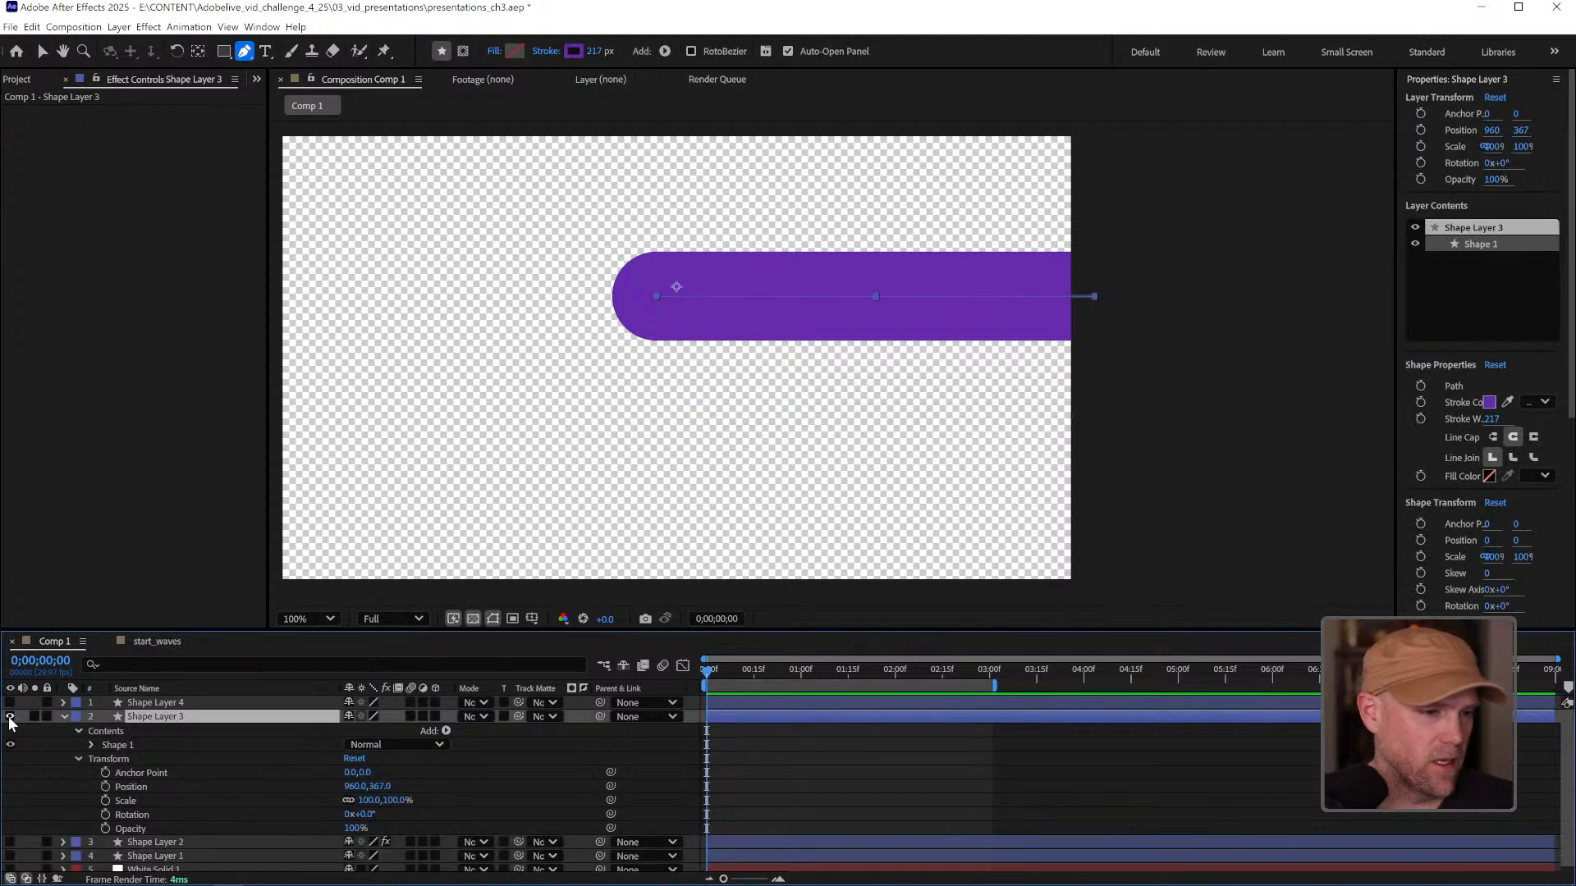
With Shape Layer 3 hidden and Shape Layer 4 shown, draw a red rectangle about 1478 × 197 px above the rounded bar.
click(9, 716)
click(10, 702)
click(156, 702)
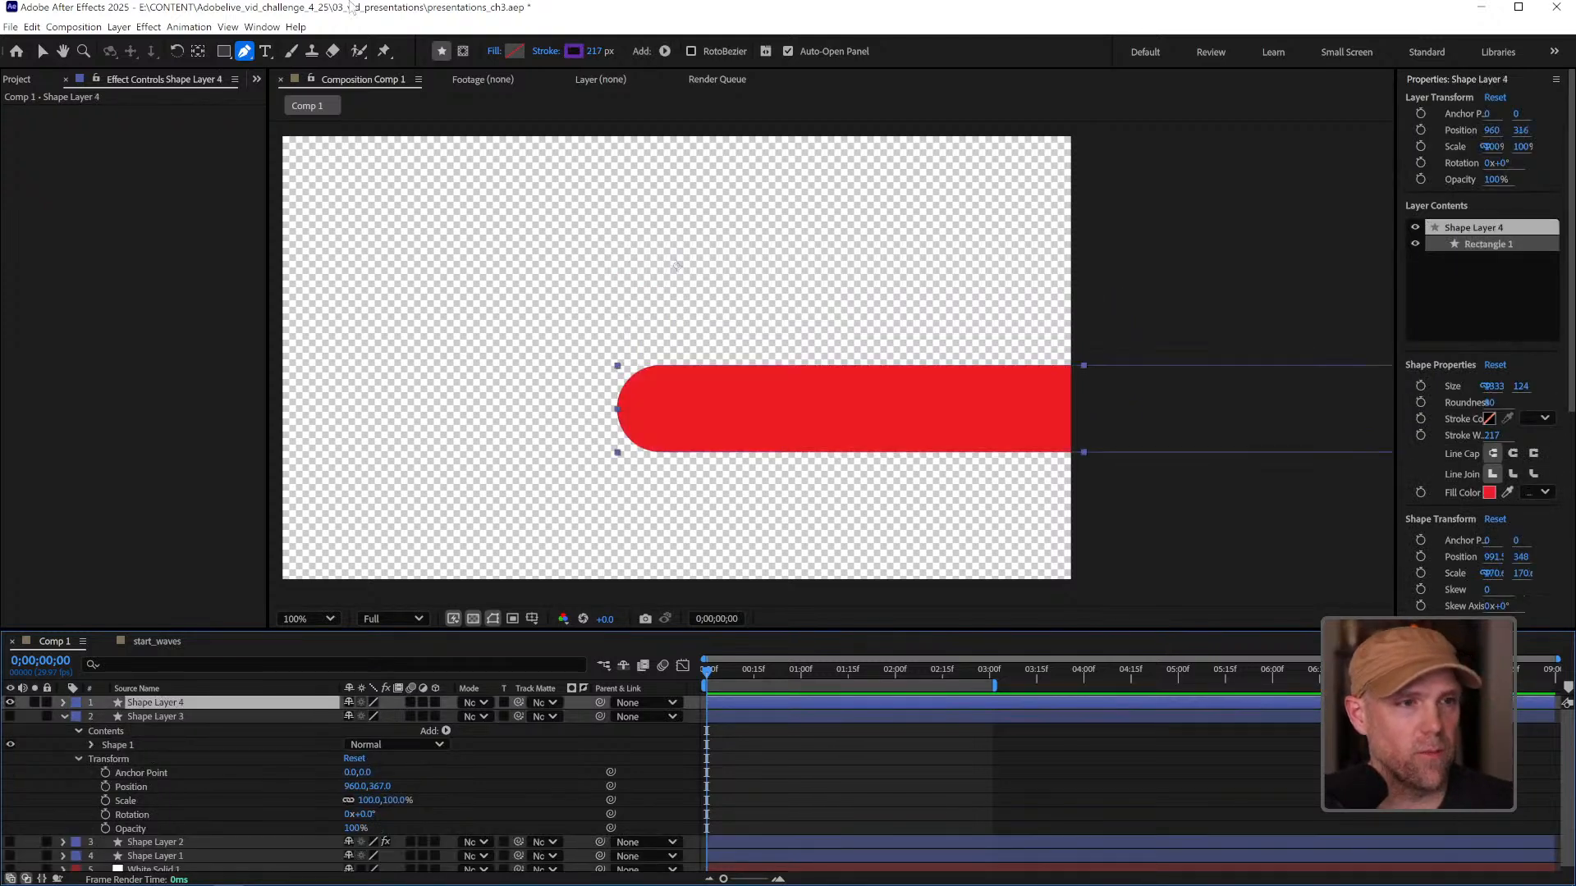
click(223, 51)
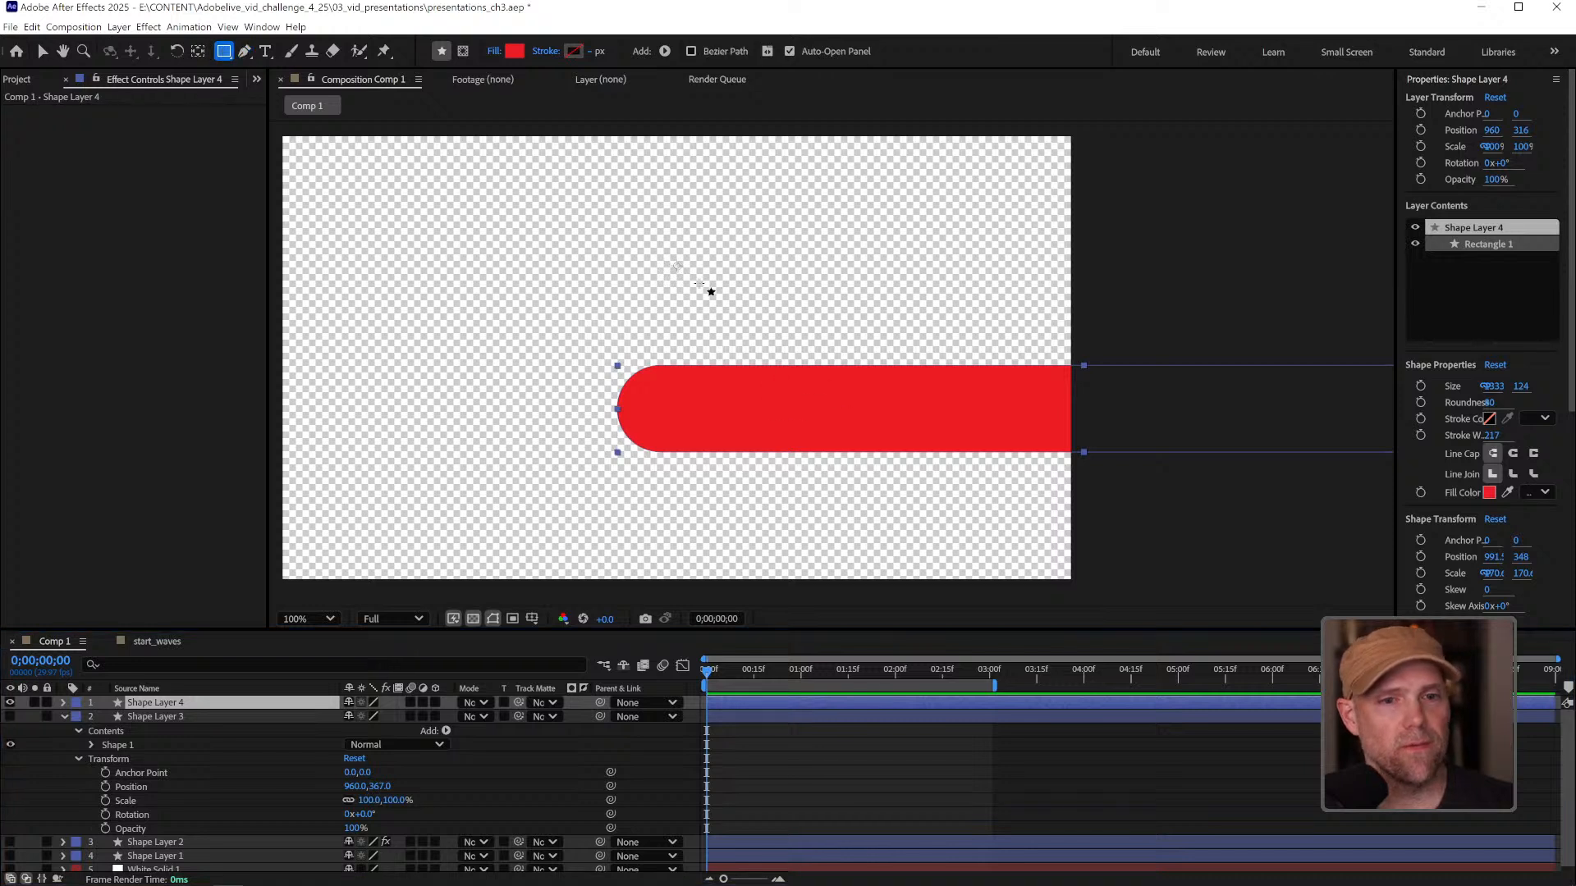
drag(621, 265, 1228, 346)
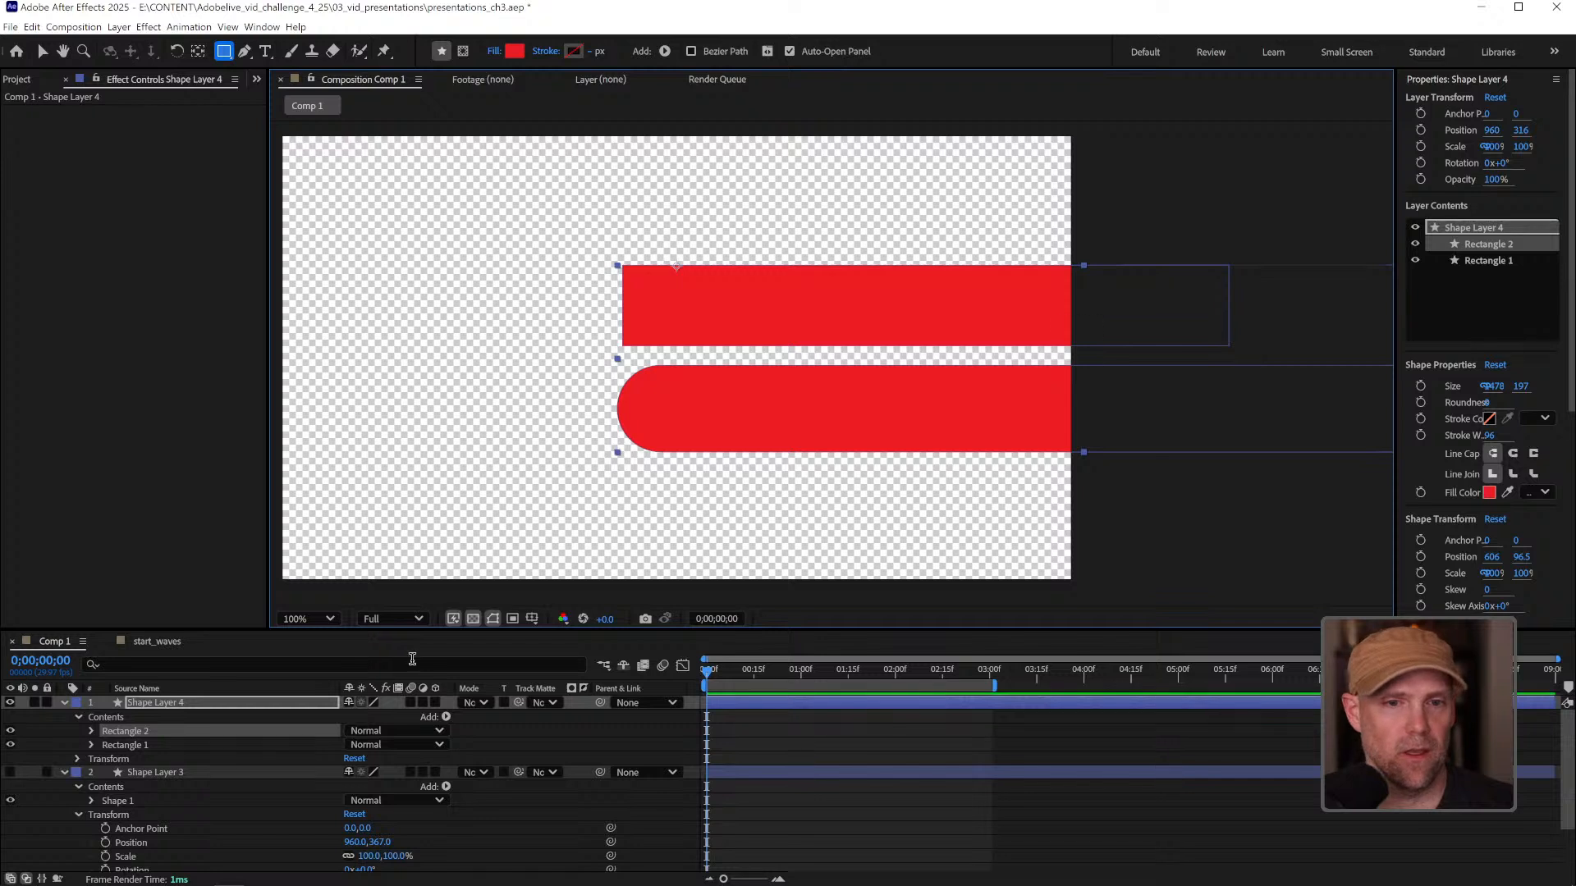
Set the roundness of Rectangle 2's path in Shape Layer 4 to 154.
click(91, 730)
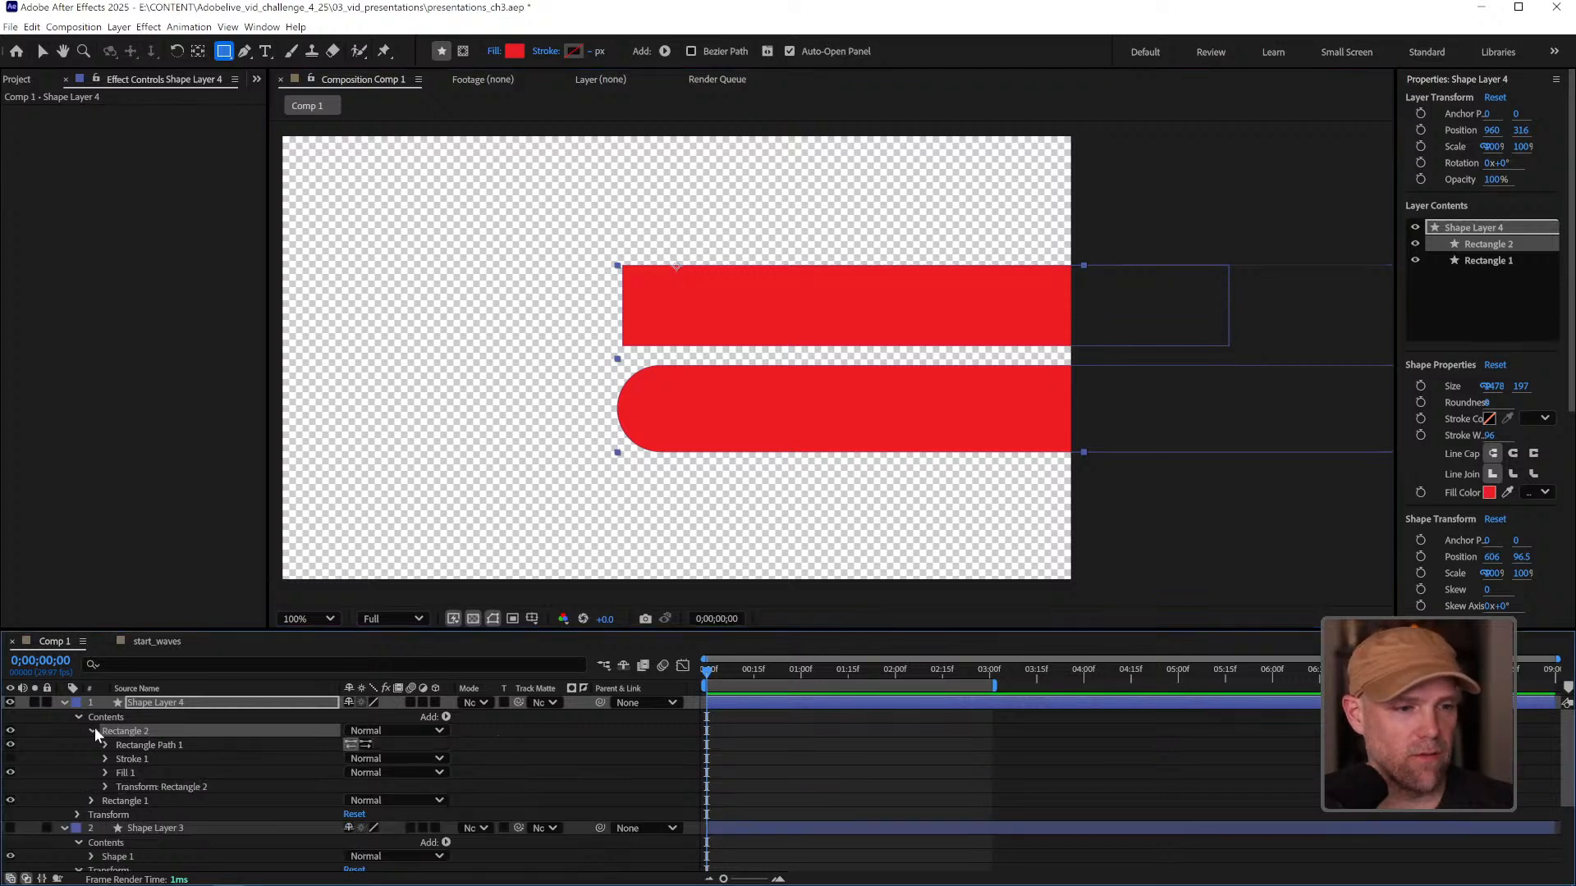
click(105, 745)
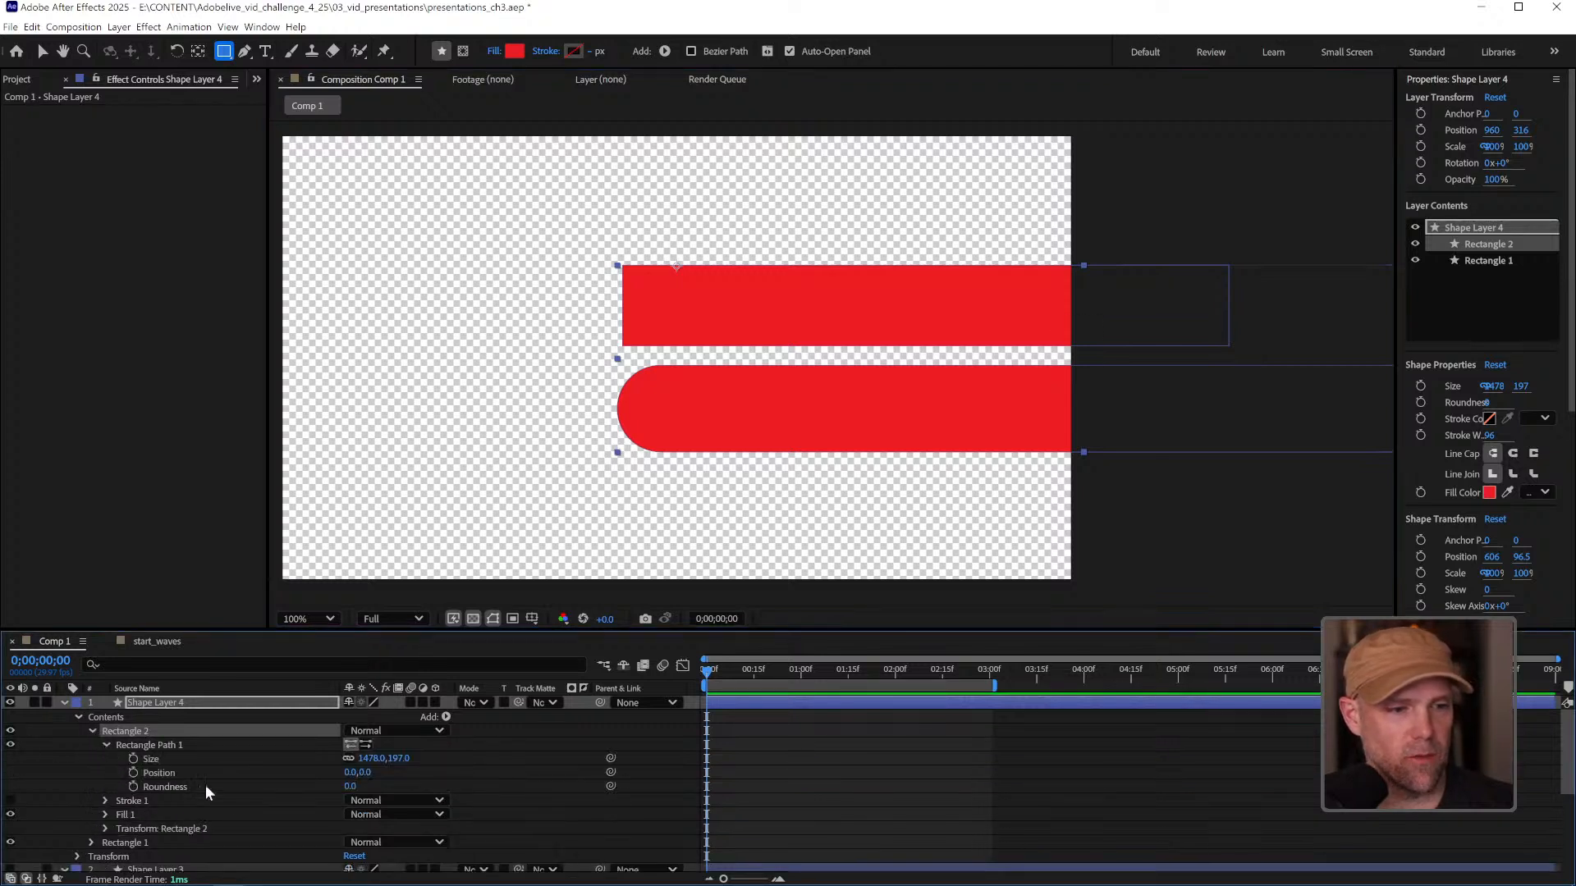
drag(351, 786, 468, 782)
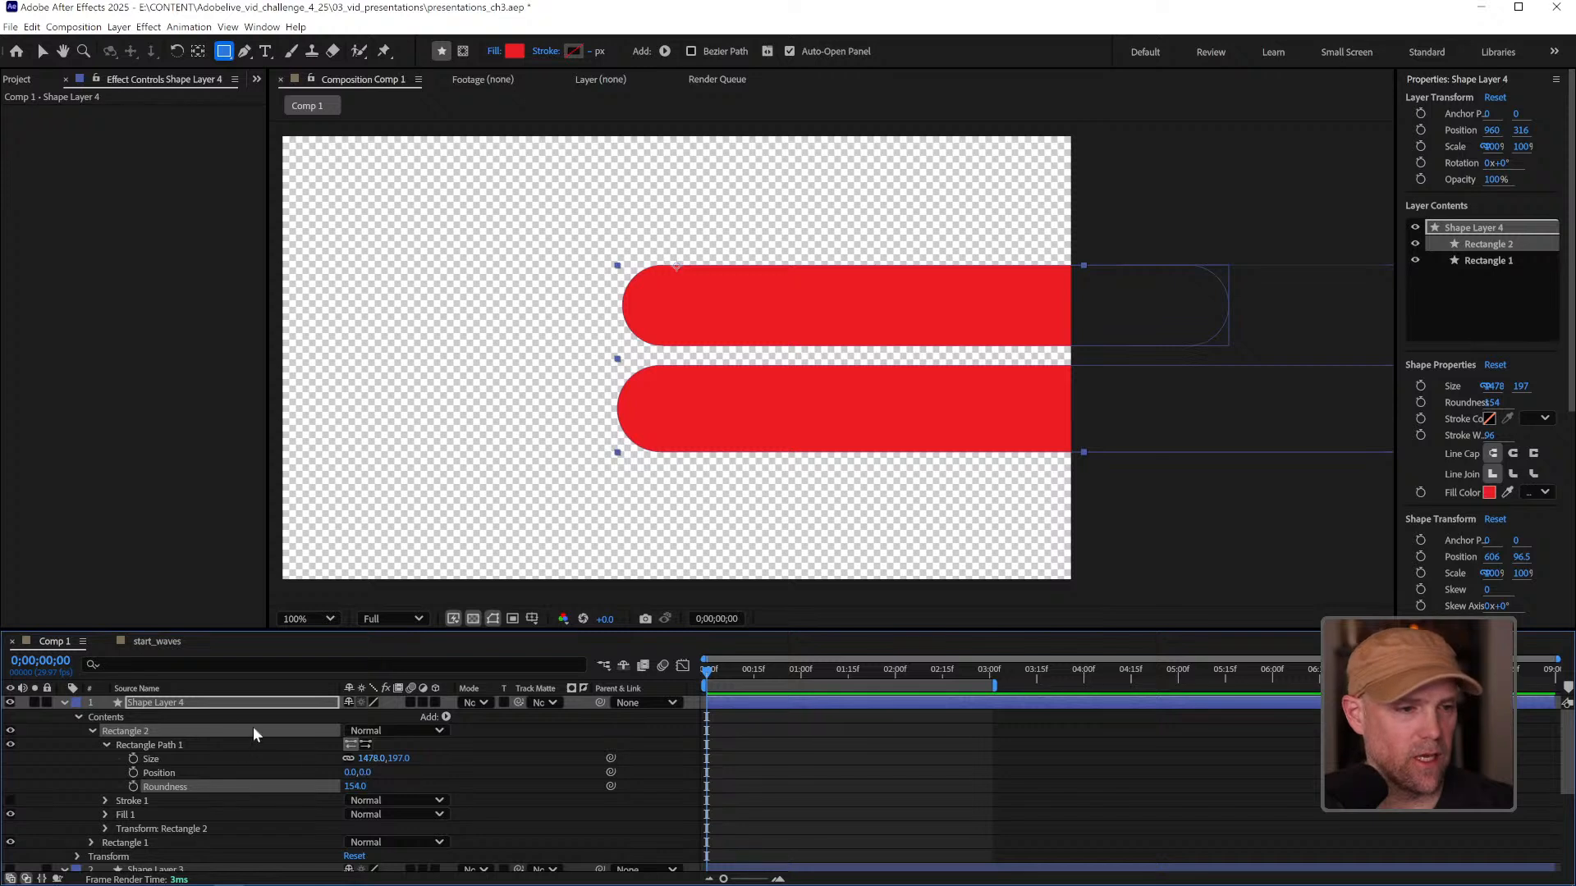
Delete Shape Layer 4 from Comp 1 and collapse Shape Layer 3's properties.
key(ctrl+z)
click(187, 703)
key(Delete)
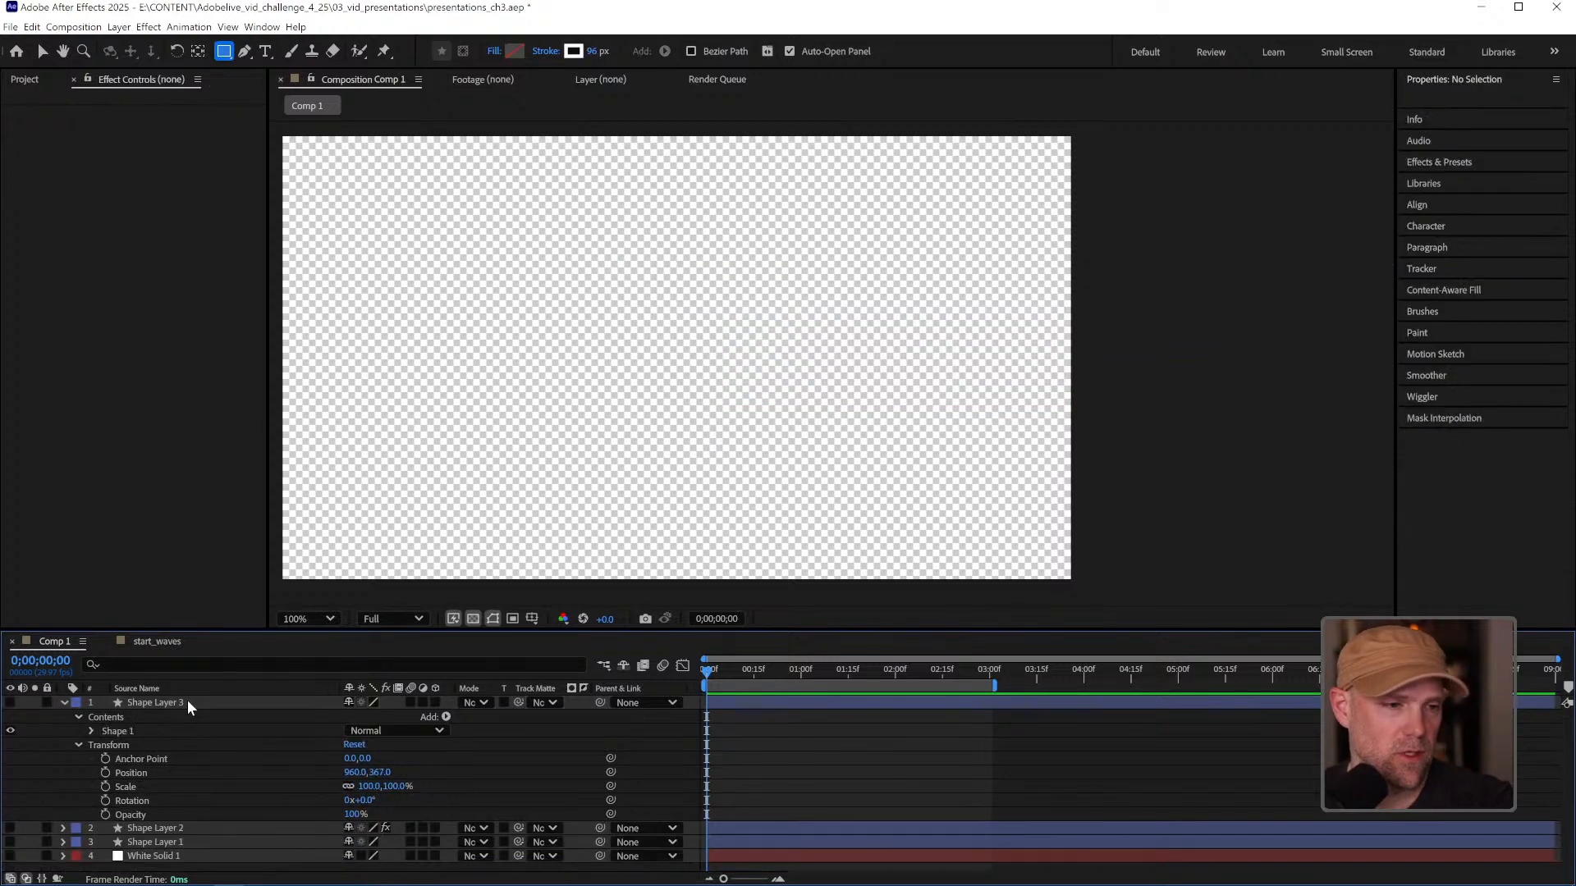
click(63, 703)
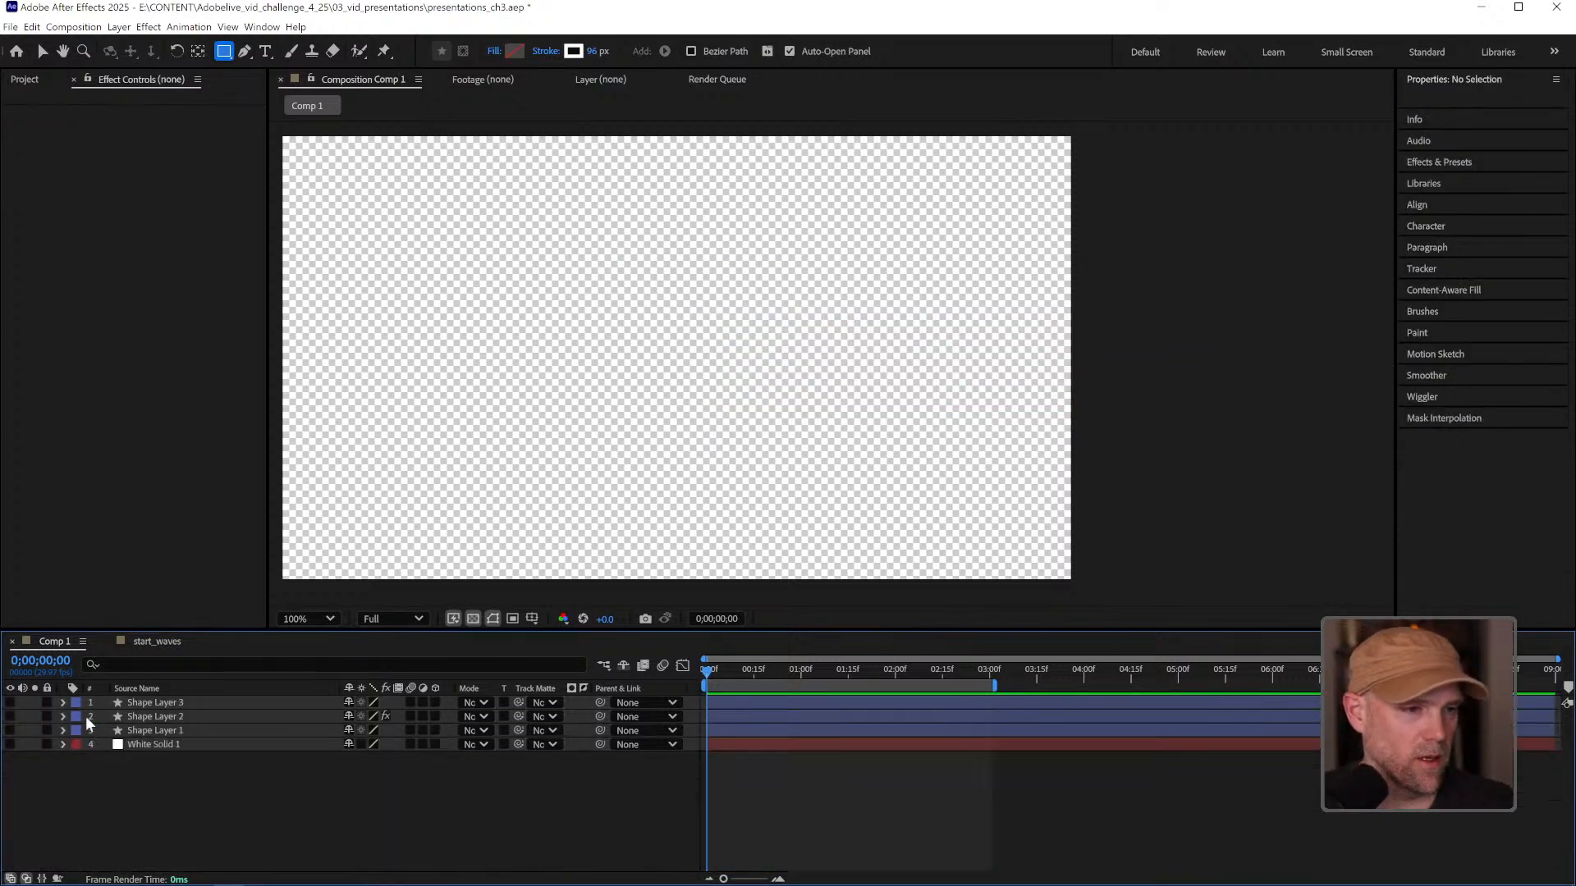
Create a 1920 × 1080, 29.97 fps, 10-second composition named bulletpoint.
click(33, 81)
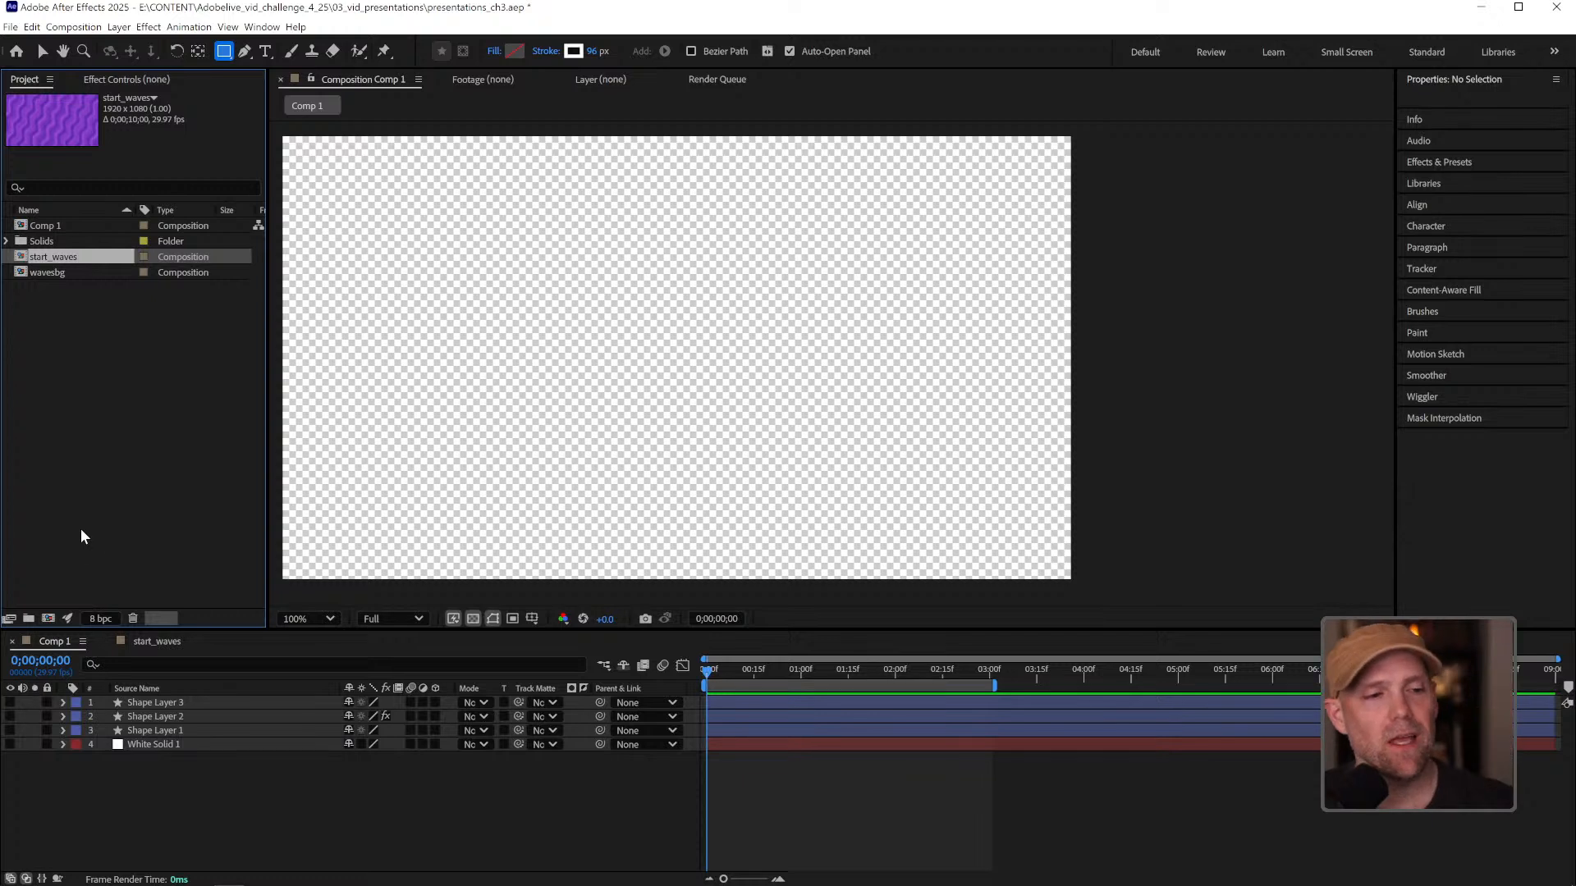
click(48, 618)
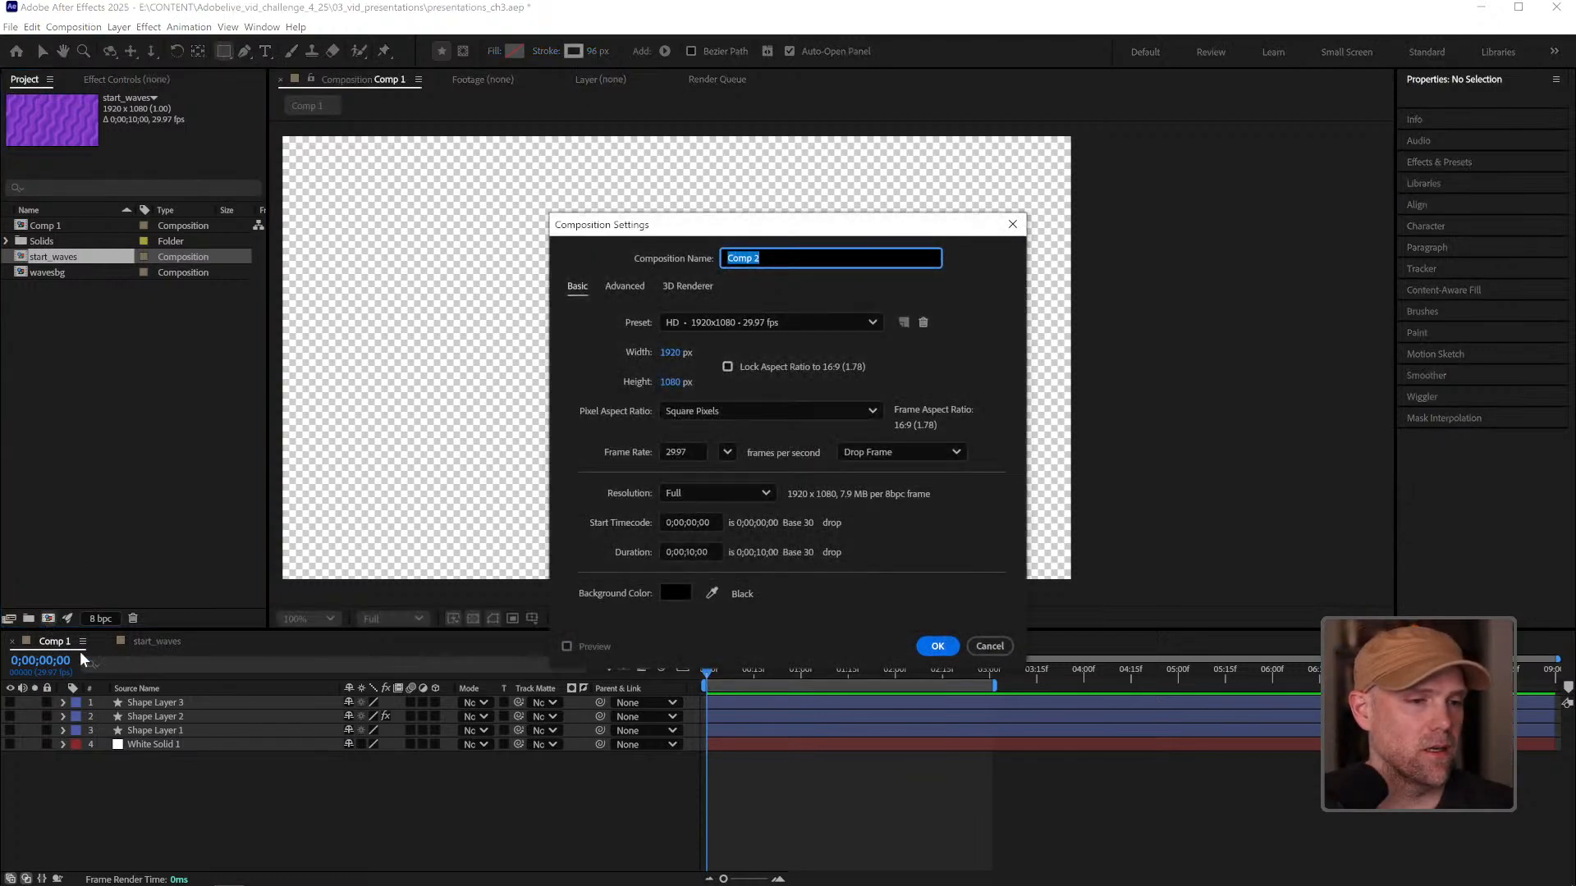
text(bulletpoint)
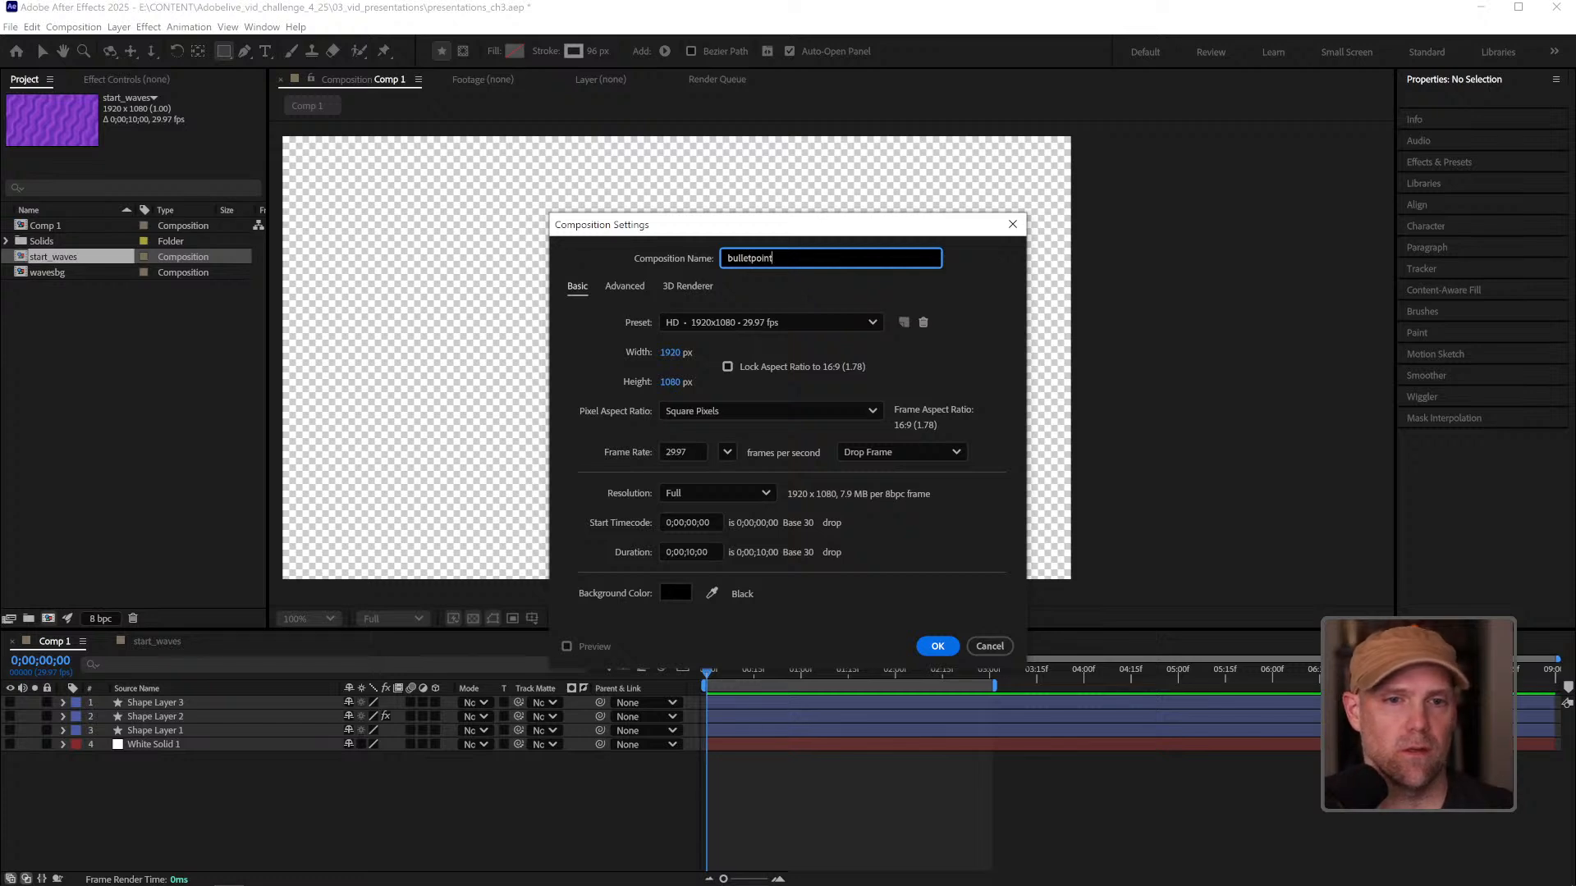
key(Return)
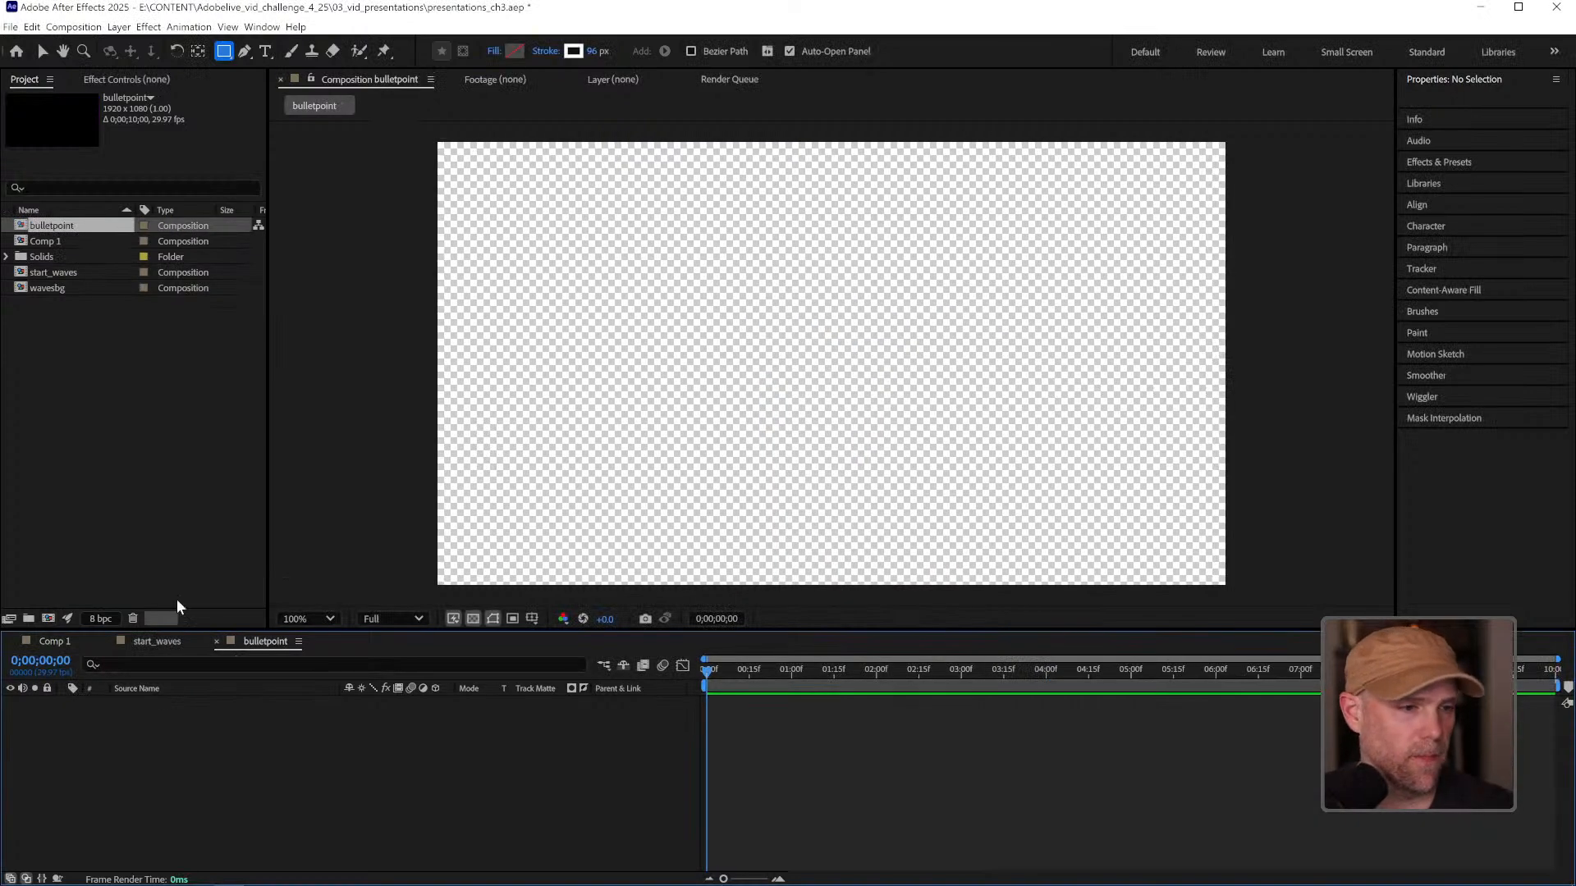
Make Shape Layer 3 visible in Comp 1 and copy it into the bulletpoint composition.
click(52, 641)
click(115, 716)
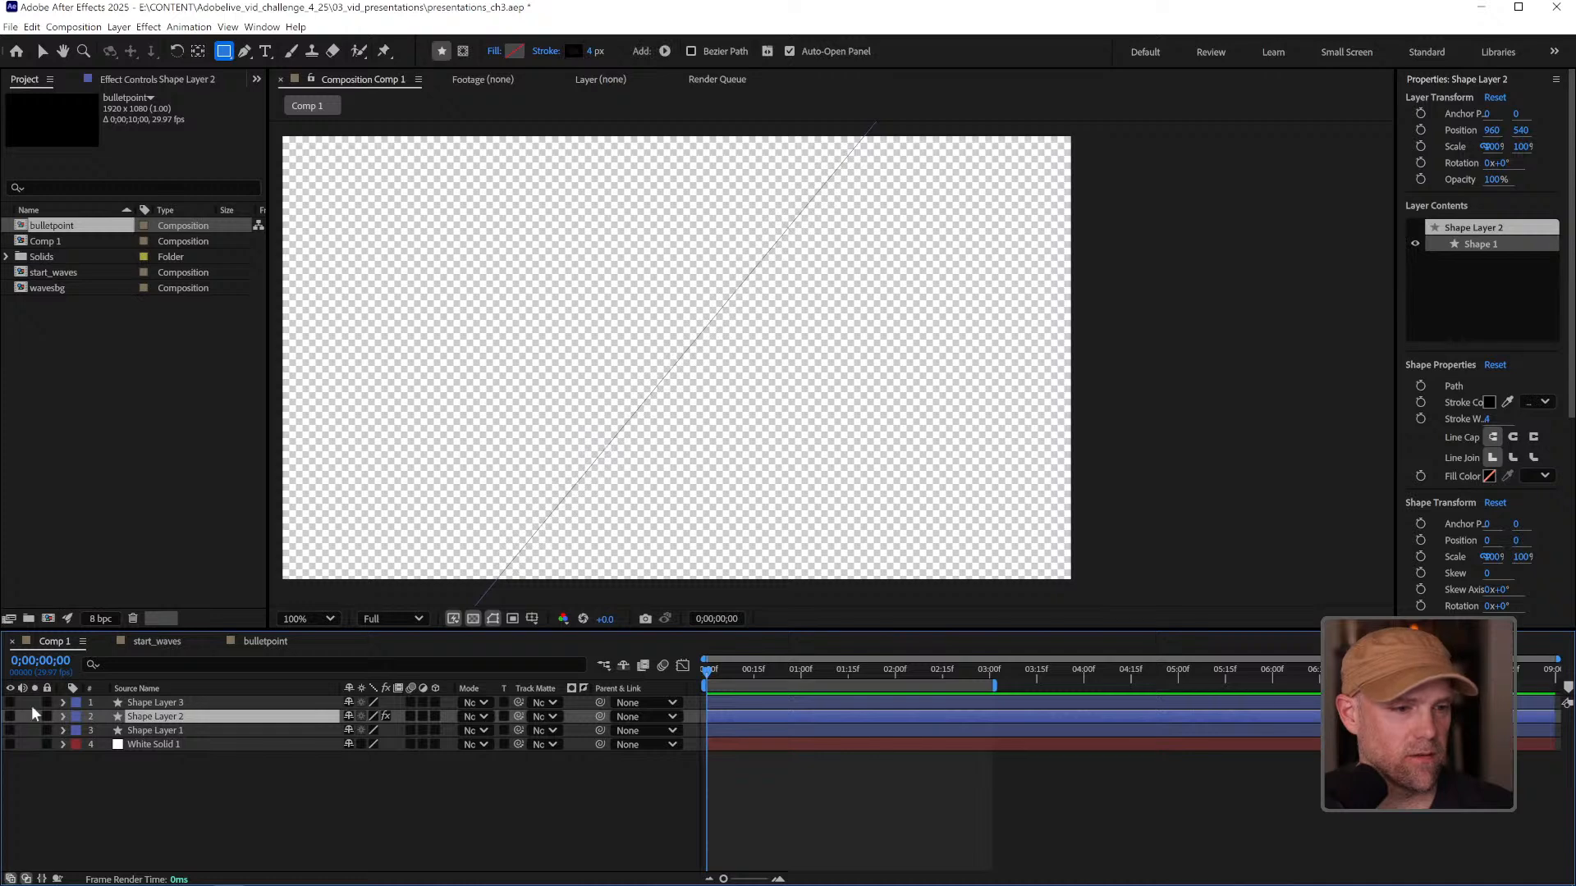
click(10, 716)
click(10, 717)
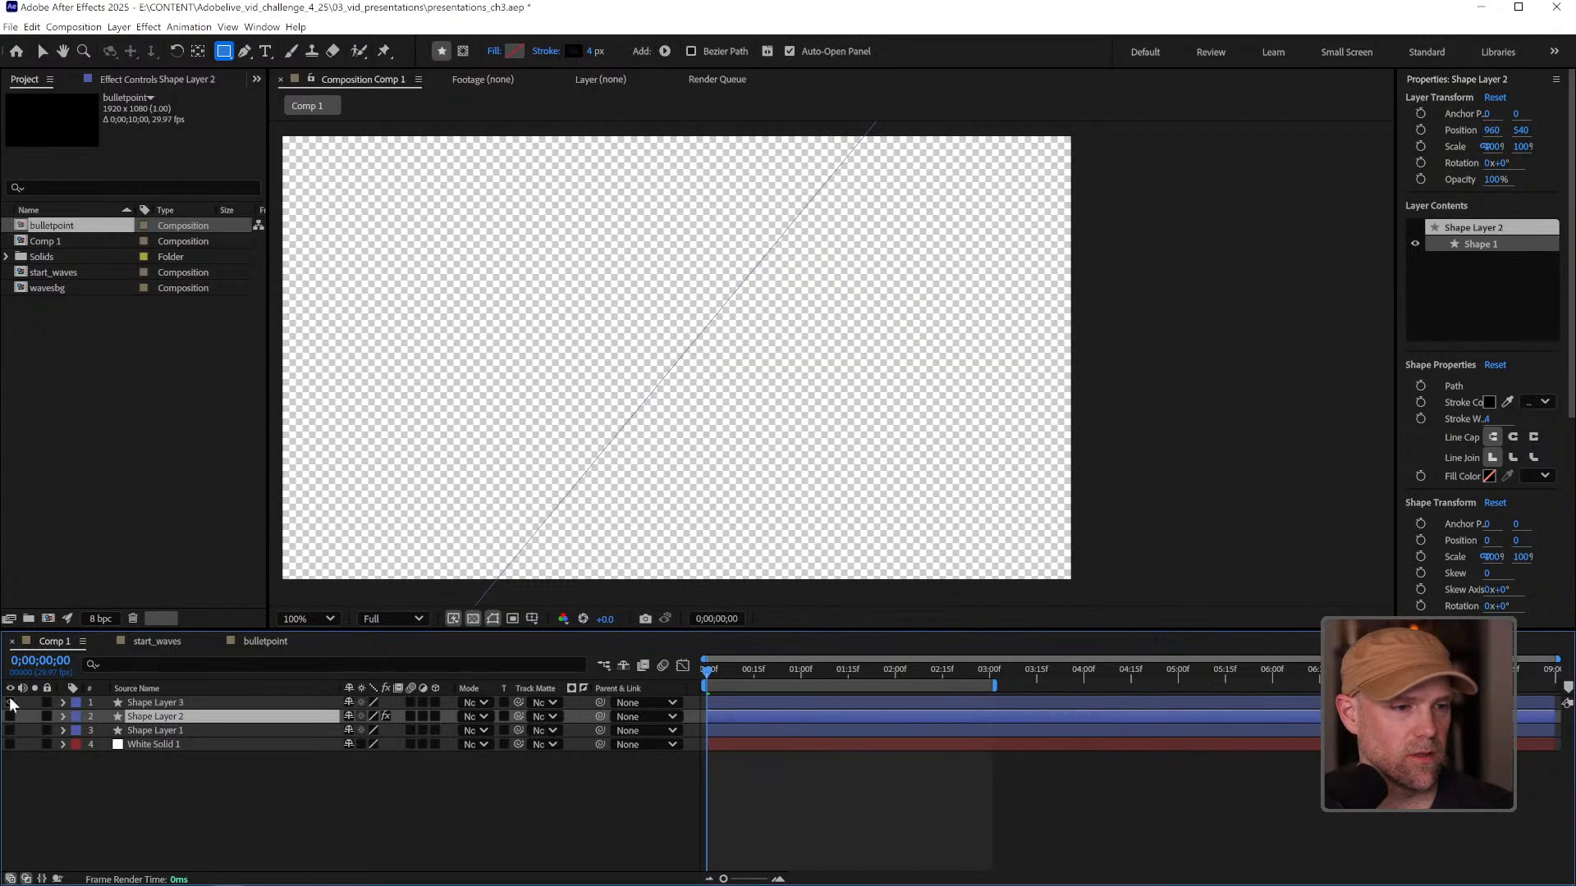
click(10, 703)
click(190, 704)
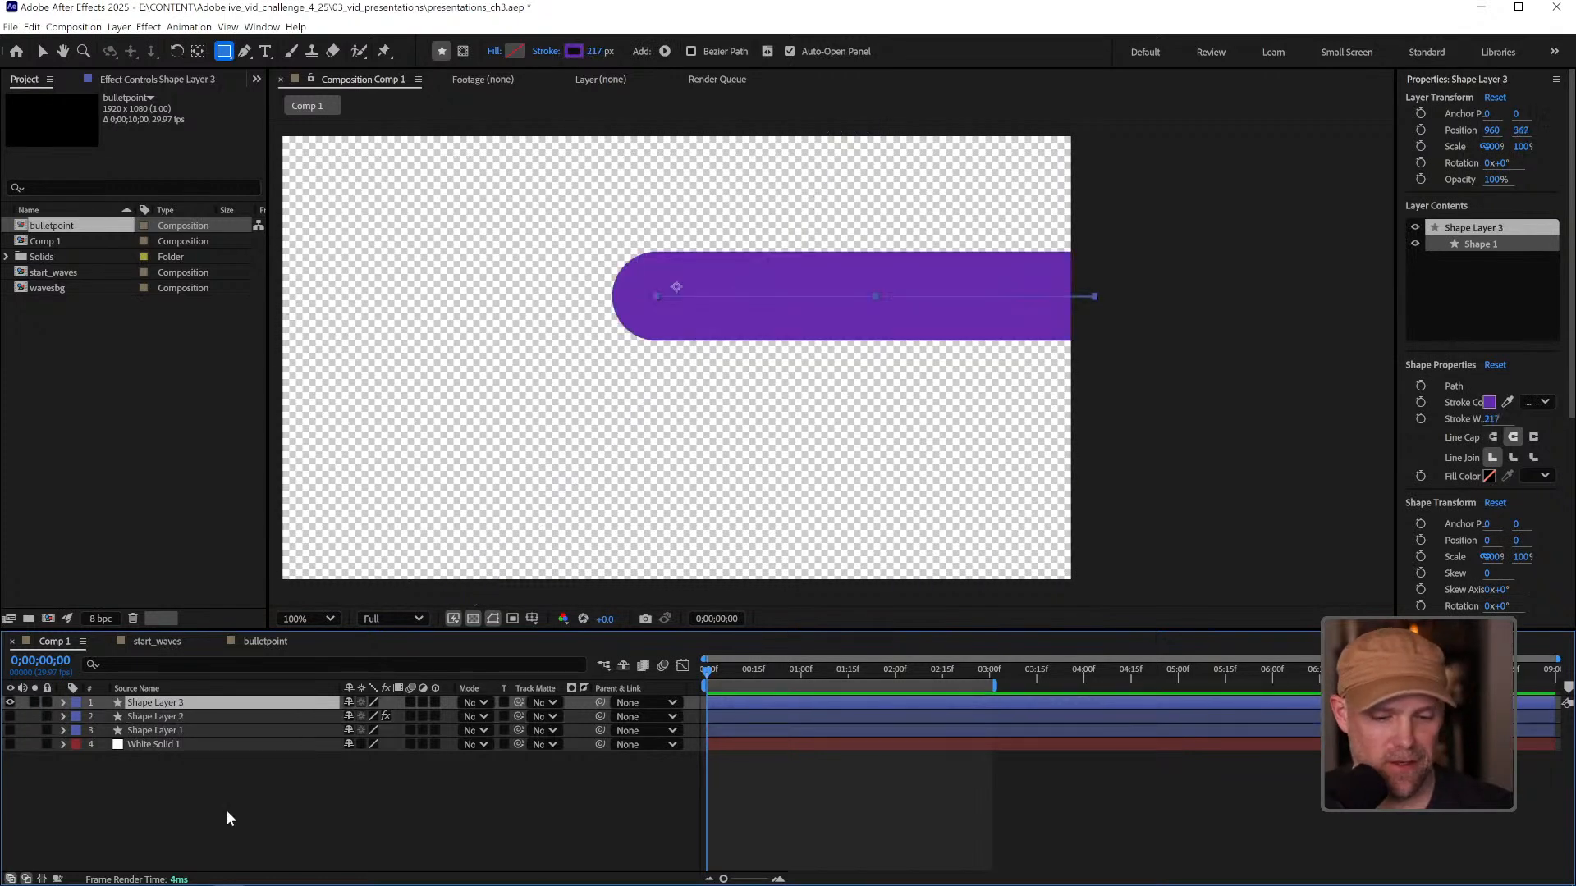
click(265, 641)
key(ctrl+v)
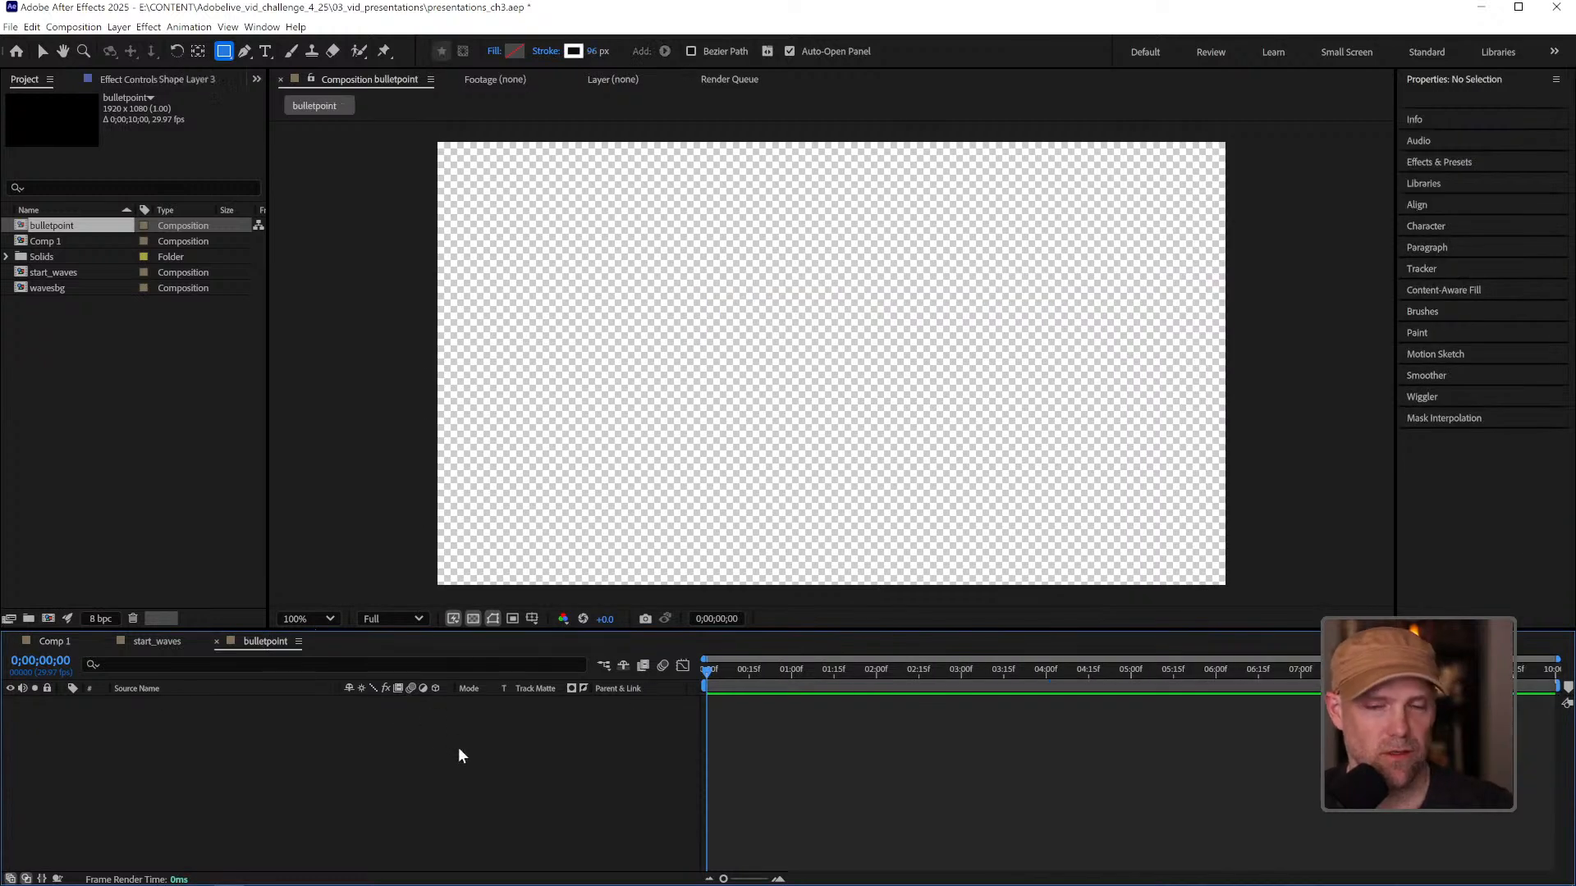
Center Shape Layer 3 vertically within the bulletpoint composition.
click(1450, 78)
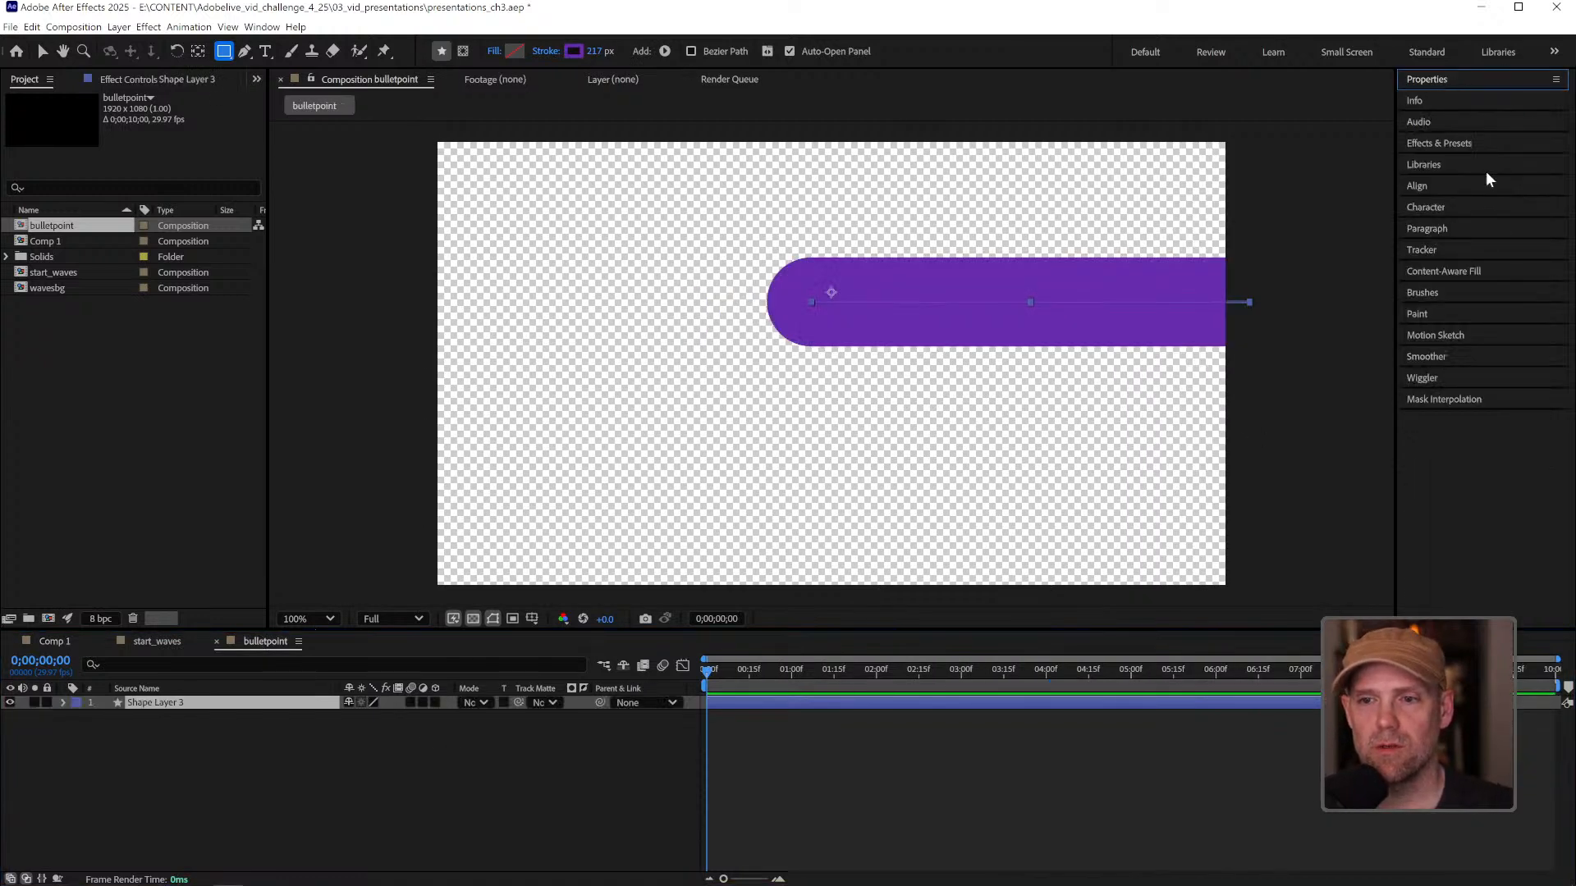
click(1446, 187)
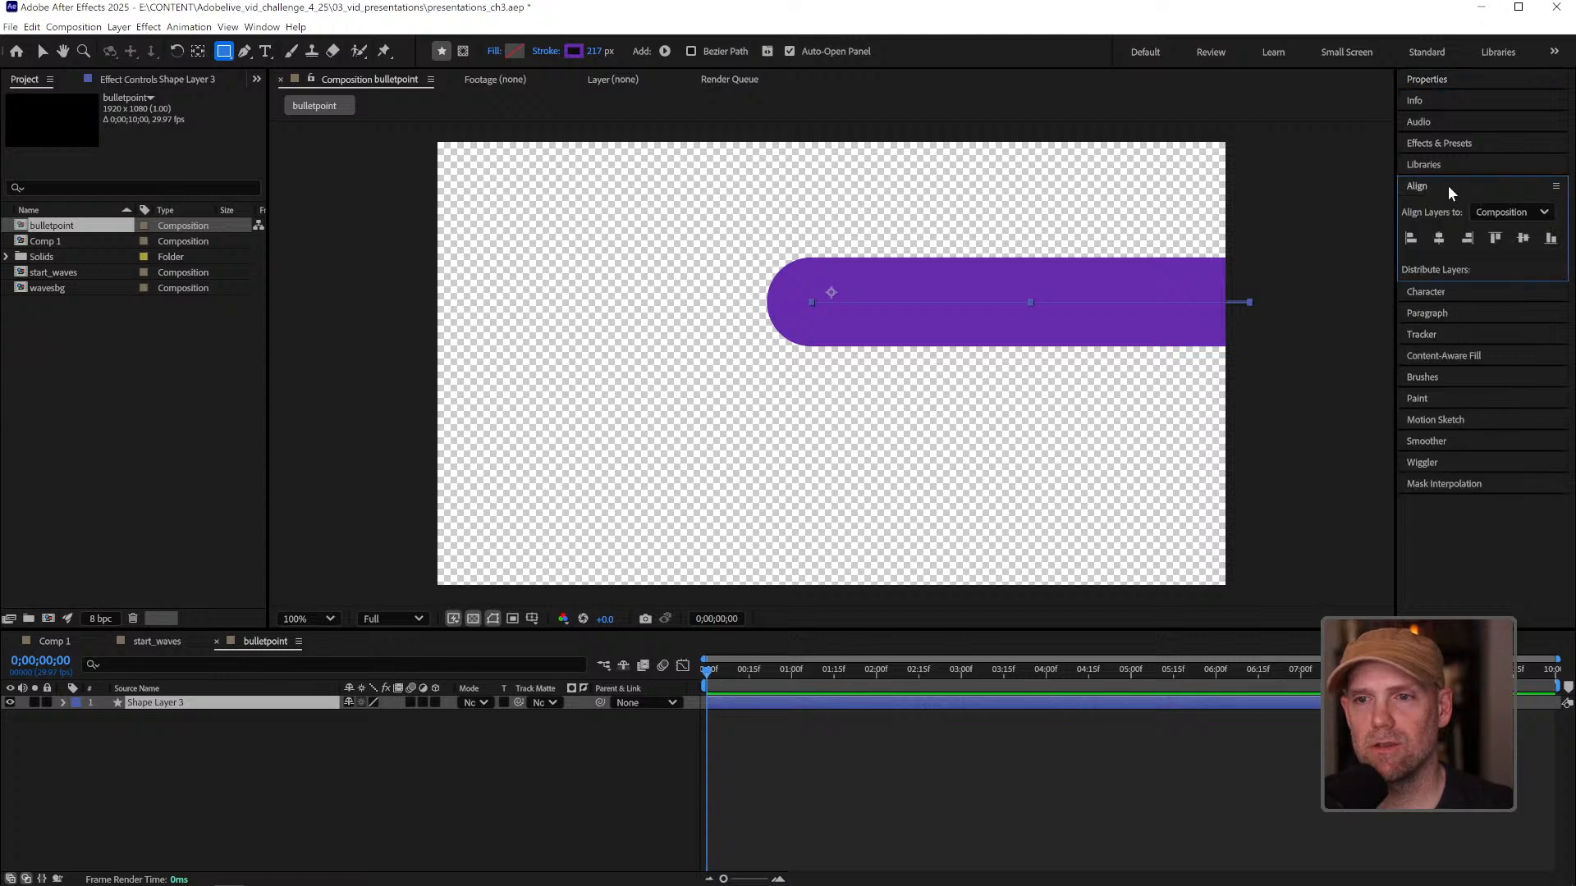
click(1522, 239)
click(1130, 783)
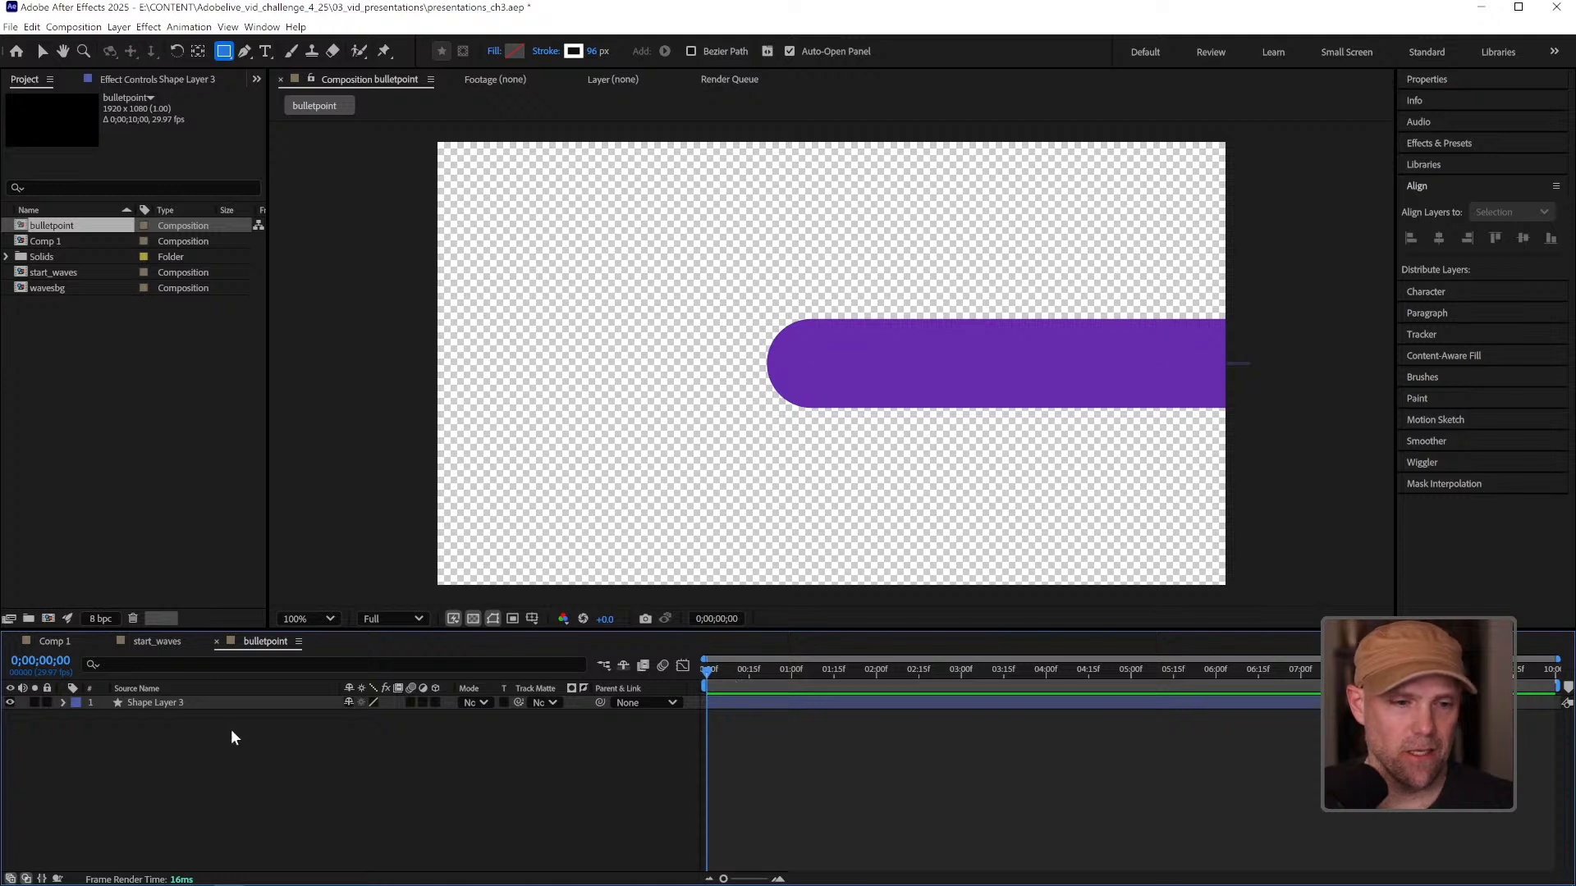
Add Position keyframes of 960, 517 to Shape Layer 3 at 0;00;00 and 0;00;29.
click(232, 706)
key(p)
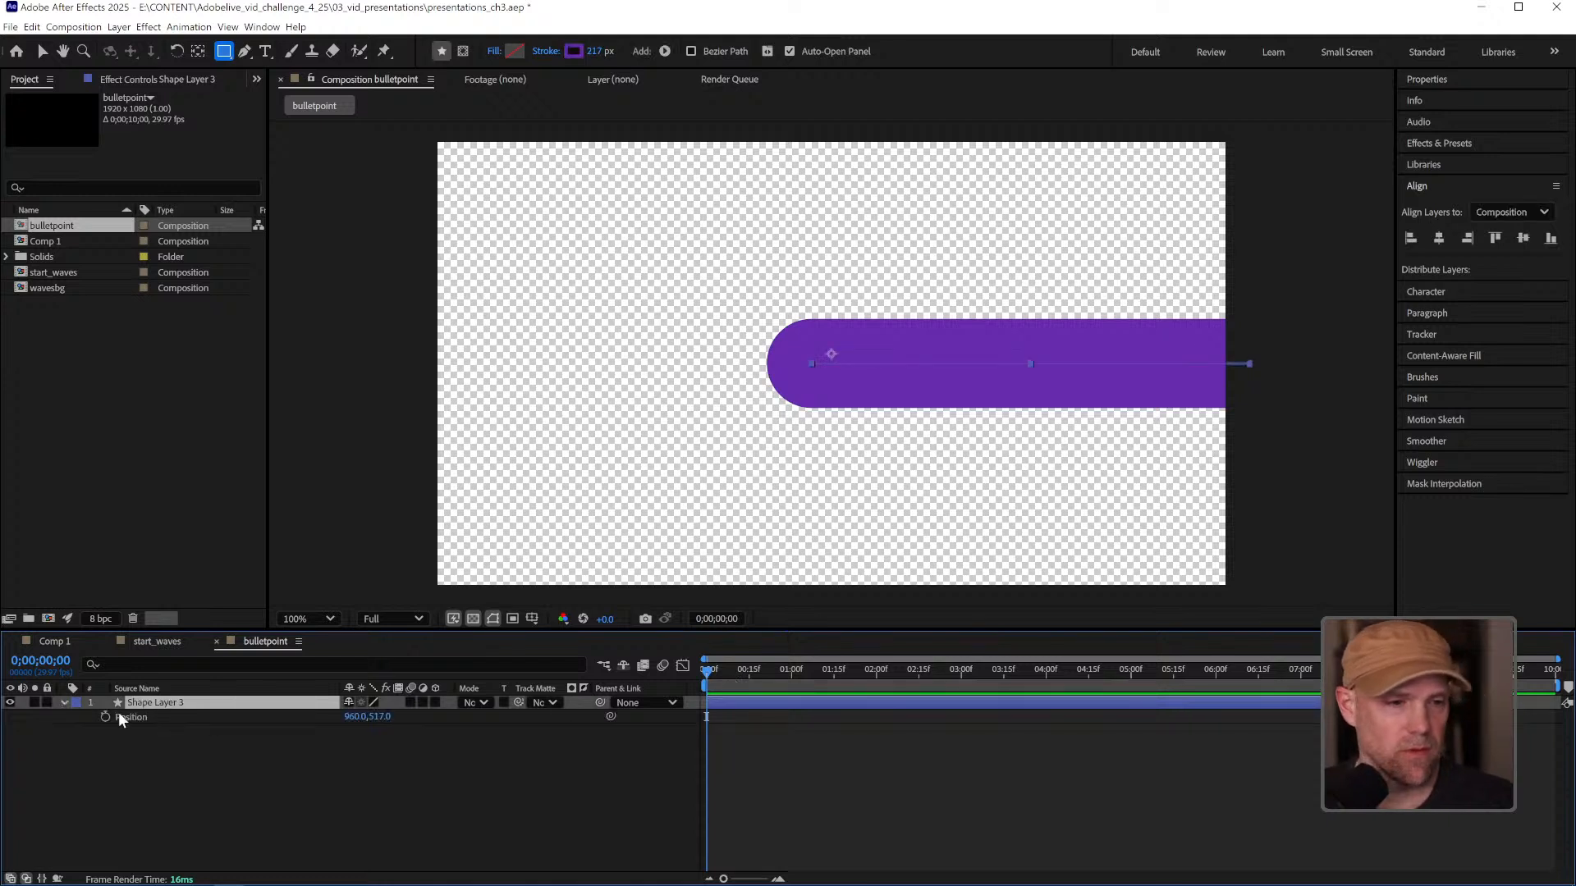
click(105, 717)
click(790, 674)
drag(788, 675, 665, 688)
click(22, 716)
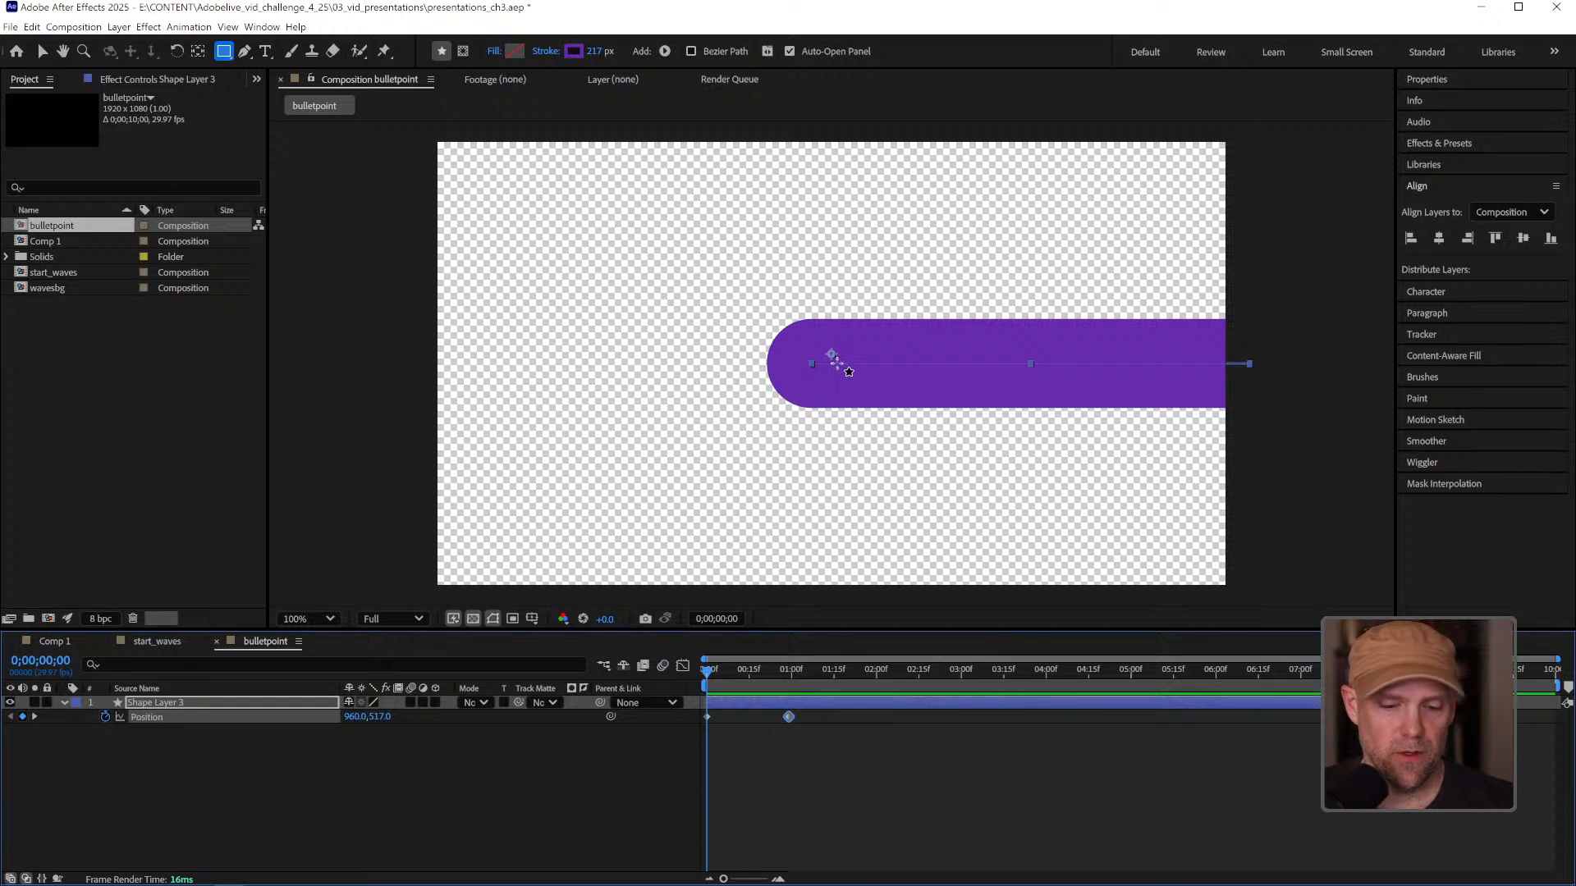
At 0;00;00, move Shape Layer 3 beyond the frame's right edge to about 2092, 517 and preview the slide-in.
key(v)
drag(830, 353, 1304, 364)
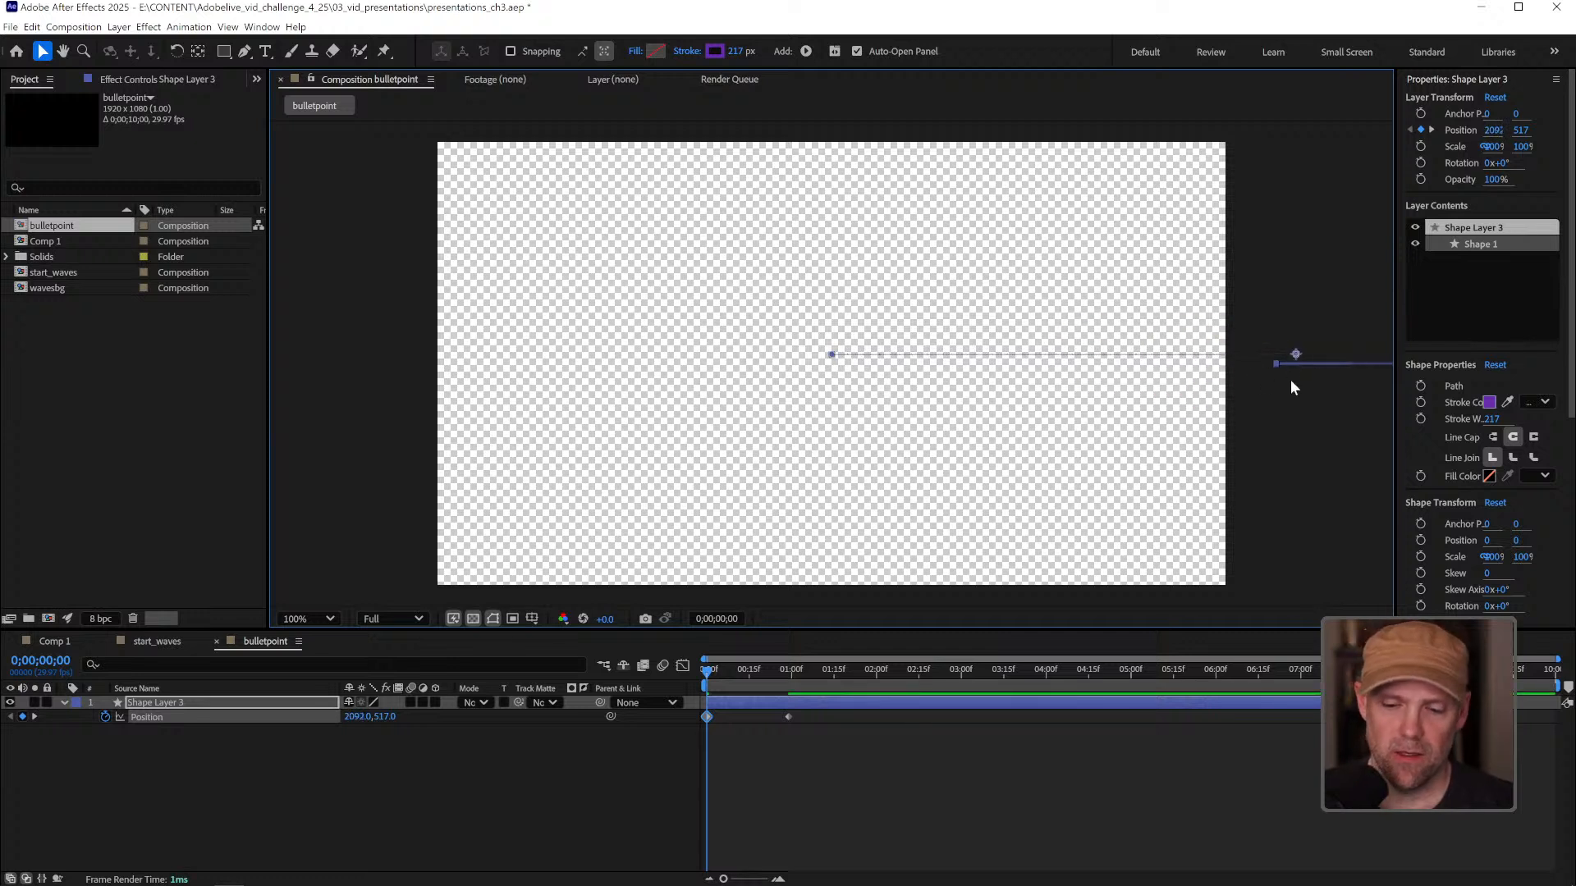
key(space)
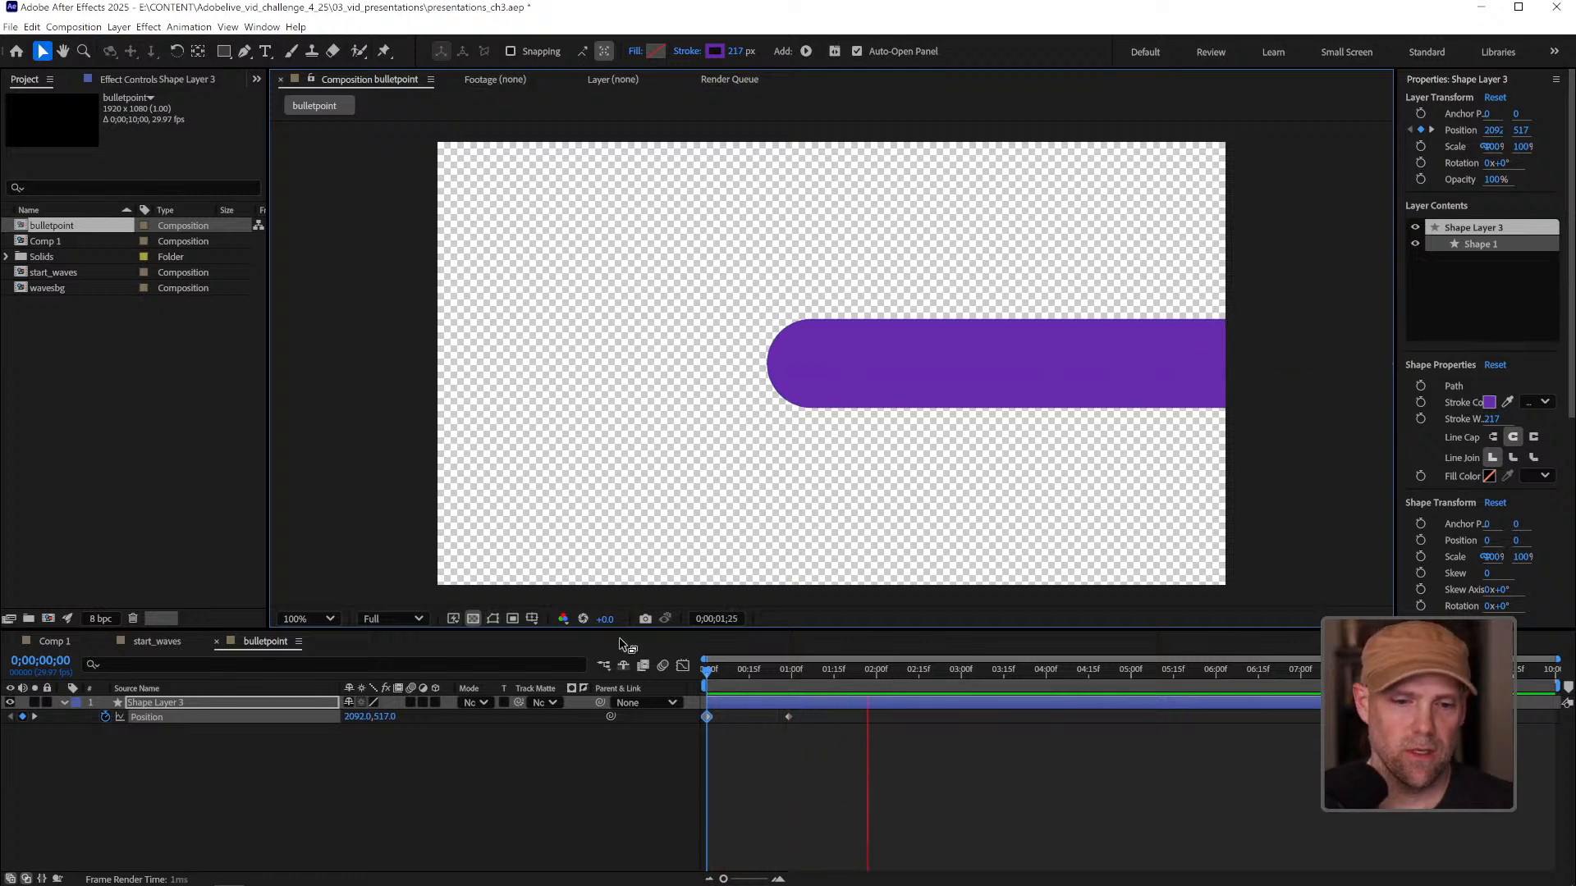
key(space)
Go to the second Position keyframe at 0;00;29 and apply the Wave Warp effect to Shape Layer 3.
click(756, 671)
drag(763, 672, 785, 672)
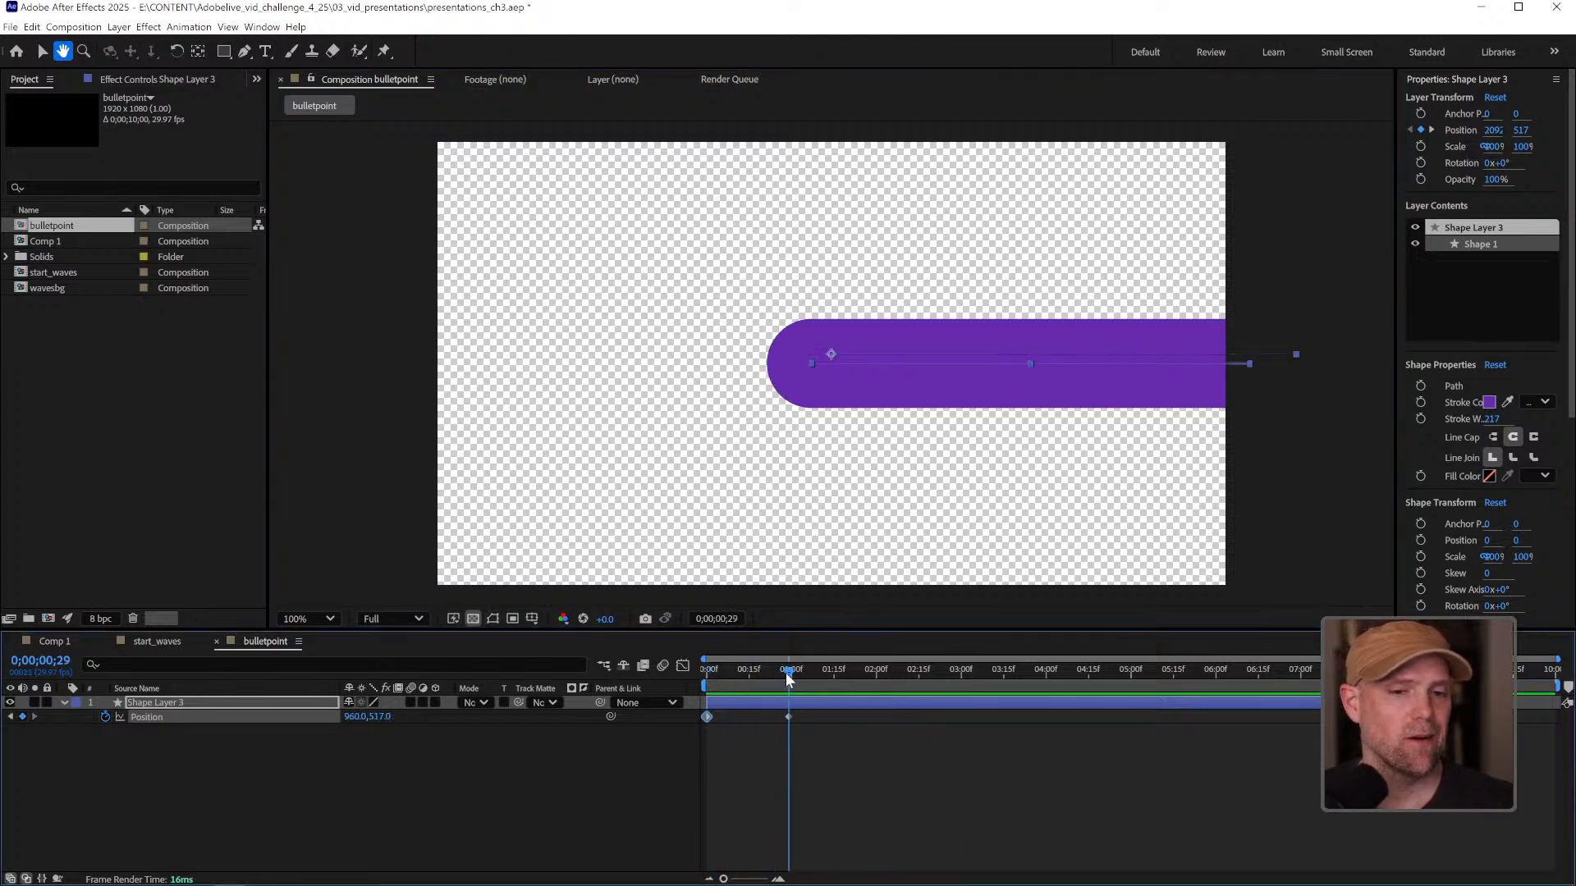
key(v)
click(786, 716)
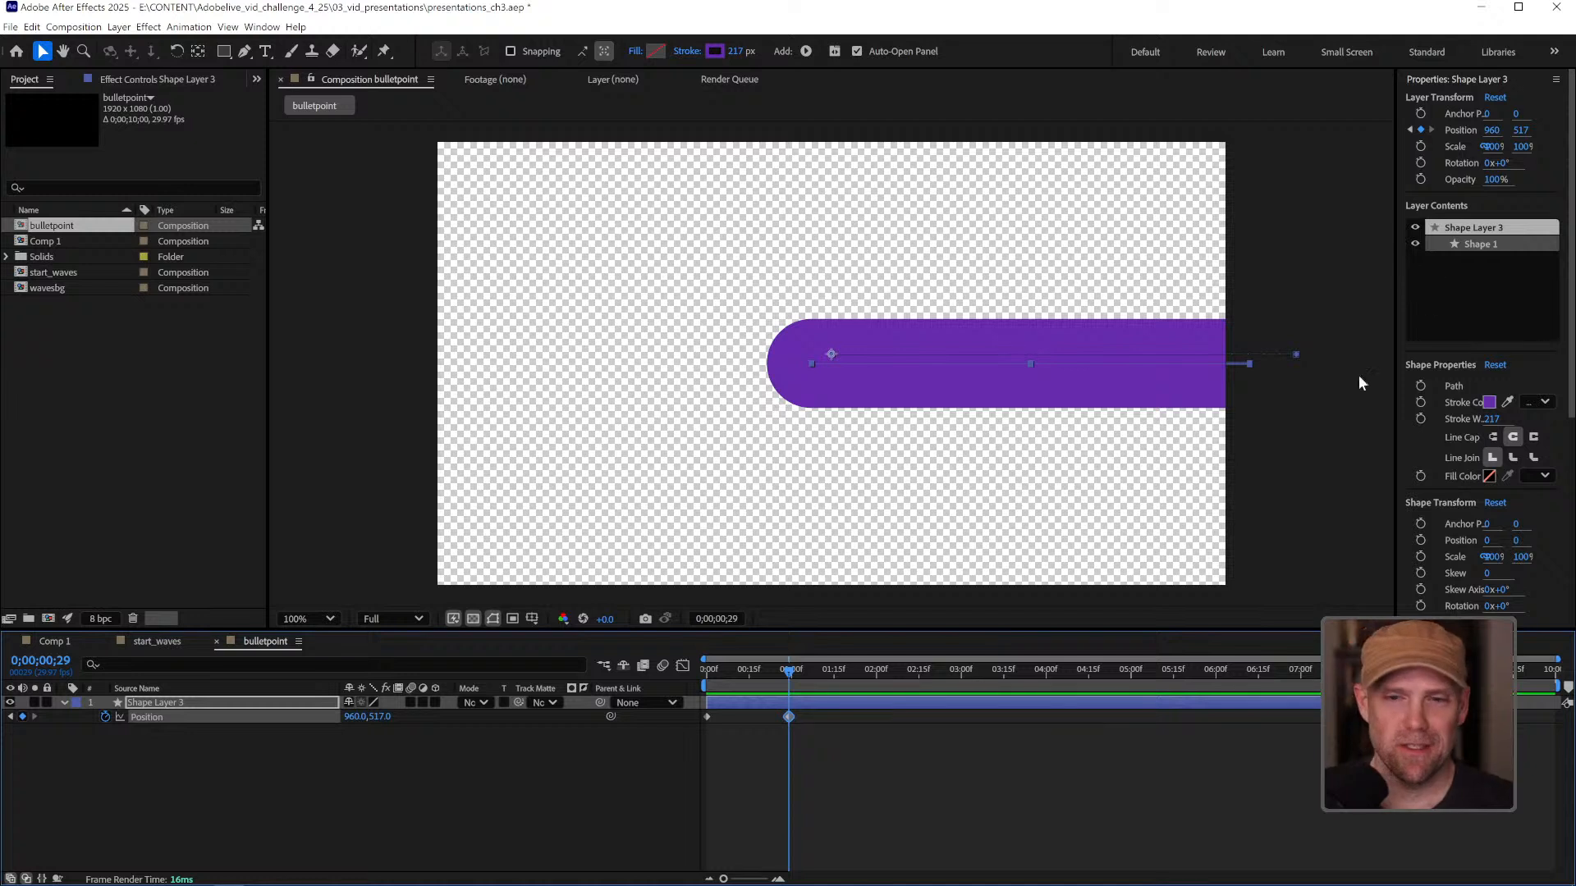
click(1455, 79)
click(1453, 143)
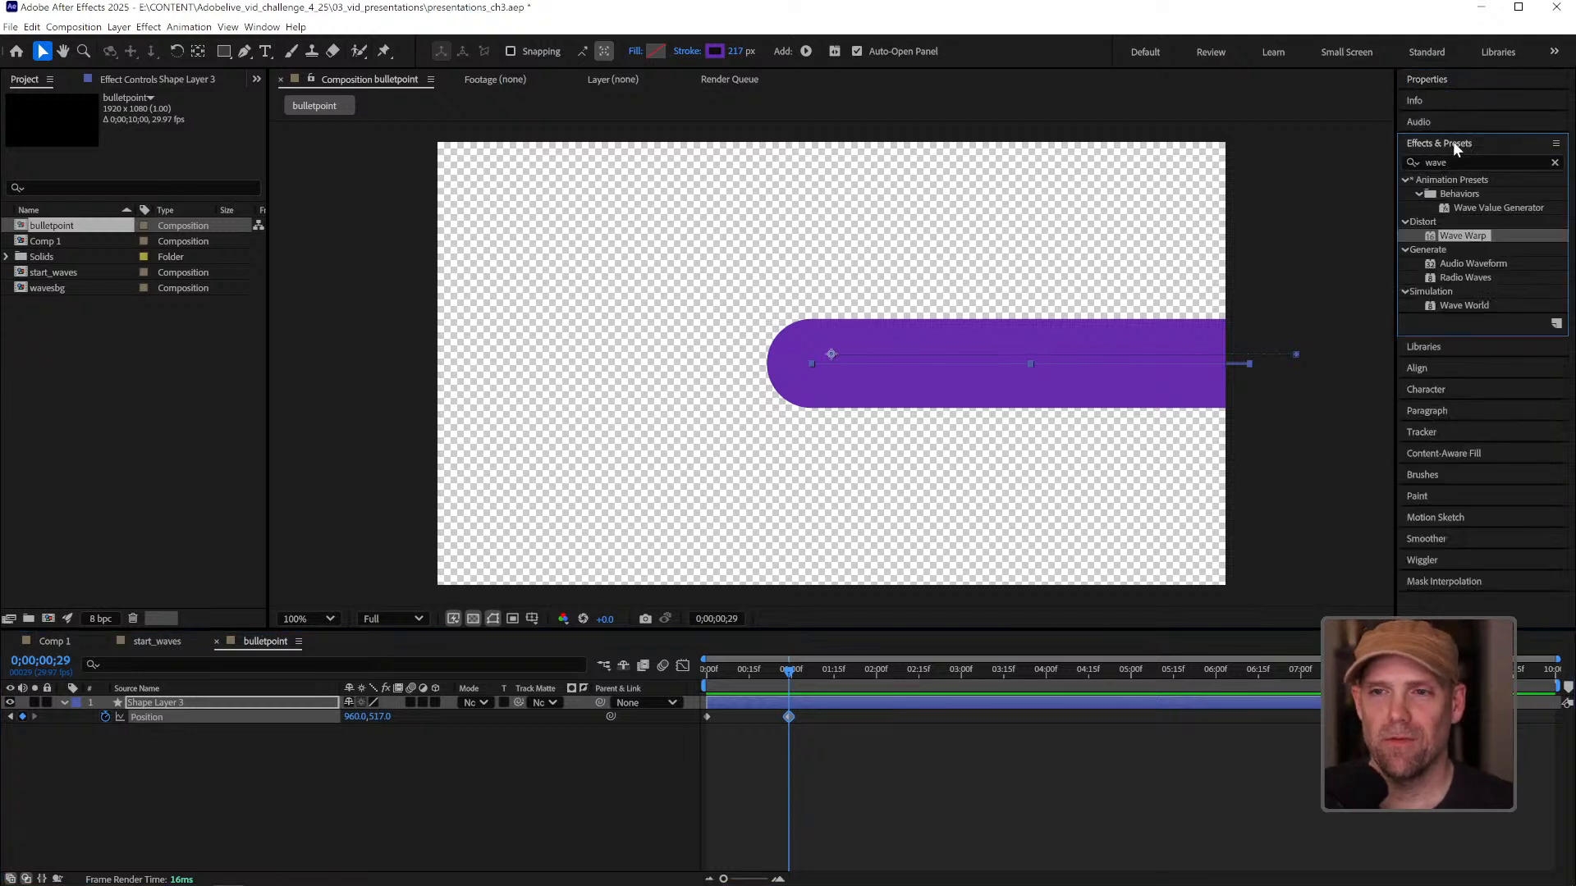
double_click(1464, 236)
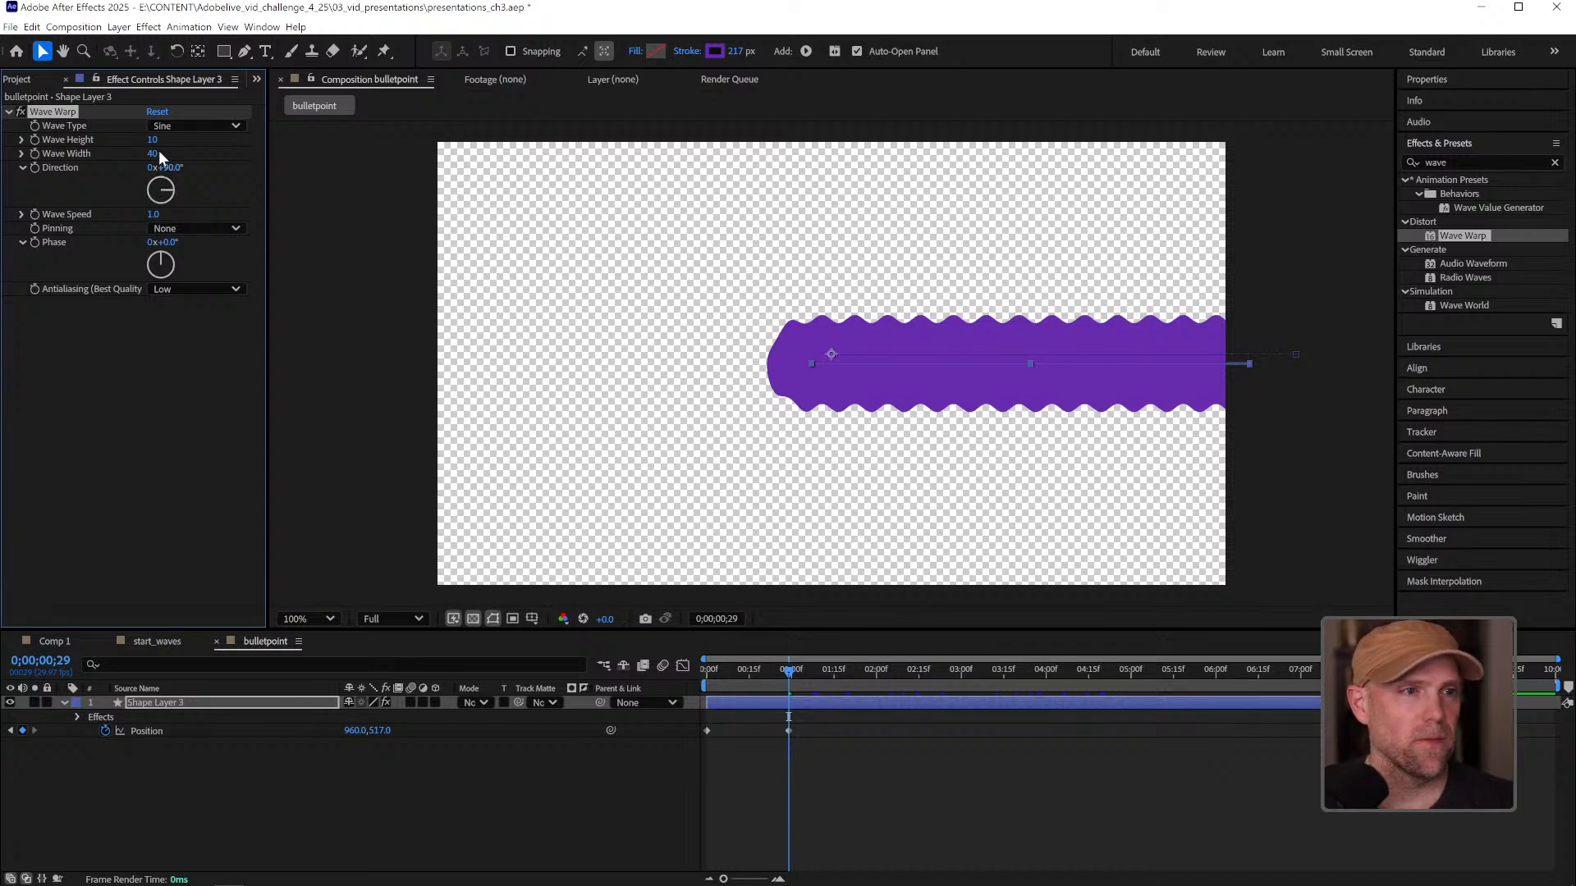
Set Shape Layer 3's Wave Warp to a wave width of 254 and a wave height of 35.
drag(154, 155, 710, 131)
key(ctrl+z)
key(ctrl+z)
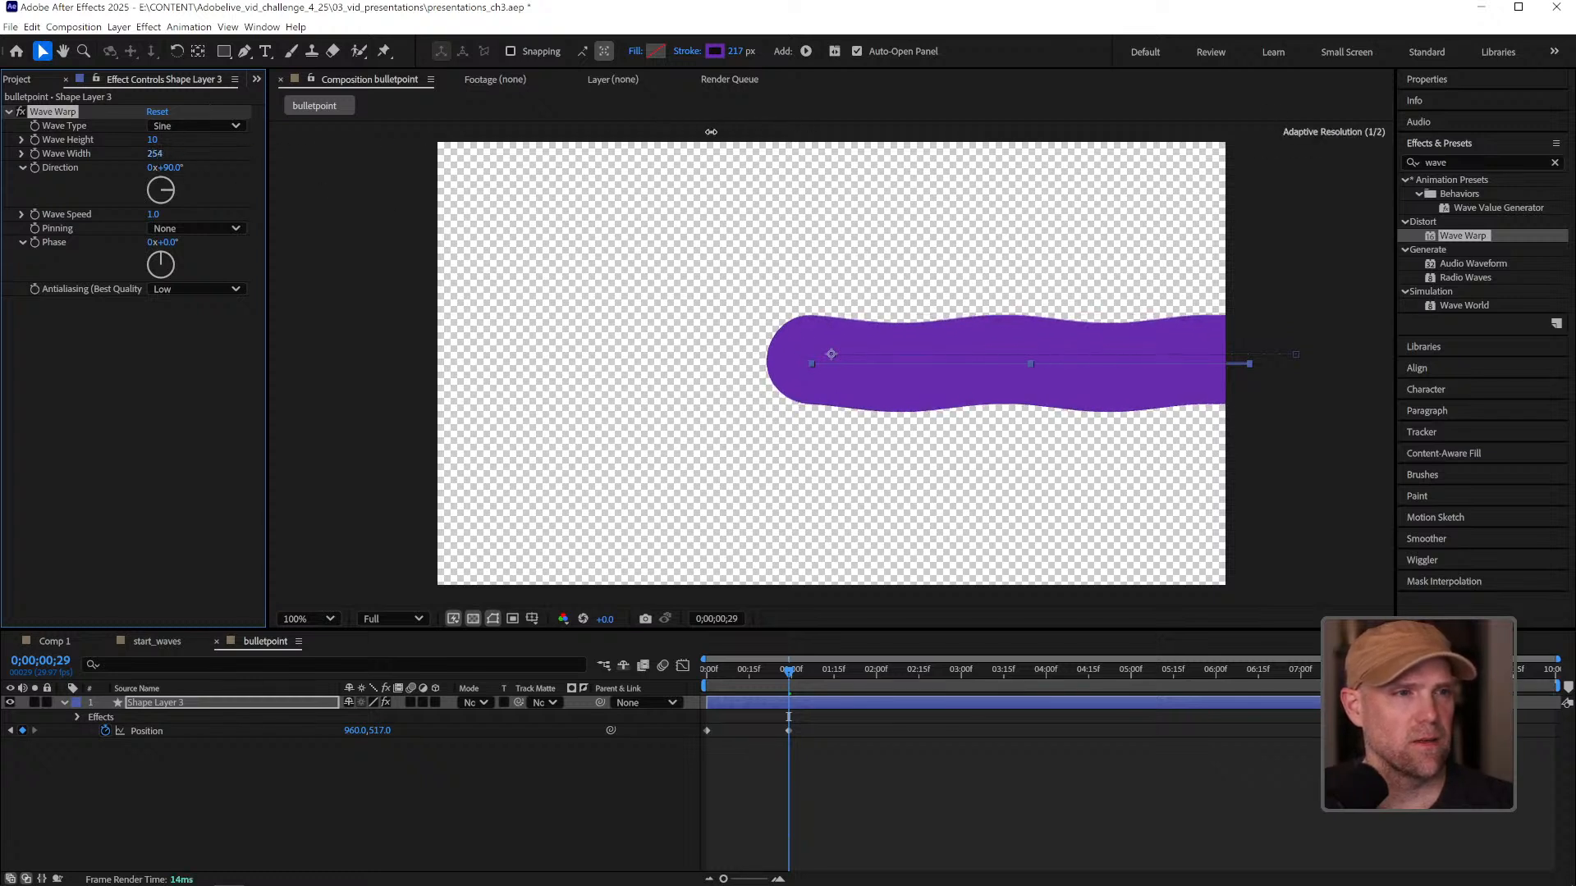
click(153, 139)
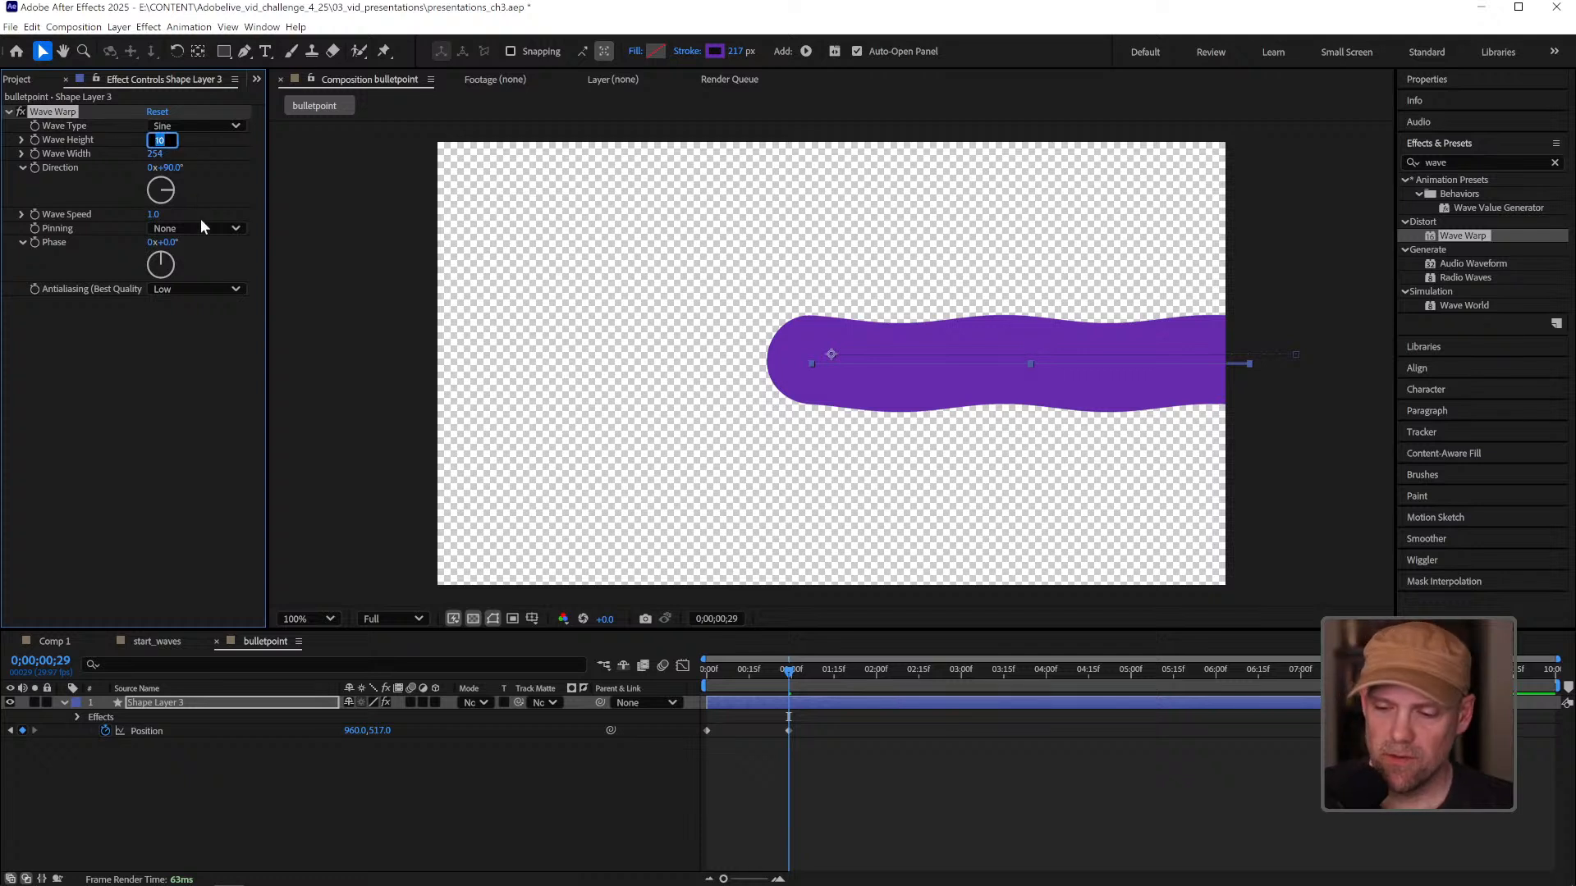
text(35)
key(Return)
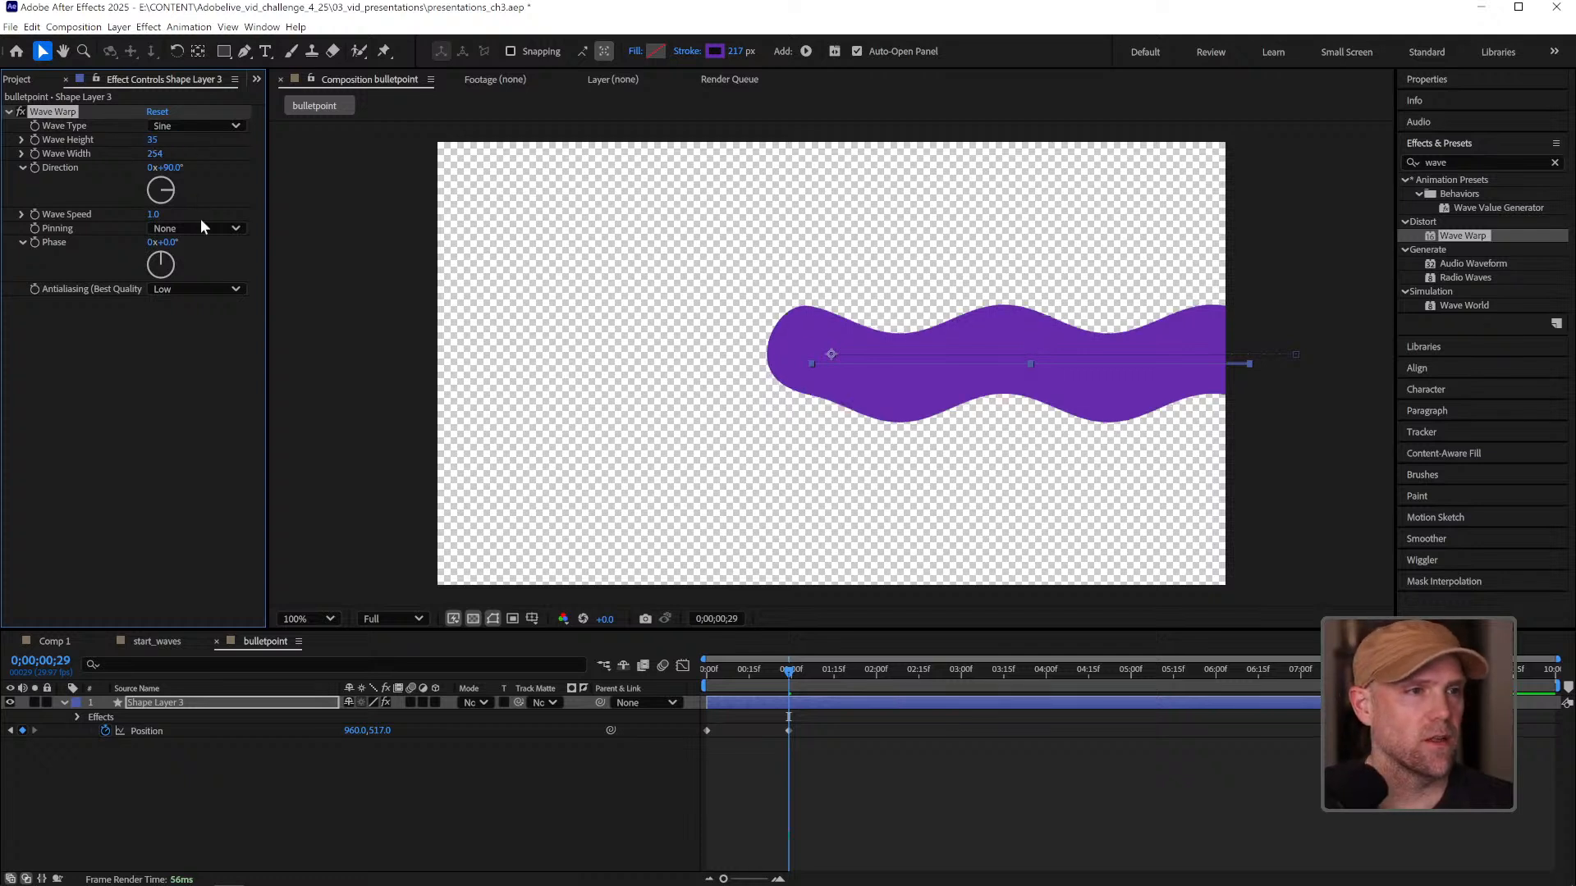
Add a Wave Height keyframe of 35 at 0;00;00 and show Shape Layer 3's keyframed properties.
drag(779, 672, 650, 690)
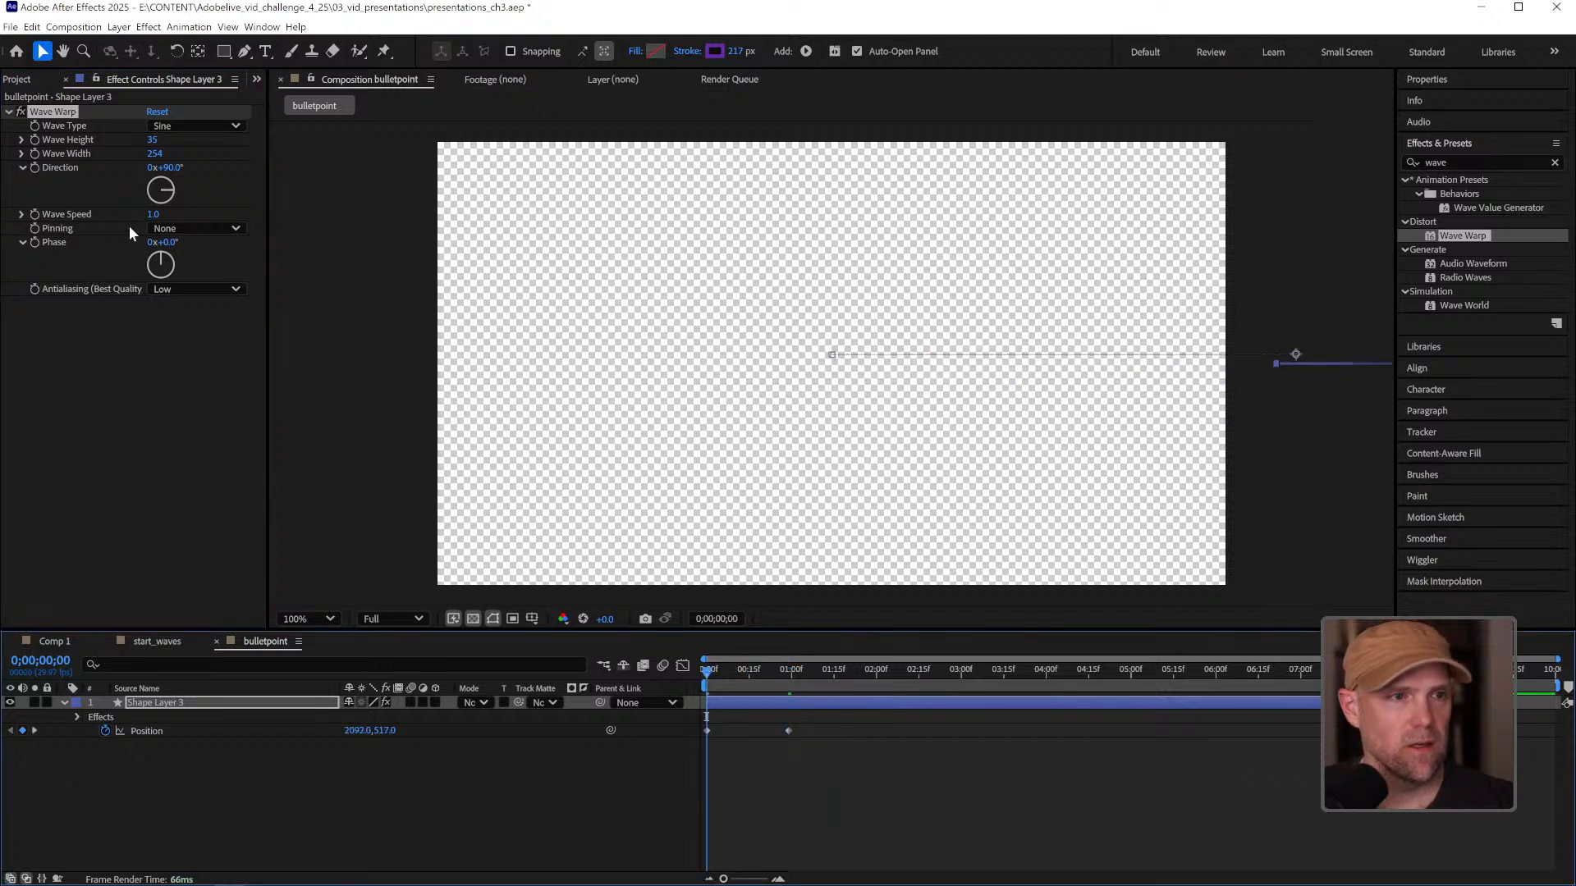
click(35, 140)
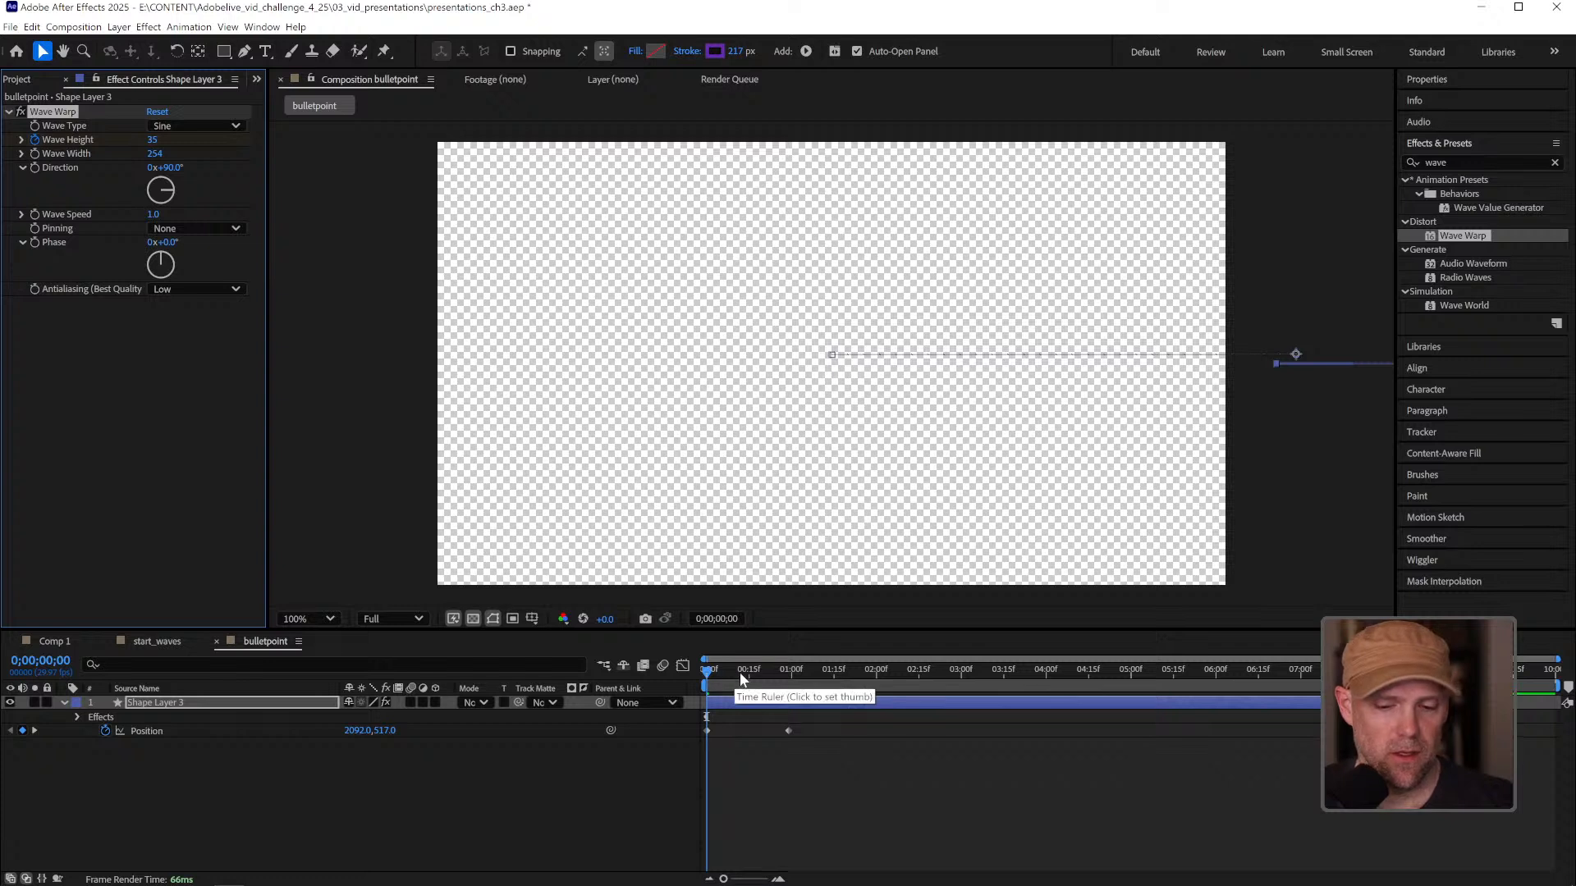
key(y)
key(u)
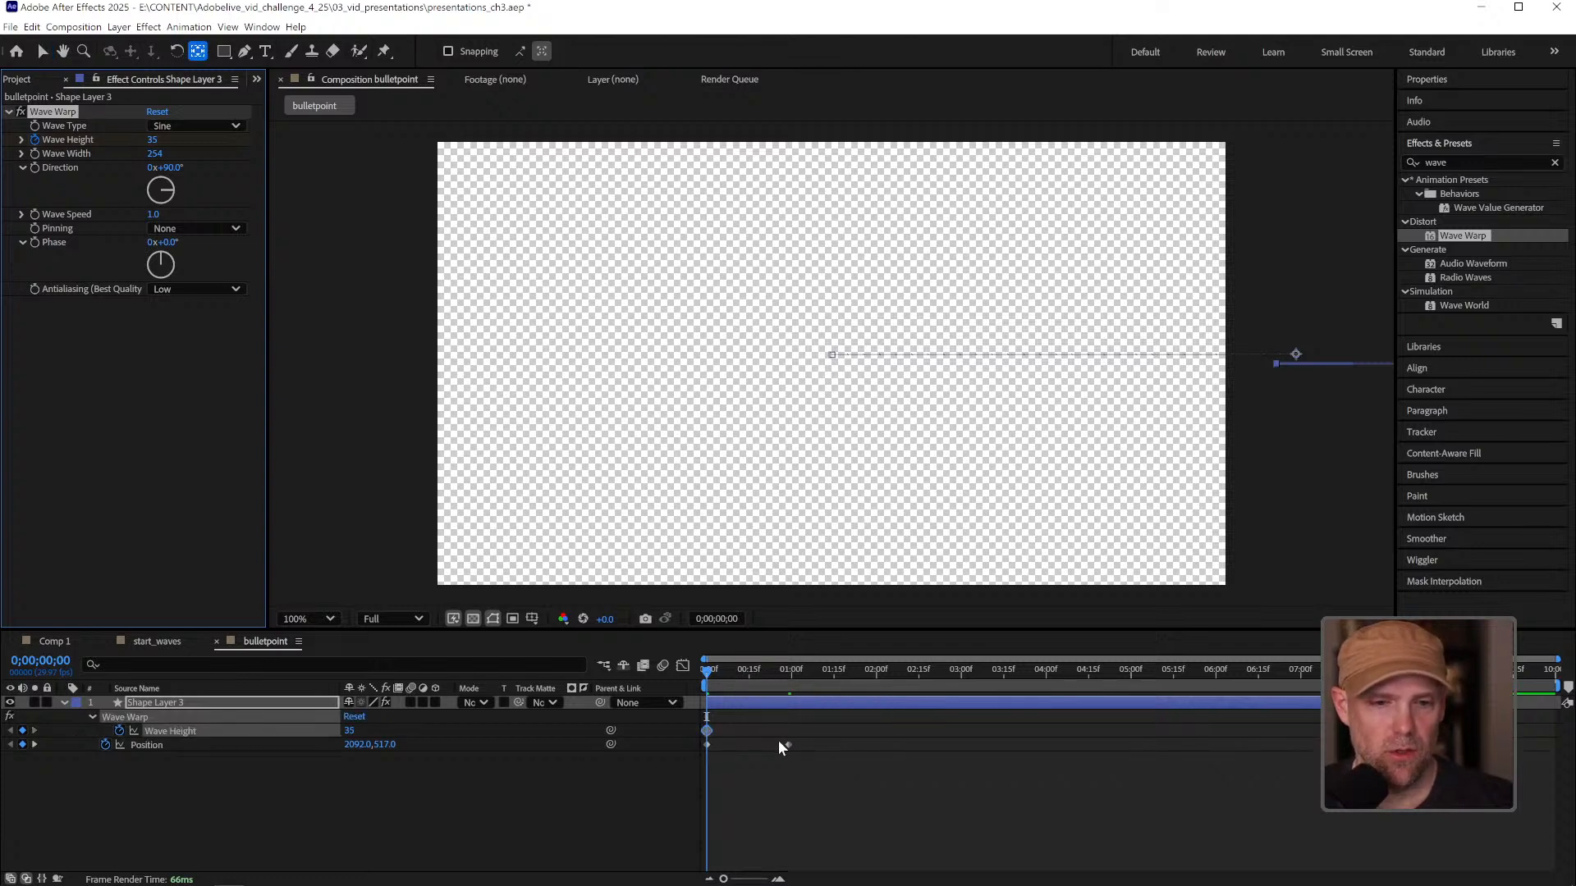
Set Shape Layer 3's Wave Warp wave height to 0 at 0;00;29, adding a second Wave Height keyframe.
drag(711, 670, 793, 678)
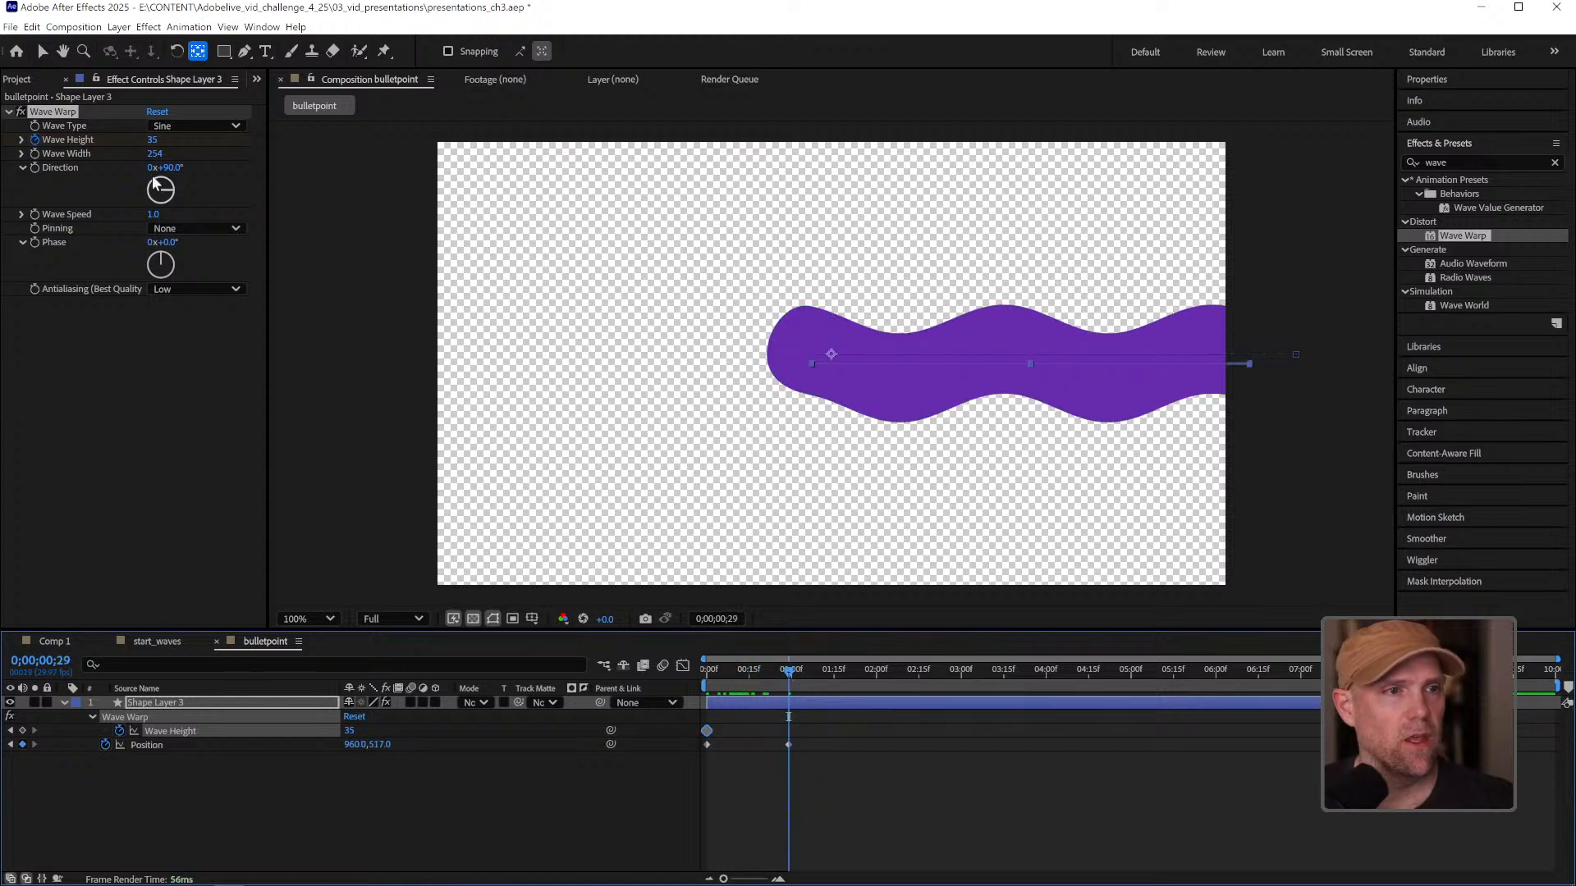
click(153, 141)
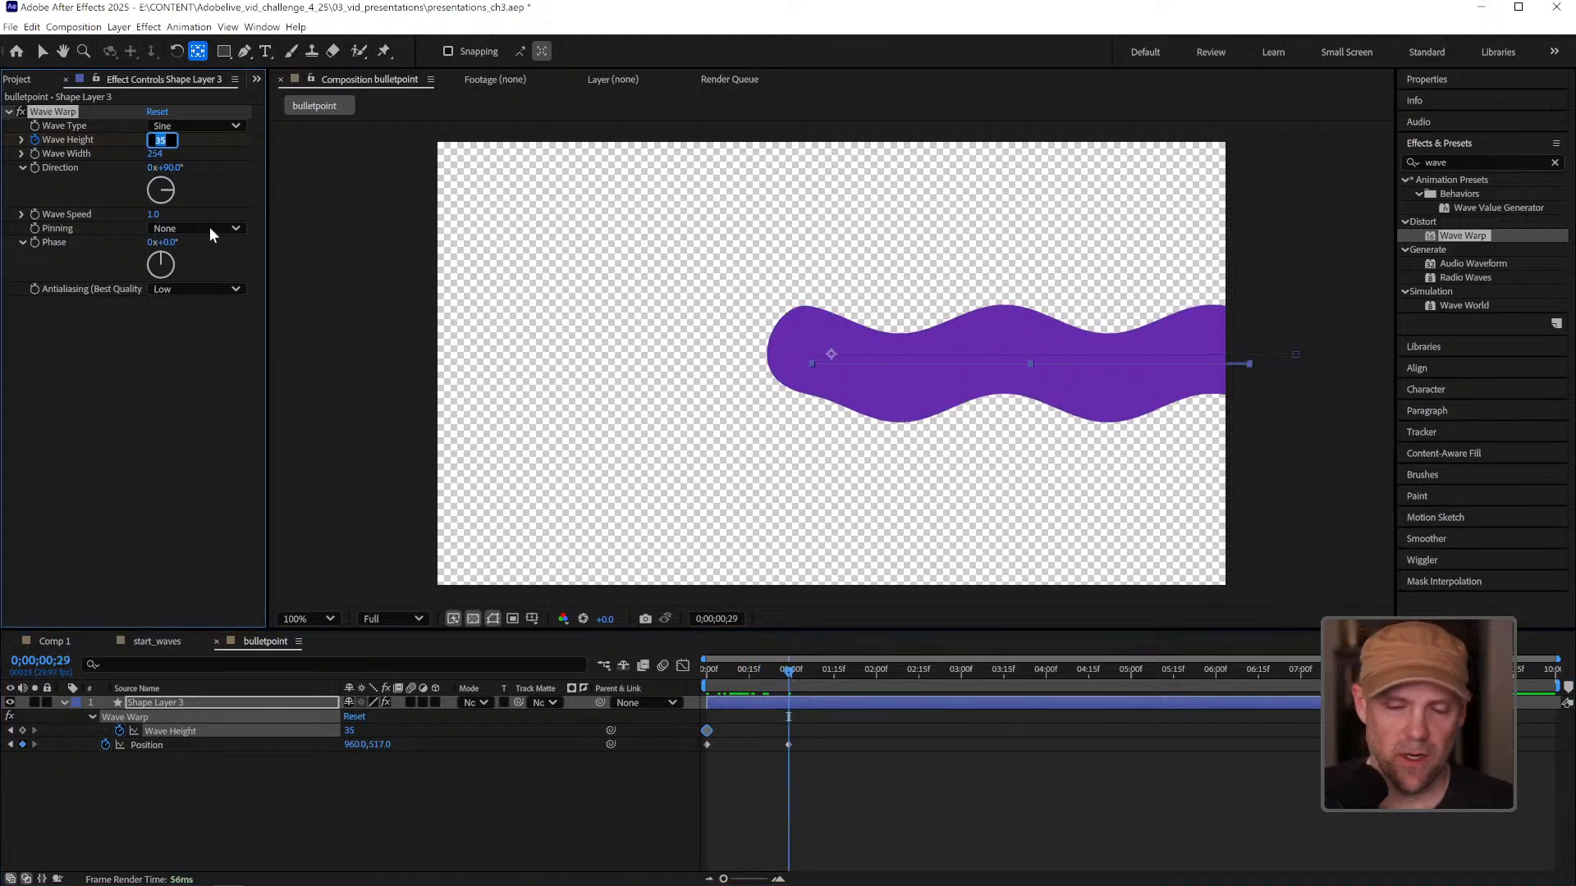
text(0)
key(Return)
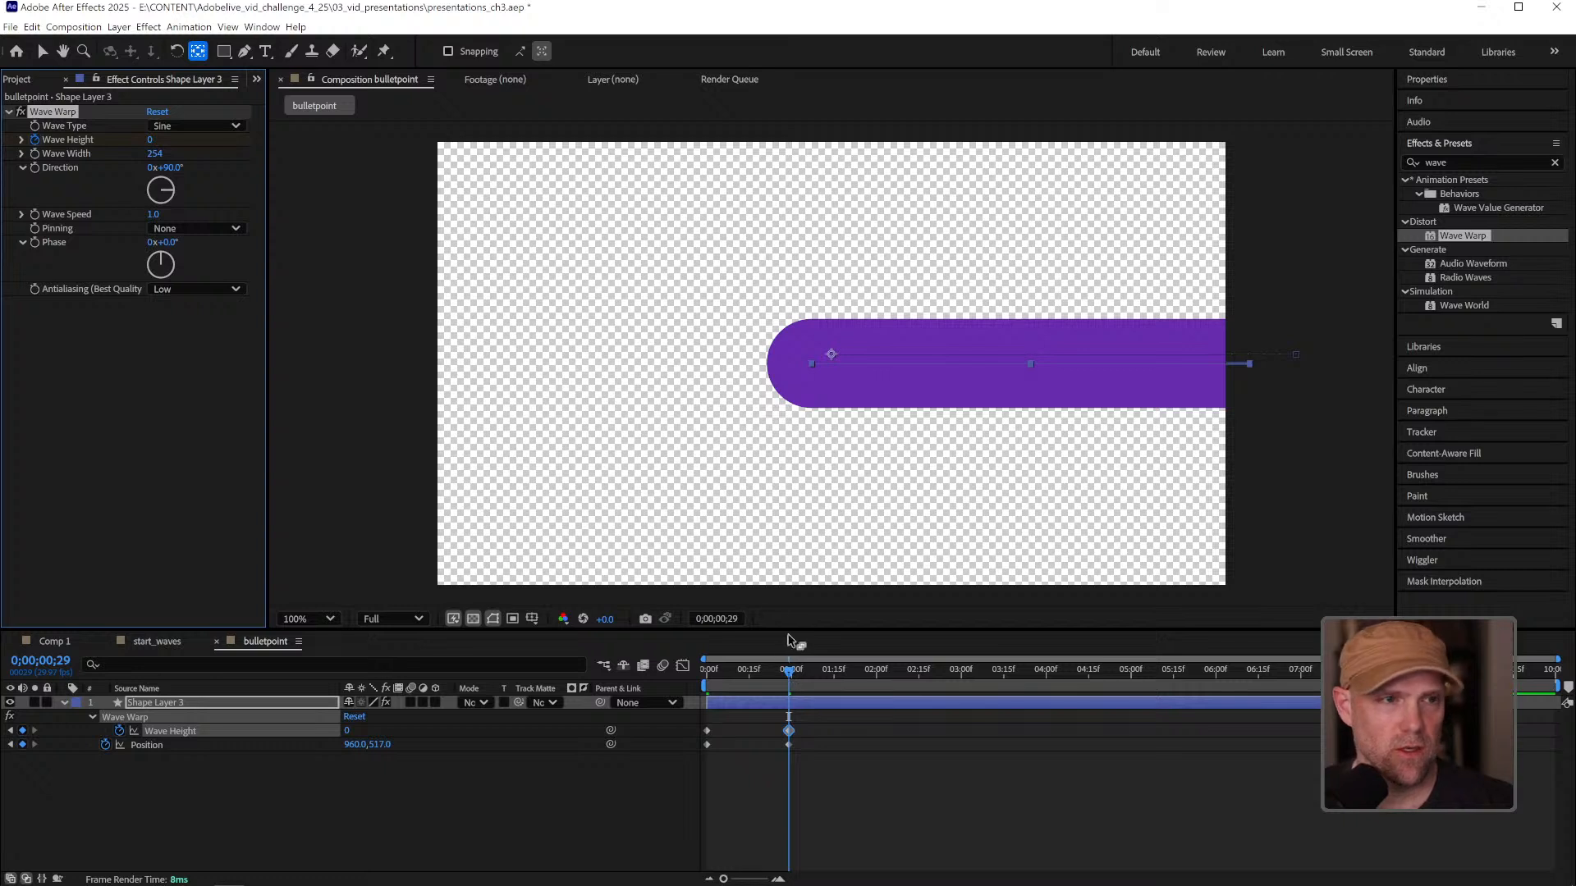
Preview the bar's slide-in with the fading wave from 0;00;00.
drag(783, 676, 671, 696)
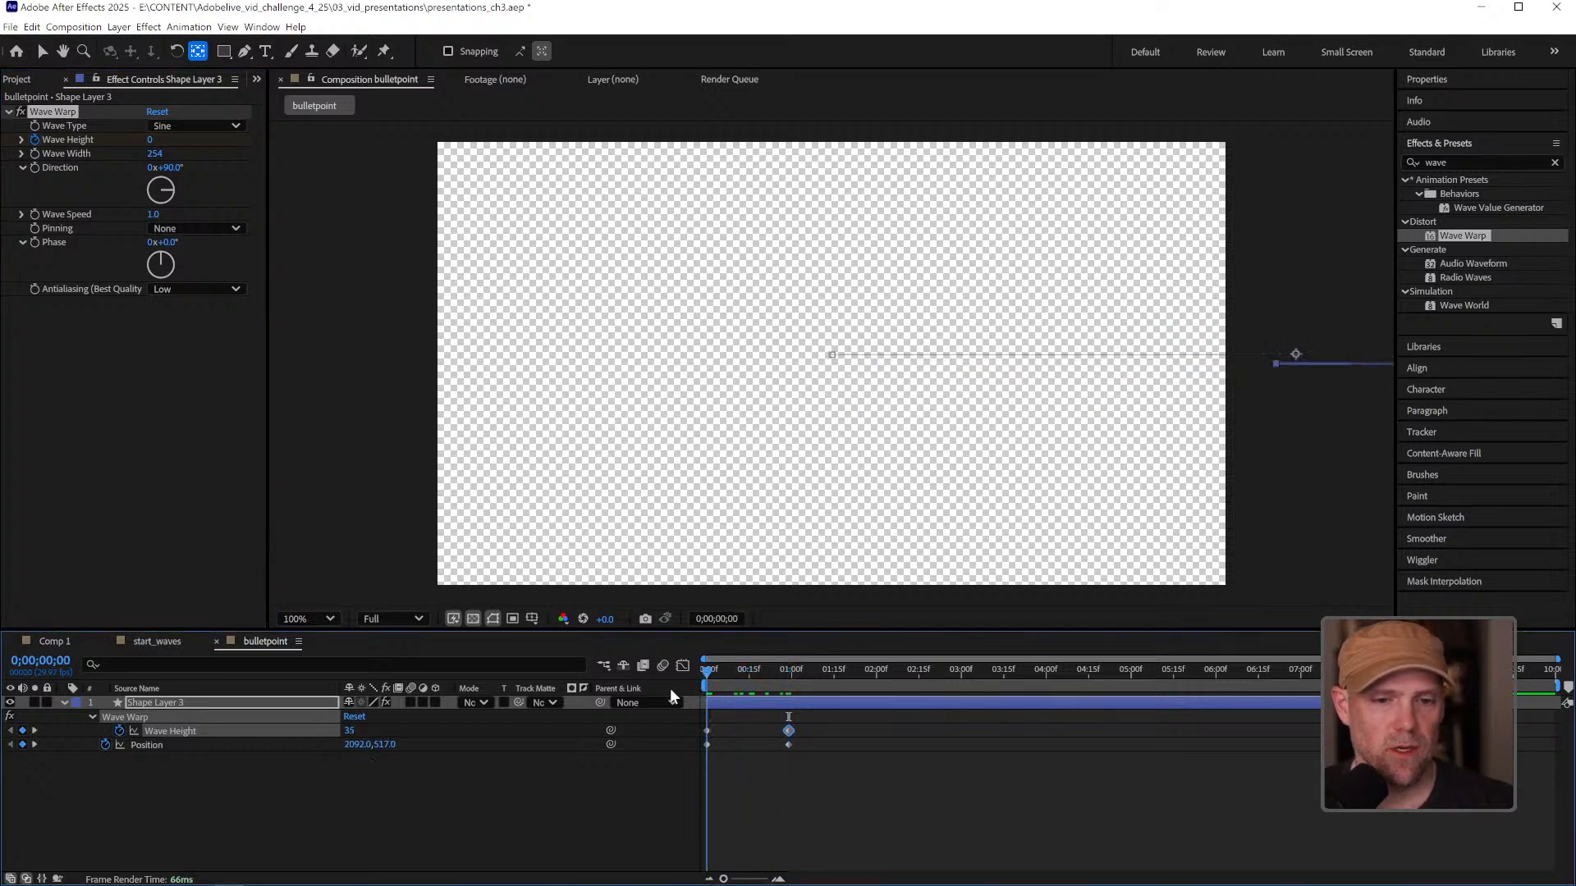
key(space)
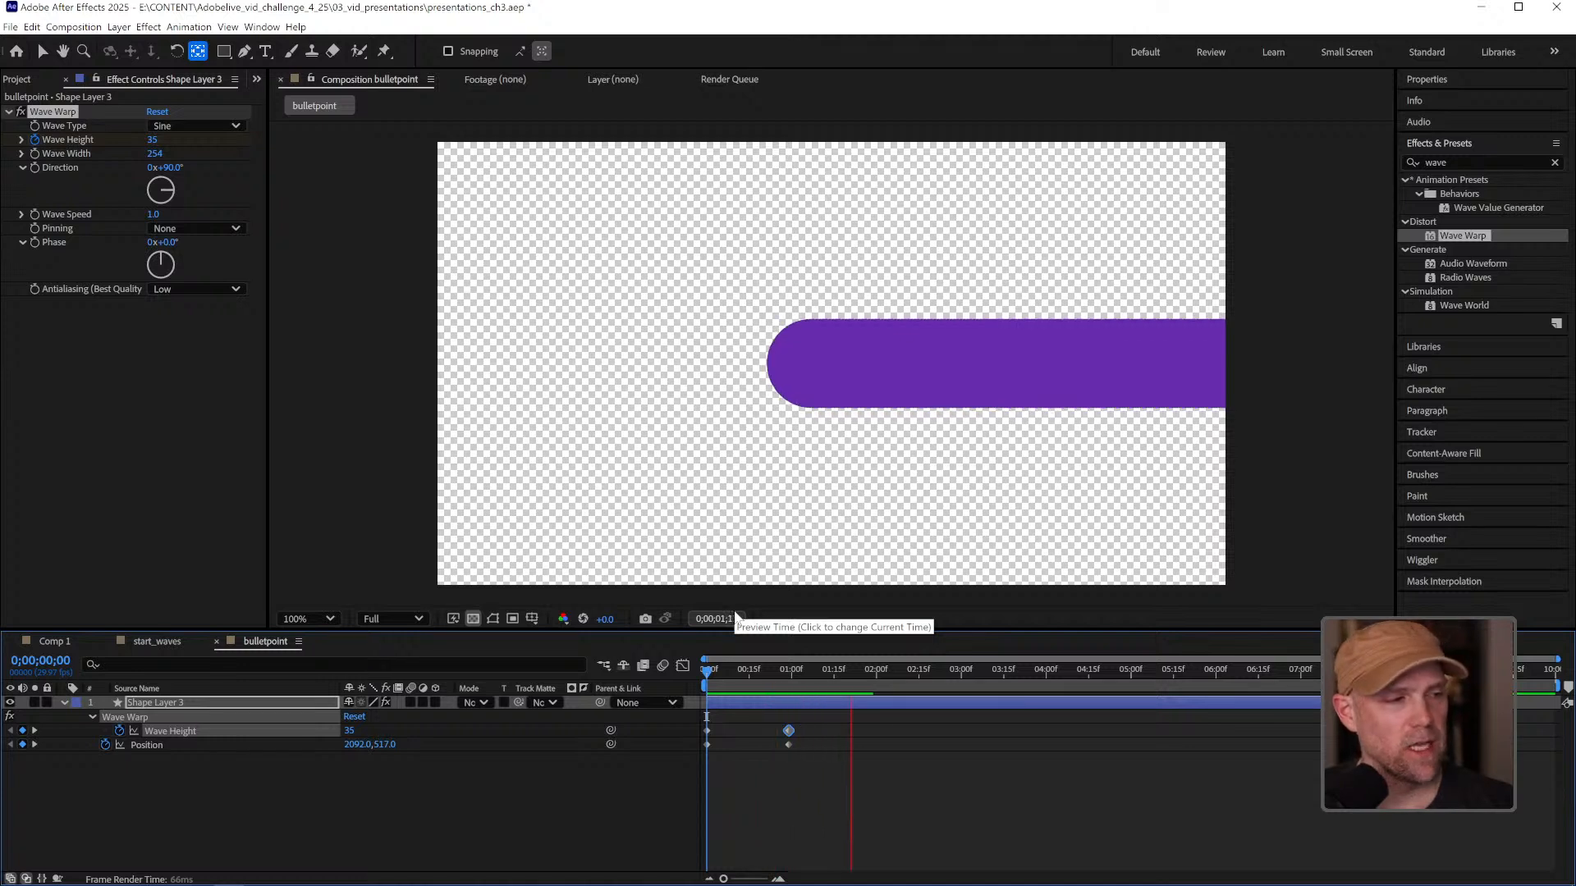
drag(701, 679, 702, 676)
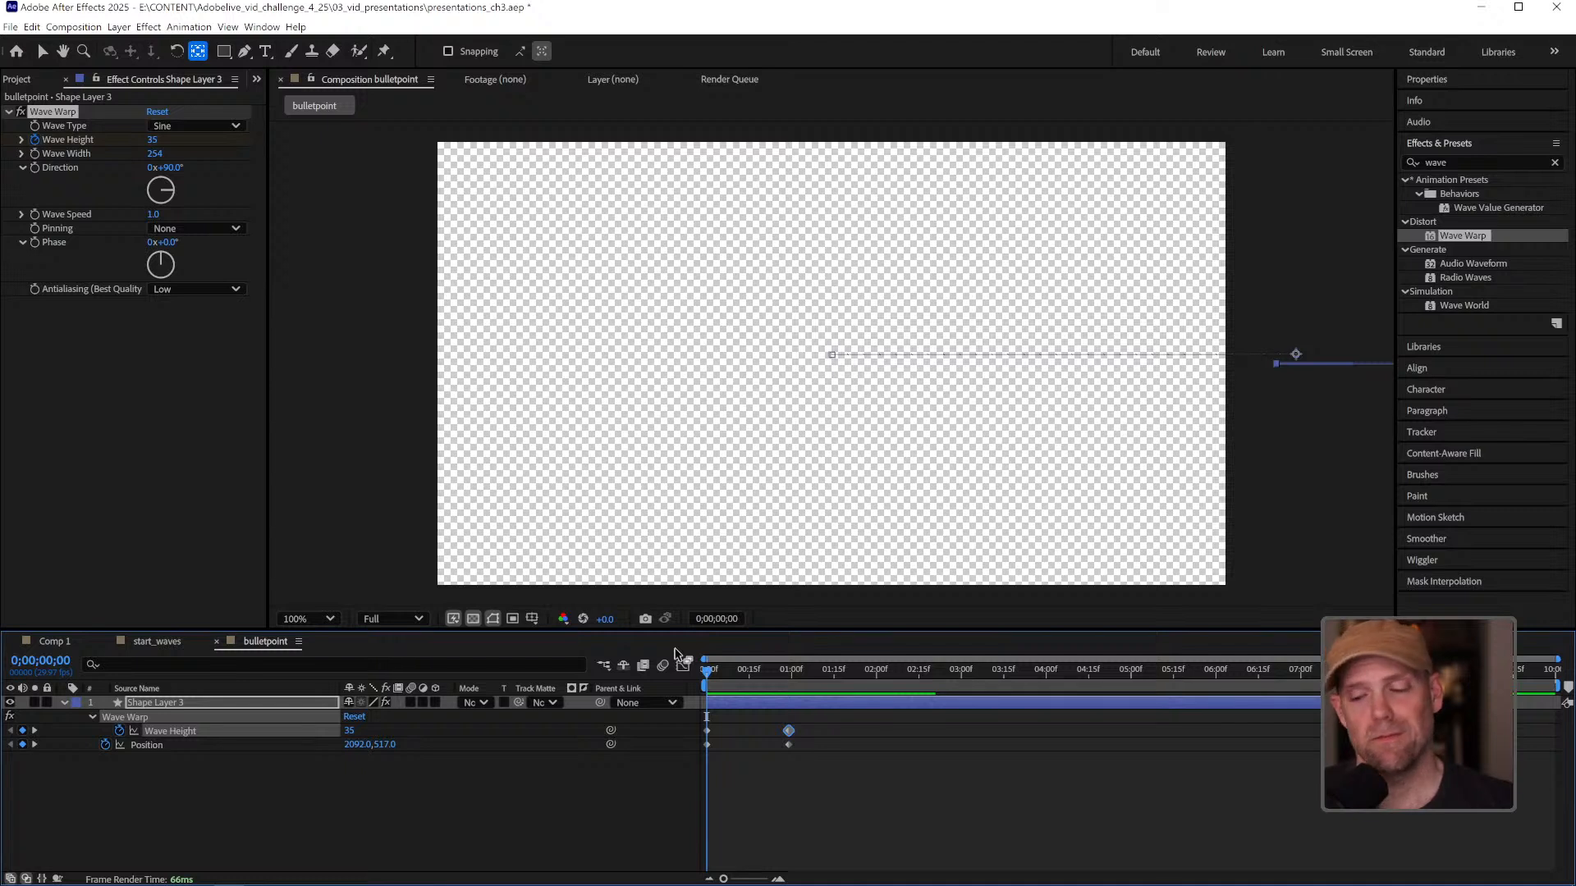
key(space)
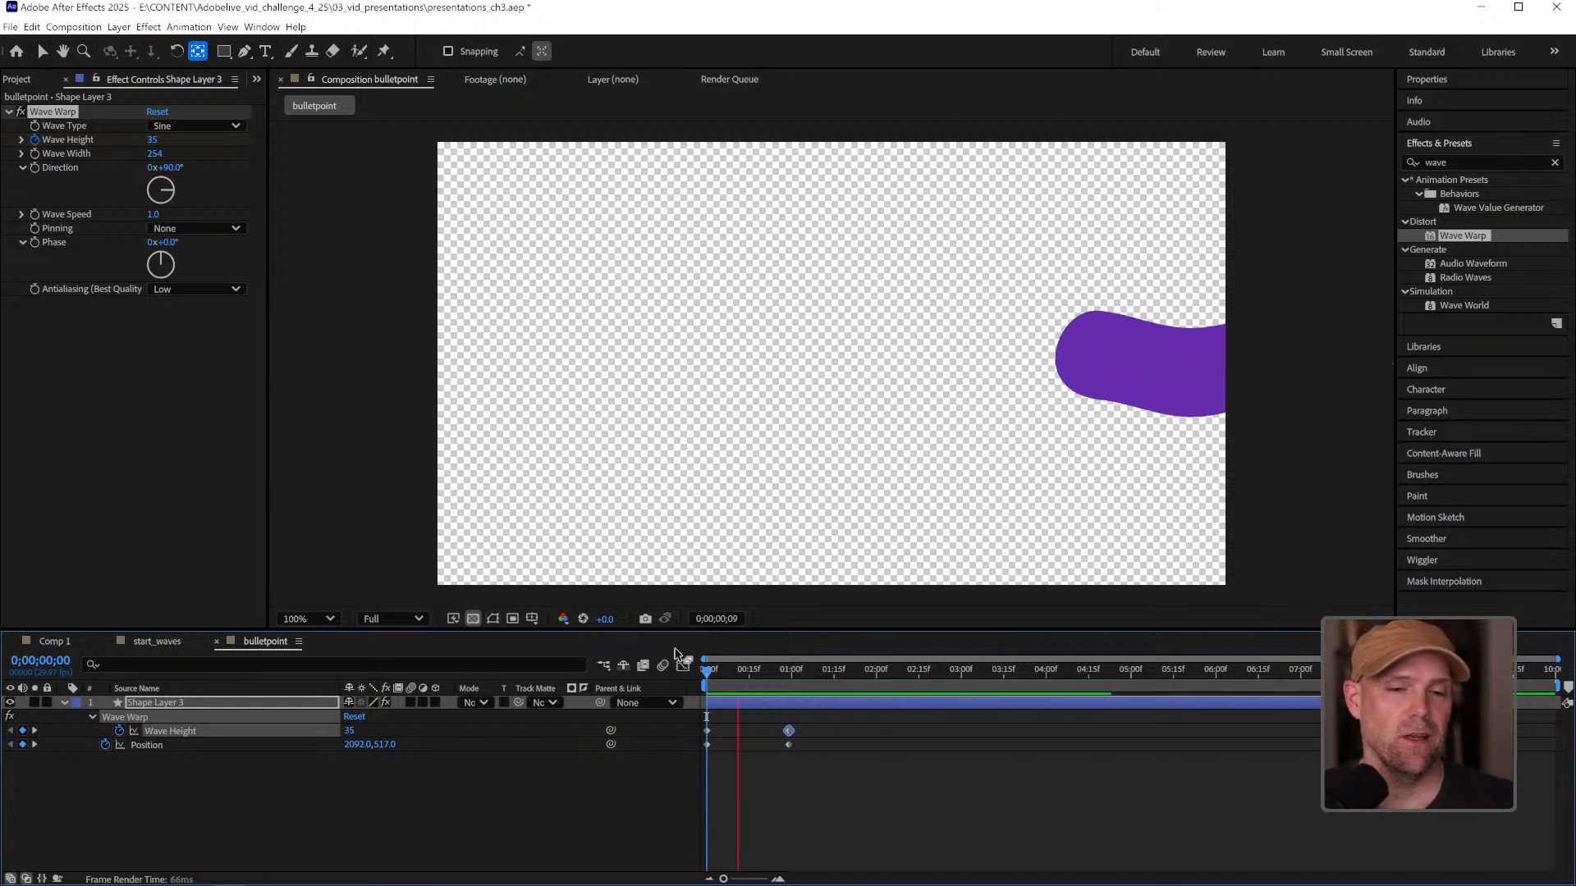
Apply Easy Ease to the final Wave Height and Position keyframes, shift the Wave Height one slightly earlier, and preview the result.
click(766, 672)
drag(765, 672, 790, 674)
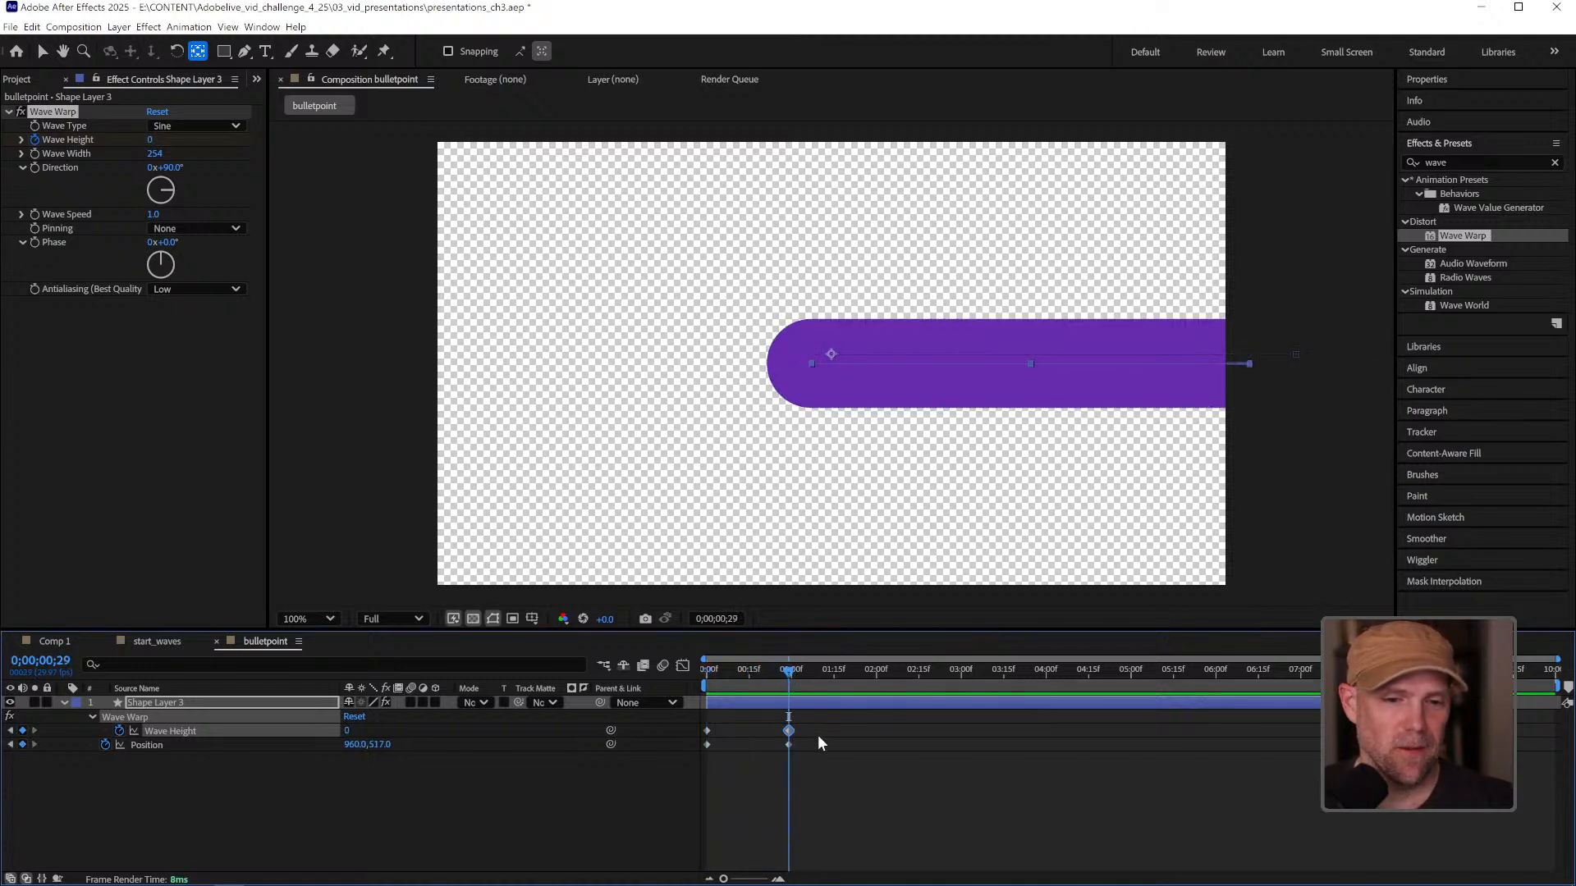
drag(816, 755, 782, 736)
click(825, 759)
key(Home)
key(space)
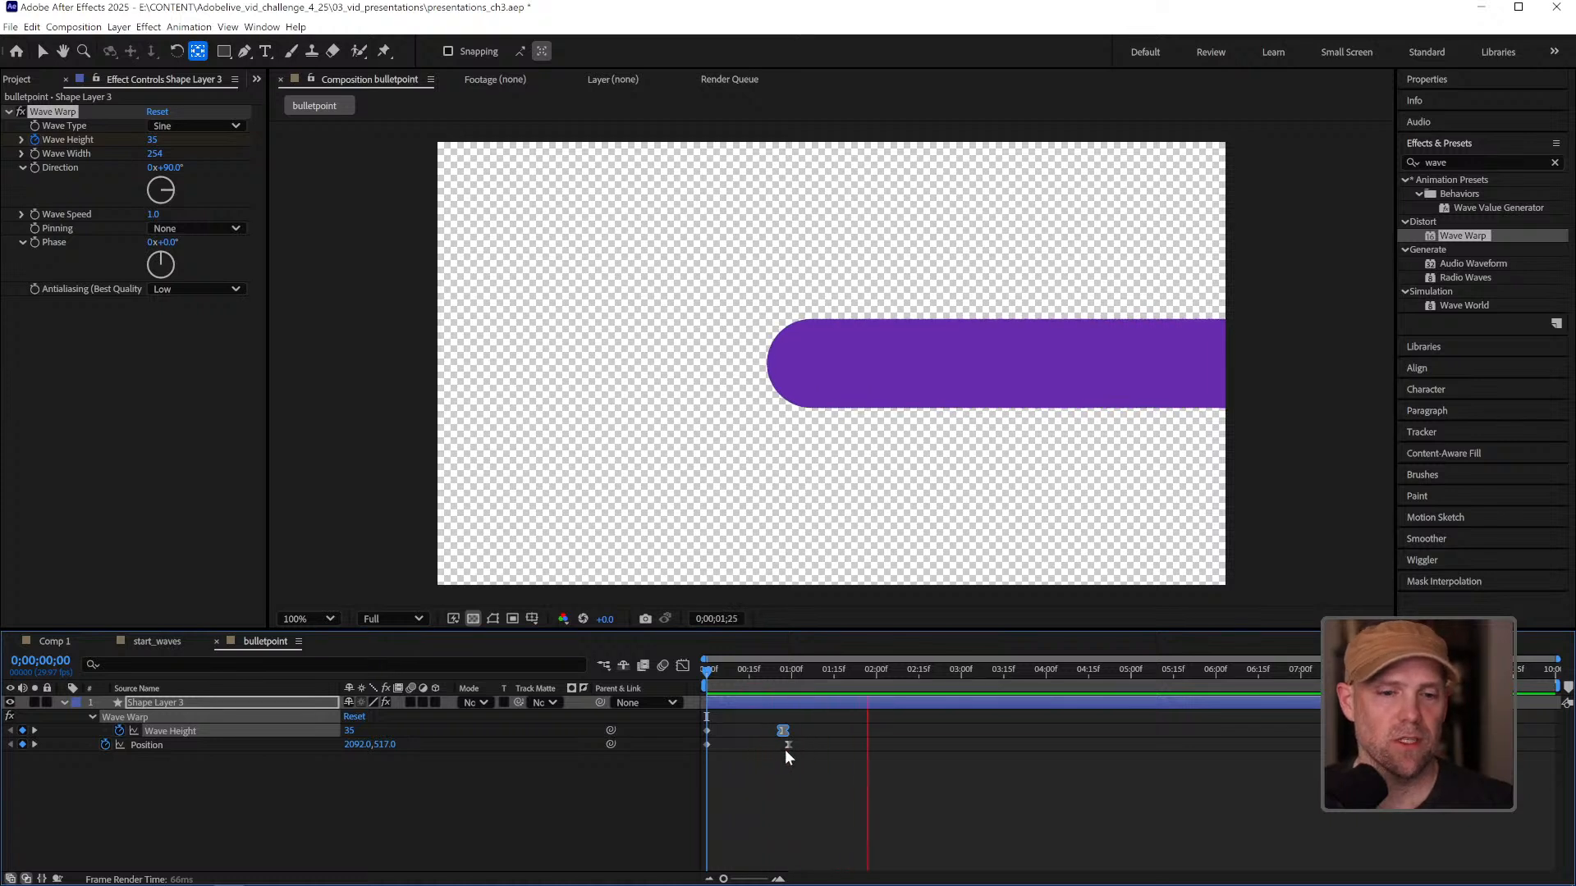
key(space)
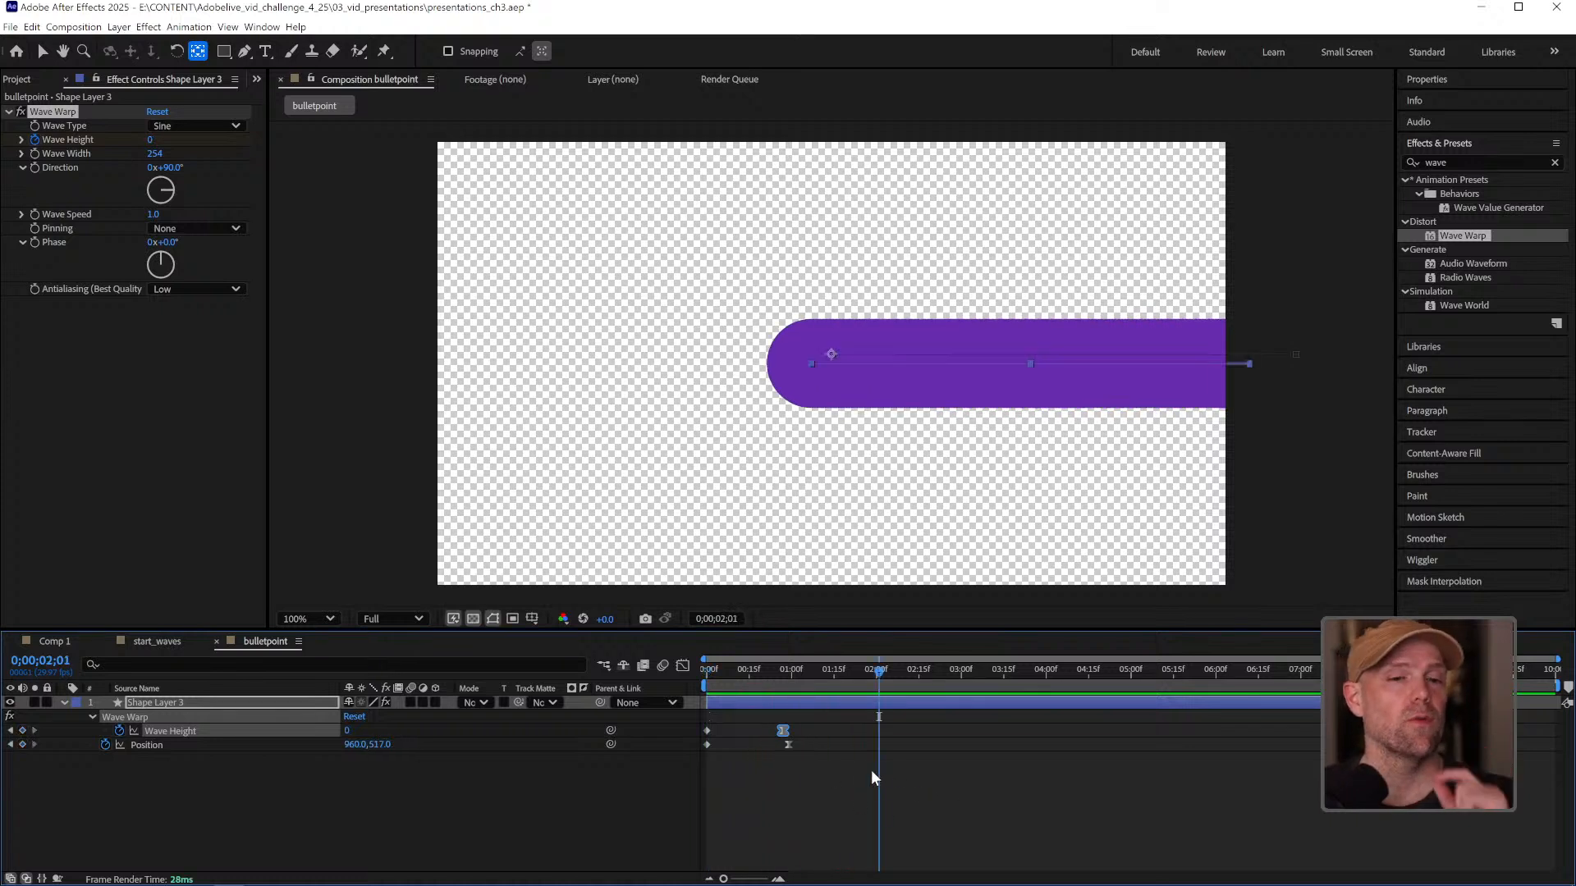
click(917, 771)
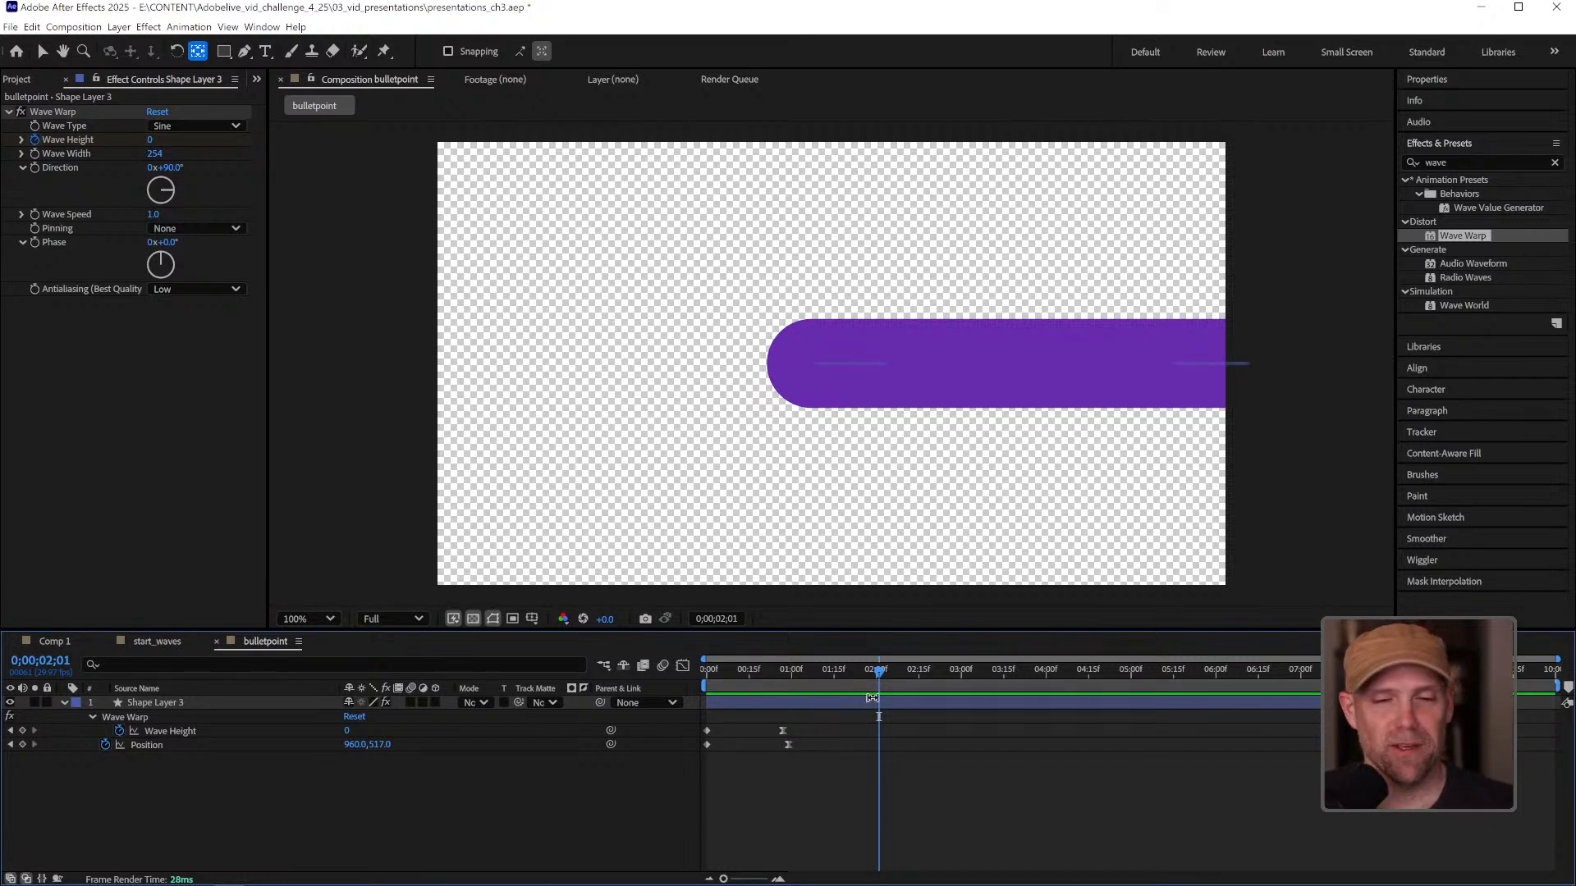
drag(768, 675, 814, 674)
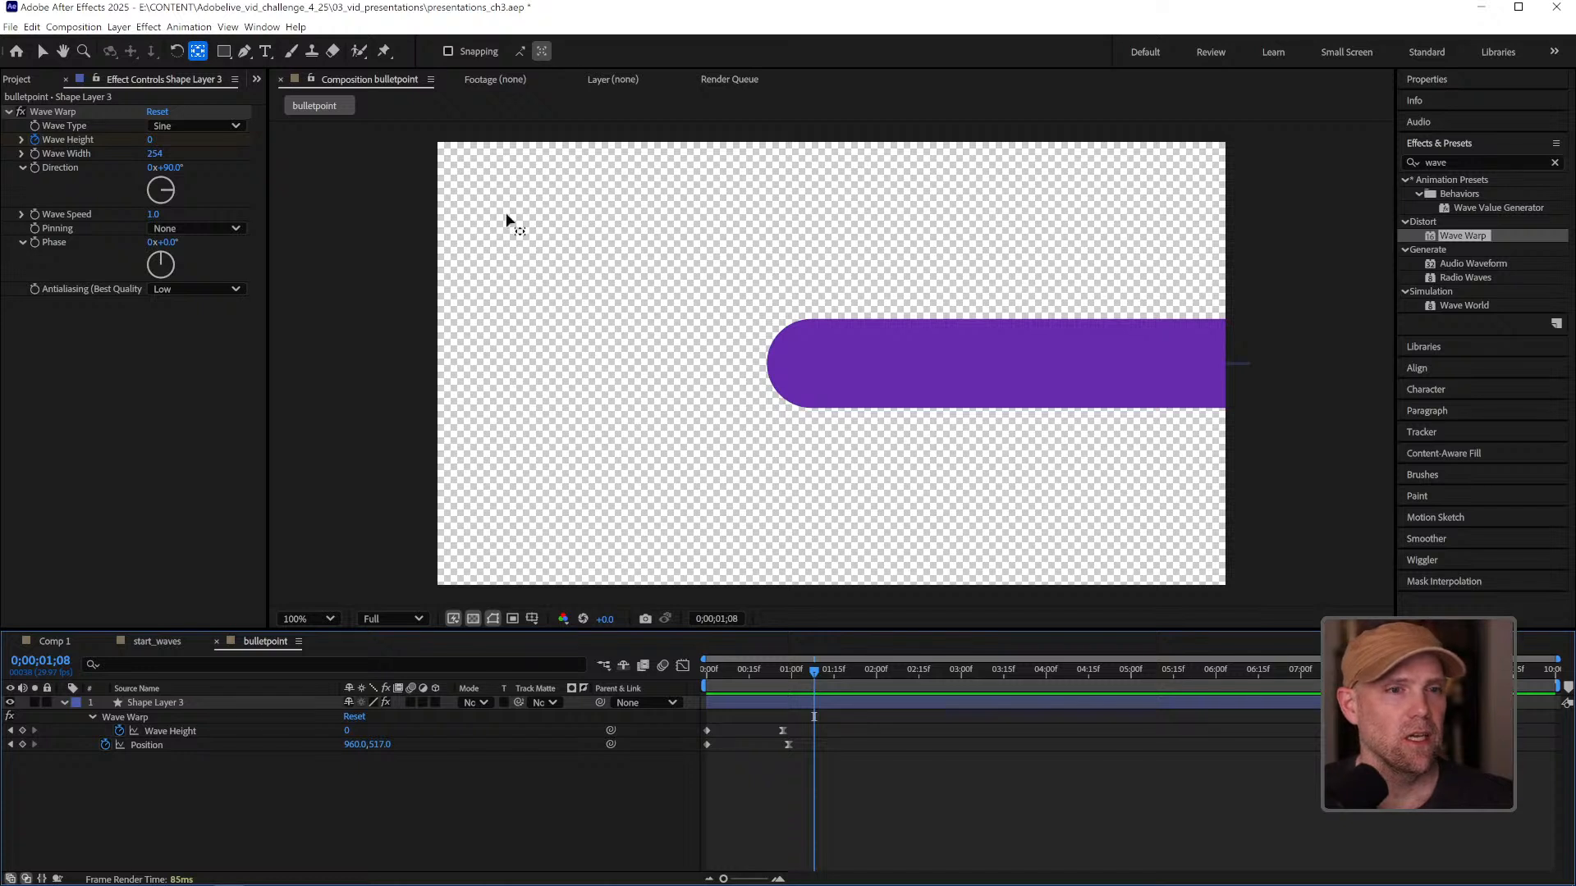
click(205, 704)
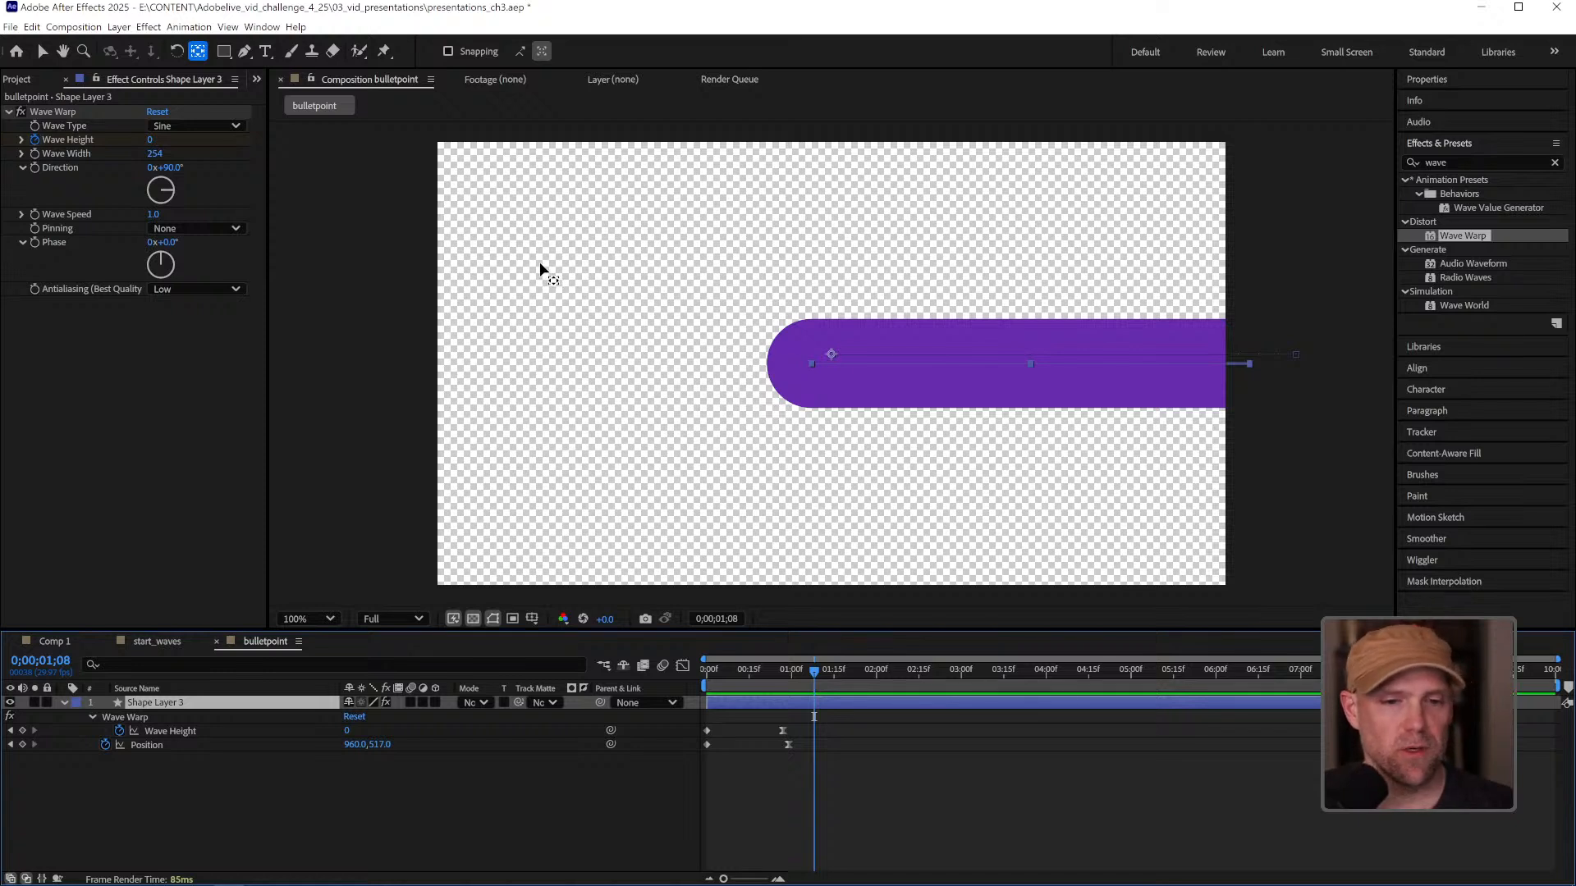
click(177, 718)
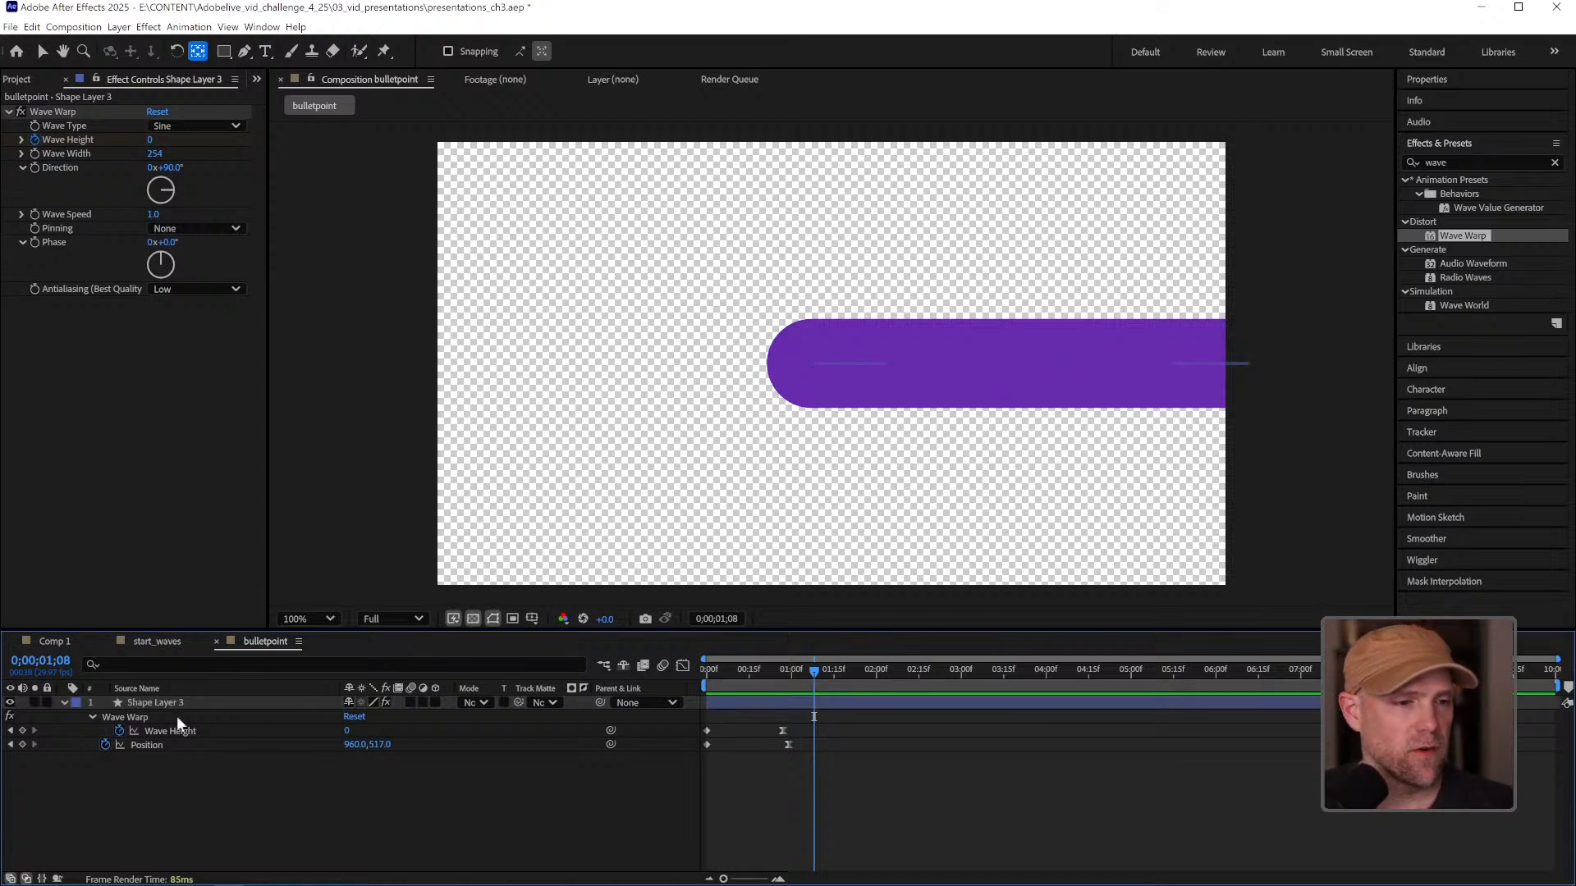
click(186, 731)
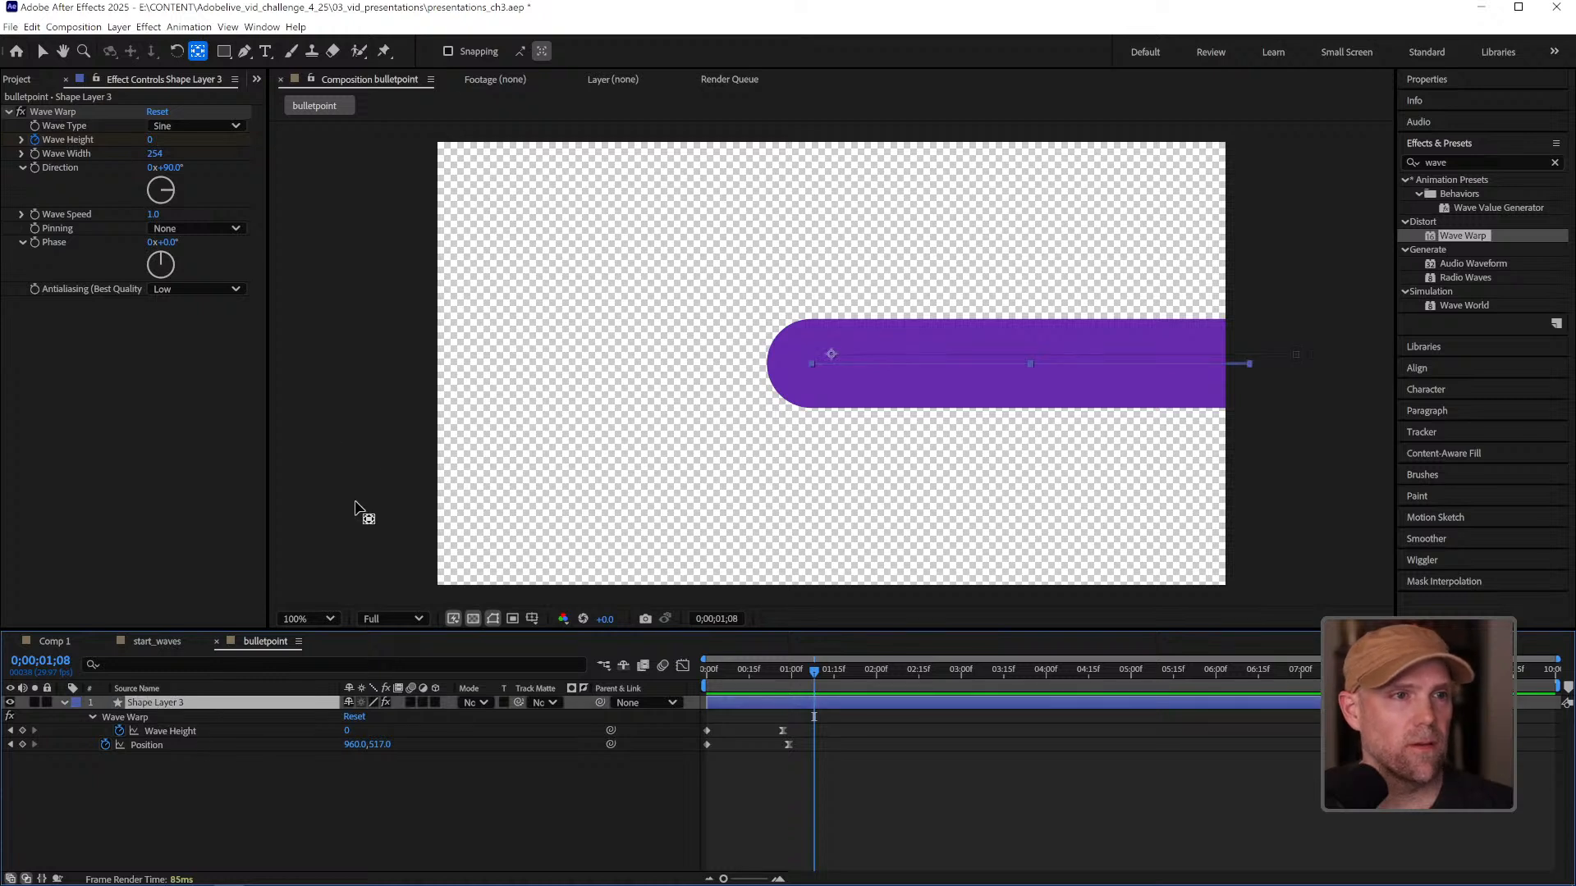
click(932, 839)
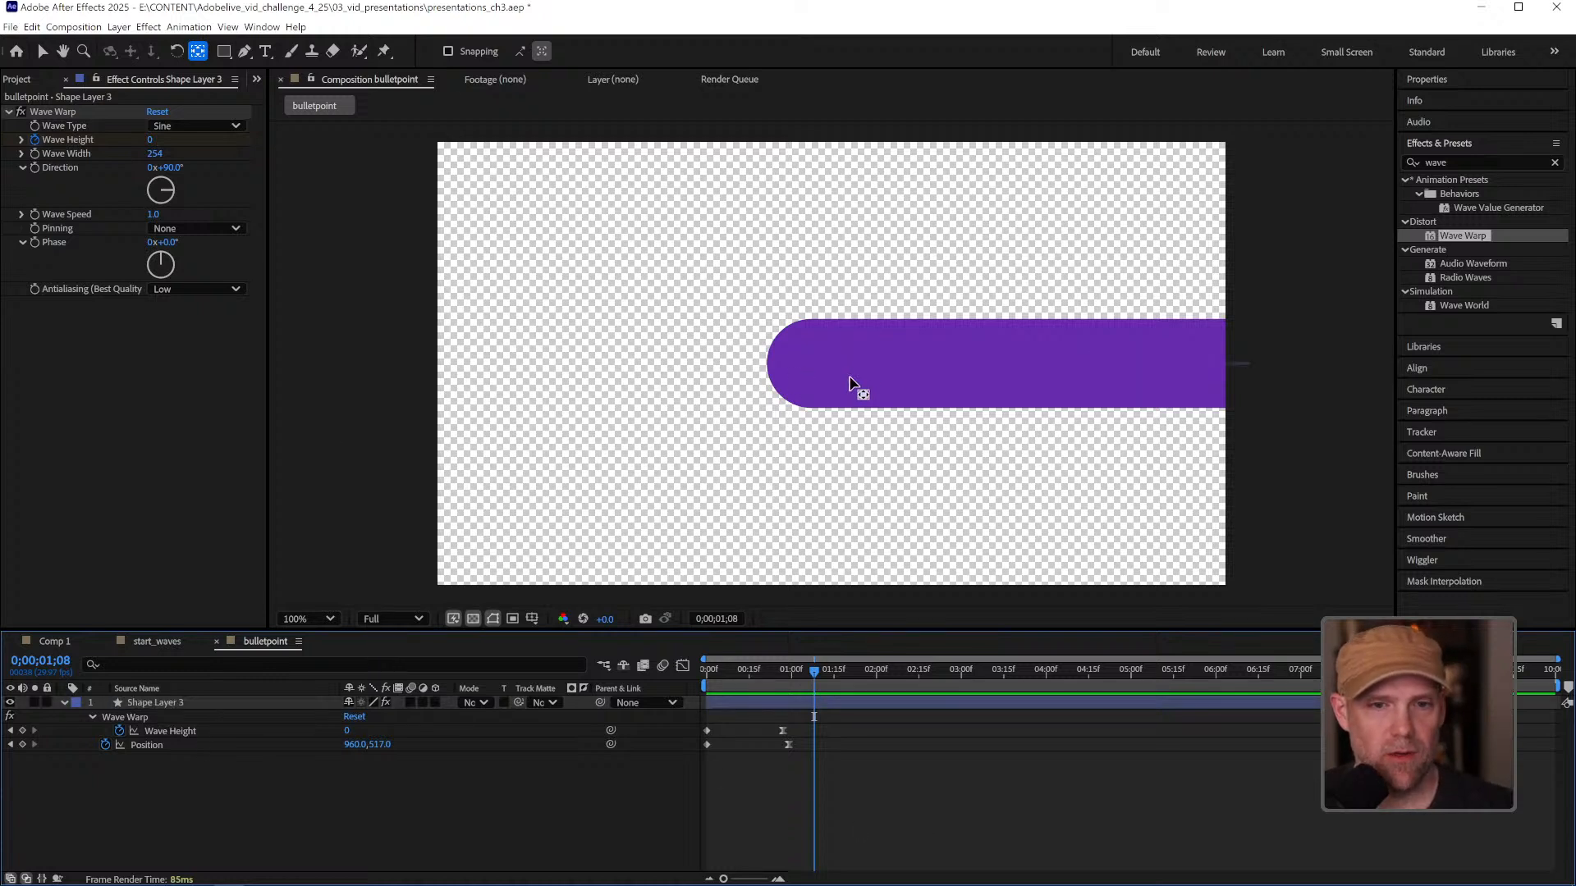
click(139, 719)
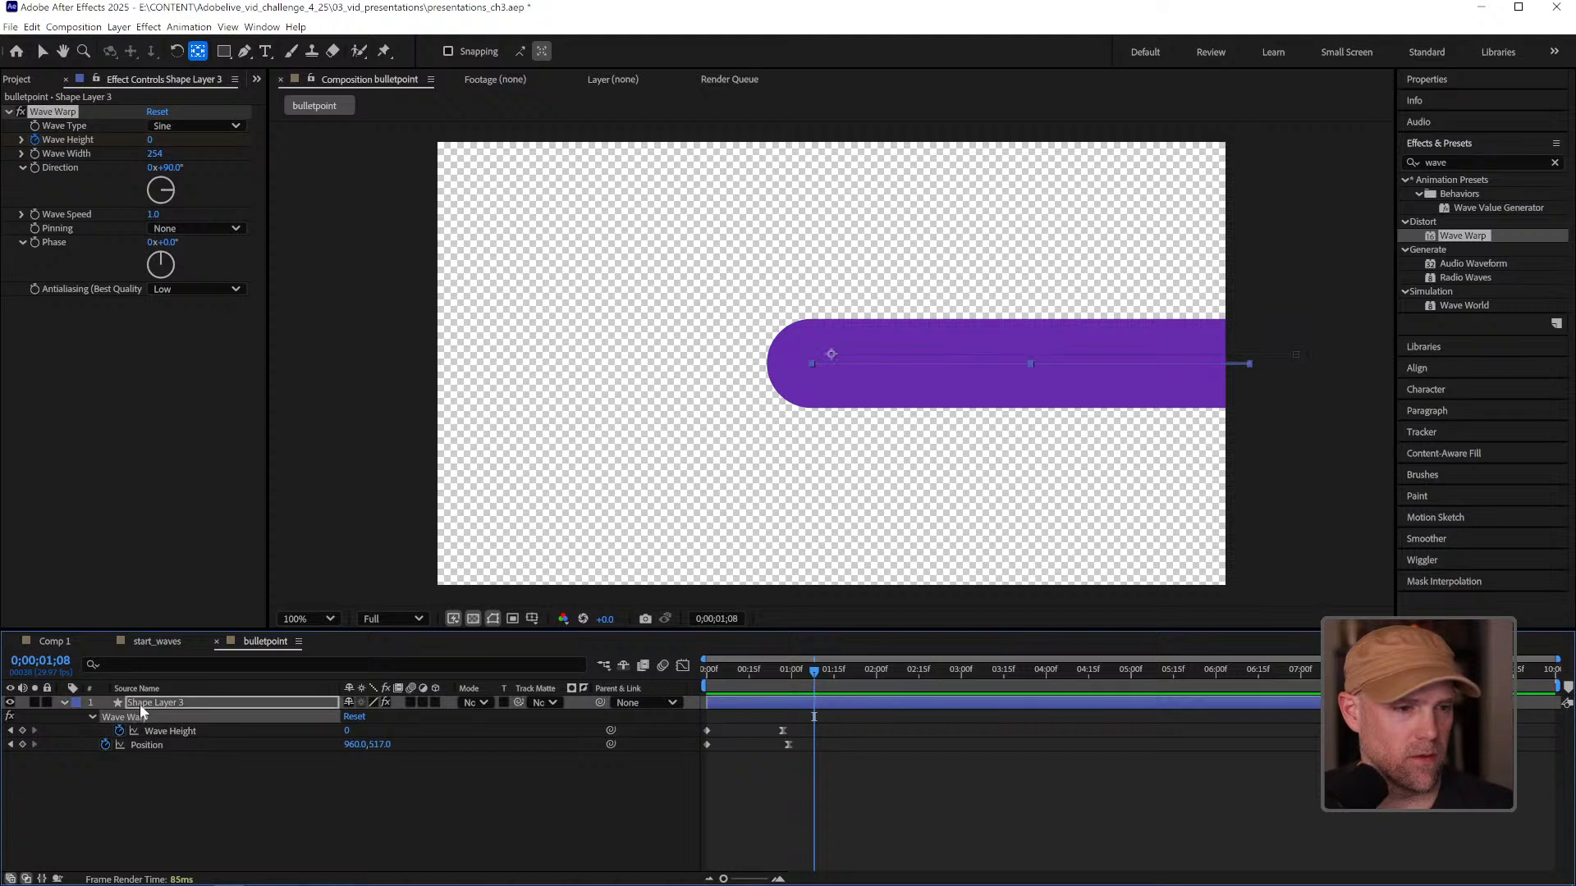
Select Shape 1 in Shape Layer 3's contents and change its stroke colour to black (000000).
click(65, 704)
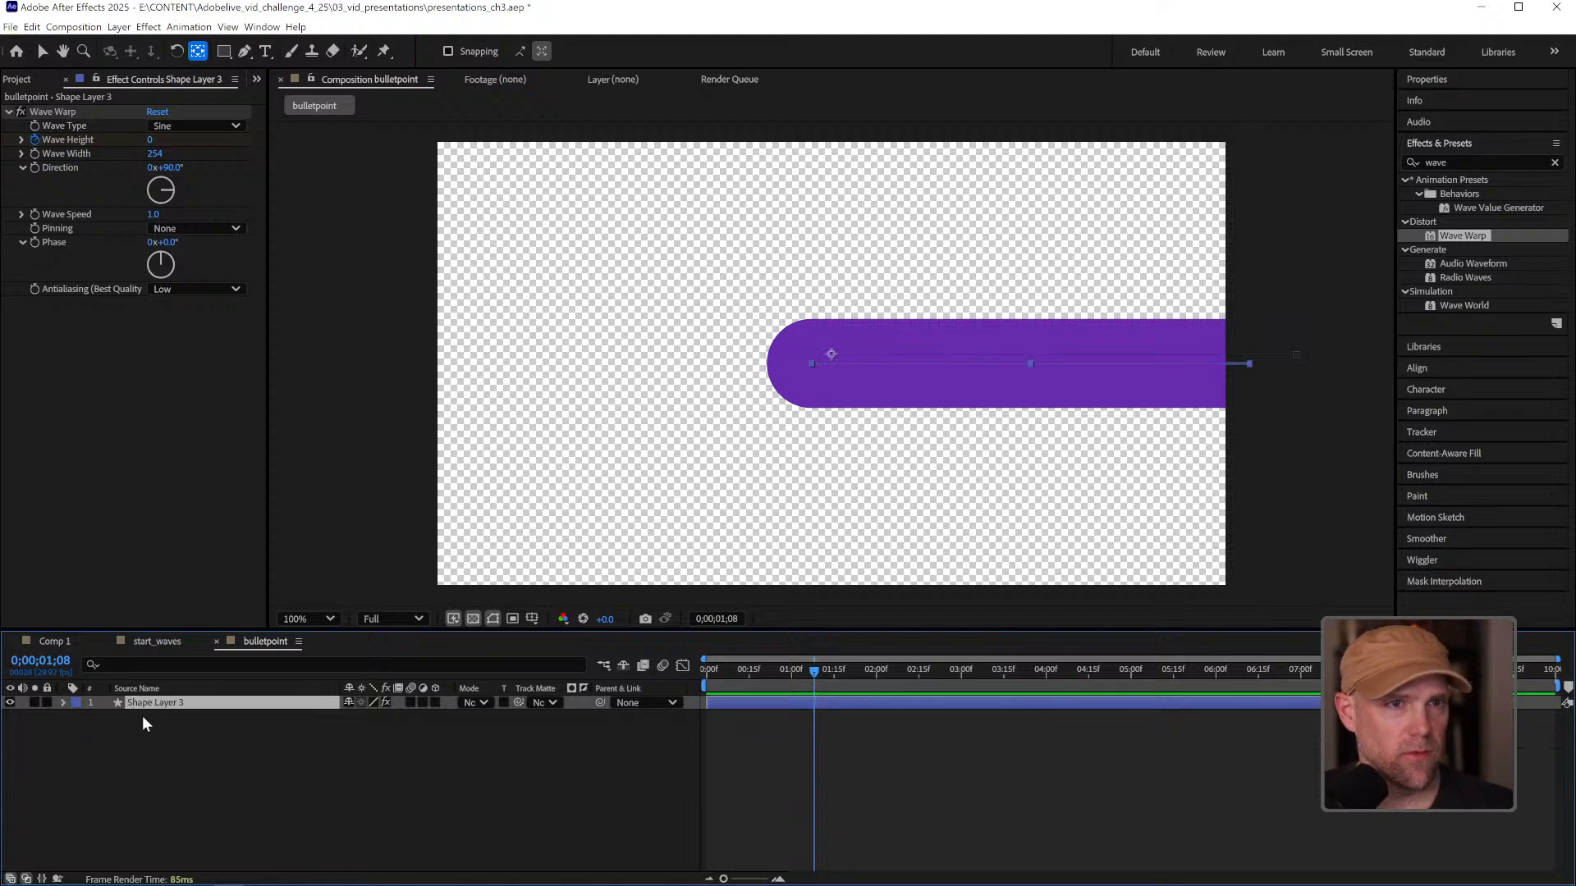
click(62, 703)
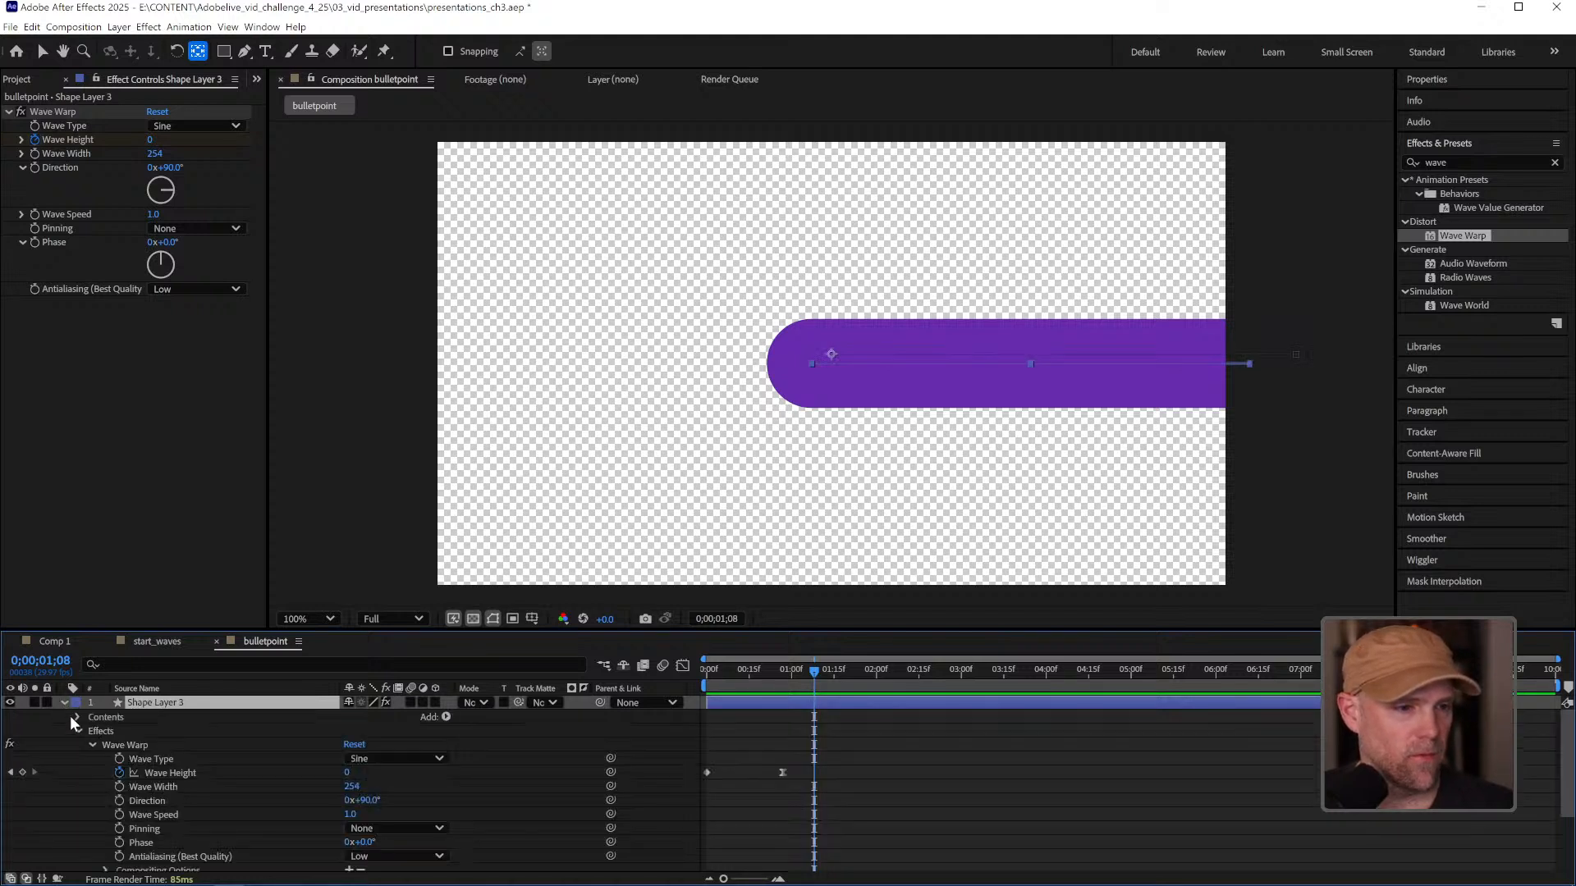
click(78, 715)
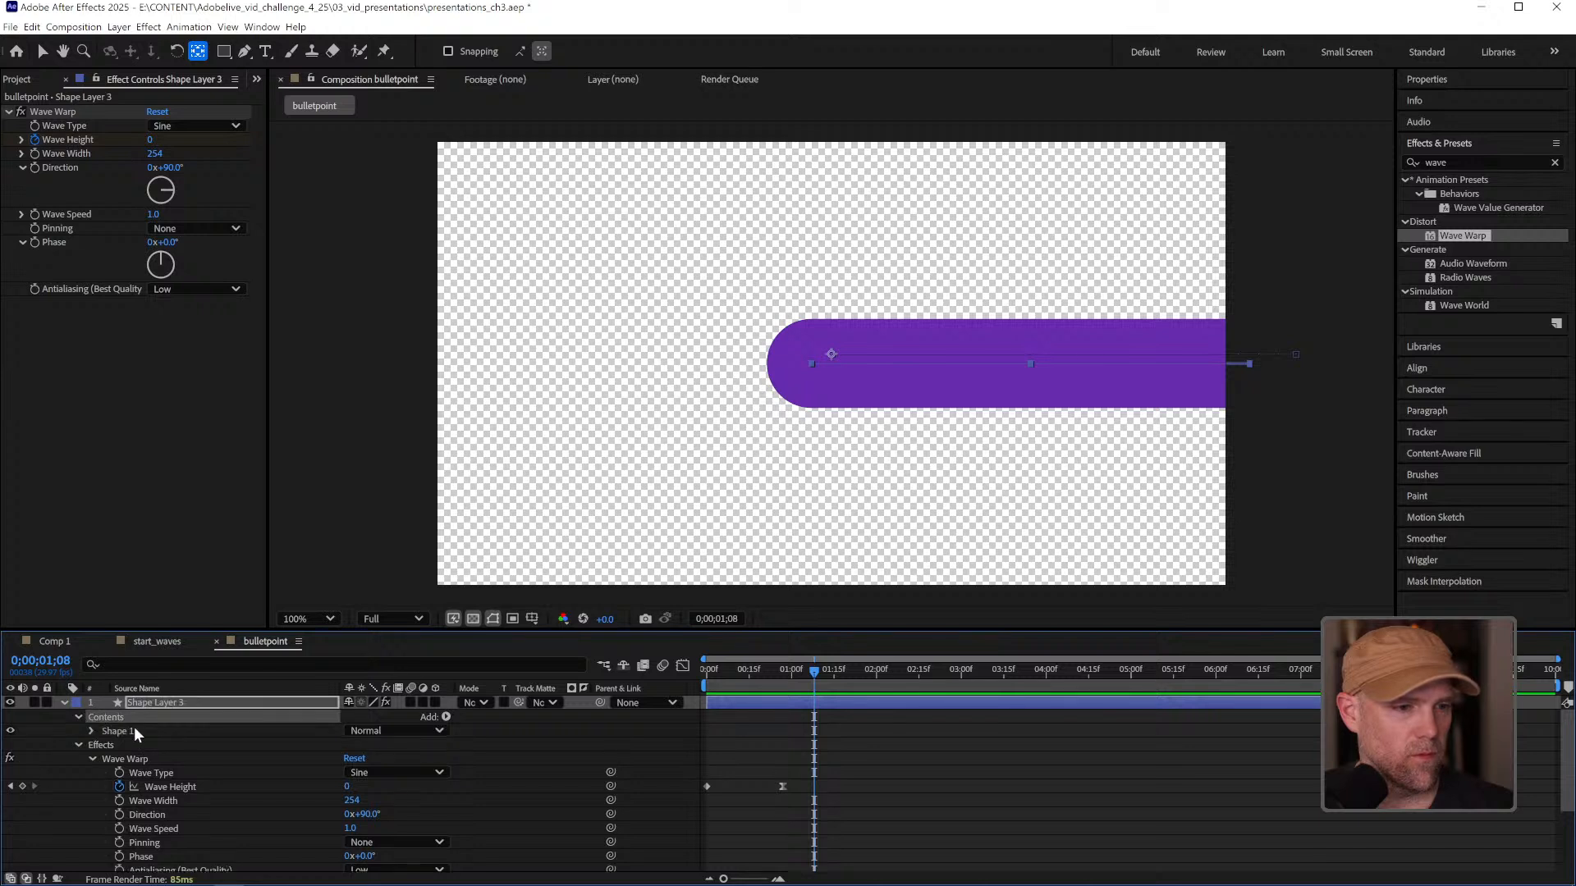
click(126, 732)
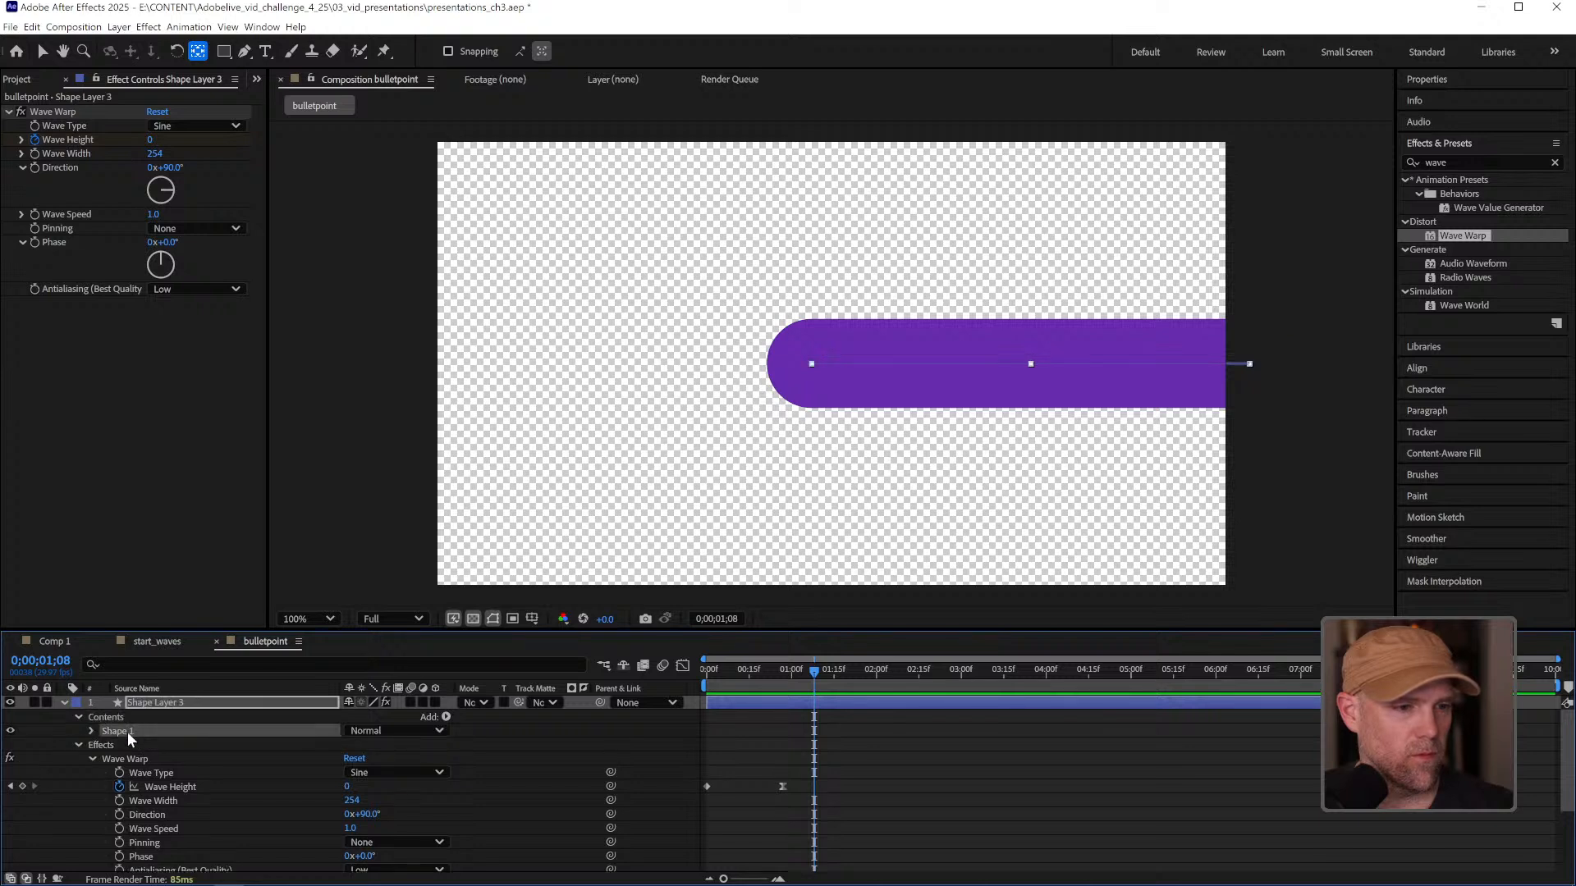
click(39, 54)
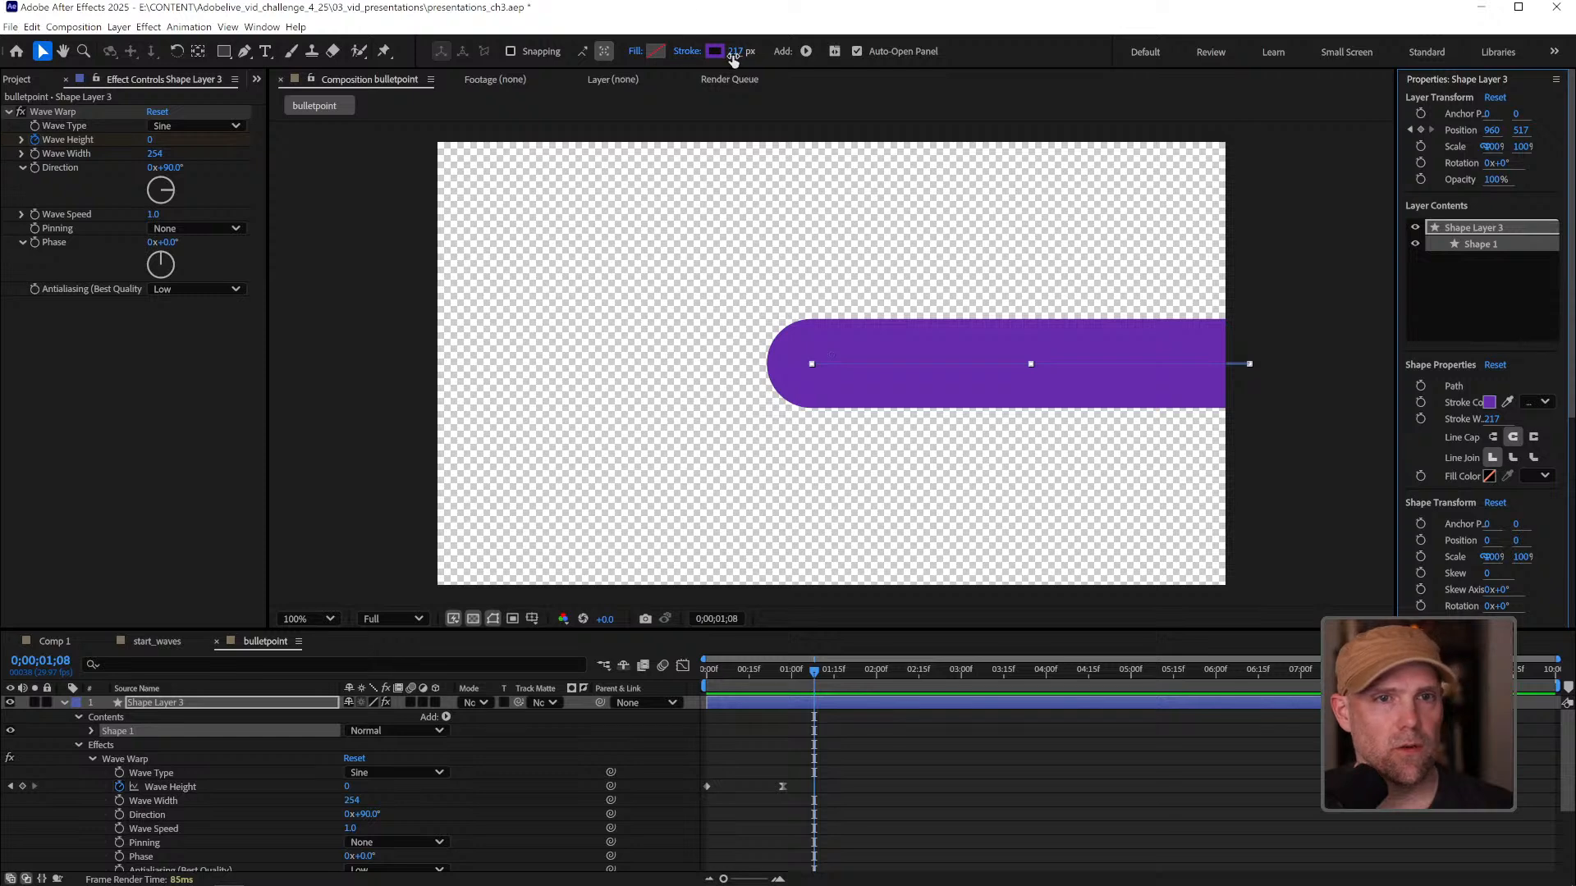
click(713, 51)
drag(771, 411, 602, 555)
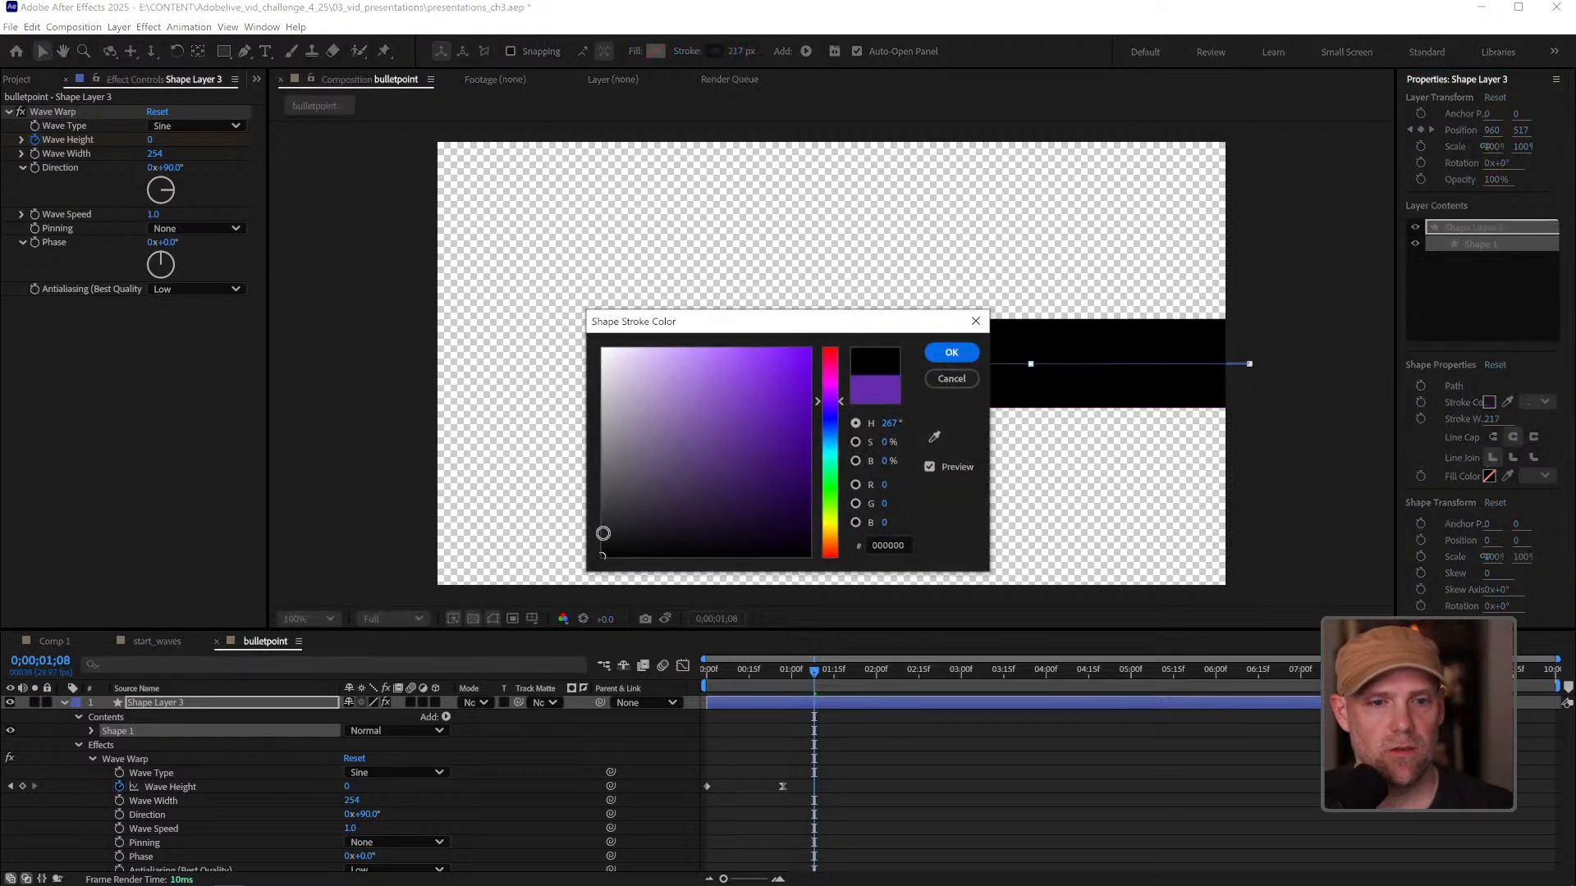
click(952, 353)
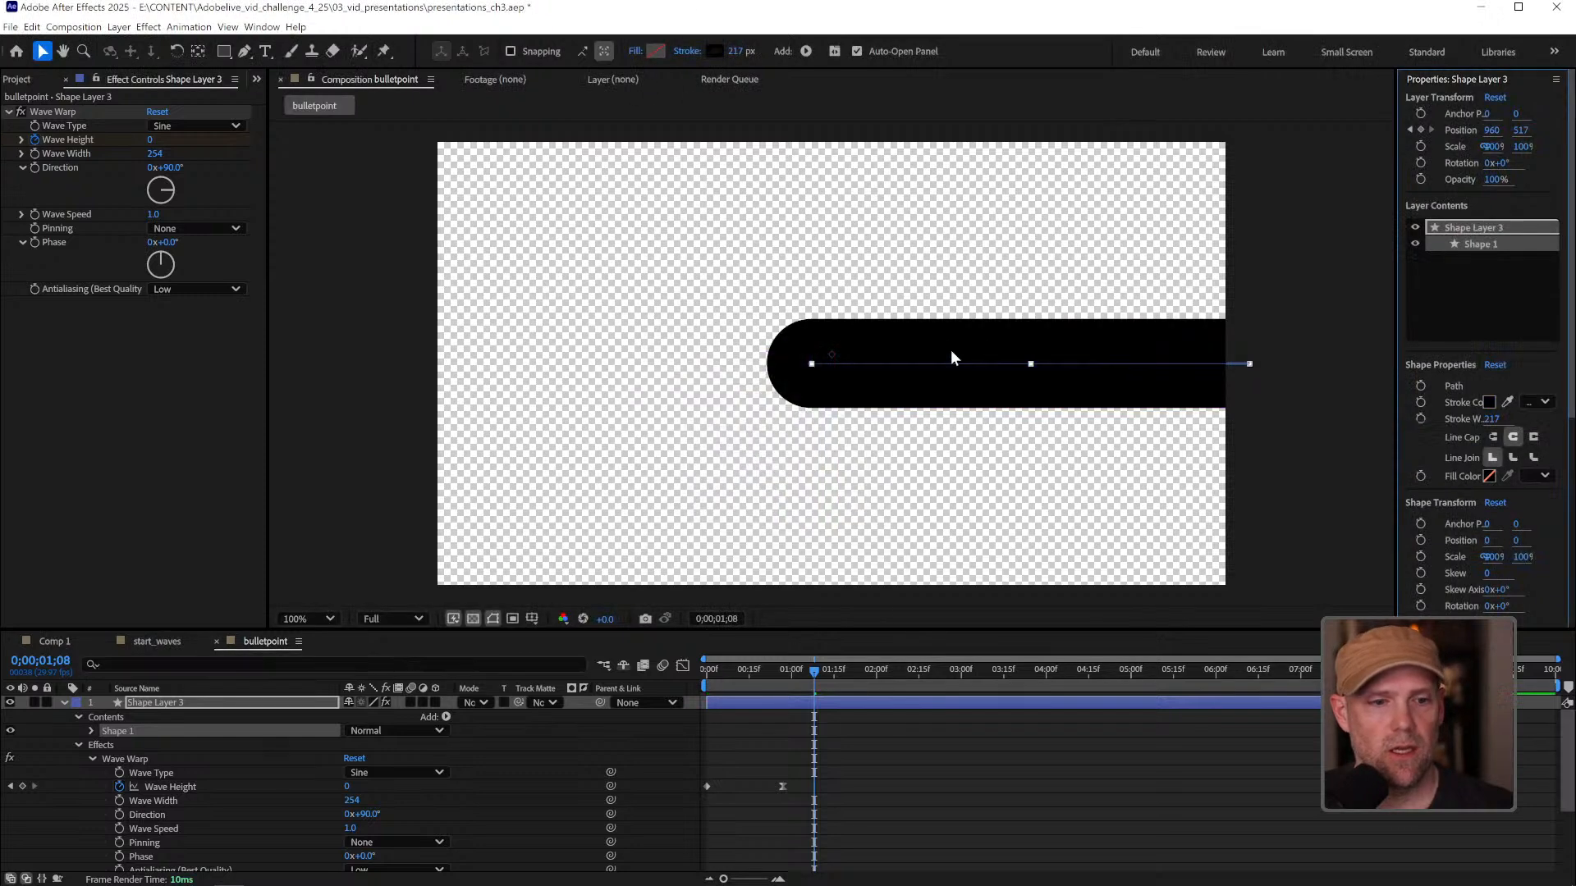
Create a white 1920 x 1080 px solid and place it beneath Shape Layer 3.
click(64, 702)
click(223, 830)
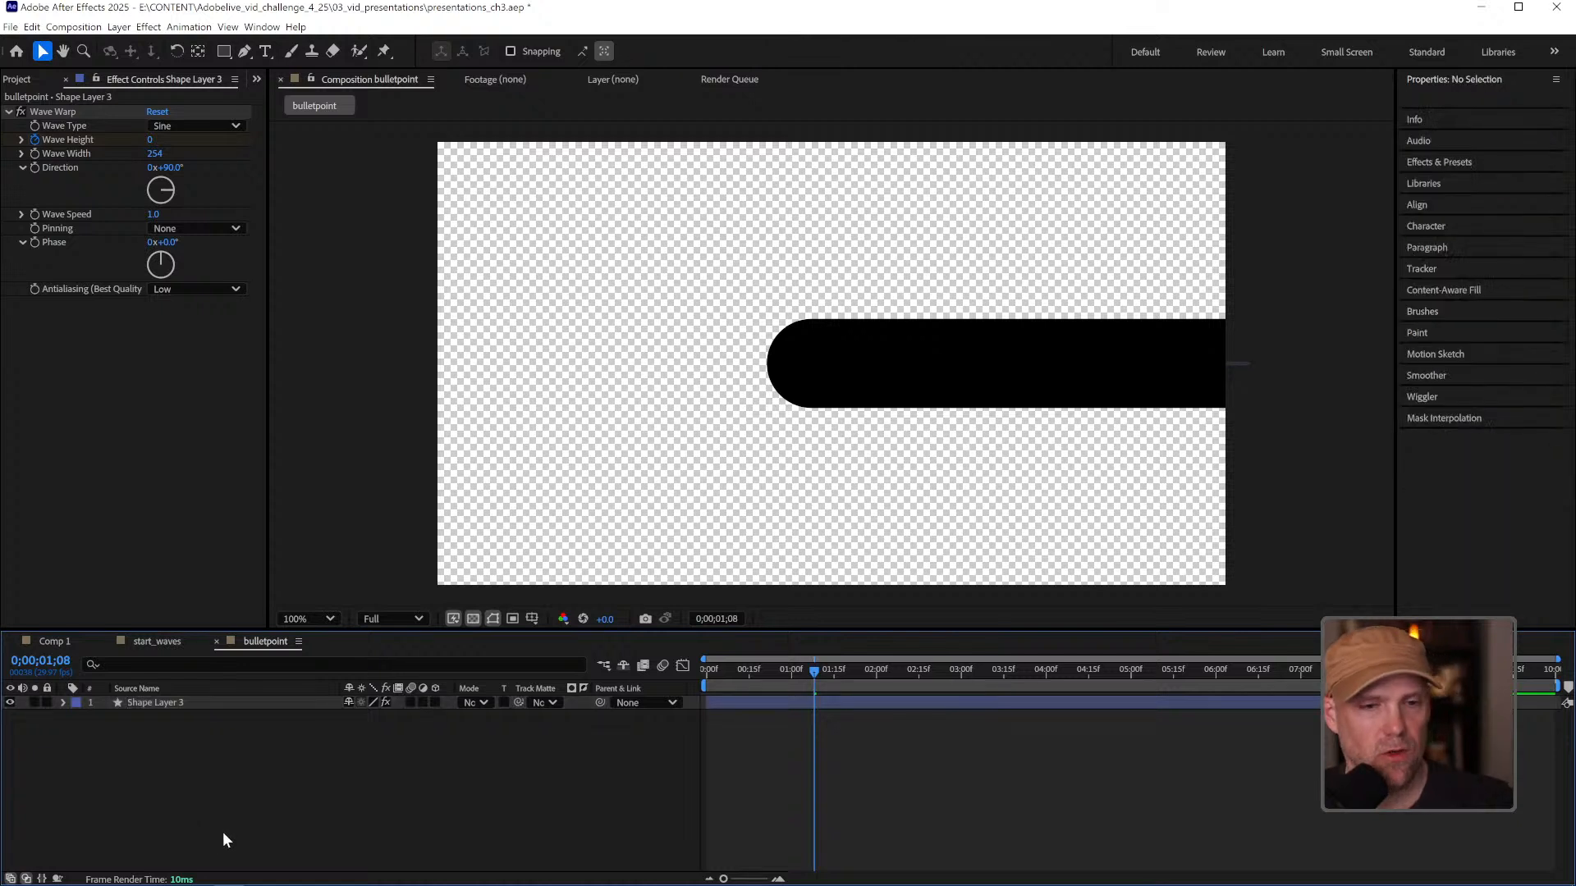
key(ctrl+y)
click(775, 570)
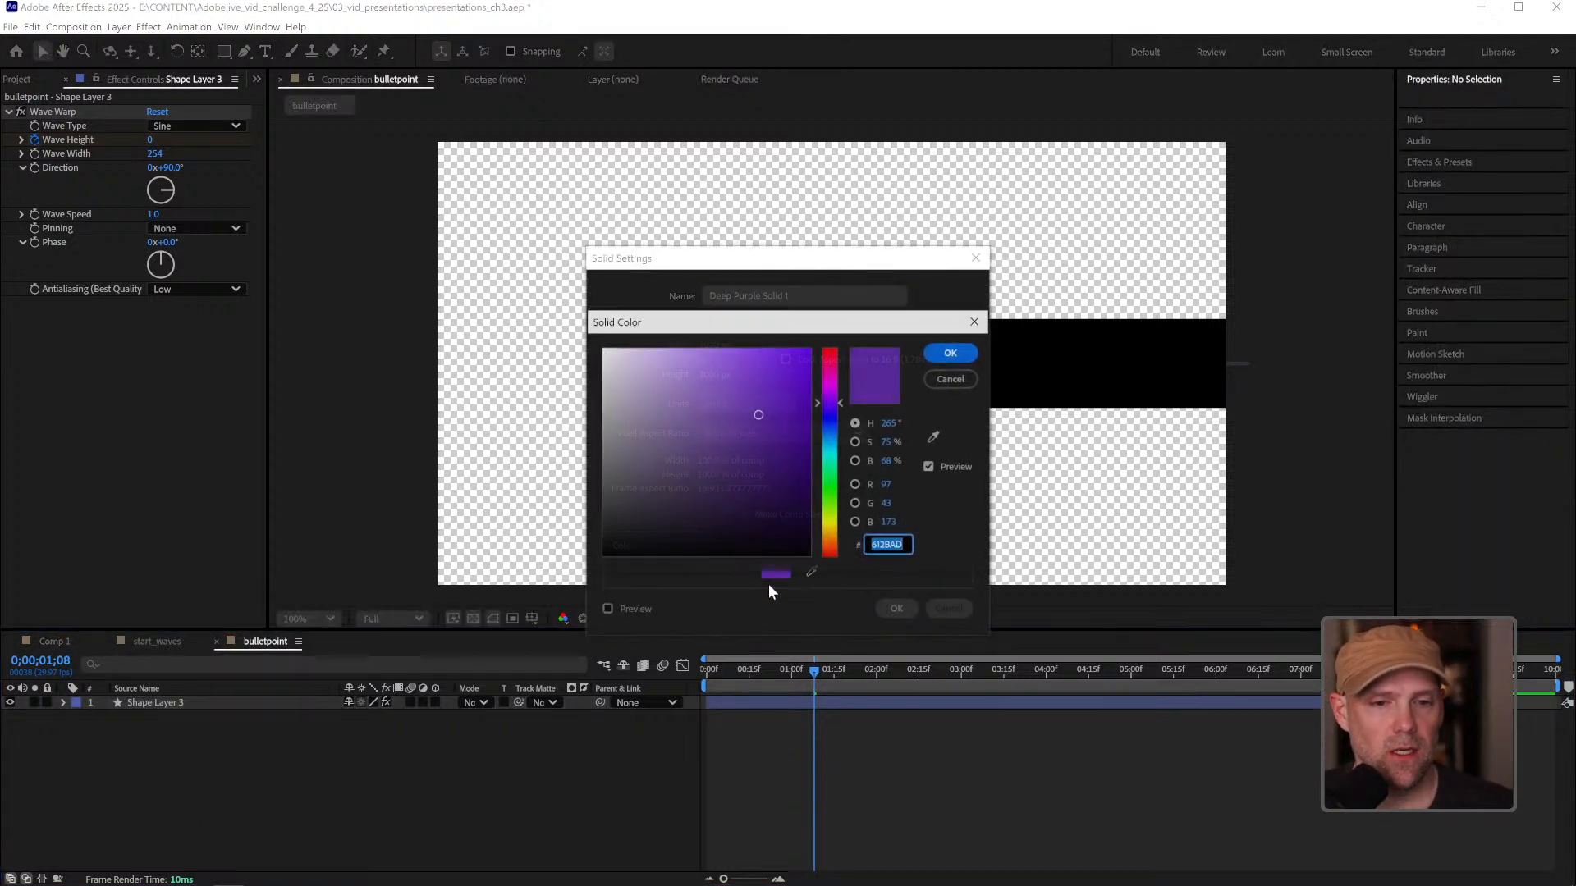
drag(713, 443, 561, 318)
click(968, 352)
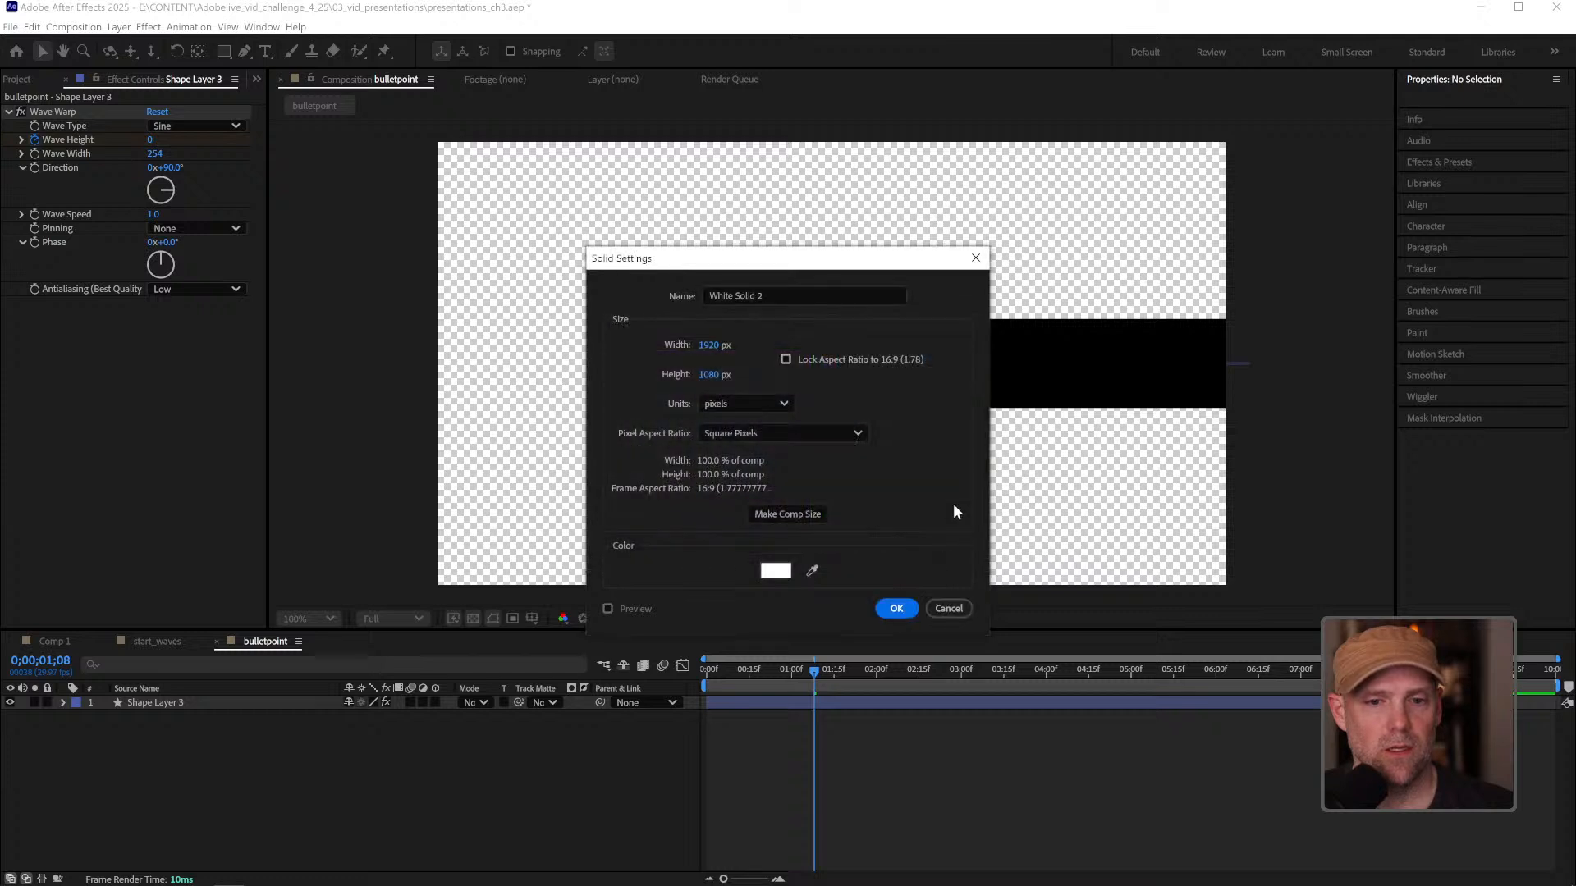
click(897, 615)
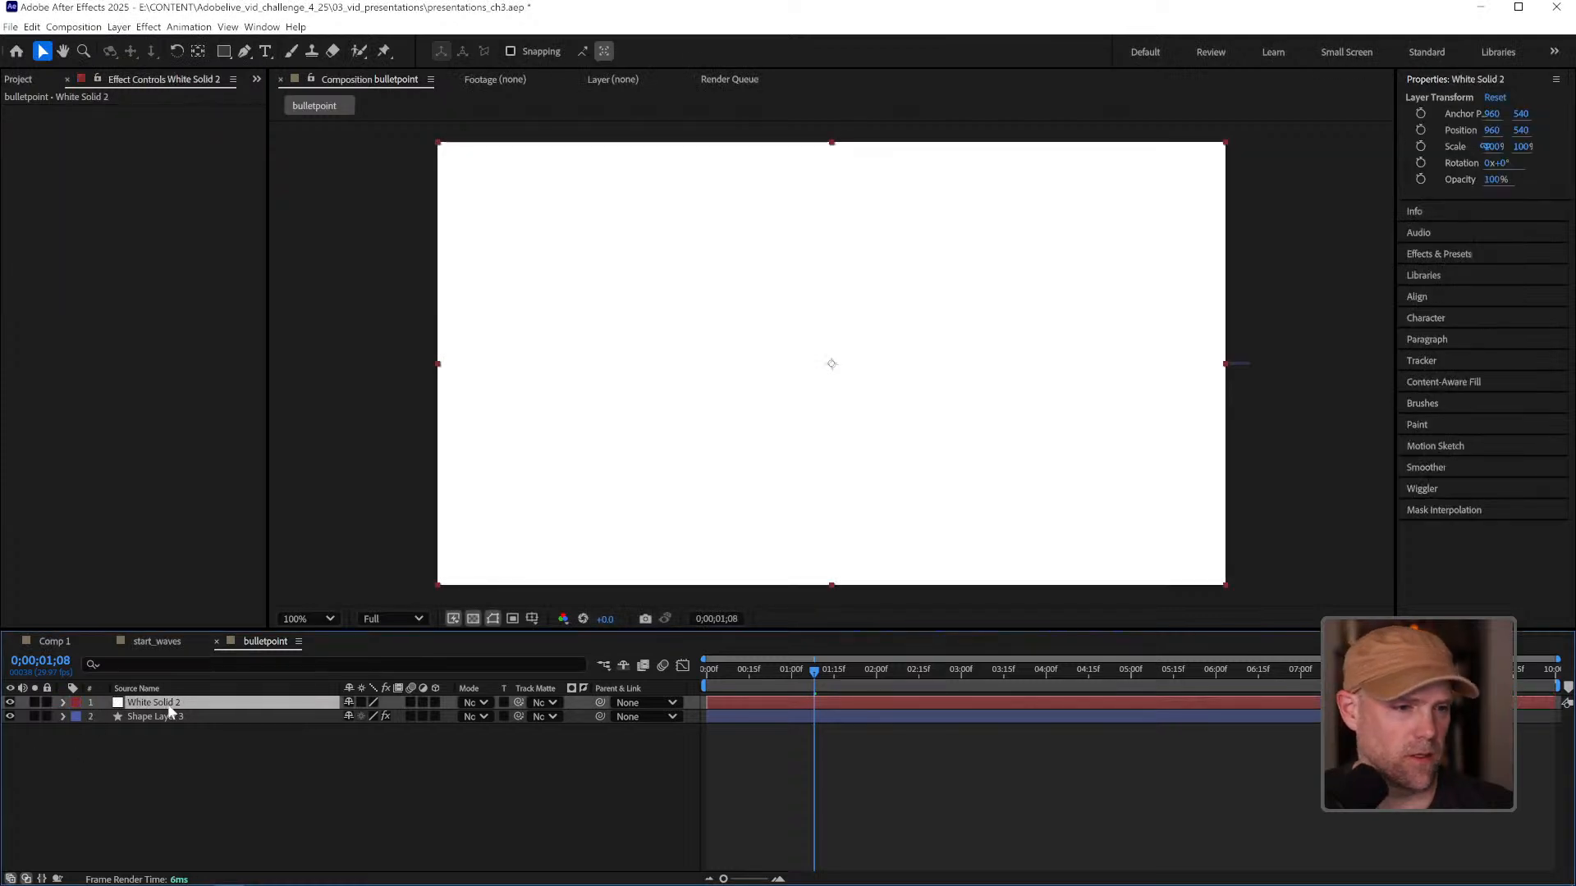
drag(165, 703, 172, 730)
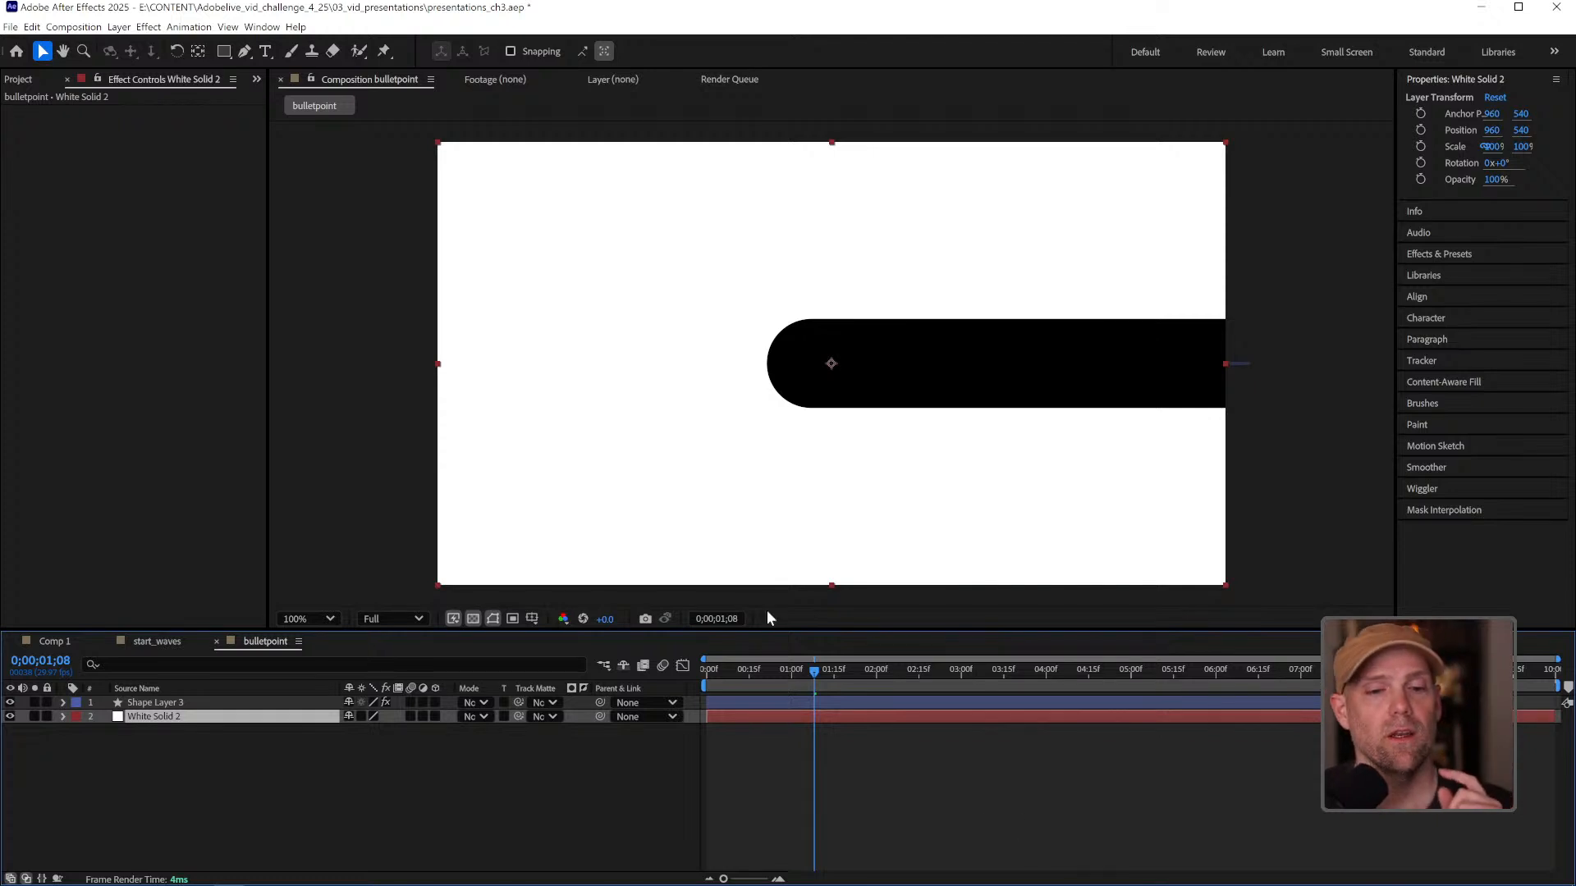
Preview the black bar's animation over the white background from 0;00;00, and scrub to 0;02;29.
click(709, 669)
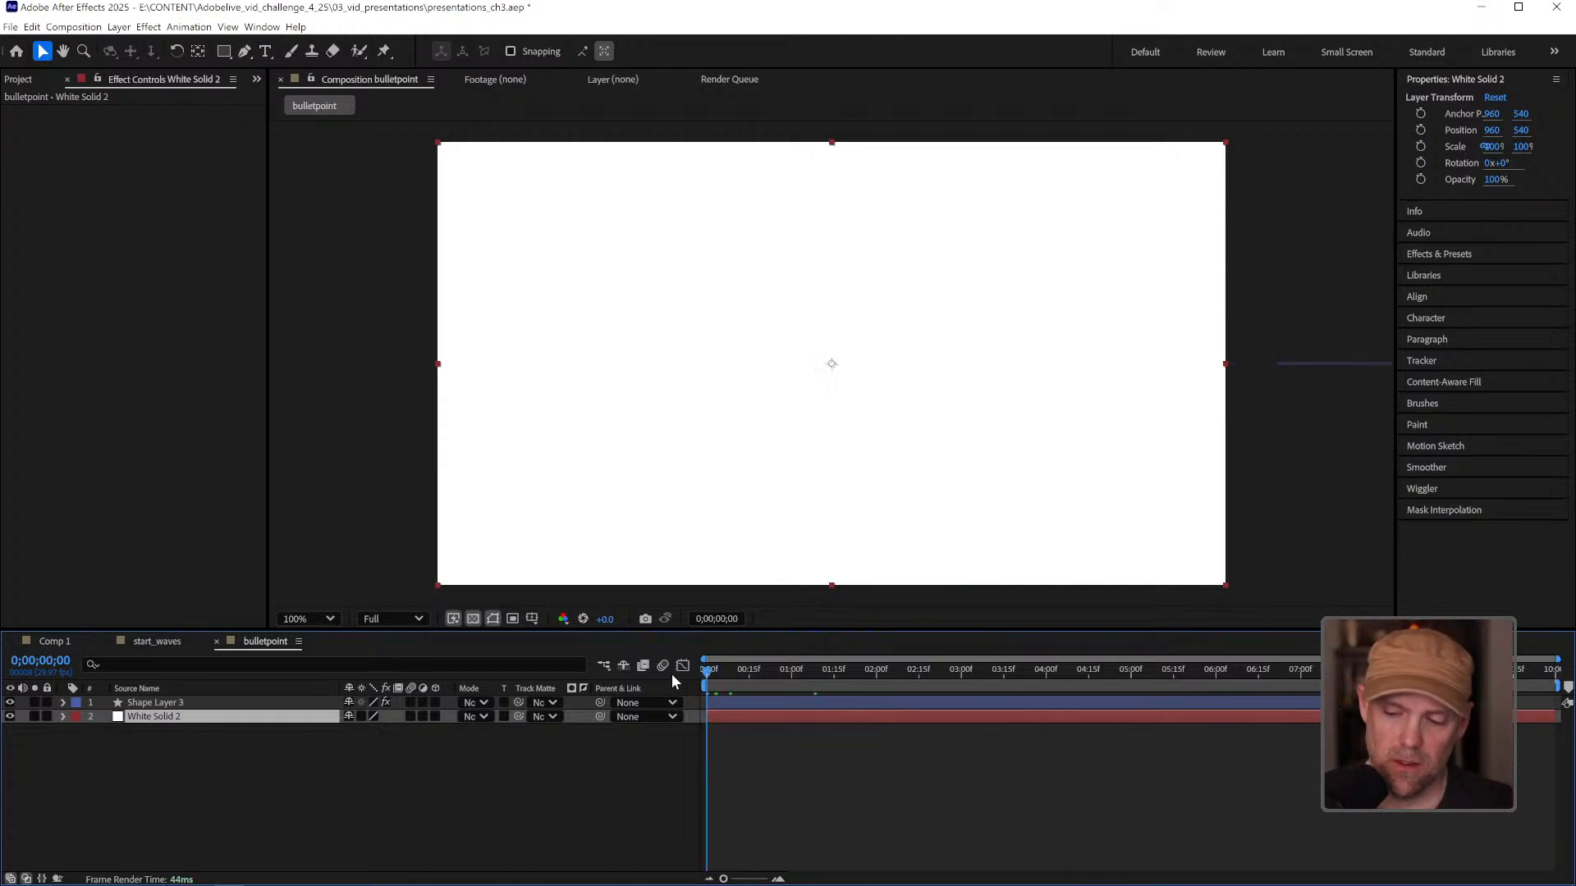
key(space)
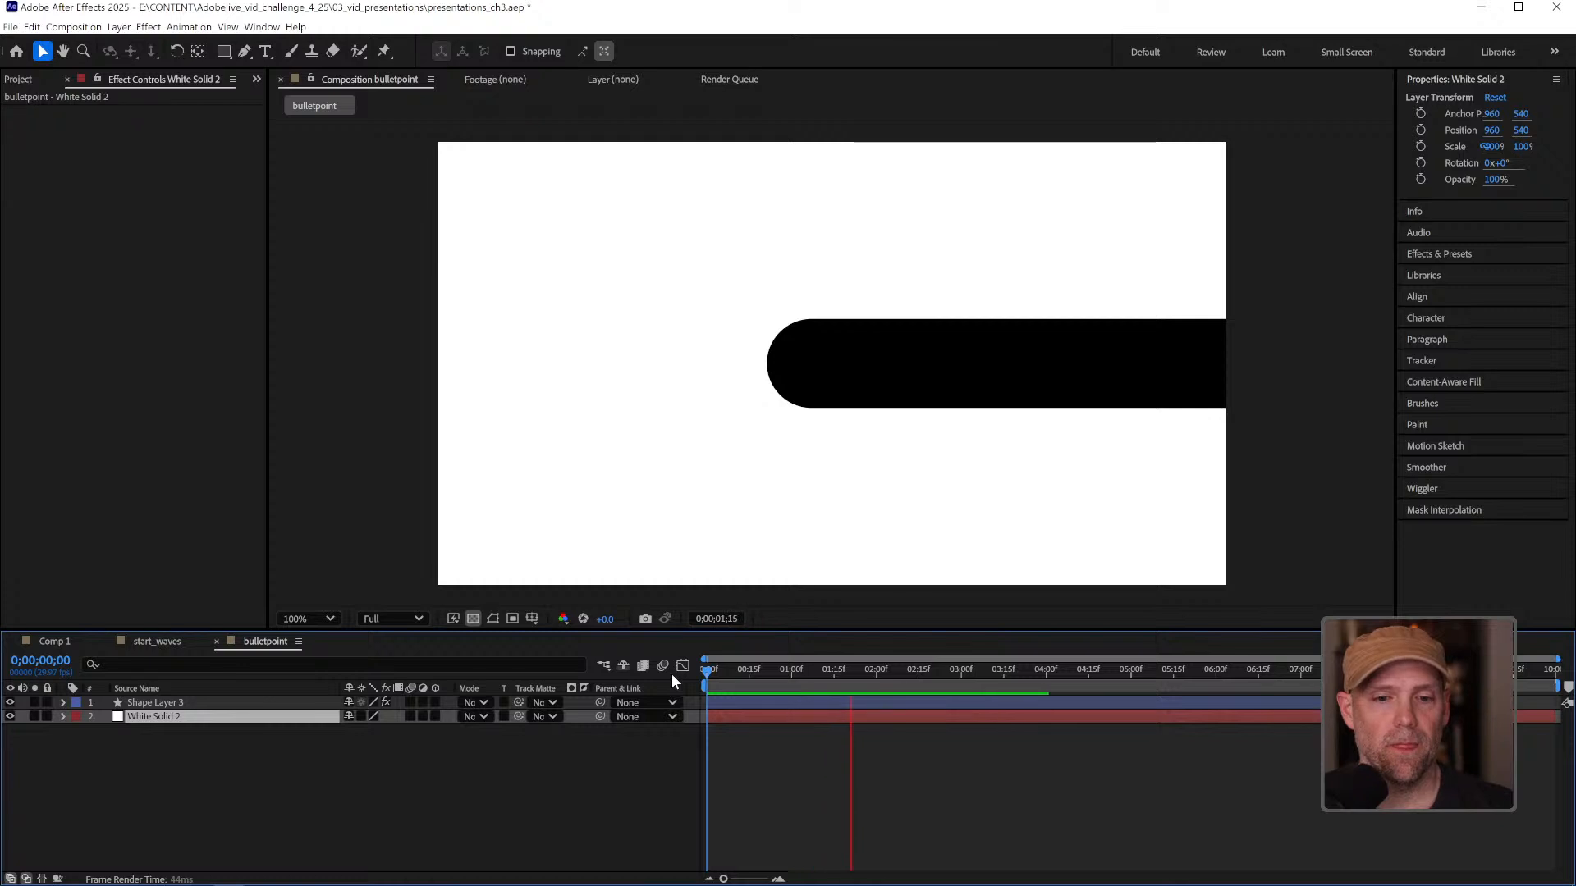
key(space)
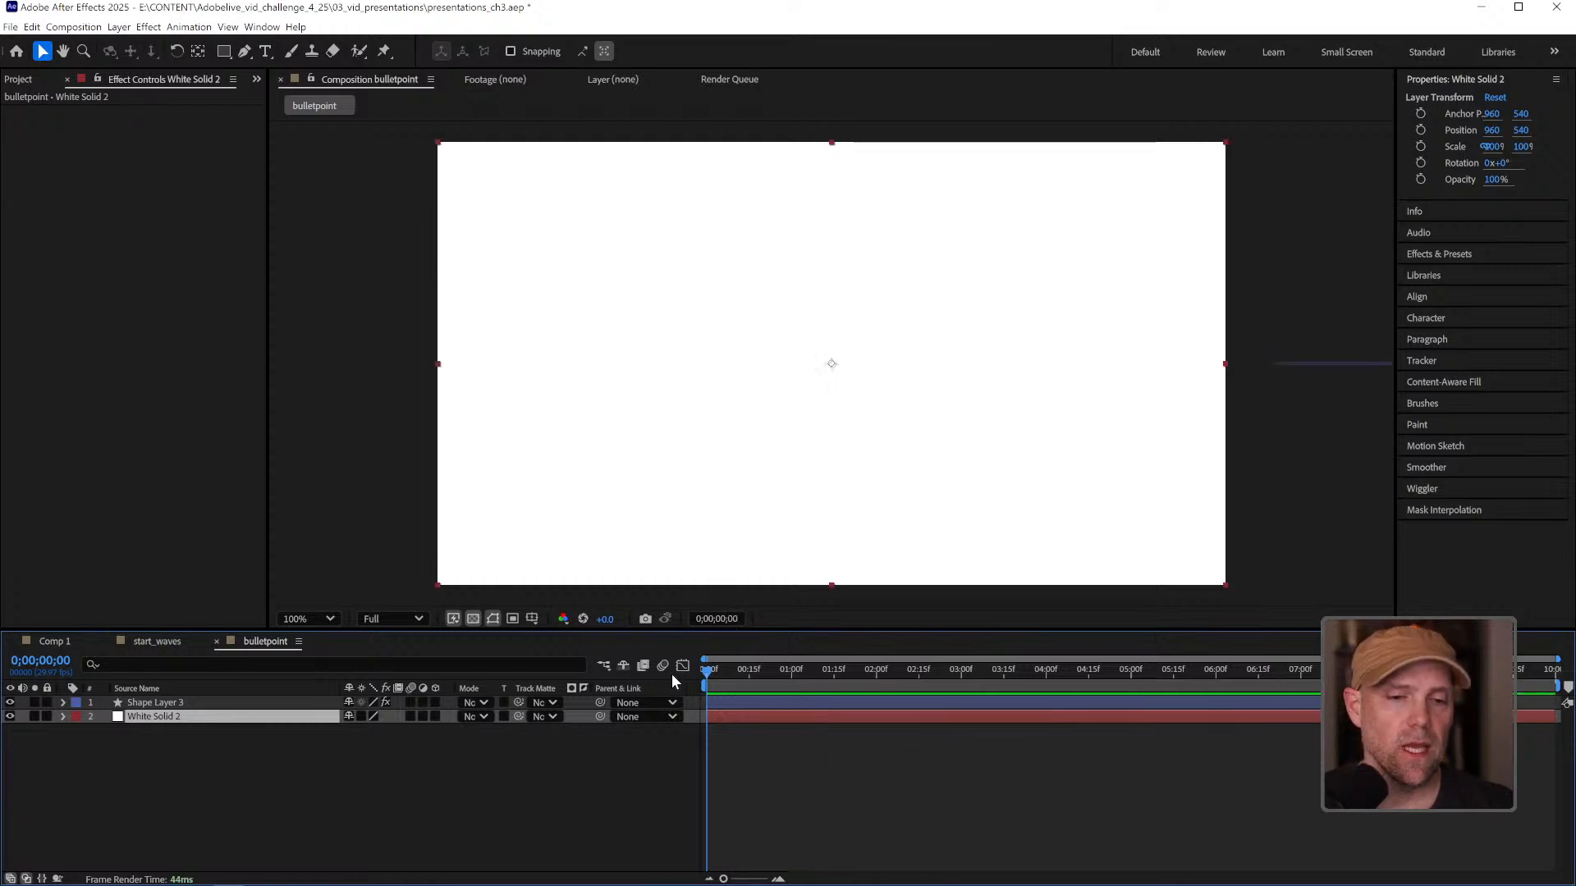
drag(785, 671, 958, 671)
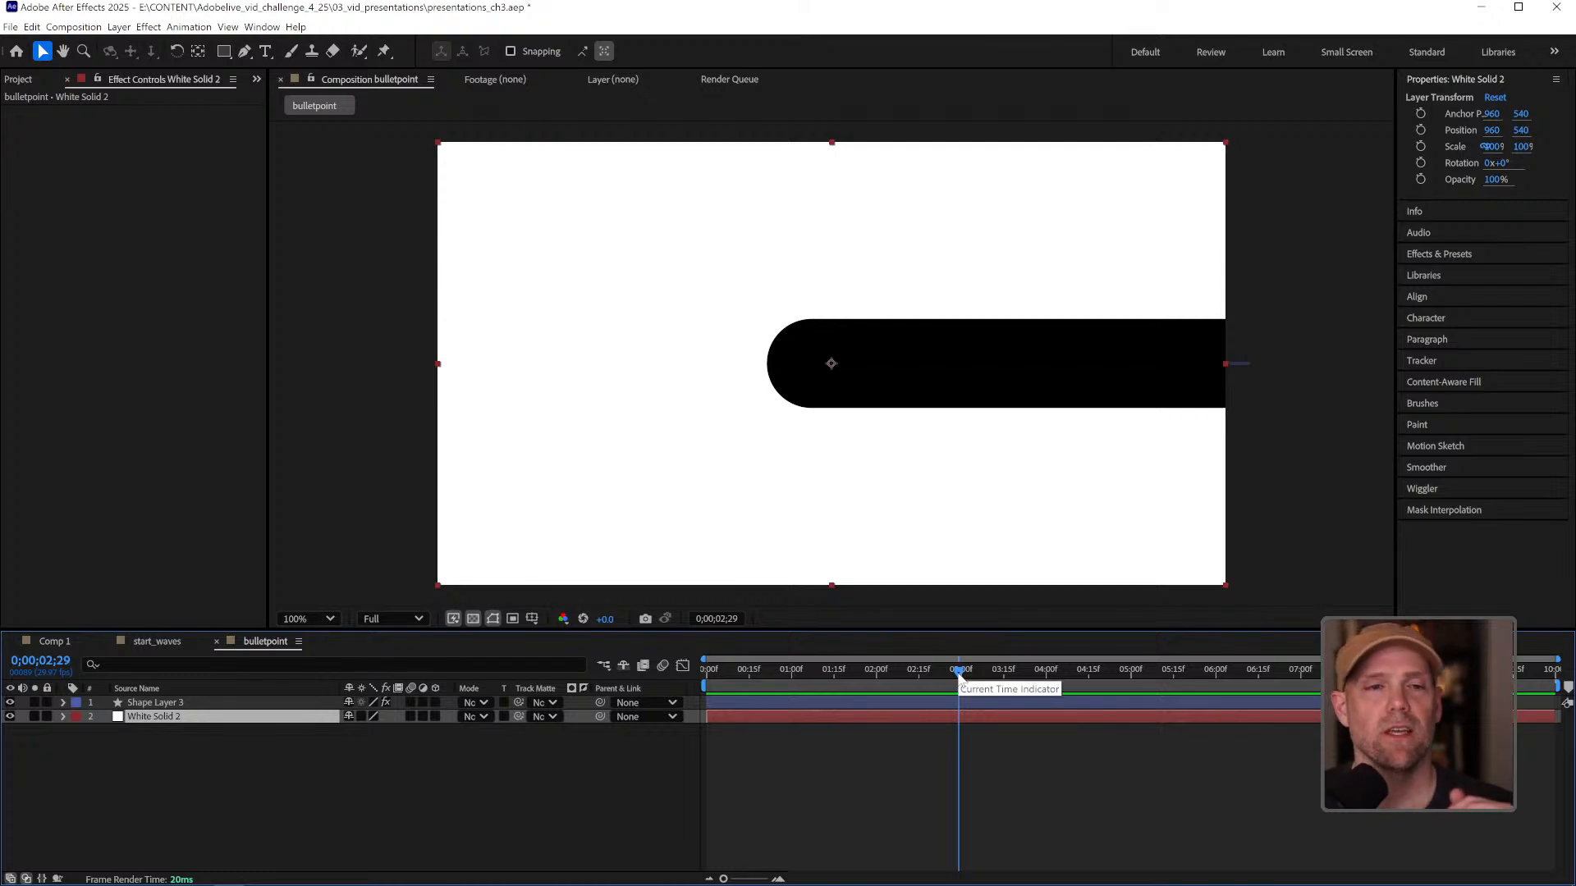
click(1068, 756)
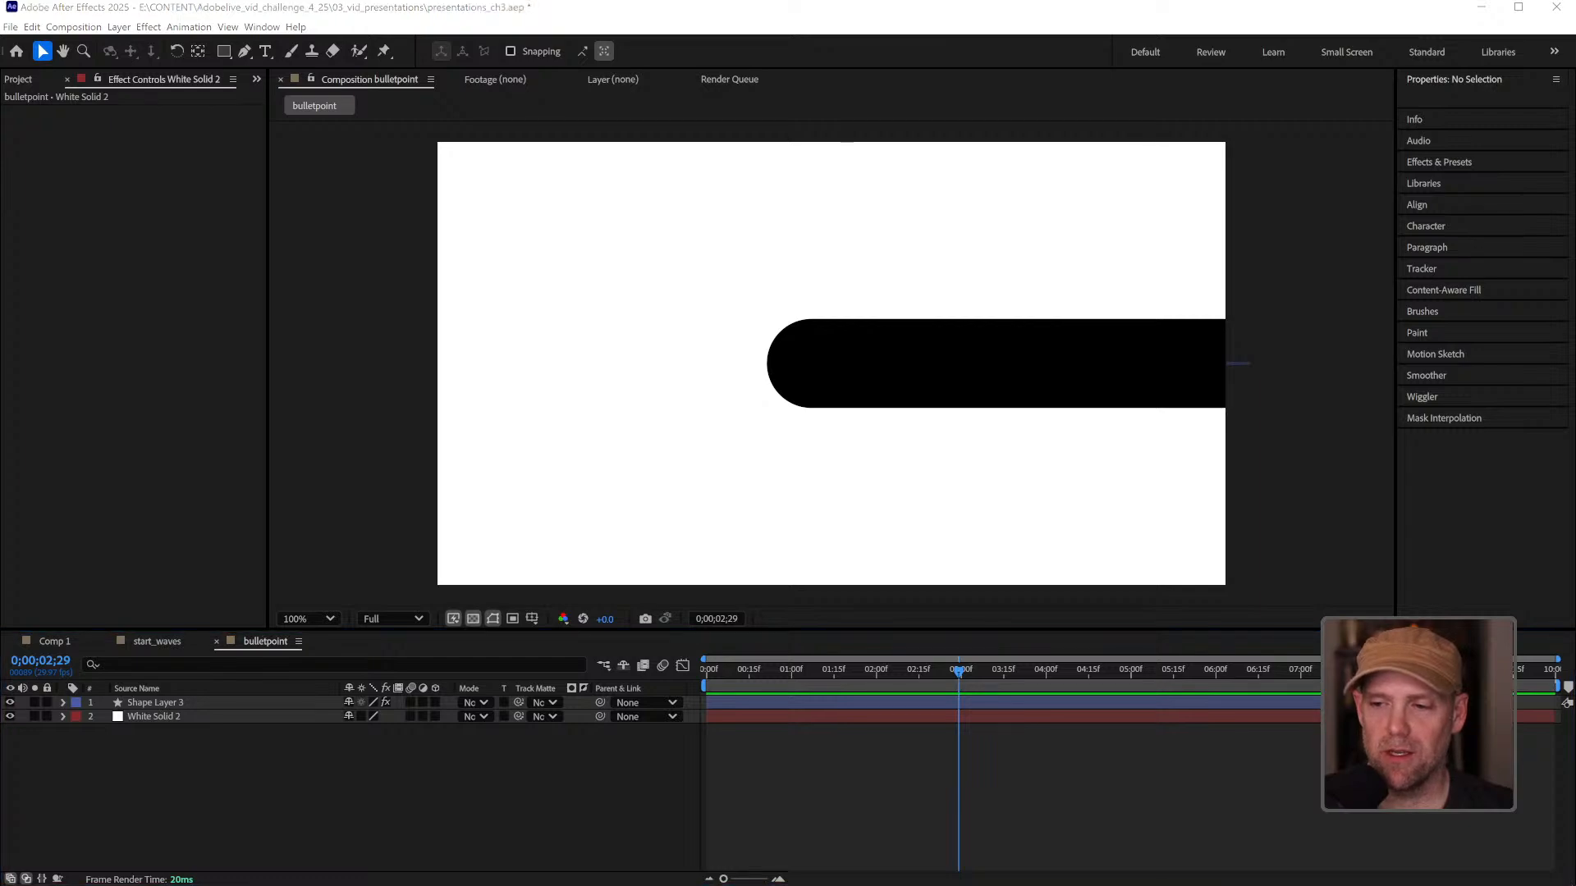
Switch to the Adobe Express presentation, insert a new blank page after page 1, and move it to the start of the deck.
key(alt+Tab)
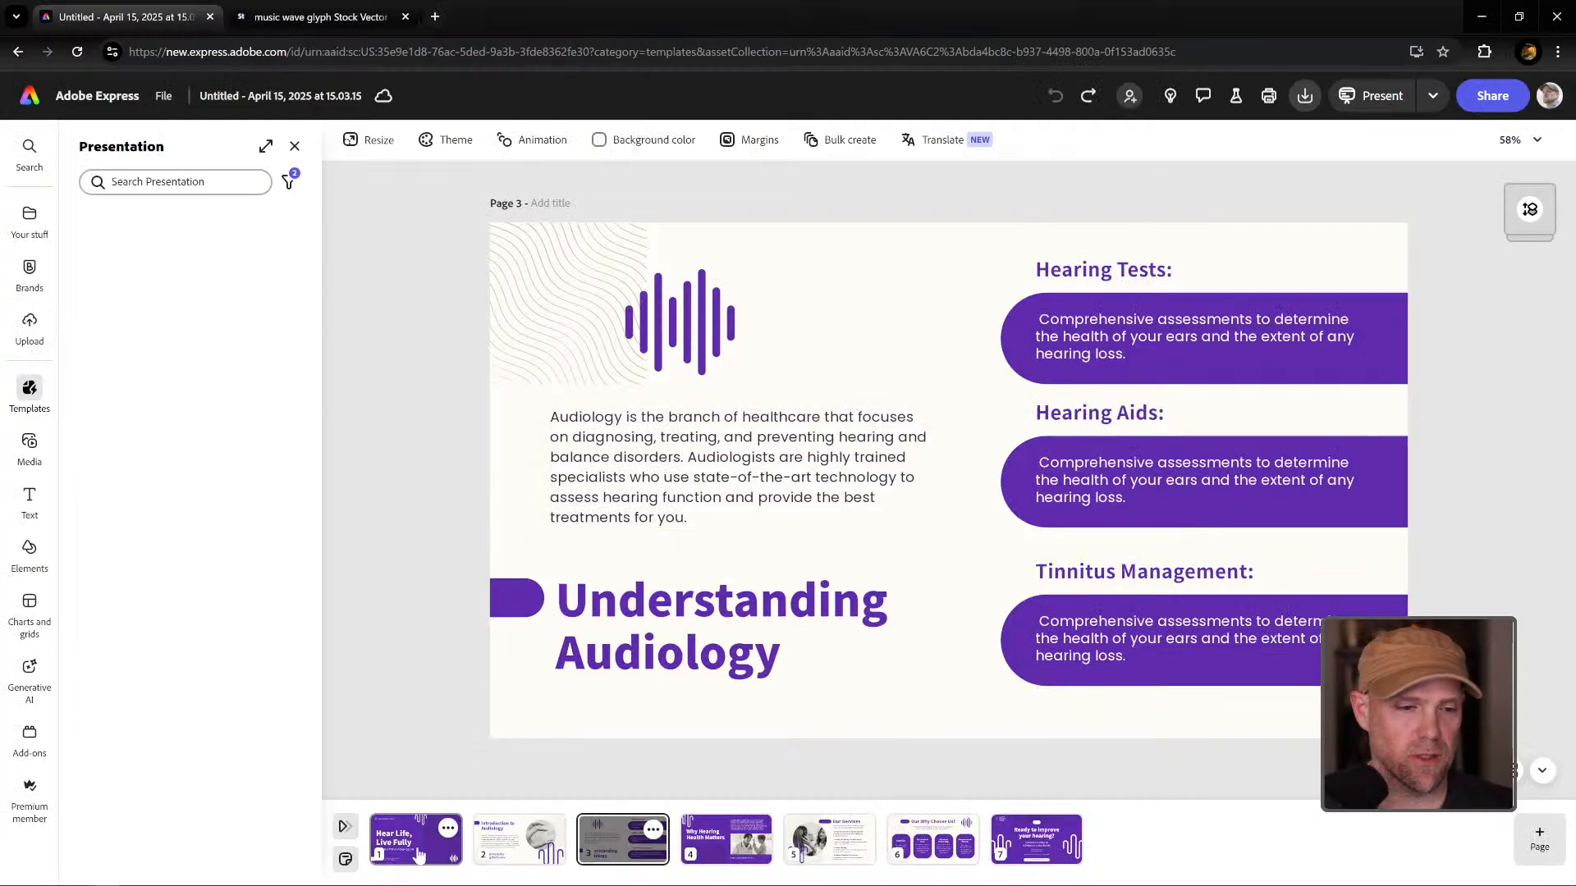
click(447, 829)
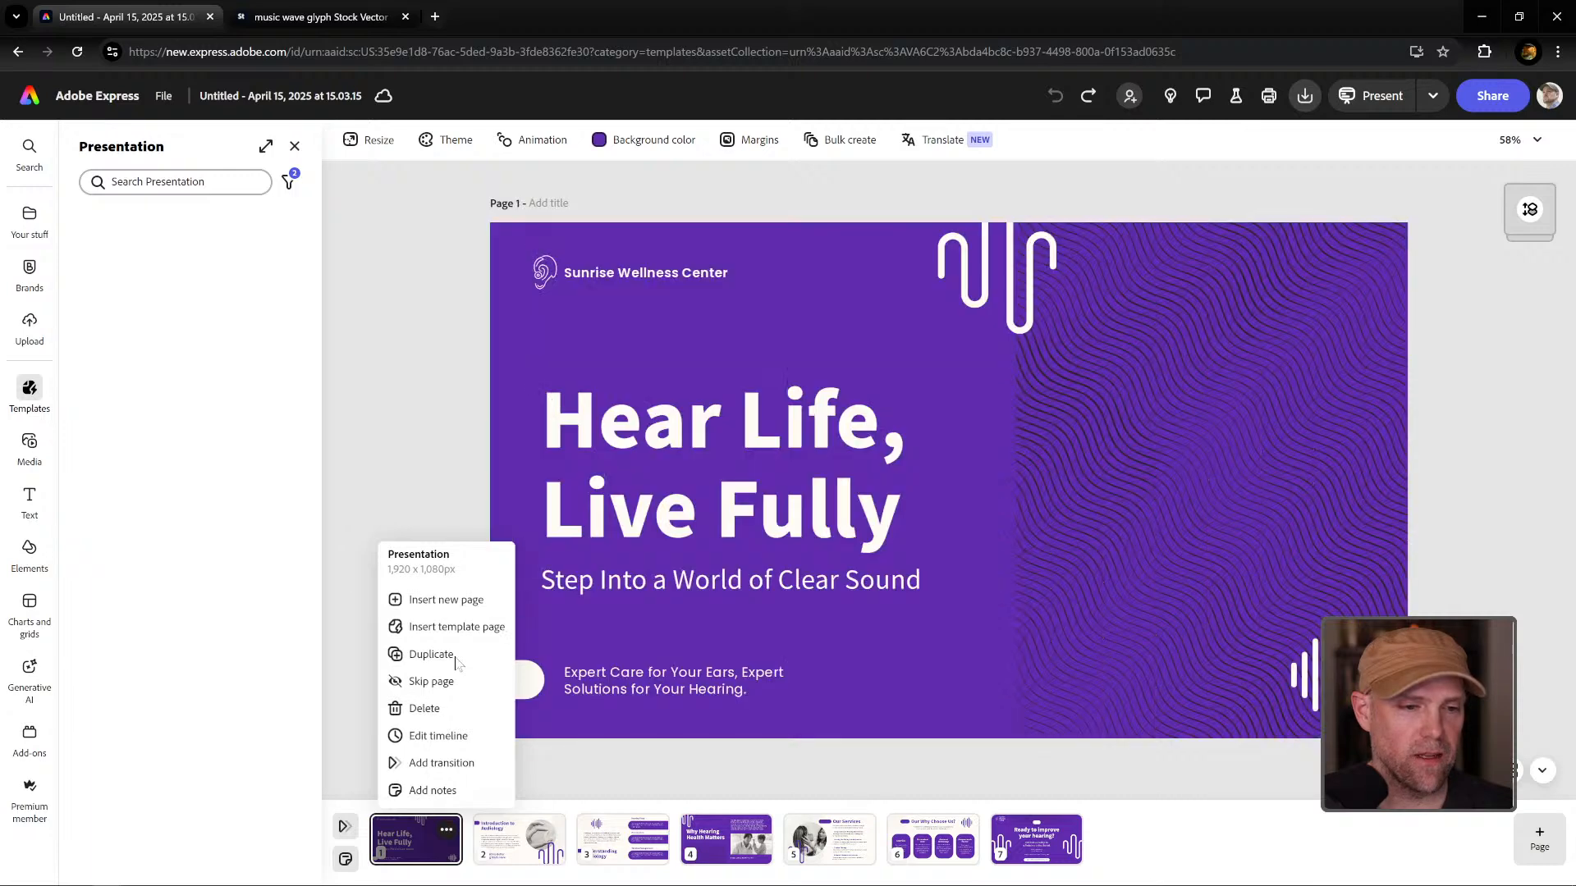
click(463, 601)
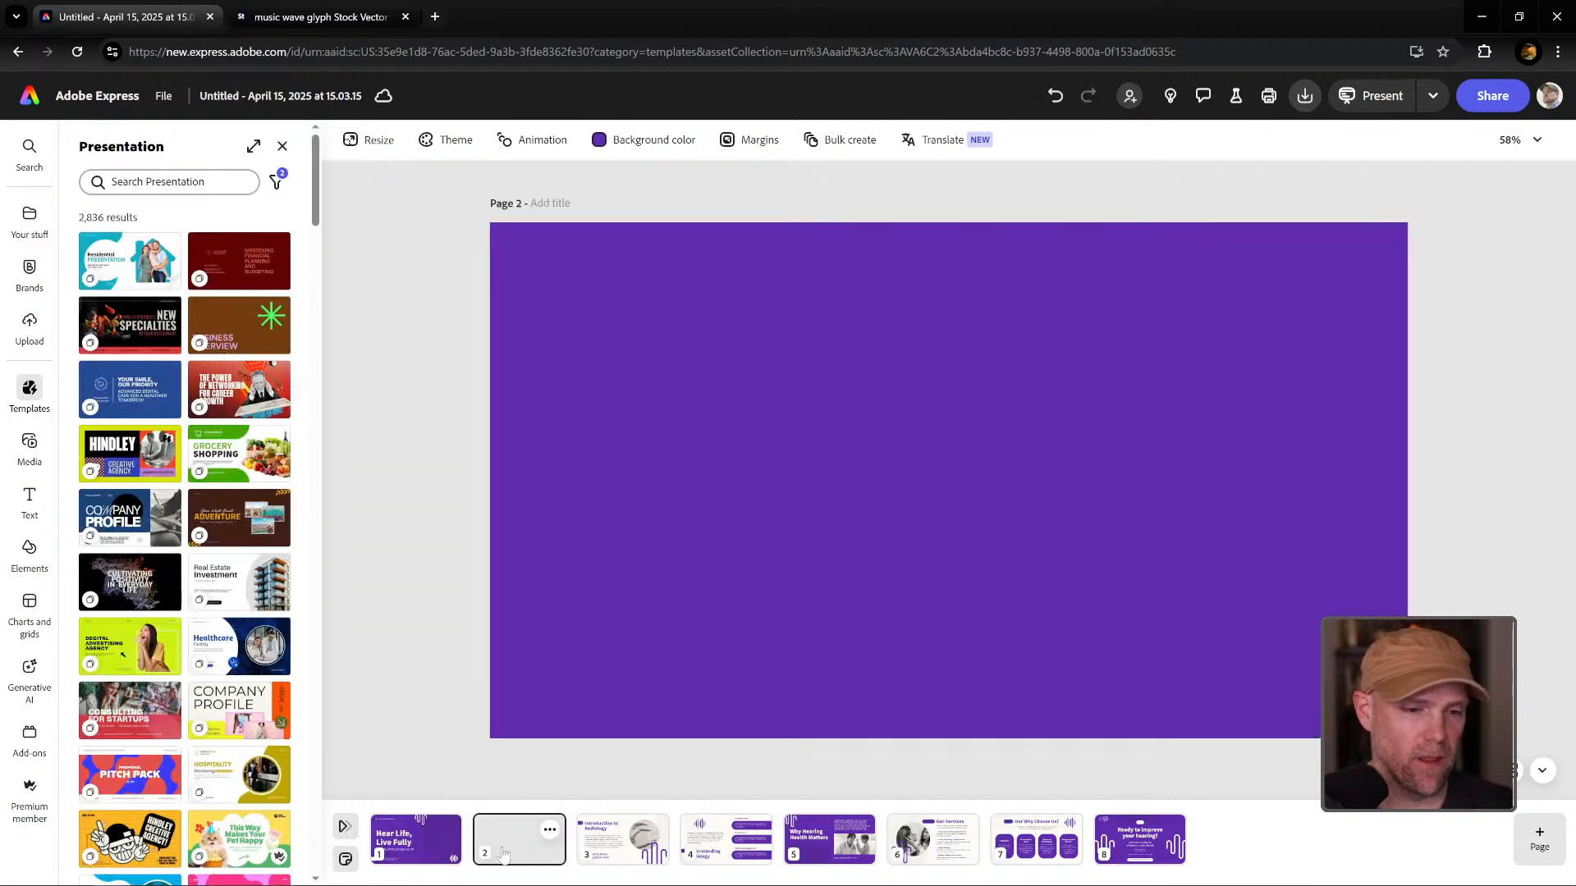
drag(502, 853, 380, 842)
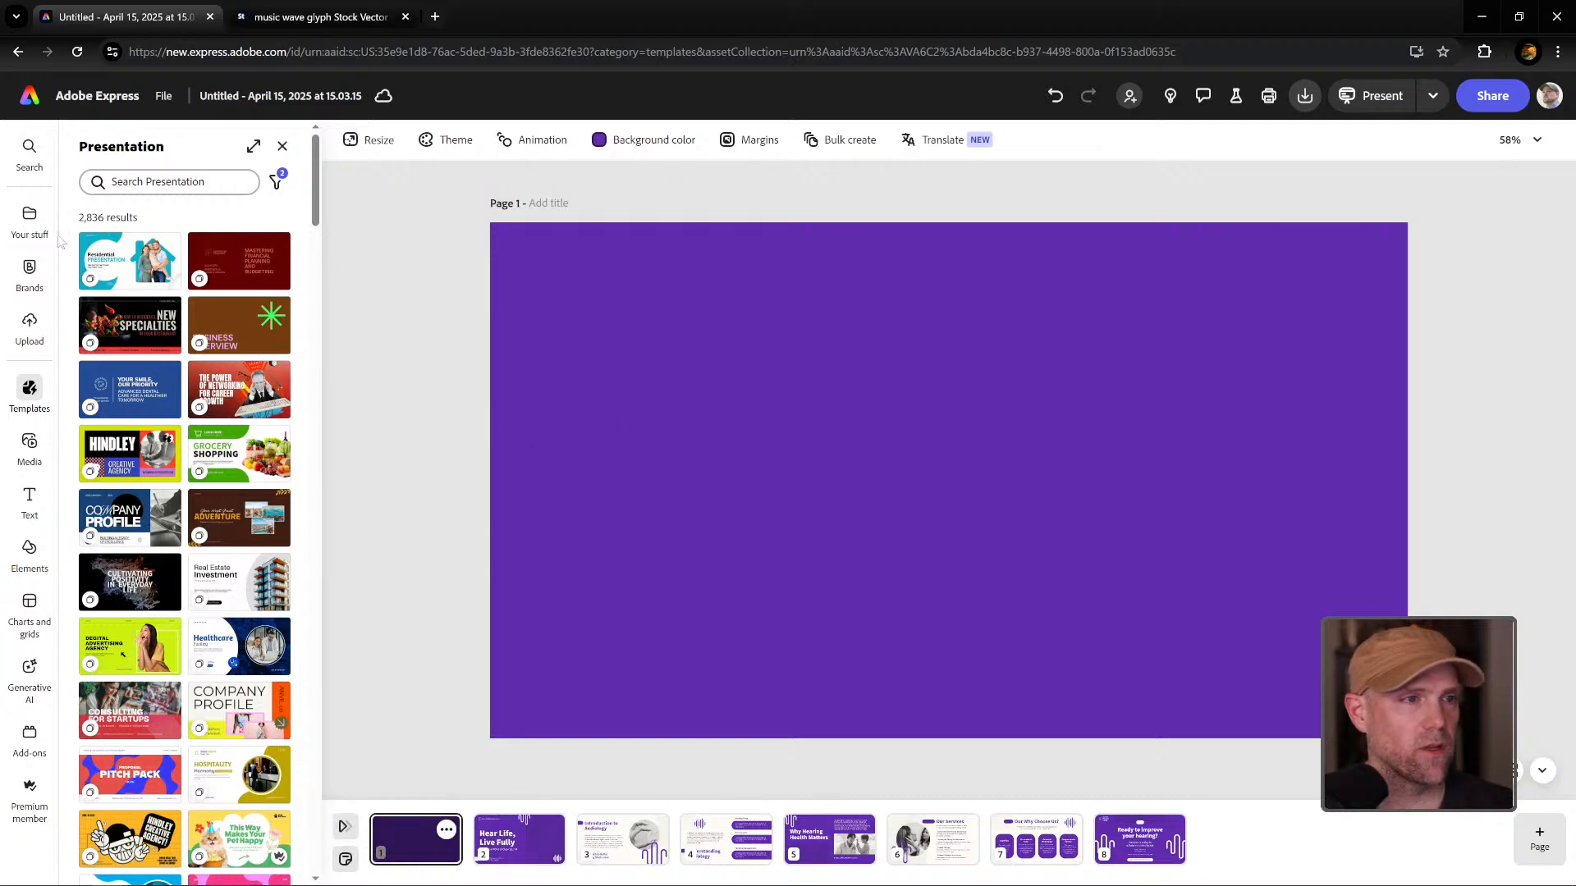
Upload the start_waves video from the 03_vid_presentations folder onto the blank first page and briefly preview its playback.
click(30, 218)
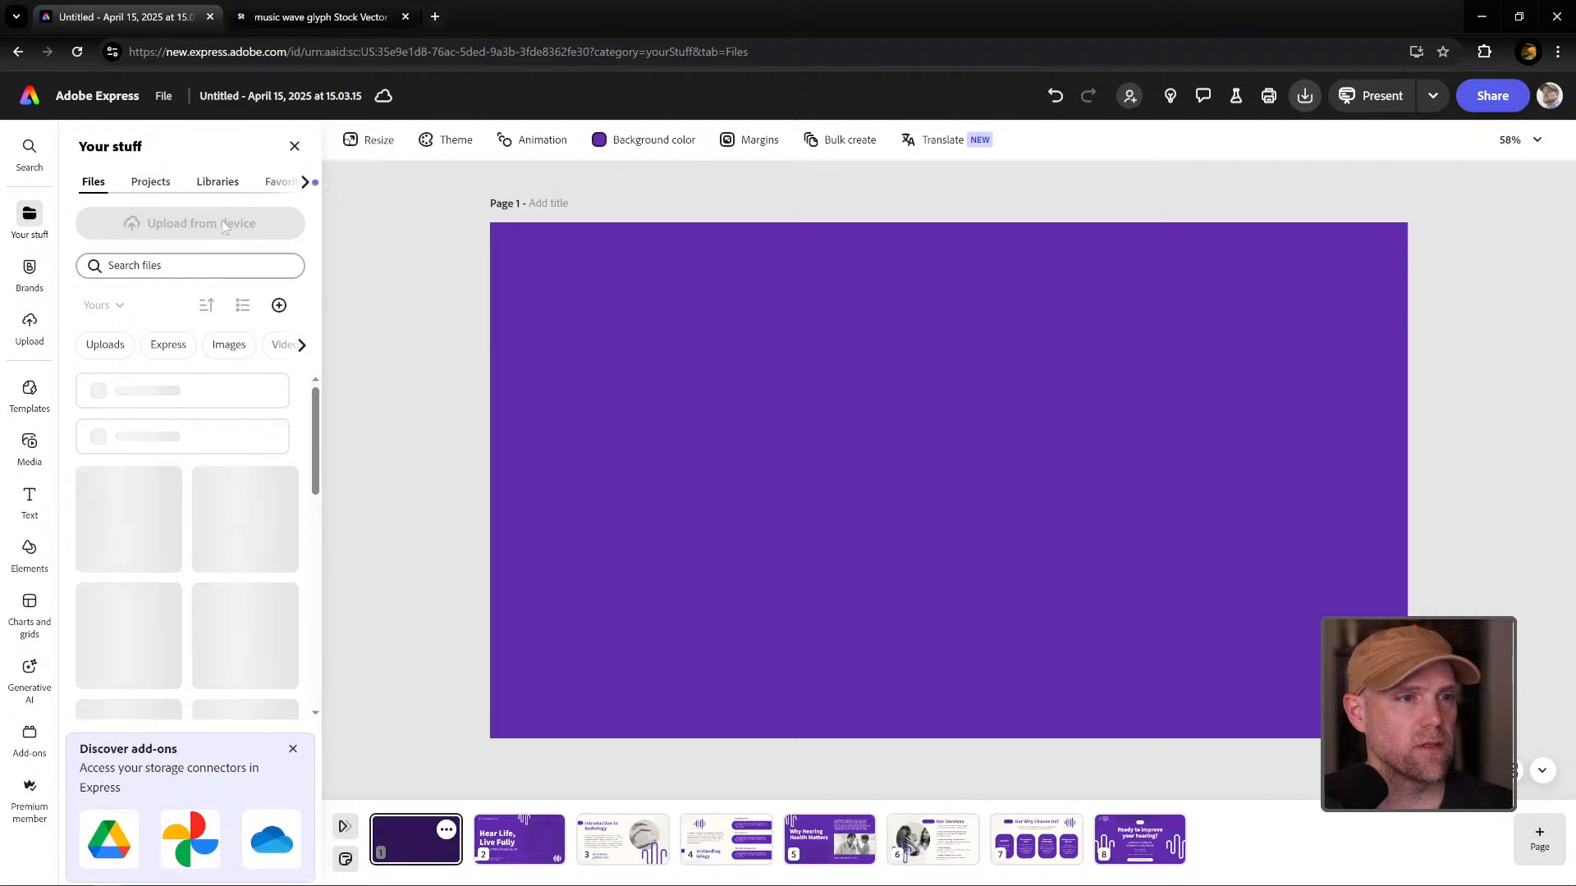
click(229, 223)
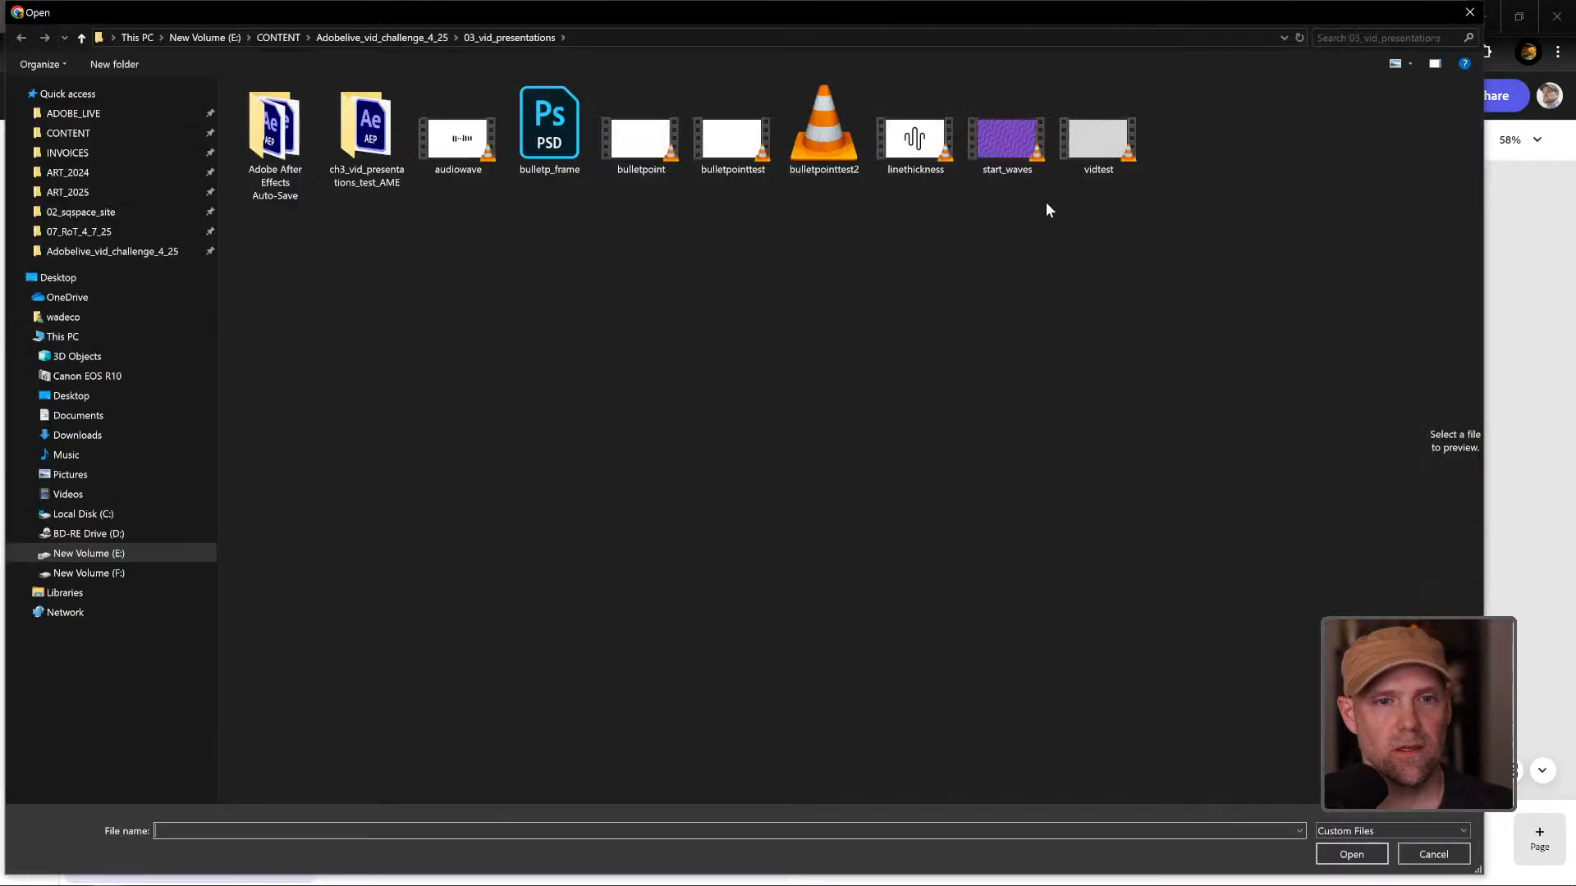
double_click(987, 148)
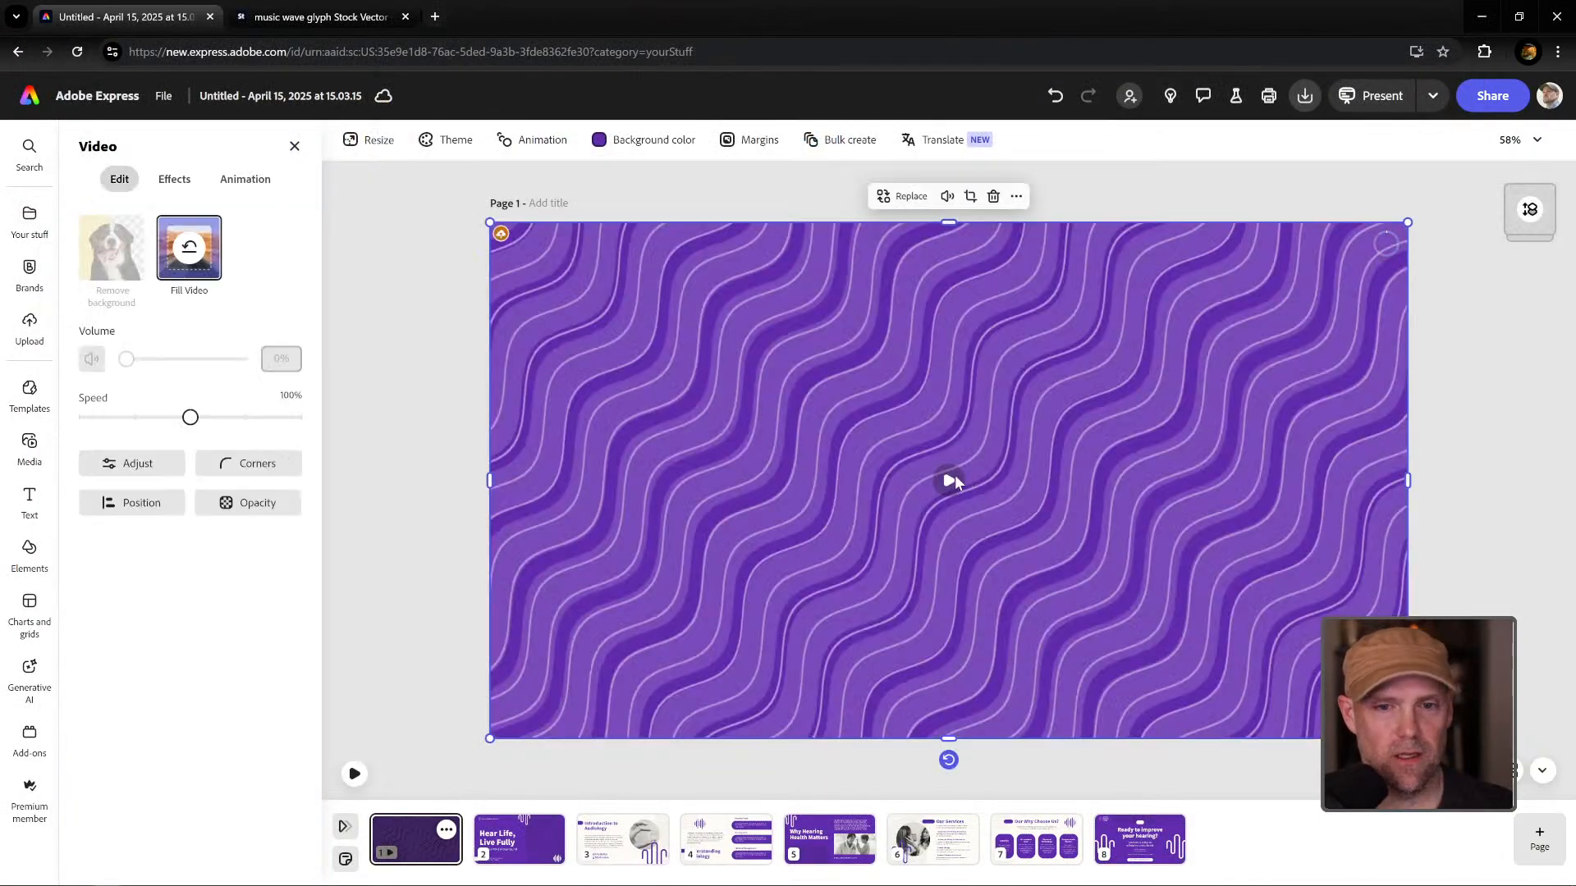
click(954, 477)
click(949, 481)
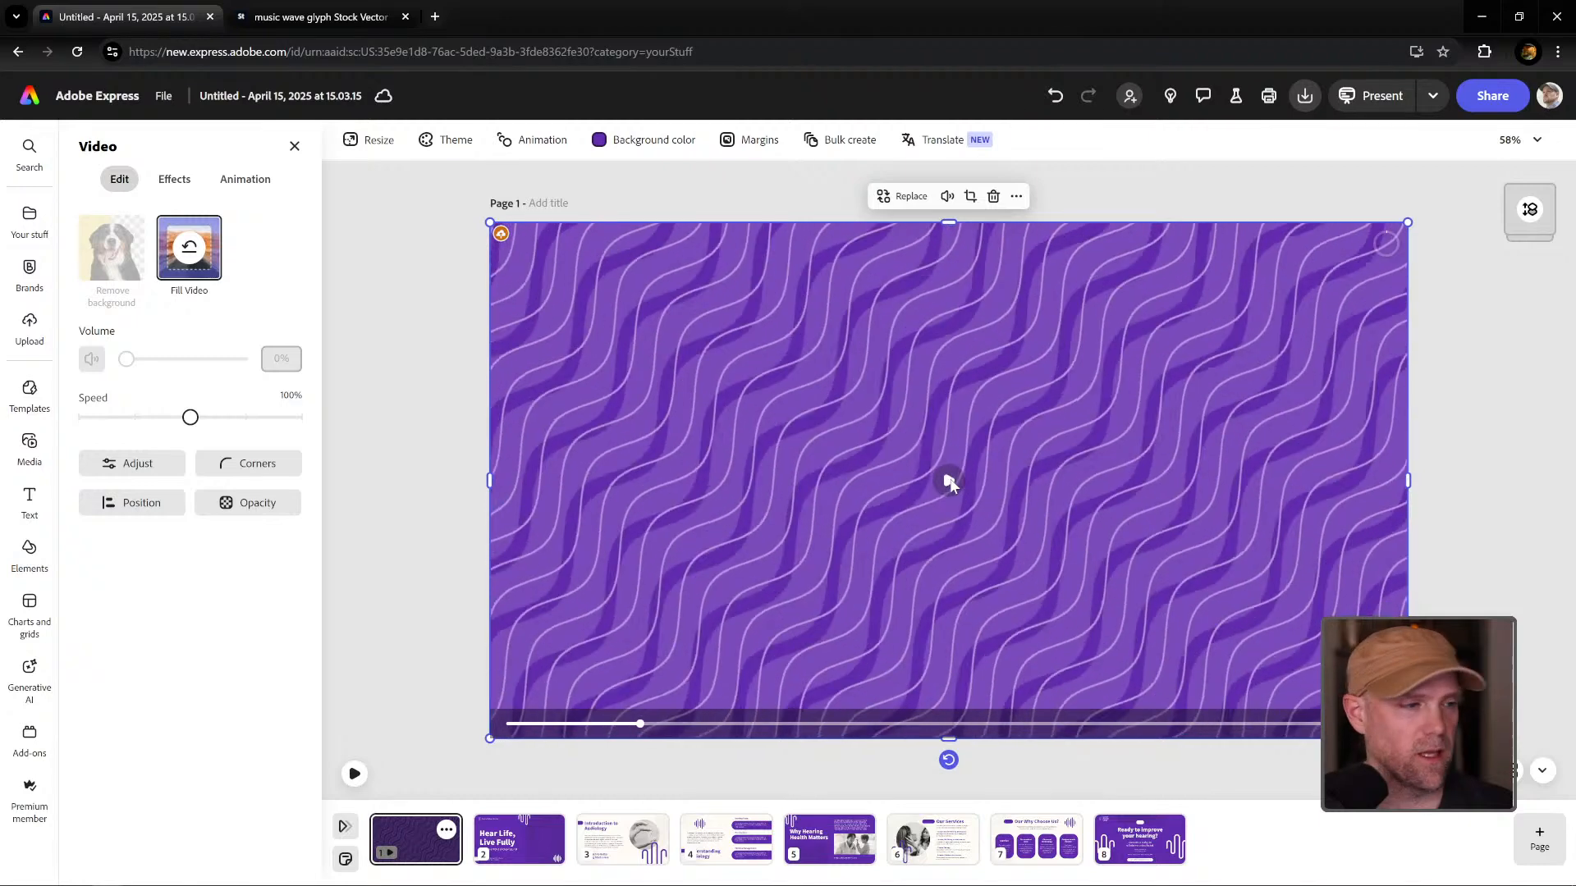
Copy the "Hear Life, Live Fully" heading from page 2 and paste it over the wave video on page 1.
click(507, 841)
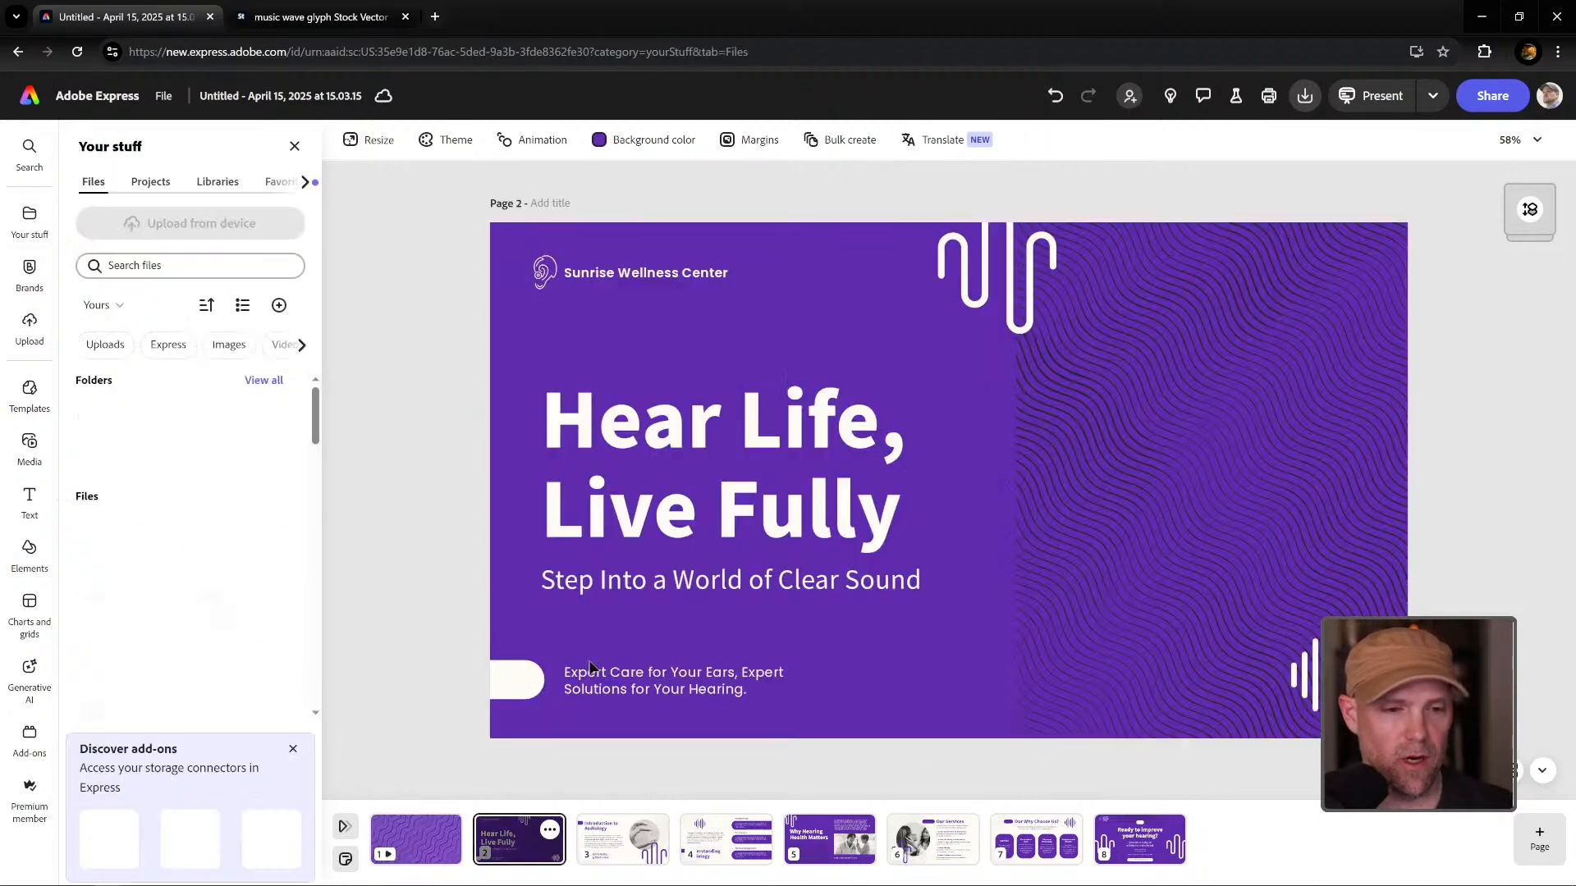
click(739, 426)
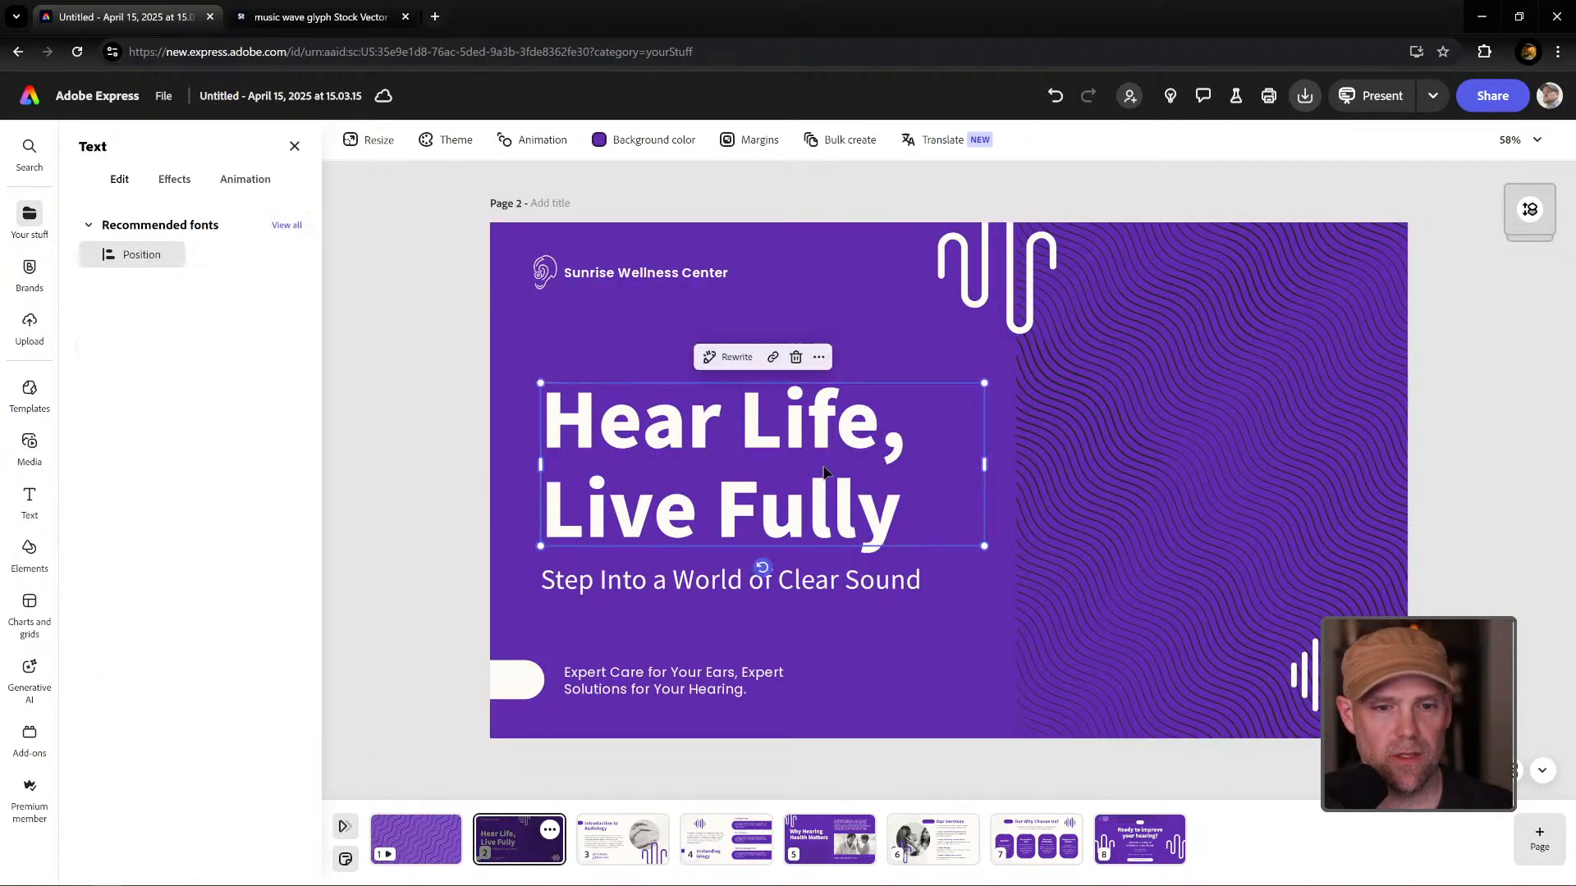
click(819, 358)
click(858, 398)
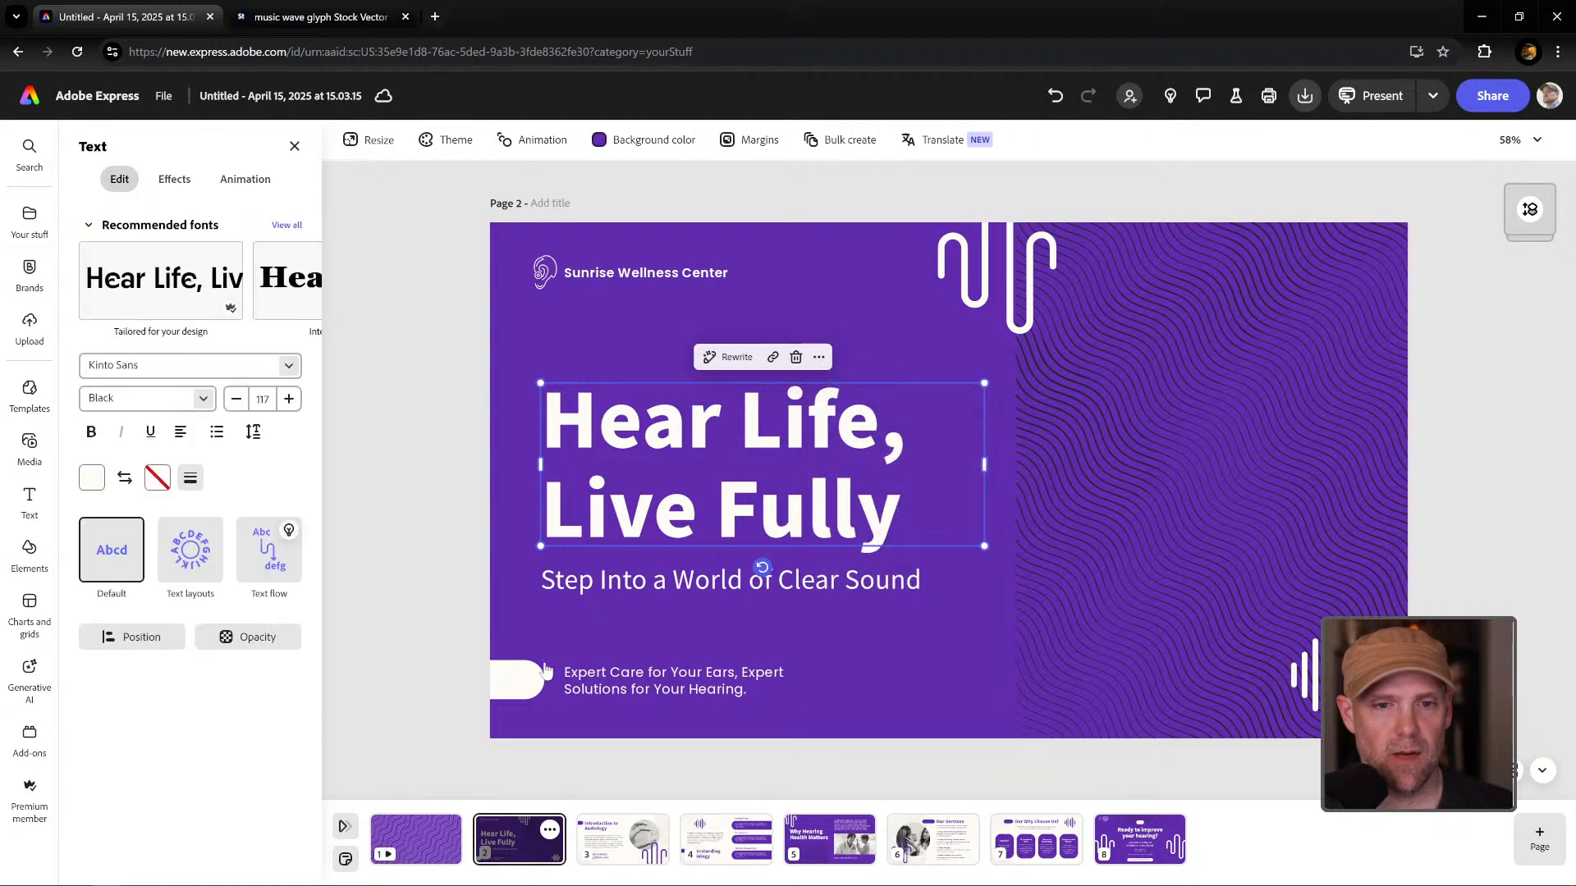
click(430, 843)
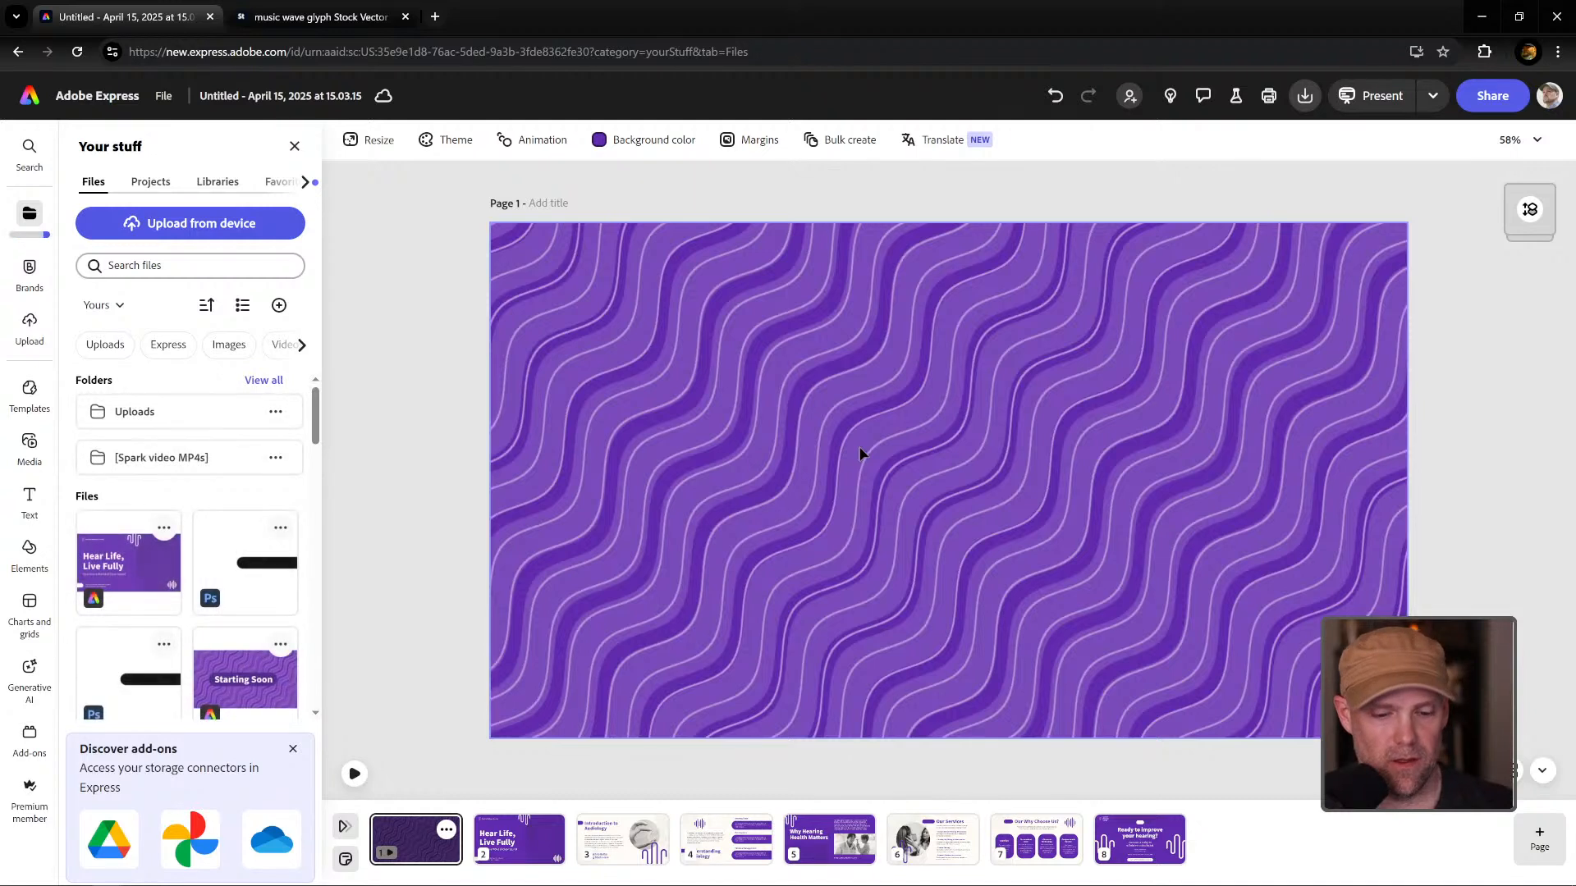
key(ctrl+v)
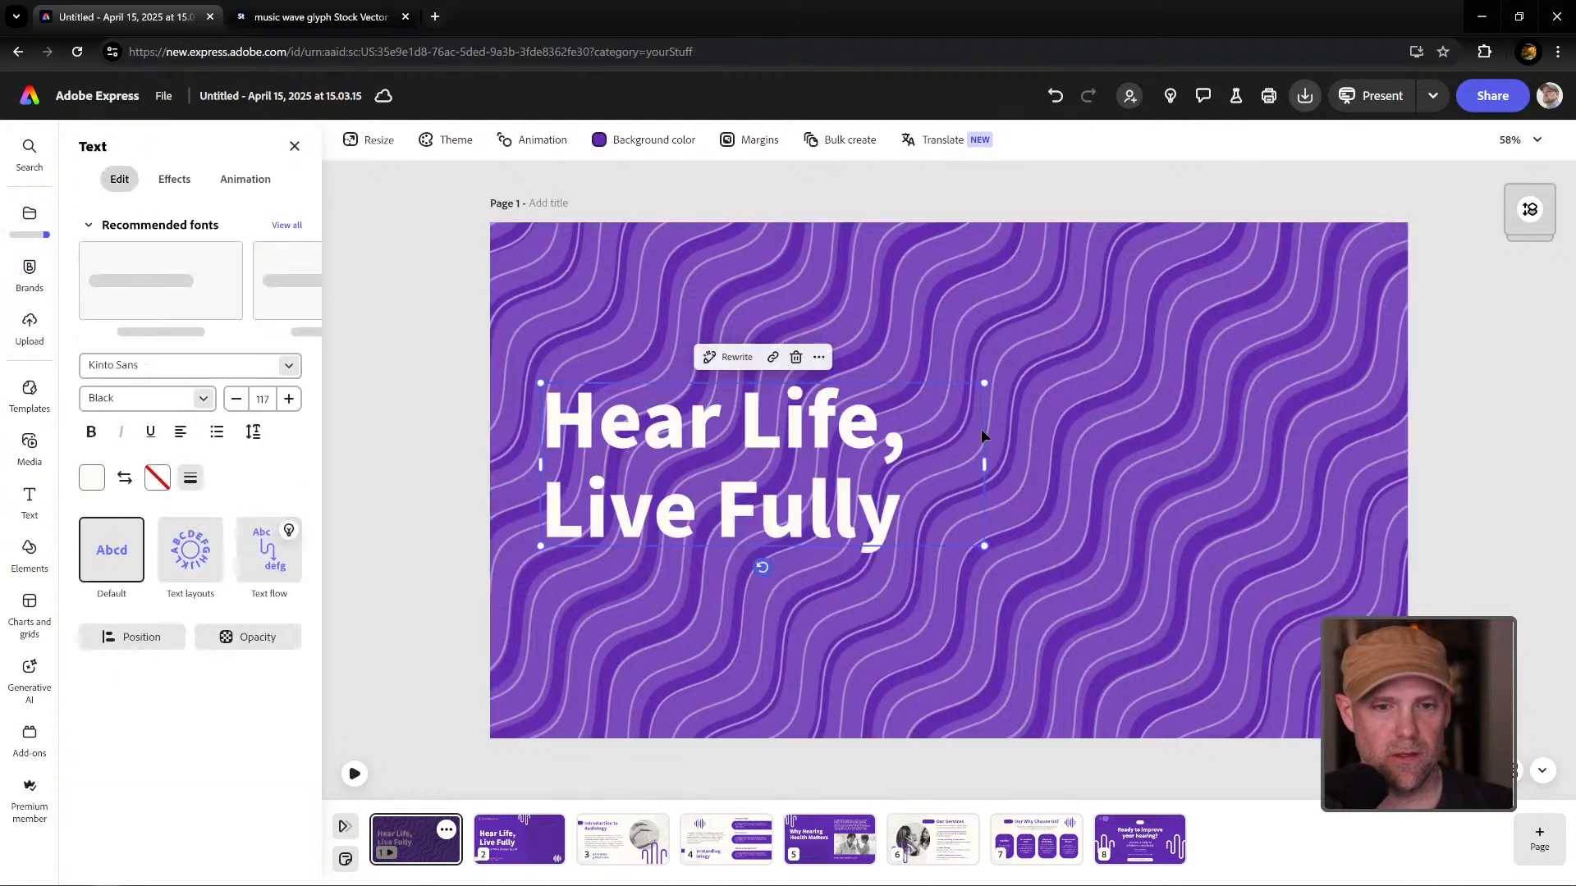
Change the pasted heading to "Starting Soon", widen its text box to fit one line, and move it to the middle of the page.
double_click(858, 434)
triple_click(857, 433)
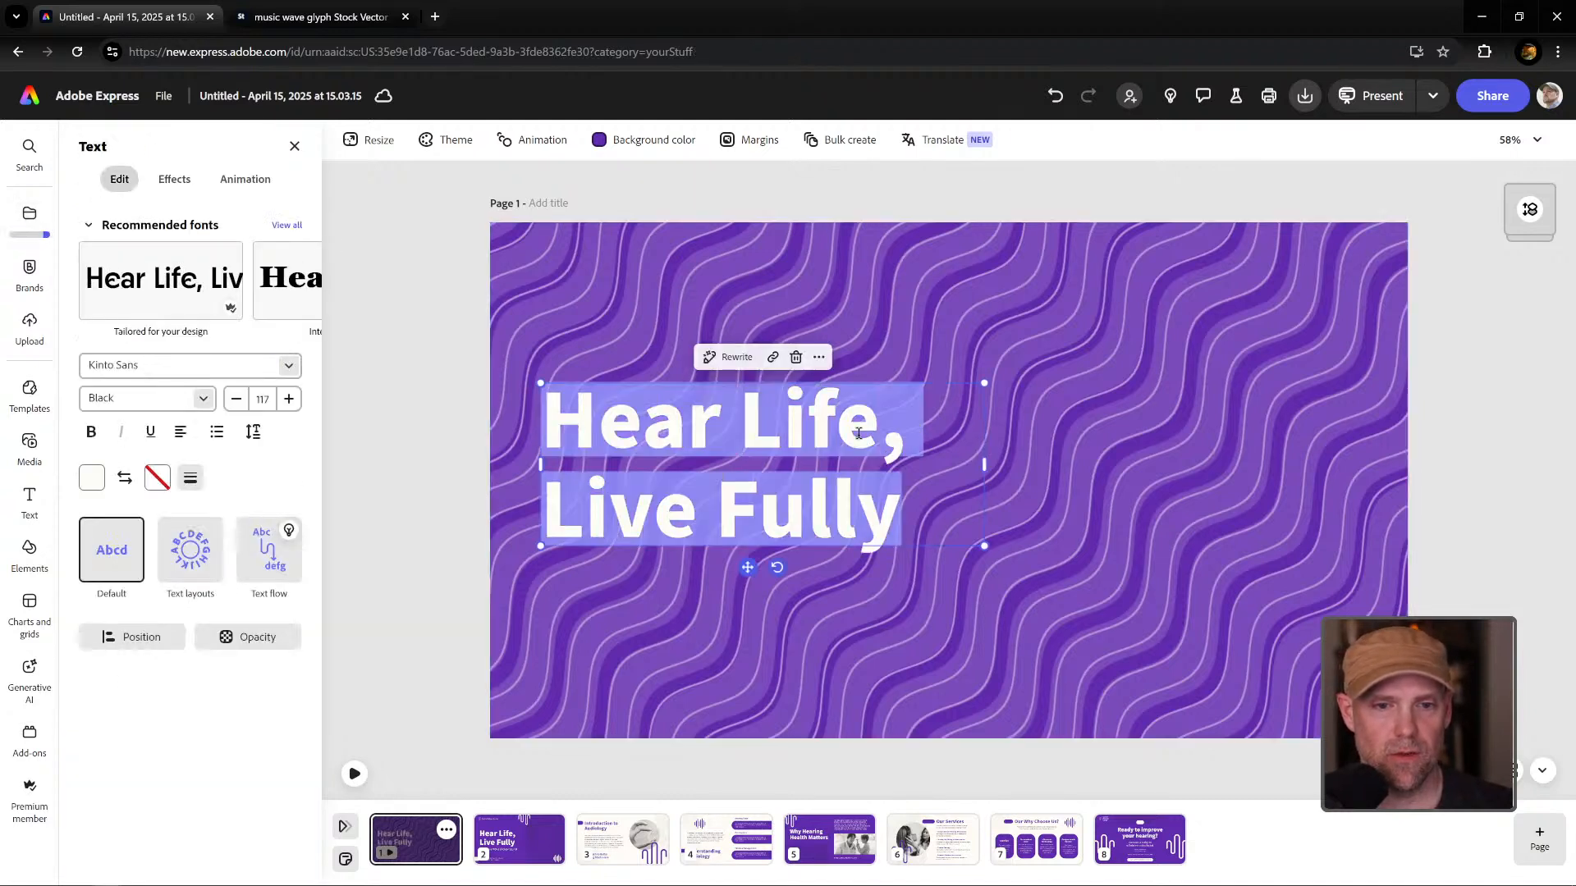
text(Start)
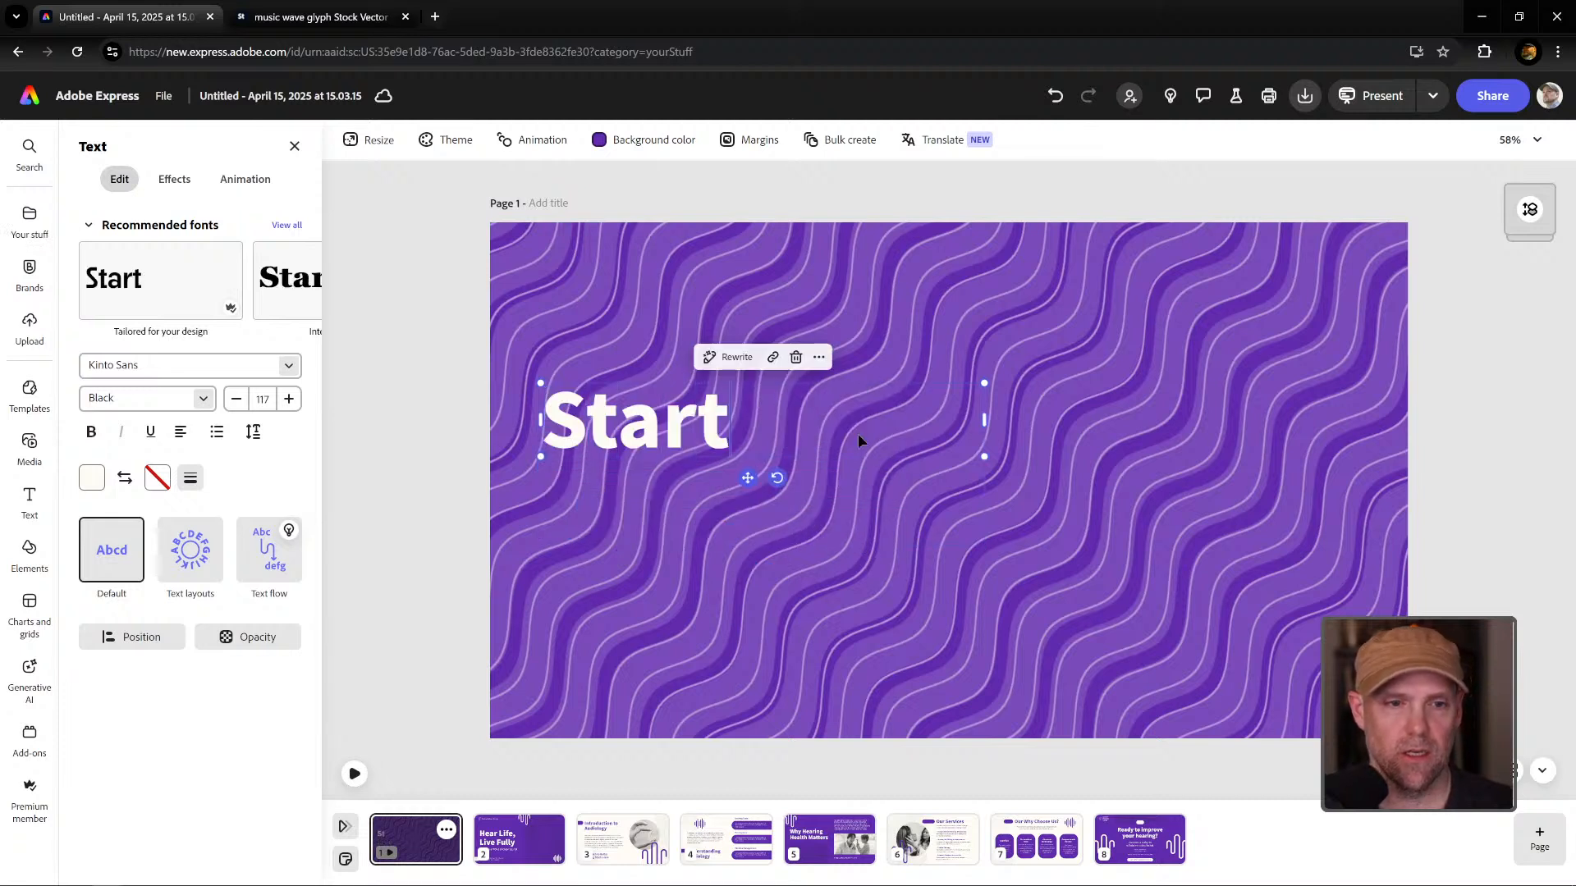
text(ing Soon)
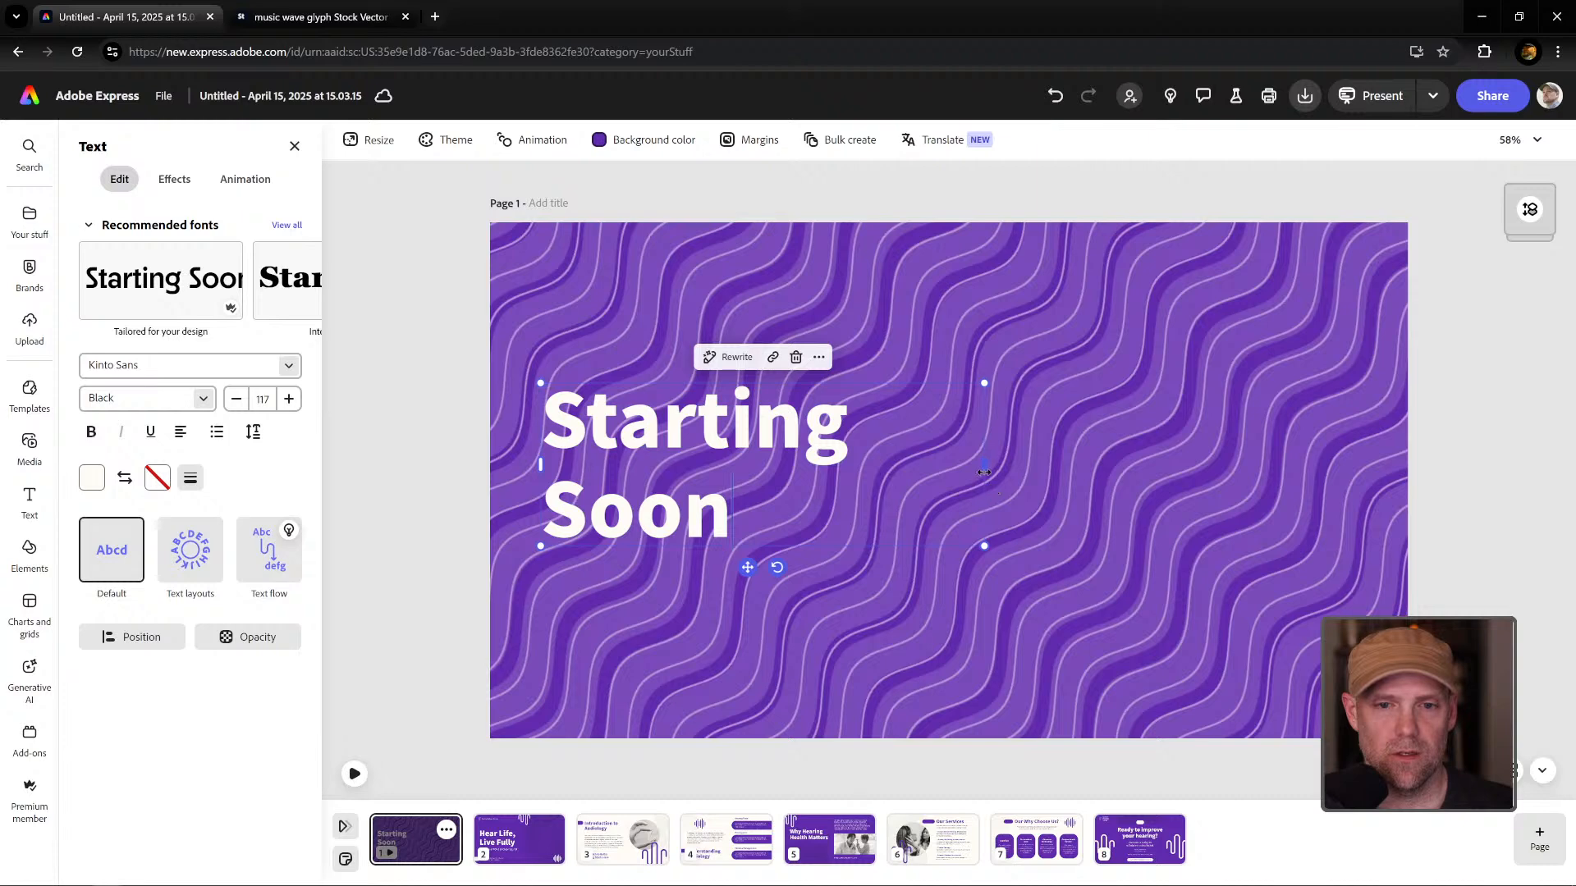
drag(984, 472, 1085, 462)
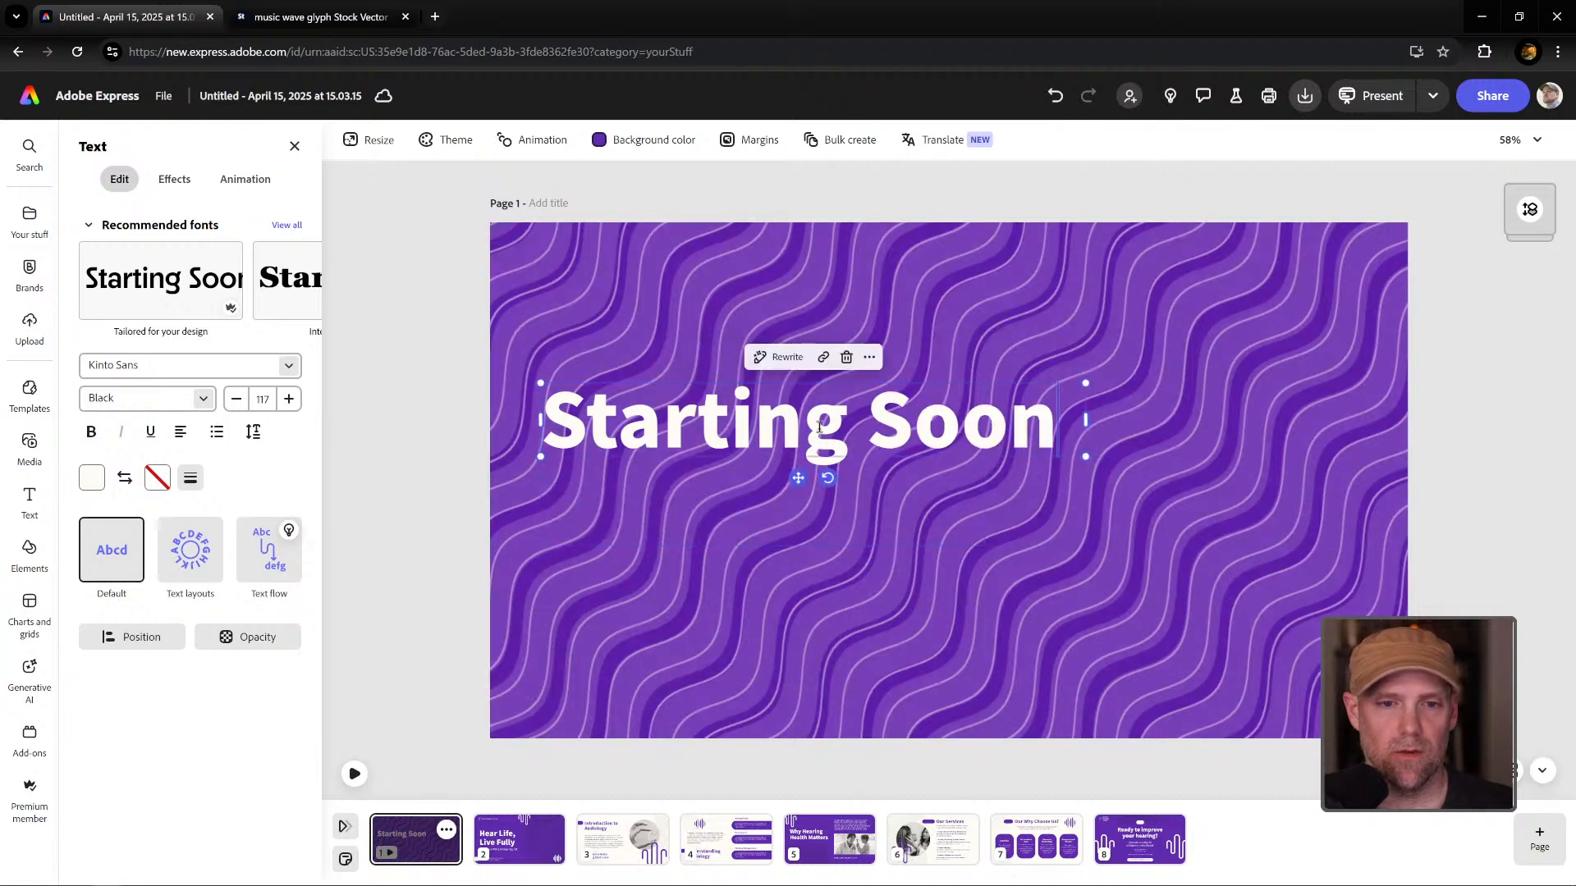
drag(800, 383, 935, 441)
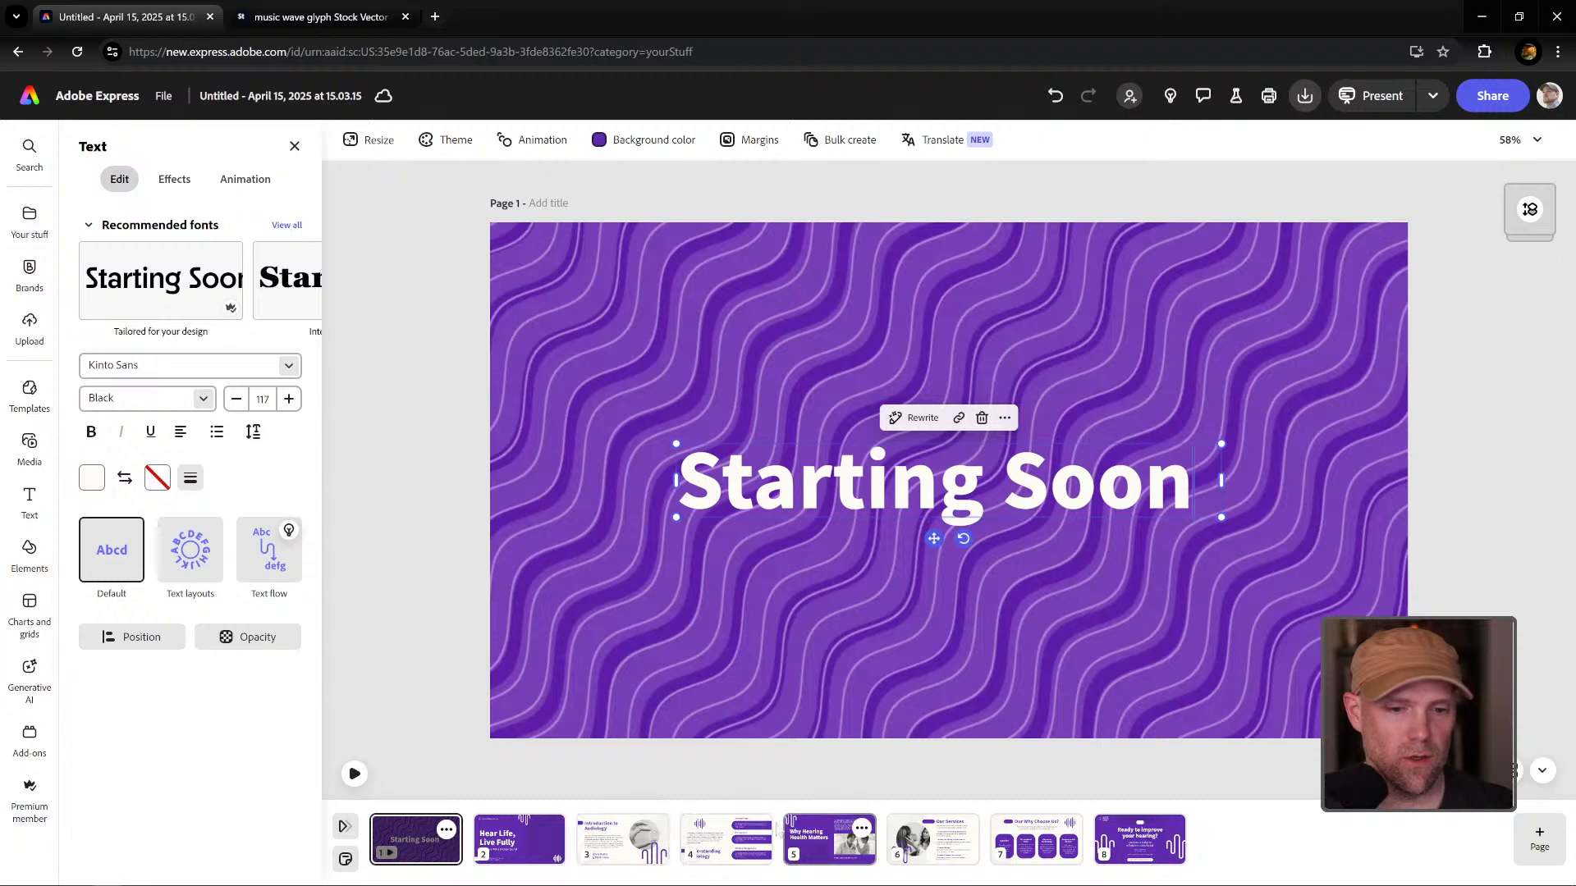
Copy the purple rounded rectangle behind the Hearing Tests text on page 4 and paste it onto page 1.
click(699, 841)
click(1239, 376)
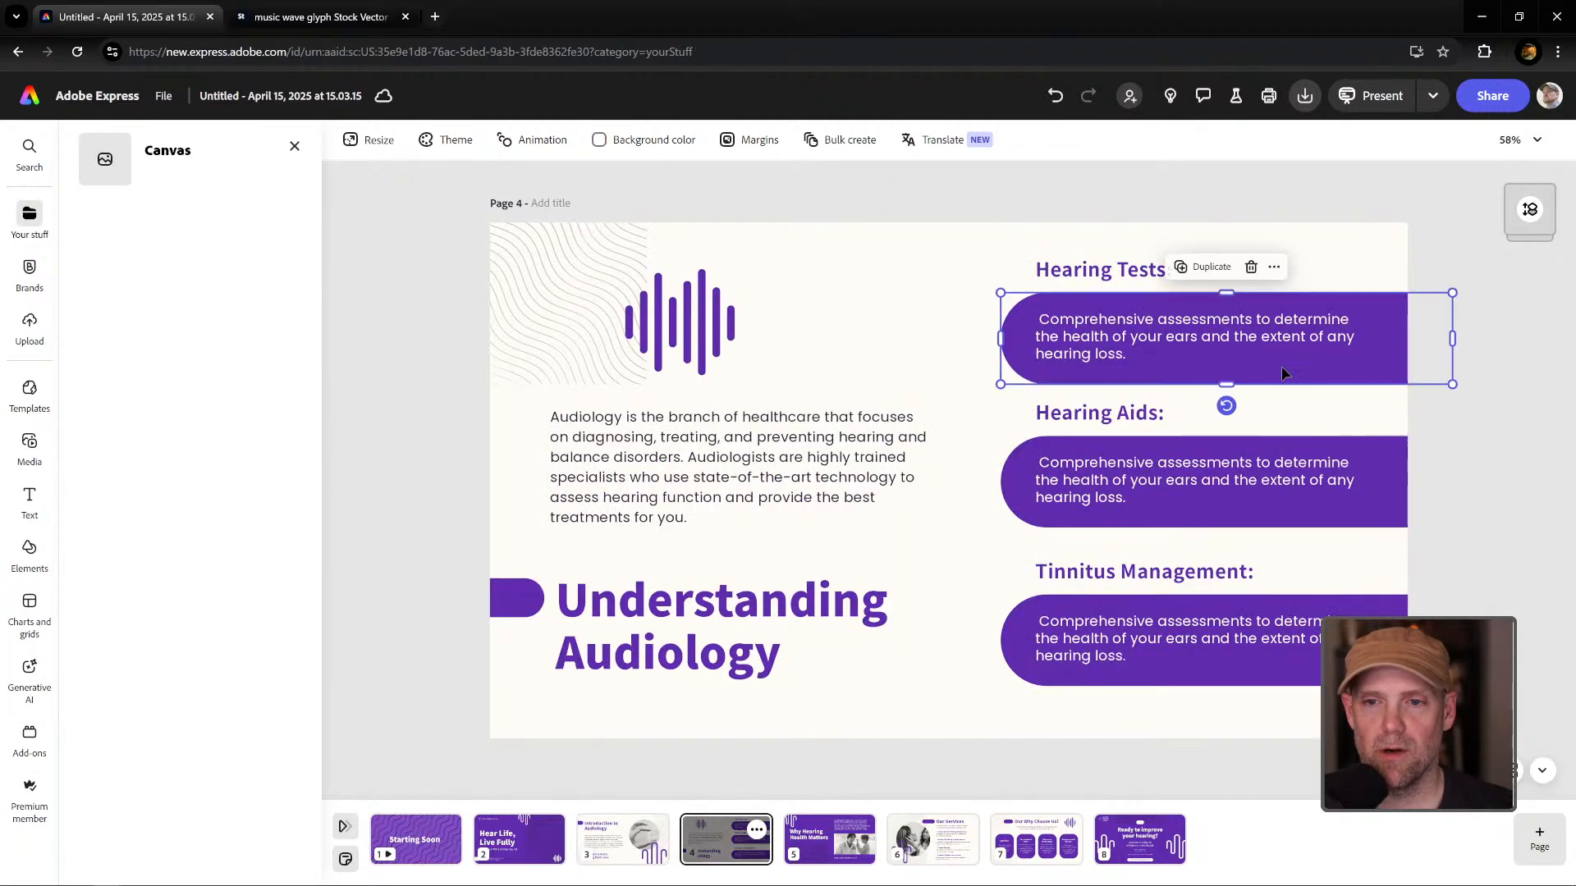
click(1273, 266)
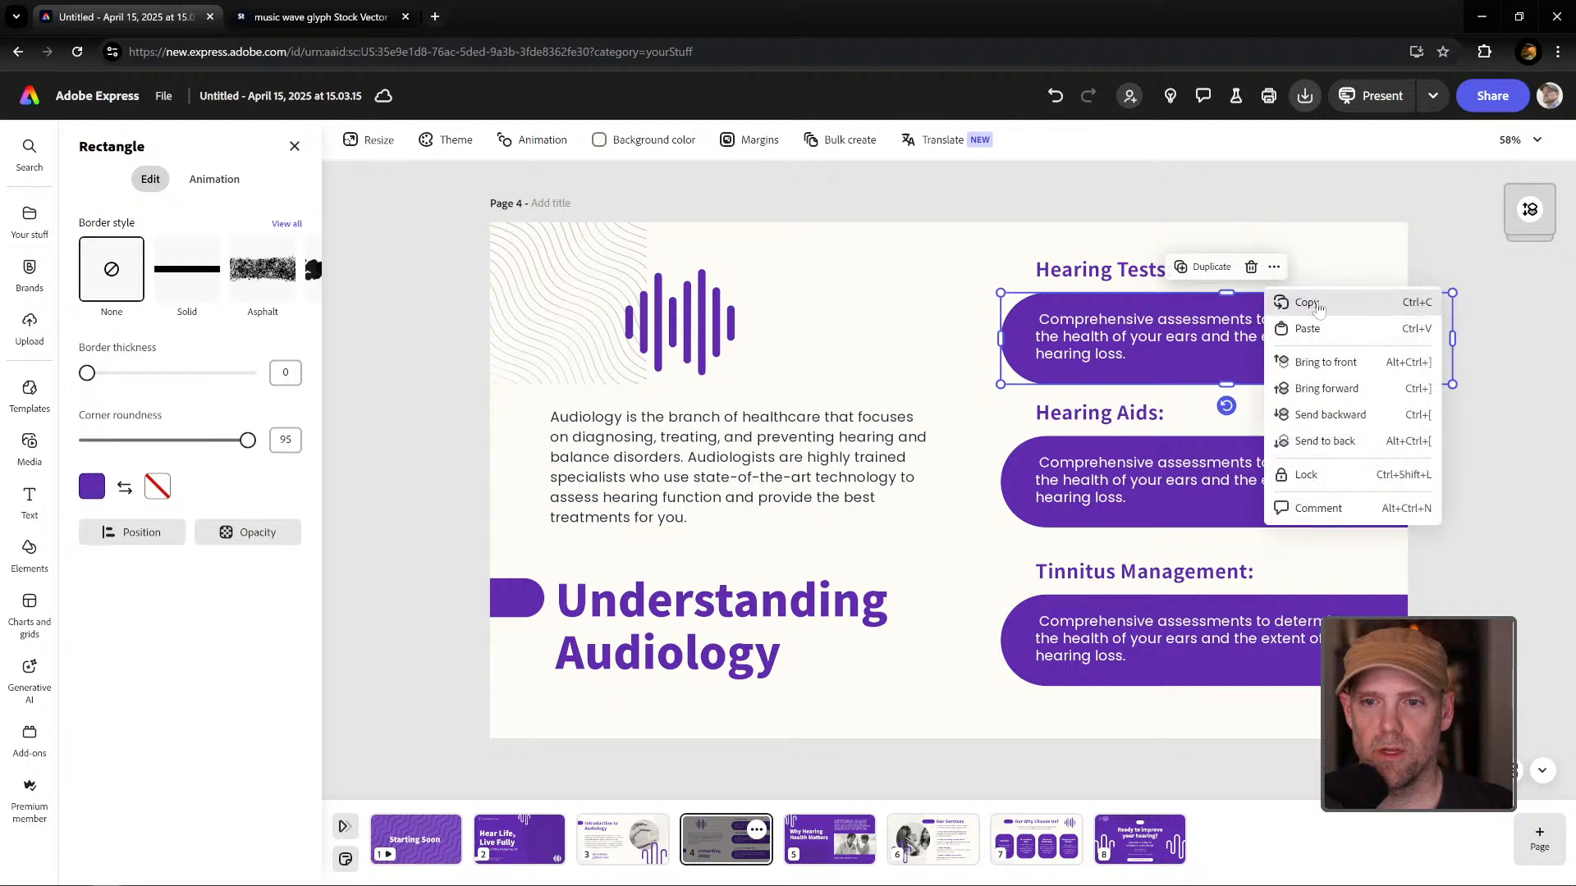
click(1306, 302)
click(415, 837)
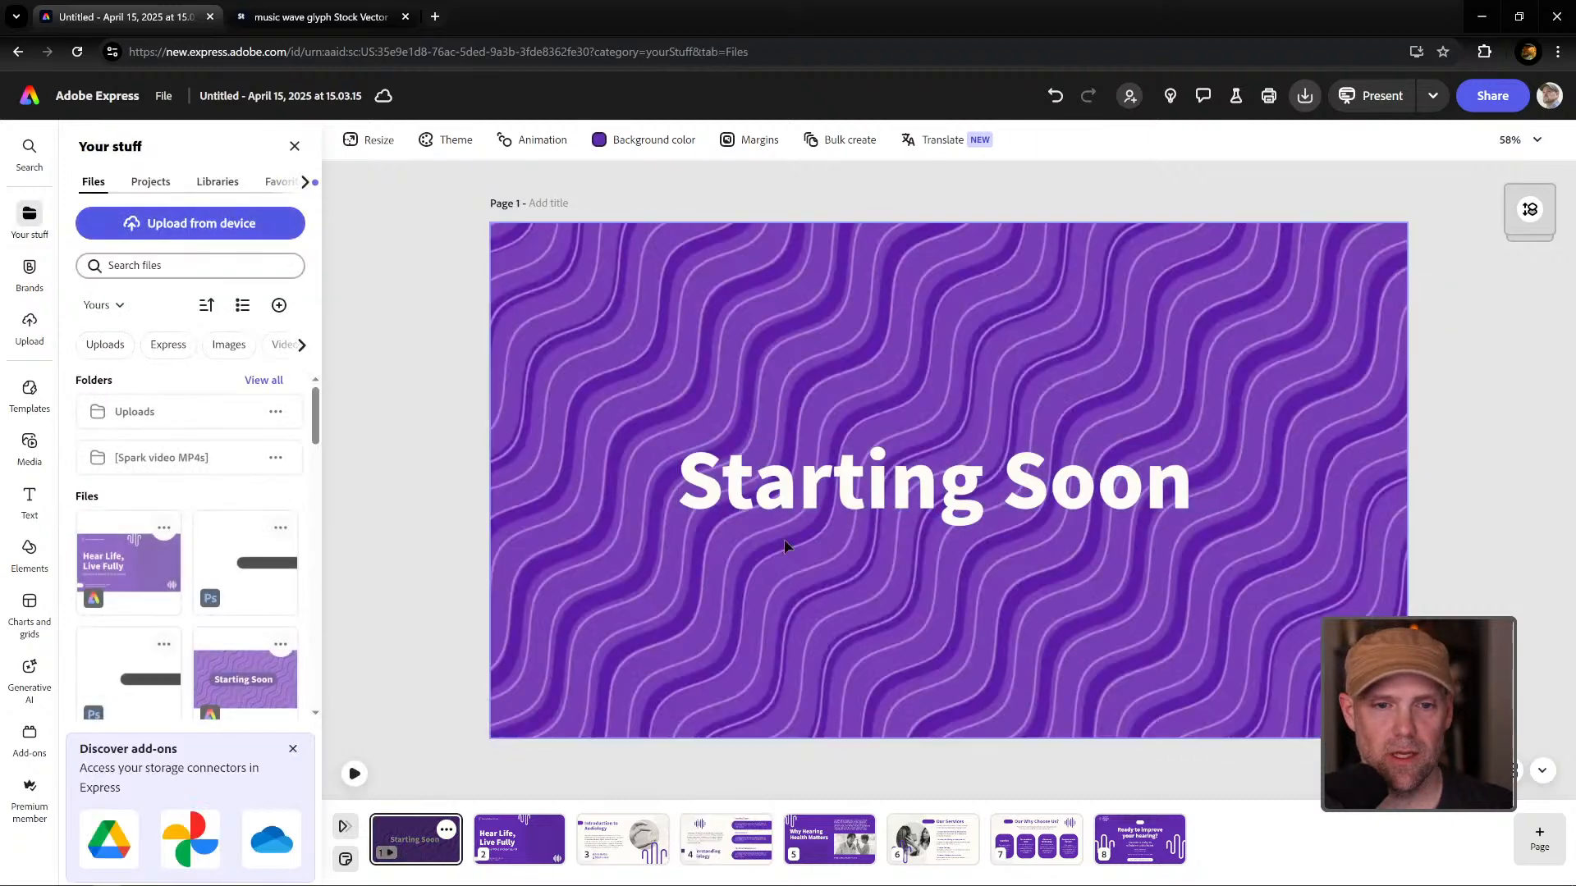
key(ctrl+v)
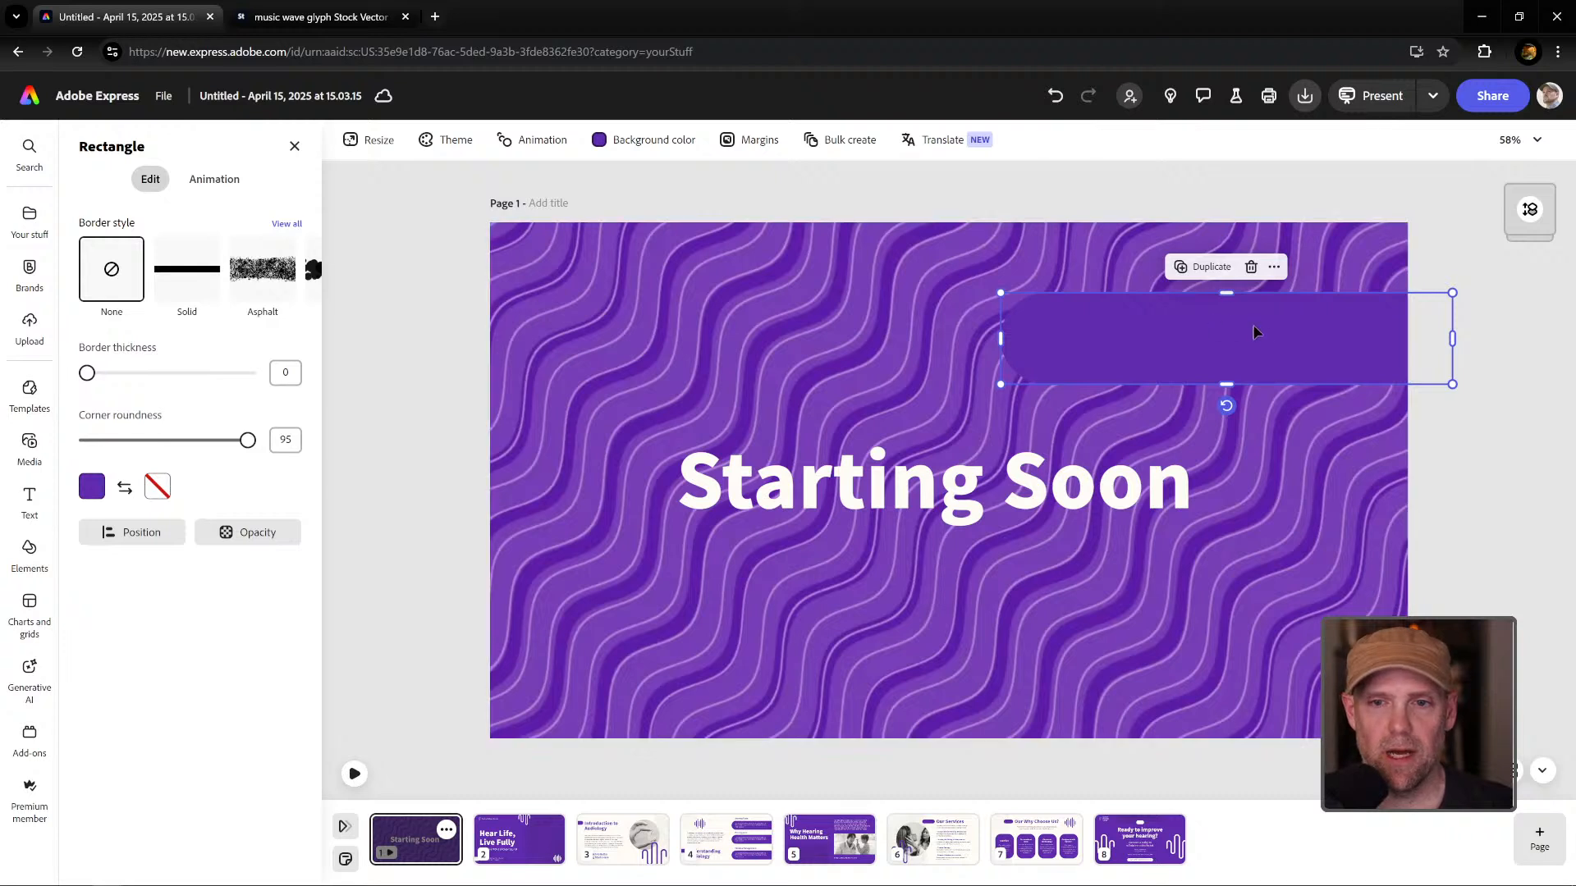
Order the pasted rectangle beneath the "Starting Soon" text, move it behind the title, and widen it to span all the words.
click(1530, 209)
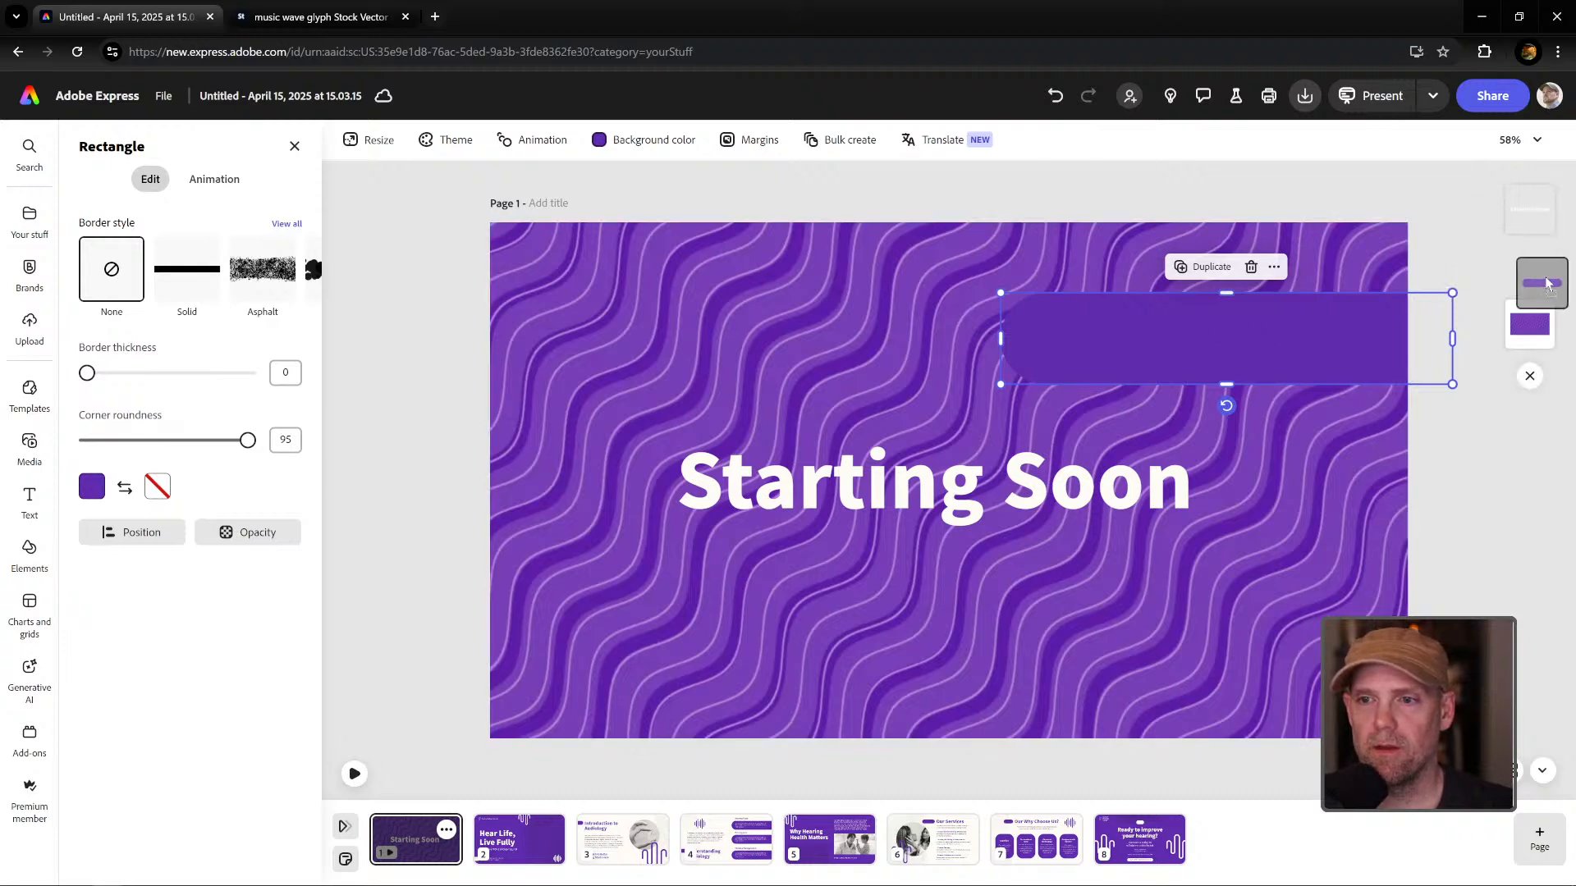
drag(1226, 353, 854, 488)
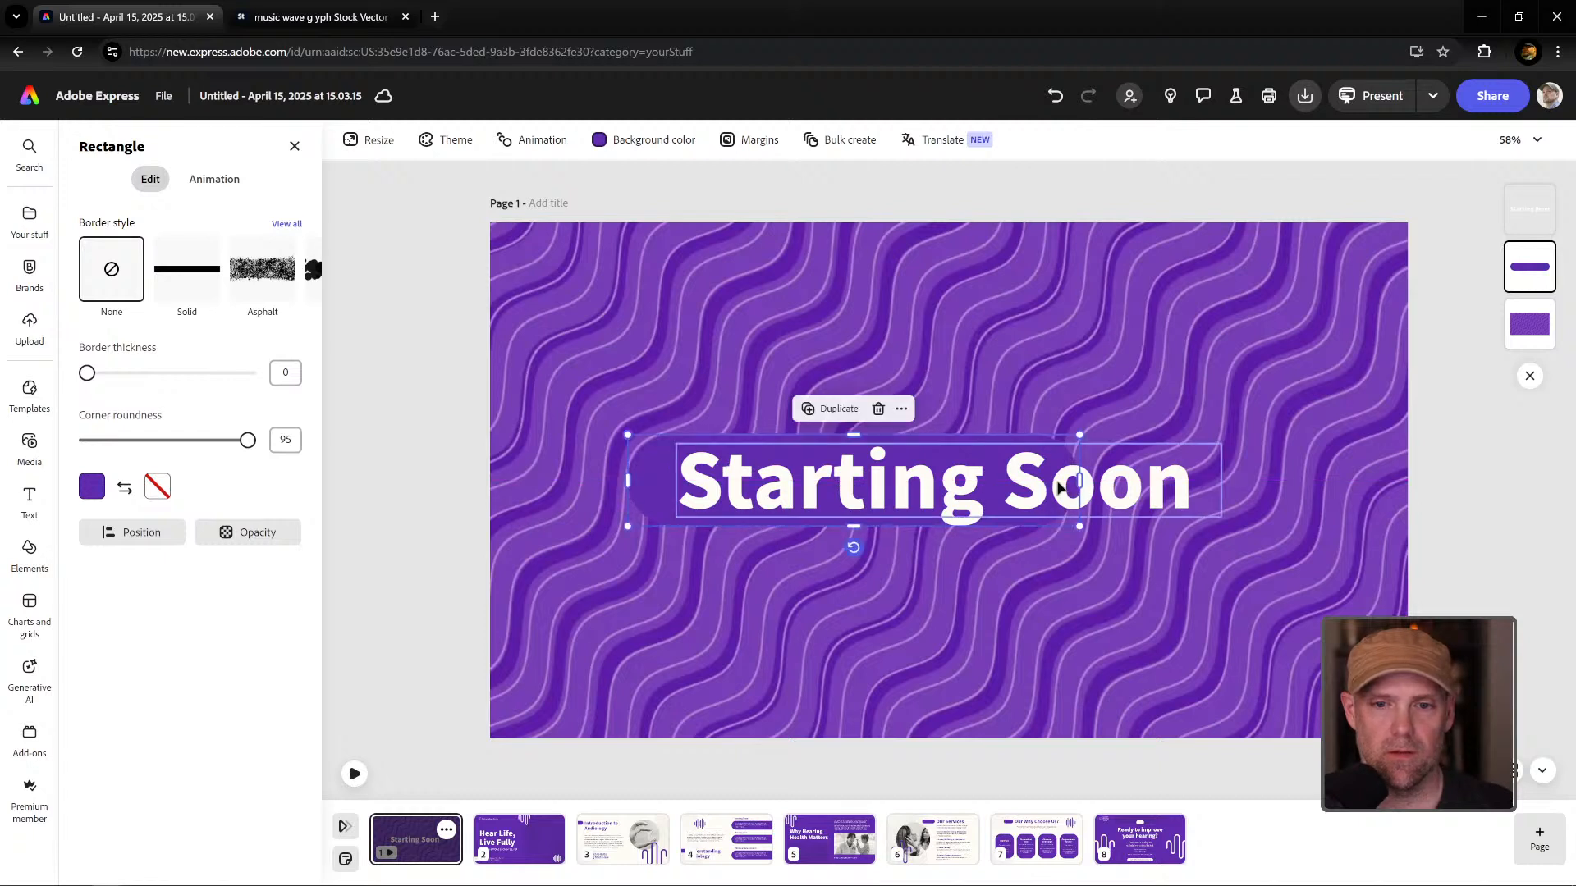
drag(1080, 478, 1239, 464)
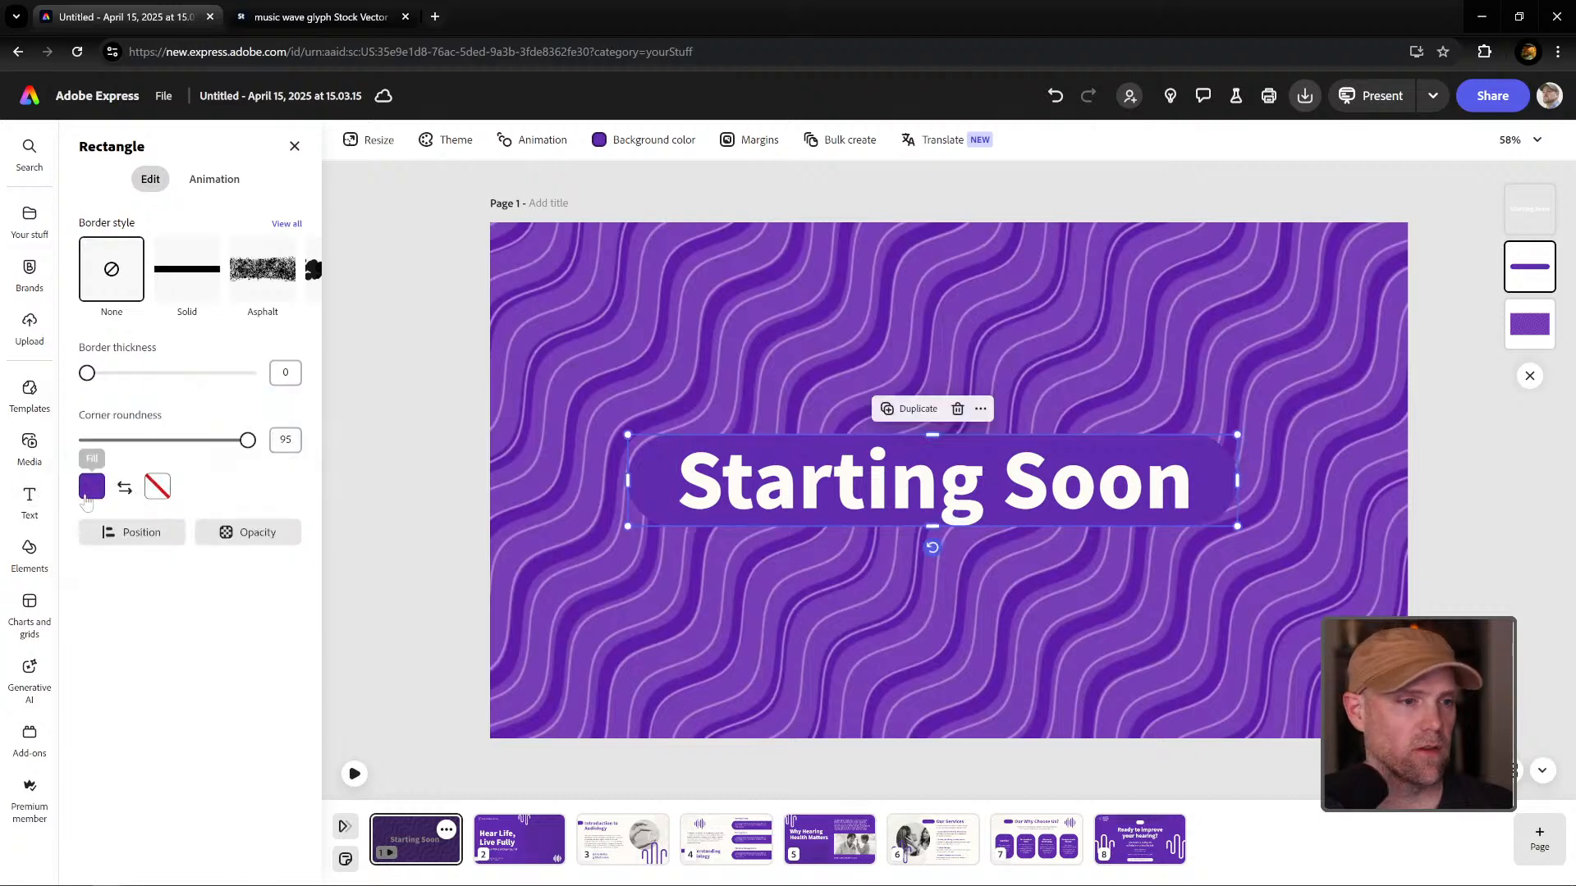
Set the rectangle's fill to dark purple #3E1675 and extend its lower edge slightly below the title.
click(92, 487)
click(267, 498)
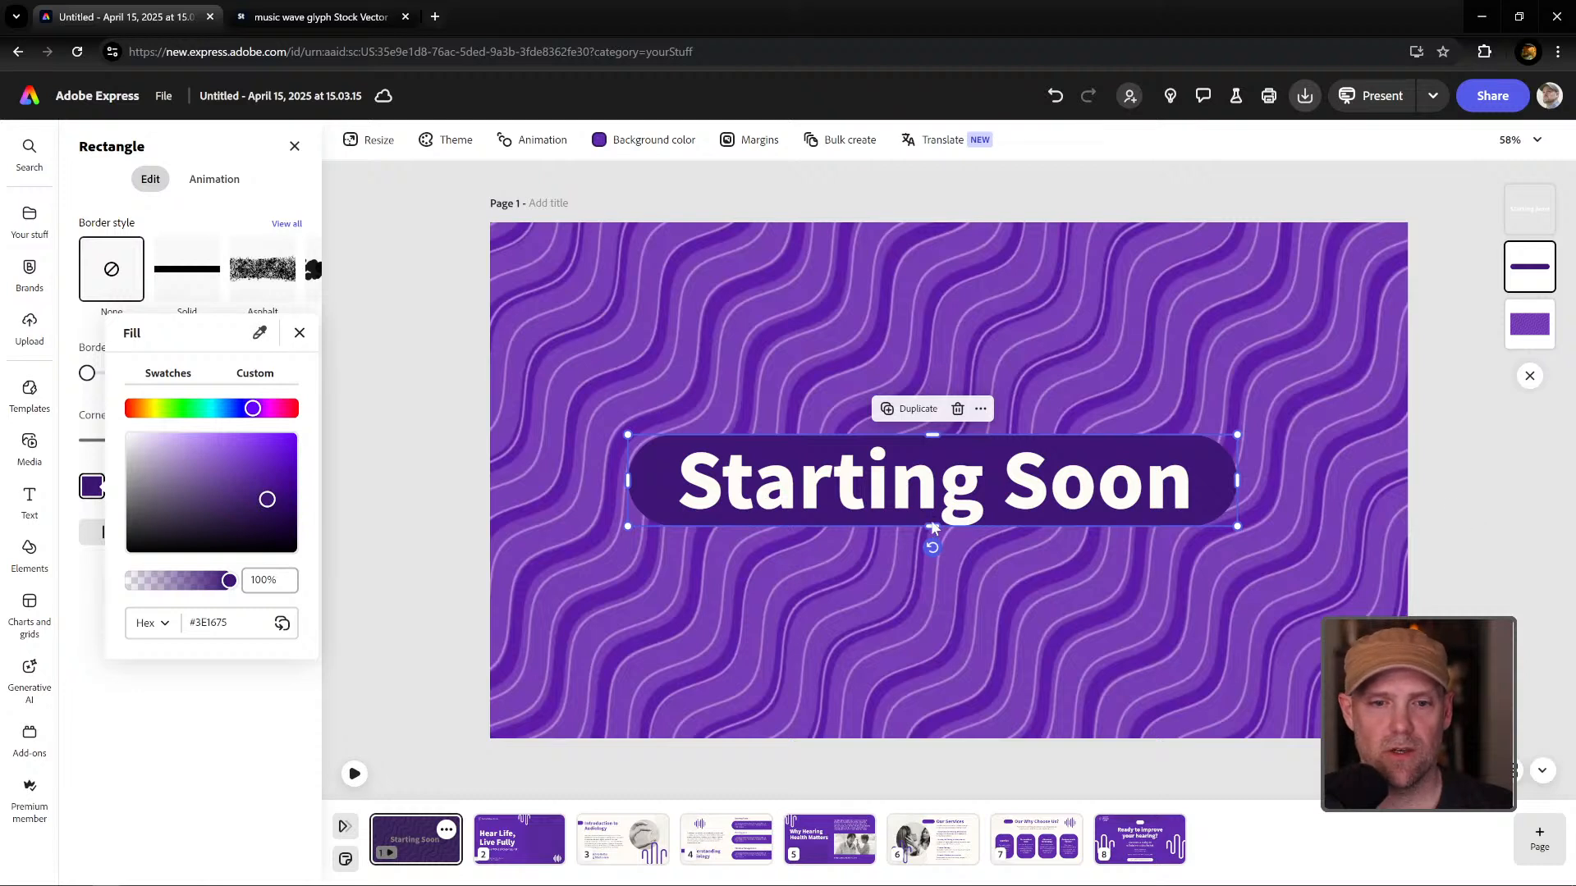
drag(934, 530, 934, 534)
click(1467, 514)
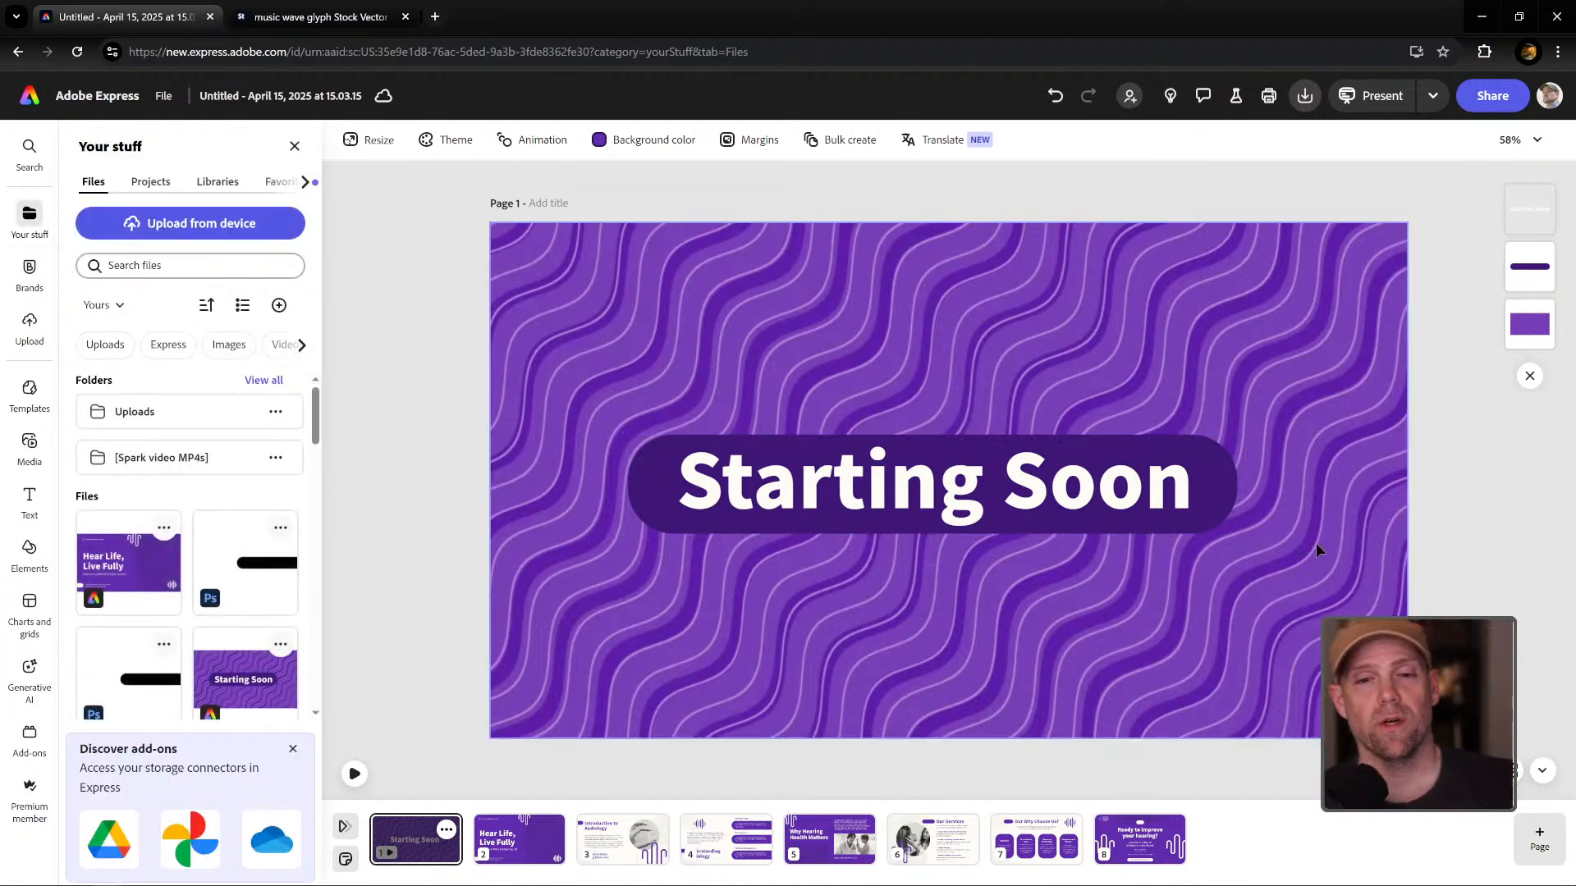
Delete the three purple rounded rectangles behind the bullet texts on page 4.
click(719, 839)
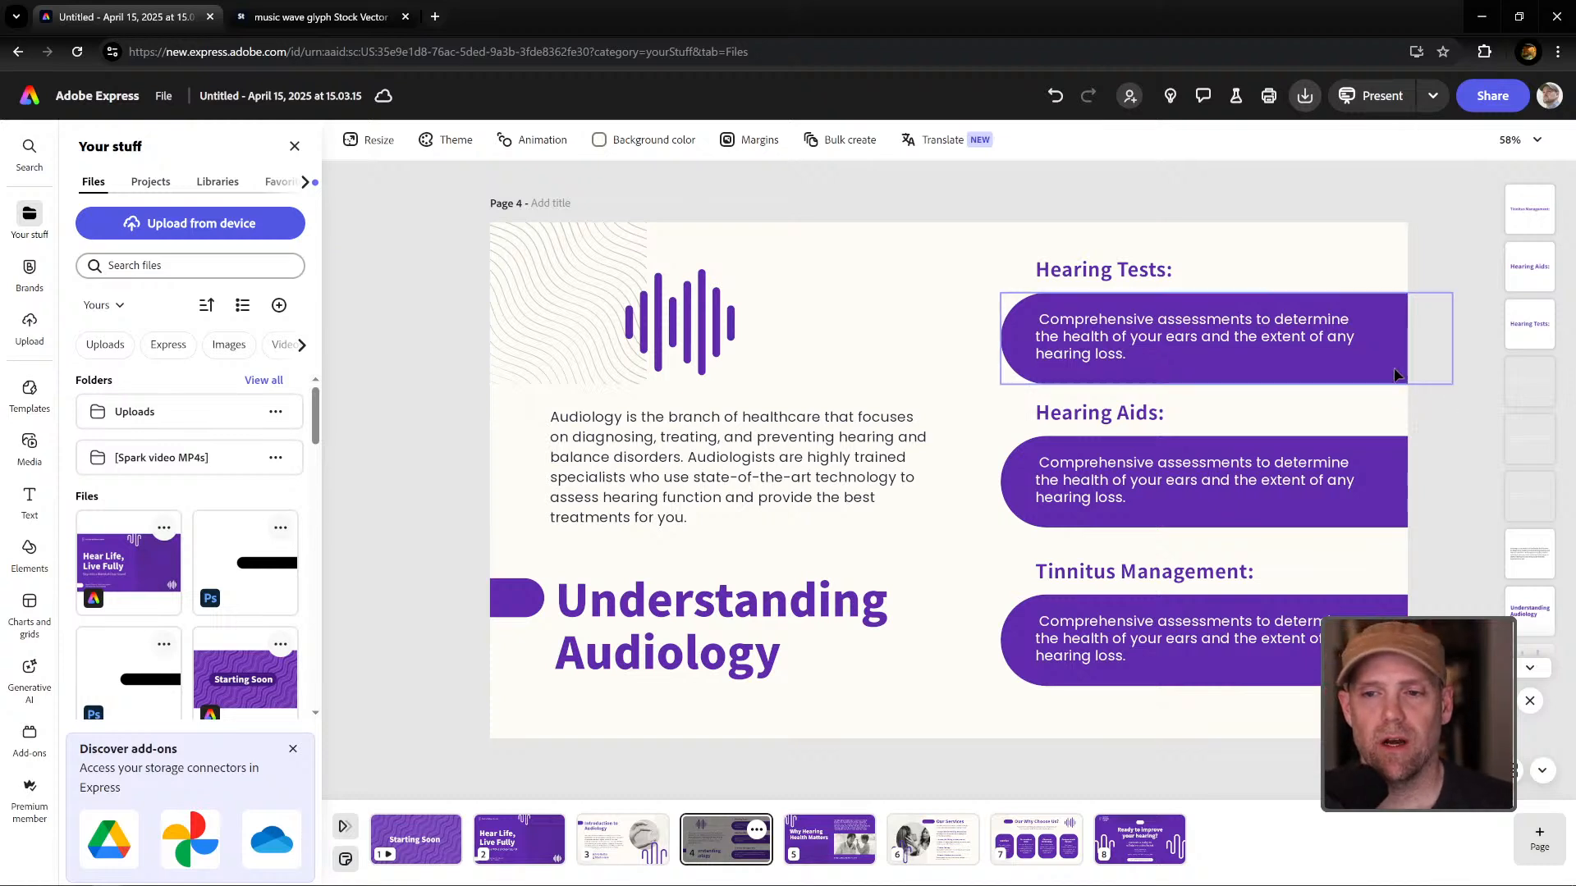
click(1418, 369)
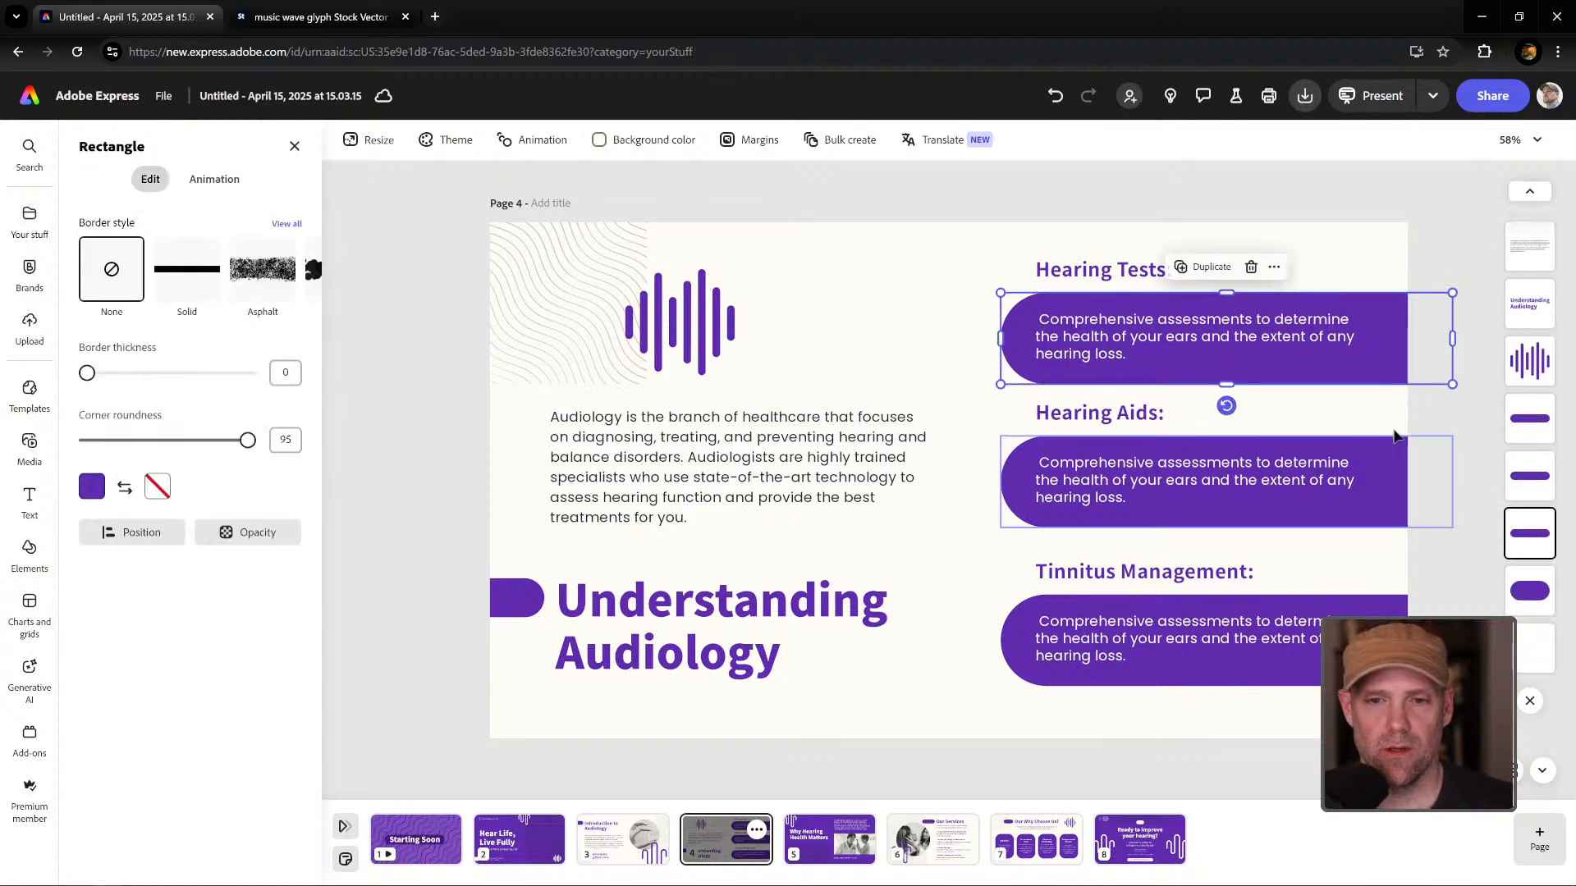
shift+click(1393, 471)
shift+click(1382, 644)
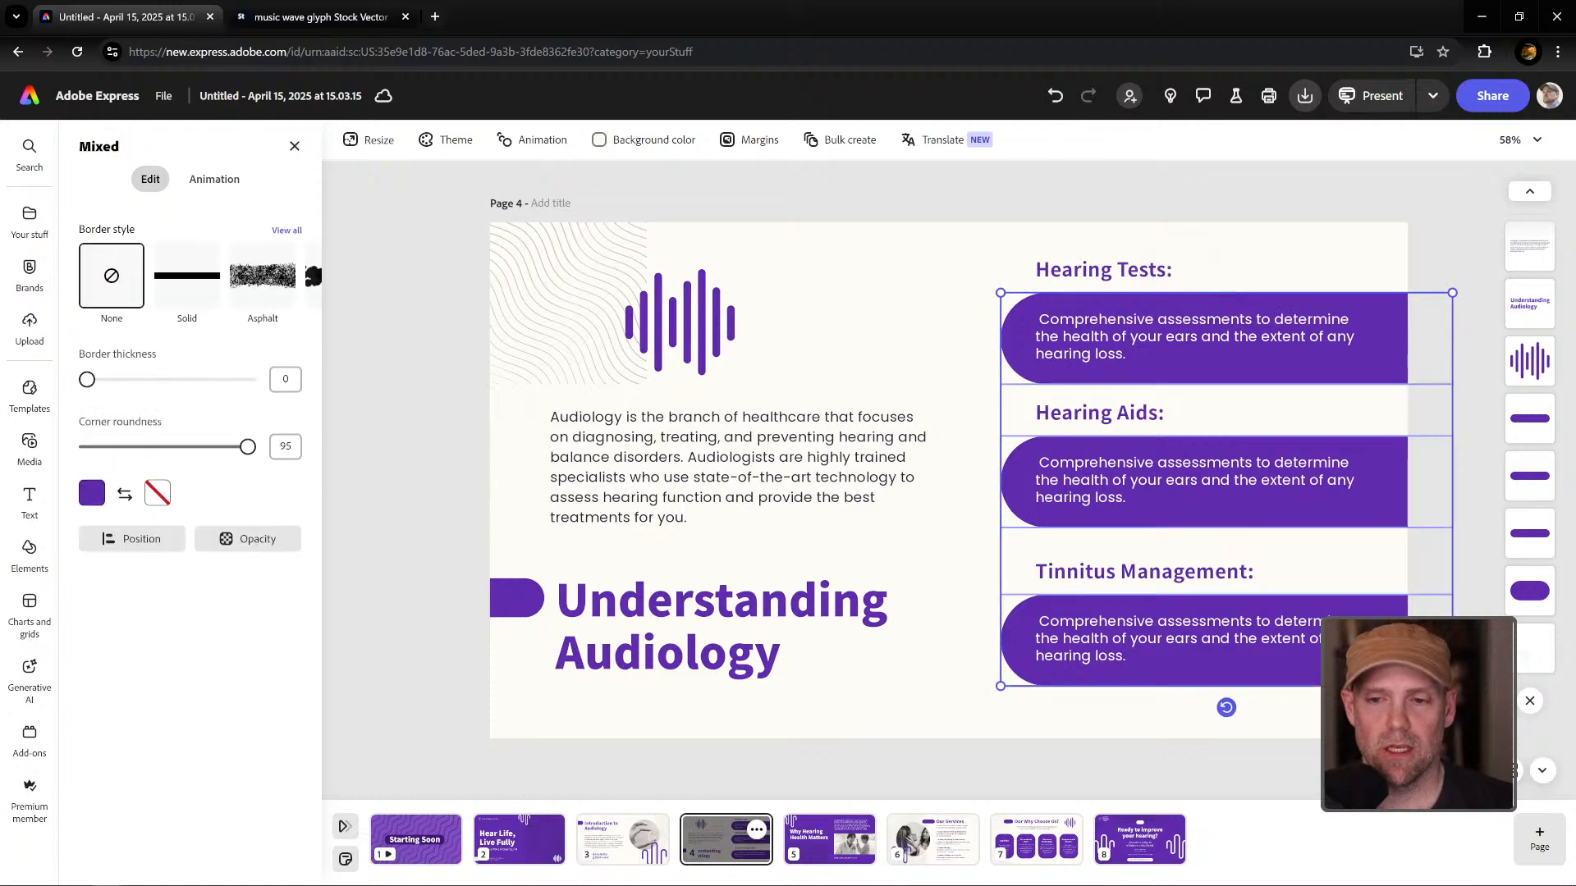
key(Delete)
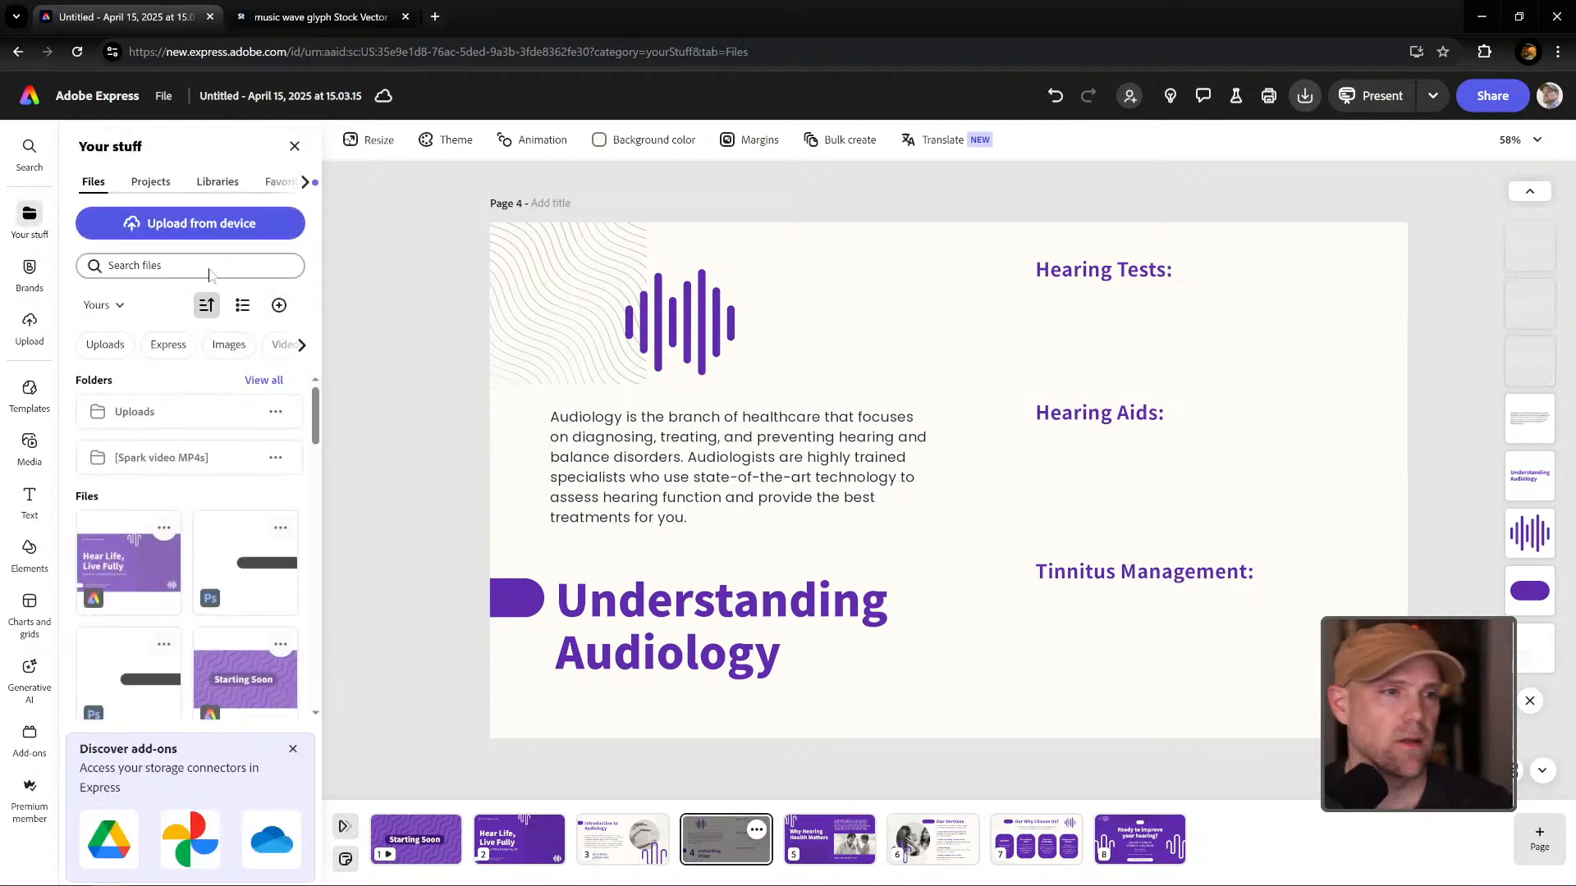
Upload the bulletpoint video to page 4, enlarge it, and place it against the page's right edge with its bar below the Hearing Tests heading.
click(227, 225)
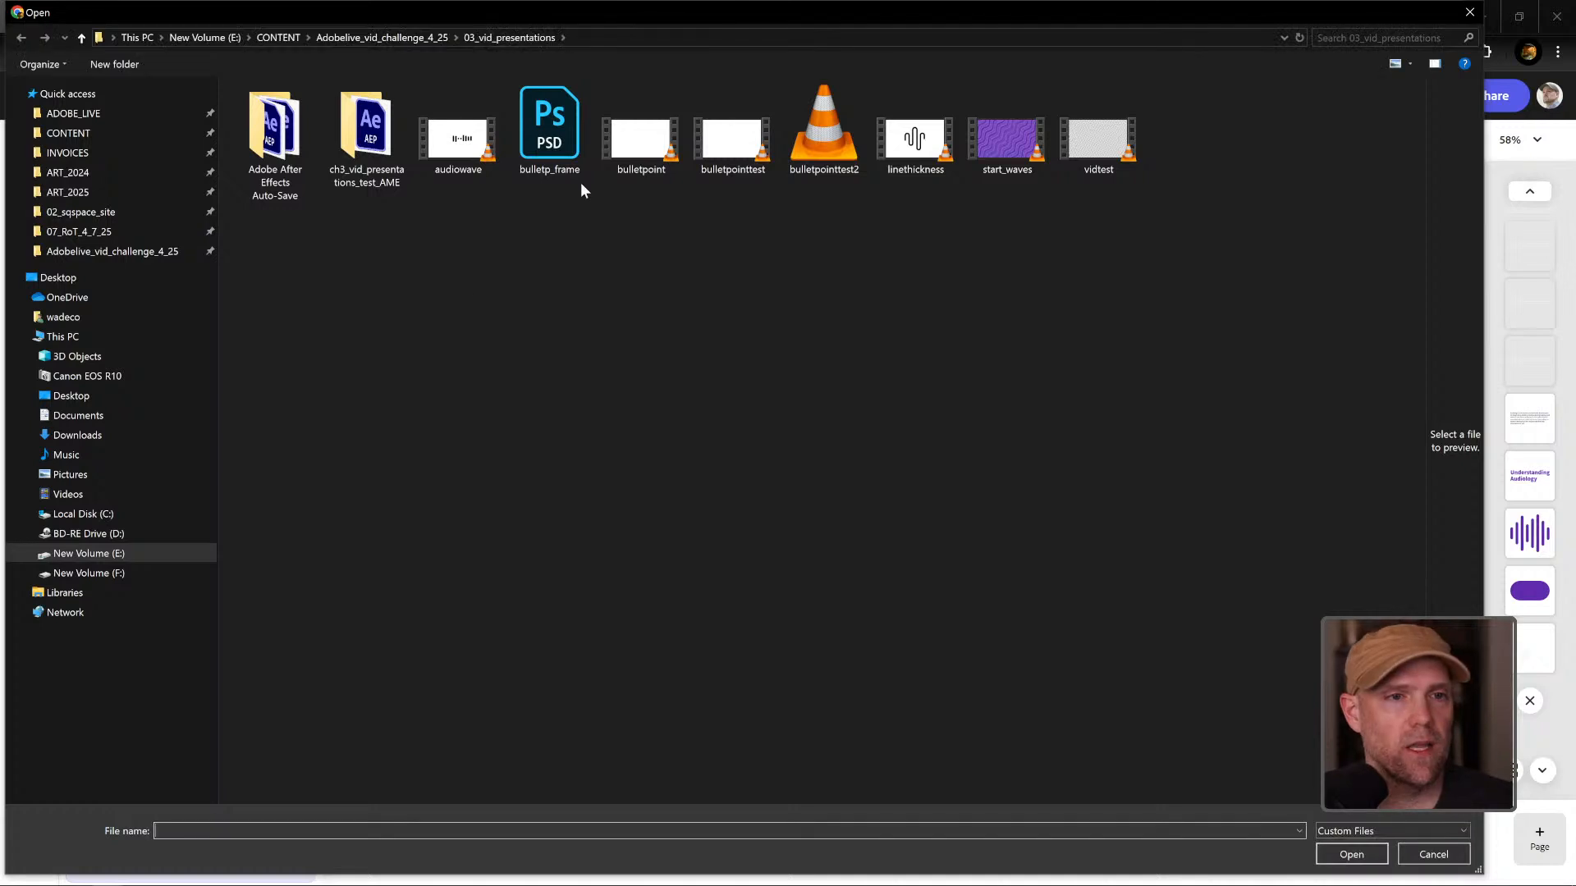
double_click(626, 156)
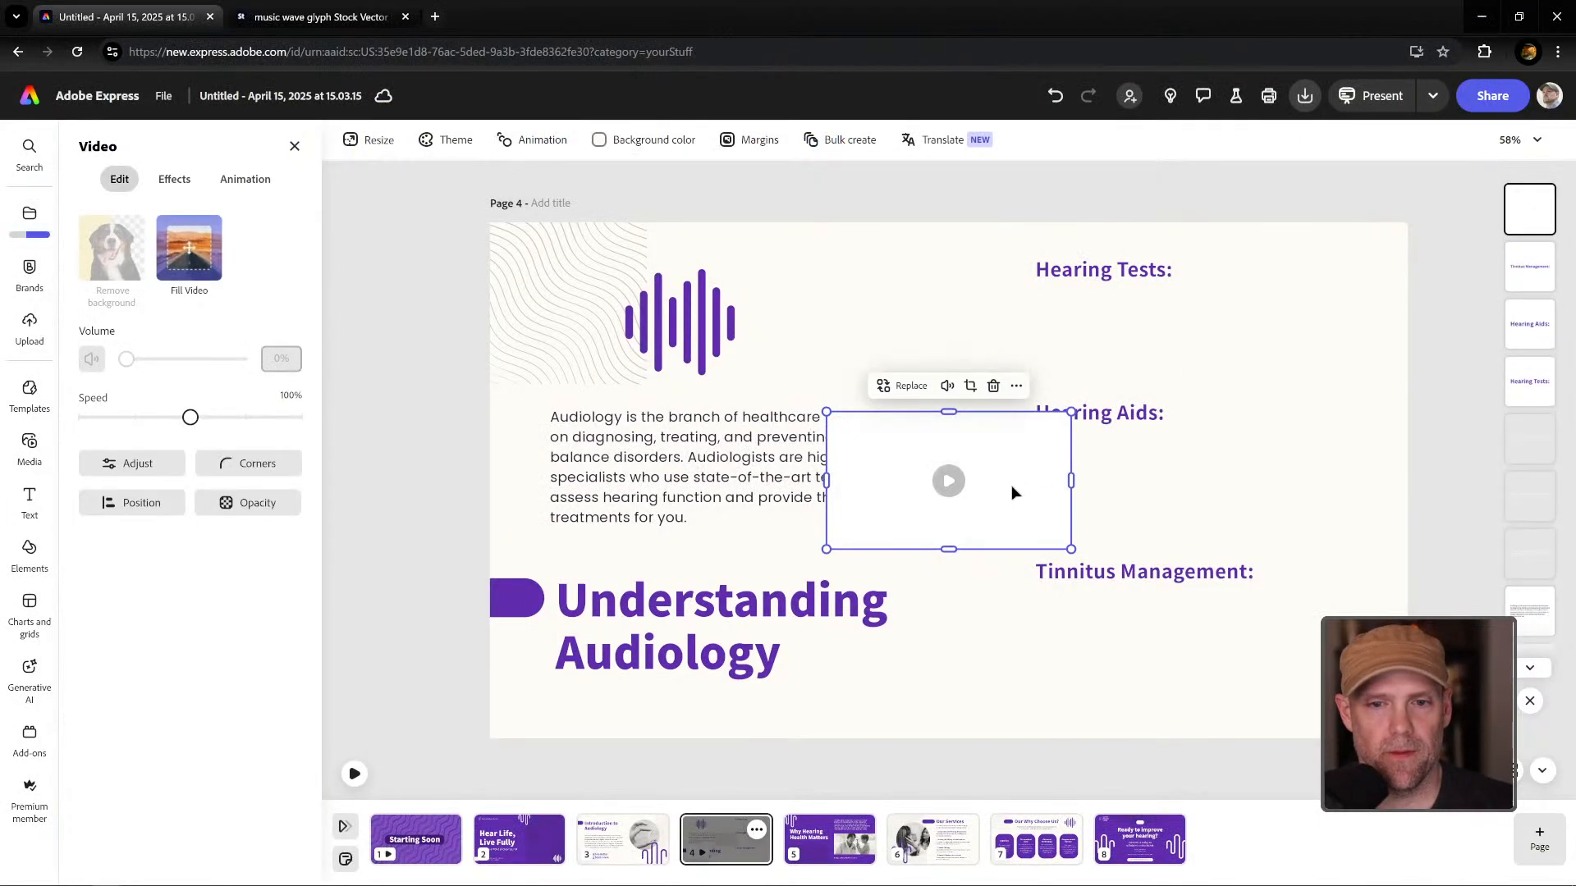
drag(1014, 489, 1084, 326)
click(1024, 323)
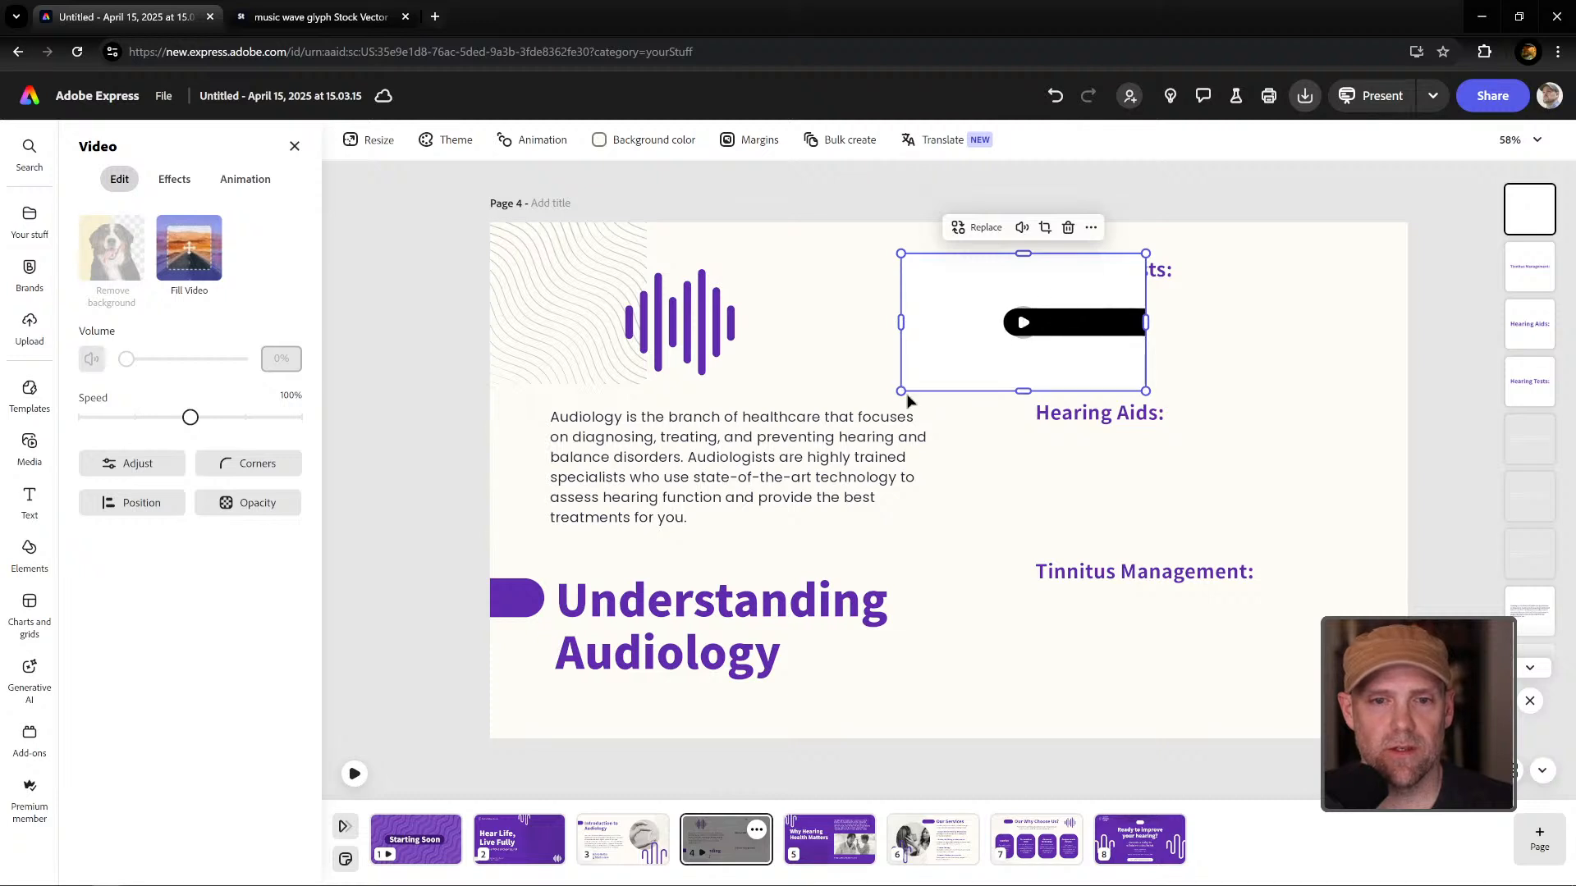
drag(901, 391, 496, 615)
drag(829, 484, 1082, 377)
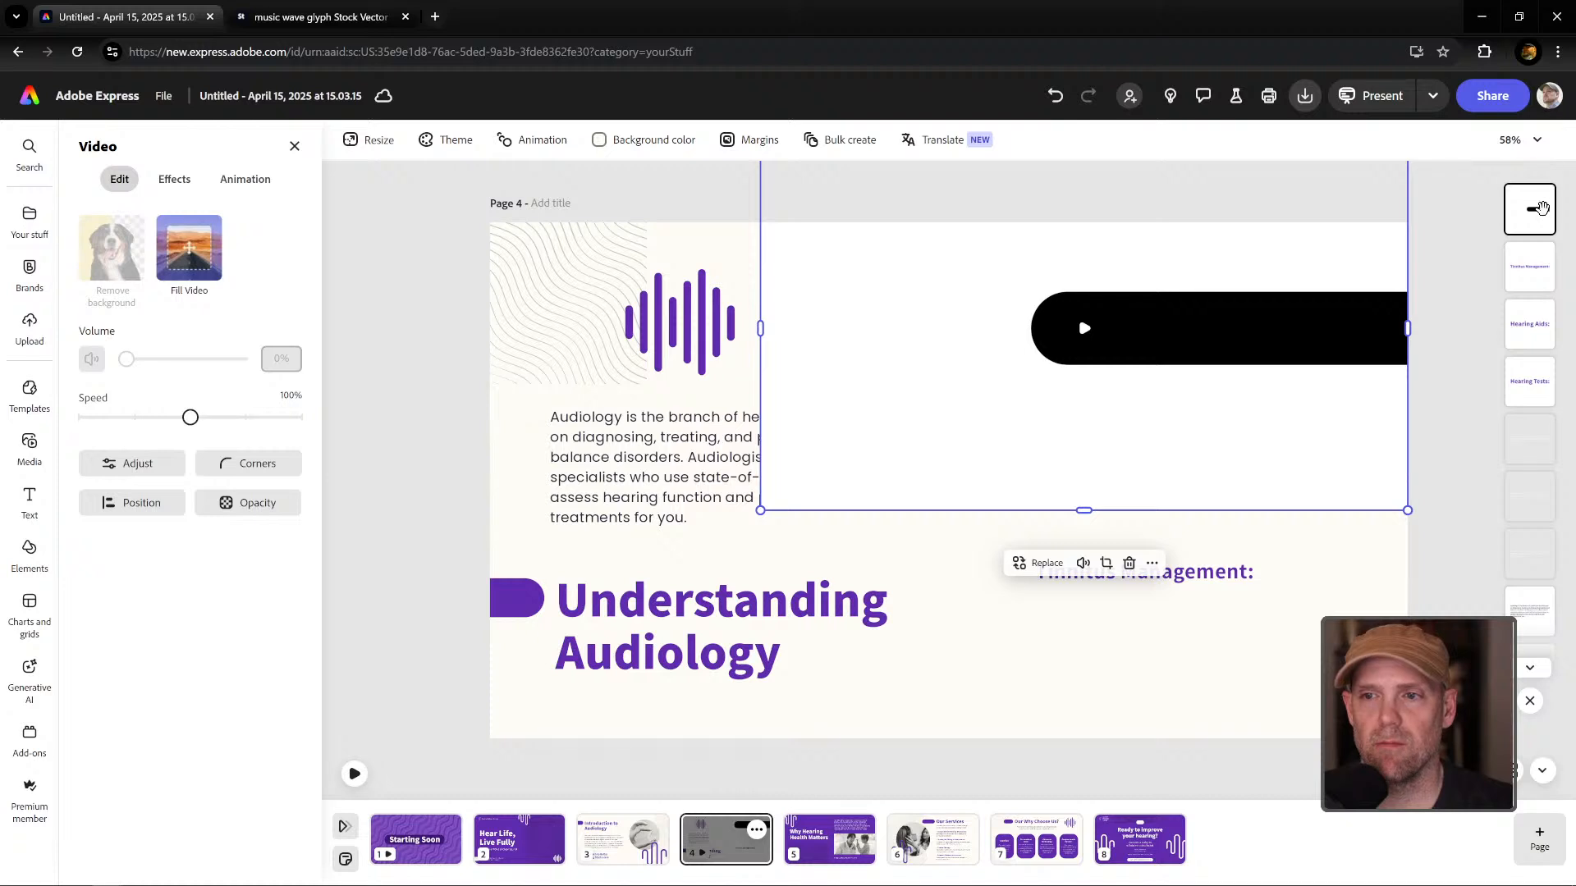
Order the bulletpoint video beneath the bullet texts, enlarge it so its bar frames the Hearing Tests description, and set its blend to Multiply.
drag(1530, 209, 1532, 554)
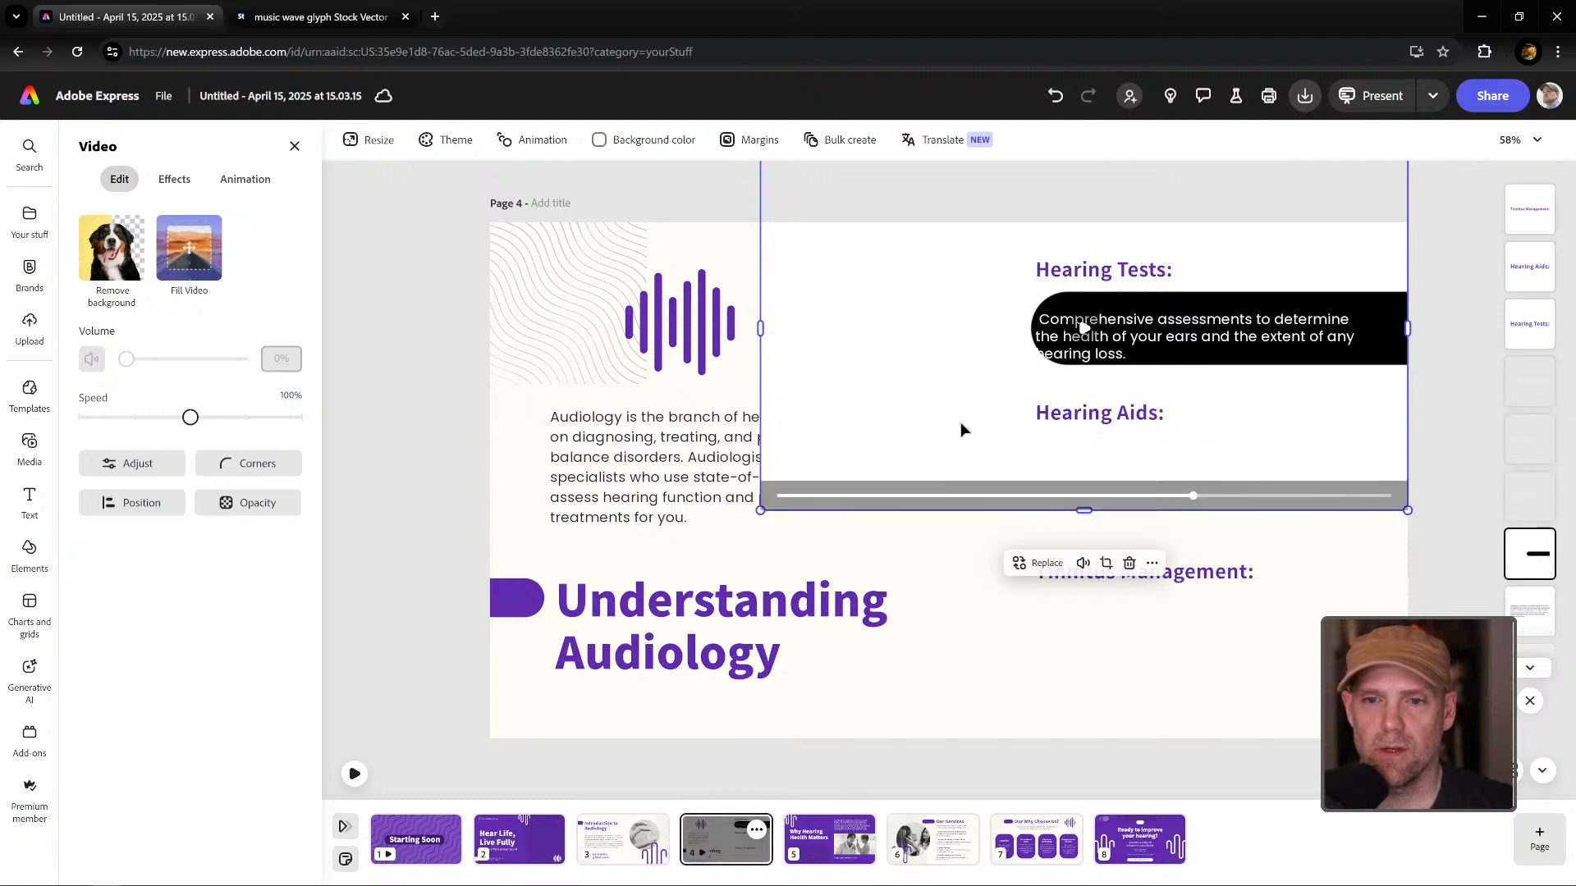
drag(759, 510, 709, 540)
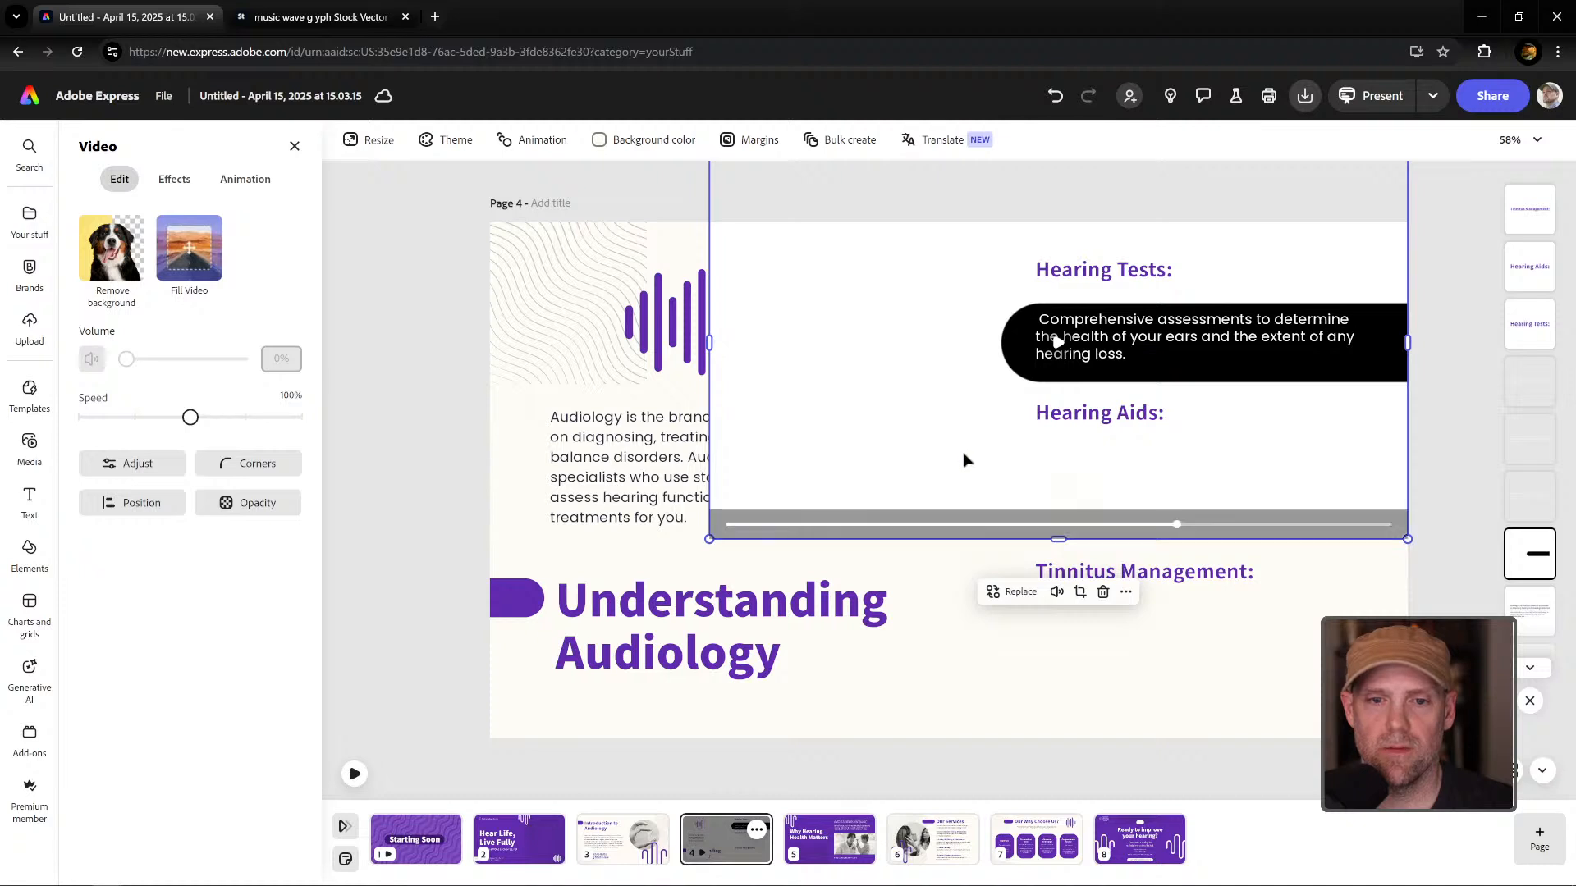
drag(929, 371, 928, 367)
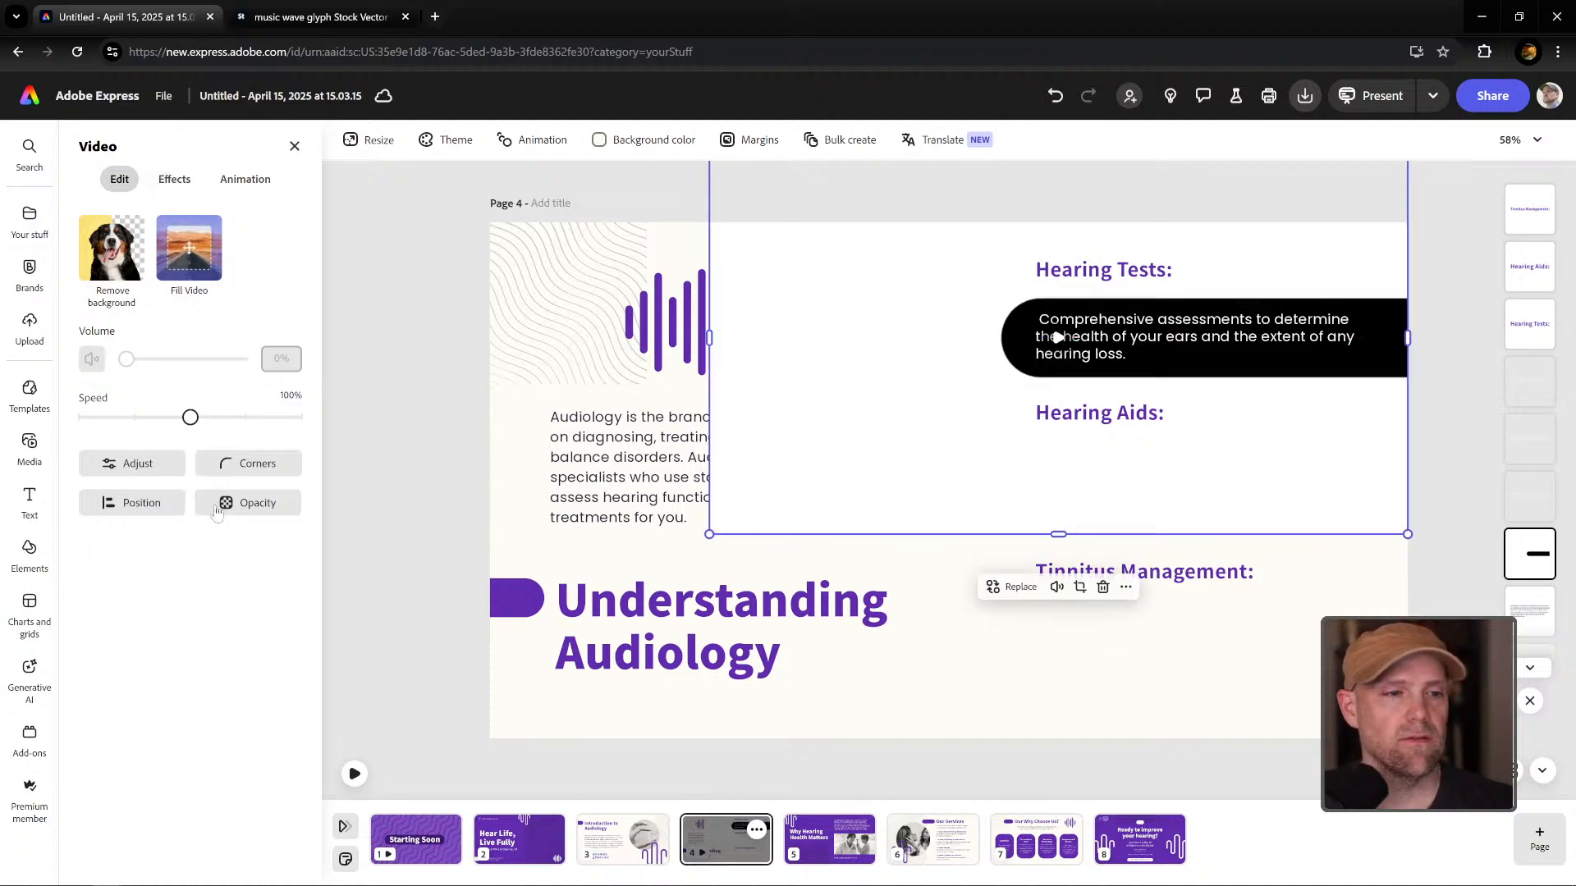
click(270, 508)
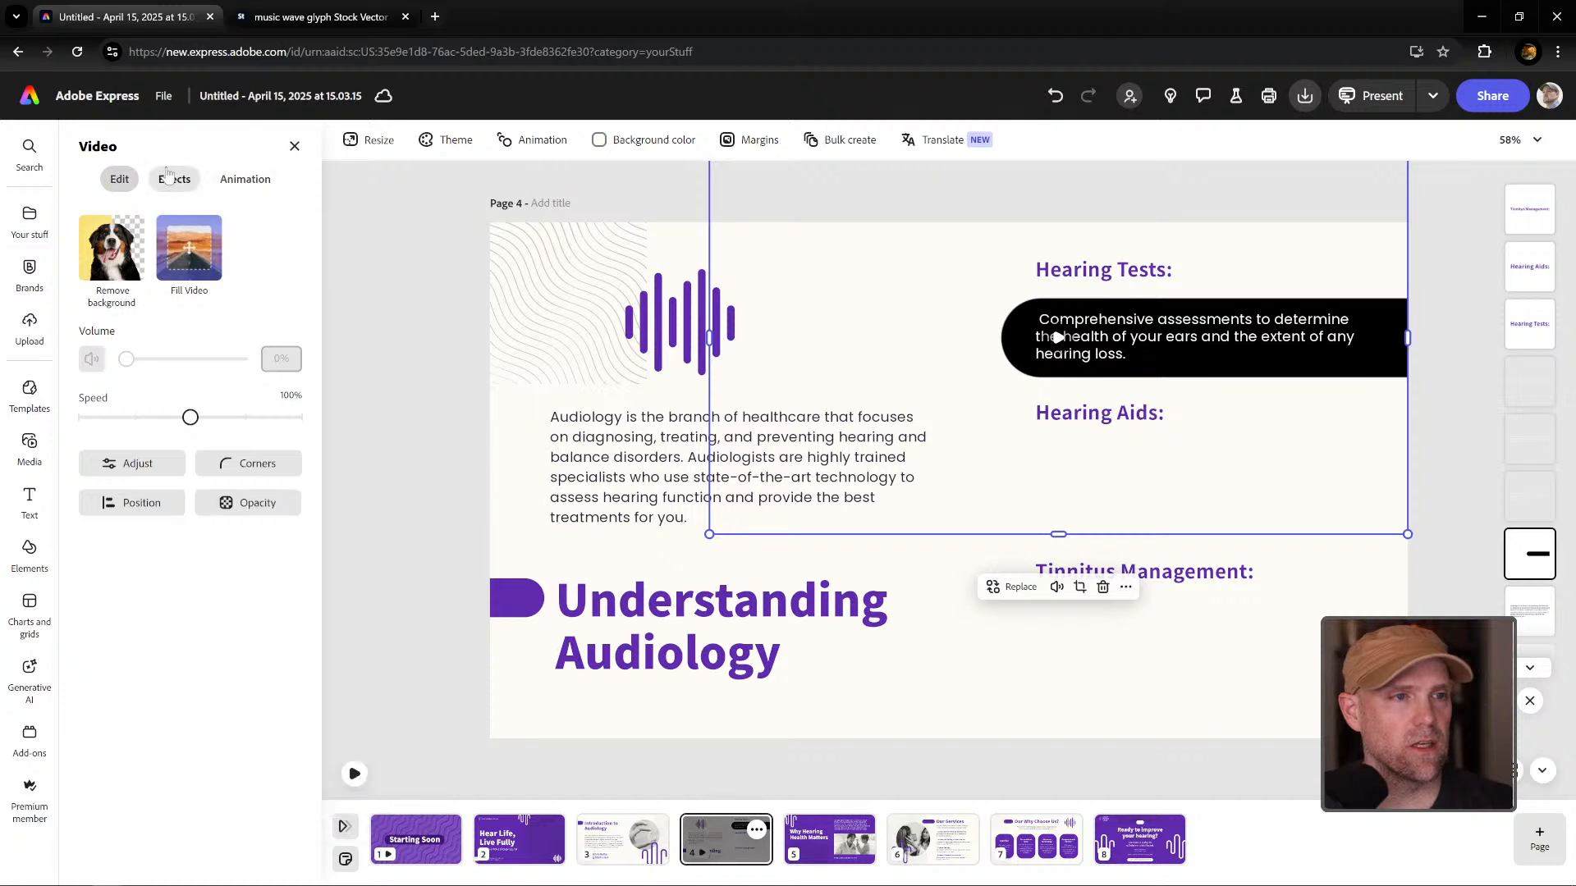
Apply a Duotone effect to the bulletpoint video, with shadows sampled from the purple shape beside the Understanding Audiology title and white highlights.
click(174, 179)
click(112, 364)
click(112, 364)
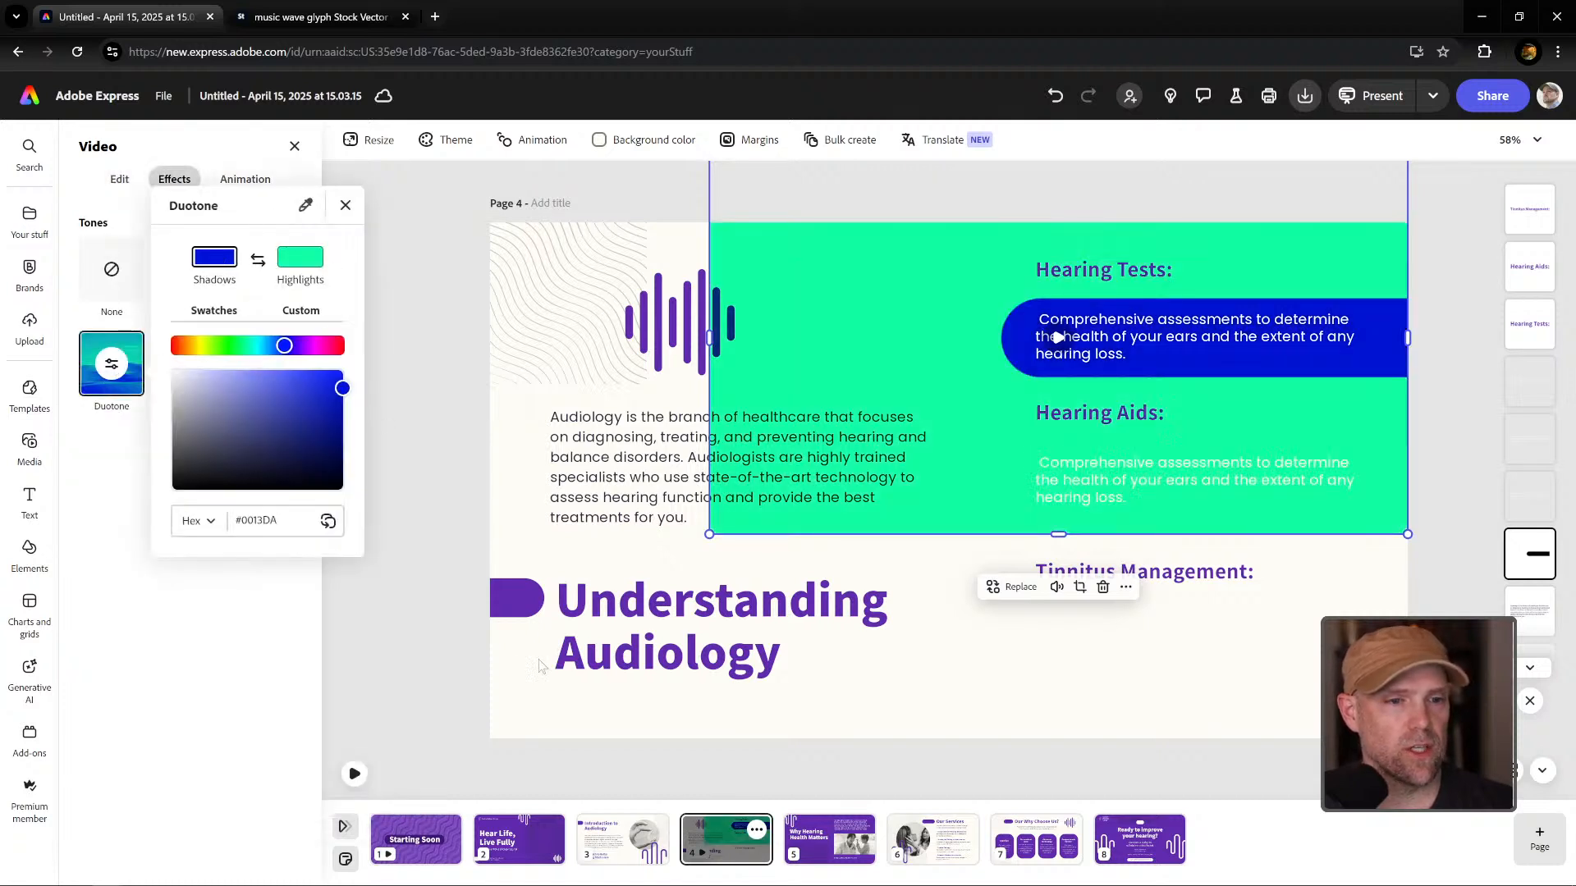
click(523, 595)
click(294, 268)
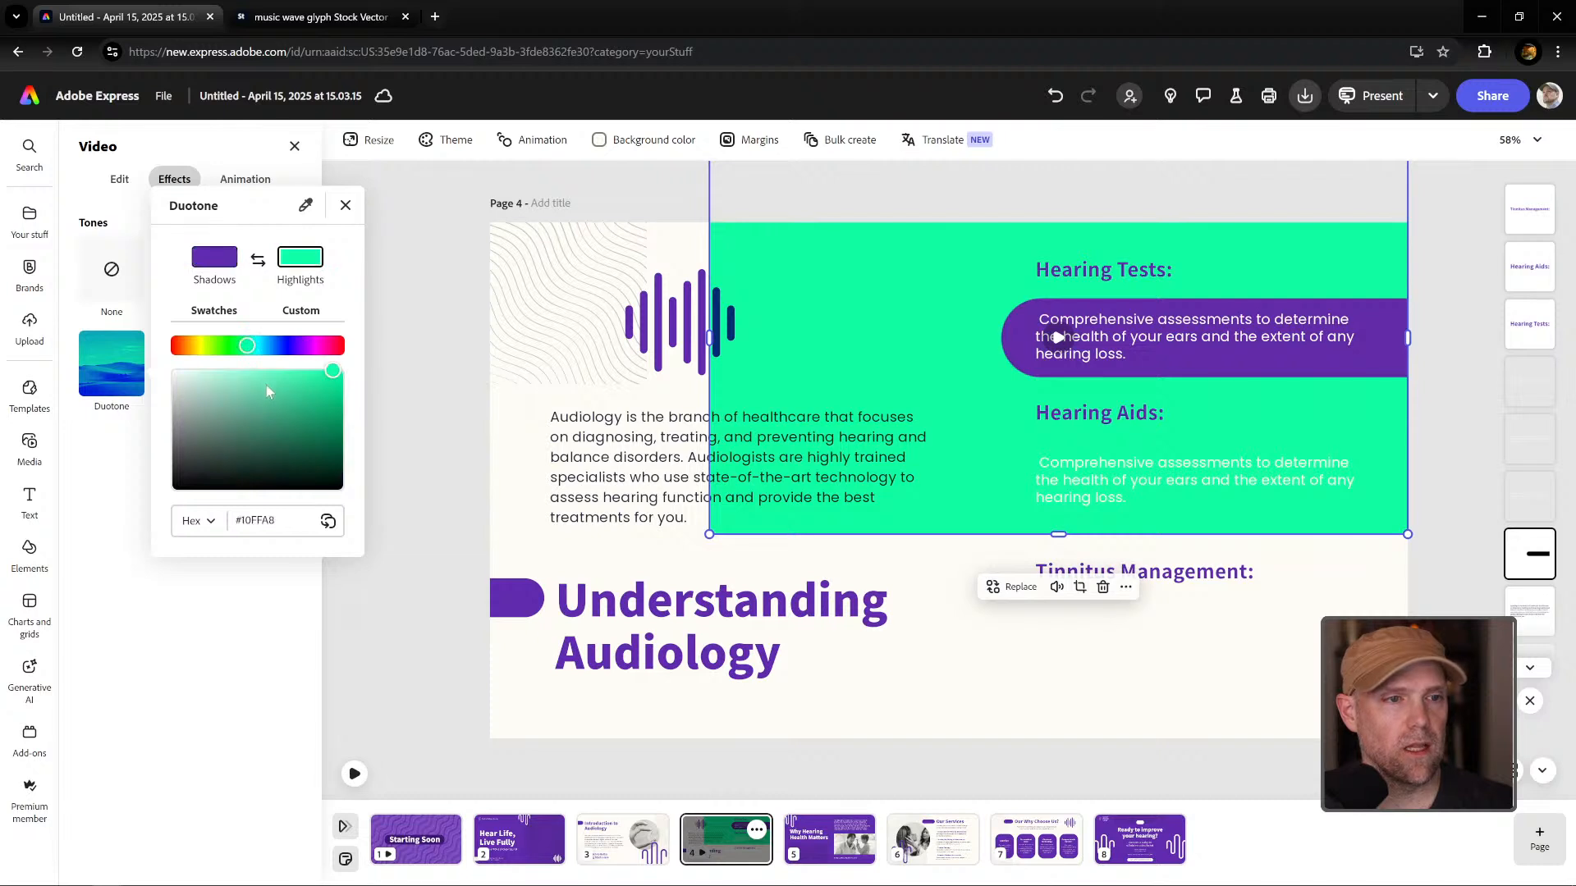
click(174, 371)
click(409, 234)
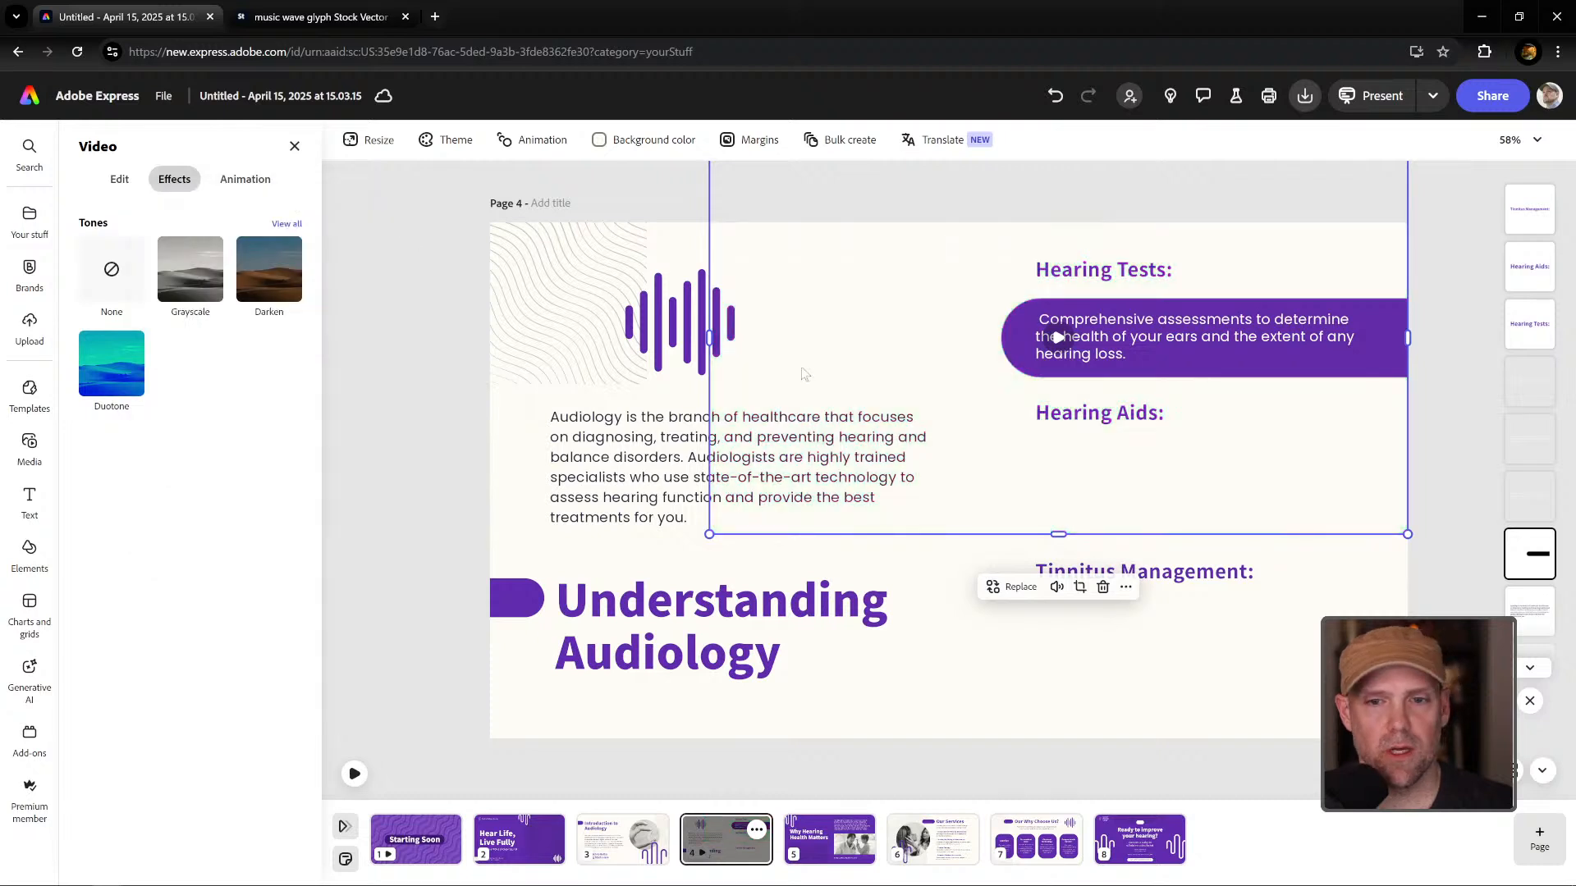
Play page 4 to preview the animated bullet bar behind the Hearing Tests description.
click(357, 776)
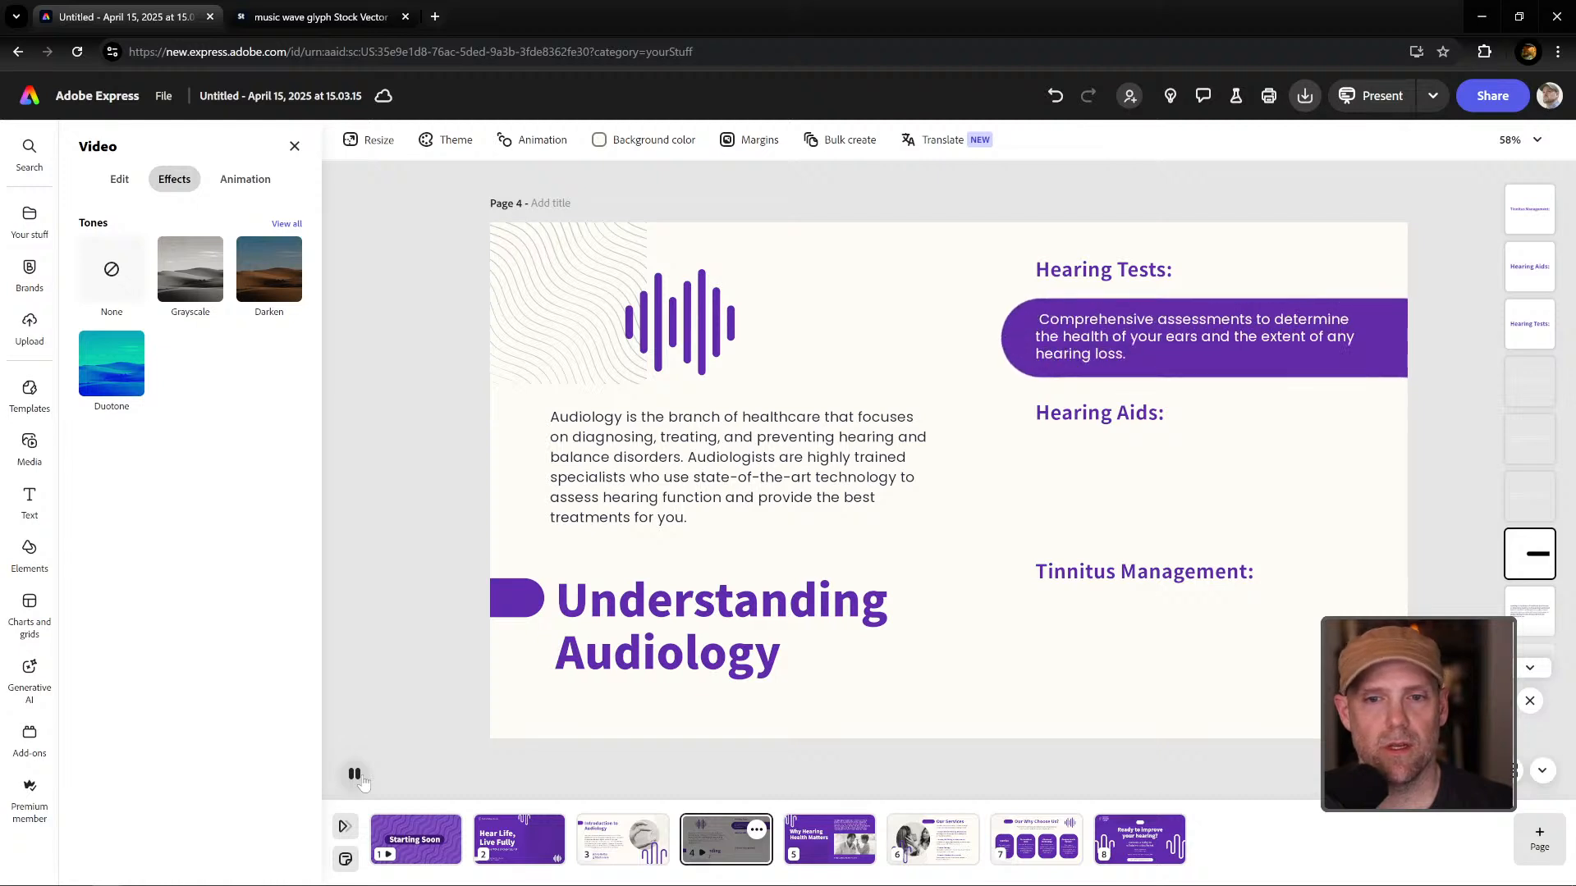
click(355, 775)
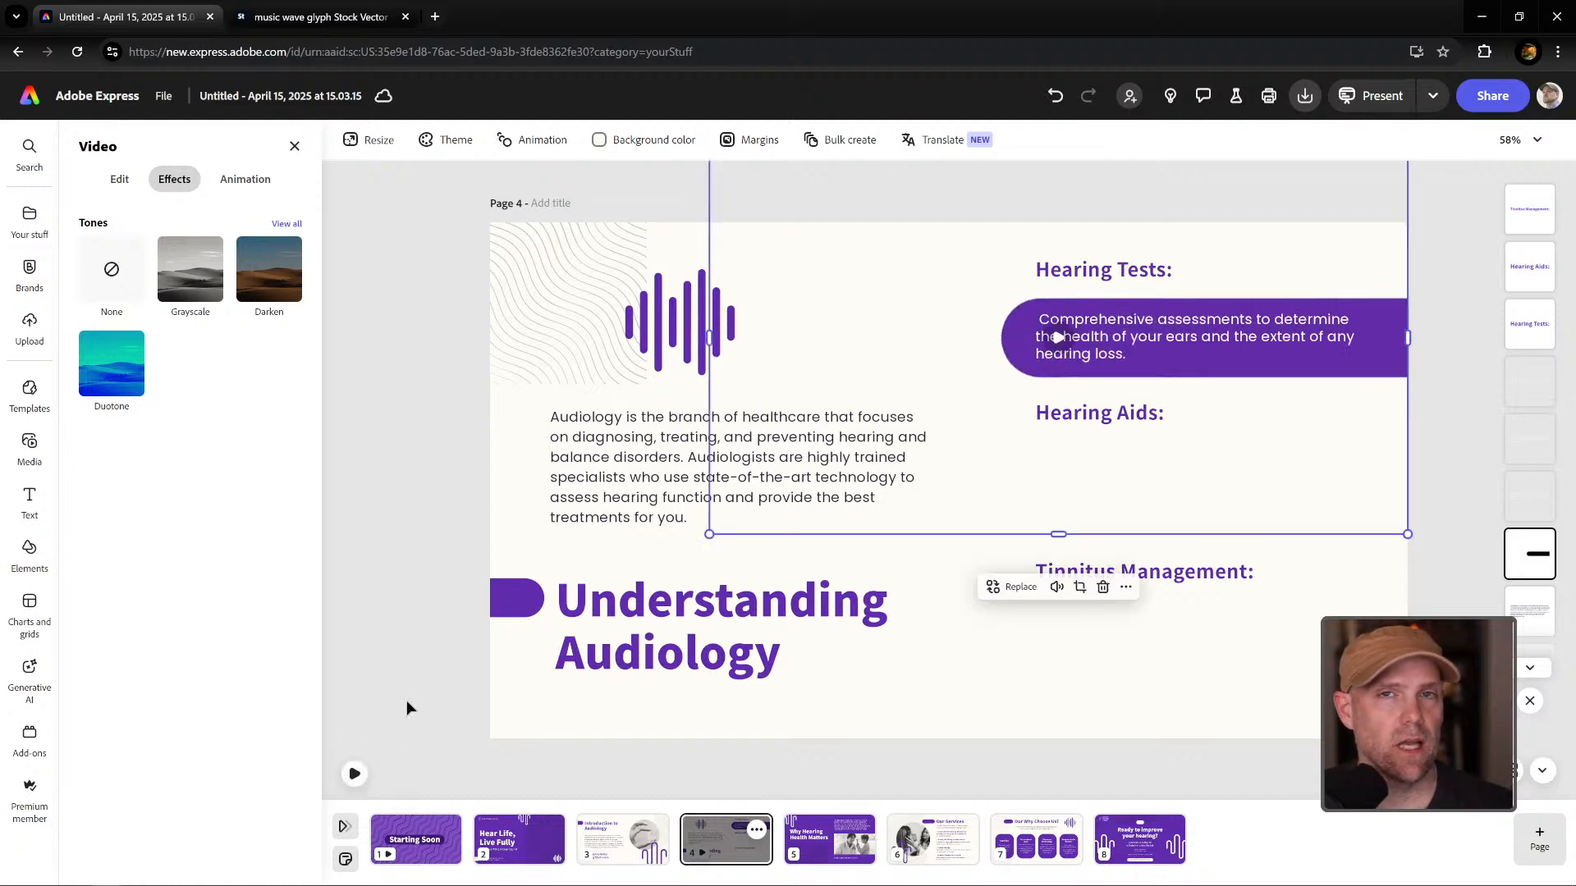
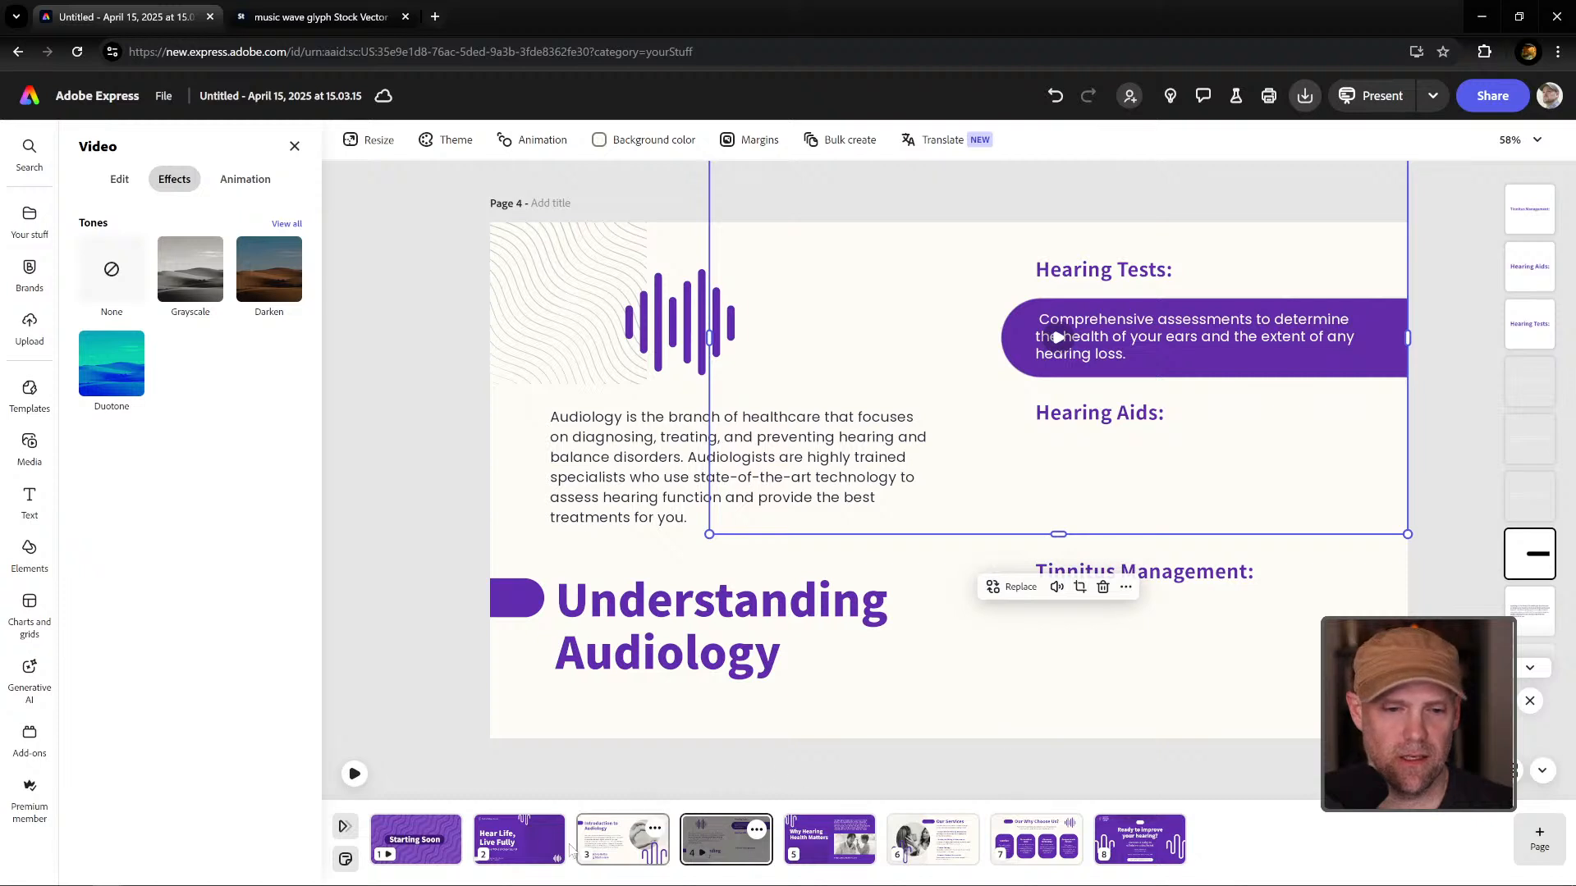
click(1469, 487)
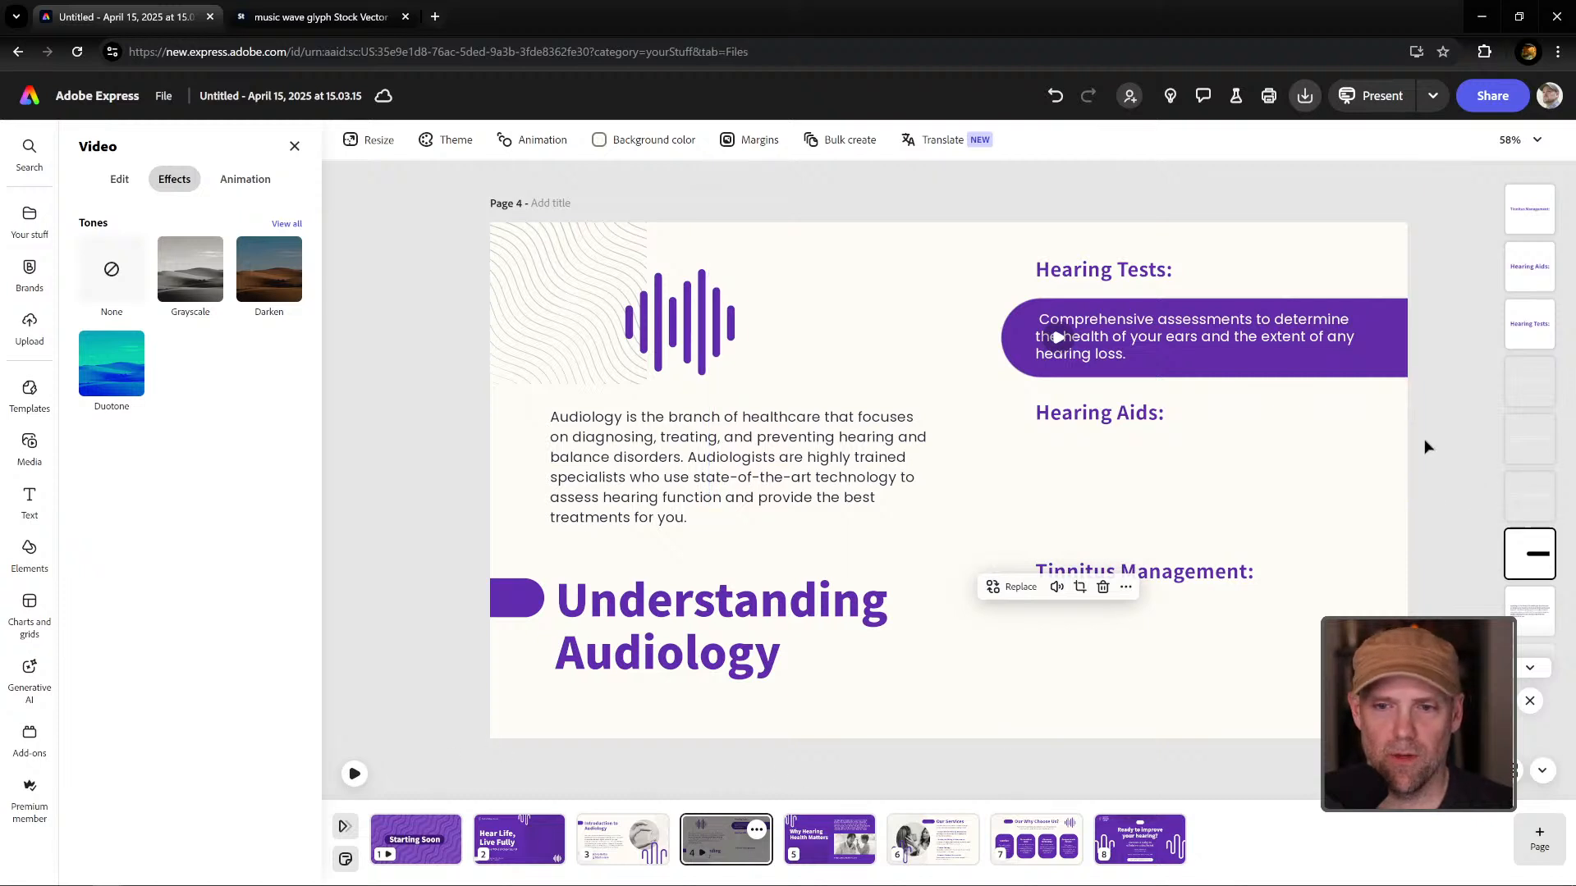
click(355, 775)
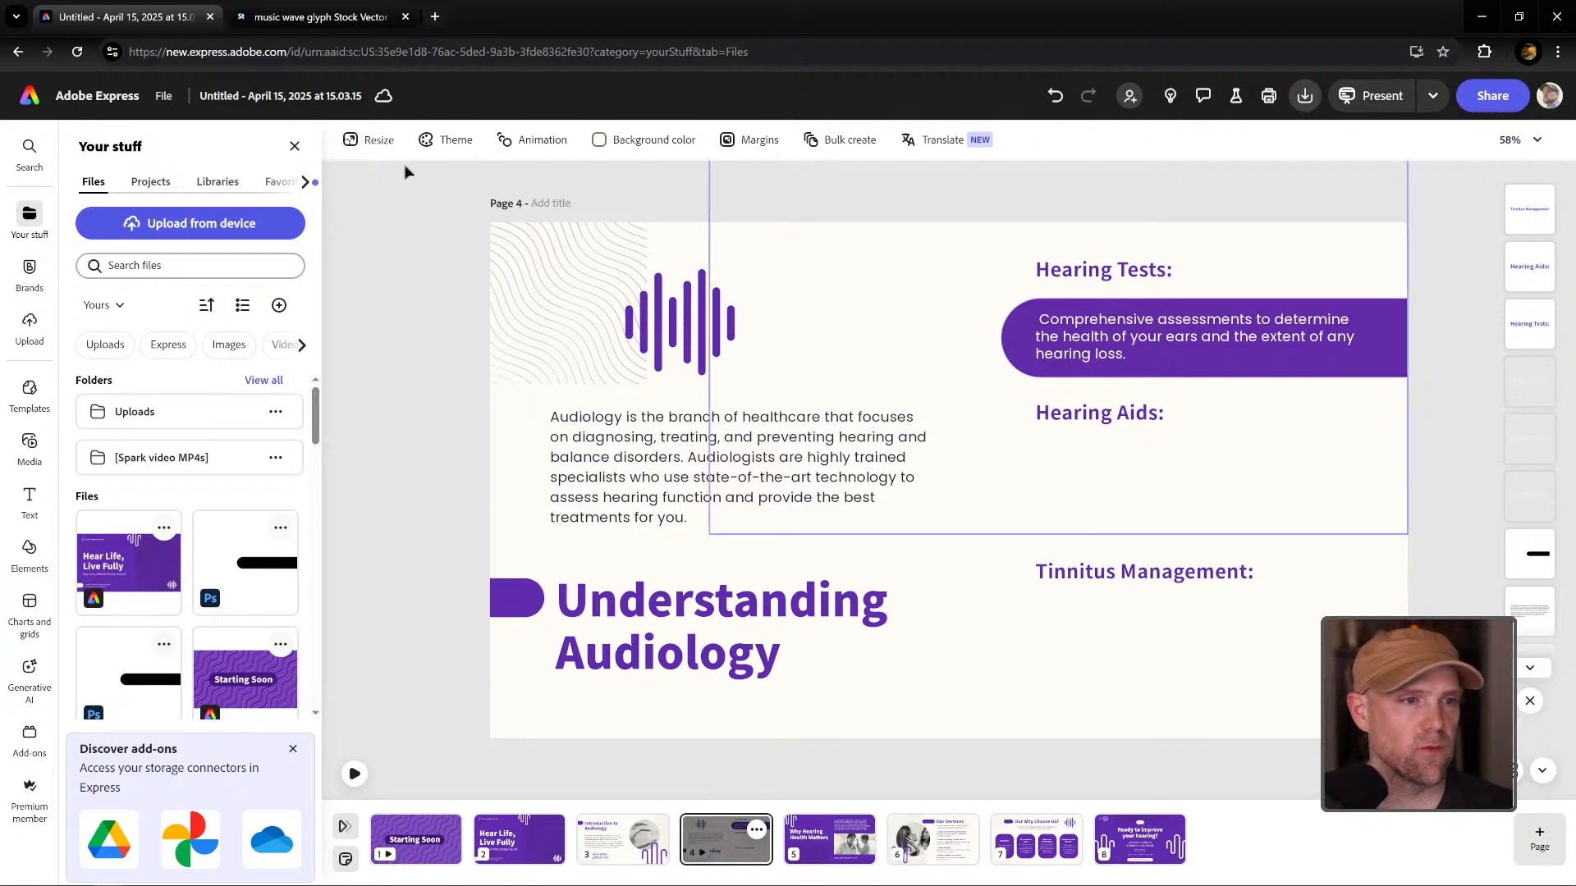
Upload the bulletp_frame PSD to page 4, enlarge it, and place its bar over the video's bar below Hearing Tests.
click(234, 226)
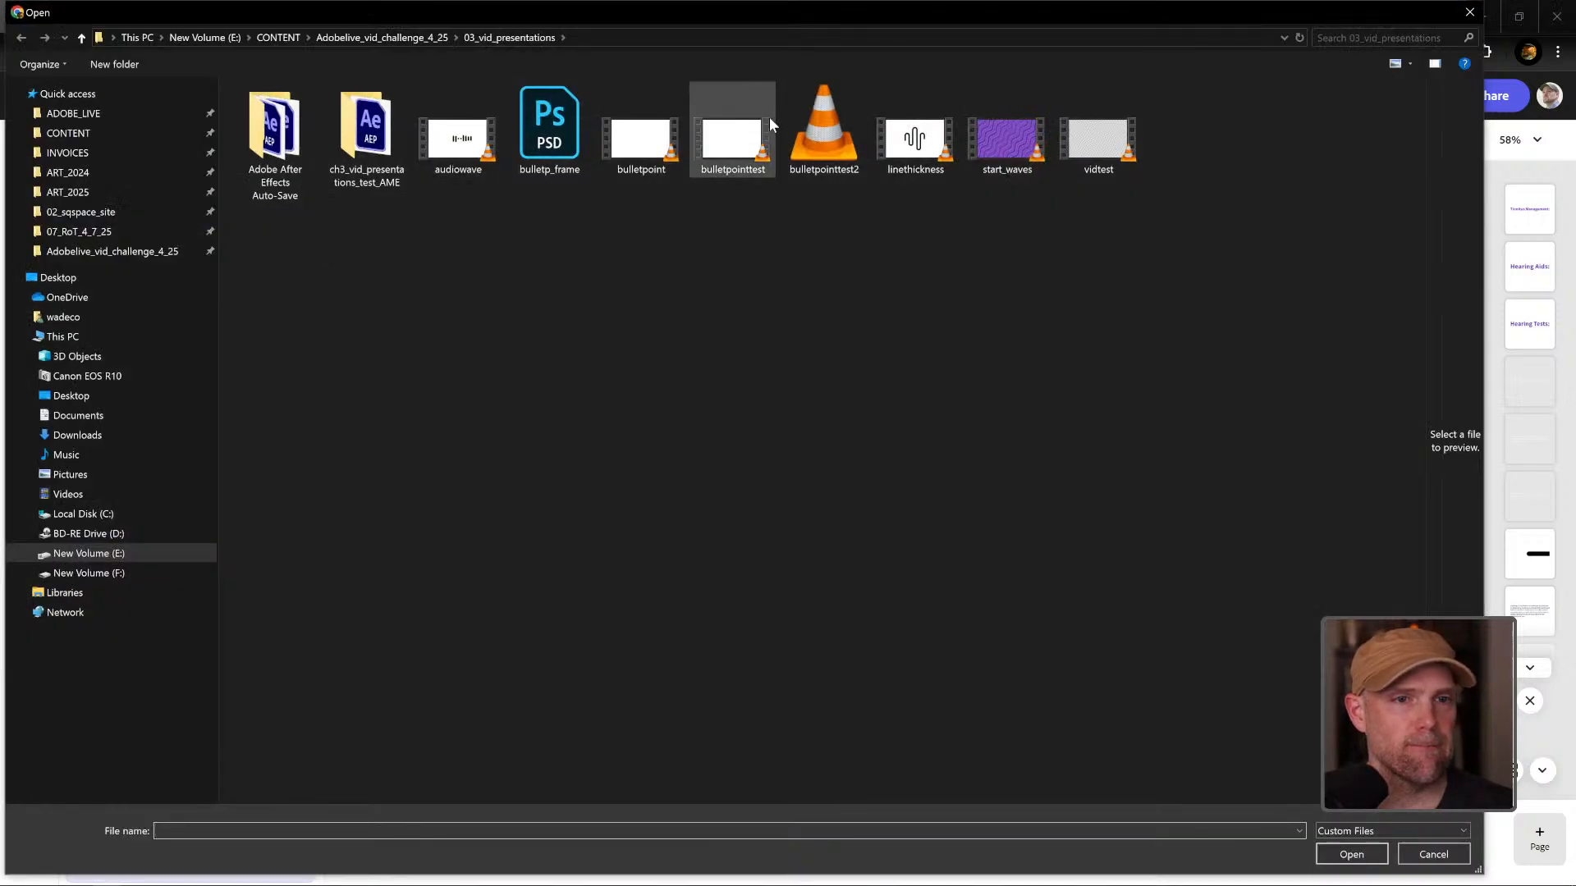
click(549, 139)
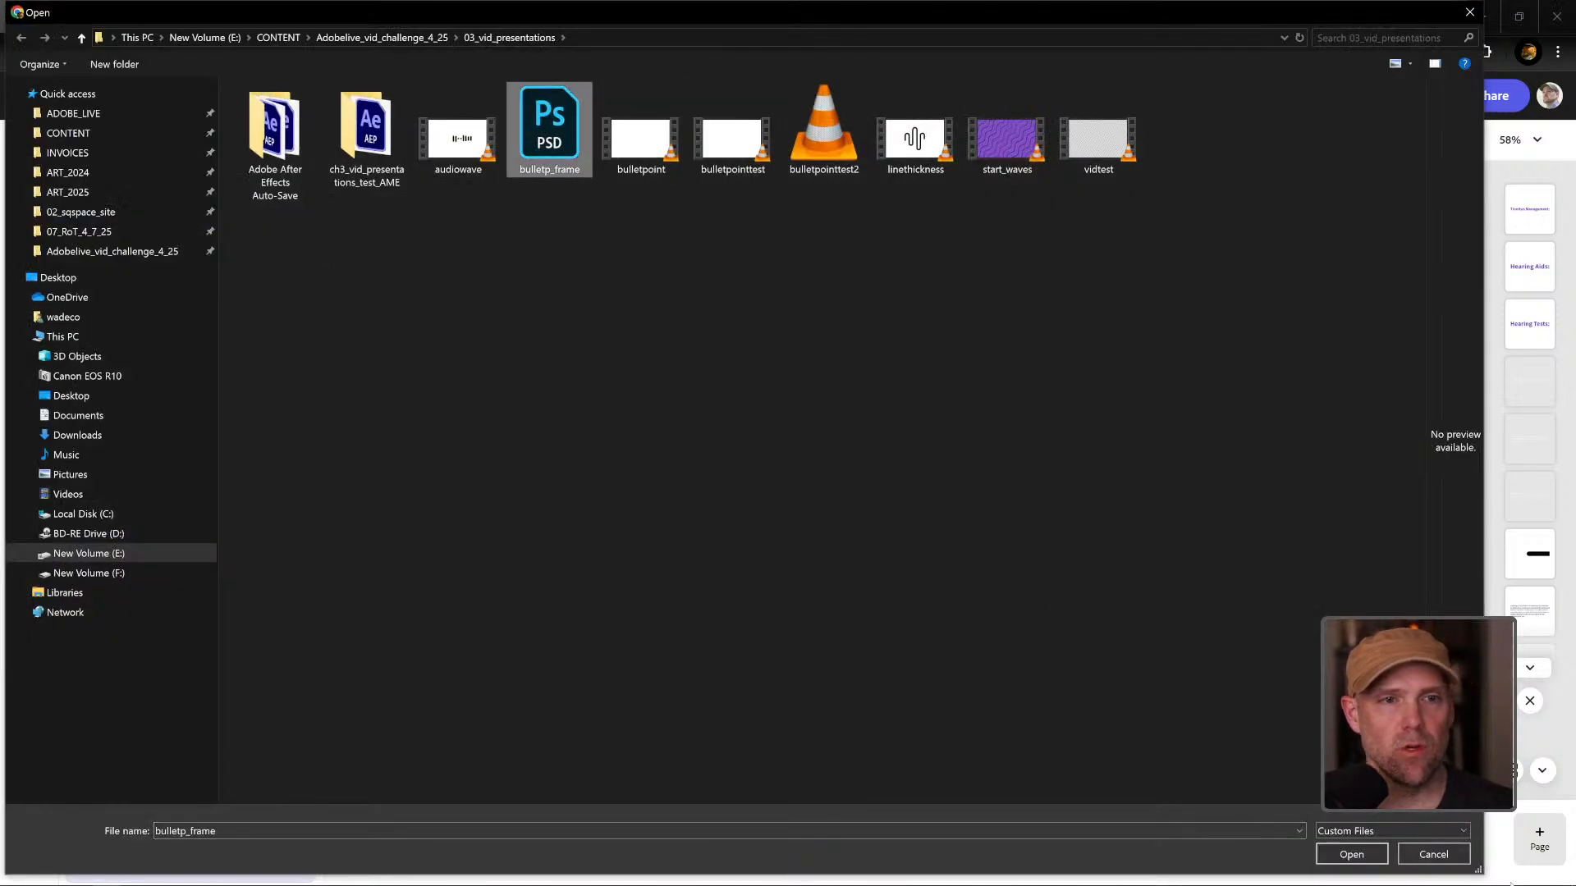
click(1325, 856)
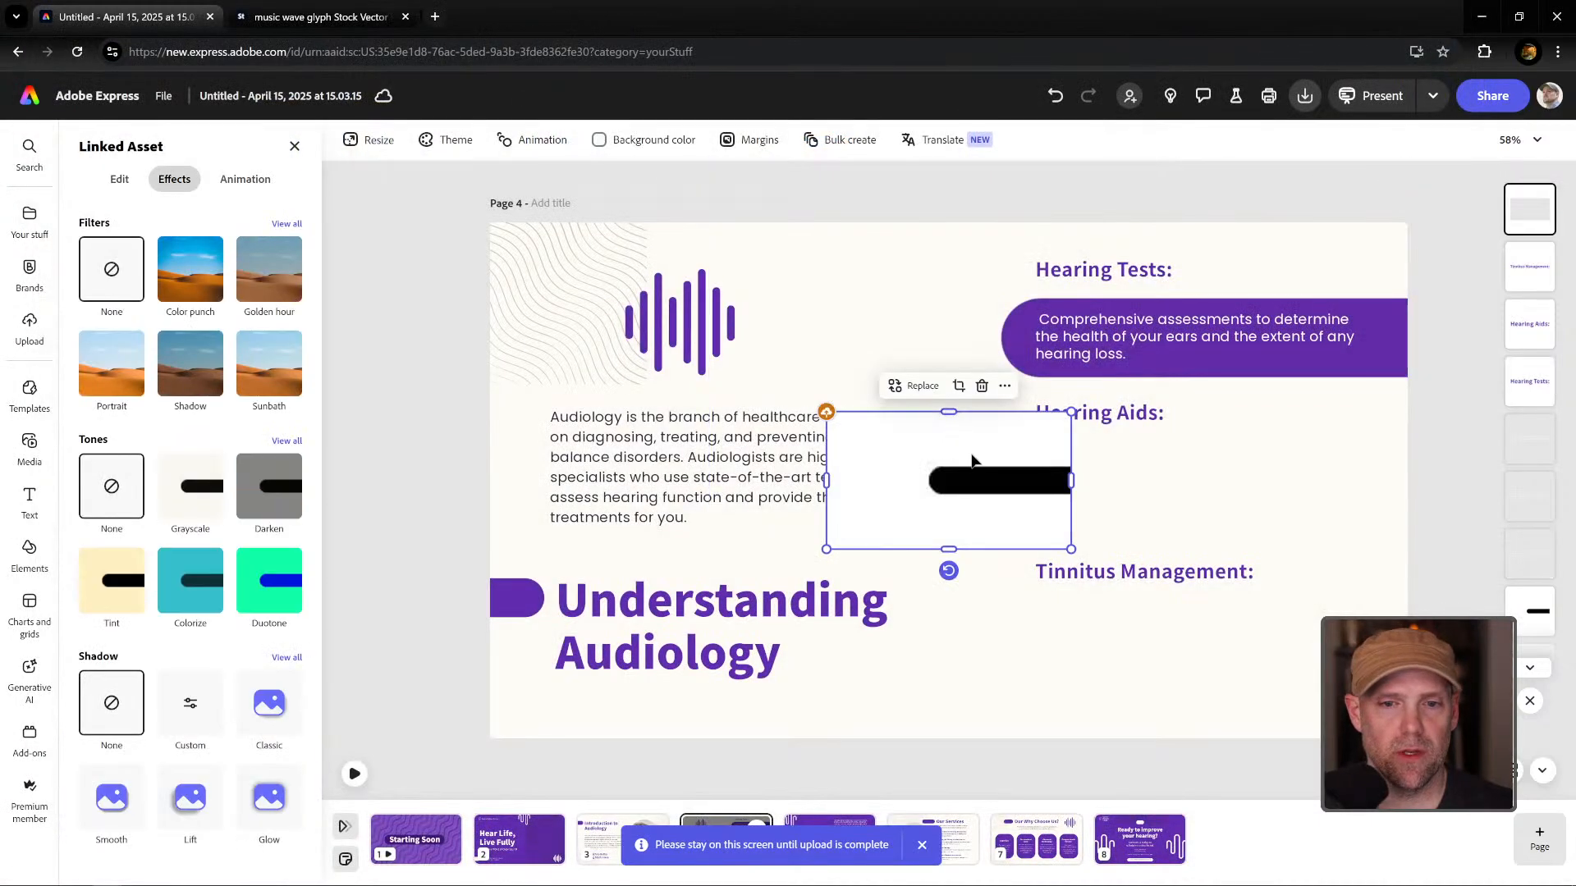
mouse_move(1024, 348)
mouse_down()
mouse_move(1045, 324)
mouse_move(1034, 357)
mouse_up()
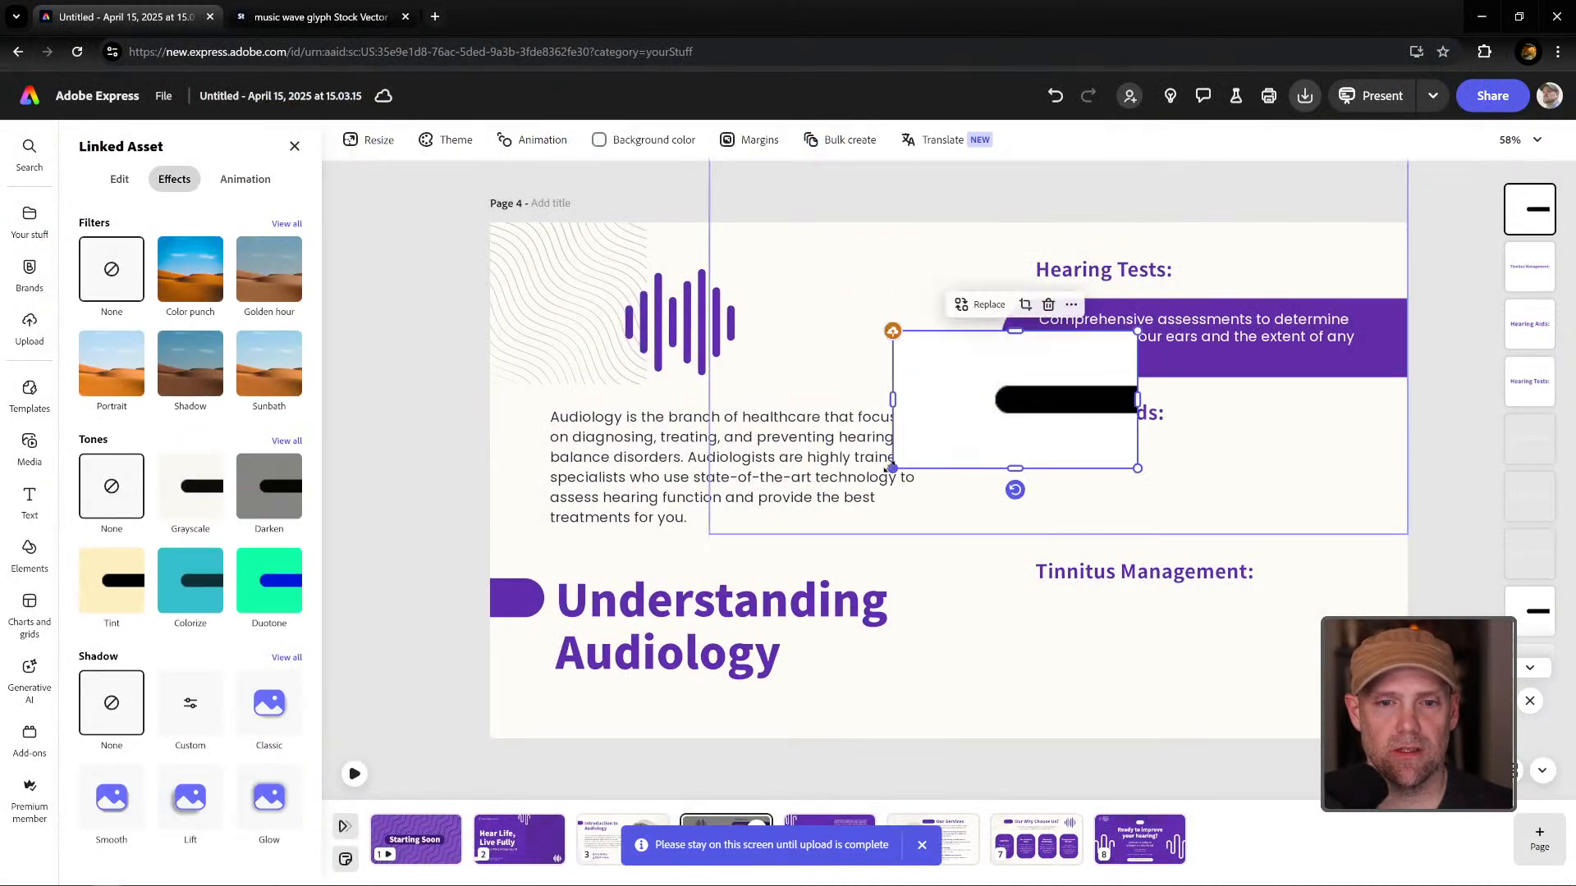
drag(893, 468, 427, 665)
drag(704, 670, 980, 481)
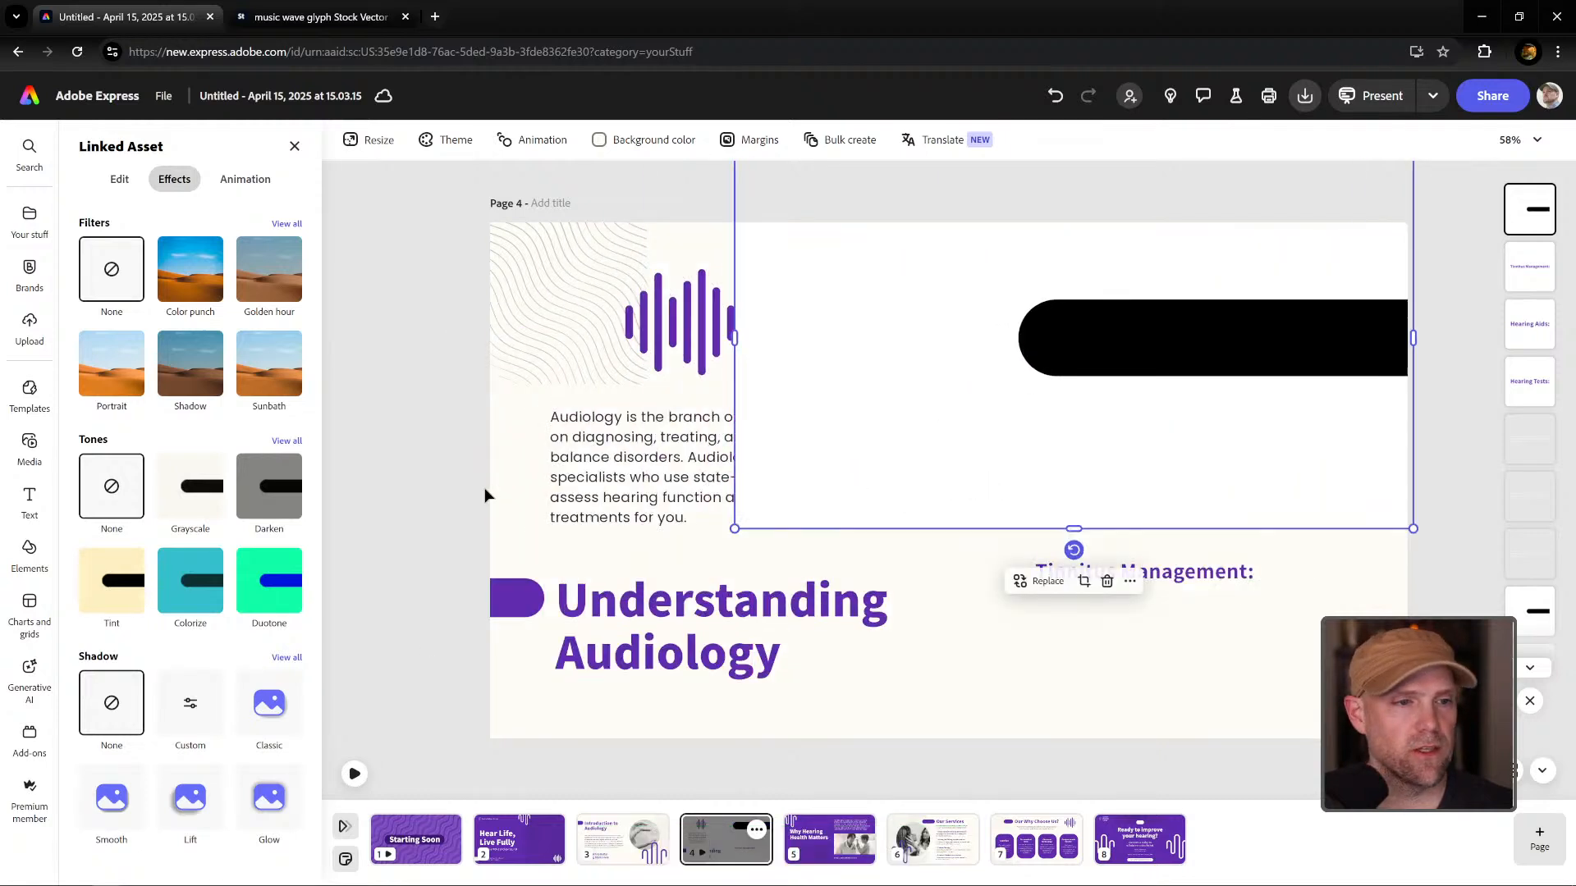
Apply a Duotone effect to the bulletp_frame image with purple #5E2AA8 shadows and white #FFFFFF highlights.
click(293, 594)
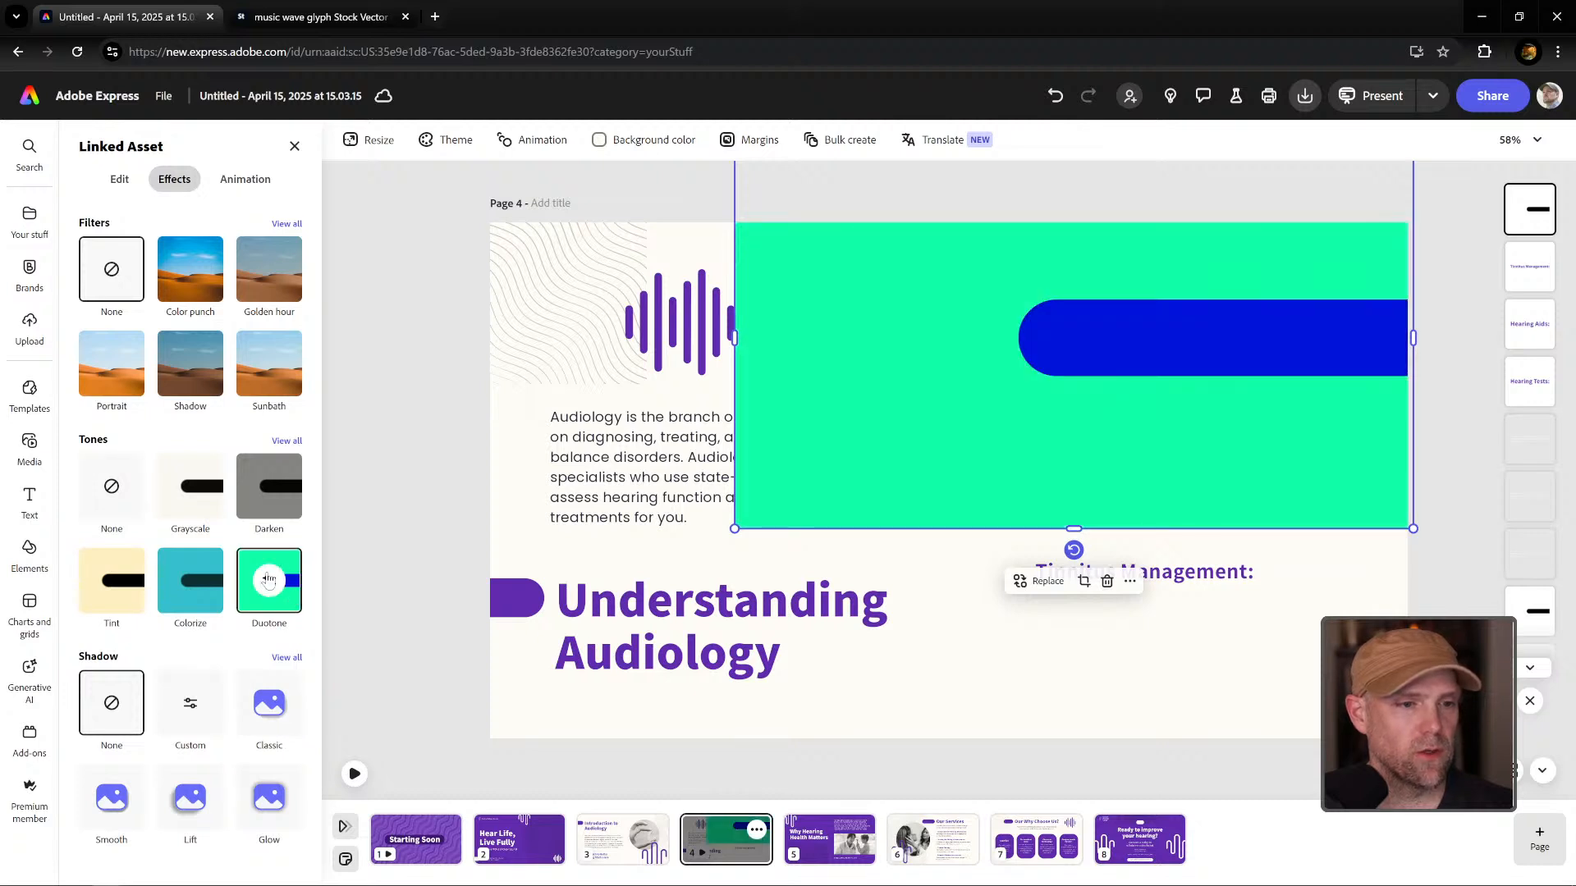
click(268, 580)
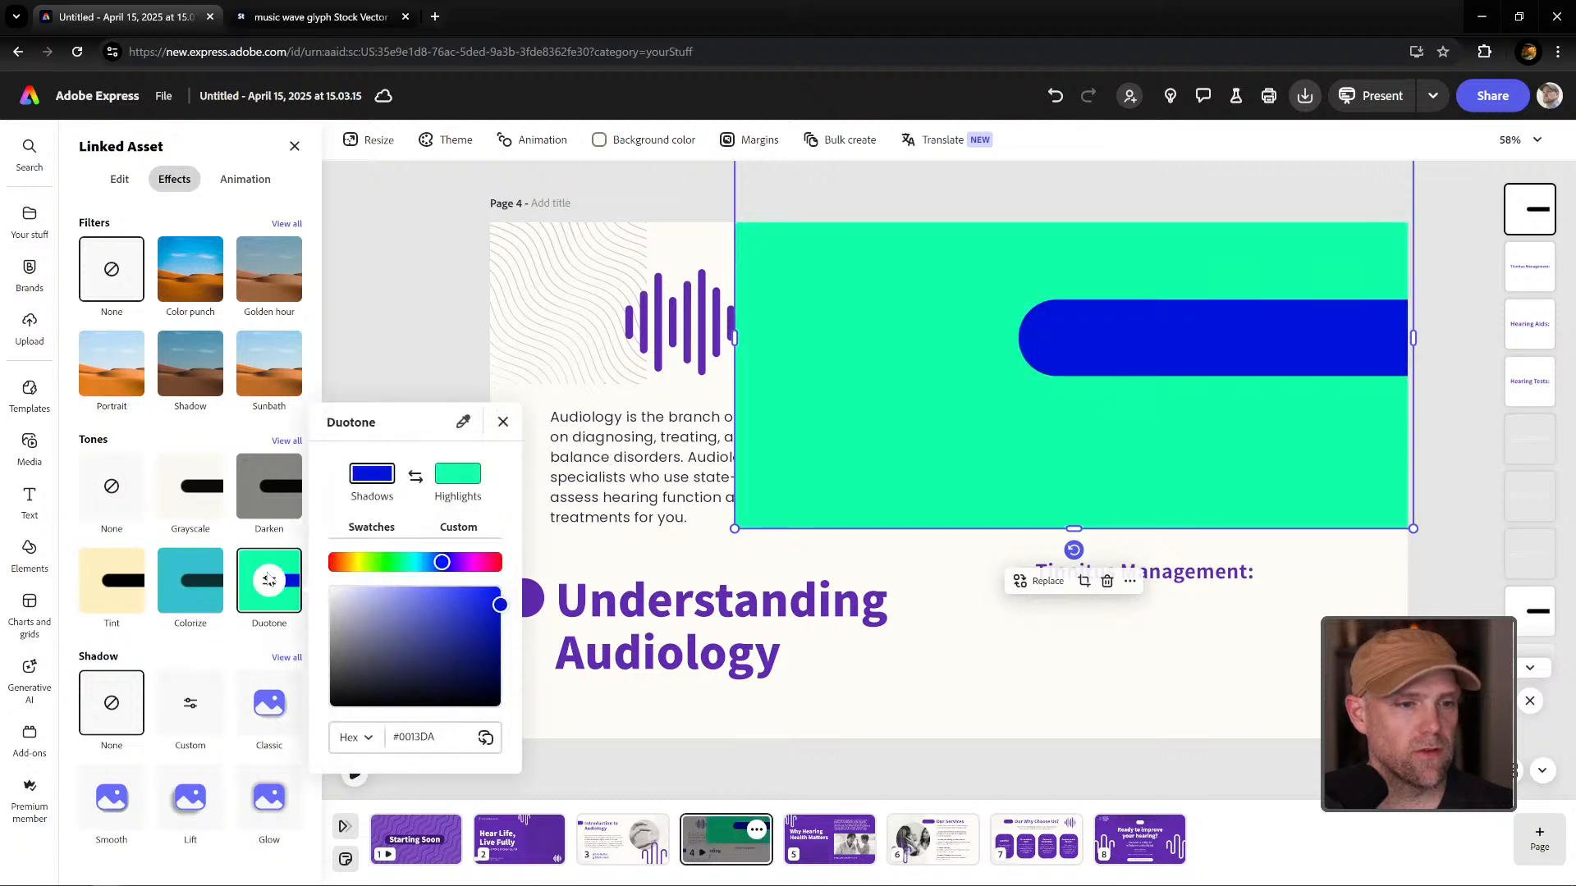
click(463, 423)
click(529, 603)
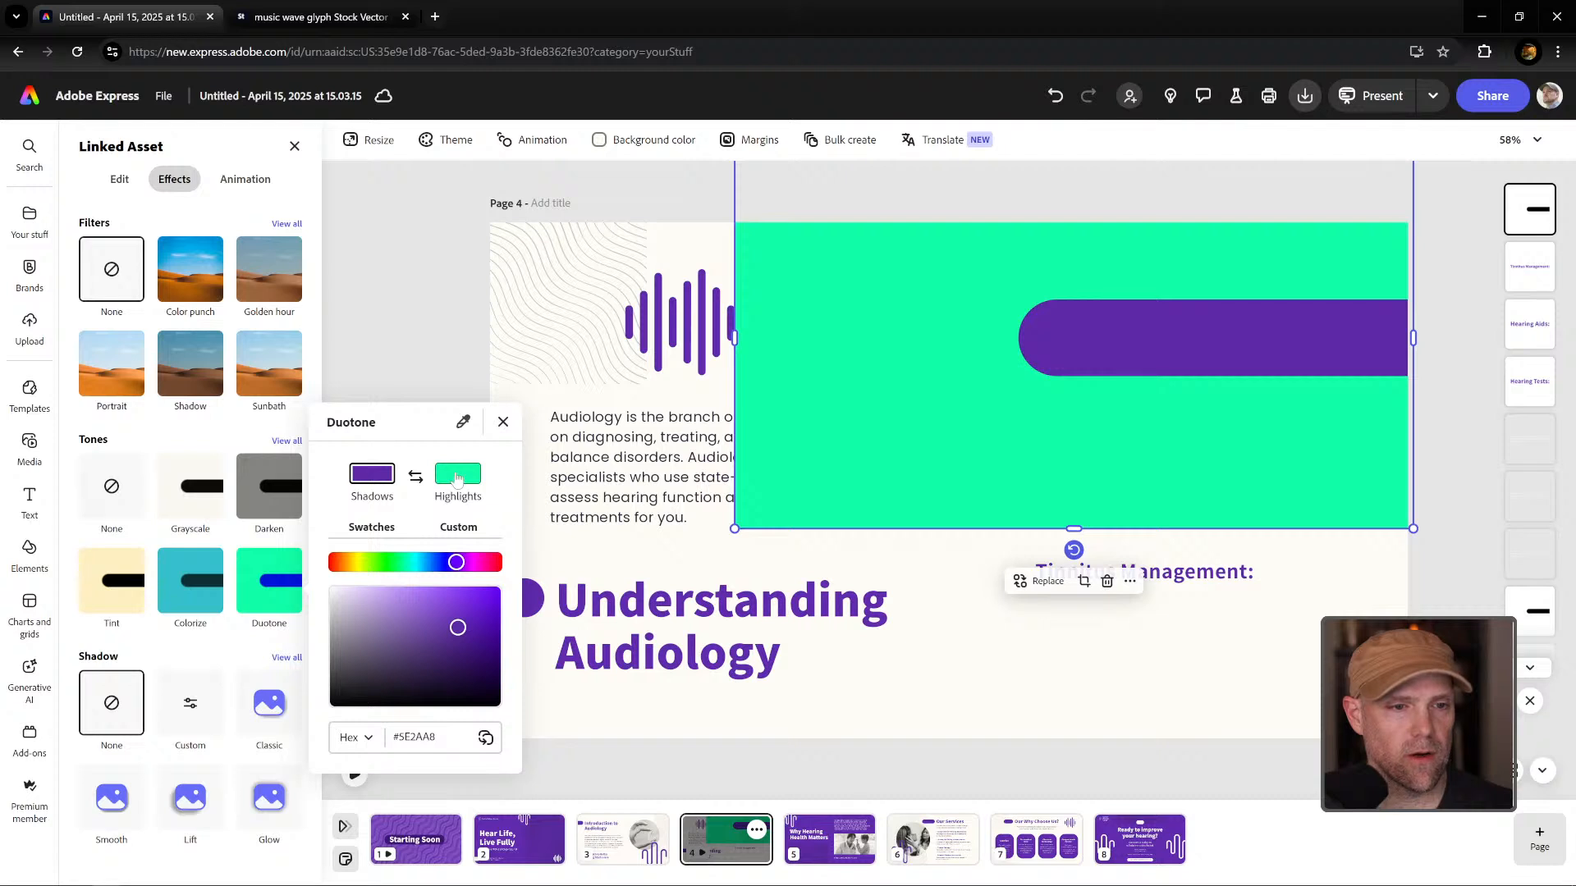
click(457, 477)
drag(370, 595, 293, 576)
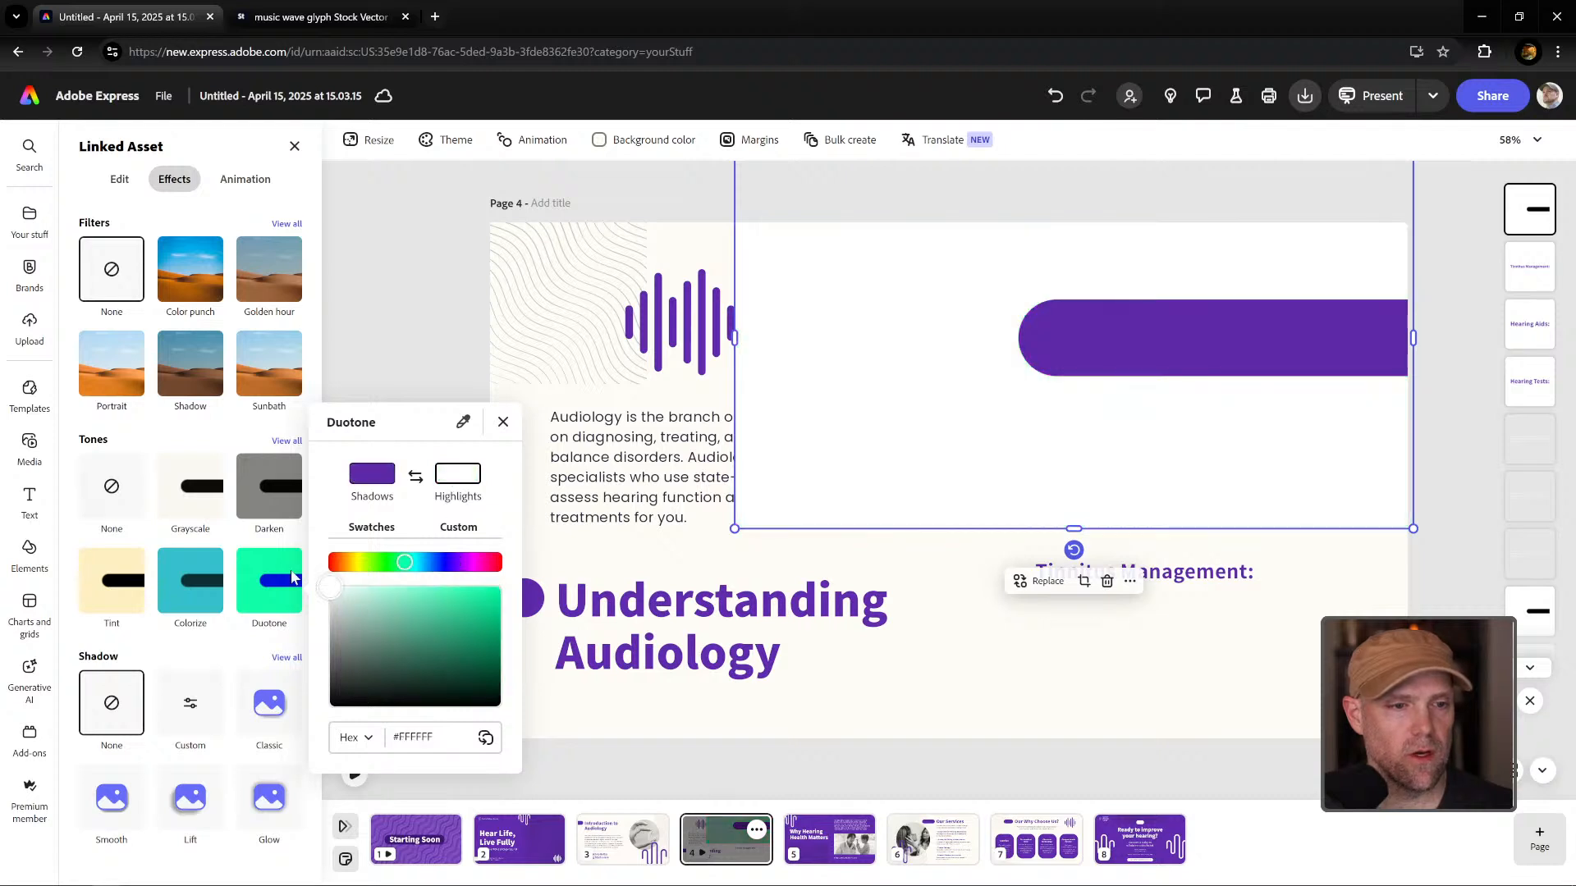
click(503, 422)
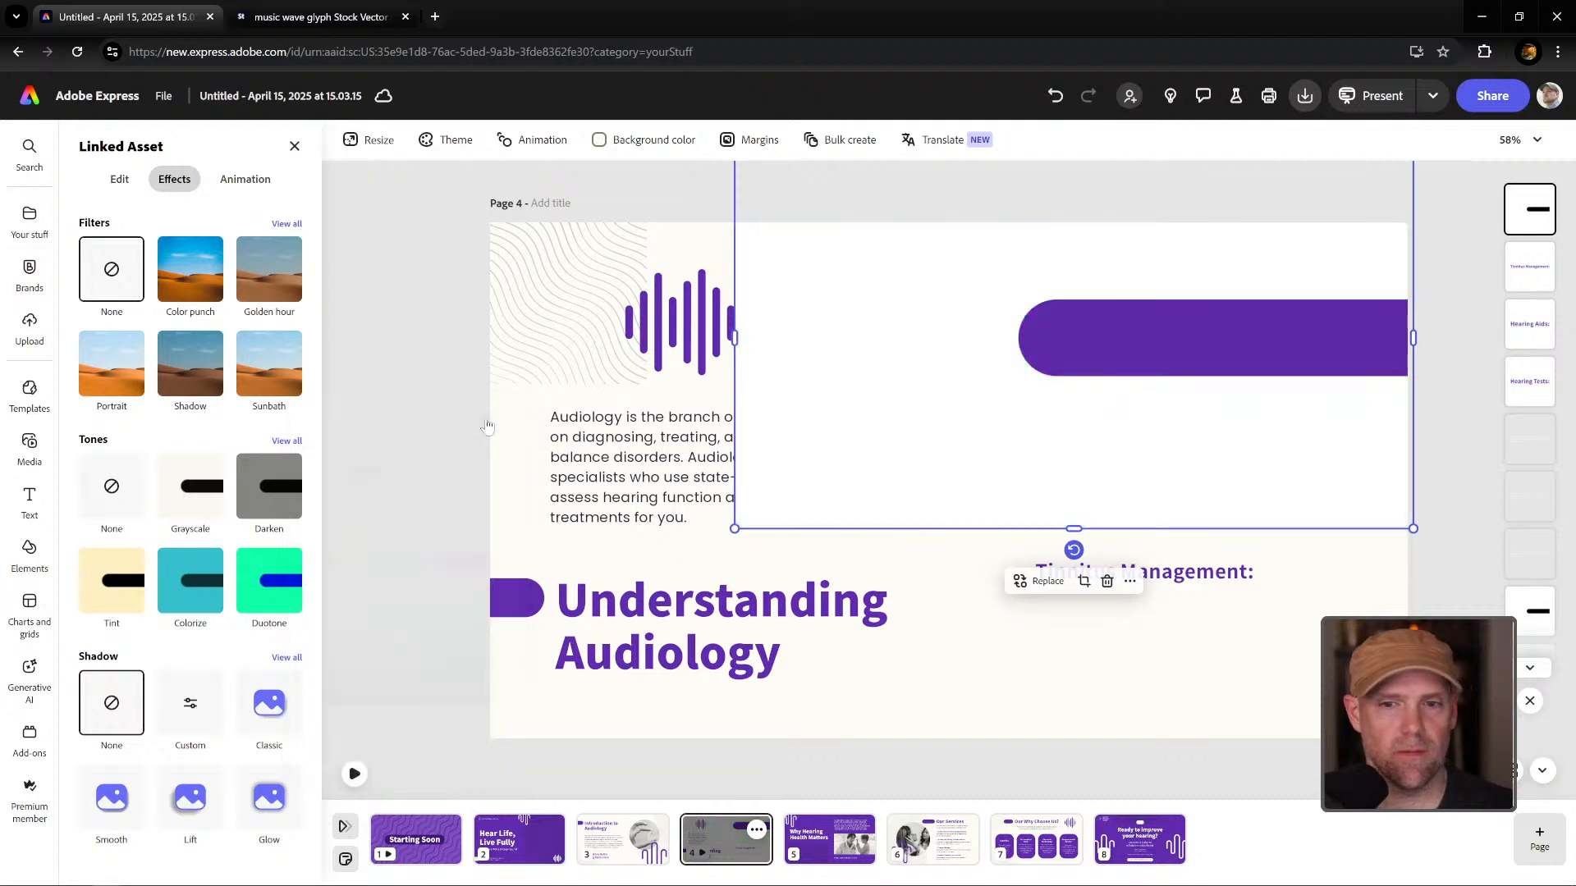
Set the bulletp_frame image's blend to Multiply, then enlarge and nudge it until its bar exactly covers the video's bar.
click(120, 179)
click(277, 428)
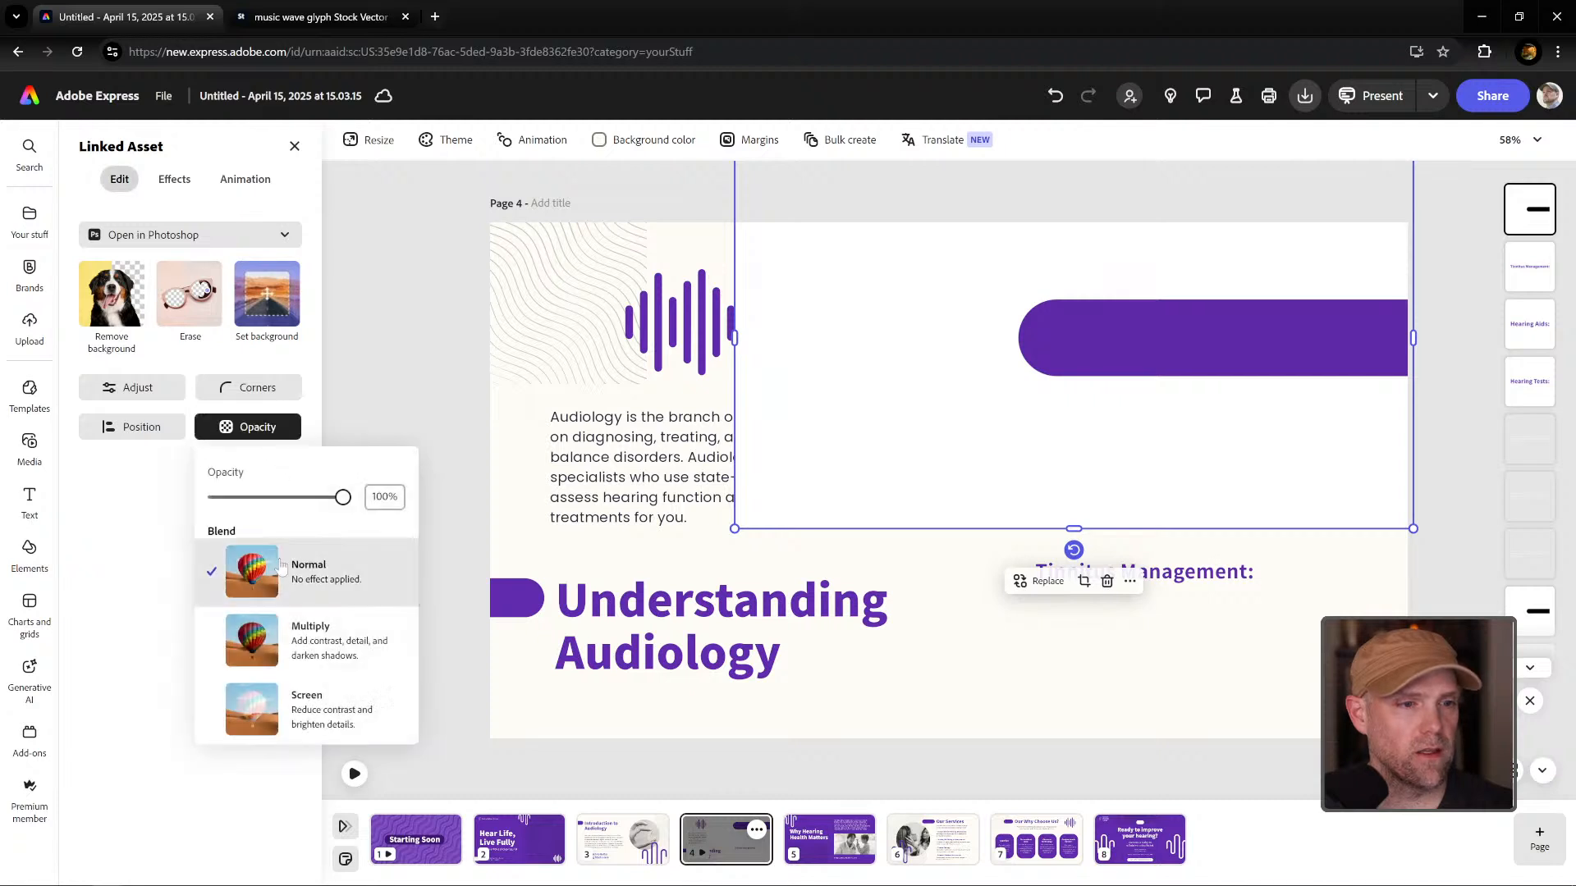
click(311, 641)
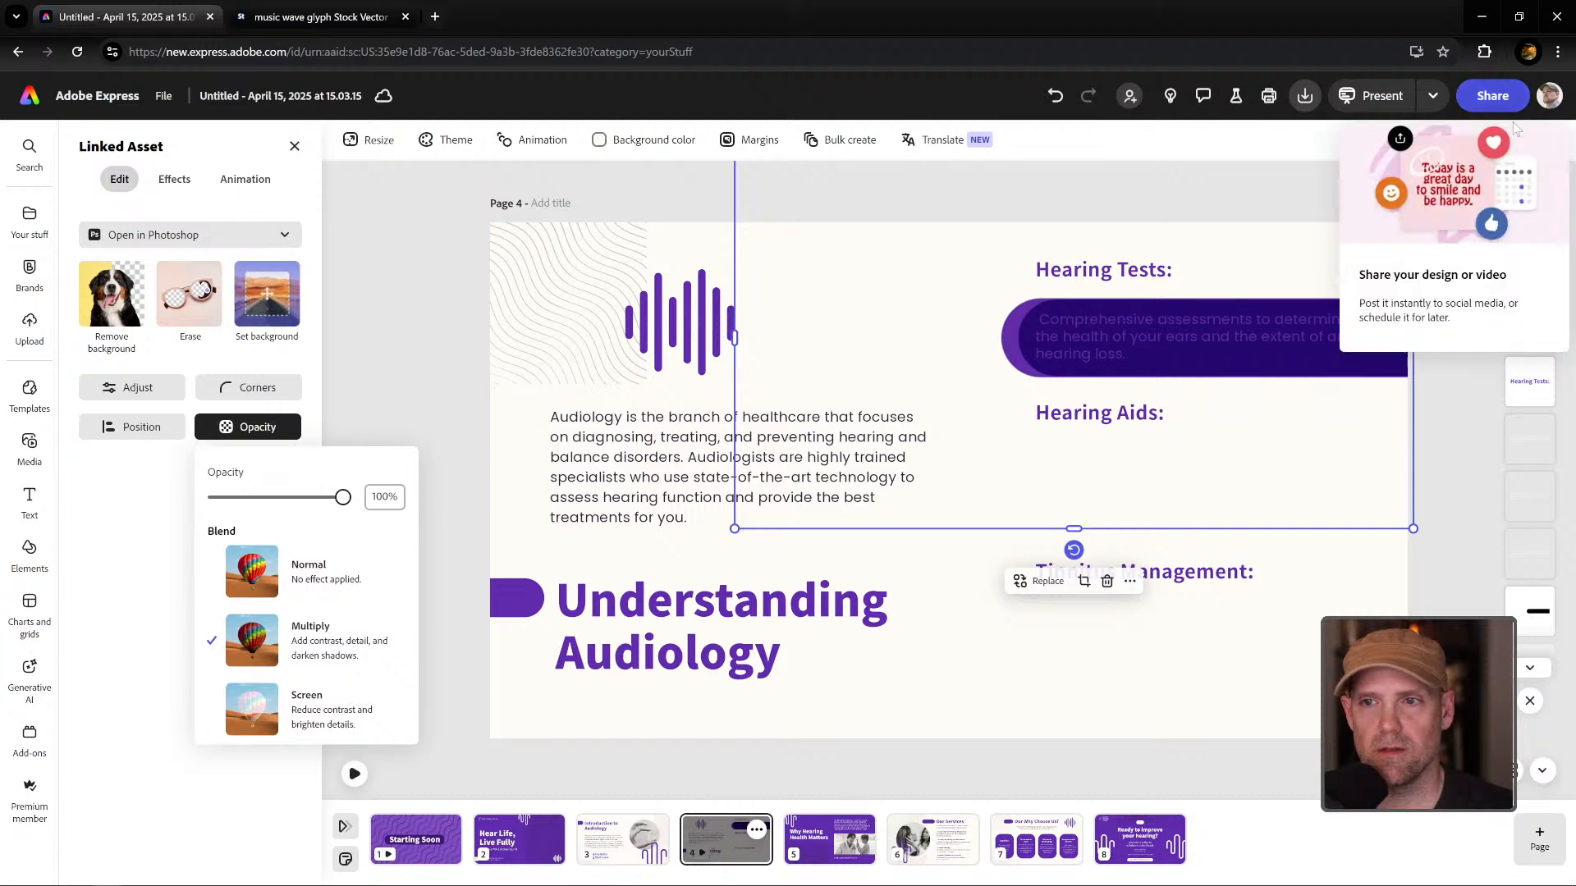
drag(734, 529, 706, 545)
drag(945, 485, 944, 472)
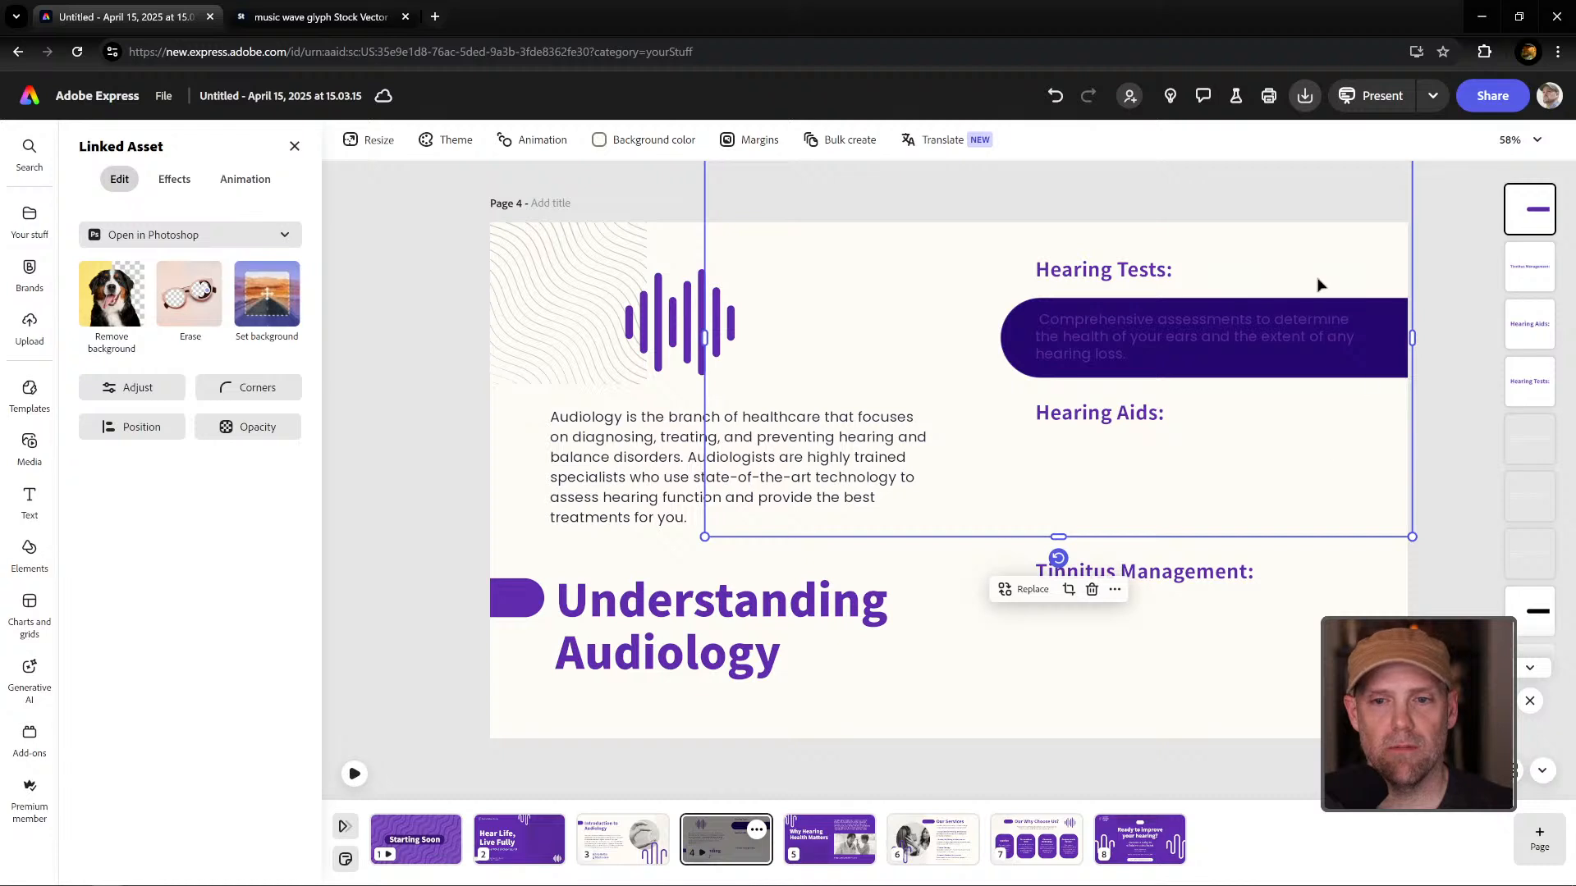
Open page 4's timeline and trim the end of the bulletpoint video layer to about three quarters of the scene.
click(757, 831)
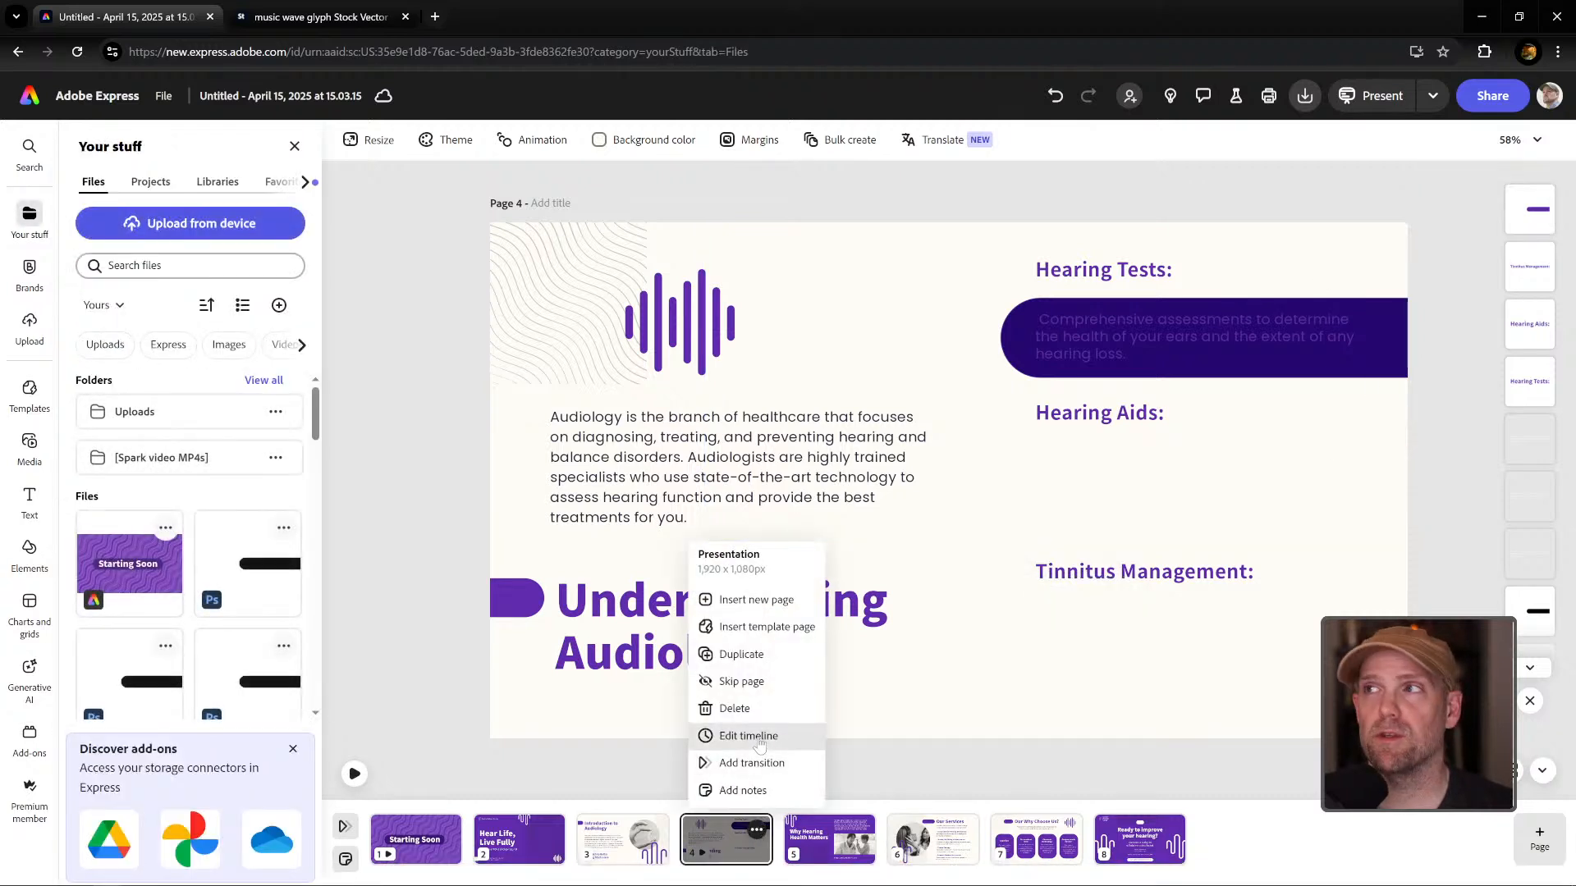
click(756, 735)
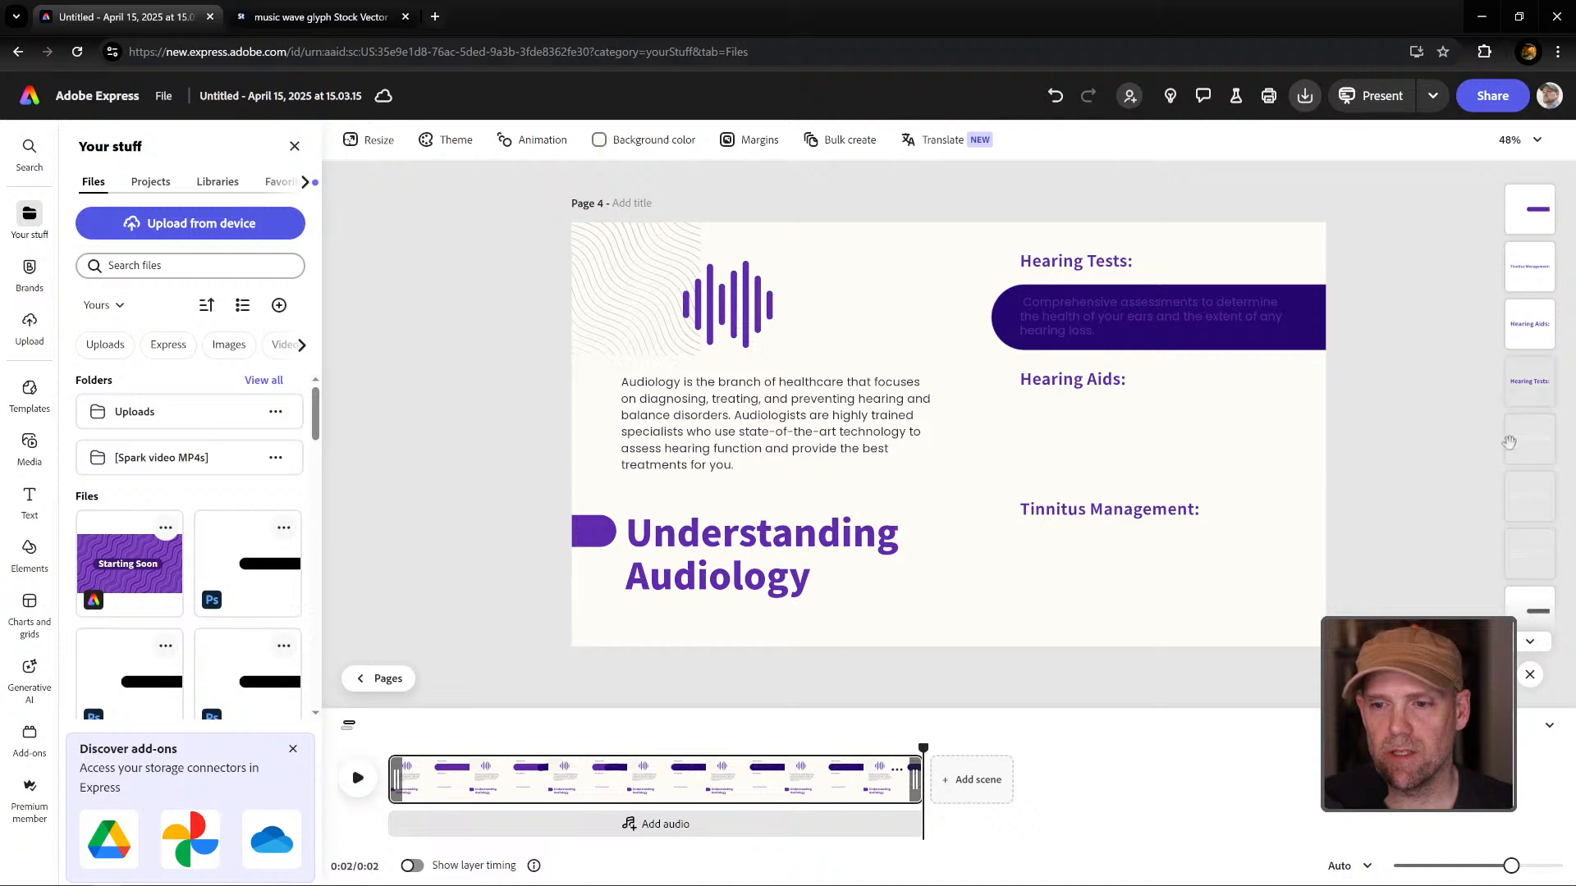
click(1518, 609)
click(1517, 609)
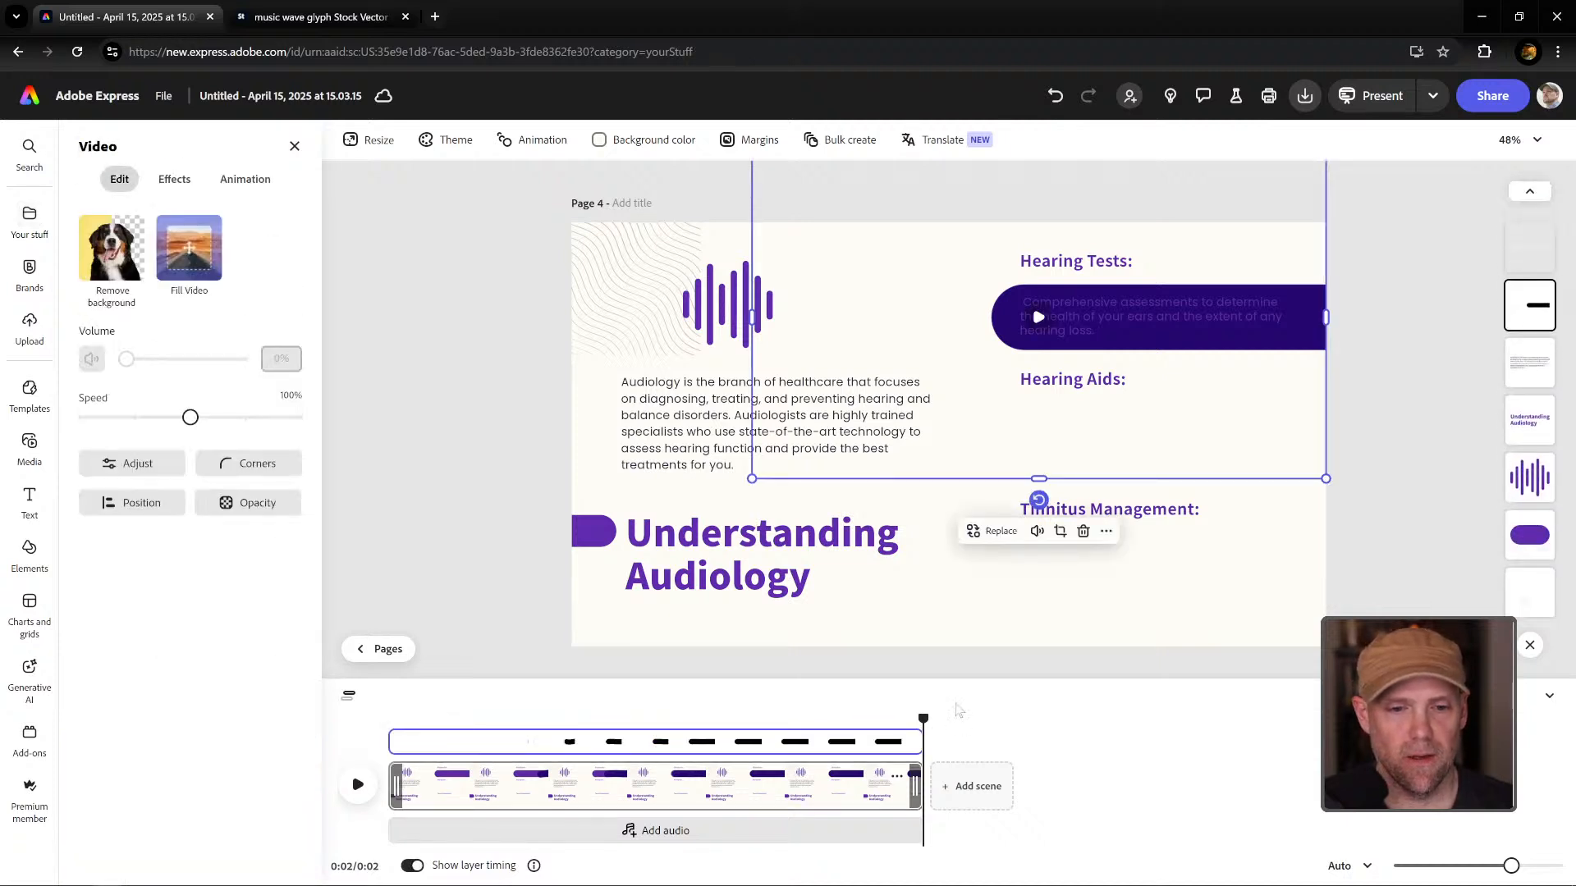
drag(892, 722, 797, 719)
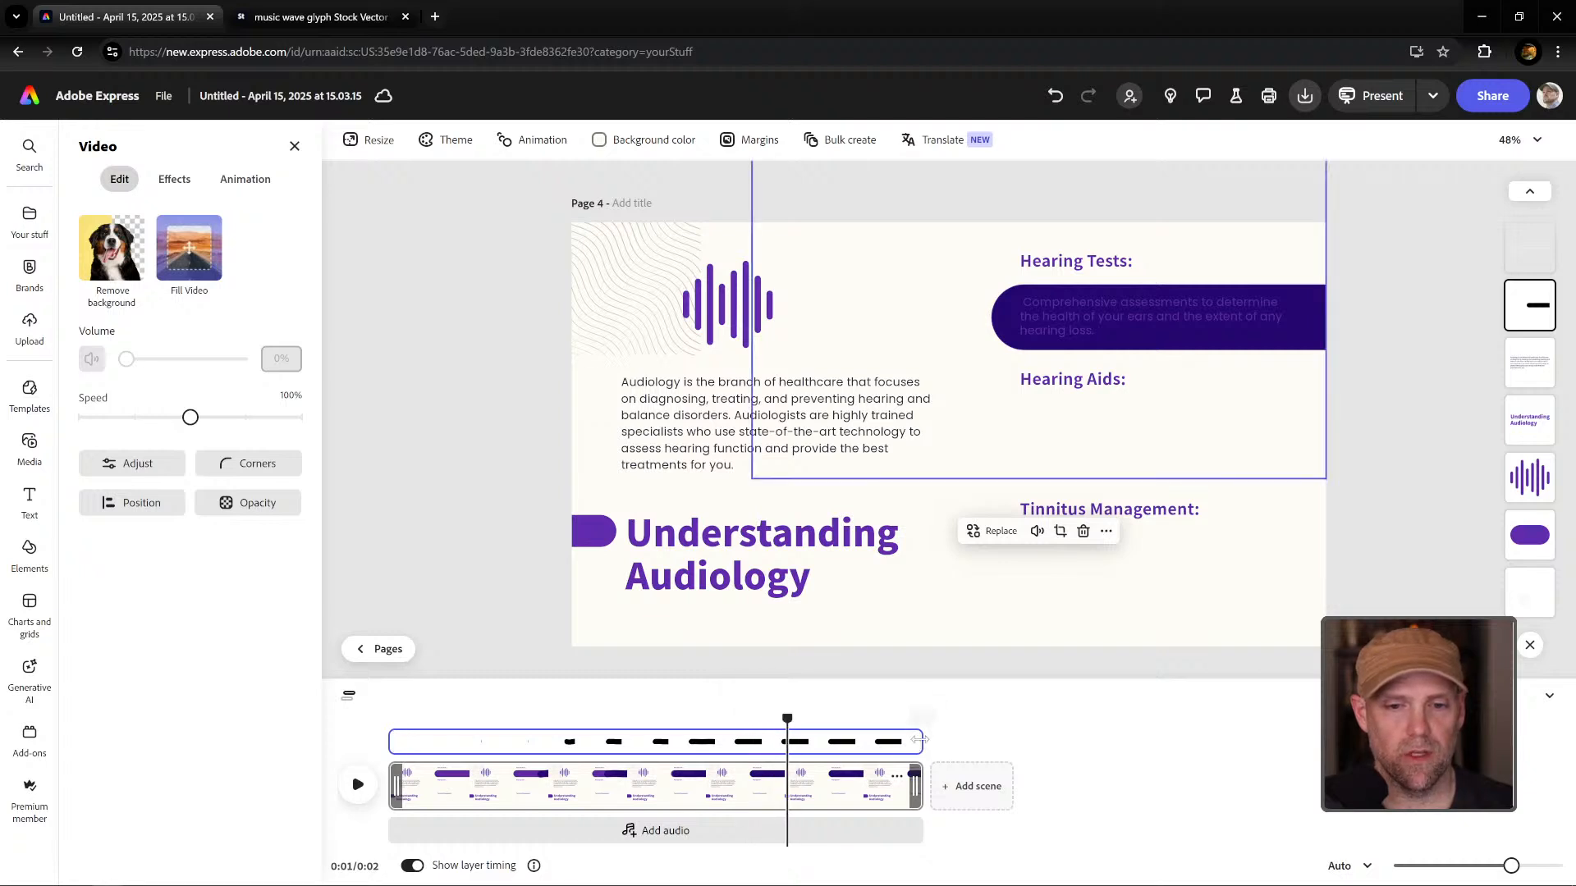
drag(919, 739, 786, 739)
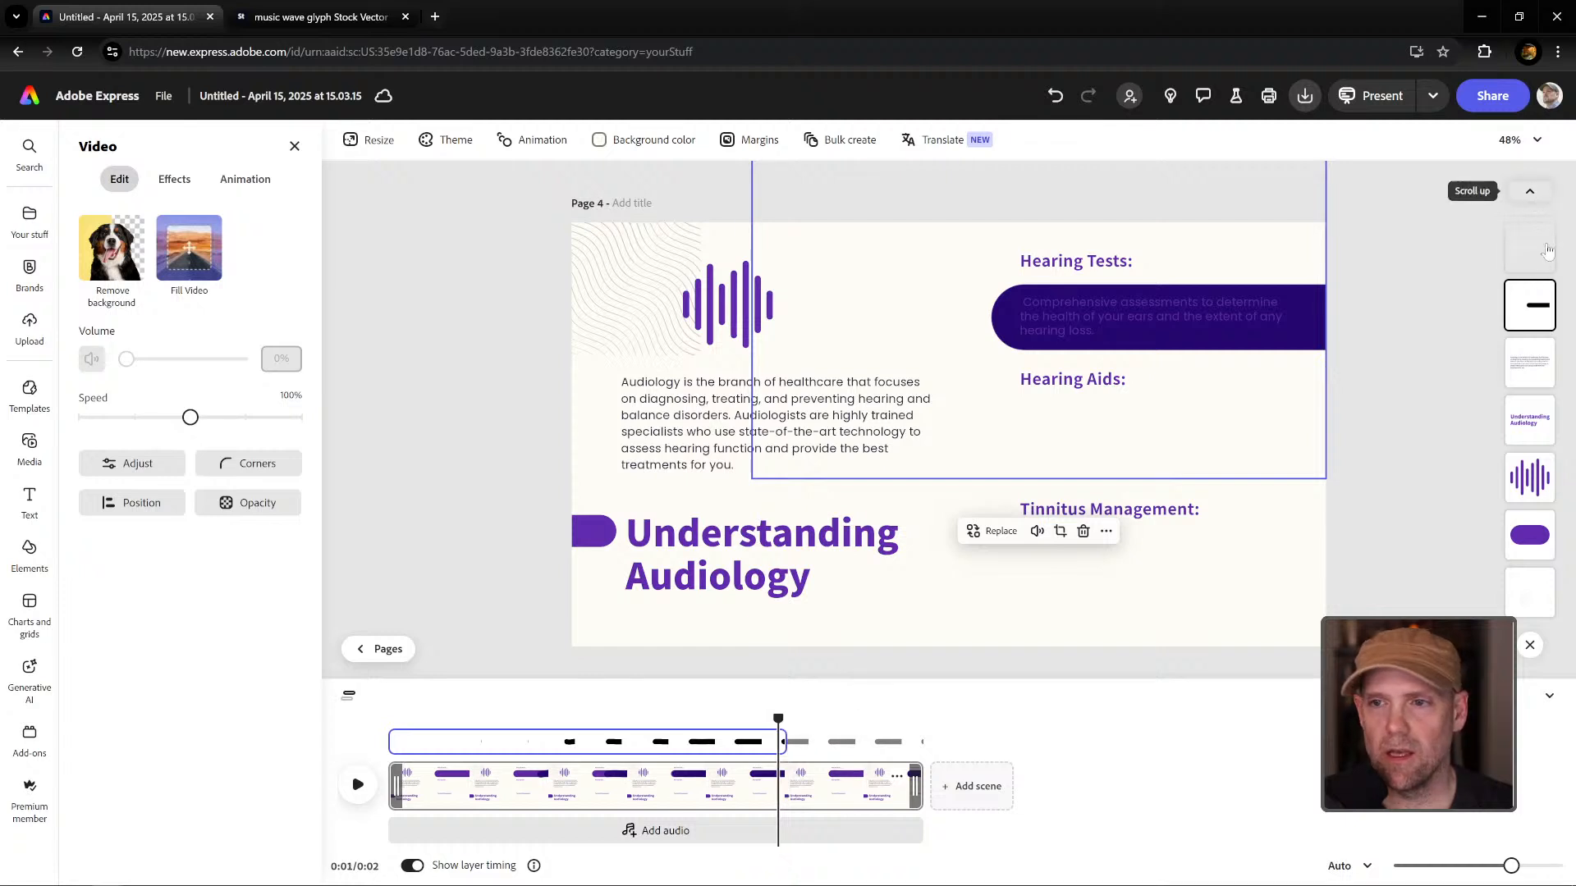
Trim the start of the bulletp_frame image layer so it begins about where the bulletpoint video ends.
scroll(1534, 263, up, 3)
click(1524, 208)
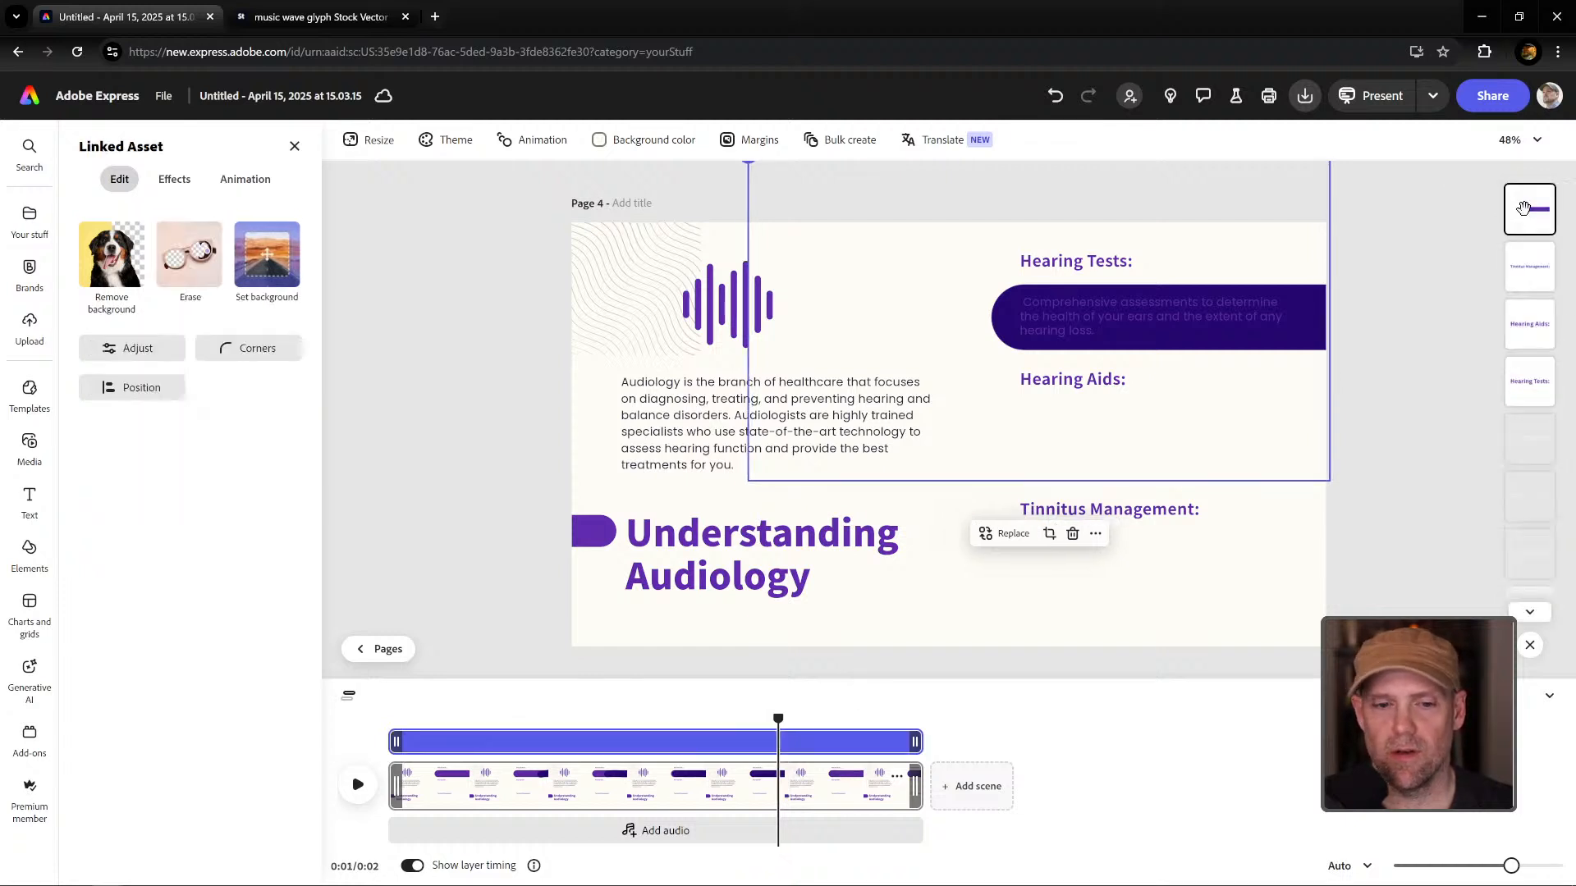
drag(397, 741, 789, 748)
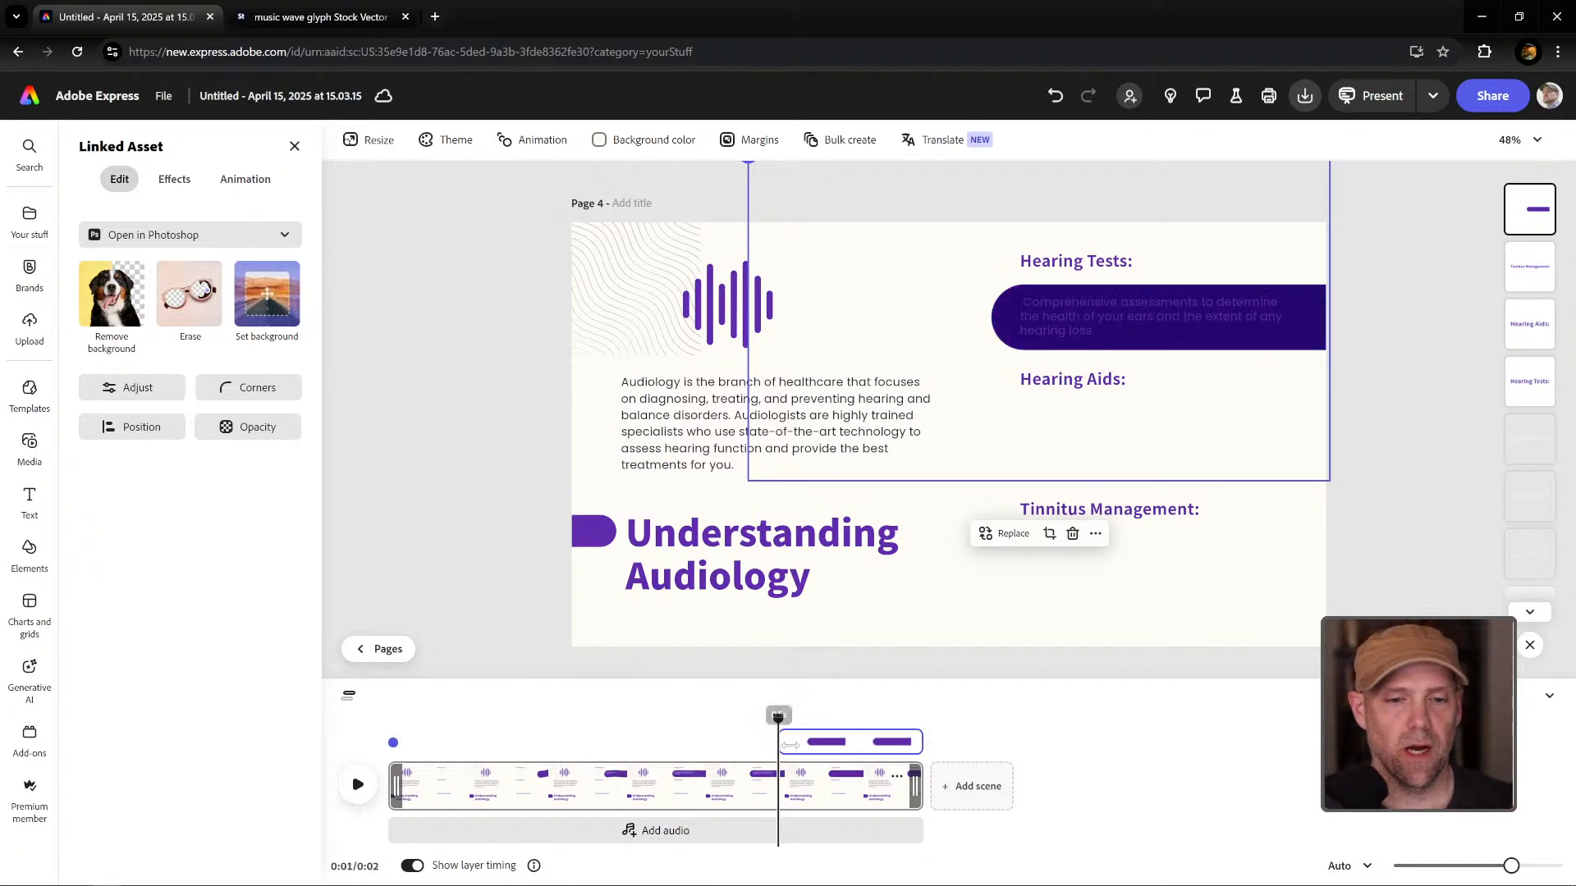
drag(790, 746, 741, 720)
click(732, 720)
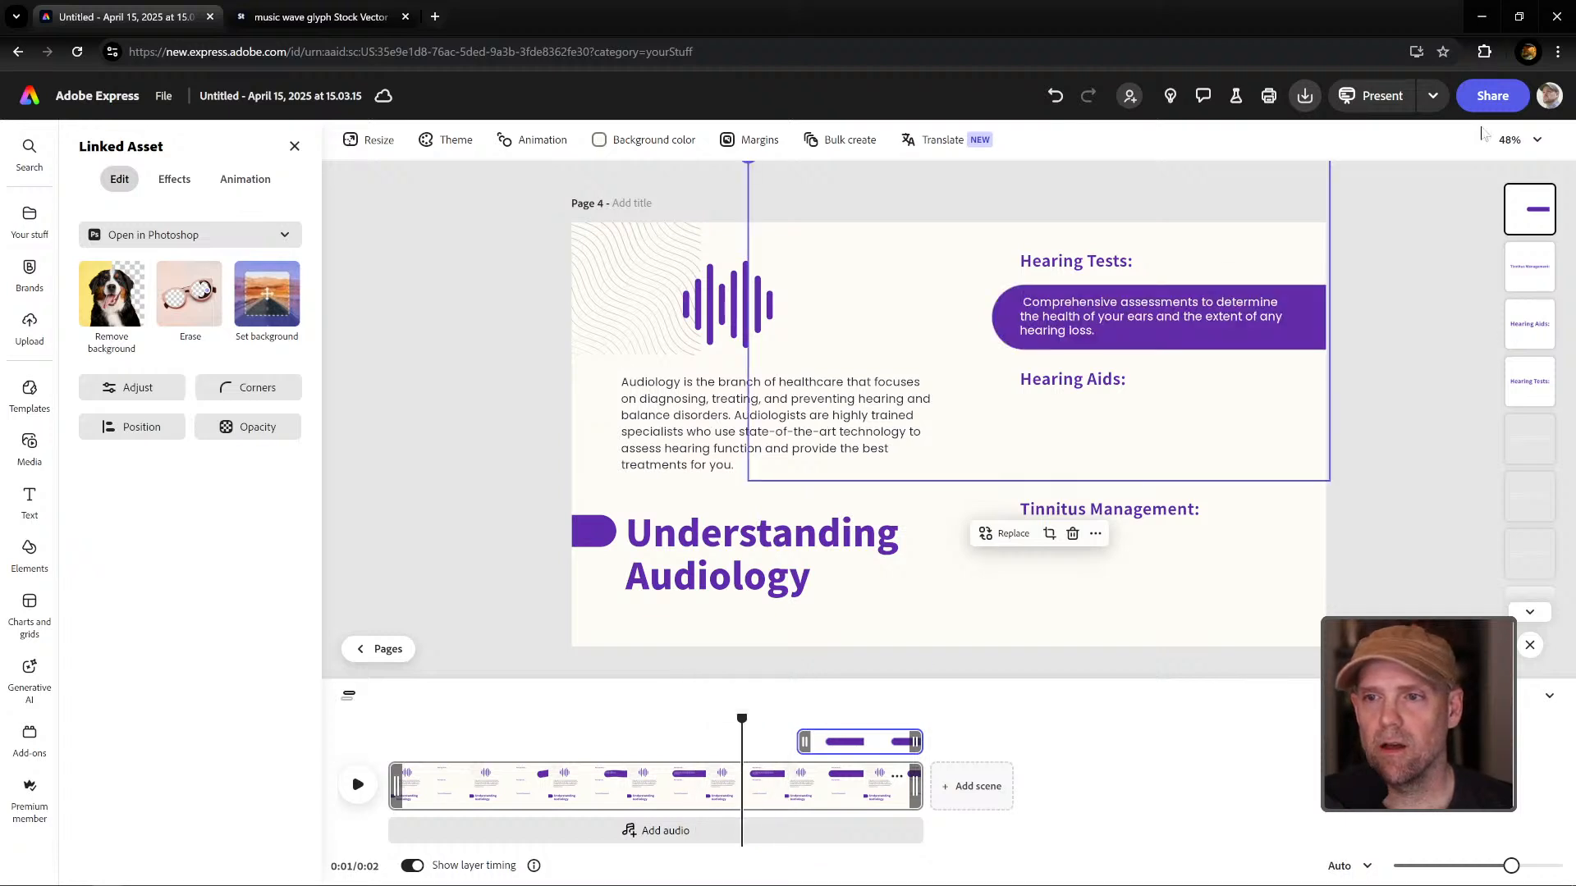
Order the bulletp_frame image directly beneath the bulletpoint video layer and play the scene from near its start.
drag(1534, 220, 1531, 497)
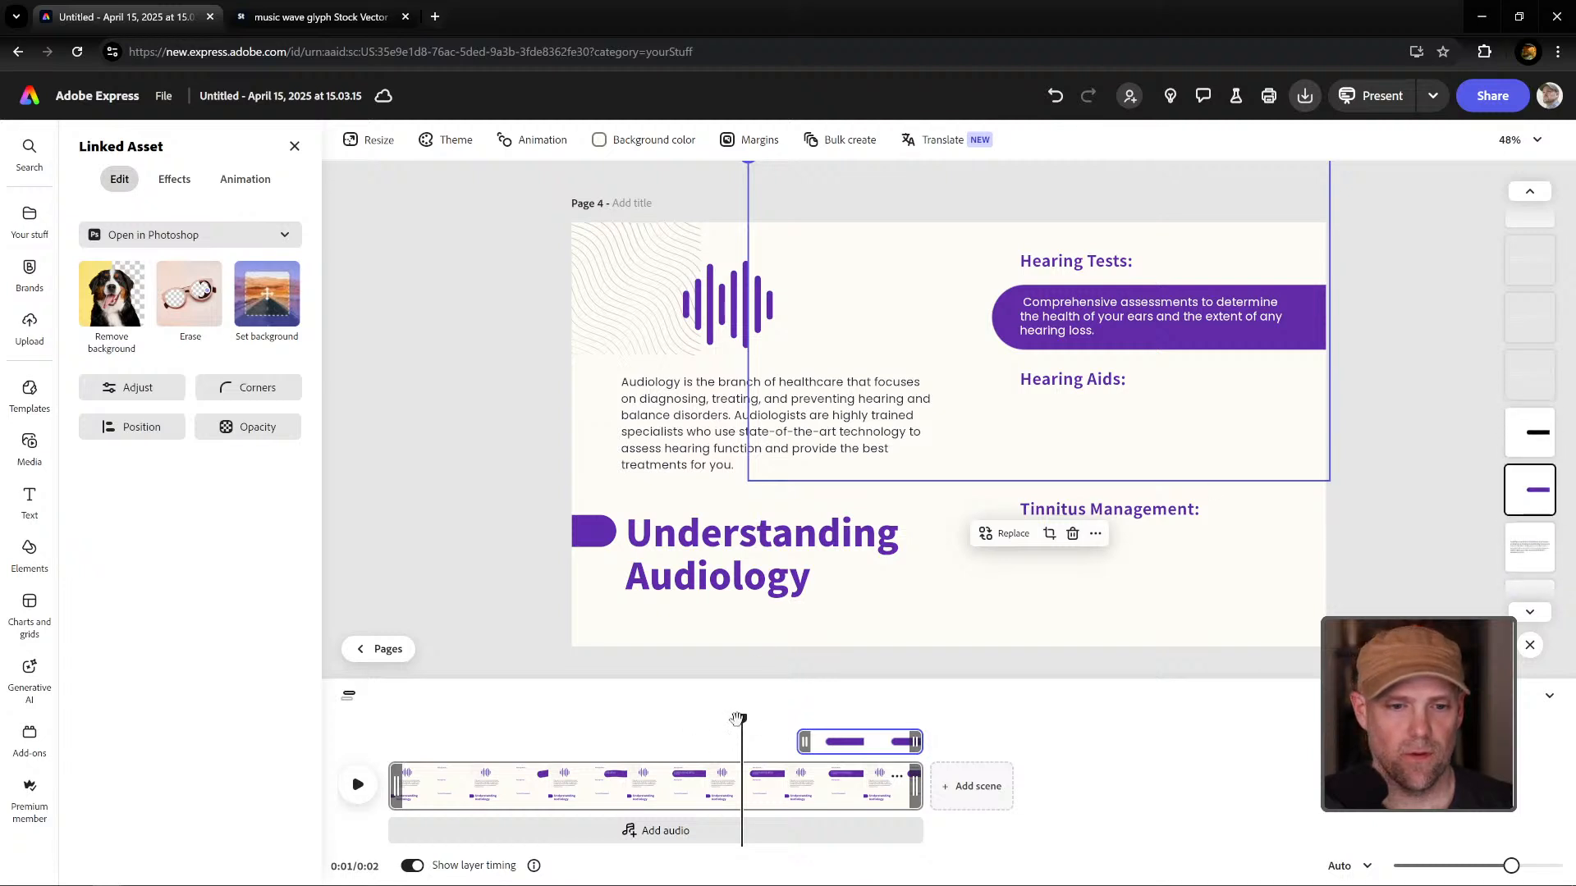
drag(770, 719, 431, 723)
key(space)
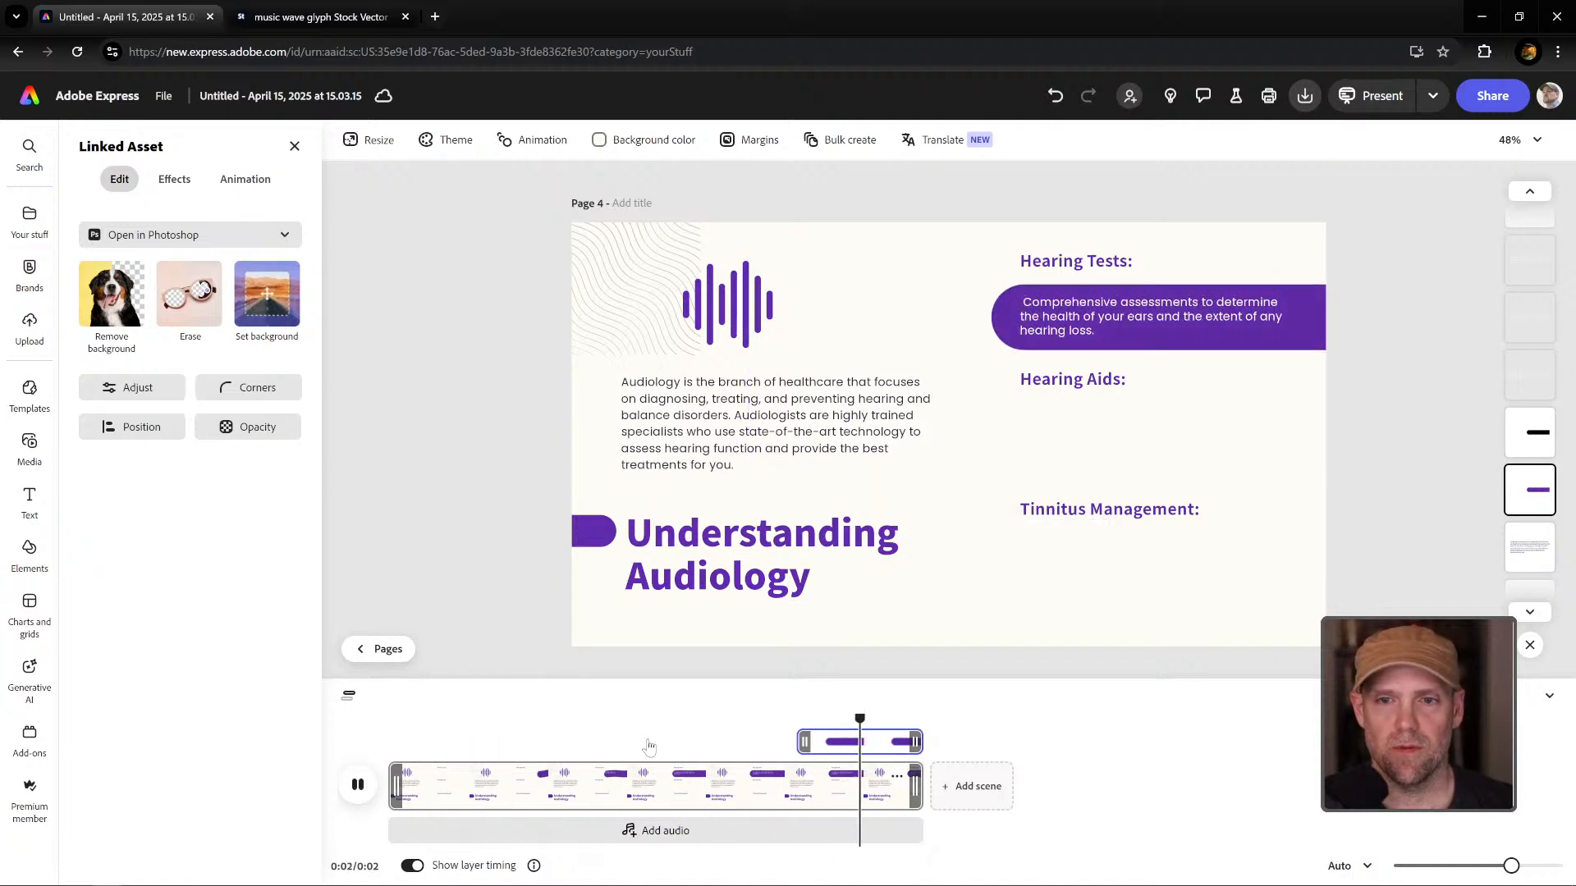
Extend the start of the bulletp_frame image layer slightly earlier so it overlaps the end of the bulletpoint video, and replay the handover.
key(space)
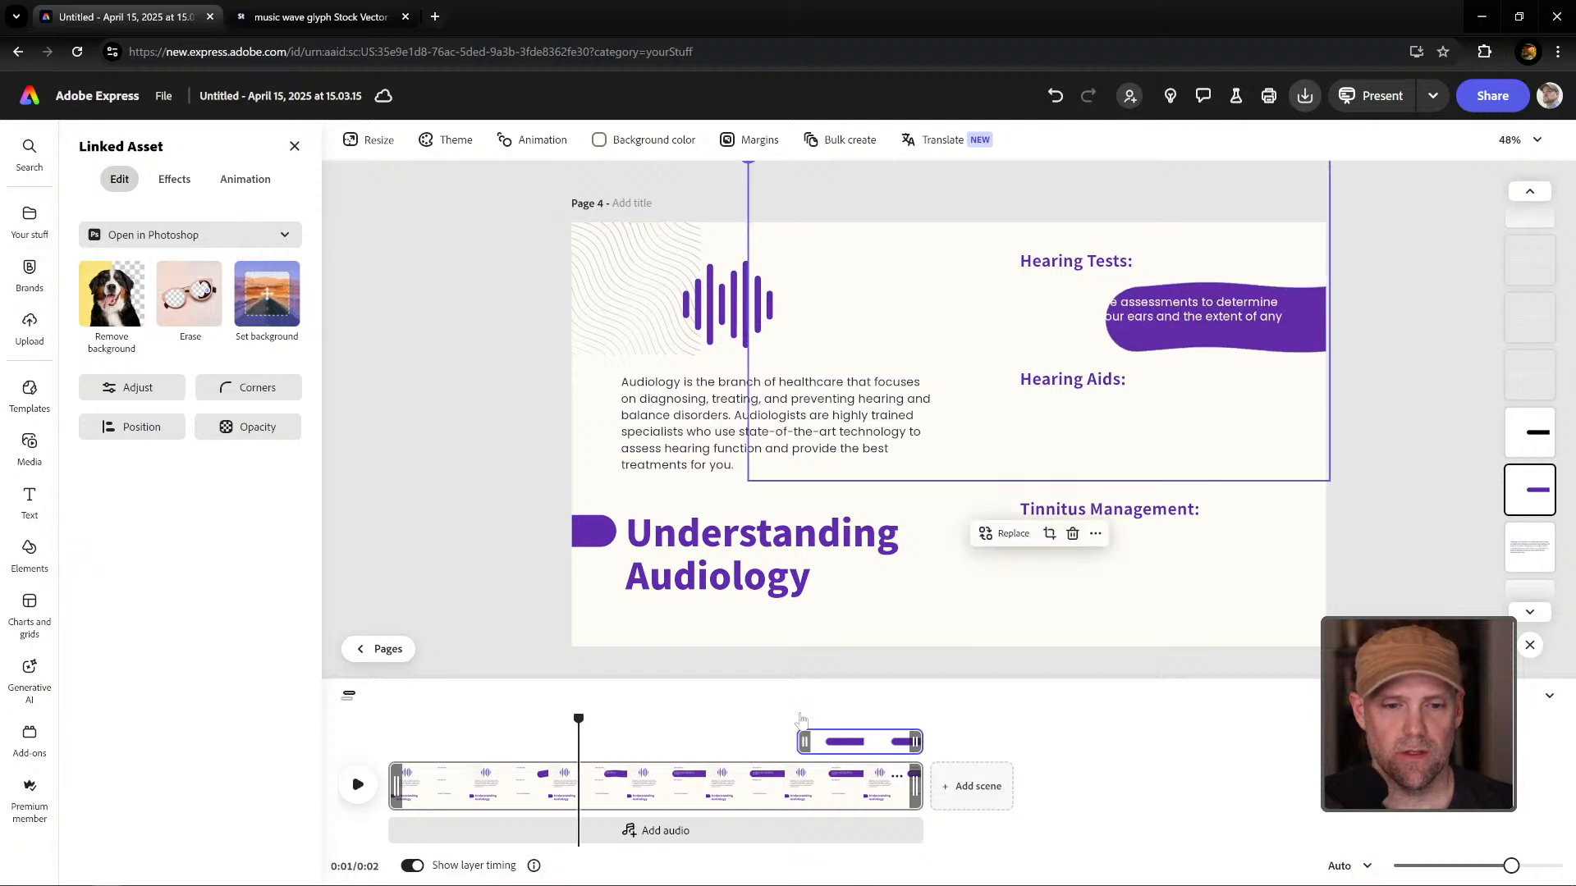
click(797, 720)
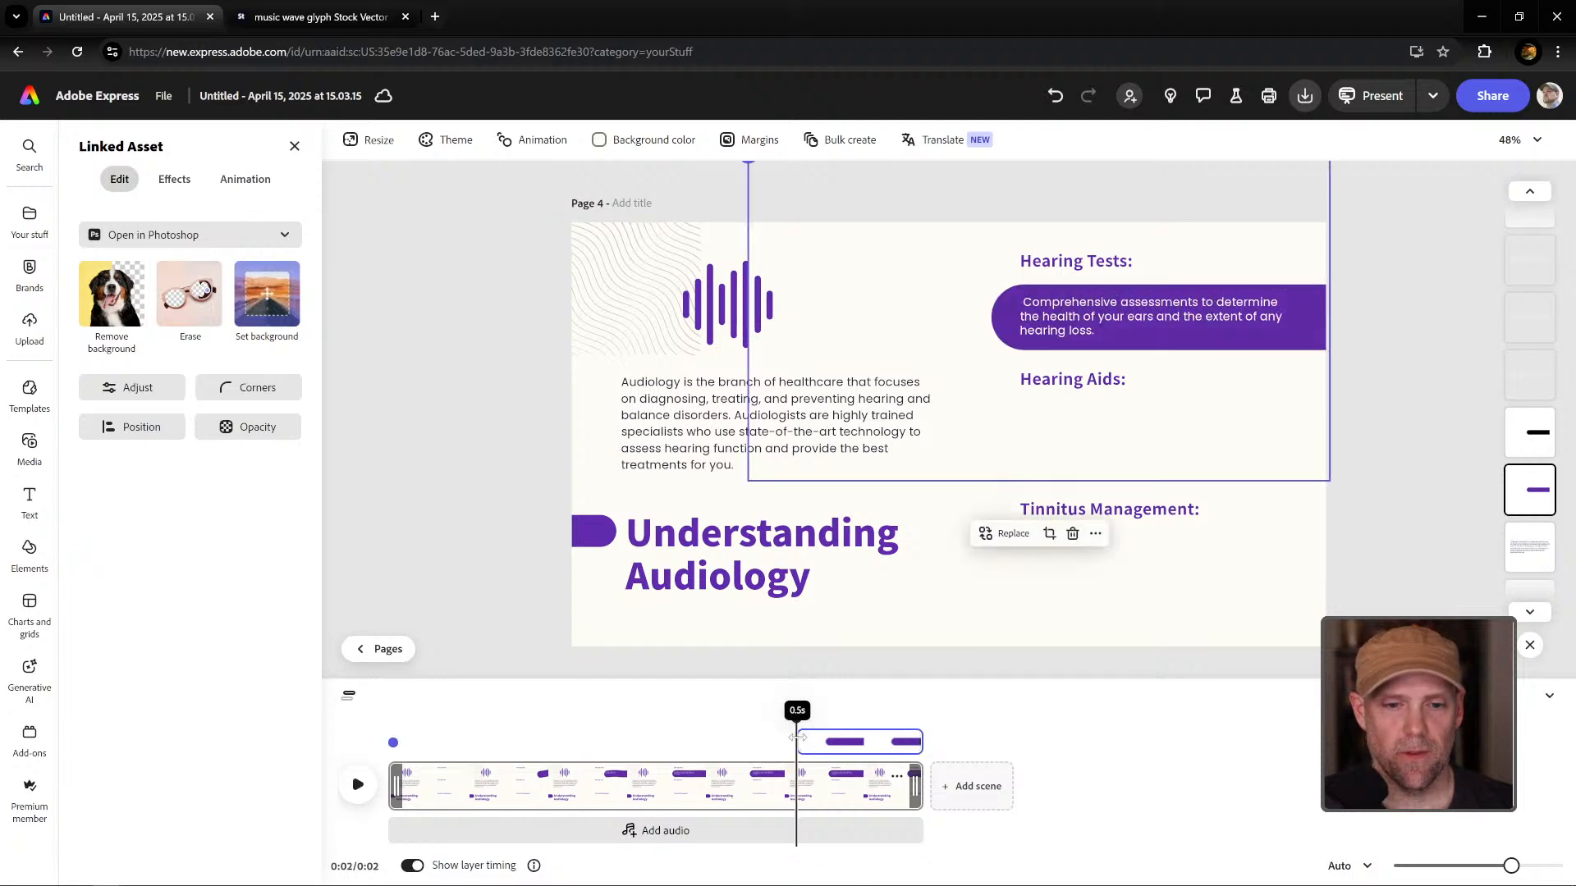
click(695, 721)
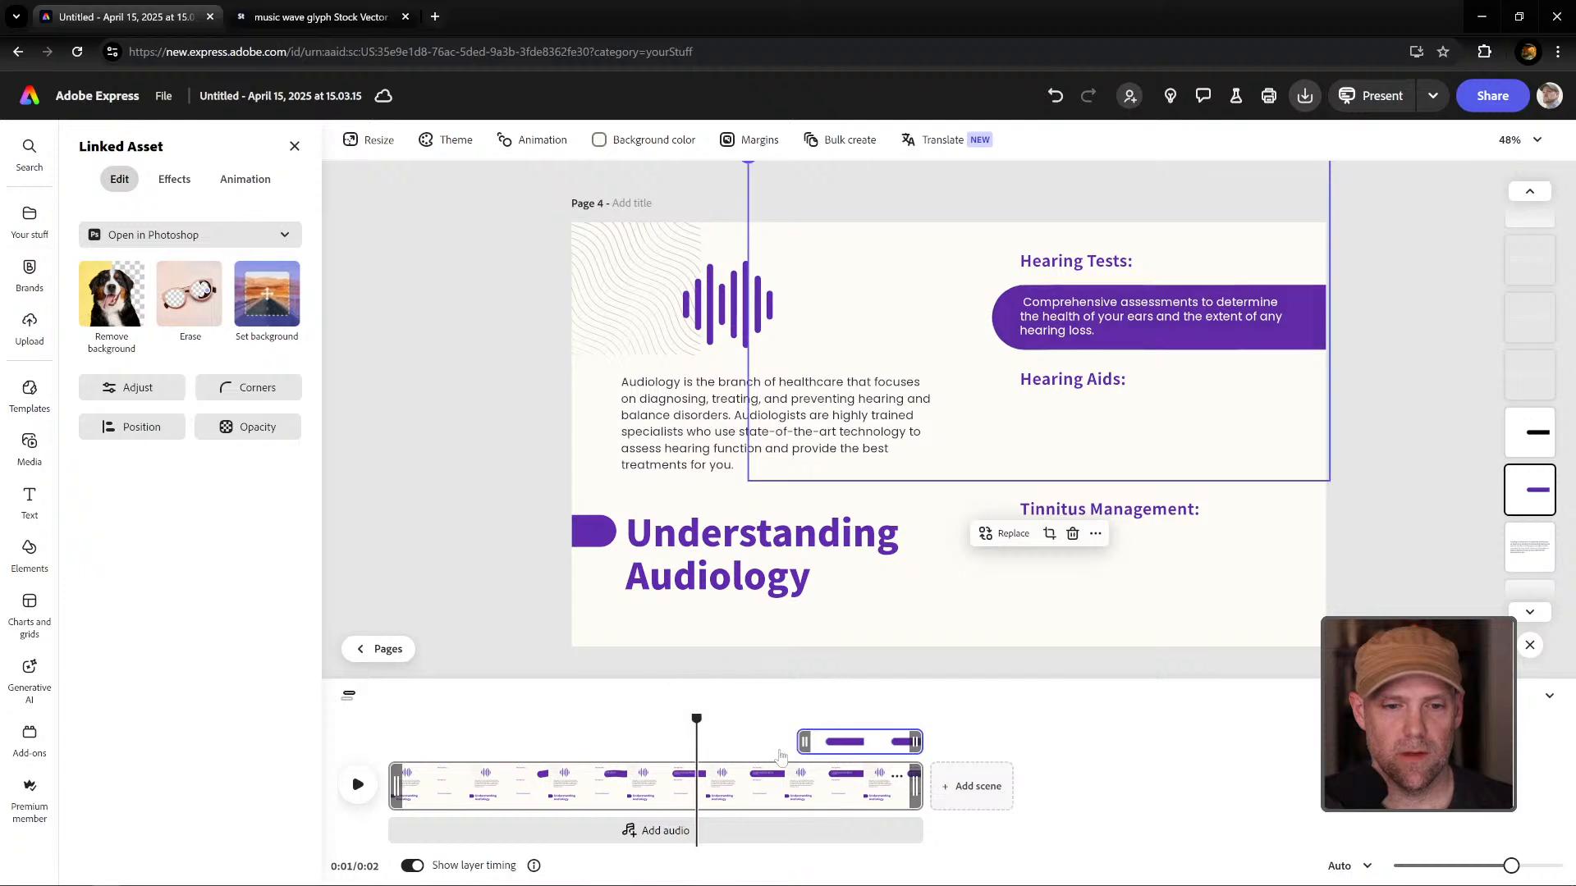
drag(803, 742, 789, 737)
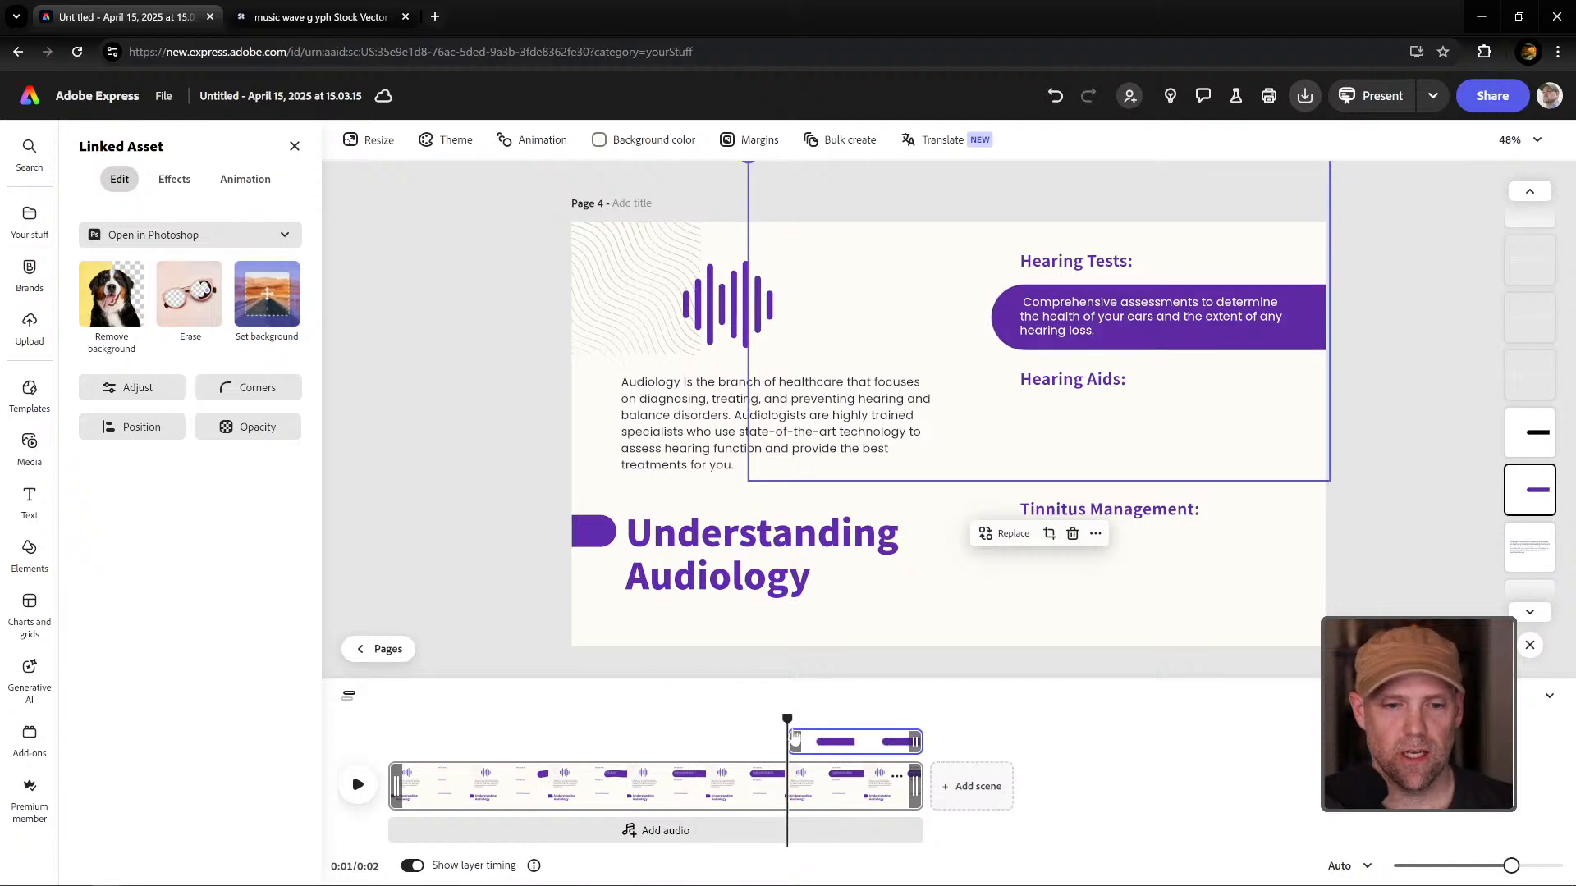
click(682, 726)
key(space)
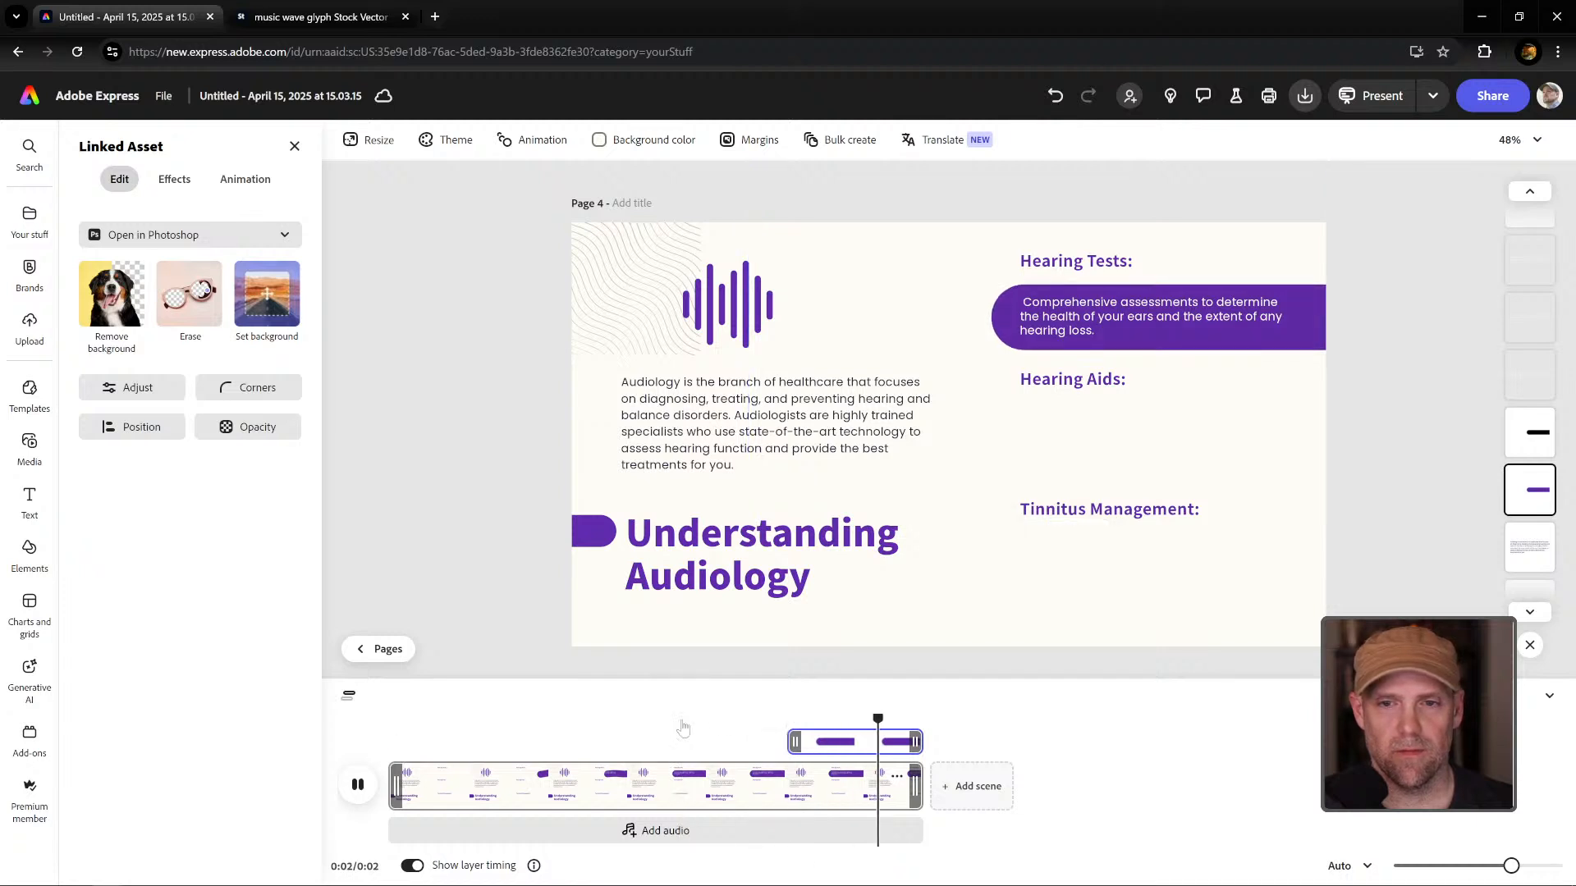
click(358, 784)
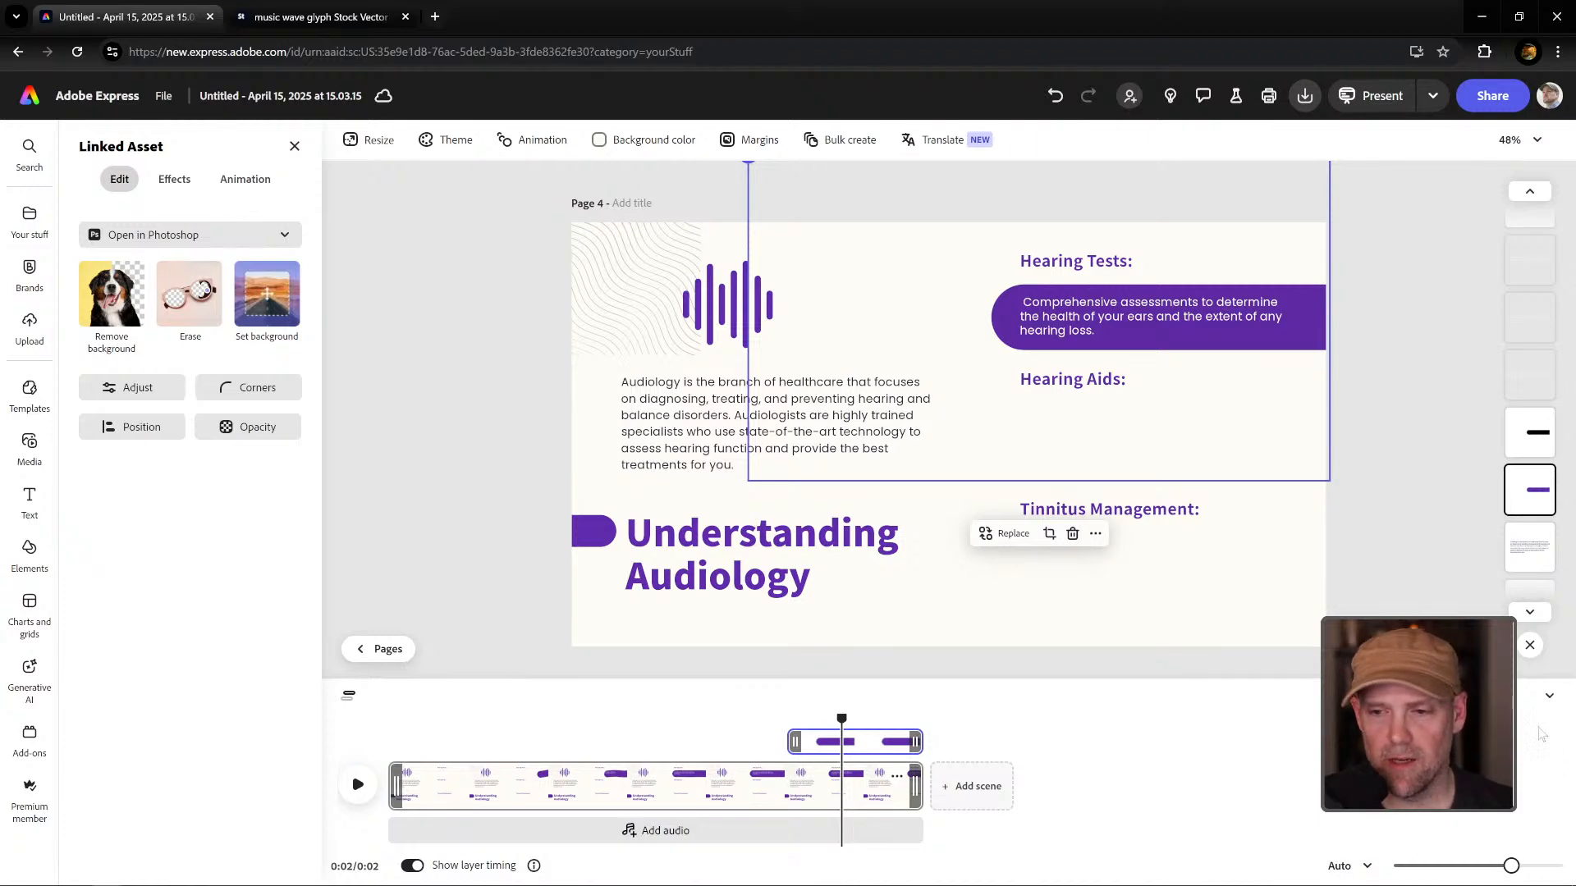
Close the timeline, duplicate page 4 and play the duplicated page.
click(1548, 697)
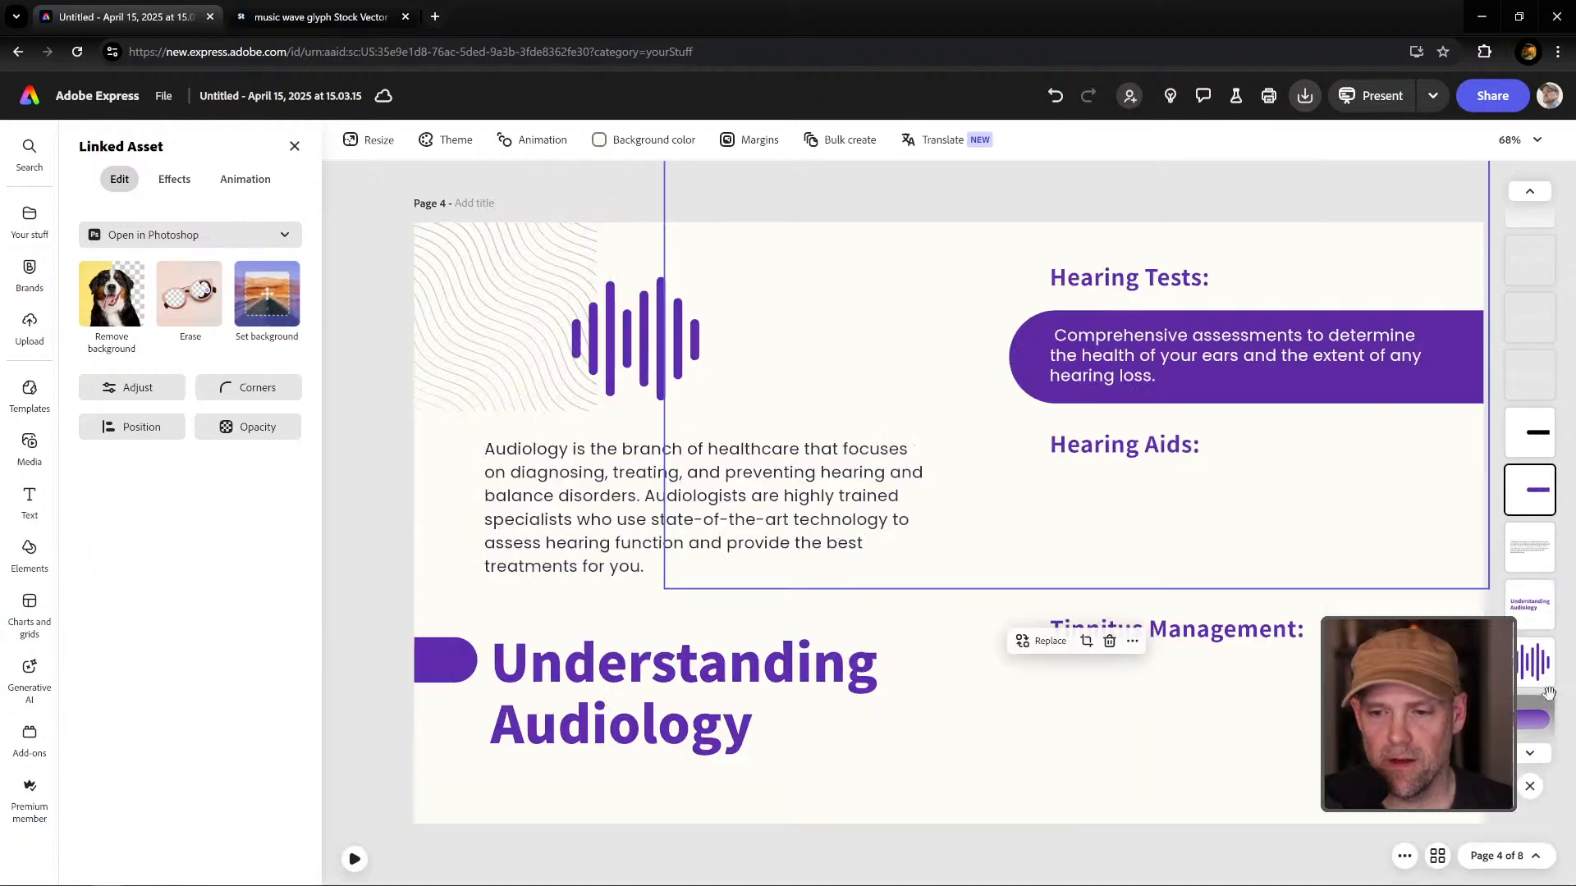
click(1477, 856)
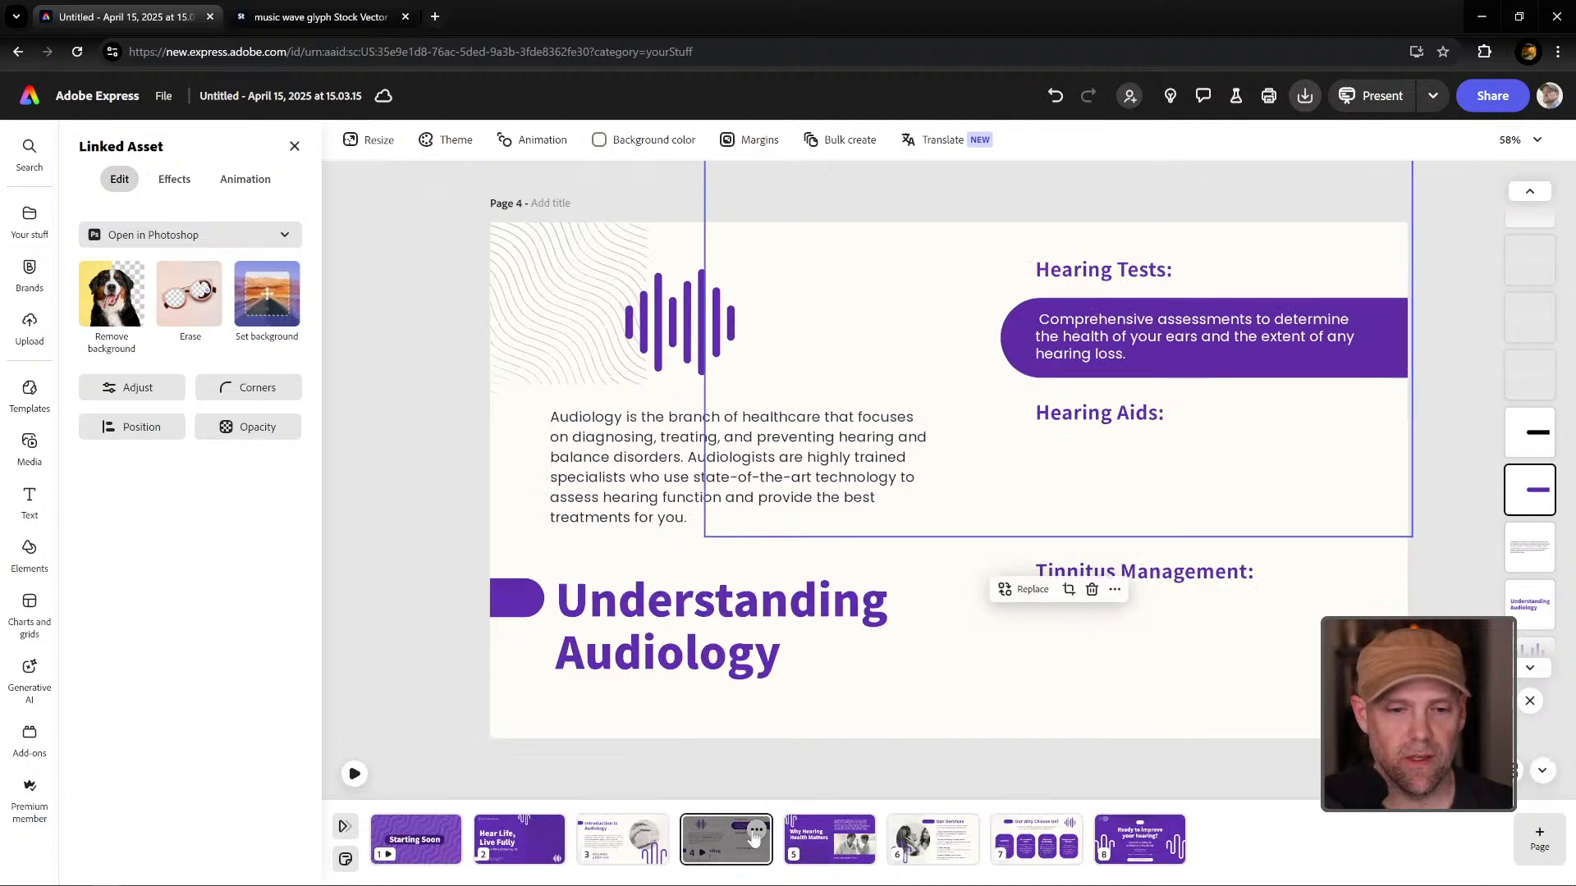
click(755, 831)
click(755, 659)
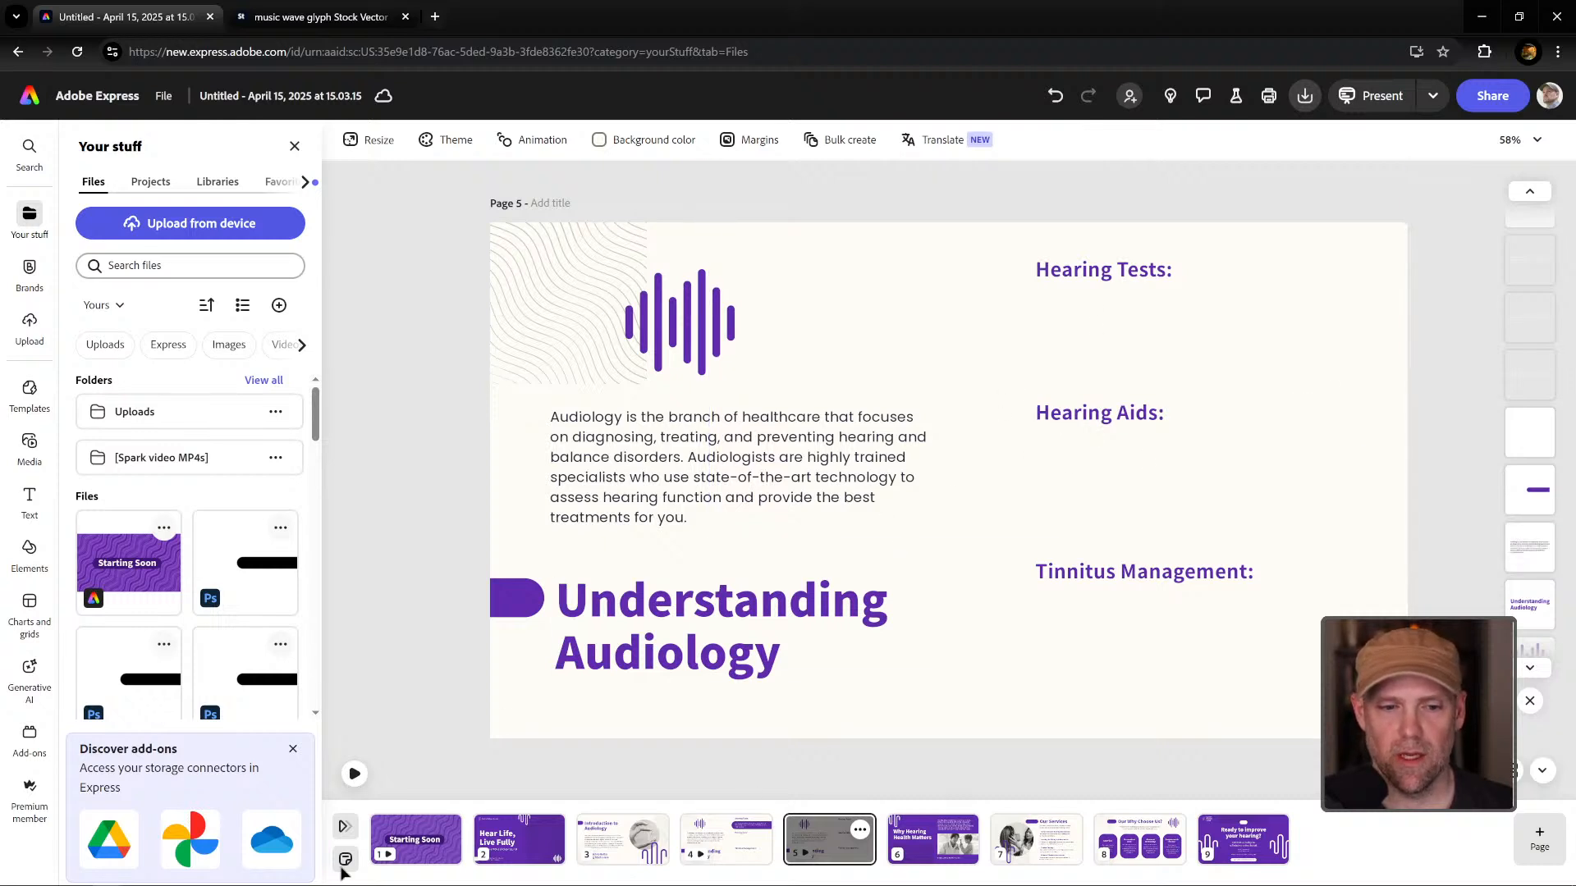
click(354, 775)
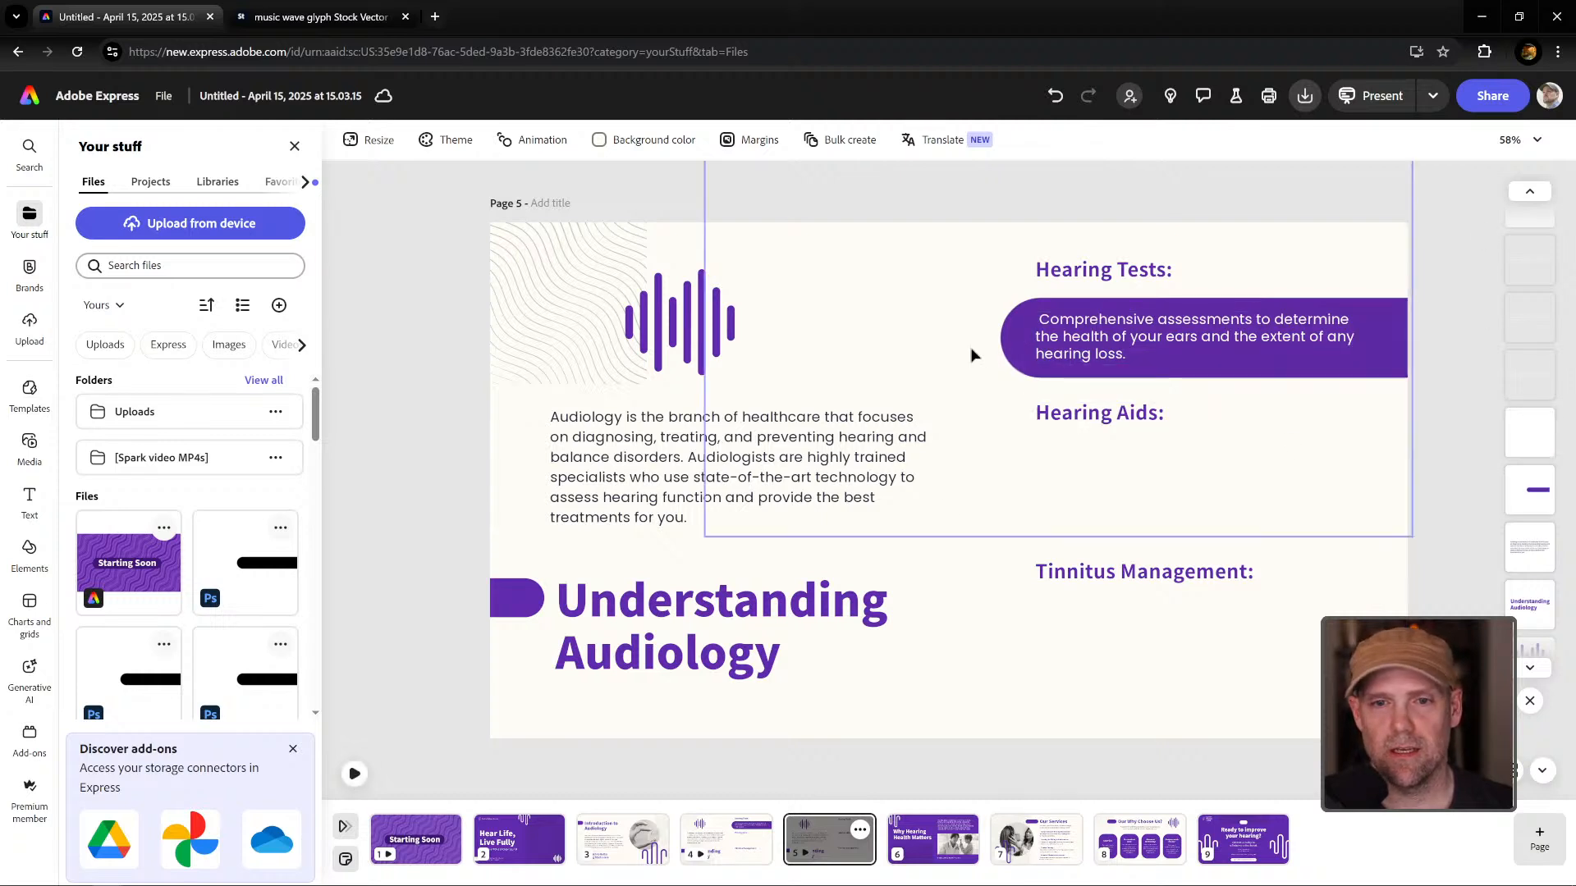
Undo the deletion of the bulletpoint video on page 5 and duplicate that video layer.
click(1511, 429)
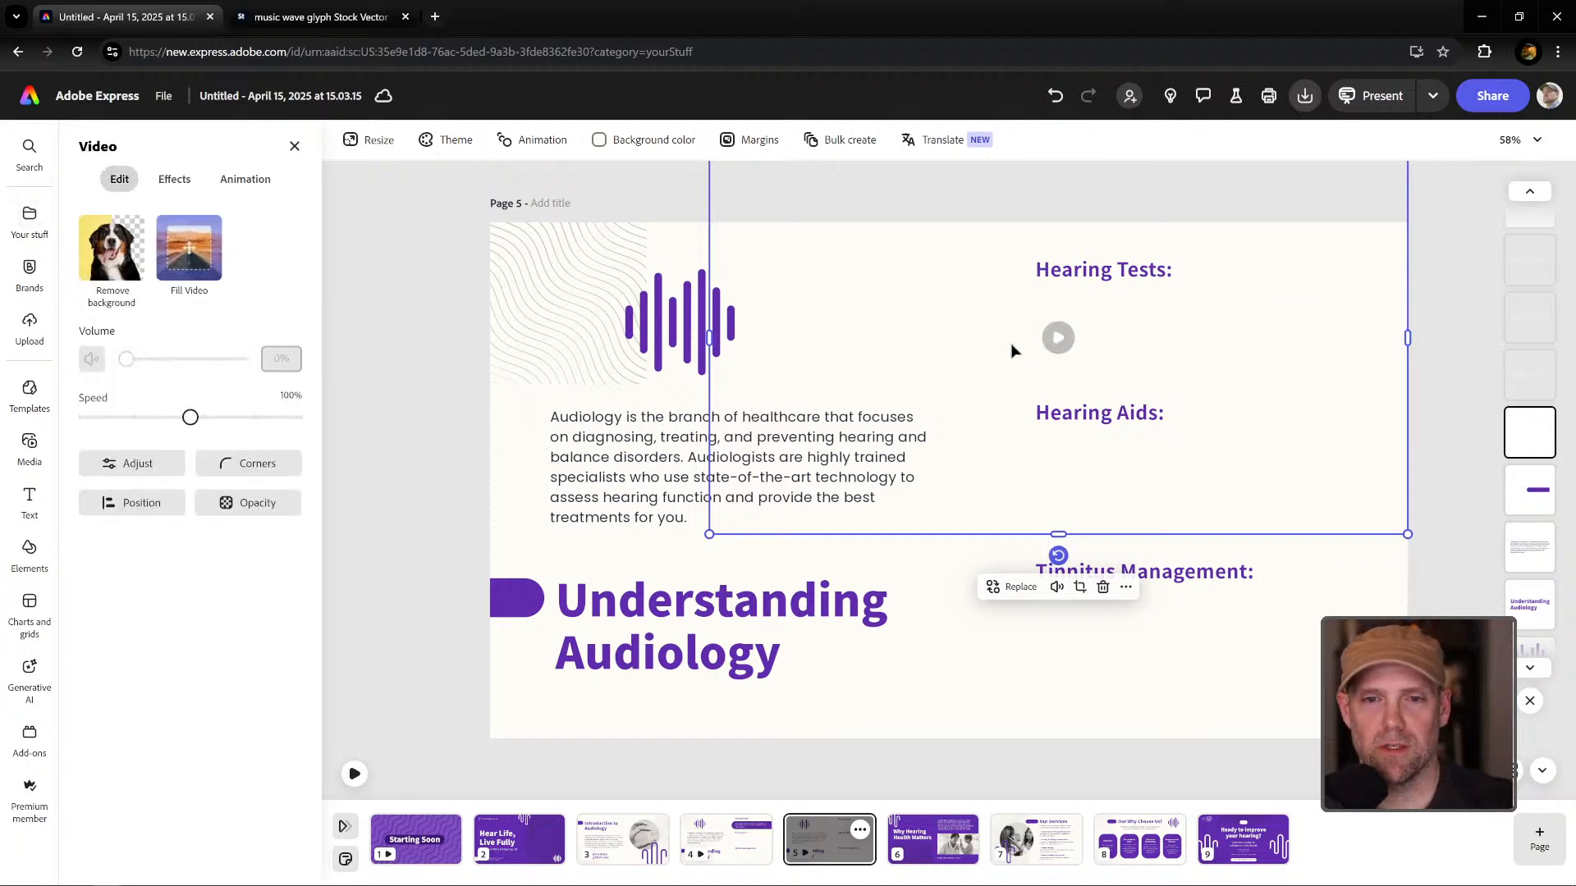
click(1508, 427)
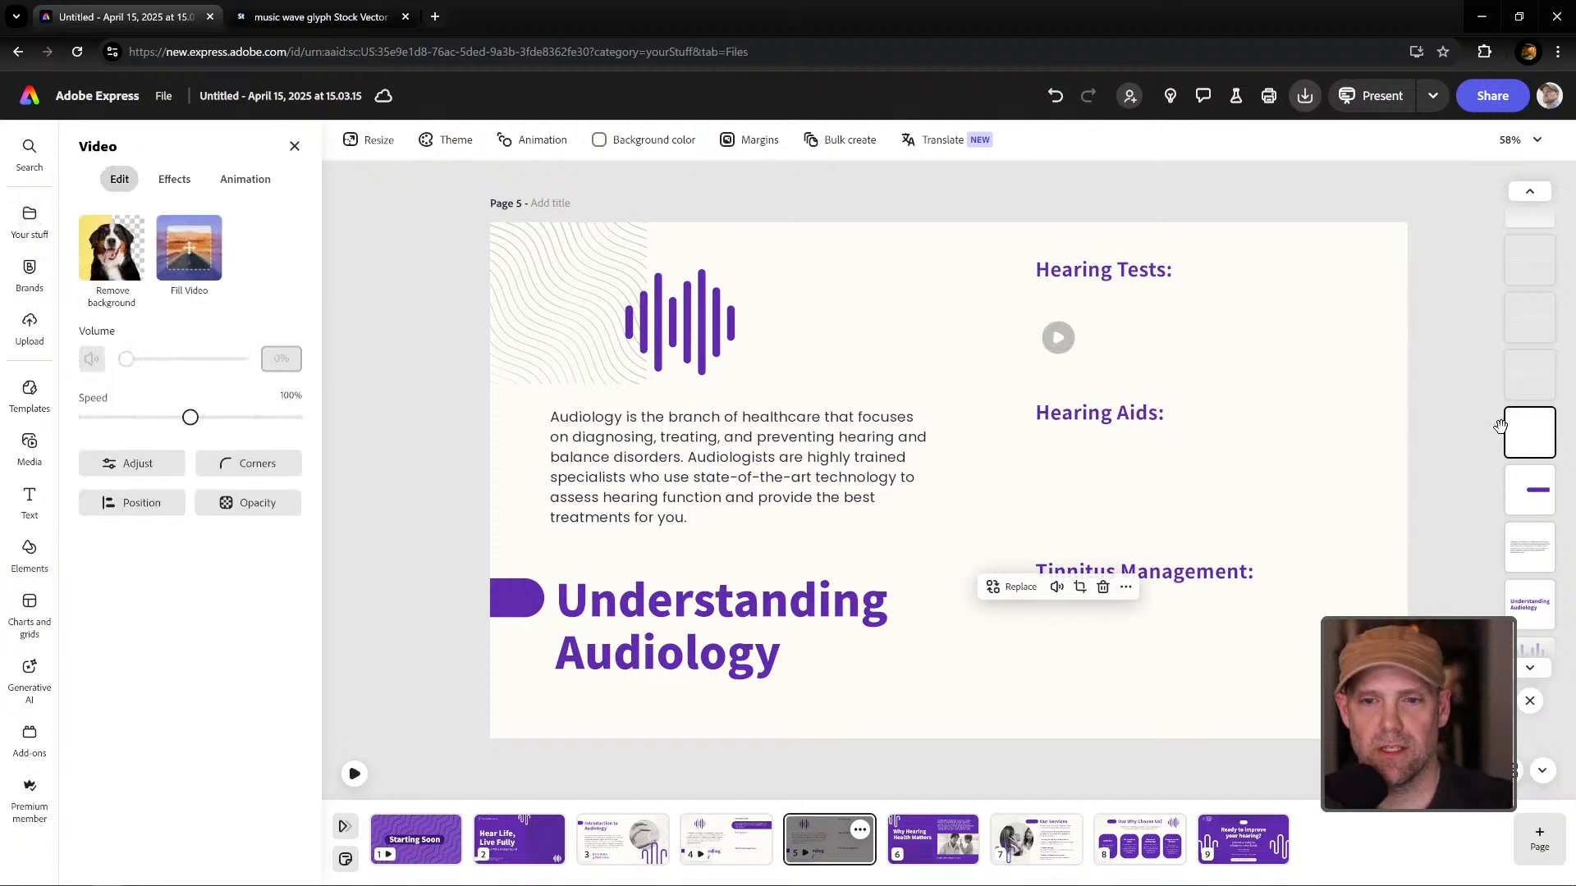
click(1528, 433)
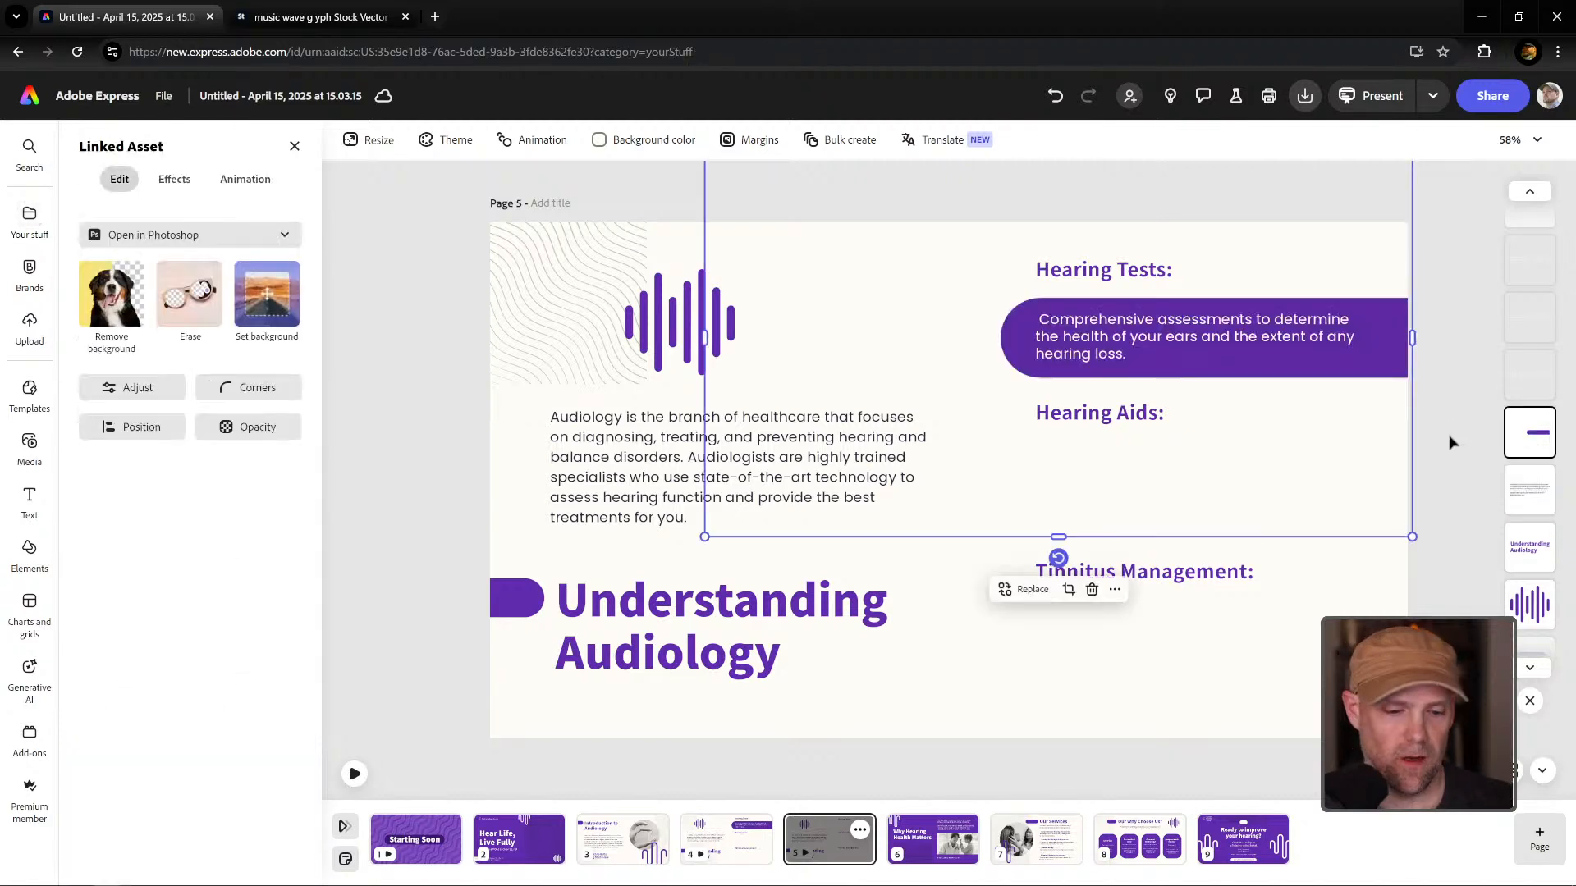
key(ctrl+z)
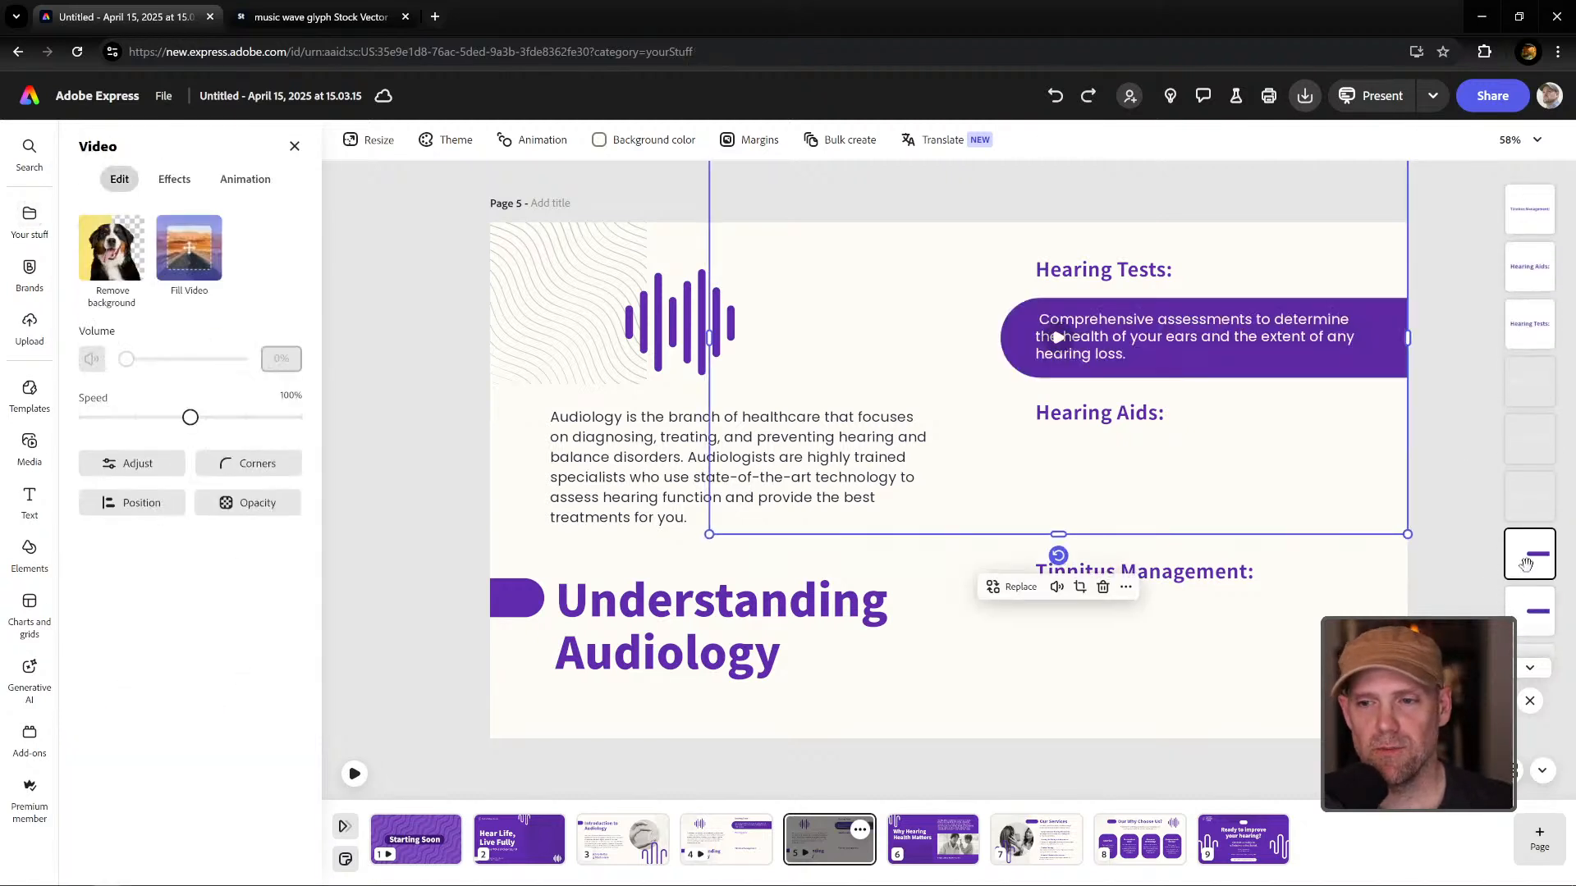
key(ctrl+d)
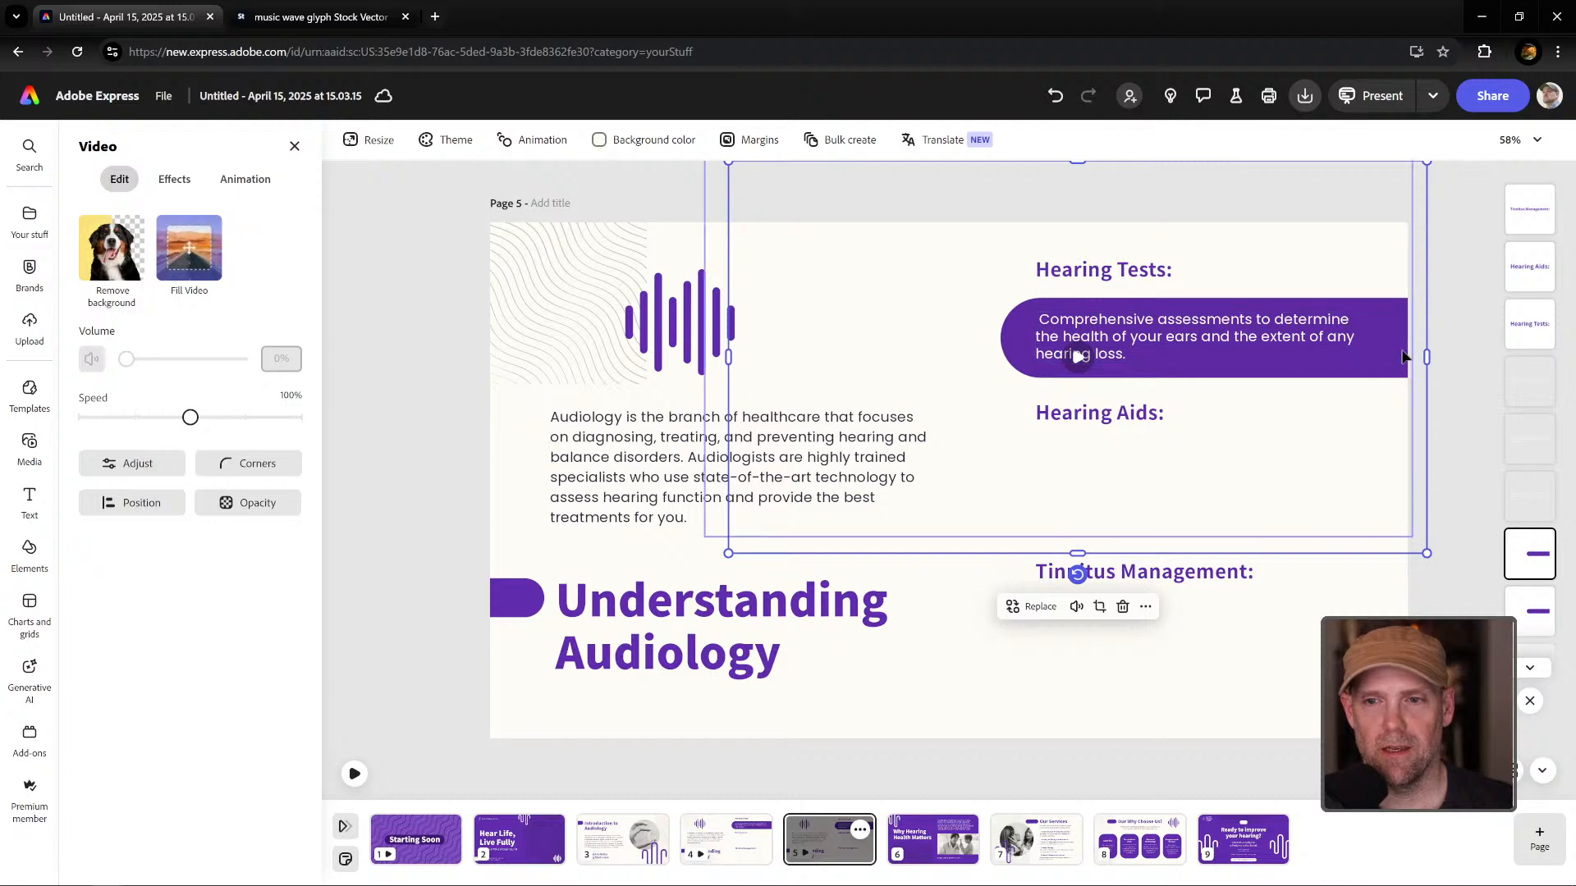
drag(1299, 353, 1393, 499)
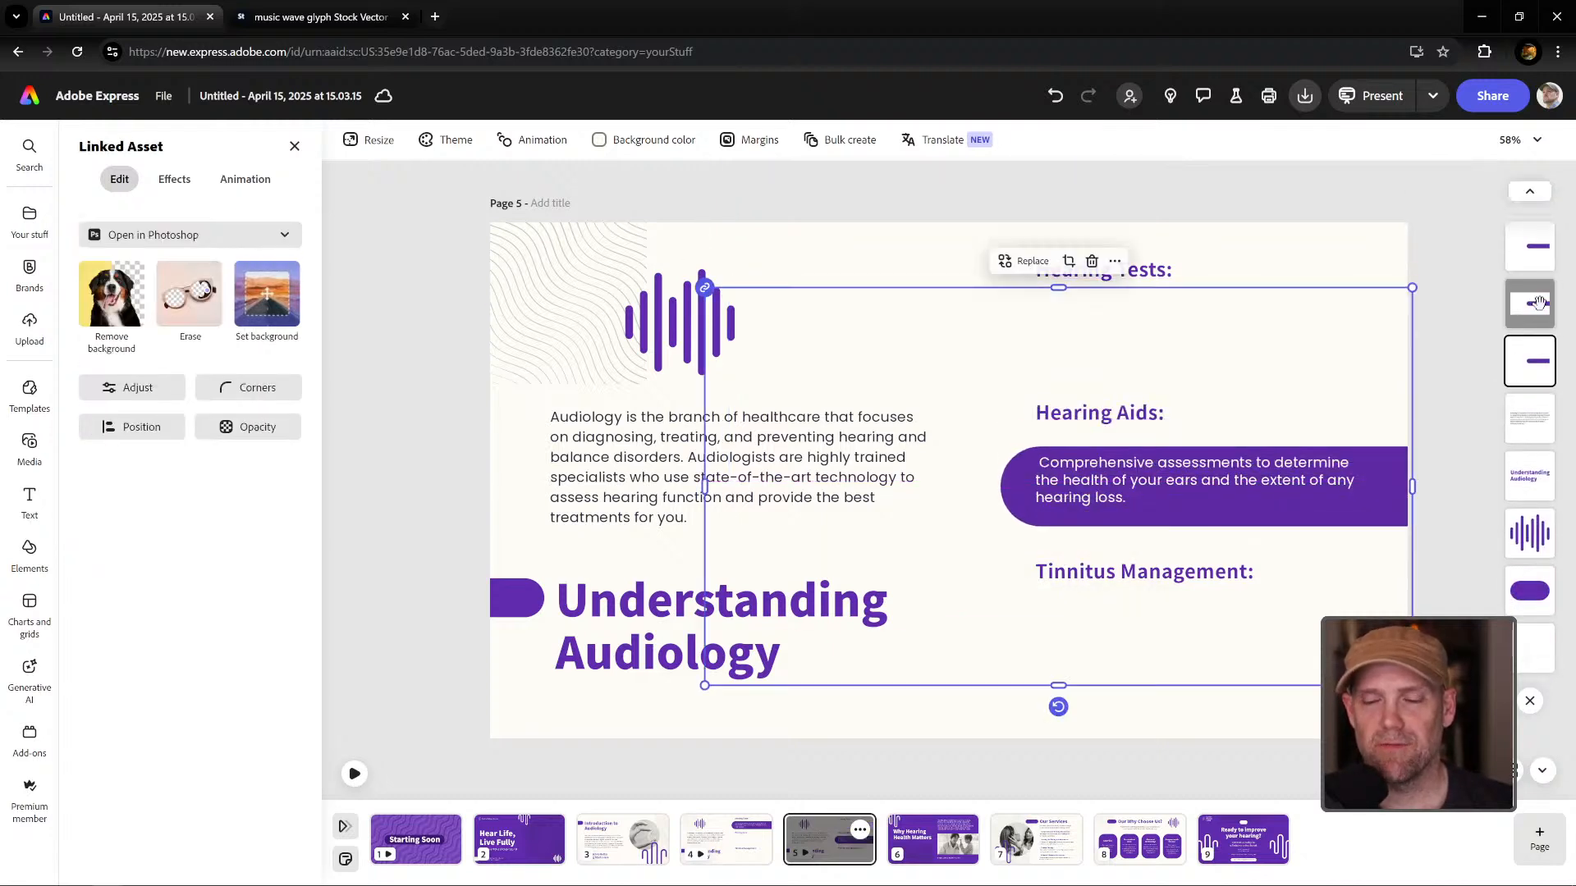
drag(1390, 504, 1390, 497)
click(1513, 297)
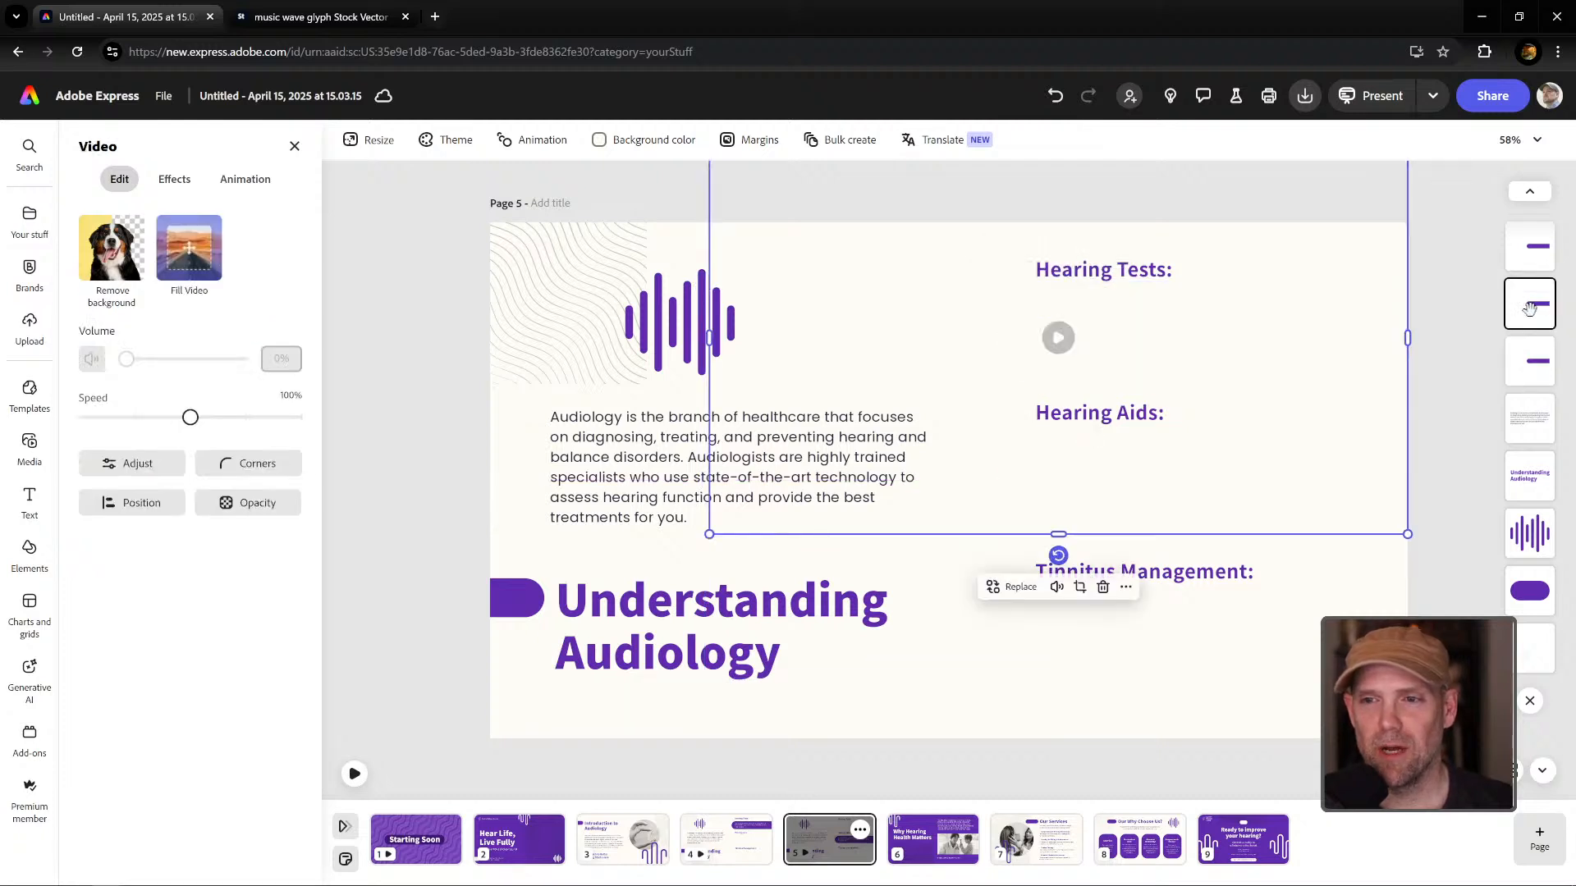
click(1530, 361)
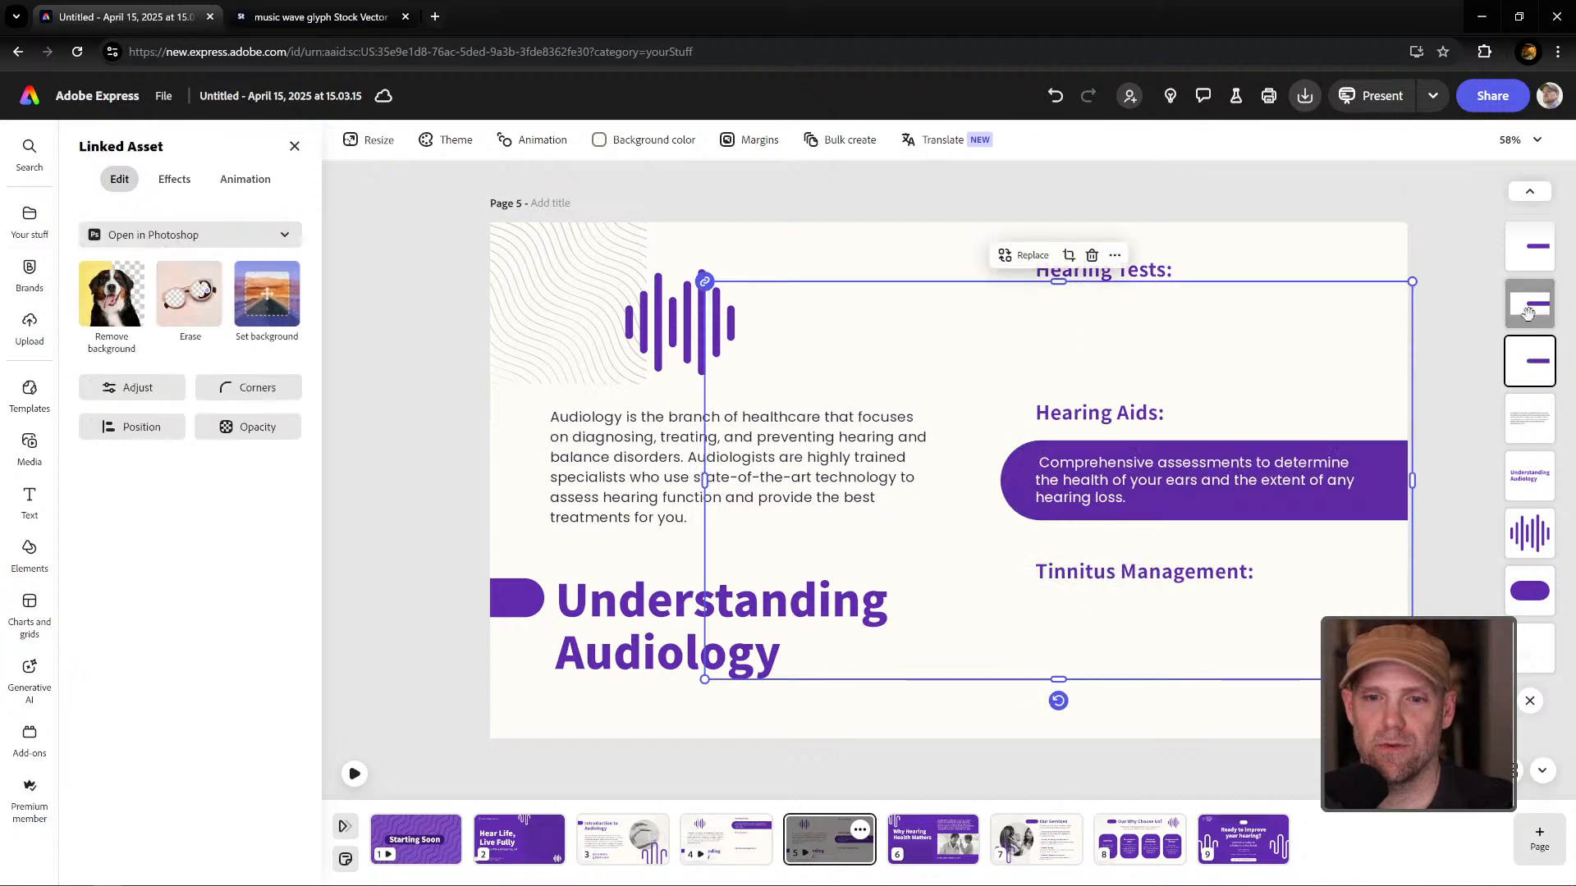
click(1528, 296)
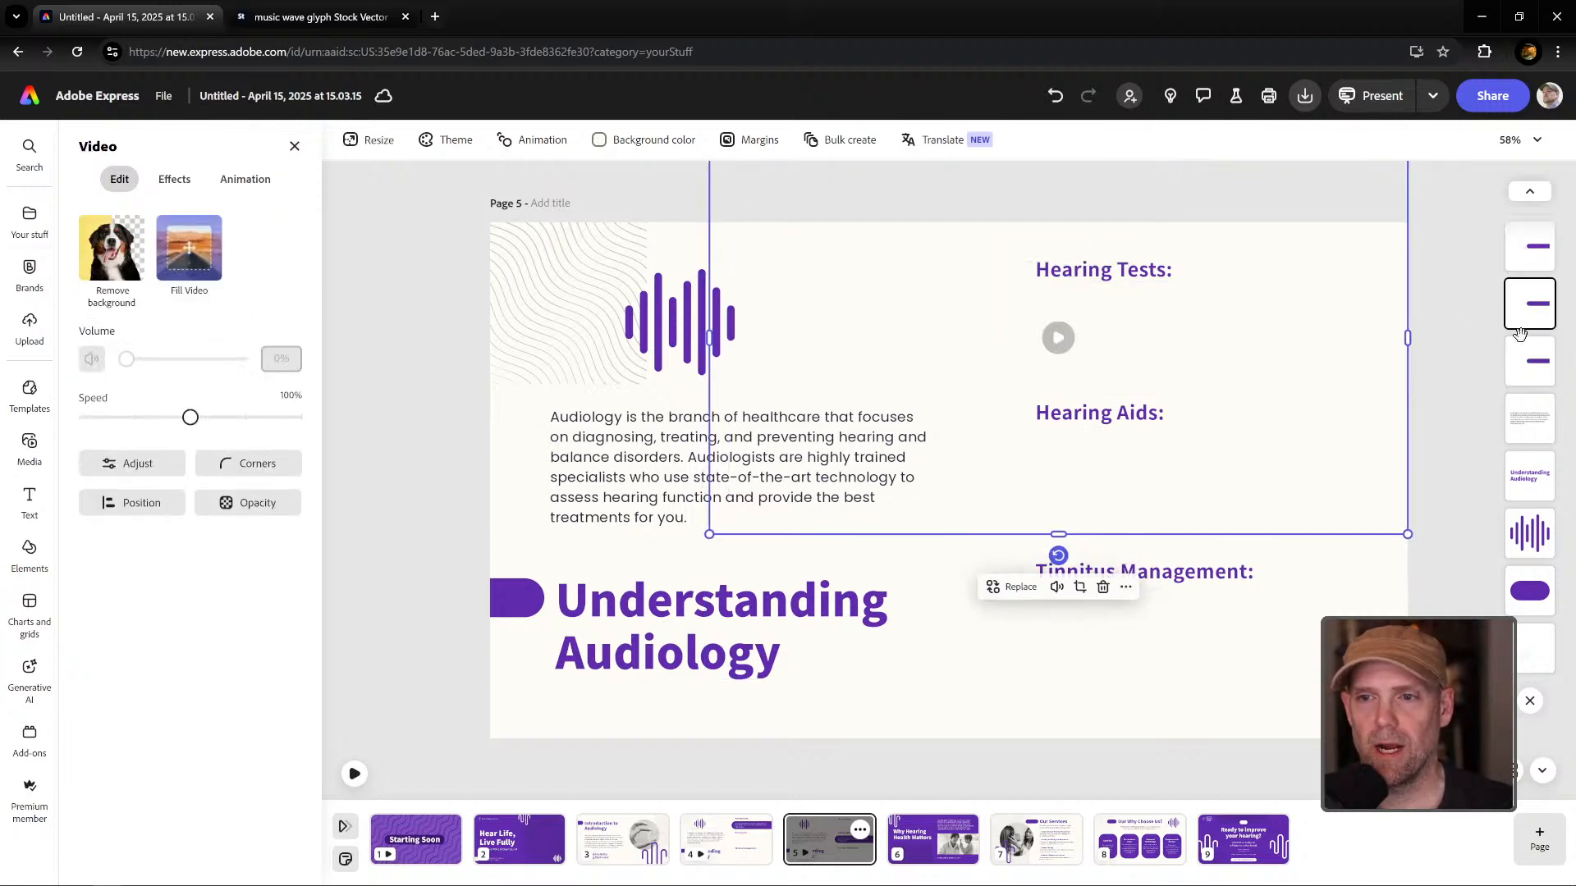
key(ctrl+z)
key(ctrl+z)
key(ctrl+z)
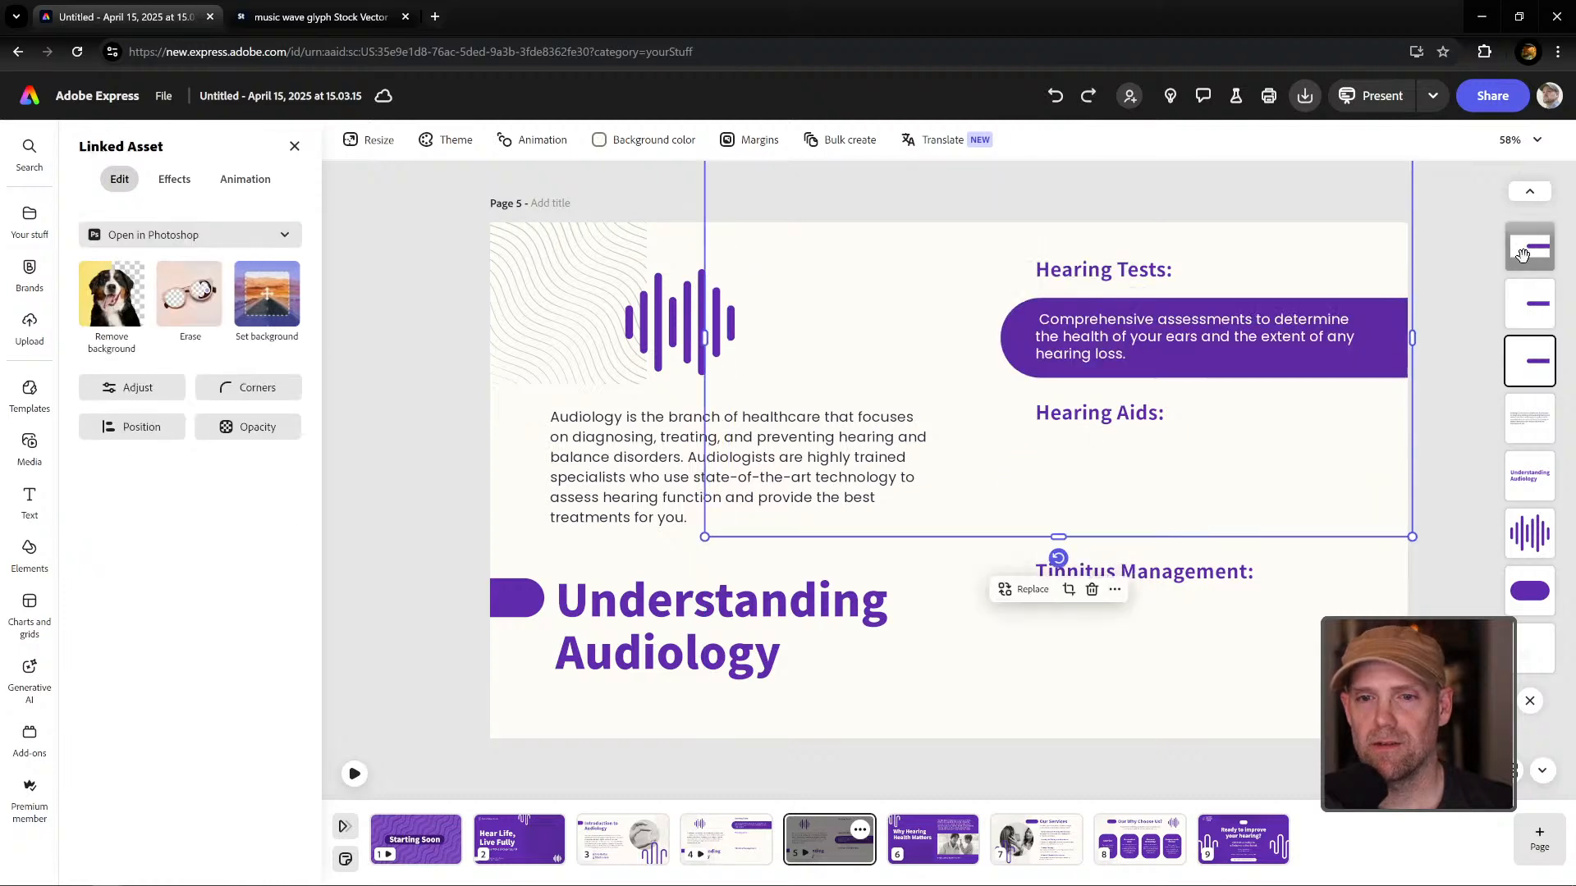
key(ctrl+shift+z)
key(ctrl+shift+z)
key(ctrl+shift+z)
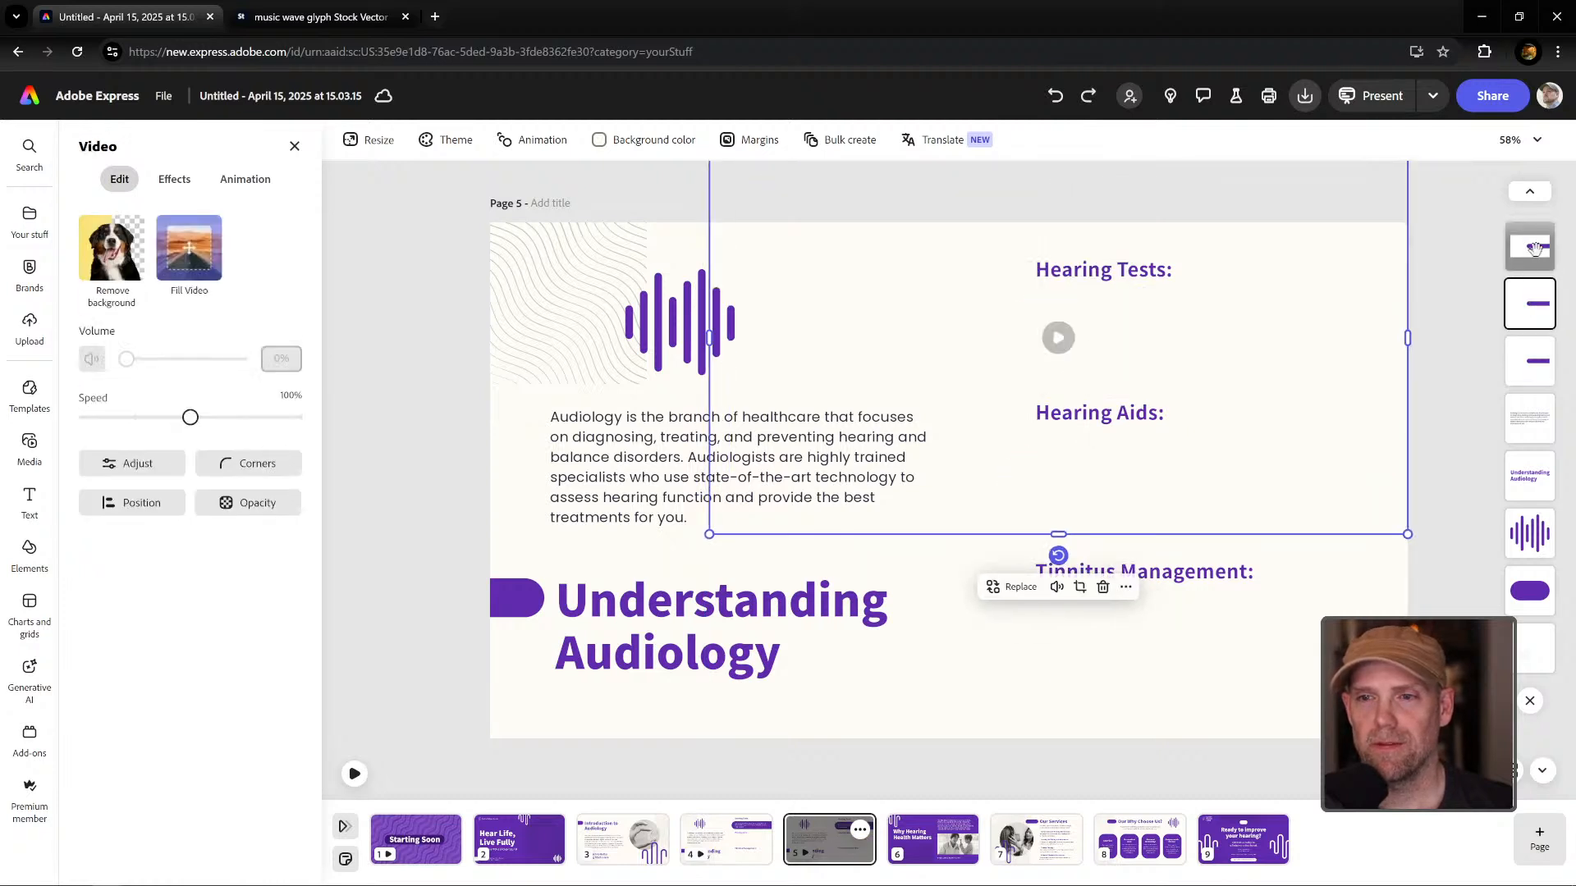
Move the duplicated bulletpoint video down on page 5 so its bar sits behind the text beneath the Hearing Aids heading.
click(1524, 311)
click(1528, 250)
drag(1358, 363, 1362, 478)
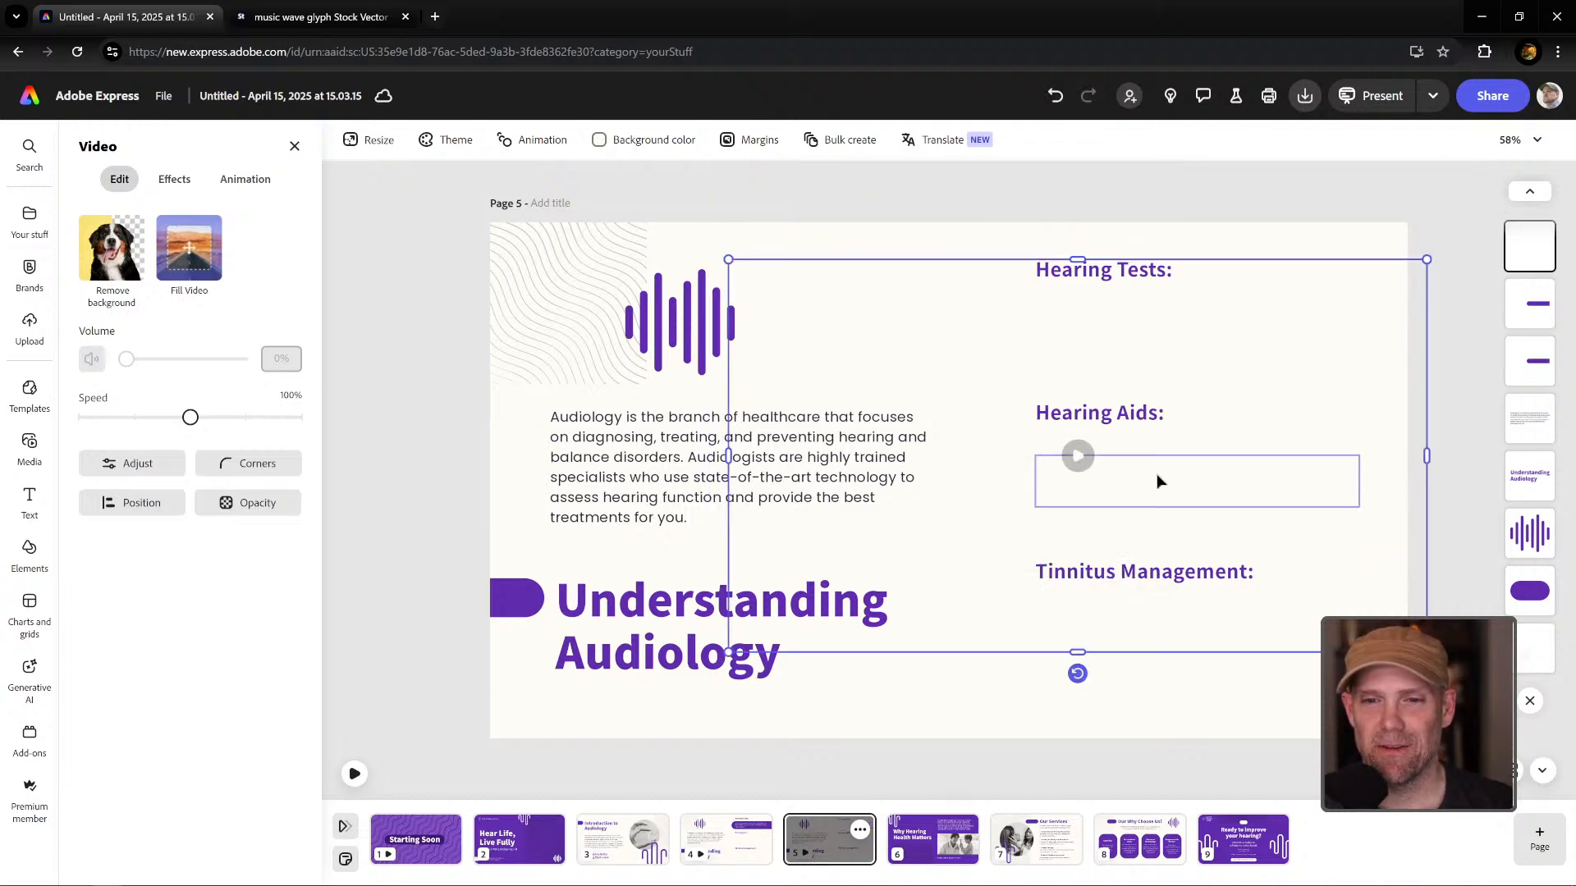
click(1078, 457)
drag(1380, 380, 1378, 401)
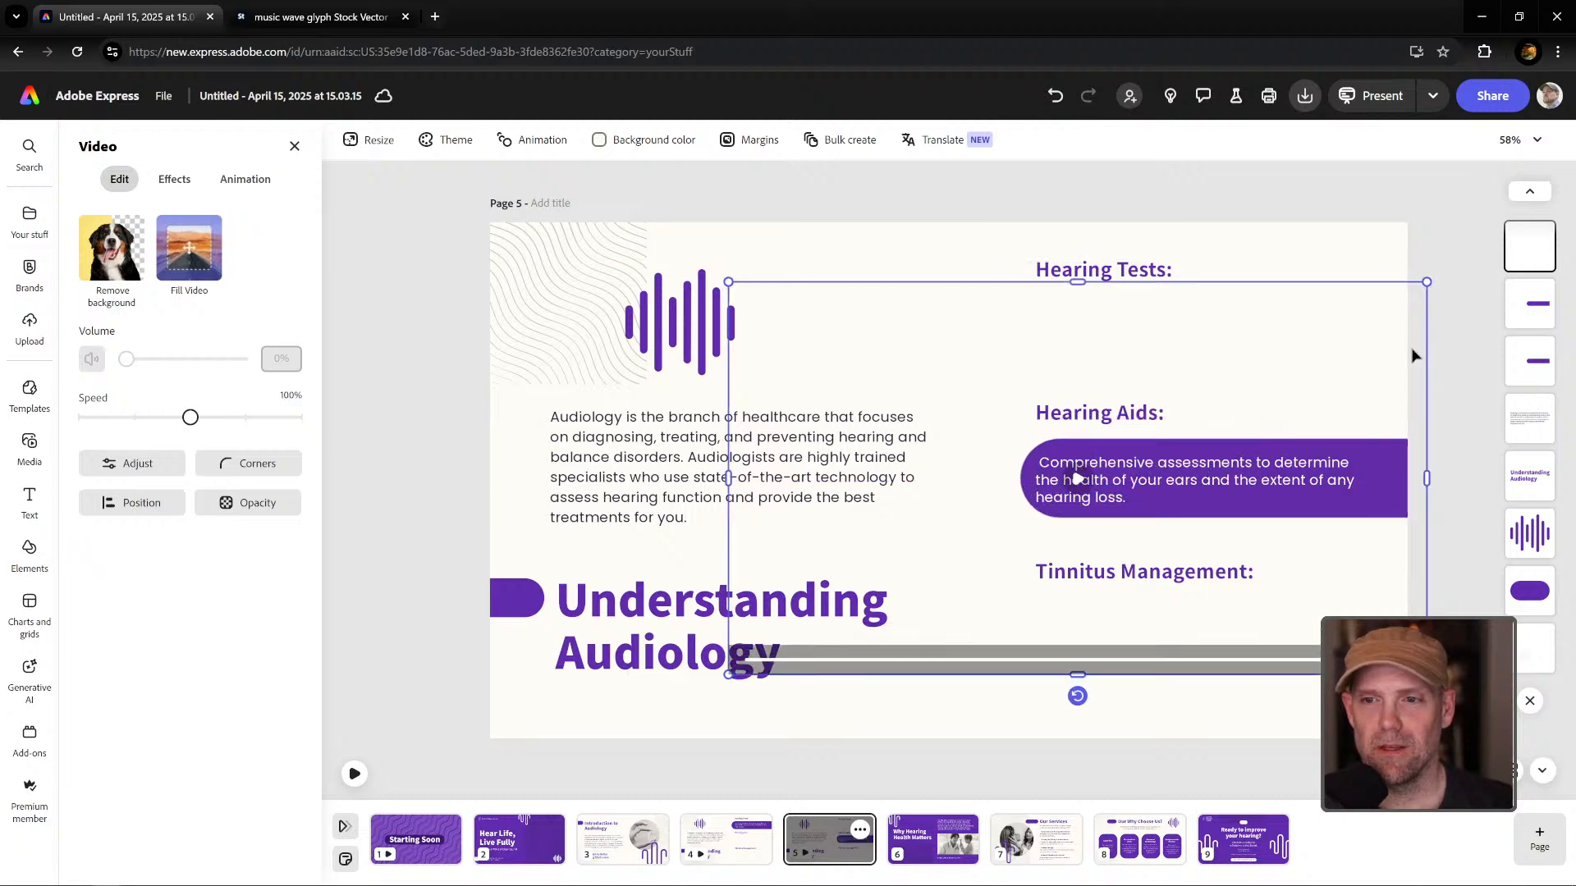
Open page 5's timeline and extend the bulletp_frame image layer's start back to the beginning of the scene.
click(1528, 296)
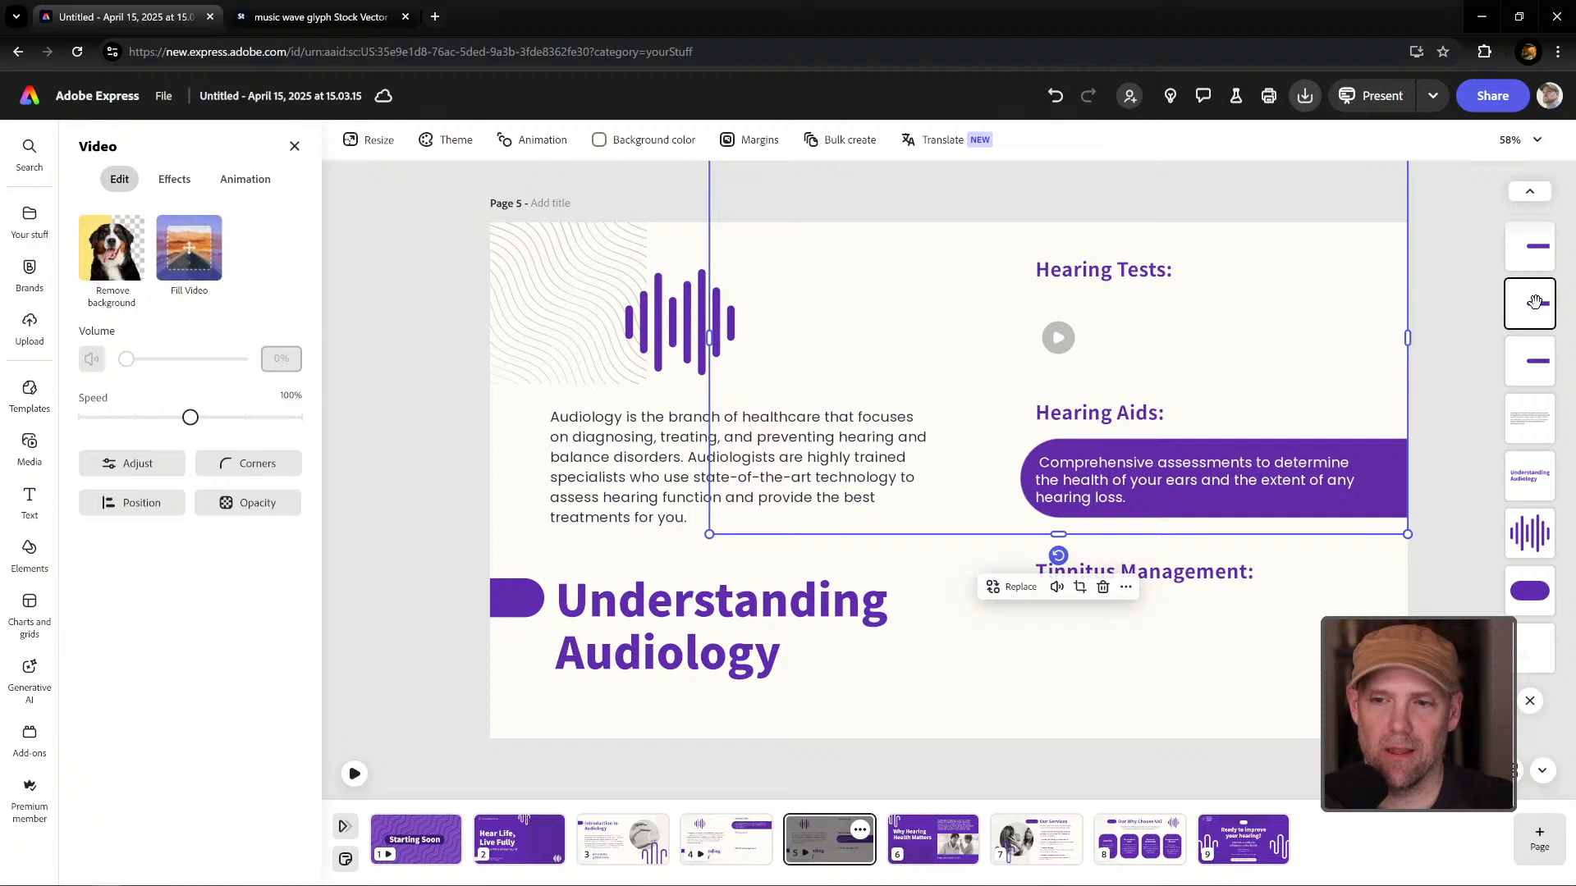
click(871, 837)
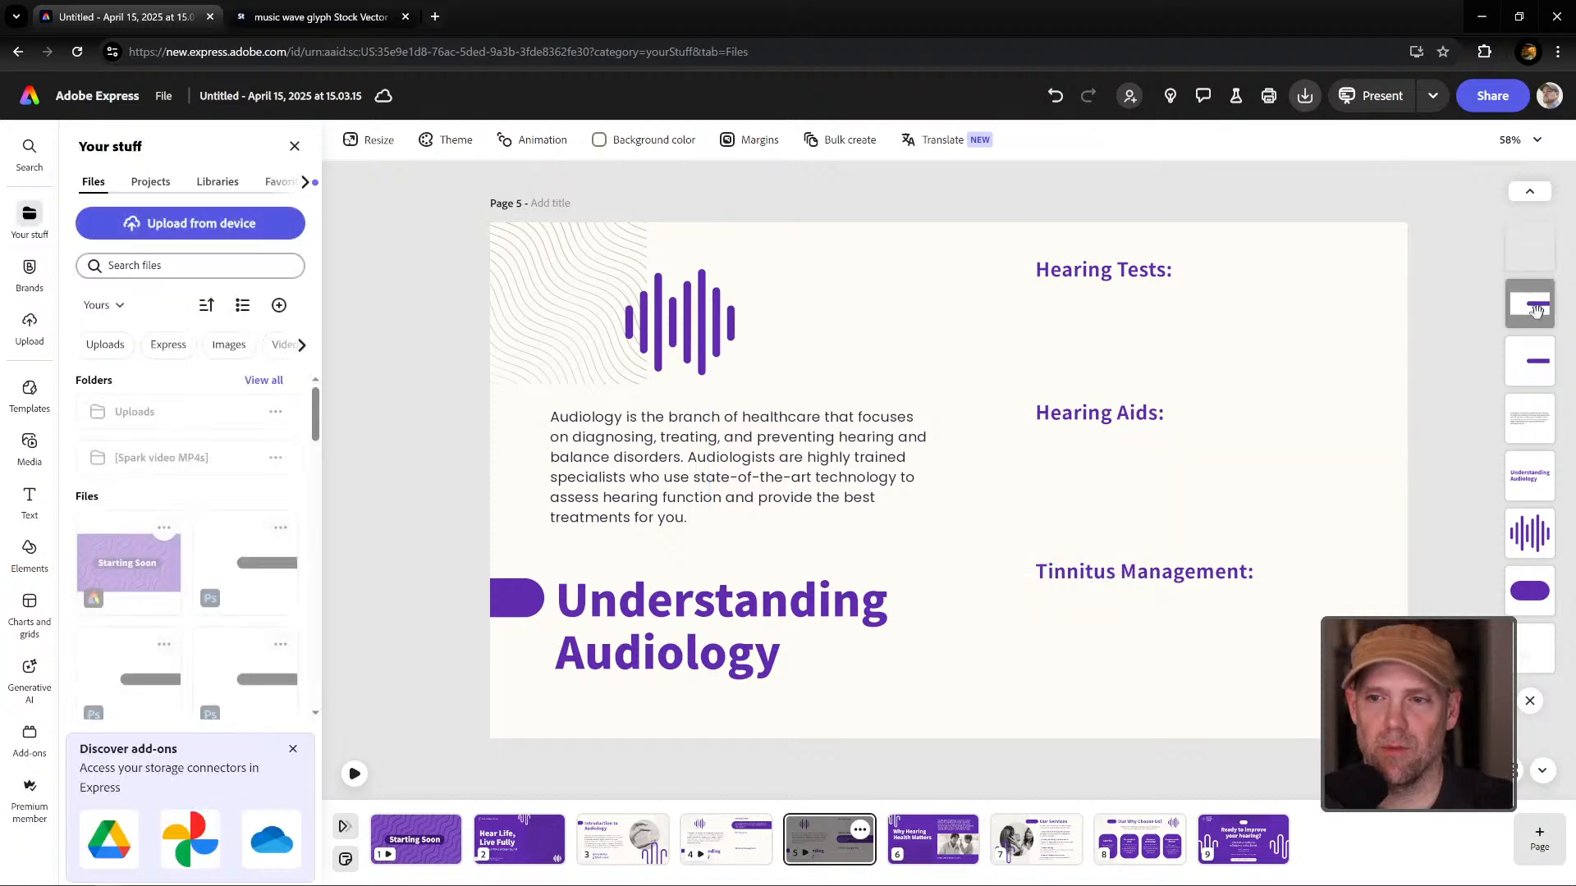
click(861, 832)
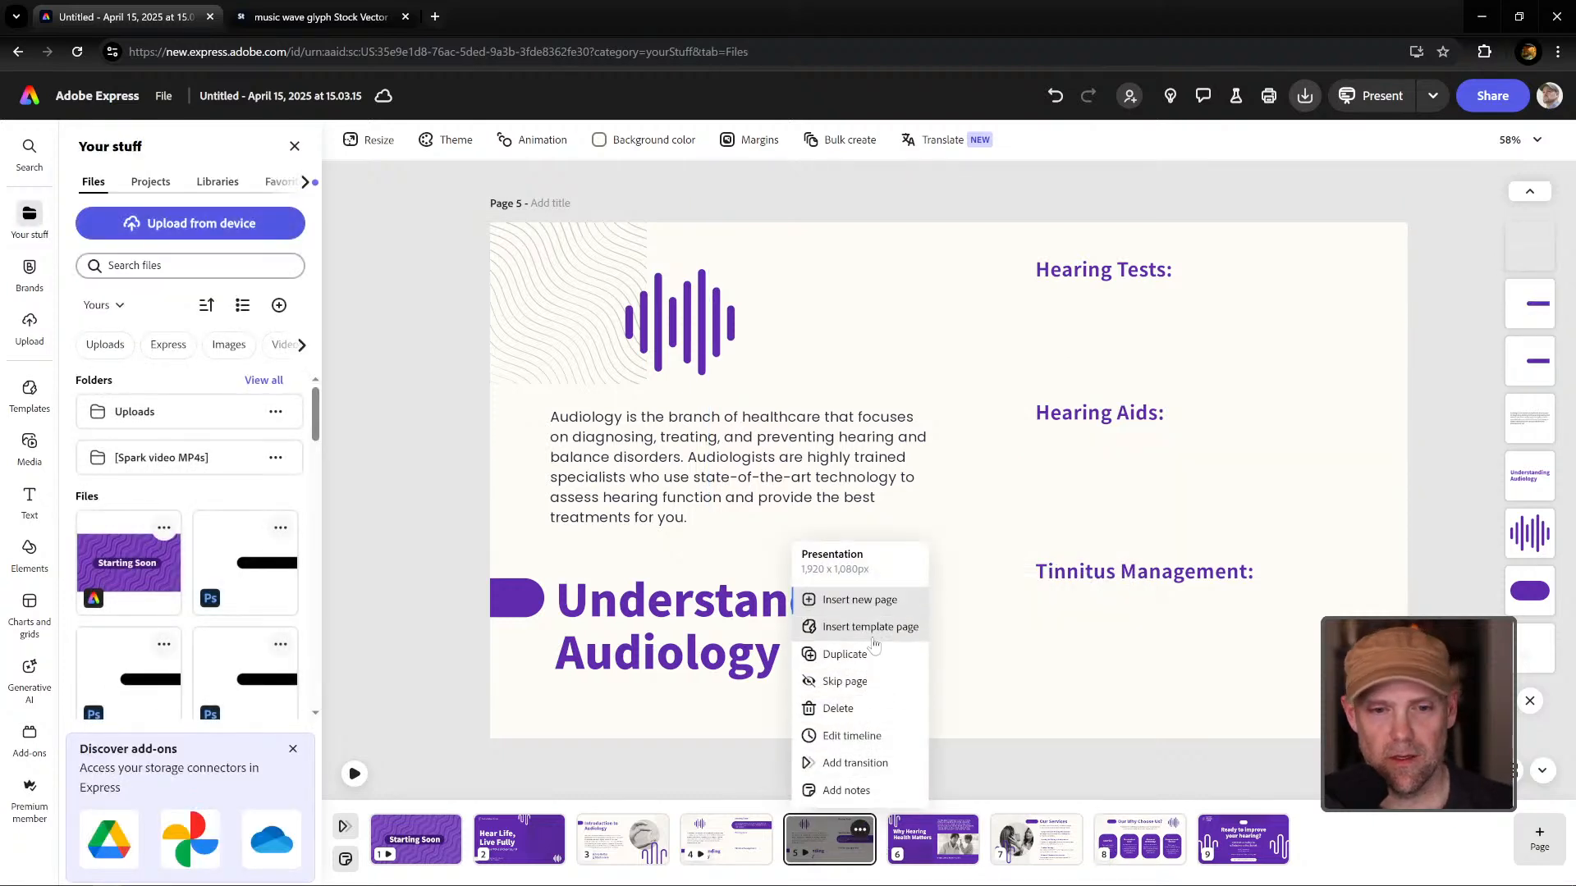
click(870, 738)
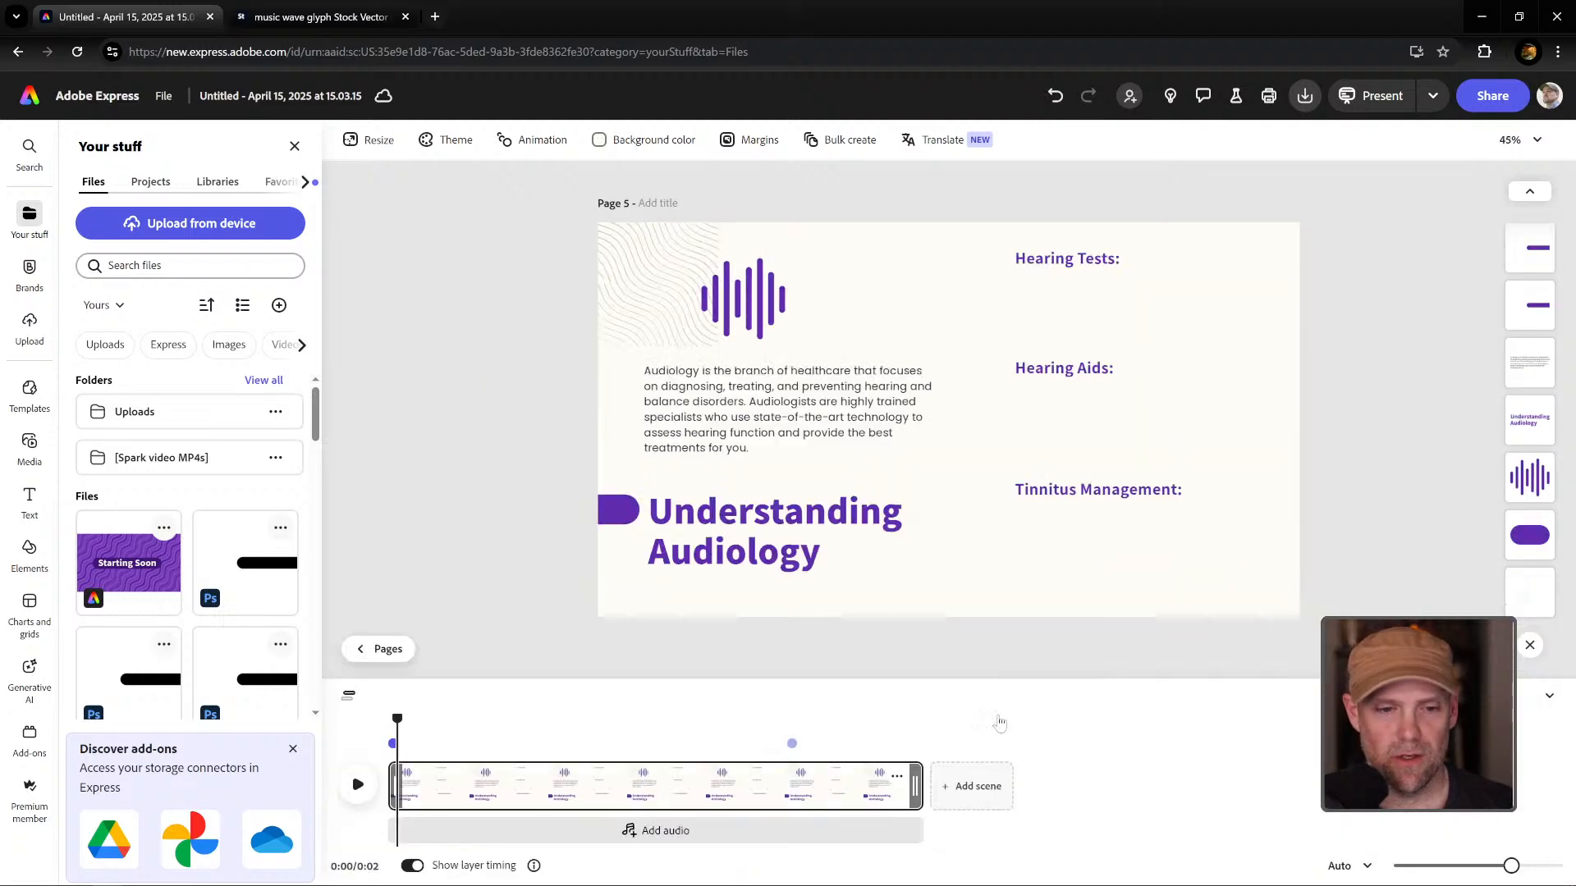
click(1528, 306)
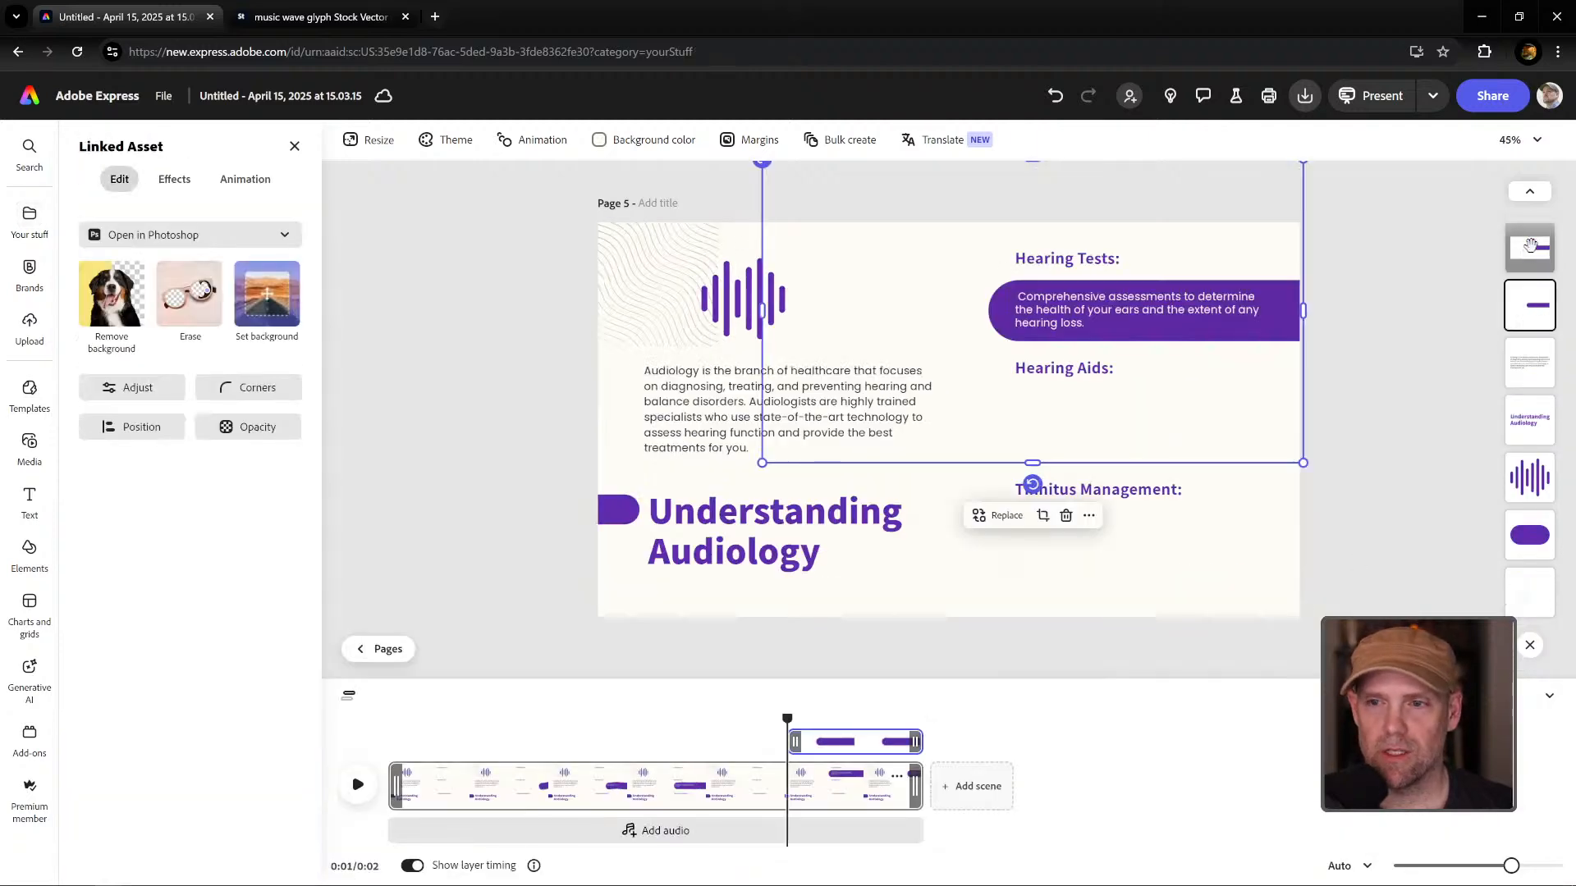
click(1530, 250)
click(1528, 305)
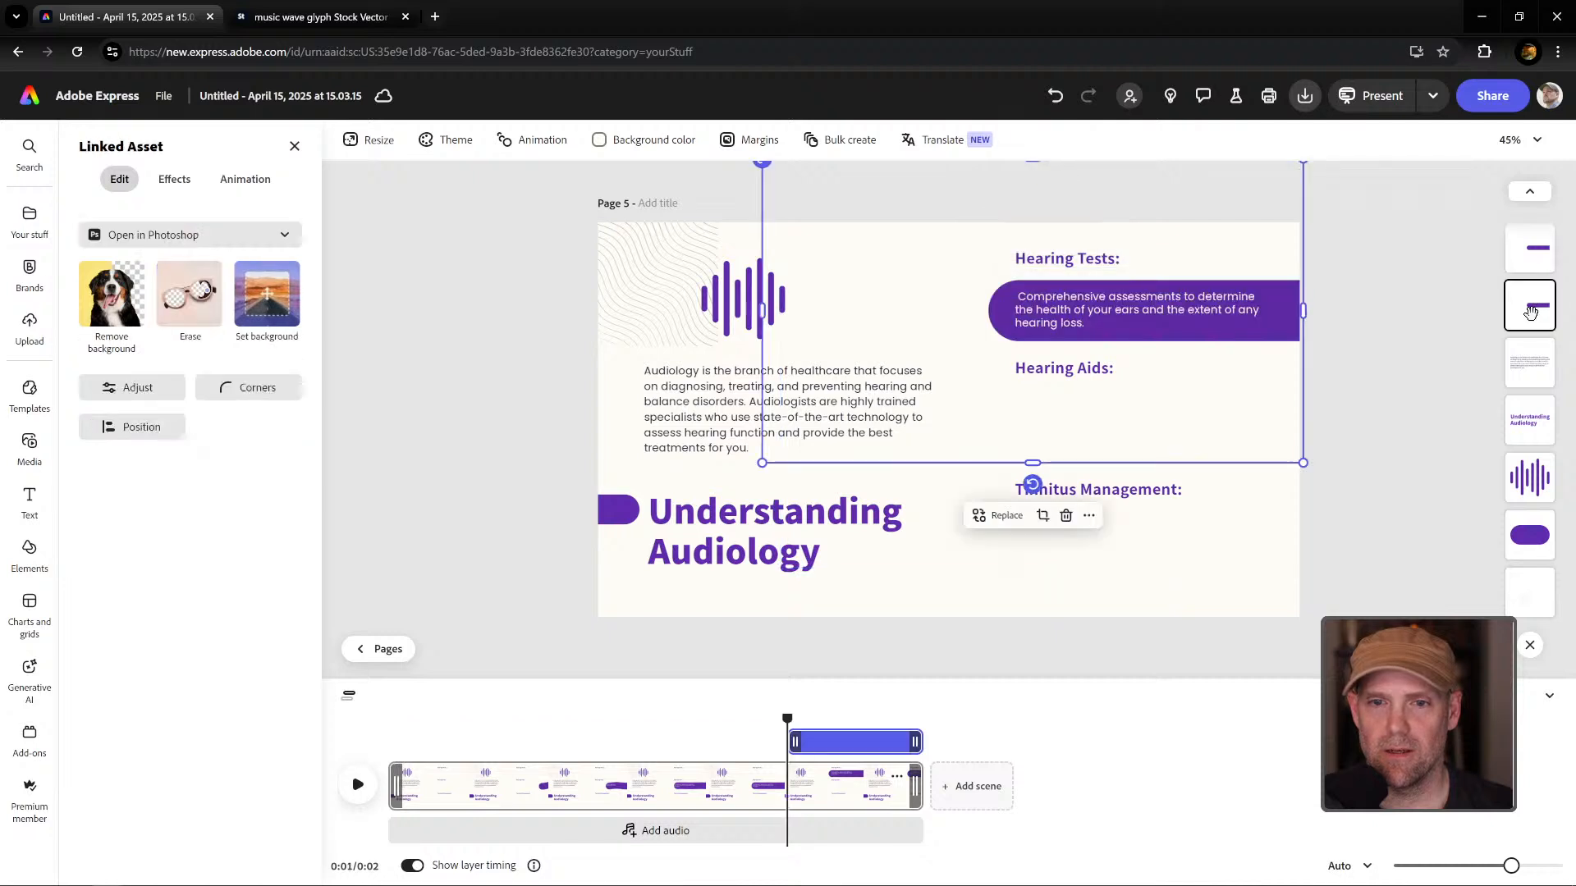
drag(795, 742, 395, 743)
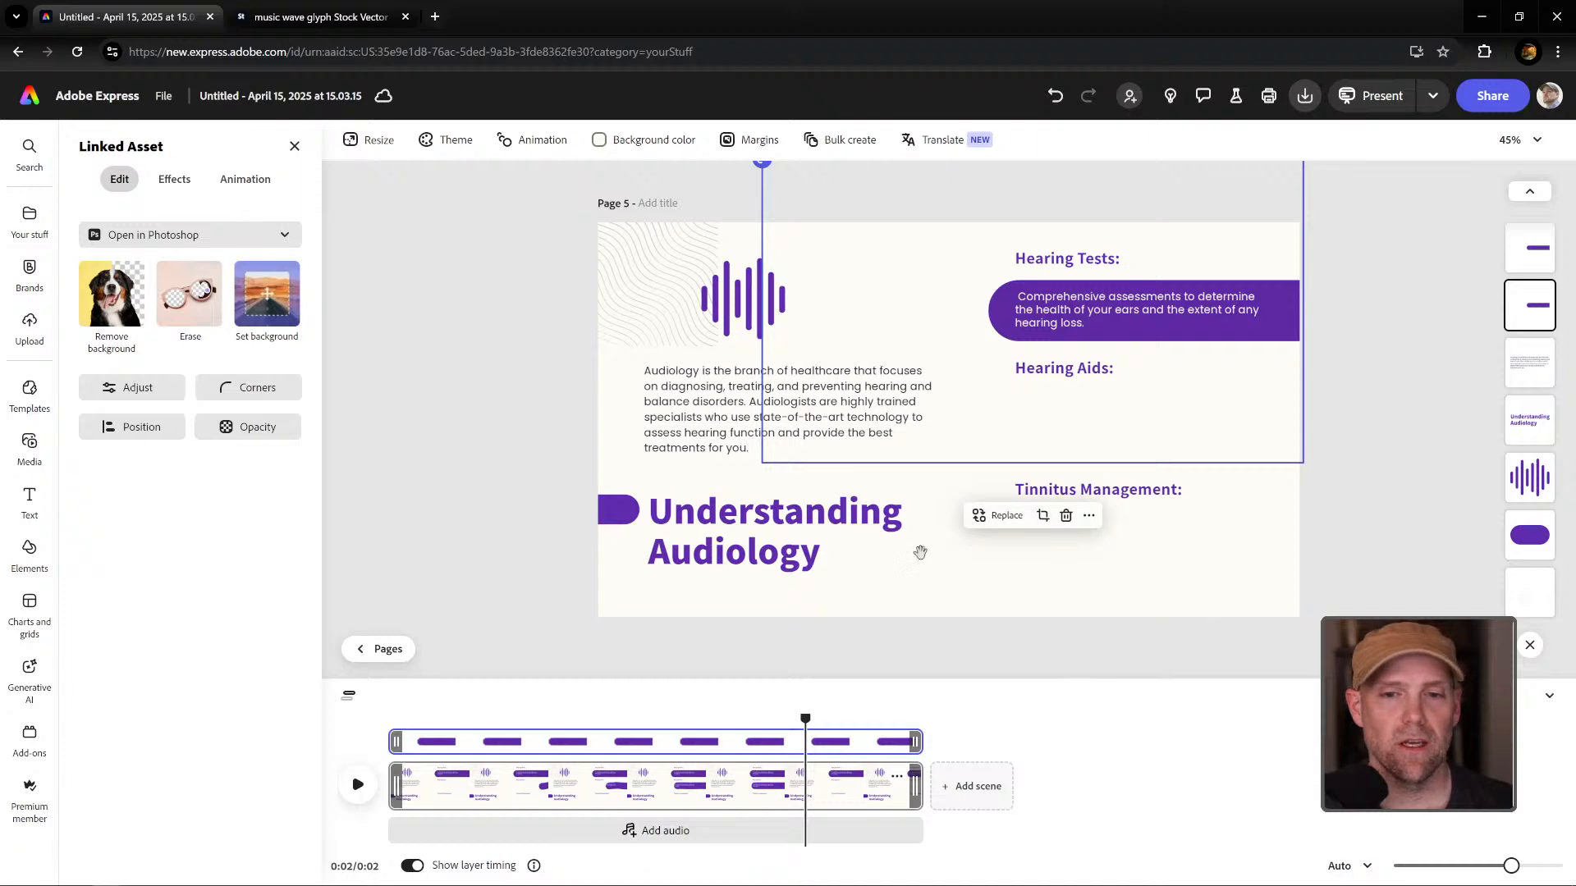
Present the slides full screen, going back to Introduction to Audiology and forward to Understanding Audiology to check the bullet animation.
click(1369, 95)
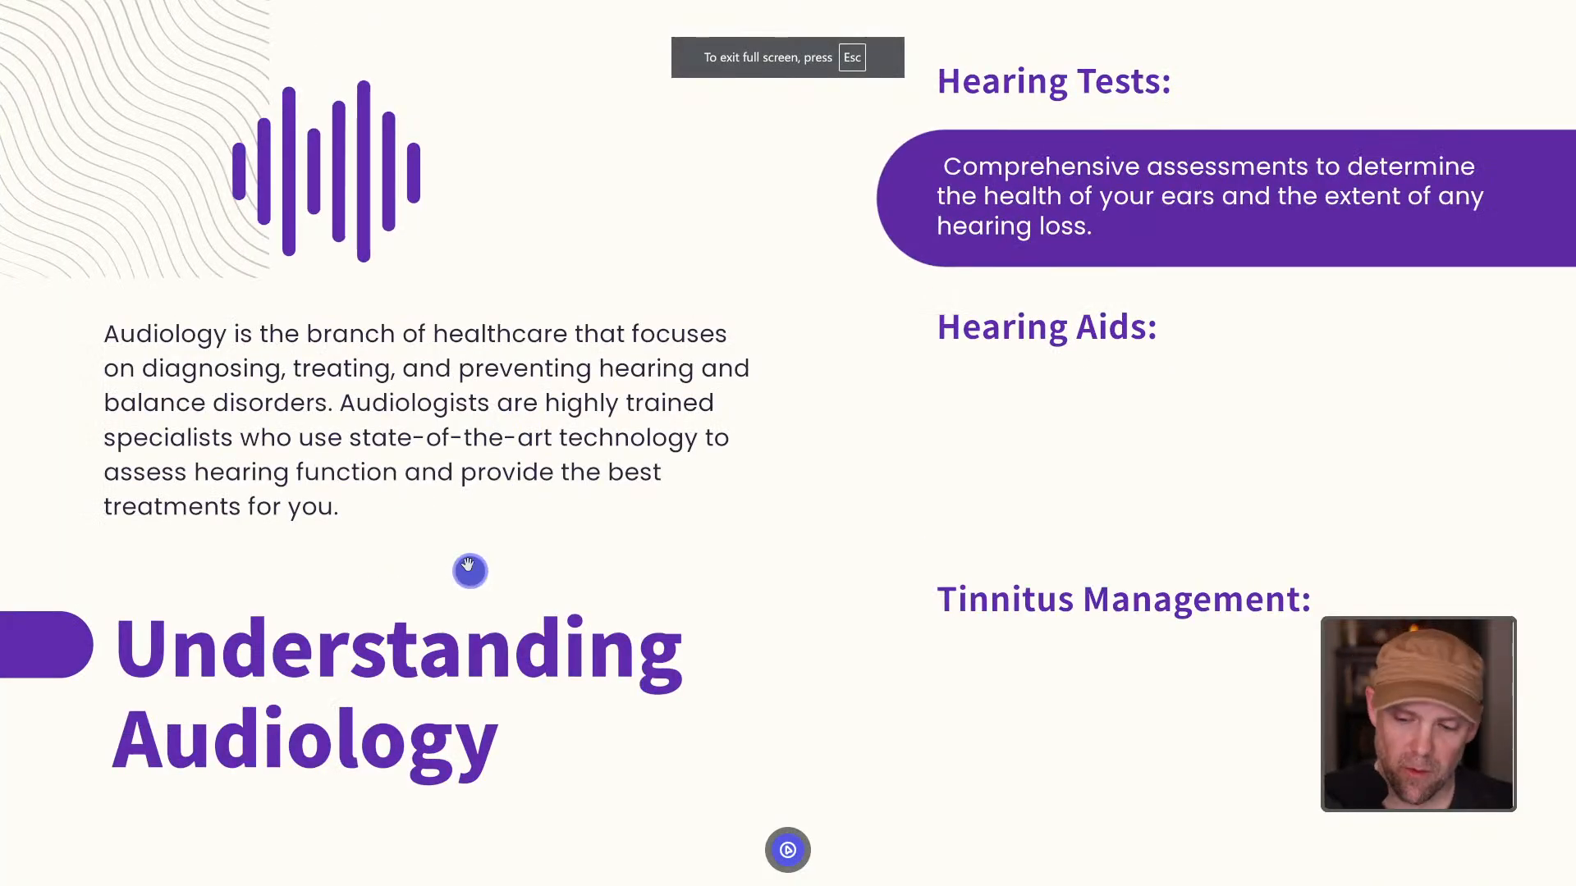
key(Left)
key(Left)
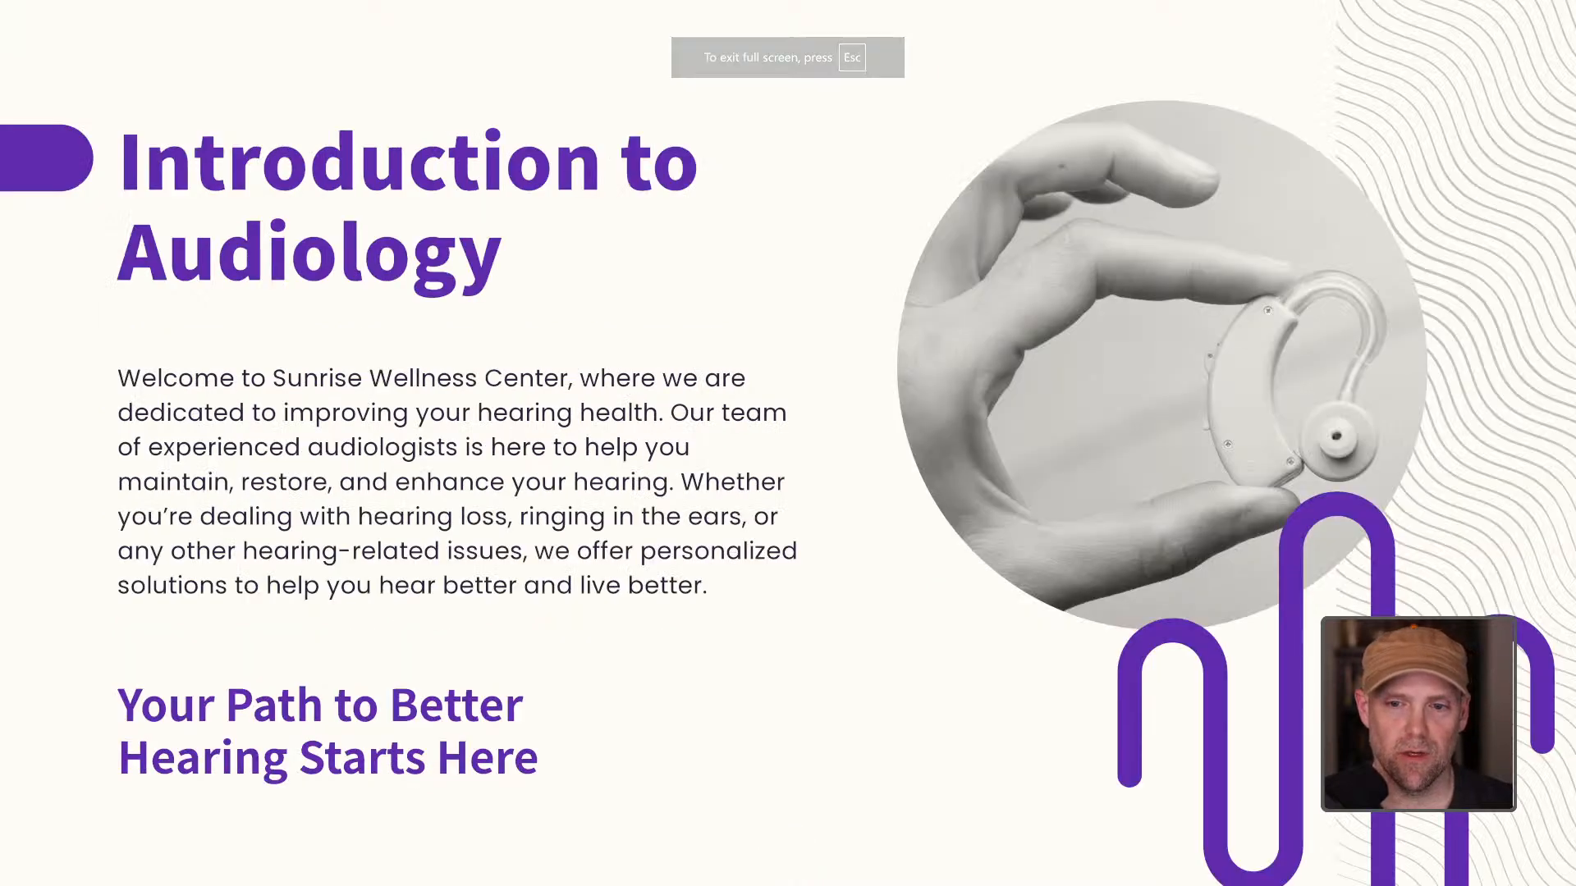
key(Right)
key(Right)
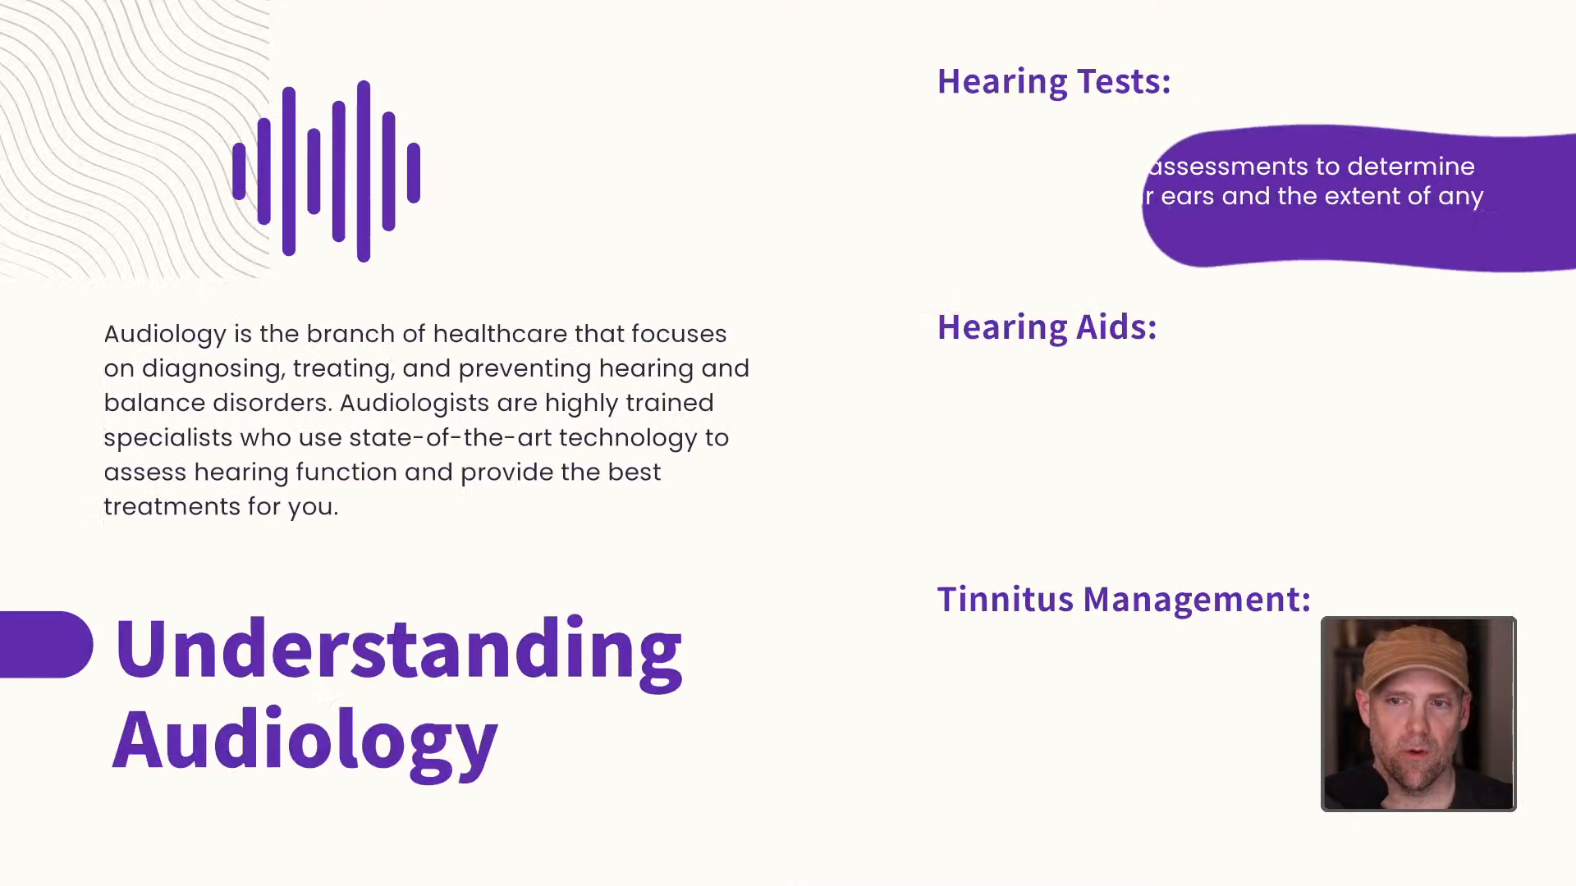